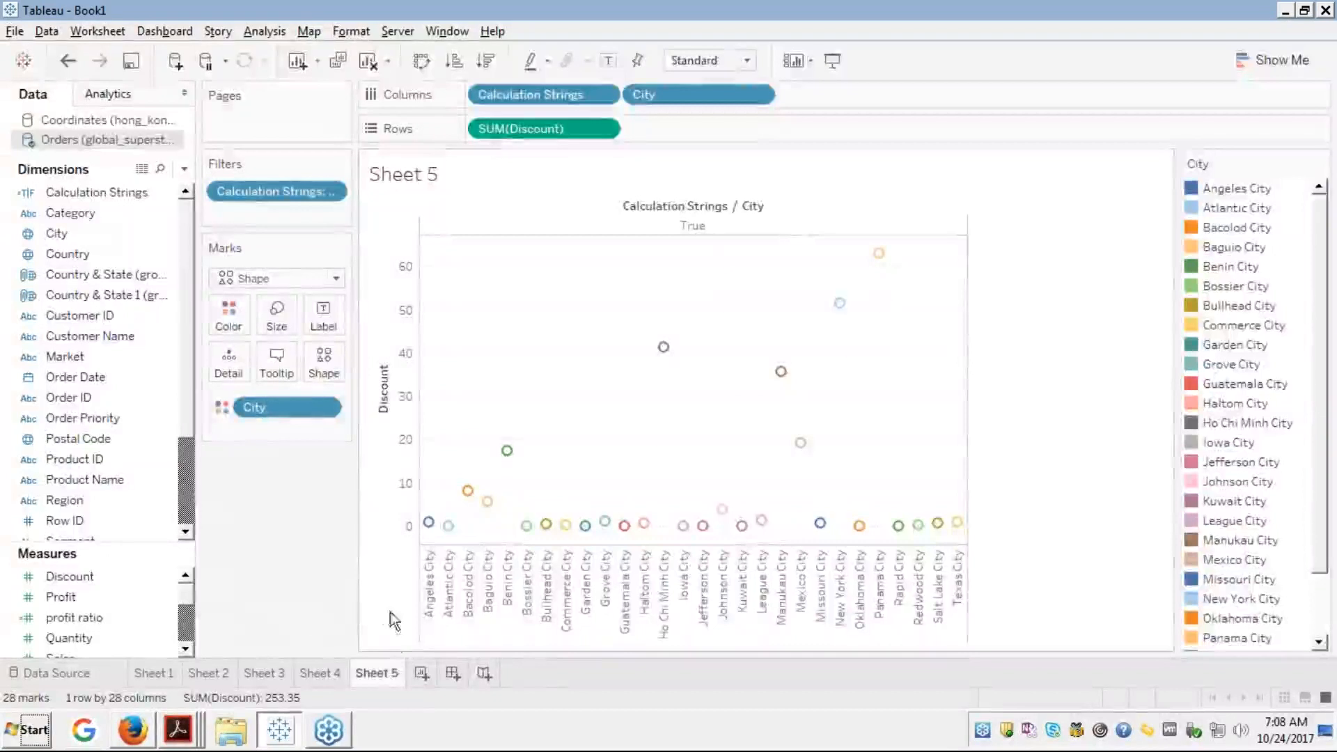
Add a new worksheet and start a calculated field based on the Order Date dimension
click(421, 674)
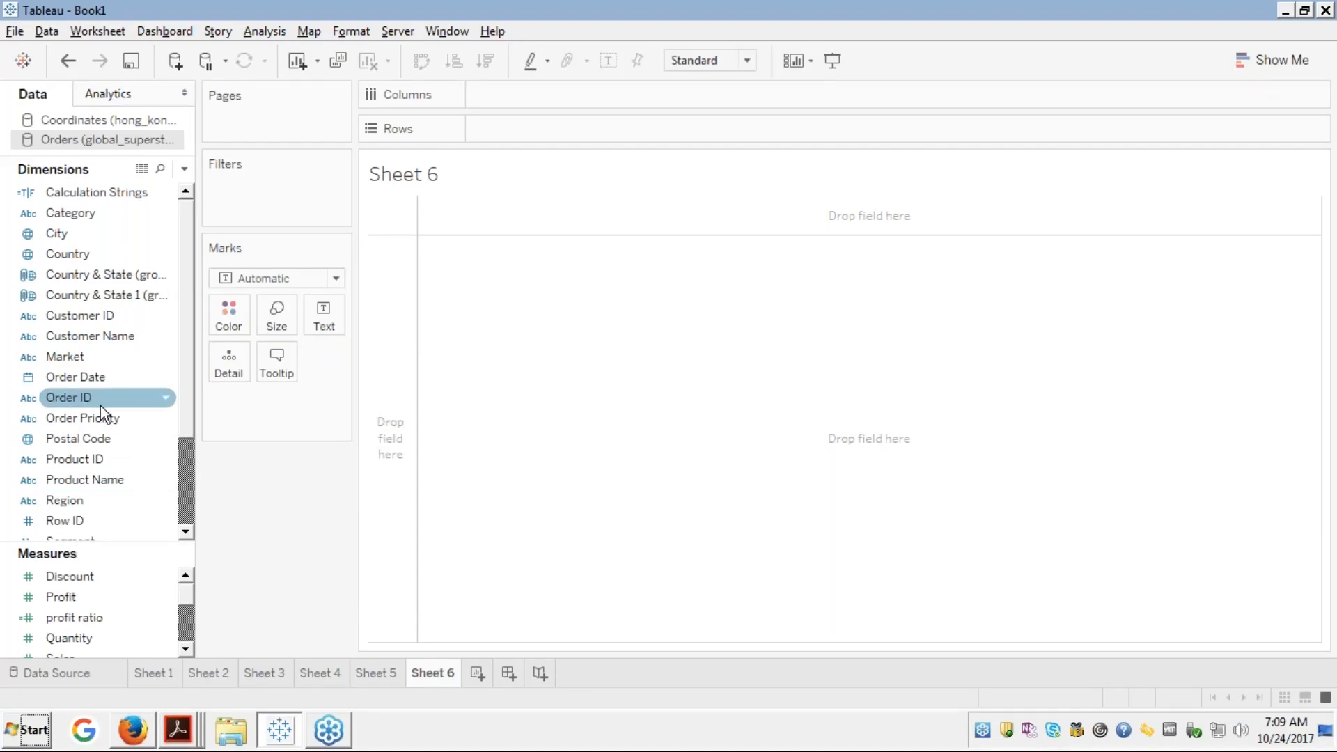
click(85, 380)
right_click(86, 380)
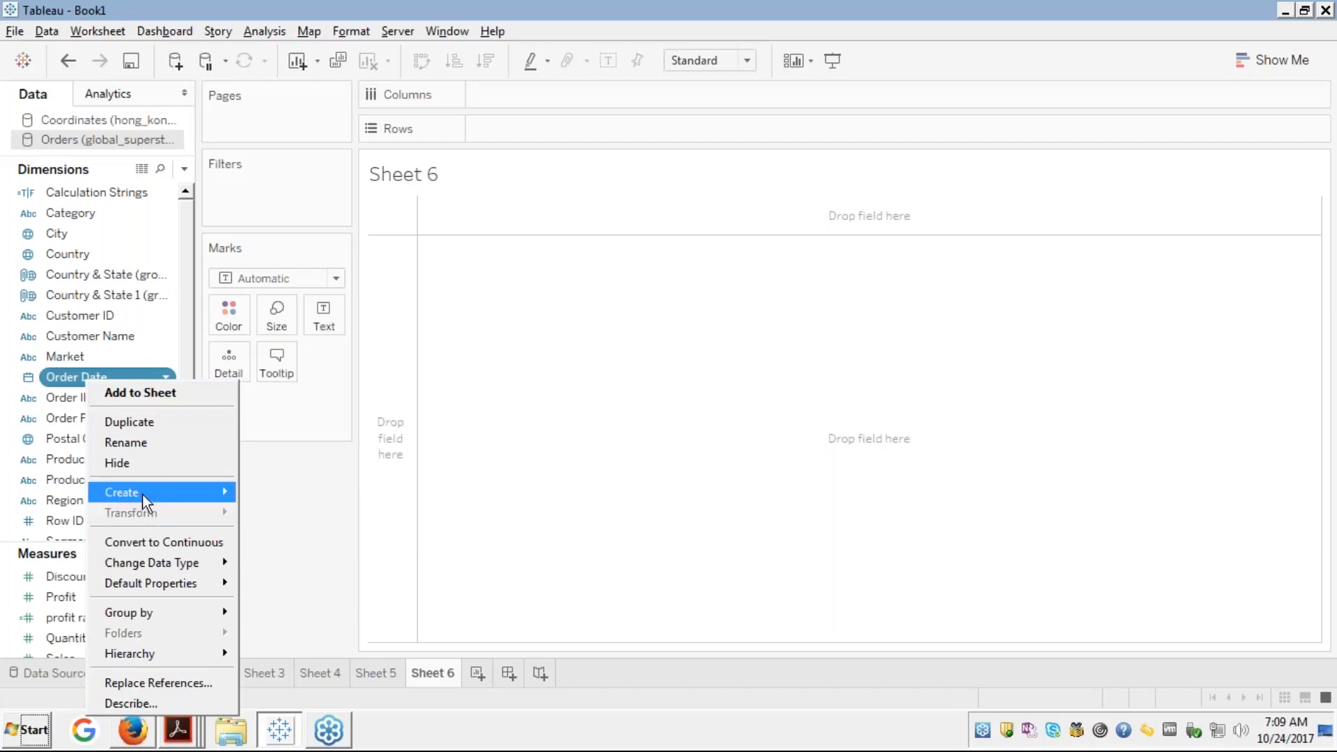
mouse_move(145, 491)
click(251, 493)
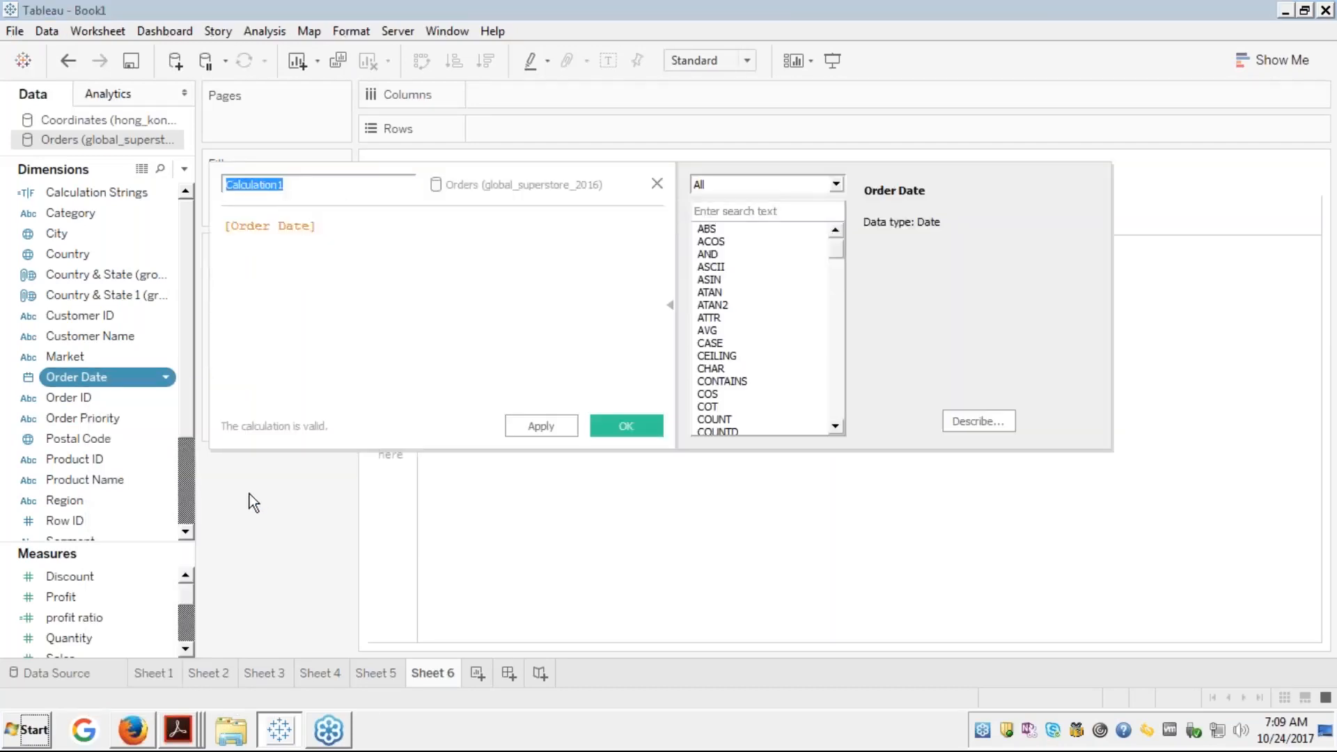
Name the calculated field "MOnth Year"
text(year nad)
key(BackSpace)
key(BackSpace)
key(BackSpace)
text(and month)
key(BackSpace)
key(BackSpace)
key(BackSpace)
key(BackSpace)
key(BackSpace)
key(BackSpace)
key(BackSpace)
key(BackSpace)
key(BackSpace)
key(BackSpace)
key(BackSpace)
key(BackSpace)
key(BackSpace)
key(BackSpace)
text(MOnth Year)
key(Tab)
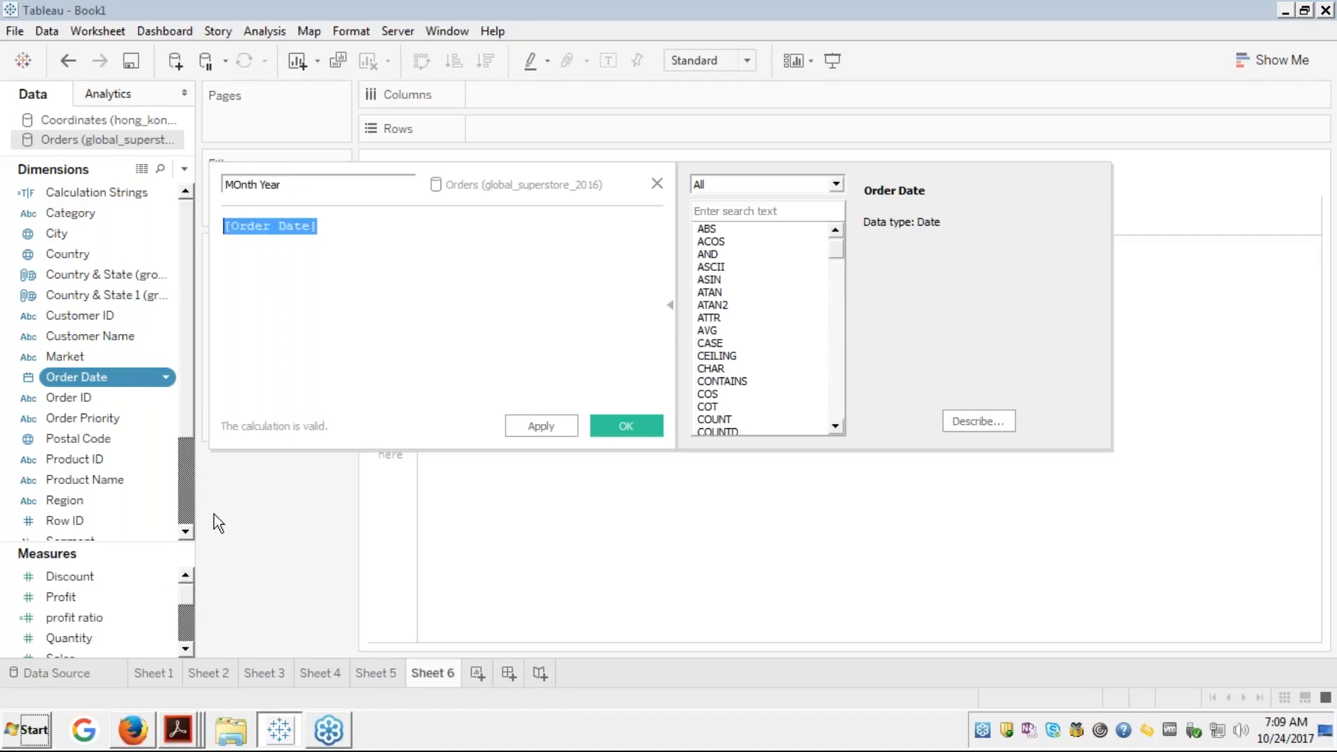
Wrap Order Date in a DATENAME function with month as the date part, giving DATENAME(month,[Order Date])
key(Left)
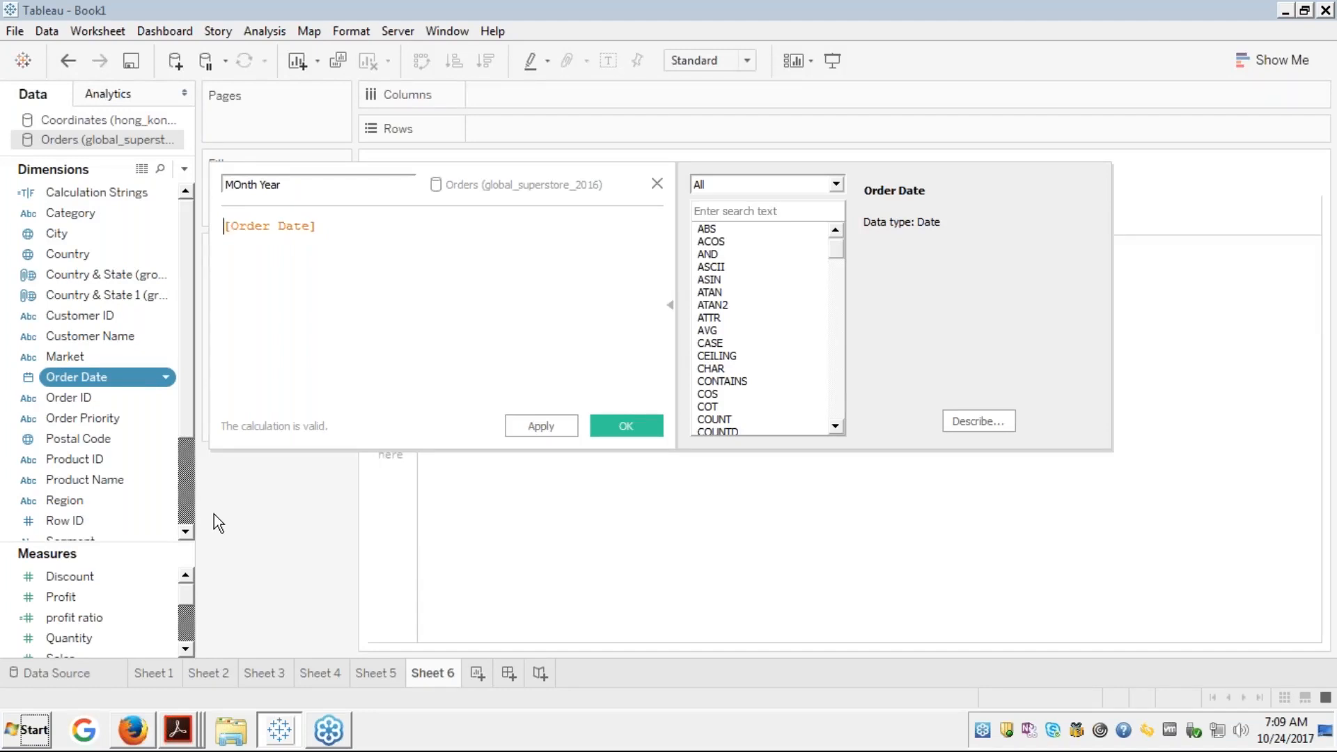
text(datena)
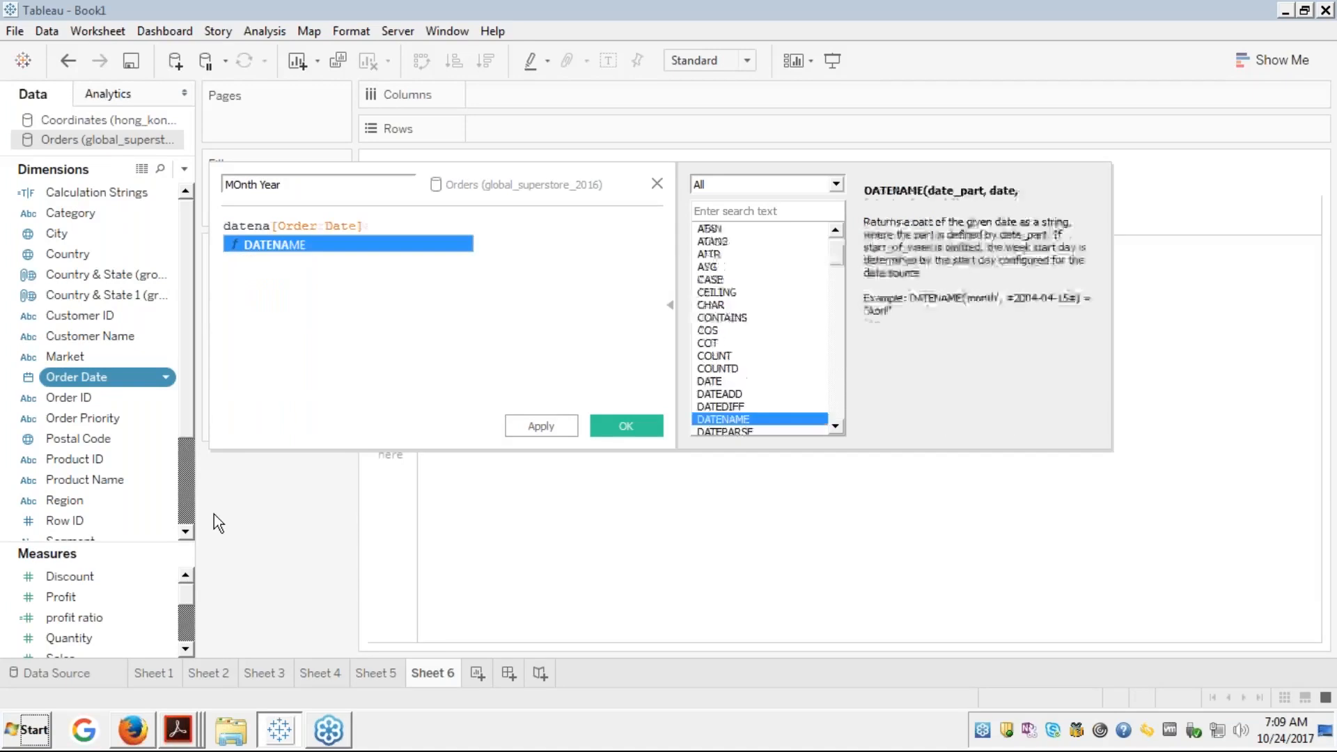
key(Return)
key(Delete)
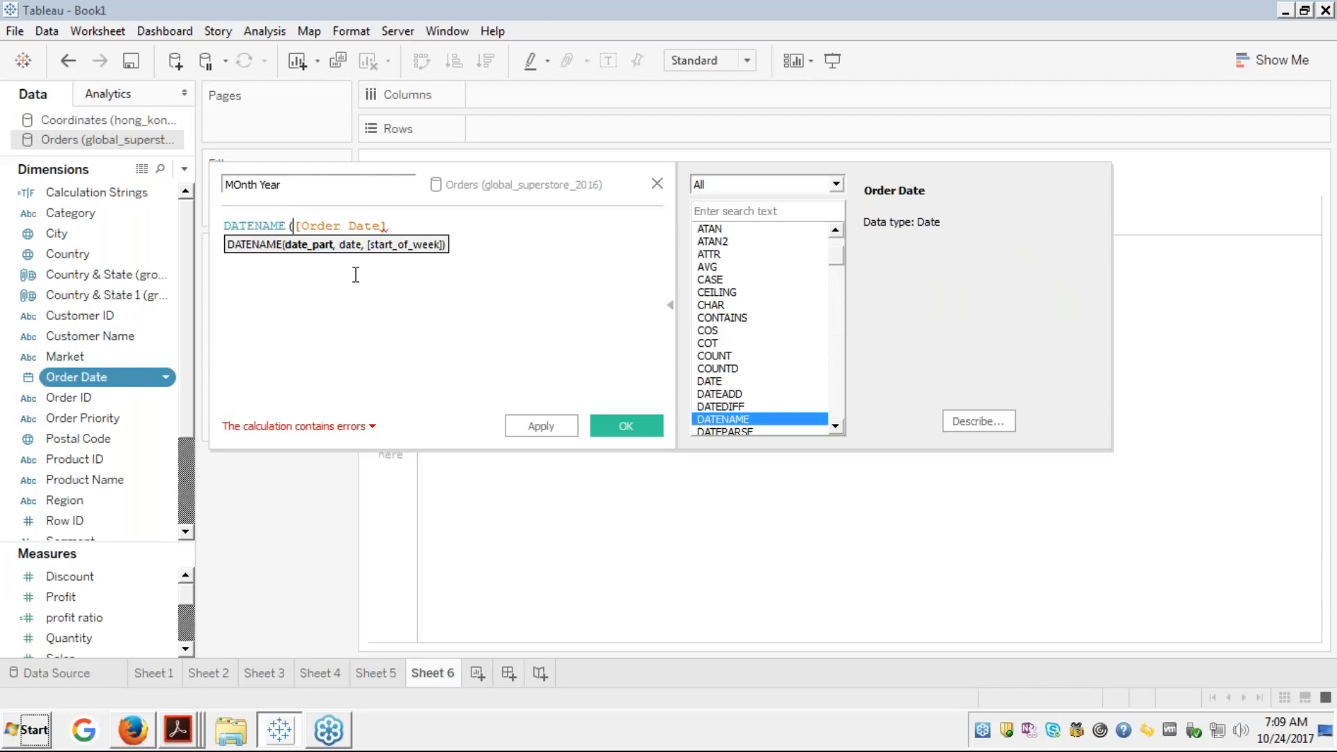
text(month)
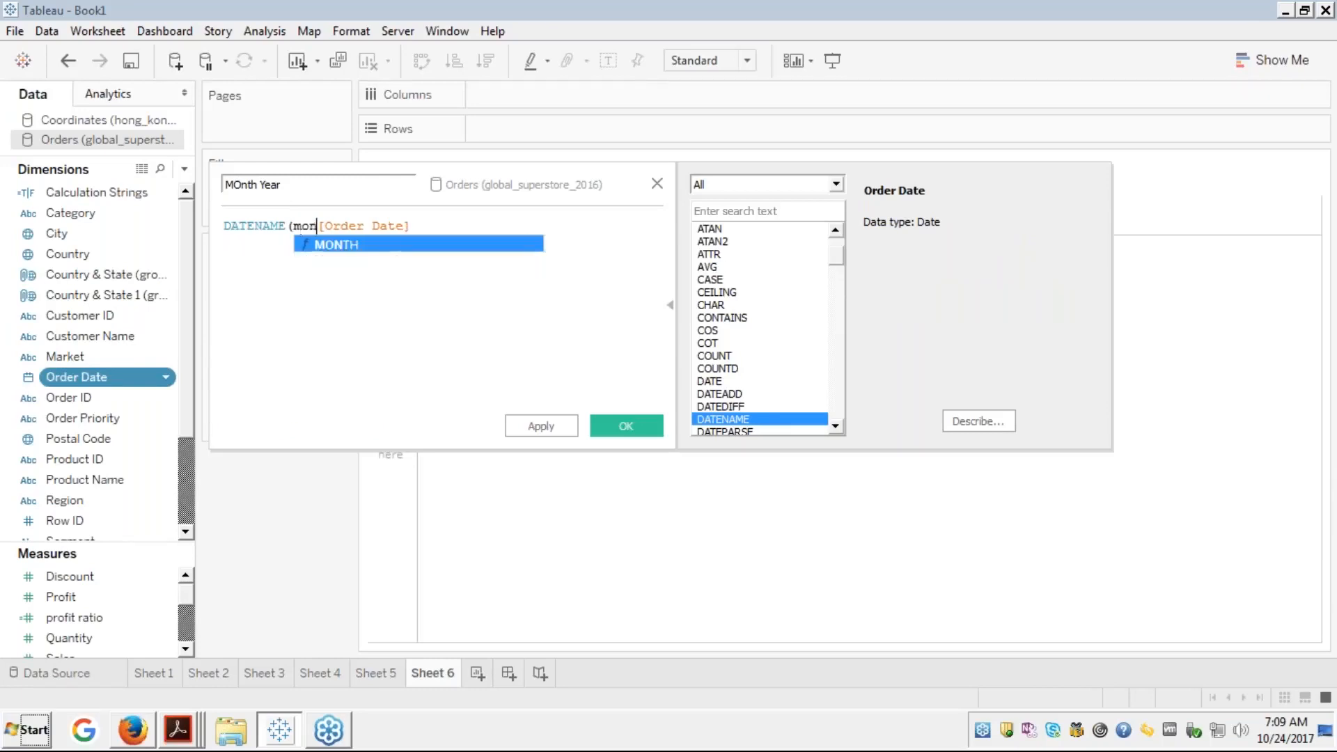
text(,)
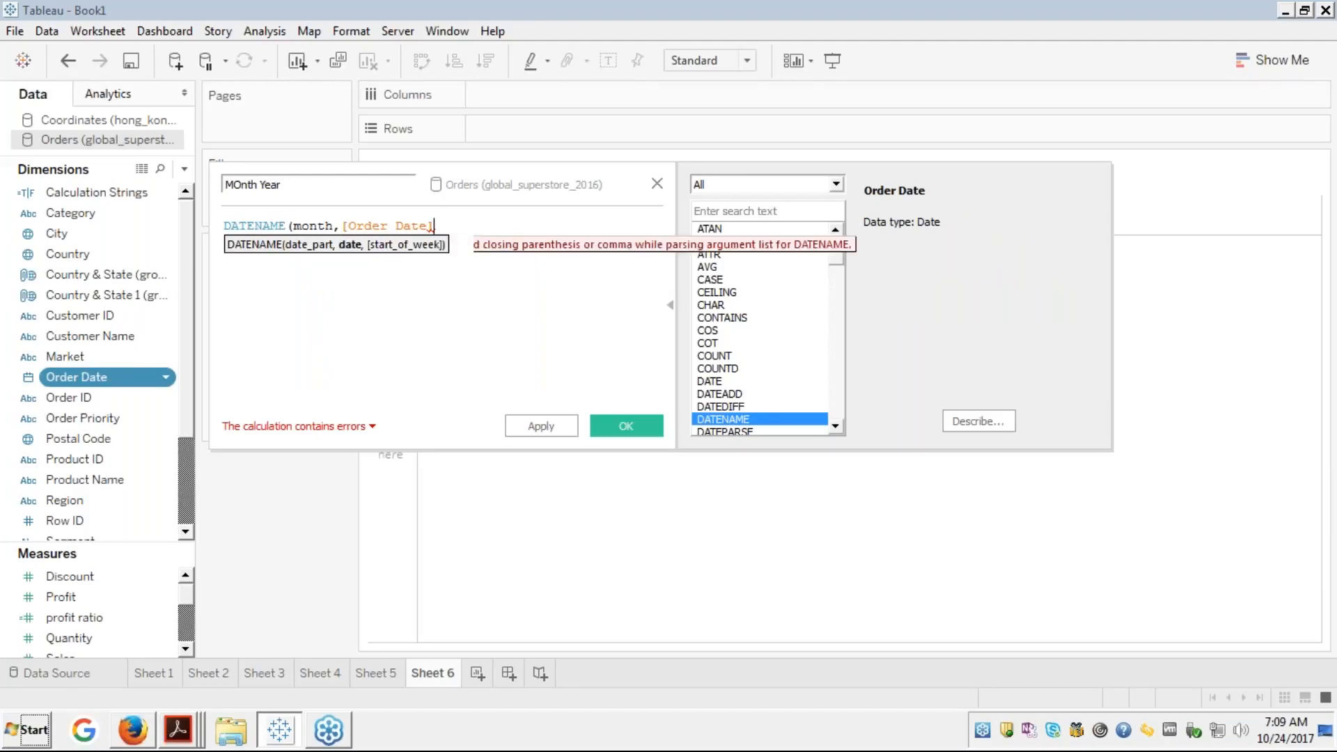
click(431, 227)
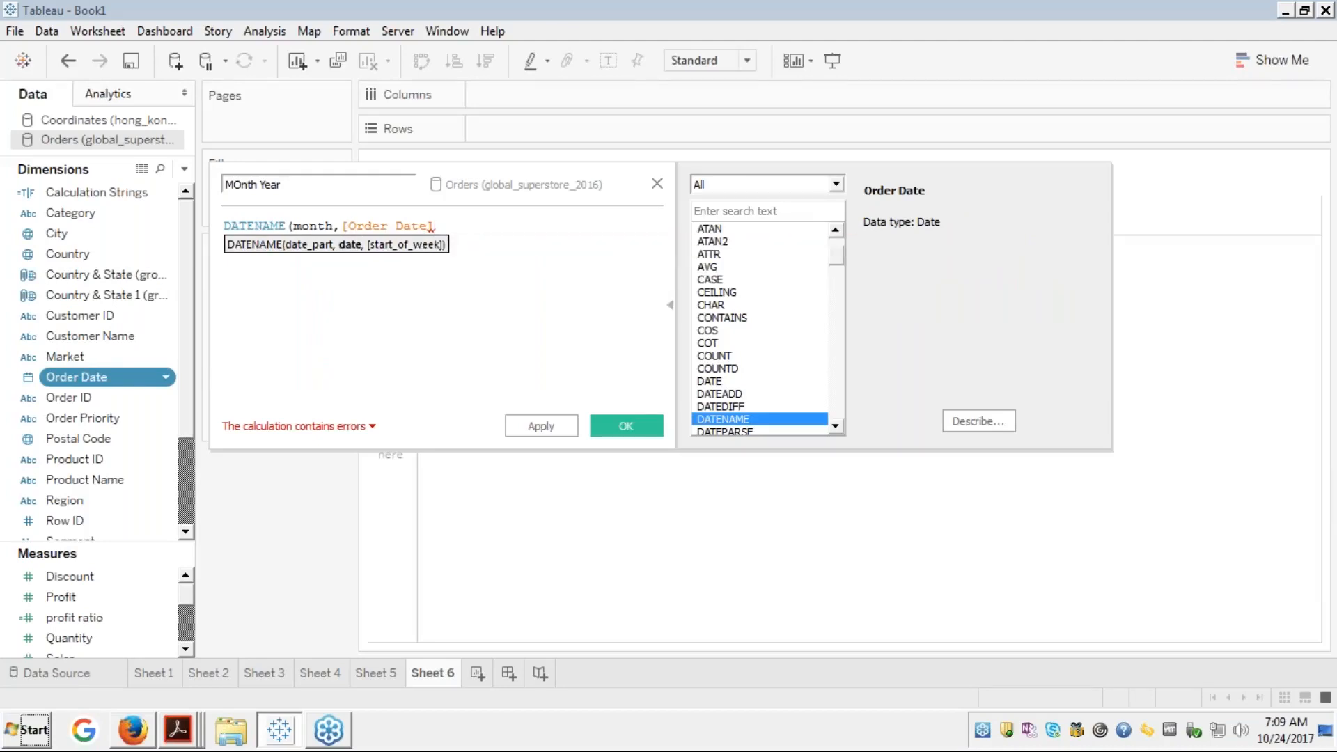
text())
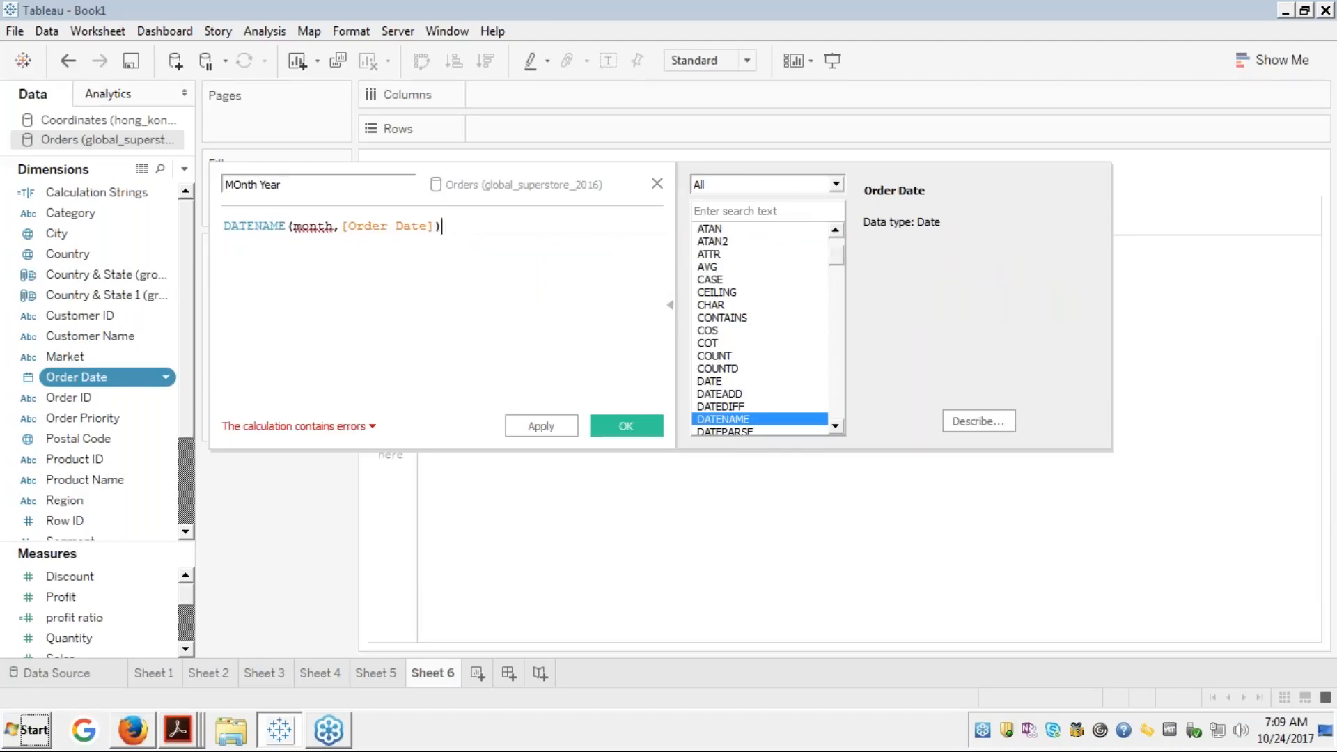
Append a hyphen separator string to the formula, joined with plus signs as +'-'+
text(+)
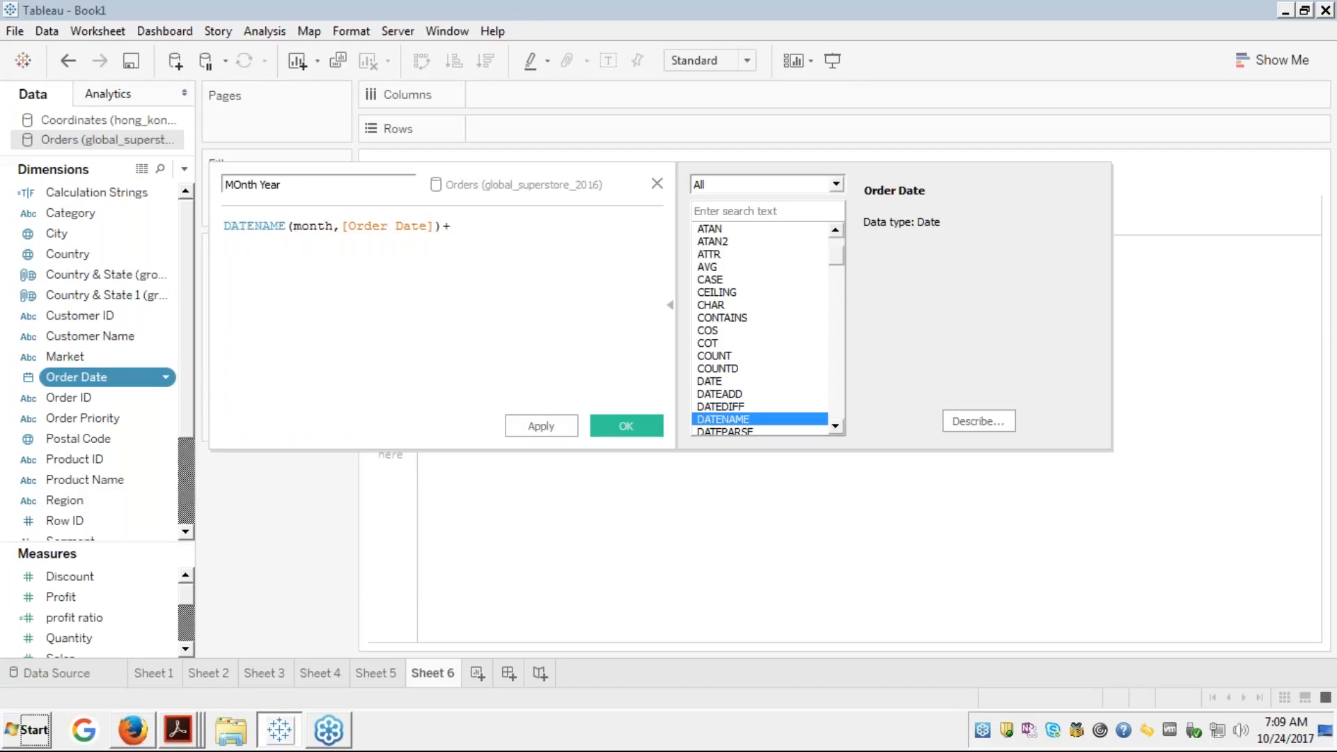
text('')
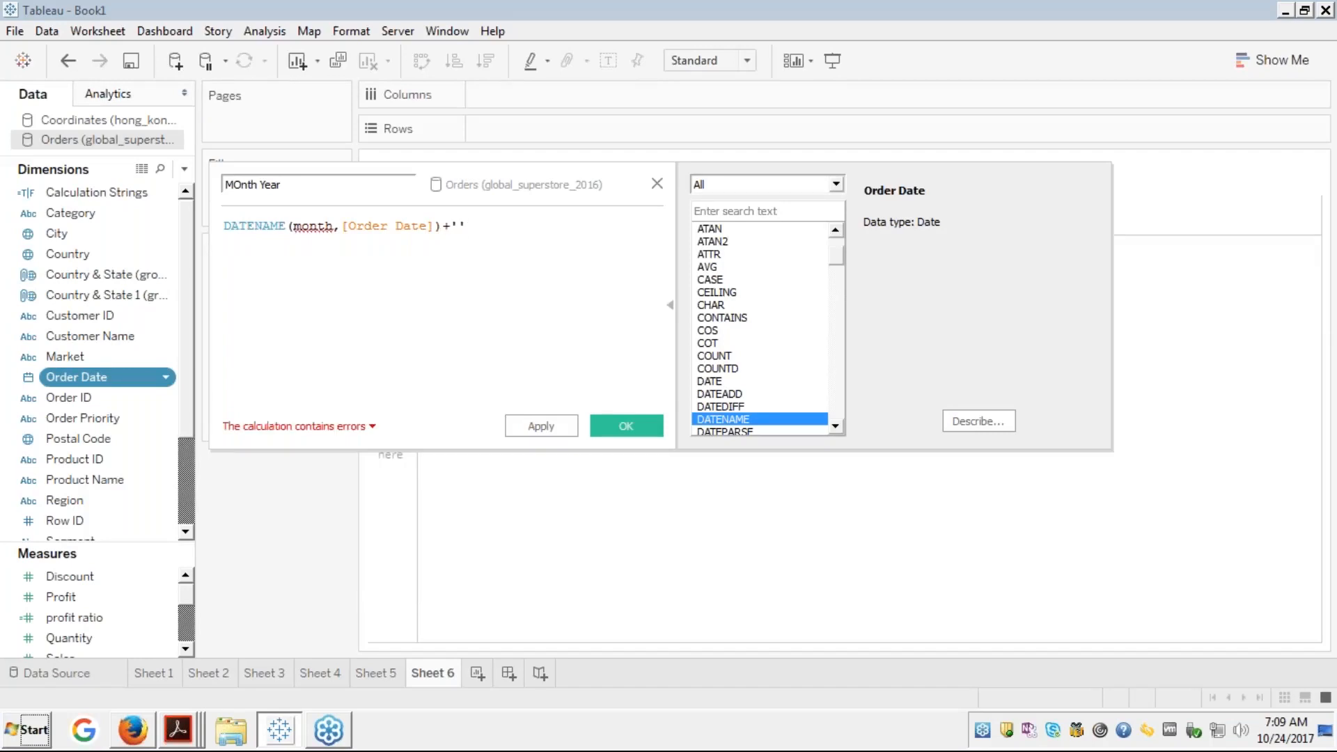
text(/)
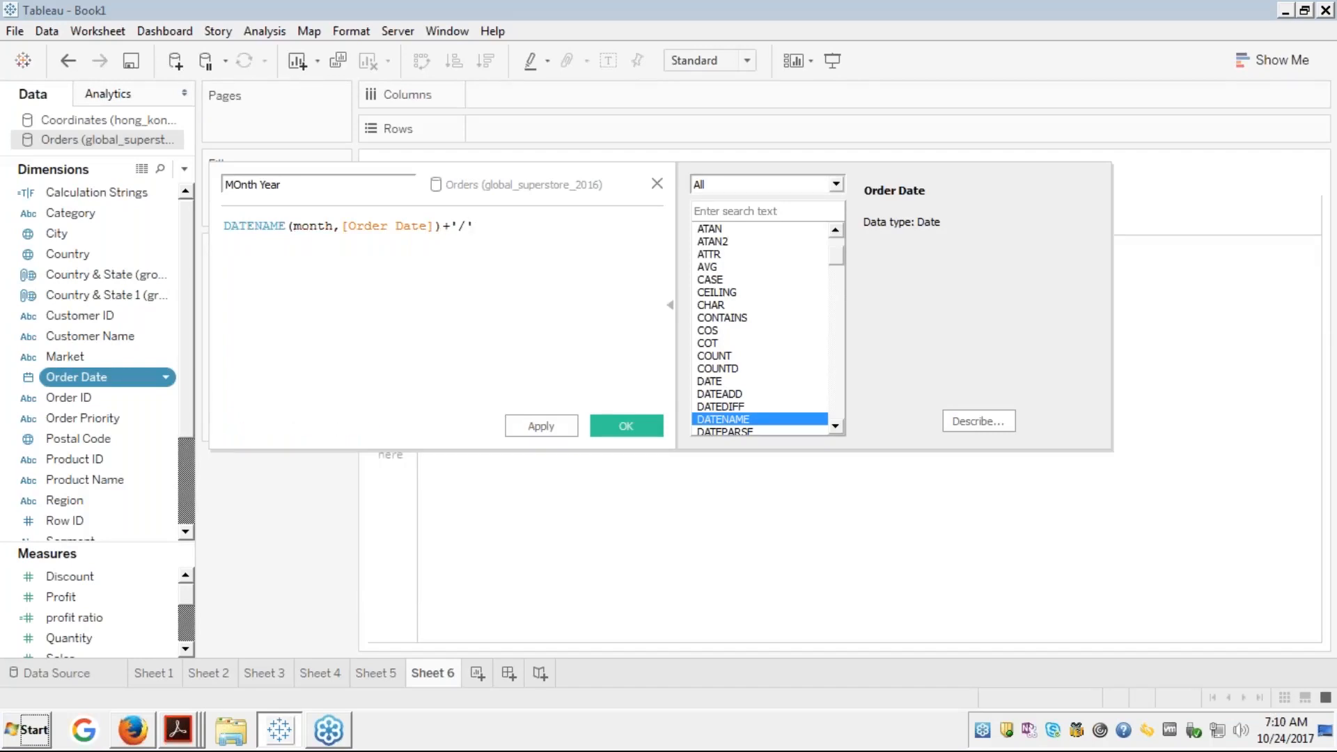
key(BackSpace)
text(-'+)
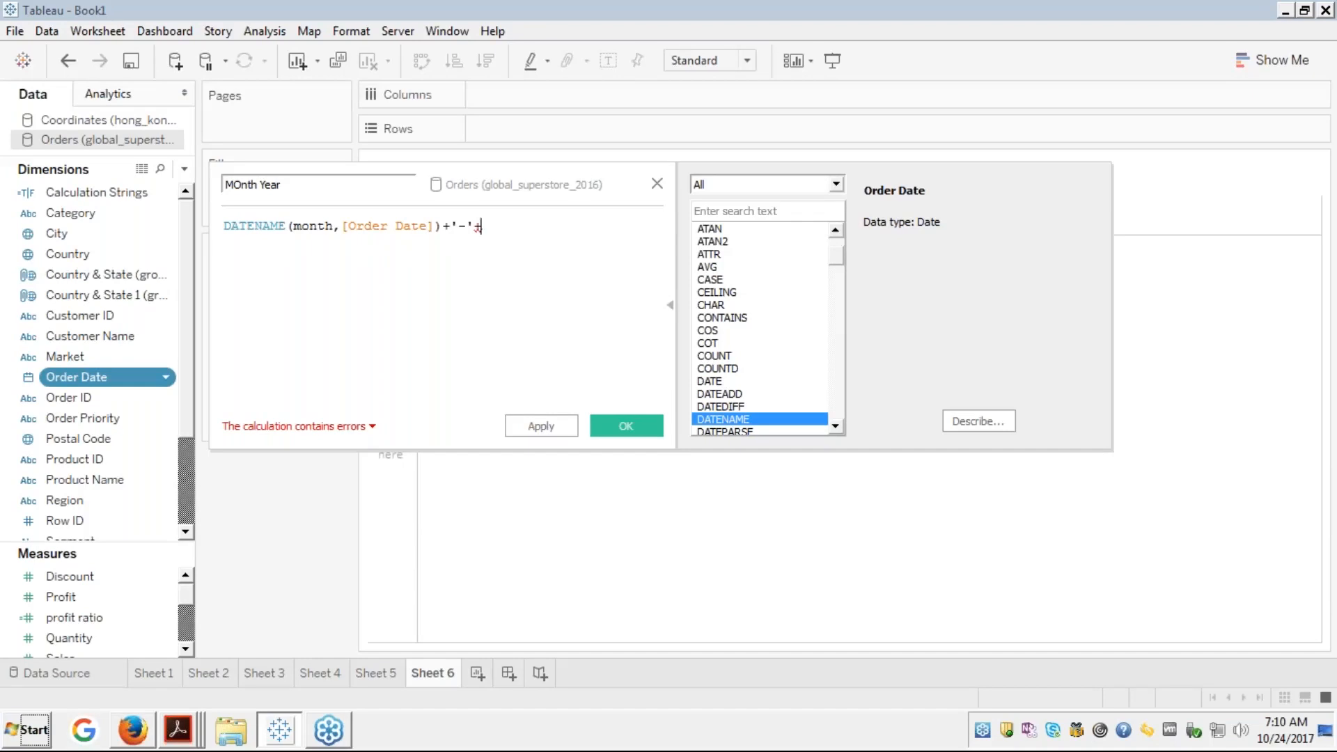
Append a second function, DATENAME(day,[Order Date]), after the hyphen separator
text(date)
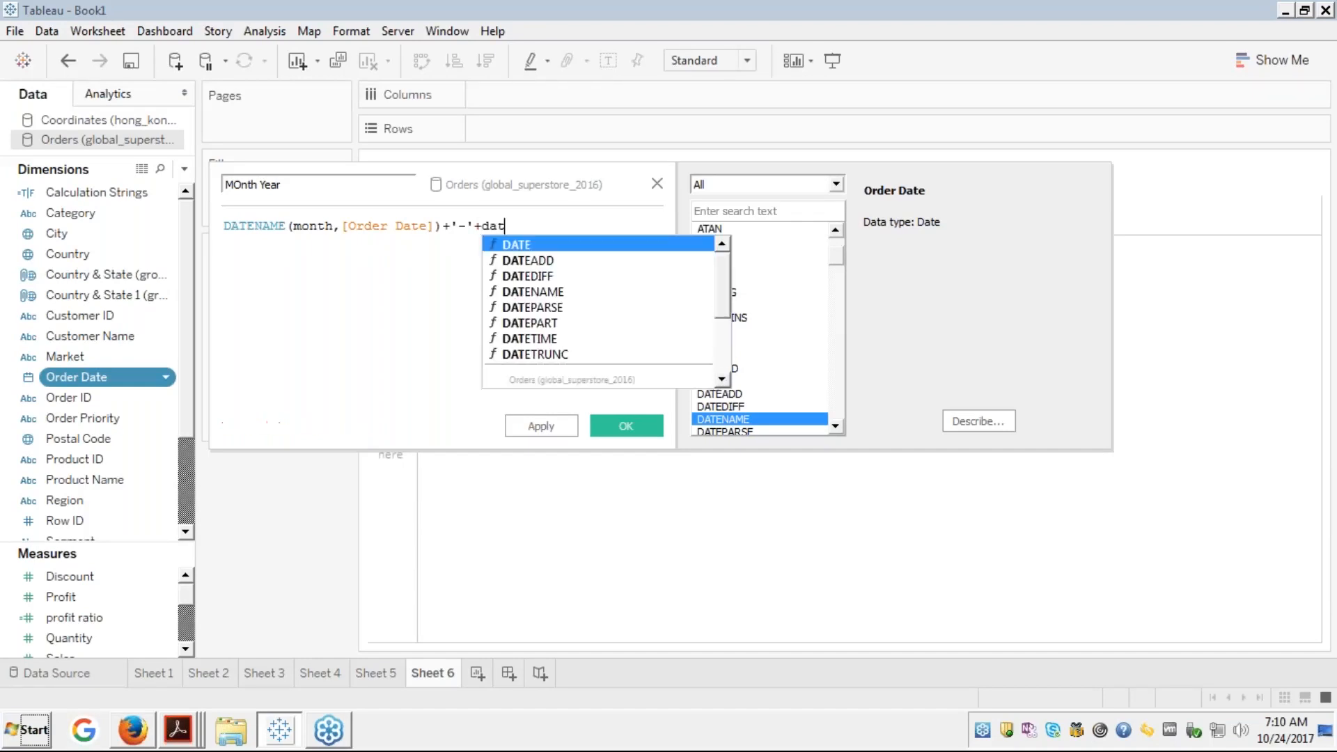
key(Down)
key(Down)
key(Down)
key(Return)
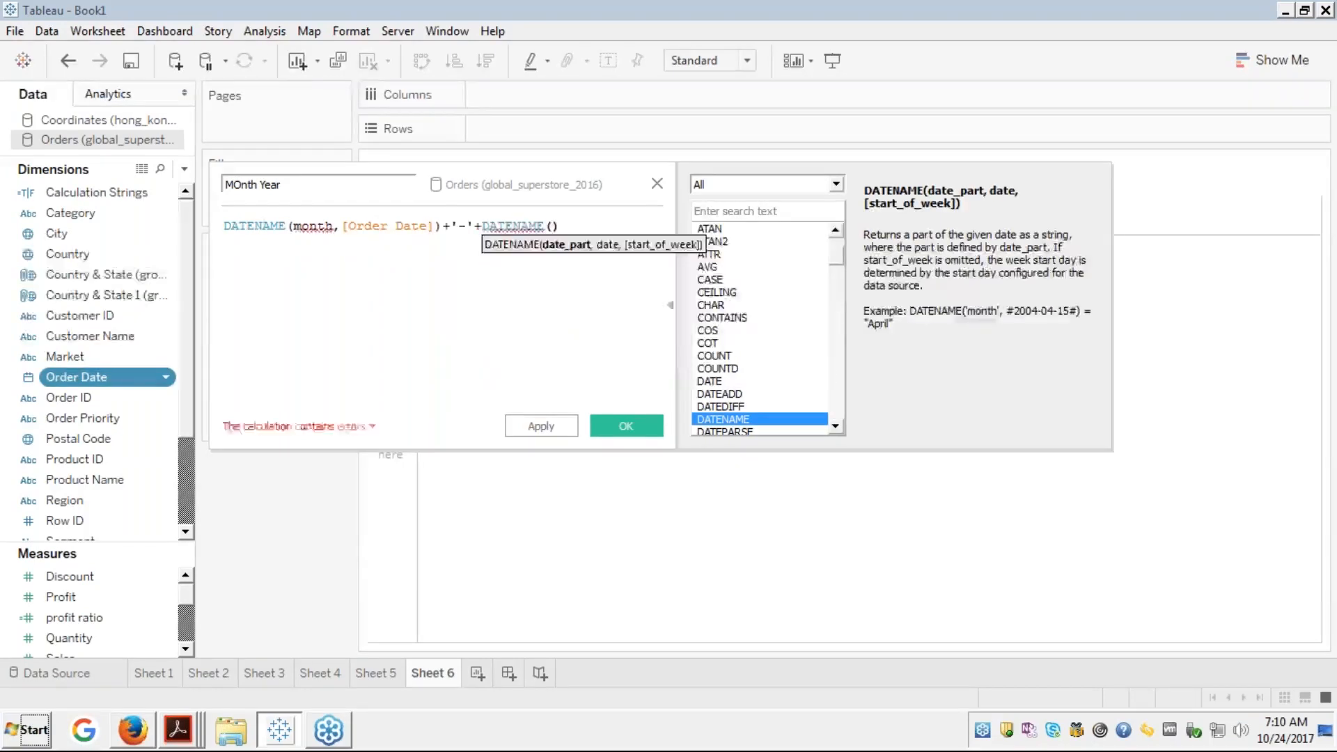
text(d)
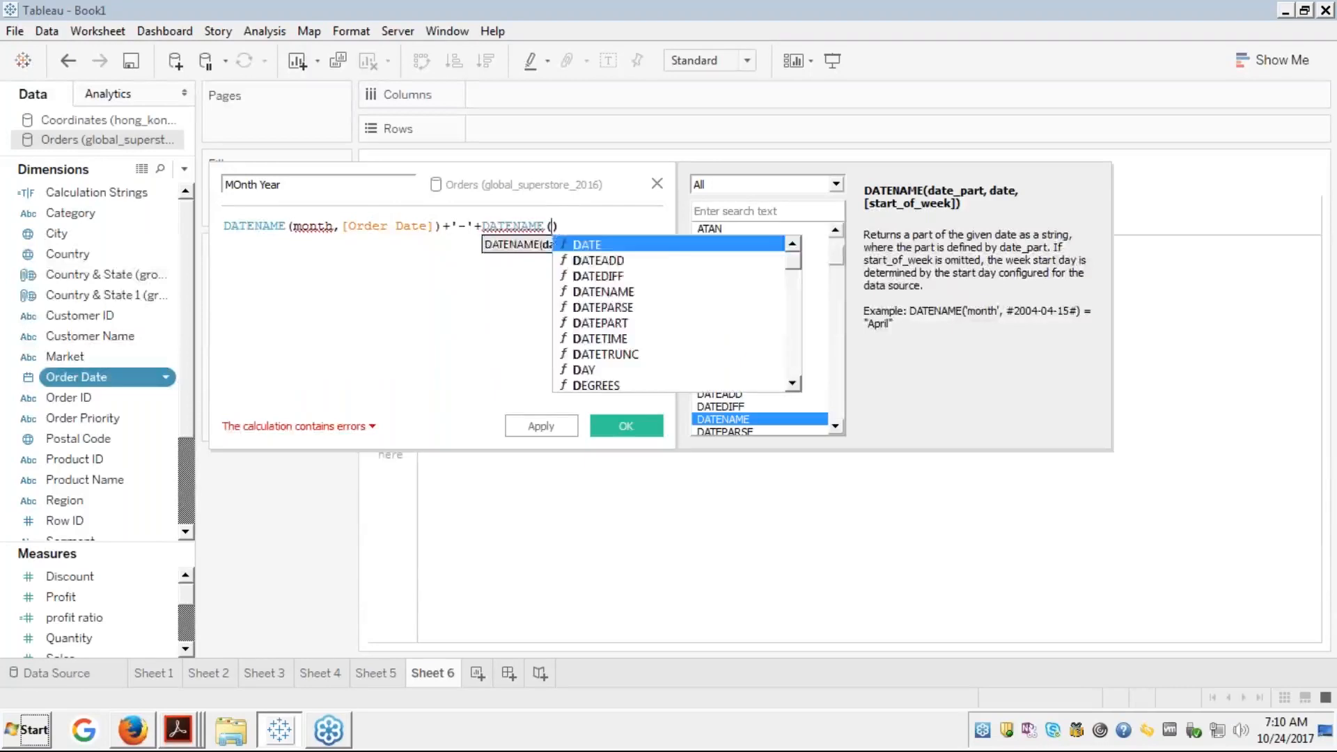
text(ay,ord)
key(Return)
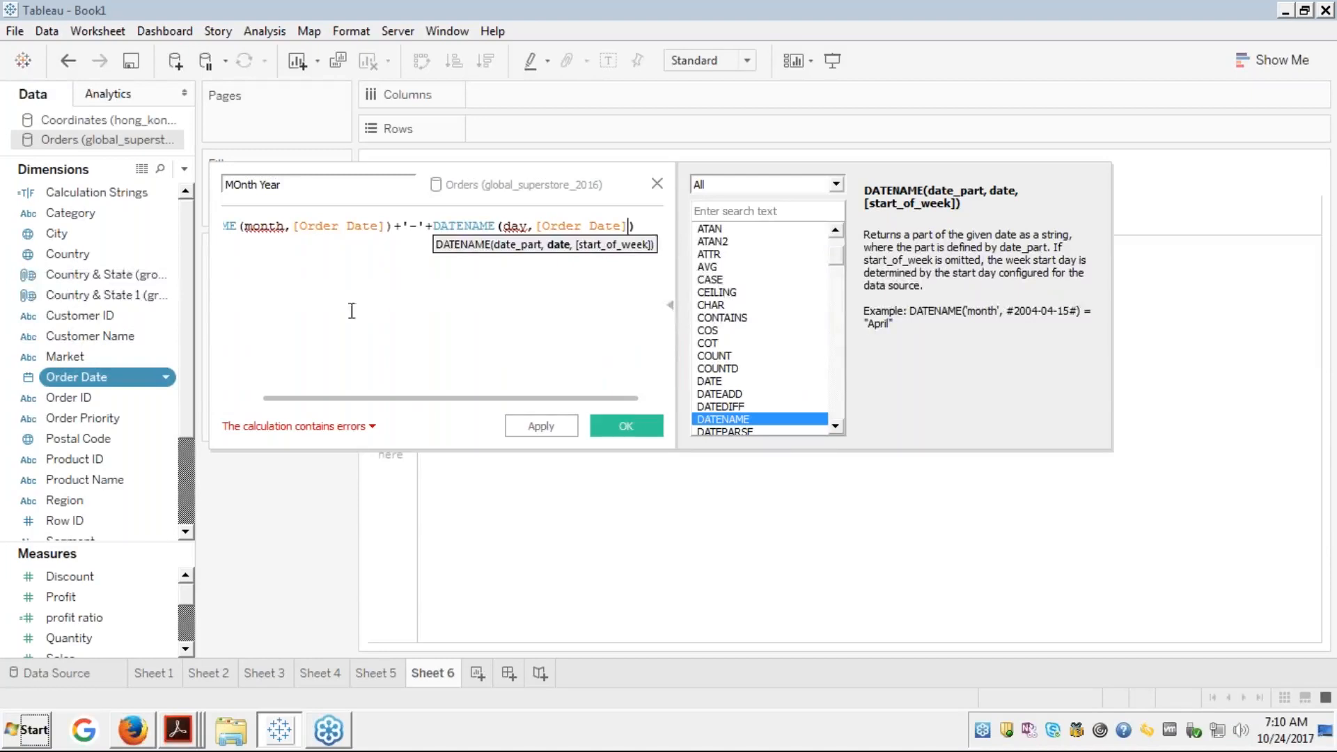
Enclose the day date part in single quotes in the second DATENAME function
click(508, 299)
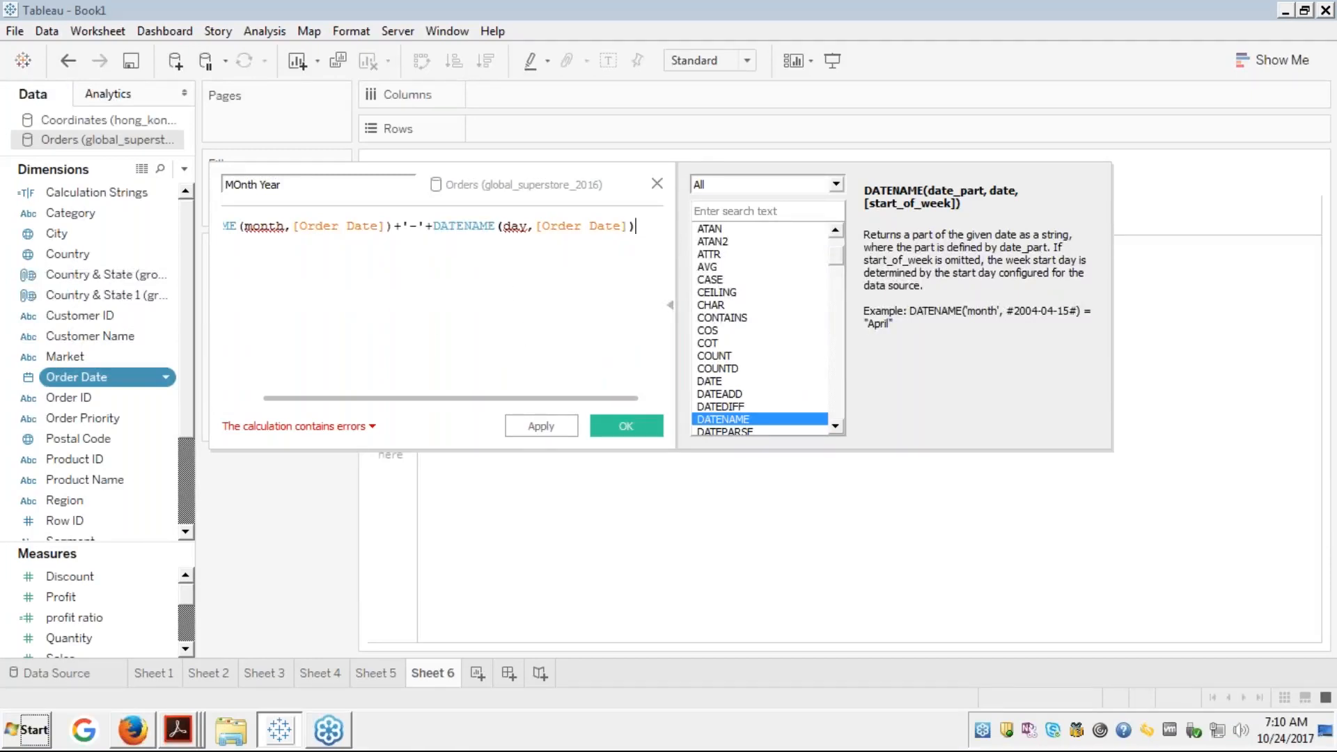
mouse_move(516, 228)
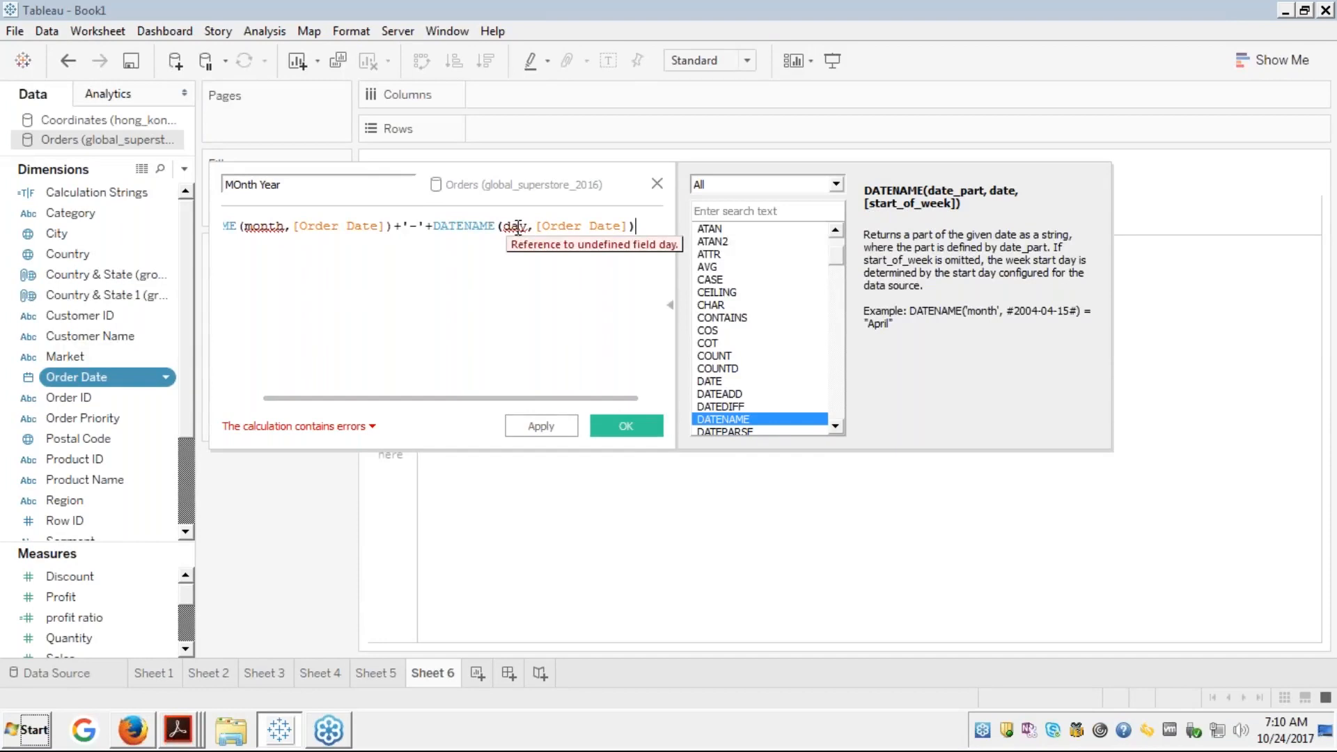
click(517, 227)
double_click(515, 226)
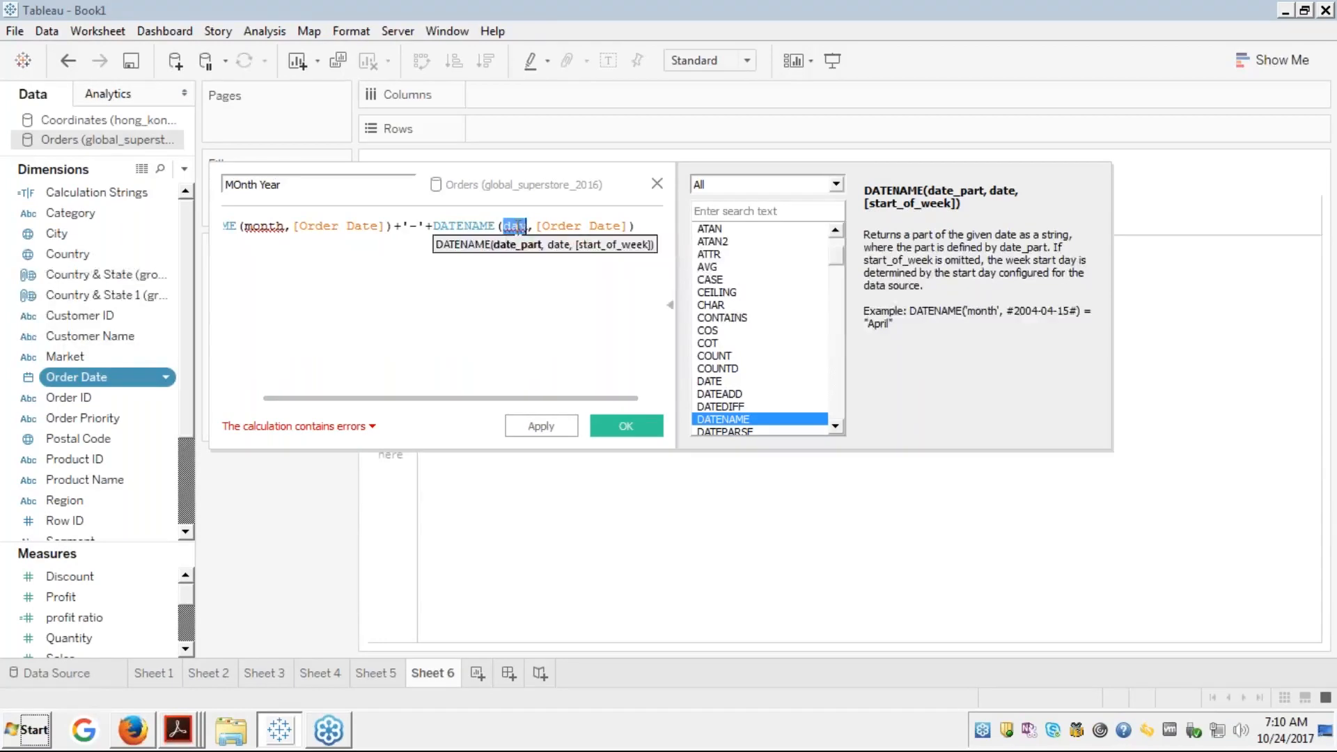
key(Right)
text(')
key(Left)
key(Left)
key(Left)
key(Left)
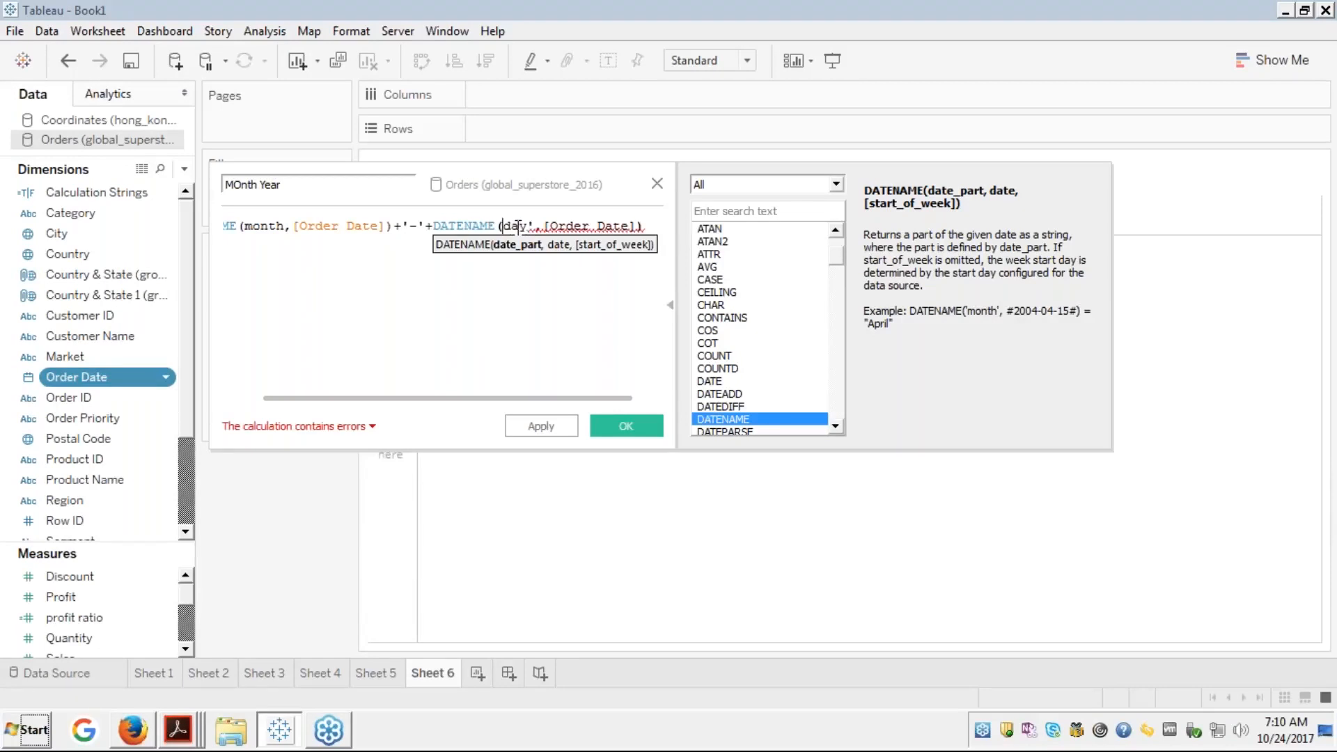
text(')
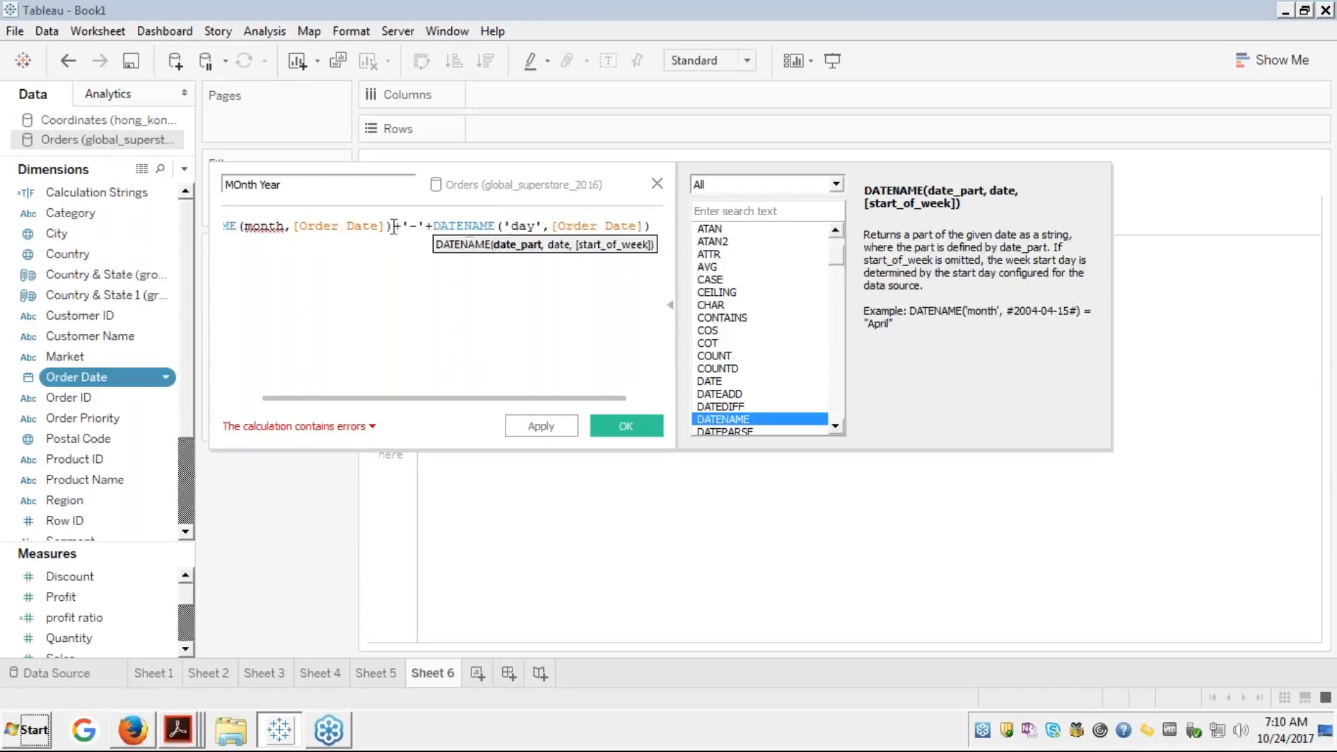
Enclose the month date part in single quotes in the first DATENAME function and save the calculated field
click(283, 225)
text(')
key(Left)
key(Left)
key(Left)
key(Left)
text(')
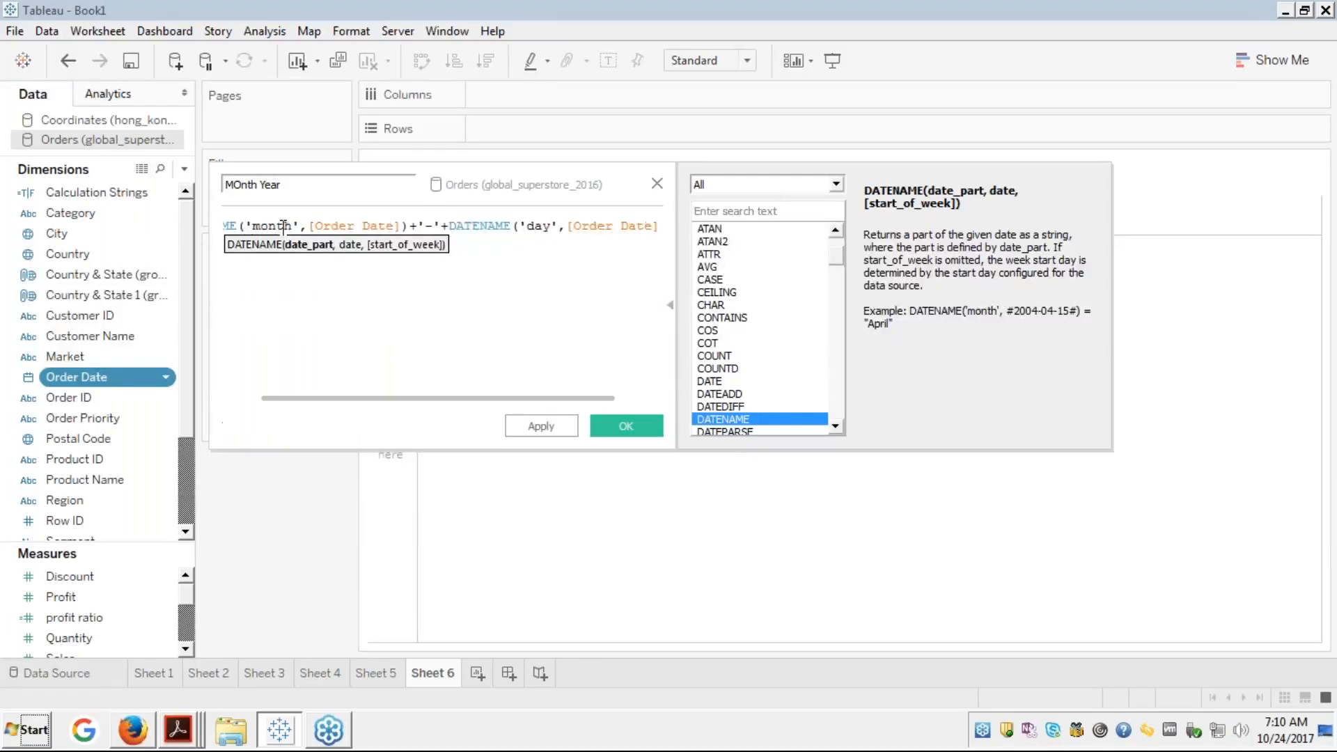
click(409, 273)
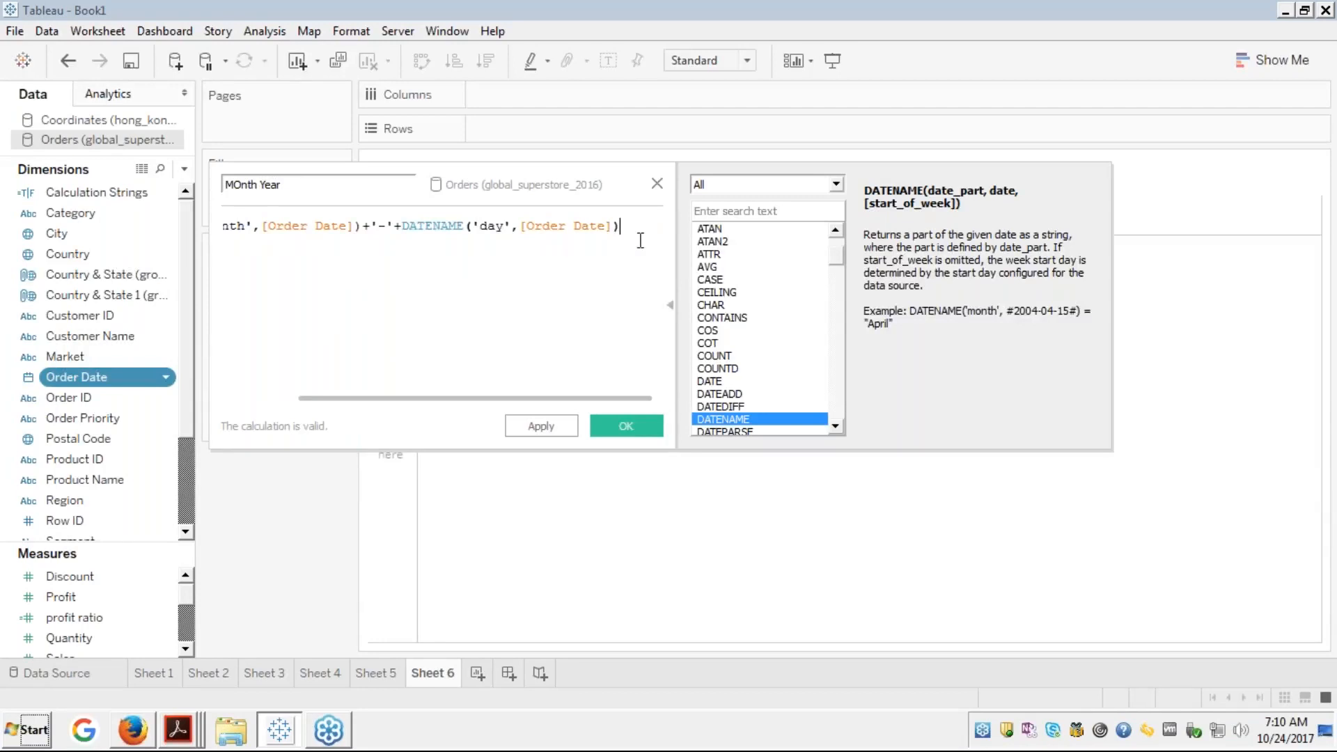
key(Home)
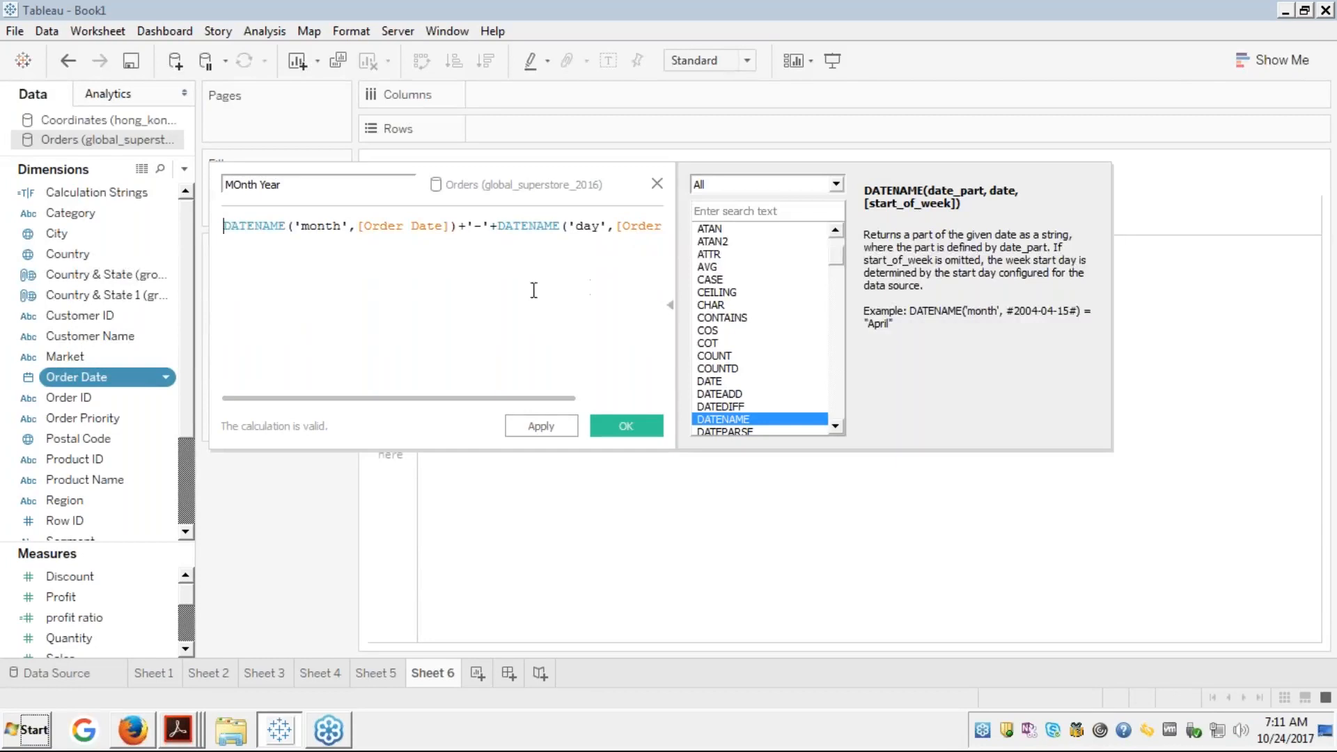
click(616, 420)
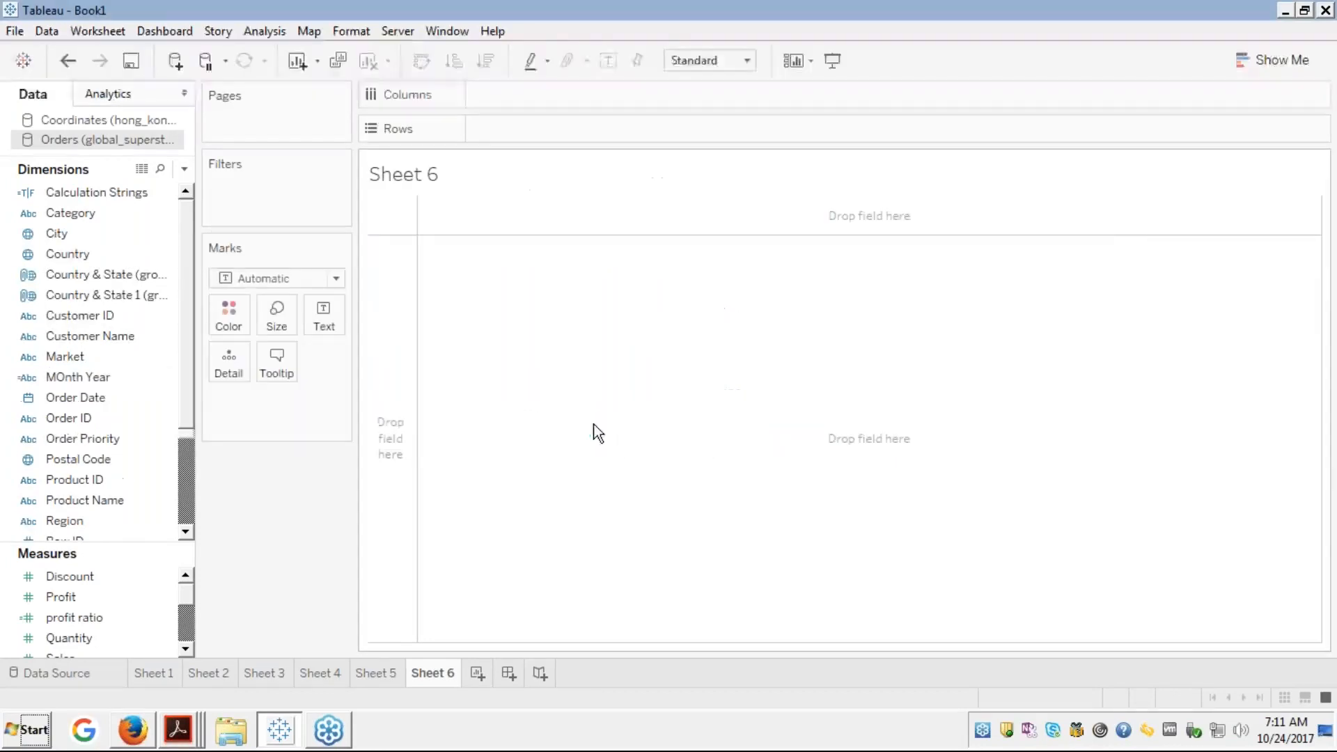
Add the MOnth Year calculated field to the rows of the sheet
click(113, 442)
click(56, 381)
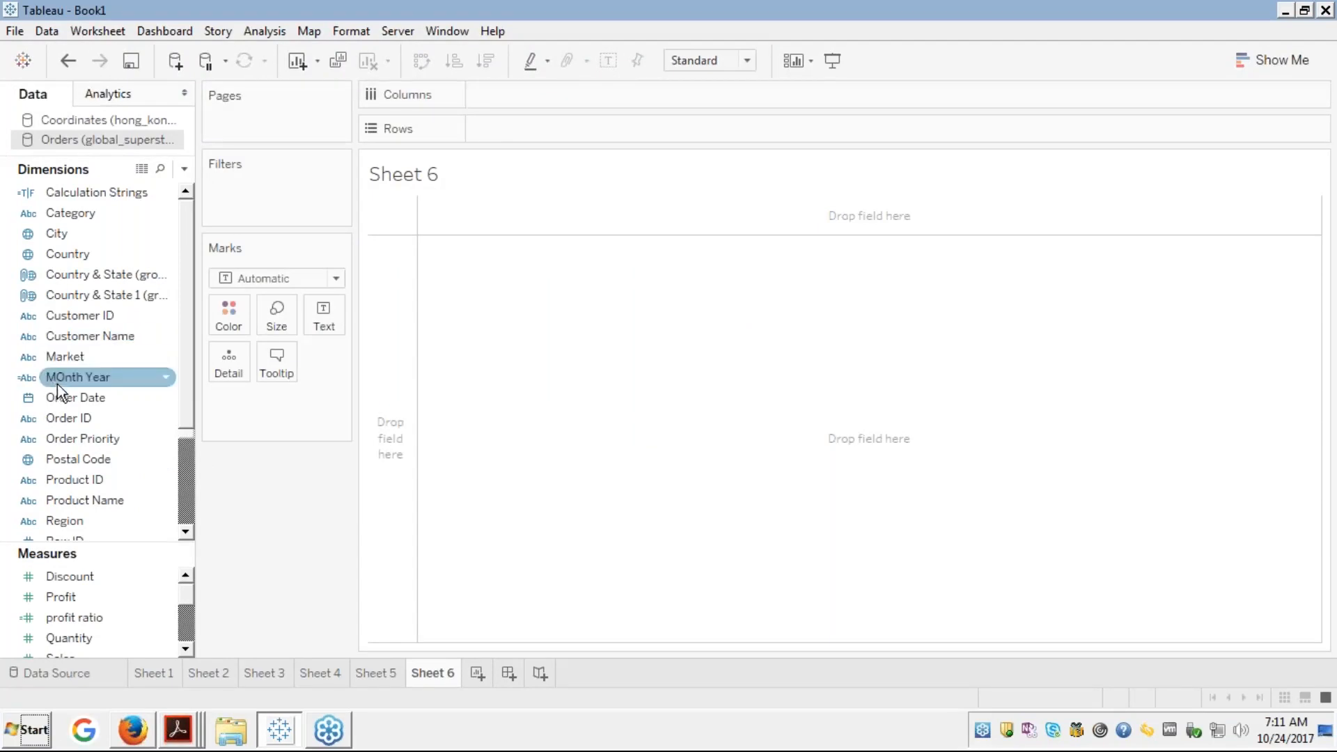
click(60, 379)
double_click(60, 379)
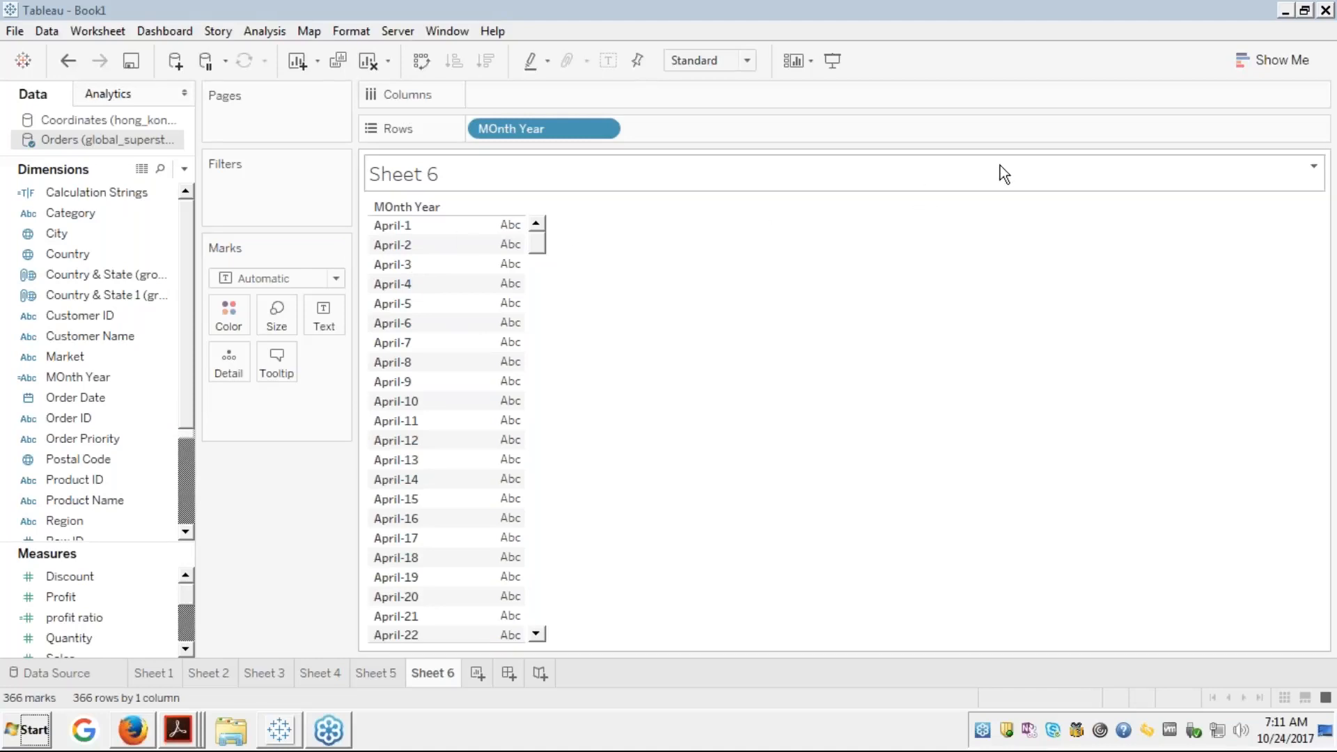
Reopen the MOnth Year calculation to review its formula, and close it without changes
click(61, 403)
click(75, 379)
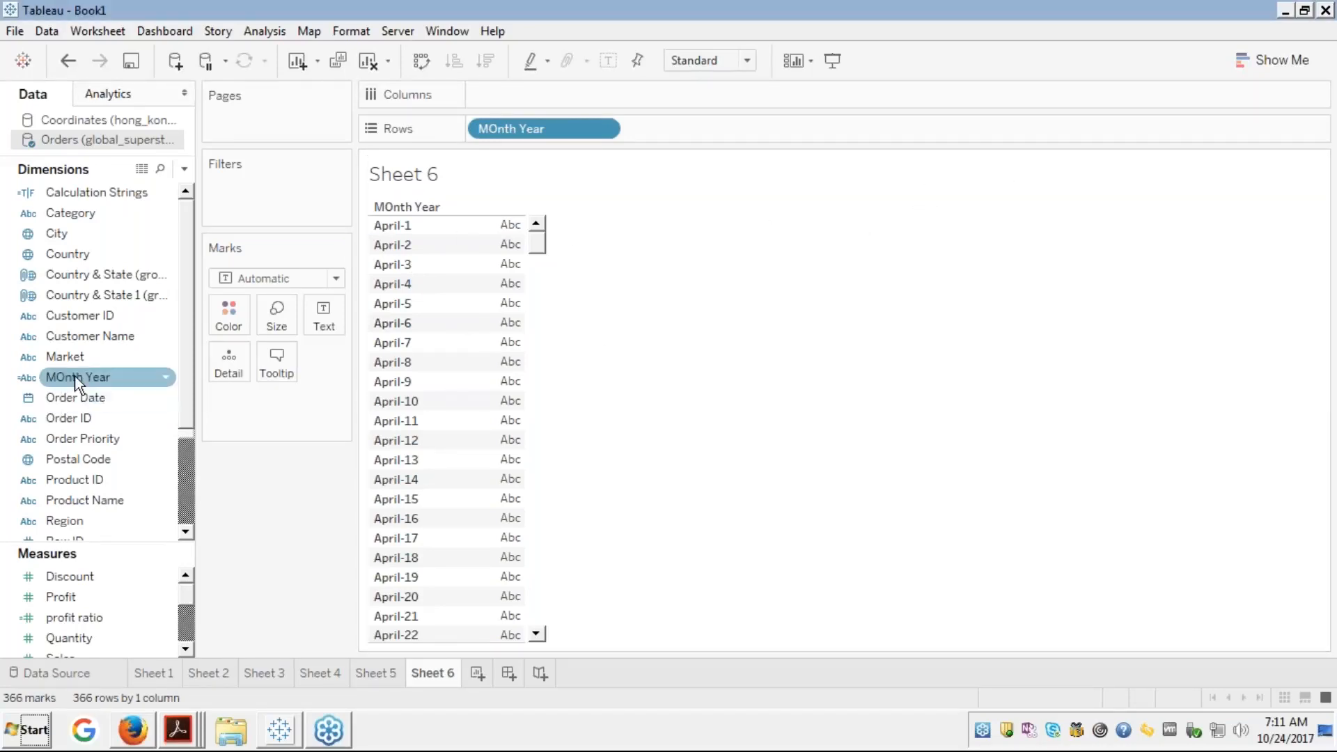
right_click(77, 381)
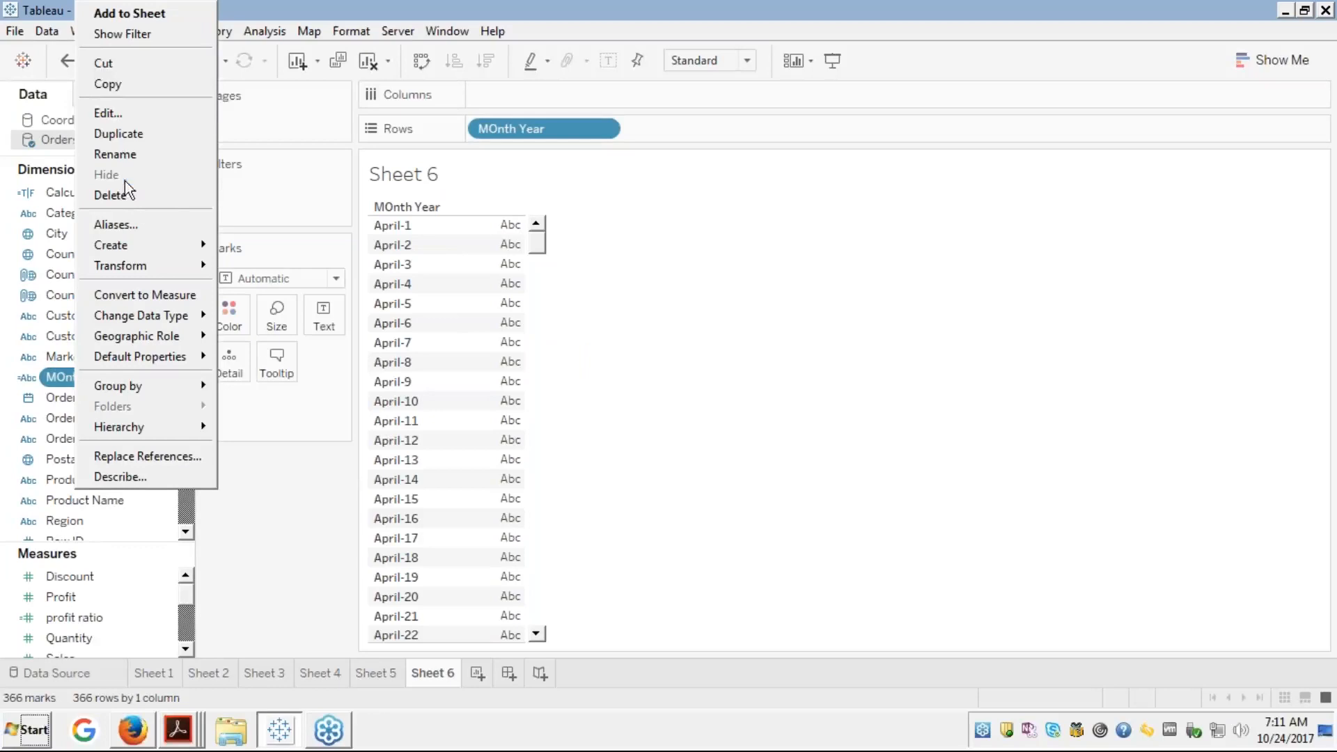
click(119, 113)
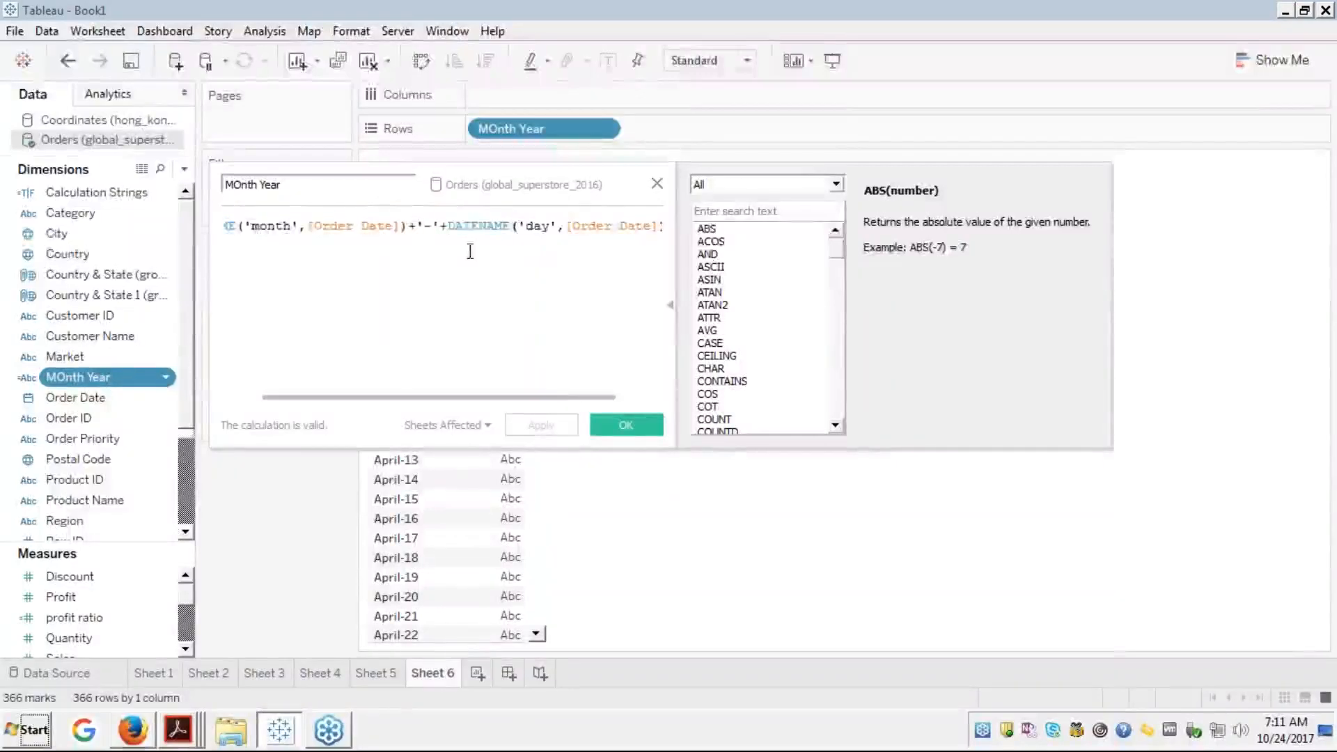
key(ctrl+a)
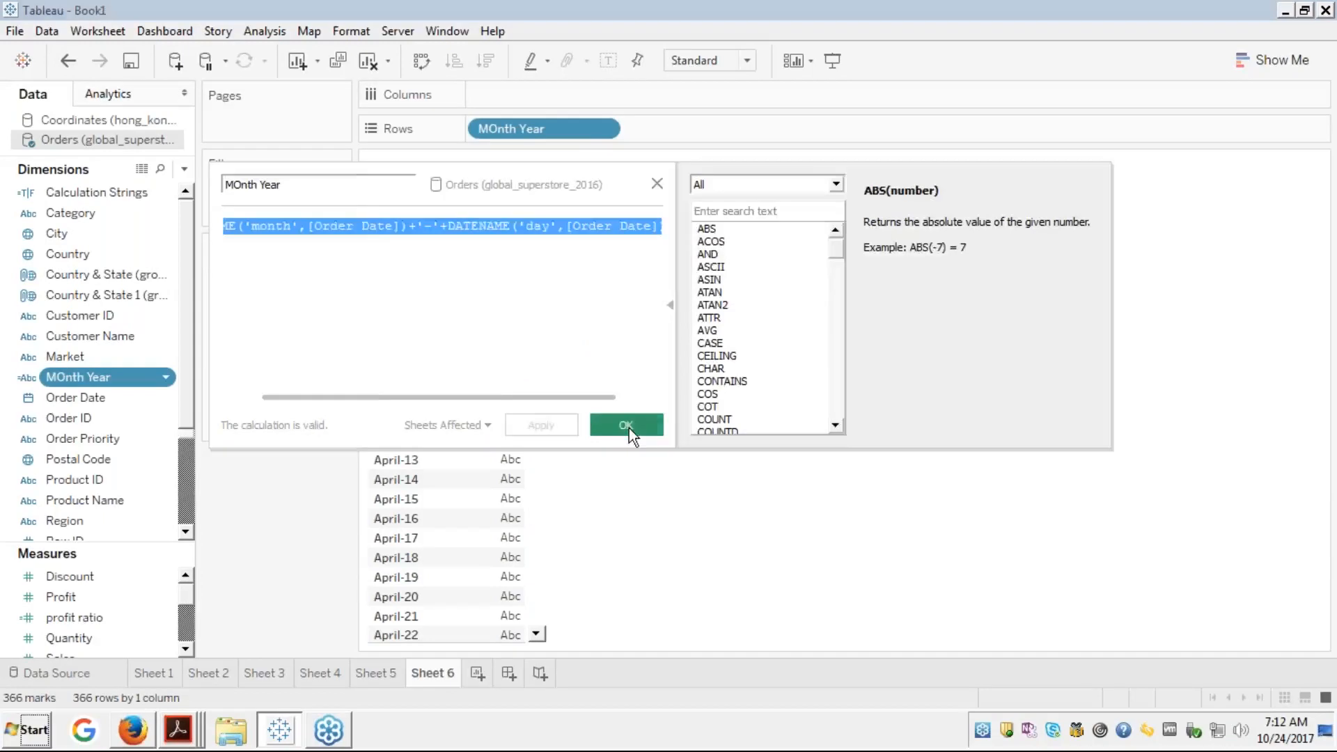
click(626, 425)
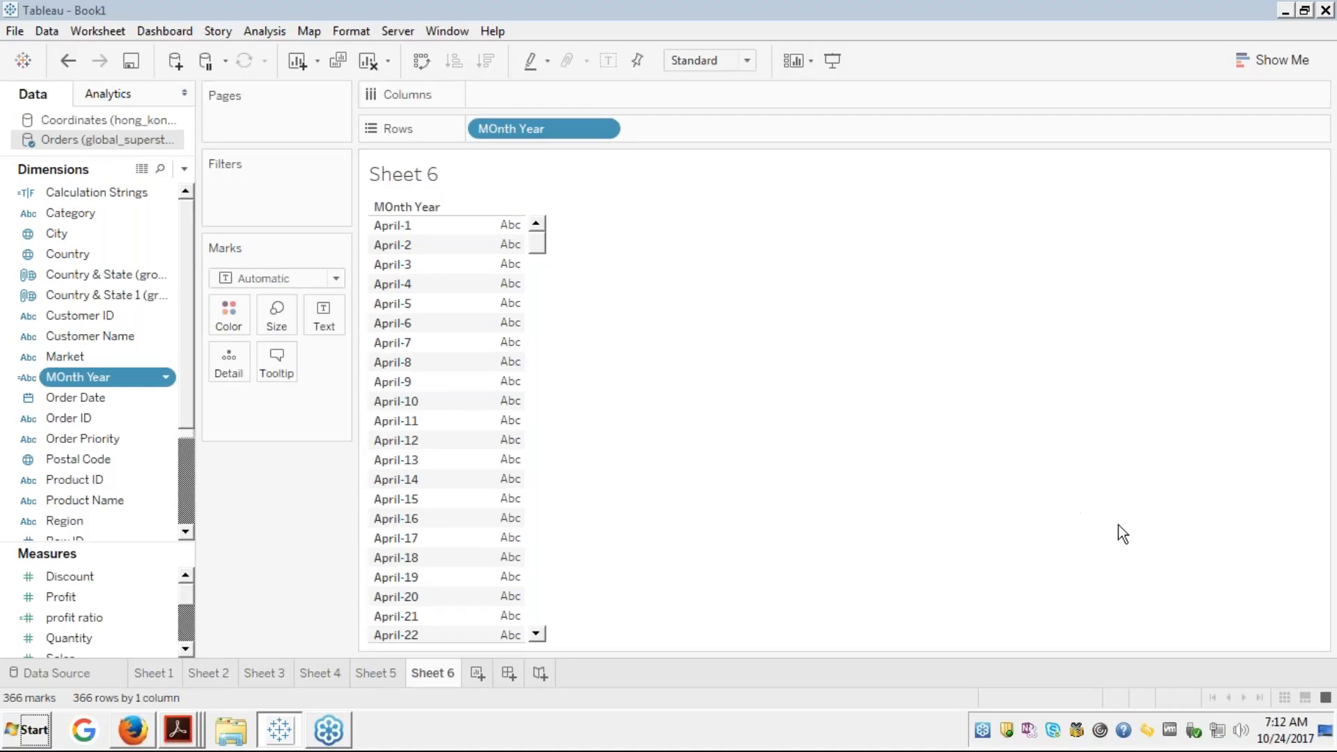
Switch to Firefox and read the Date Functions slide of the Module 7 presentation in full screen
click(1114, 411)
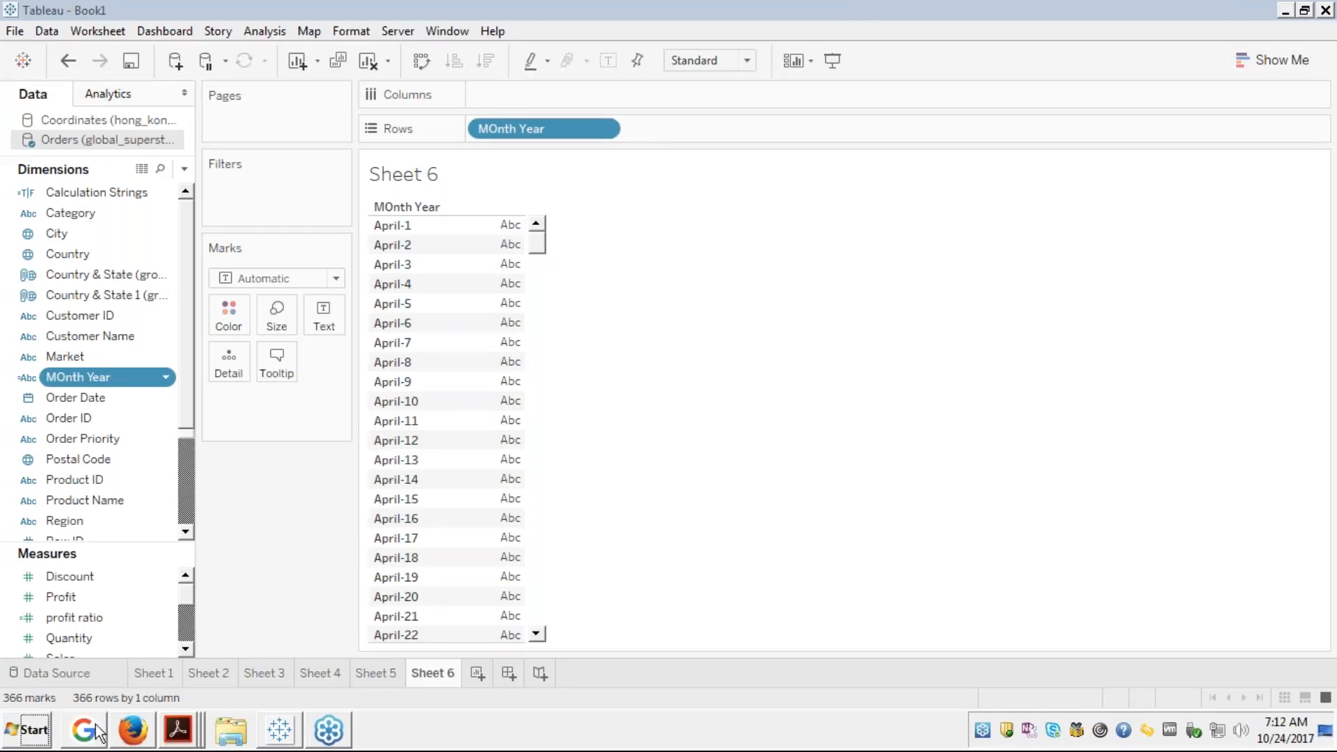
click(127, 736)
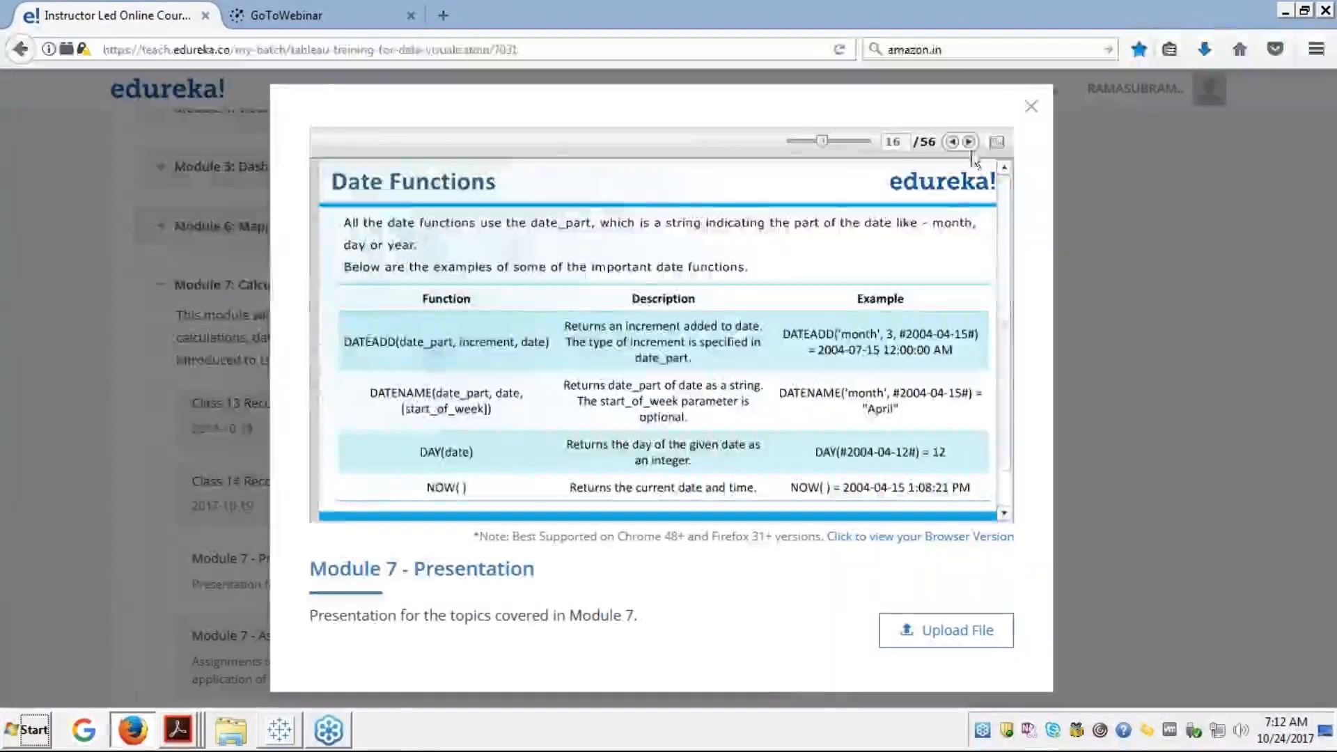
click(997, 141)
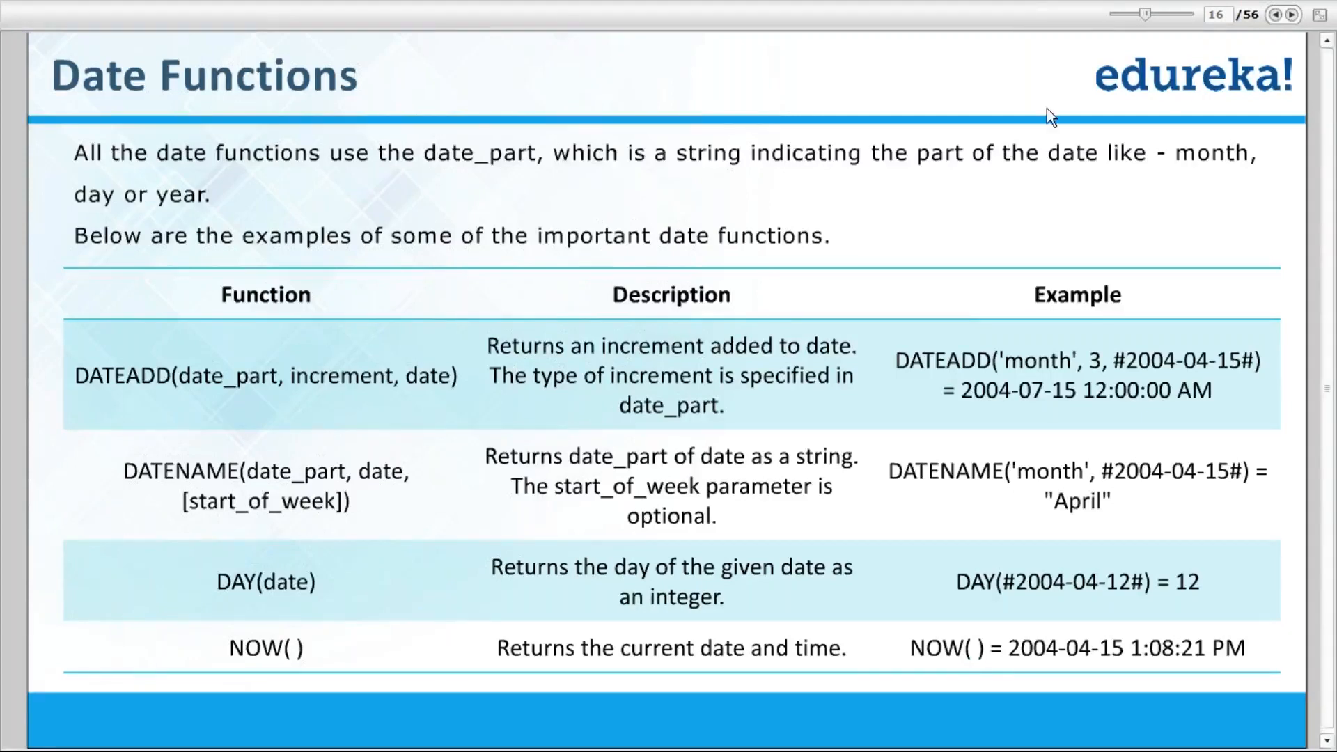
key(Escape)
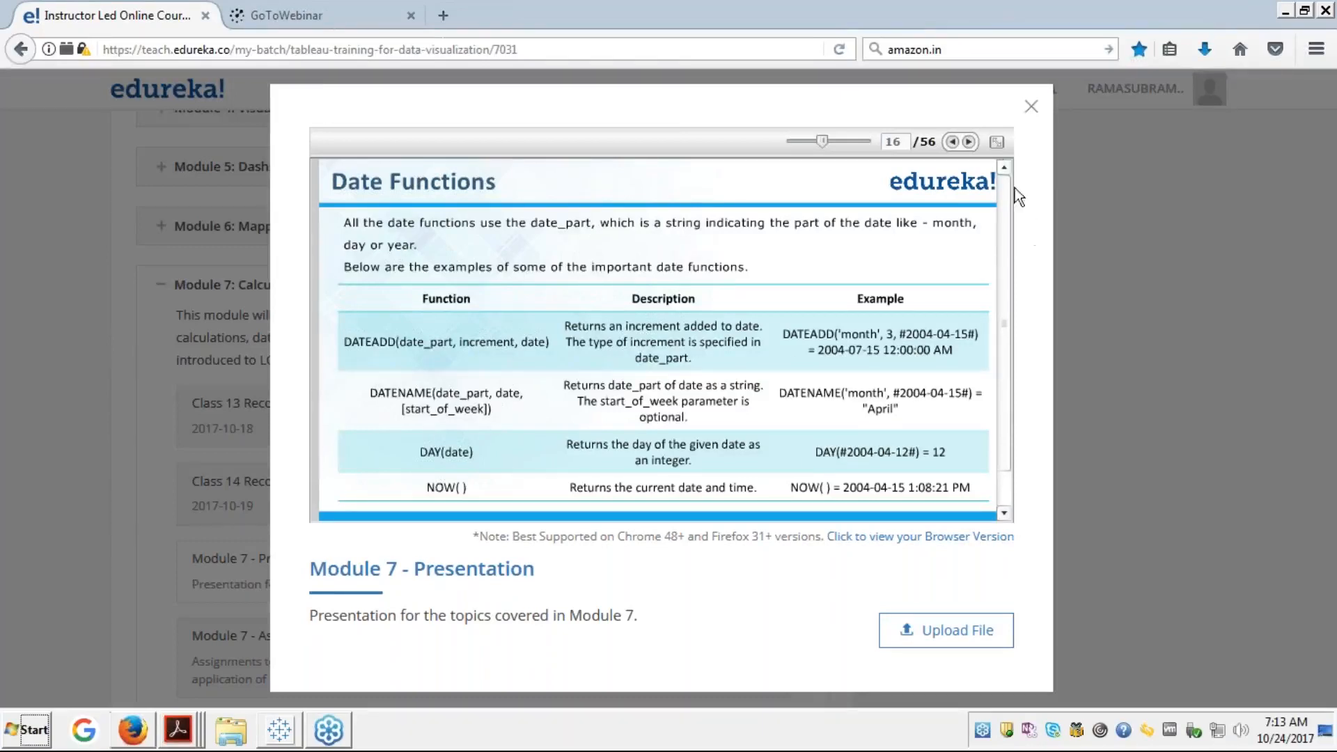
click(997, 142)
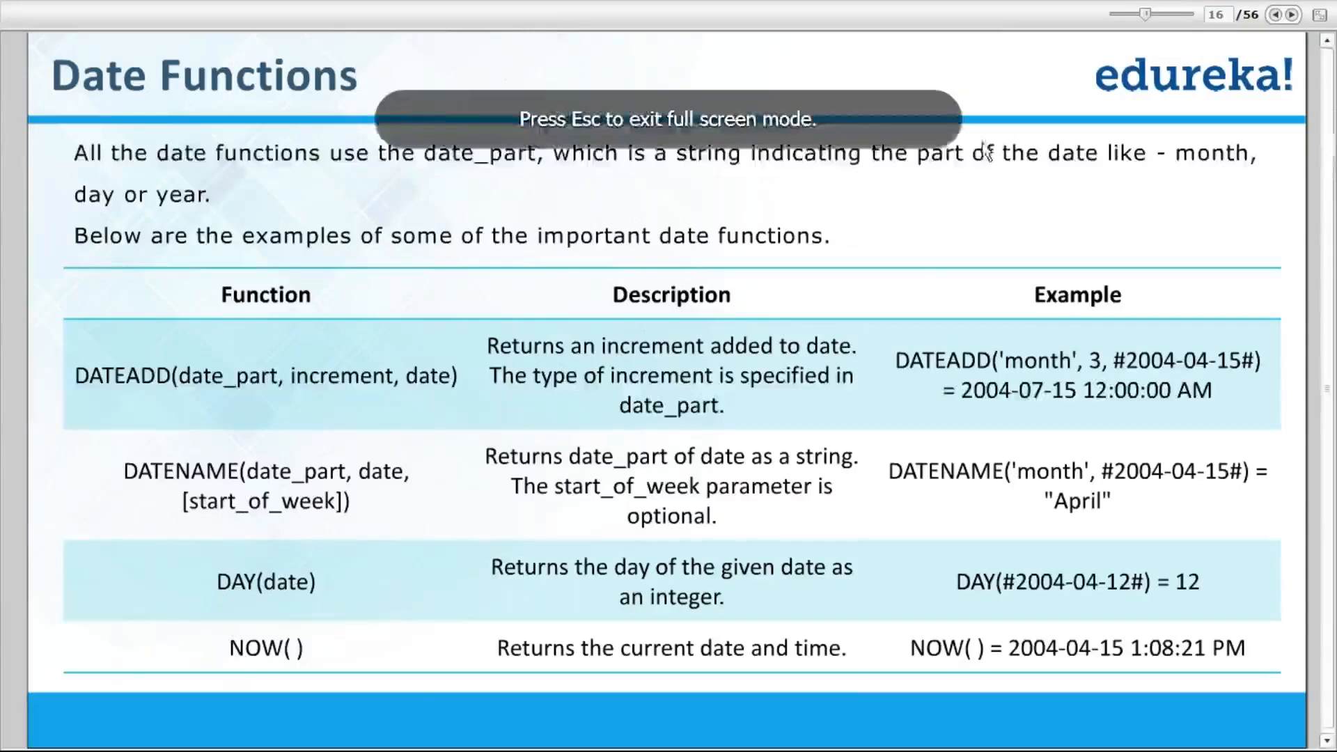
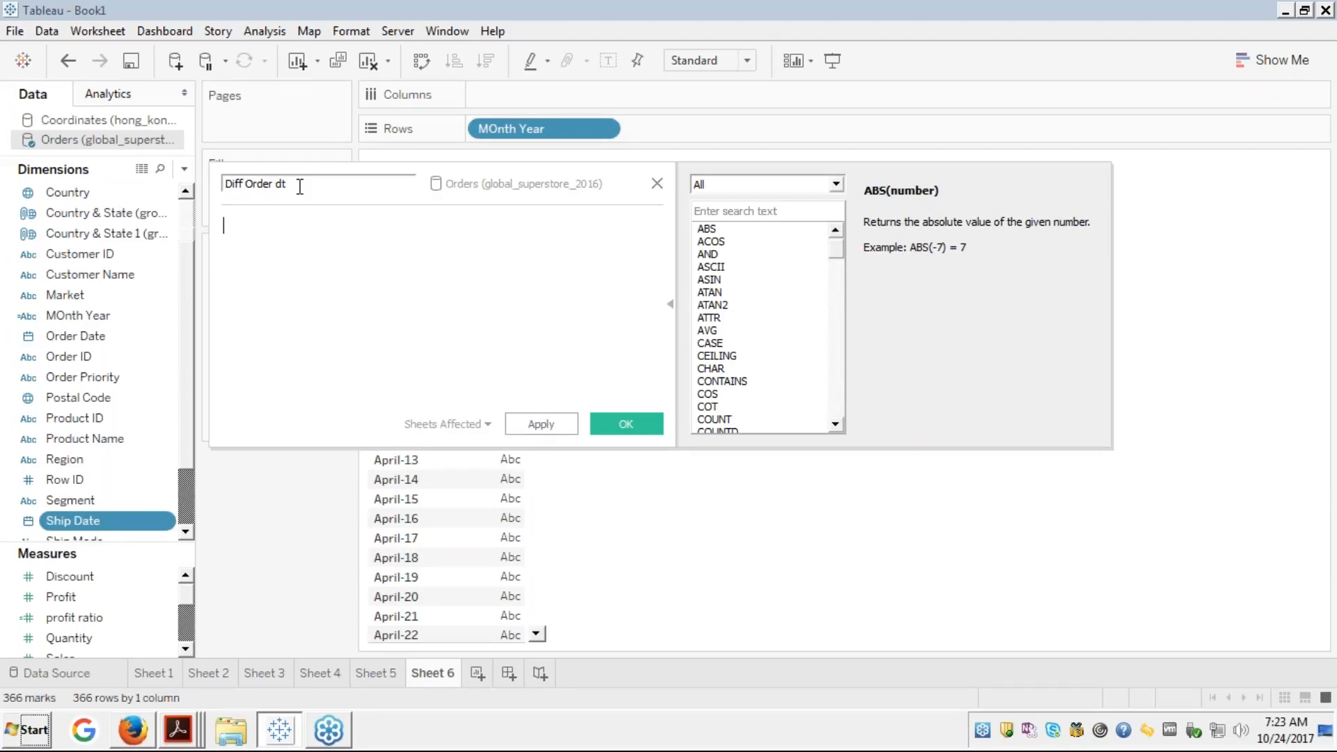
Insert the DATEDIFF function with 'day' as its date part in the Diff Order dt calculation
text(dat)
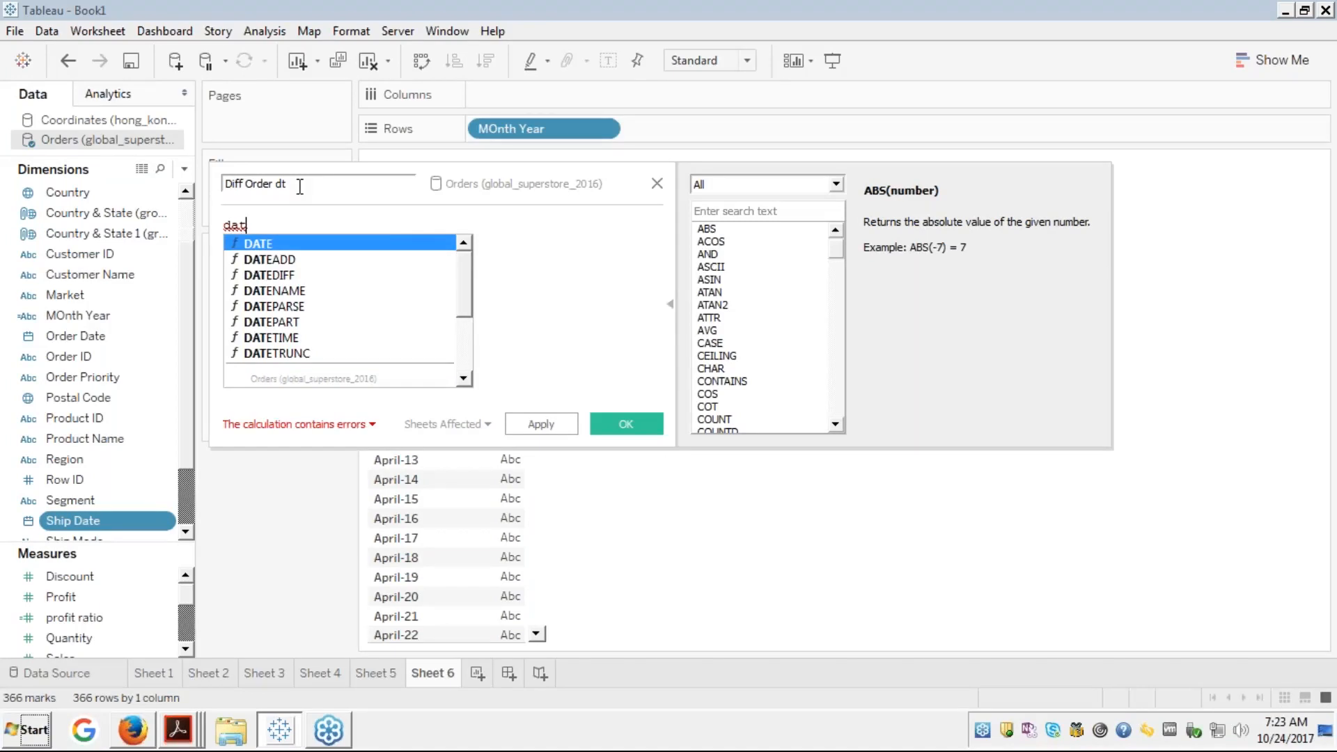
key(Down)
key(Down)
key(Return)
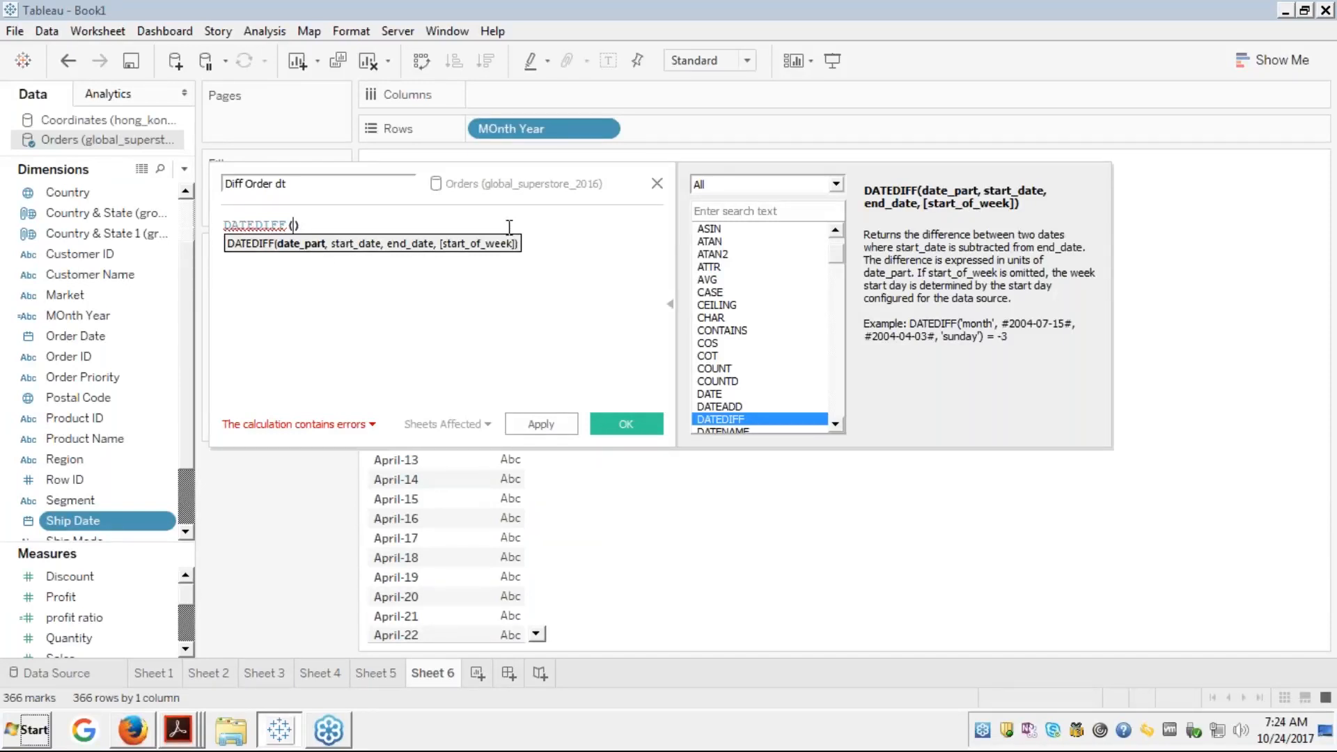
text('d)
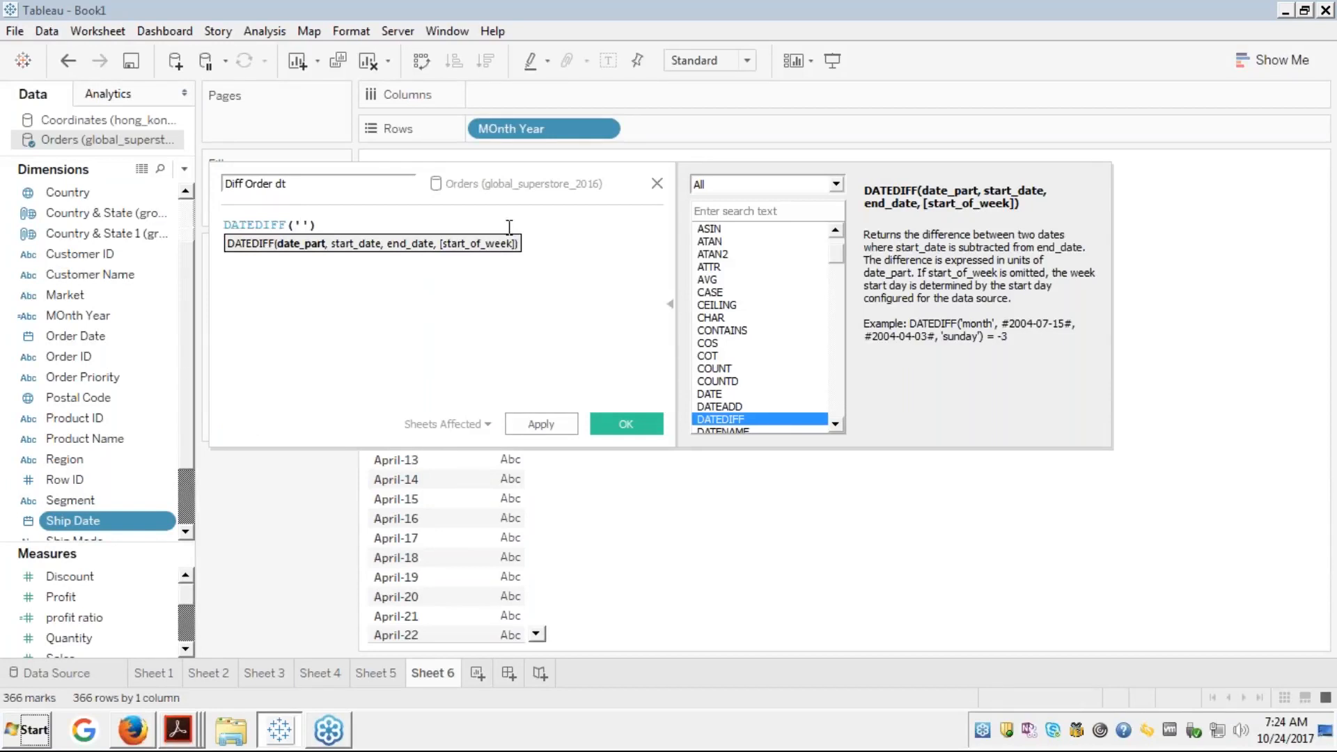
text(ay')
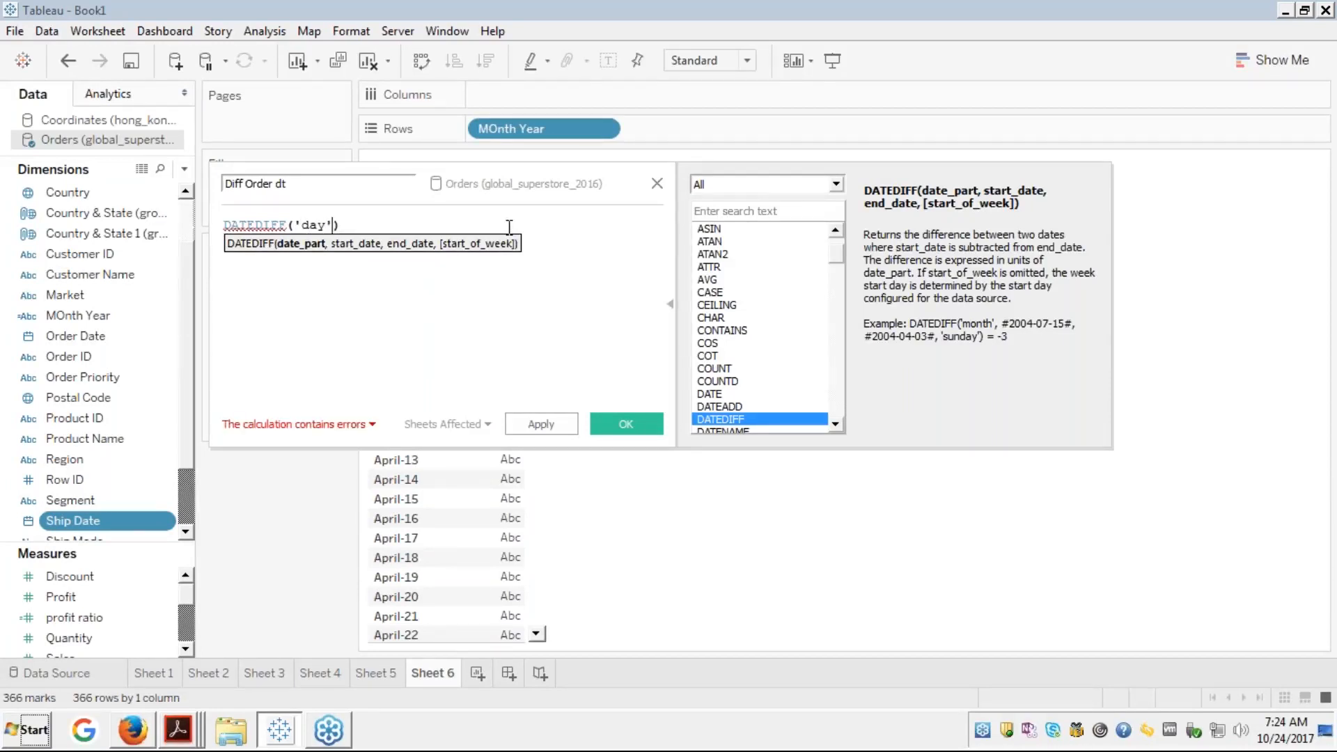
text(,)
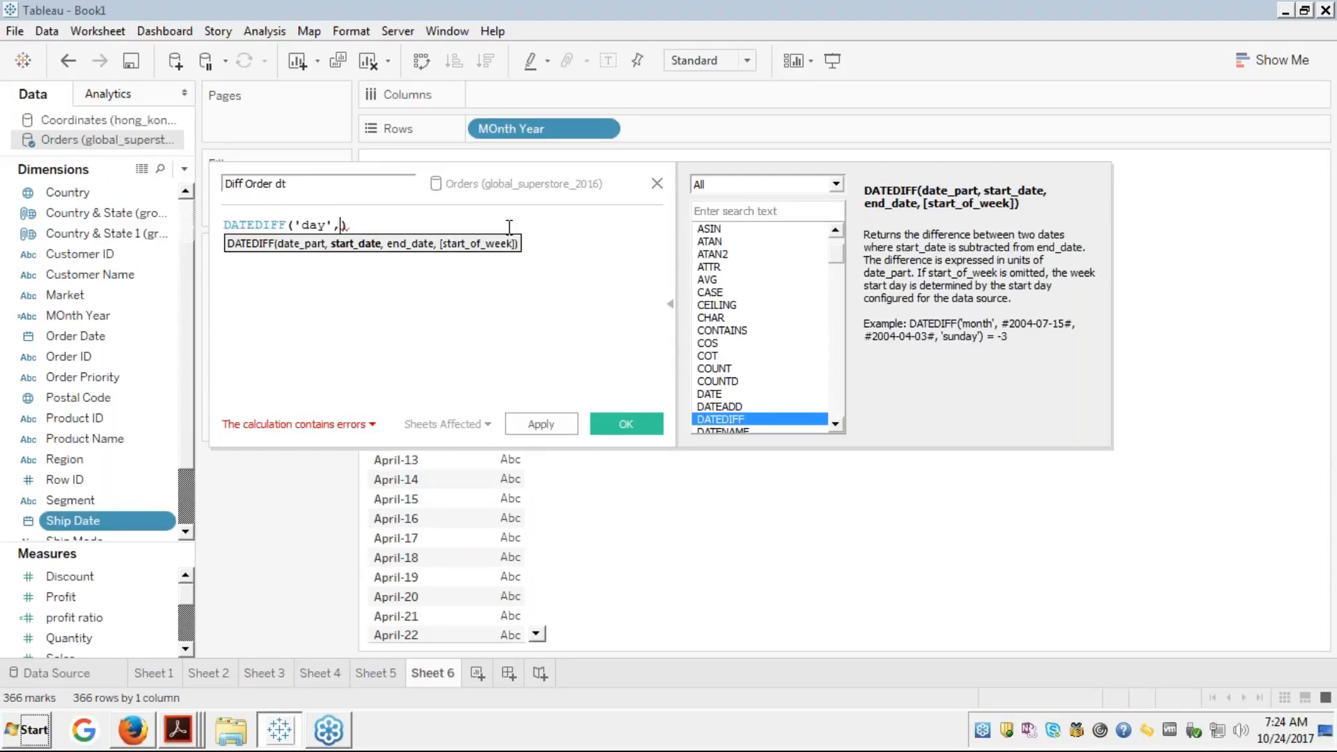
Complete the DATEDIFF formula with Order Date as start date and Ship Date as end date, and save the calculation
text(ord)
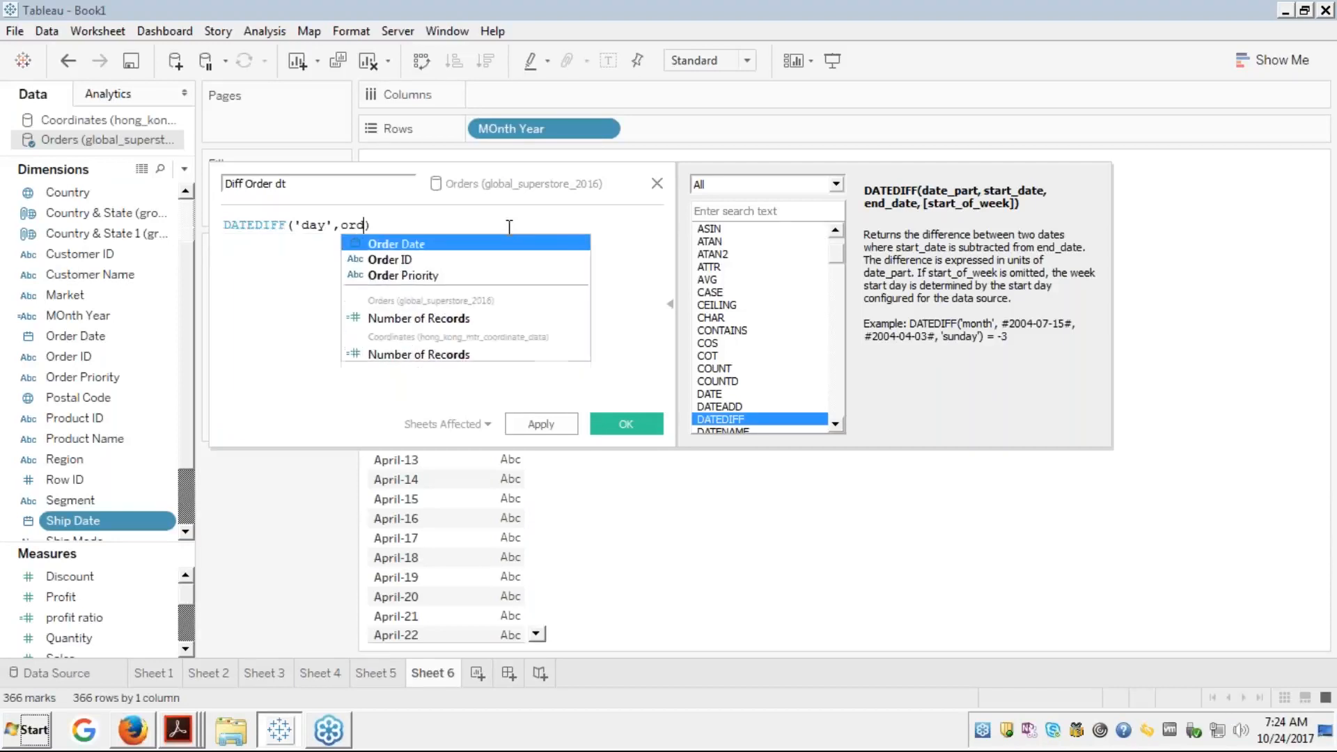
key(Return)
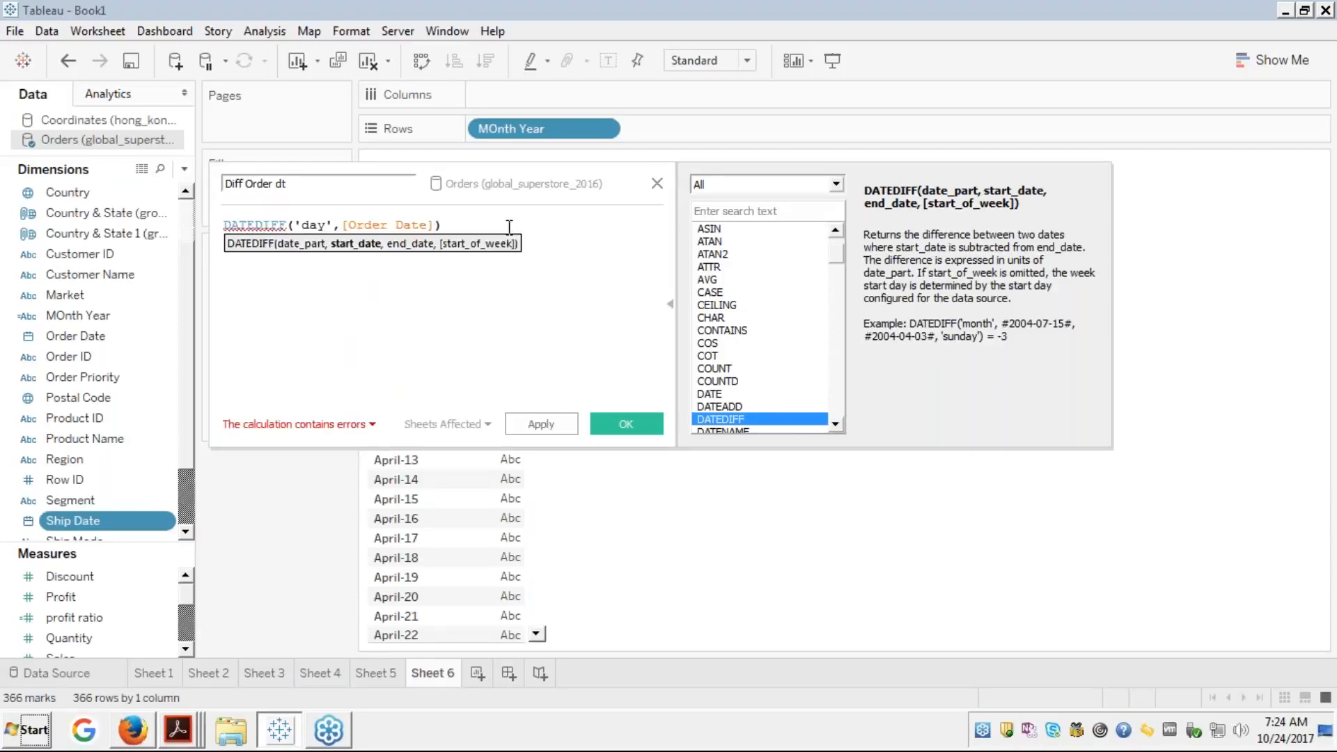
text(,[Ship Date])
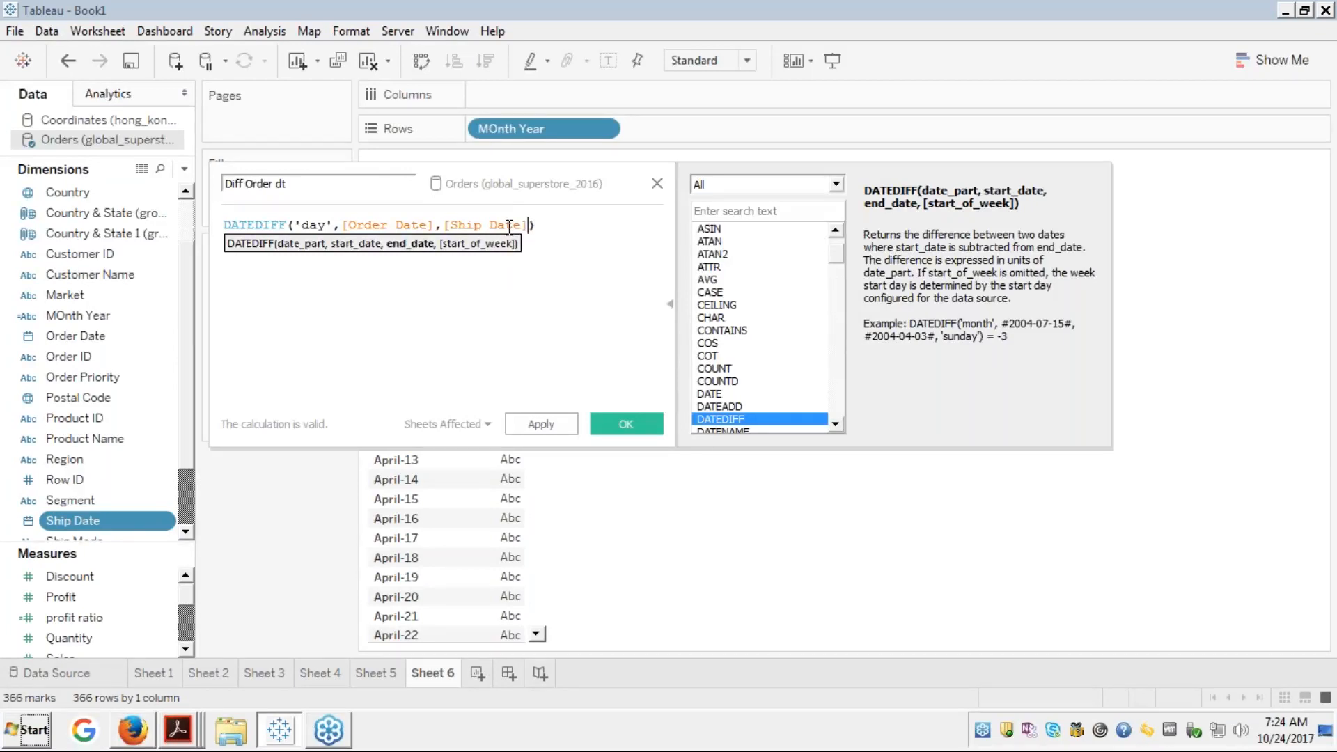
key(End)
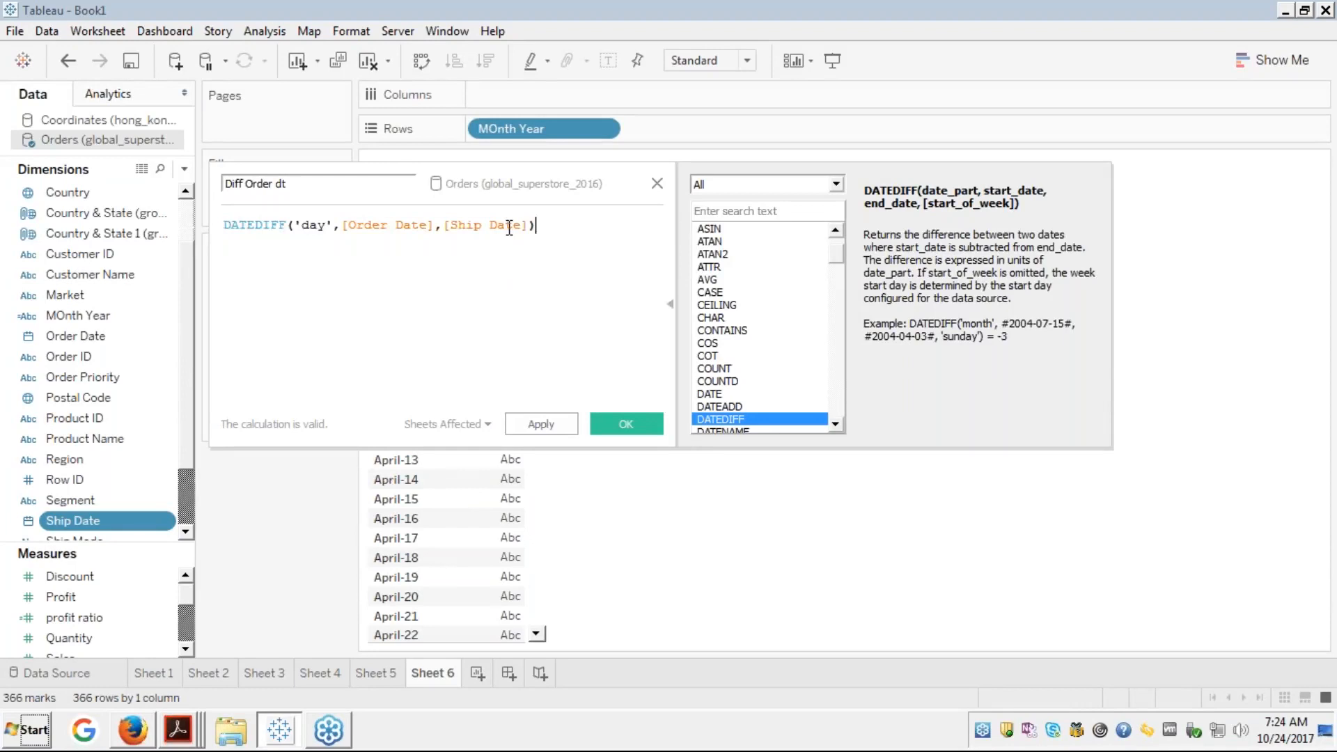
key(ctrl+a)
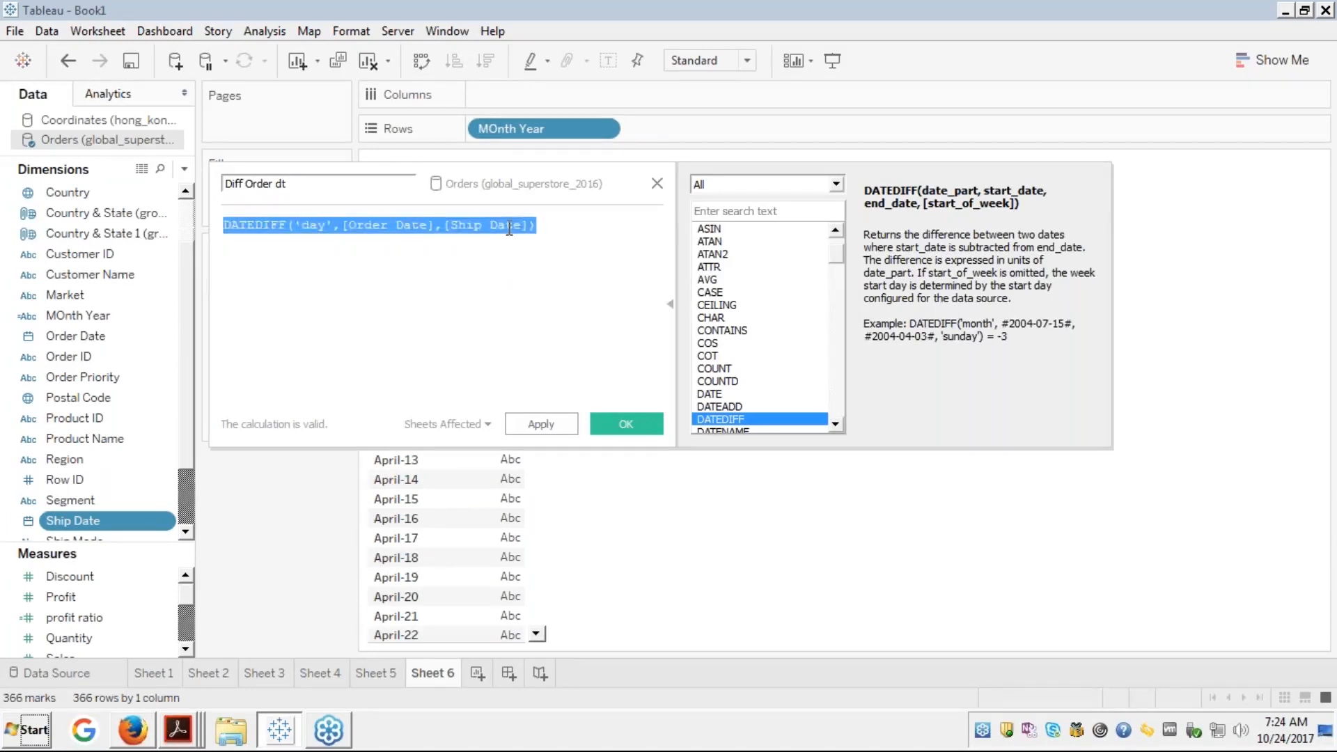
click(640, 424)
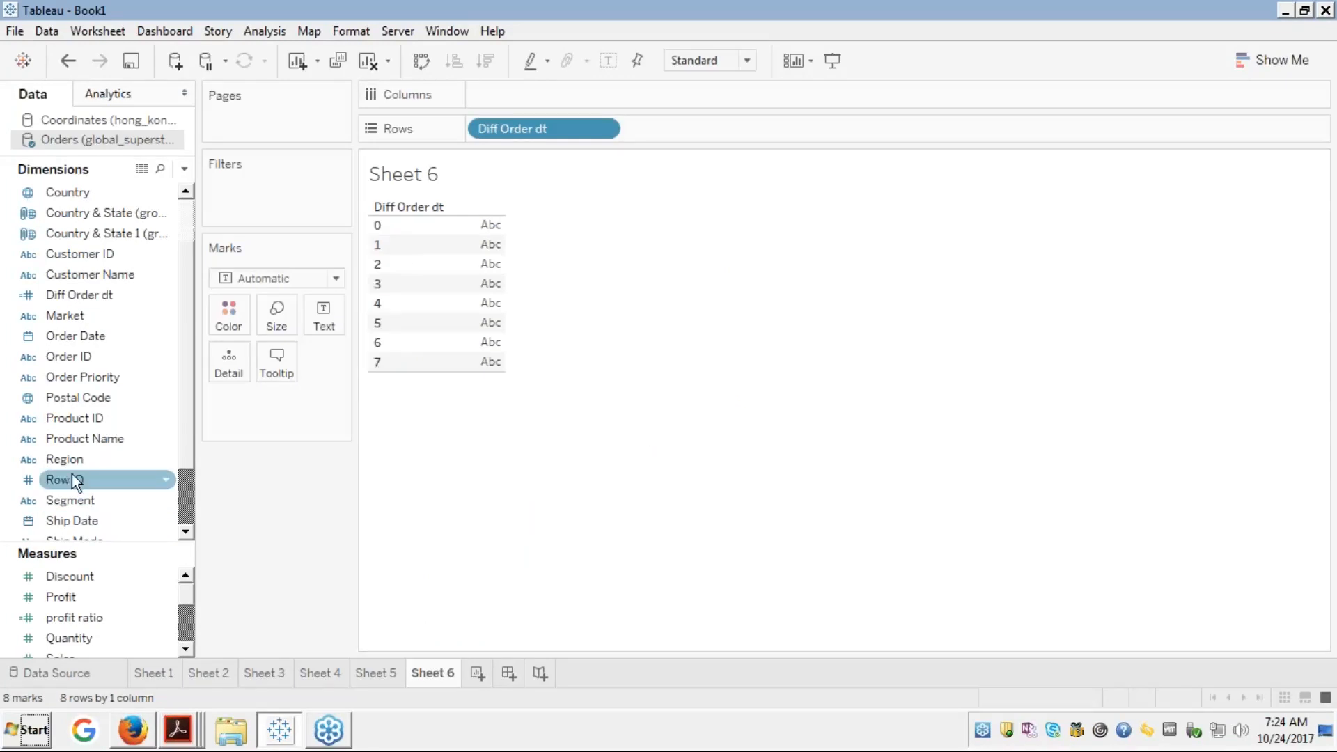
Clear Diff Order dt from the sheet's rows, and place Order ID ahead of Order Date on the columns
drag(124, 290, 144, 231)
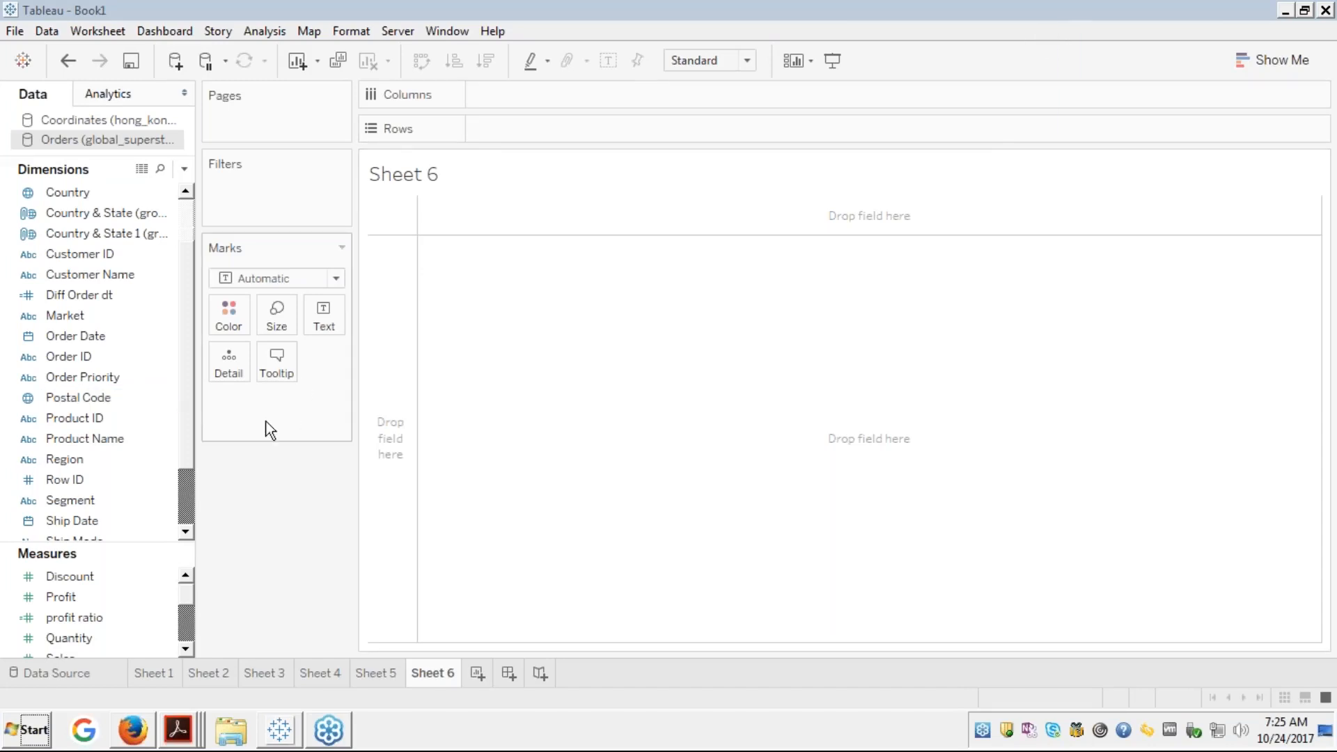
click(11, 503)
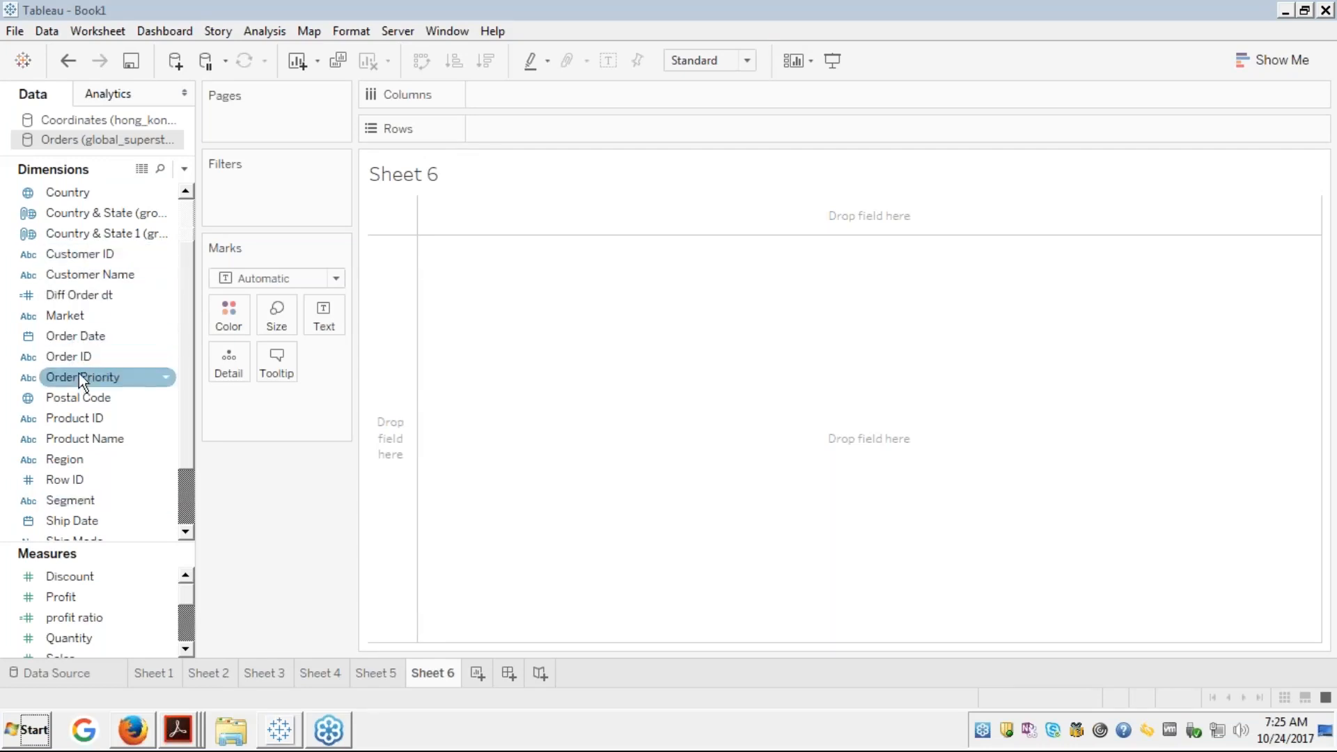
click(64, 336)
double_click(64, 335)
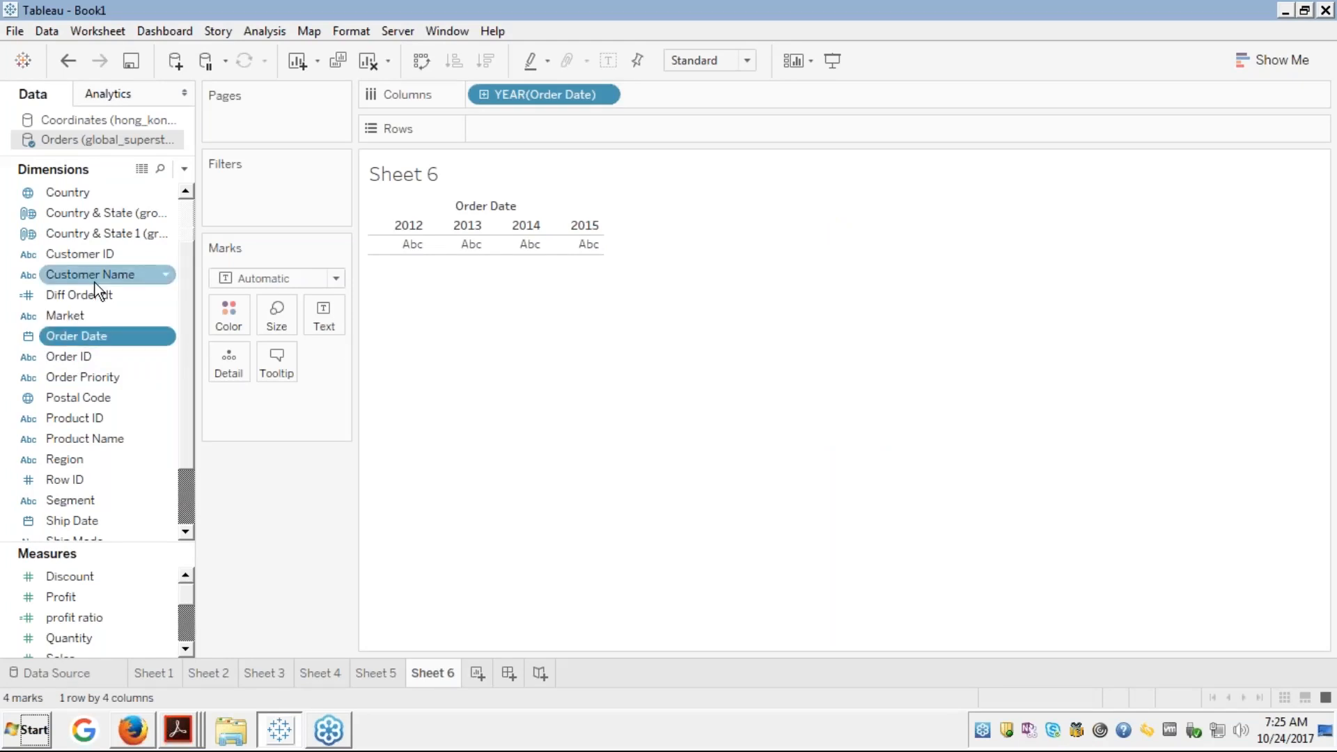
click(64, 356)
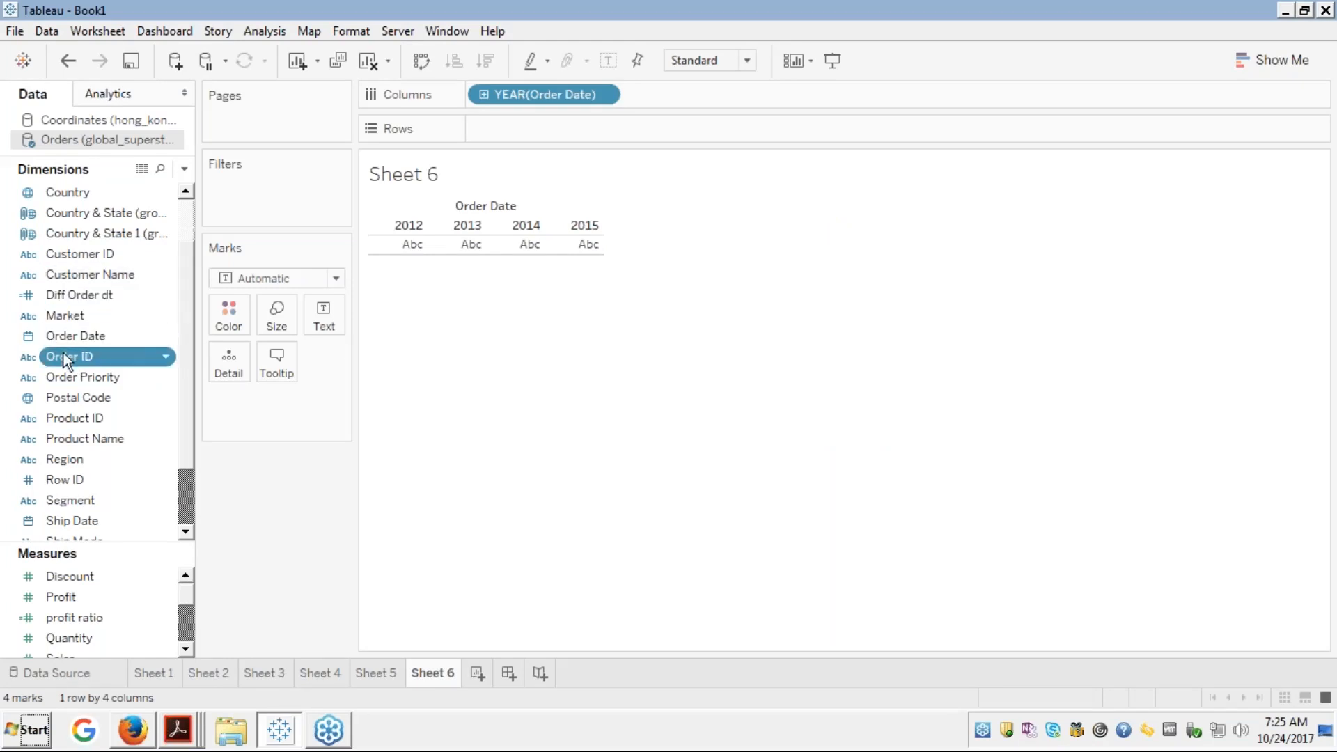
drag(66, 357, 487, 94)
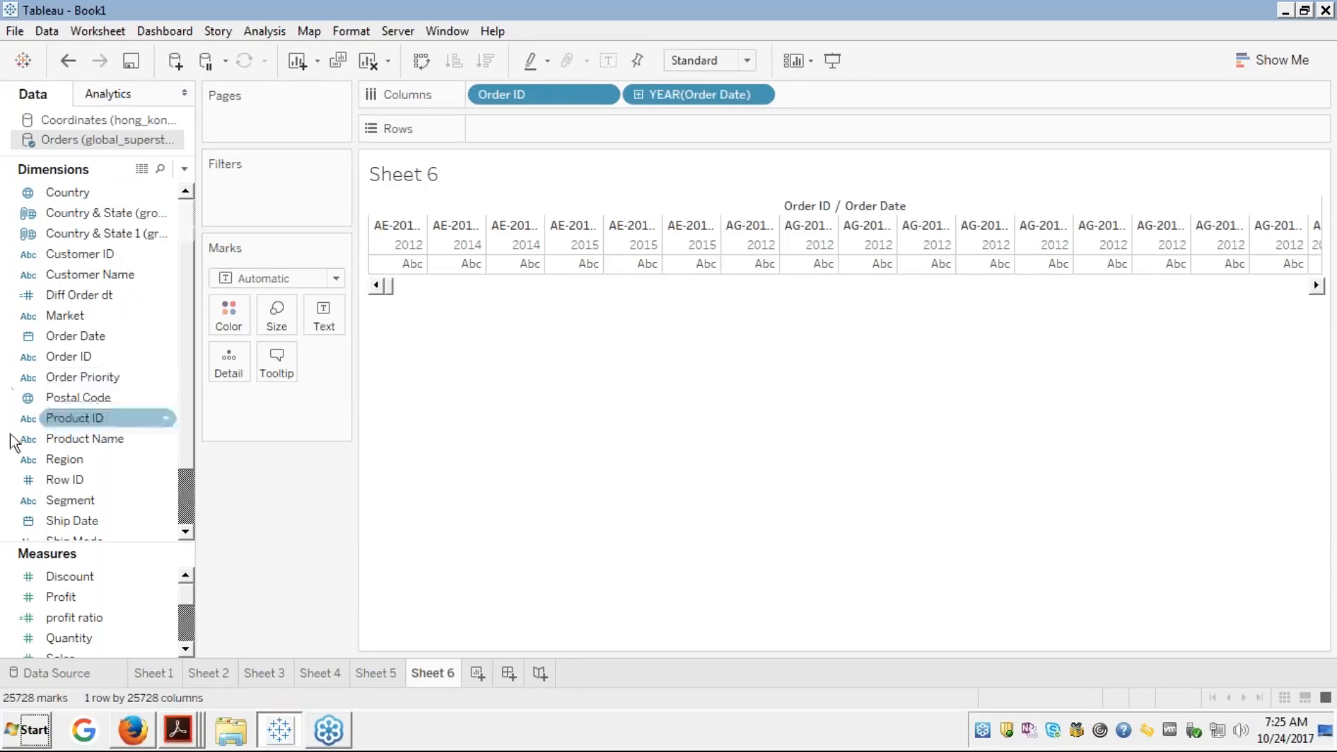
Undo adding Product ID to the rows, and add Ship Date to the columns after Order Date
click(64, 419)
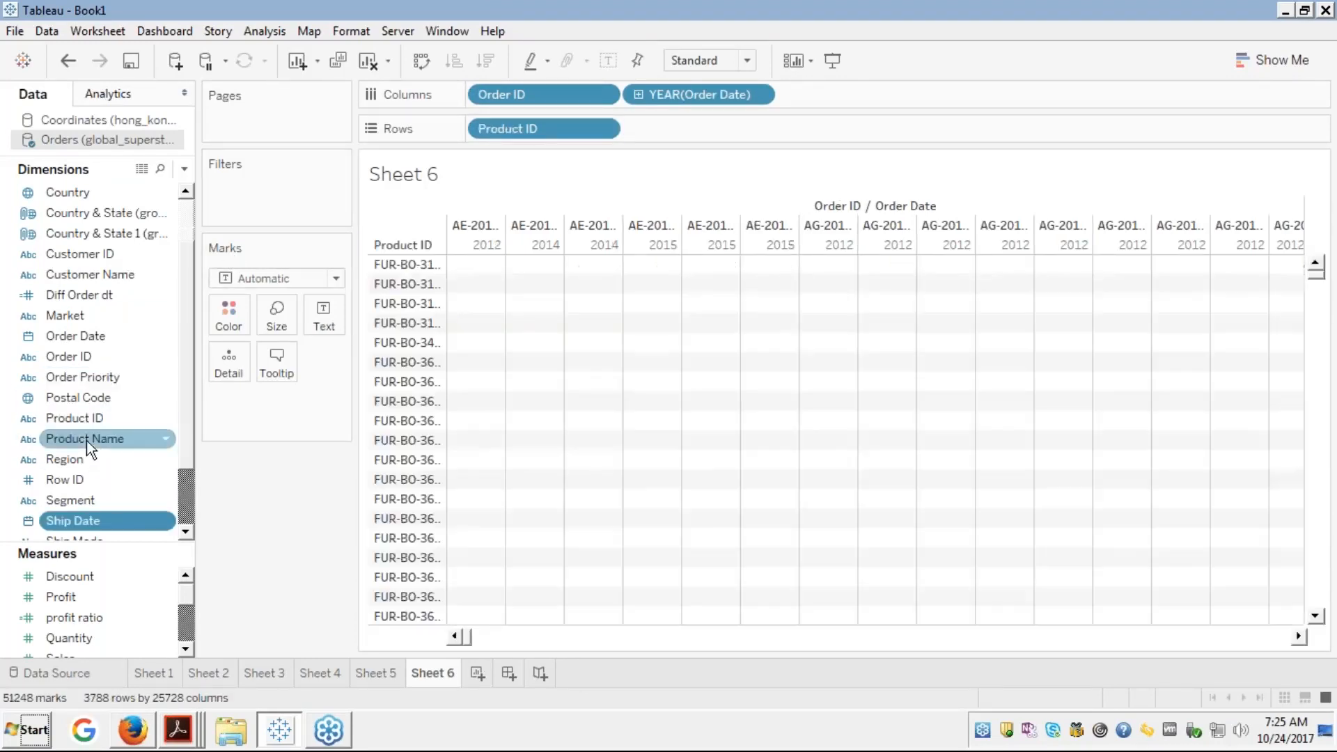
key(ctrl+z)
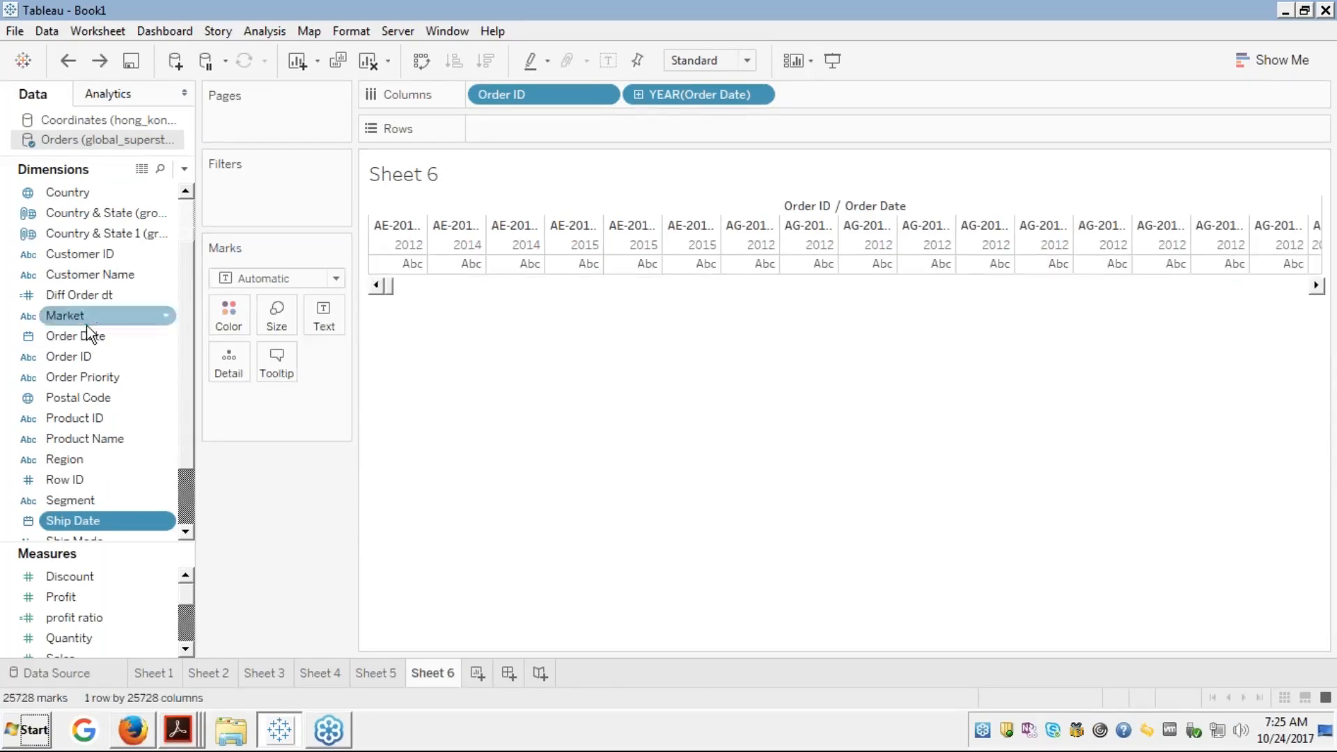
double_click(64, 525)
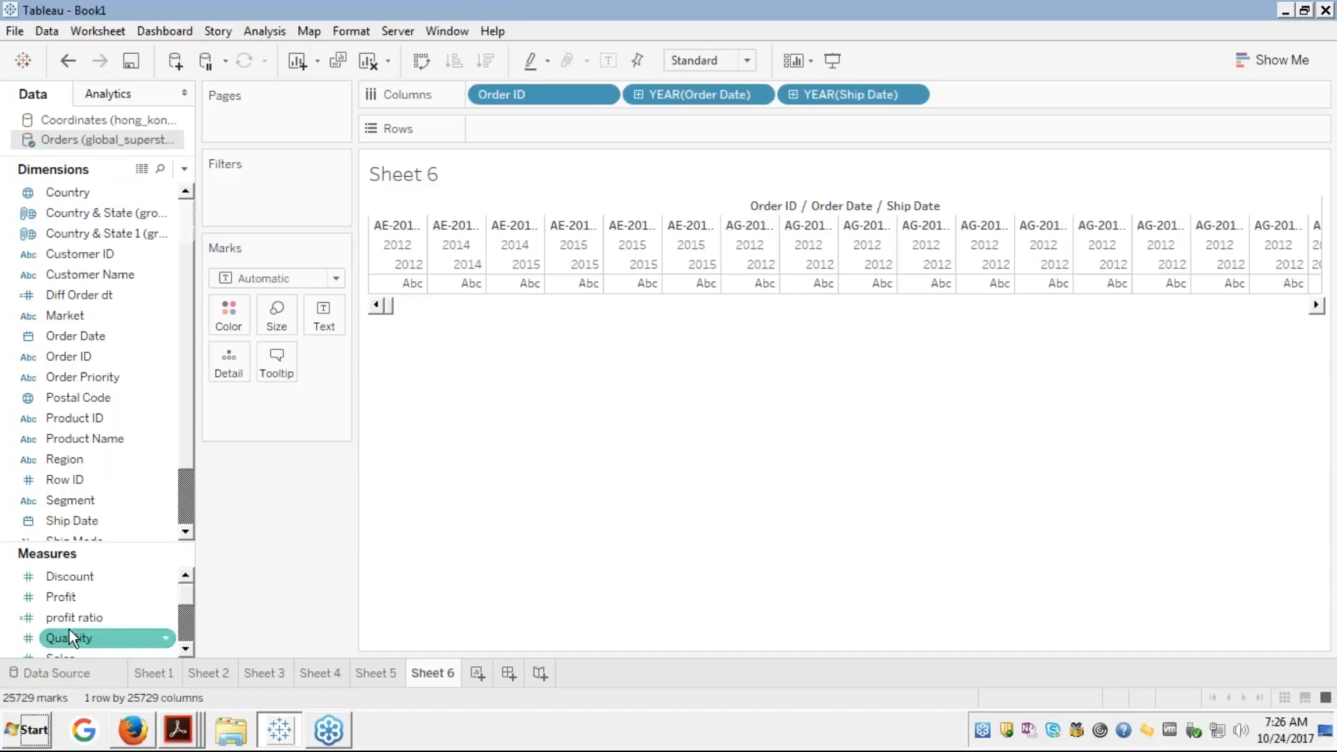
Add Sales as the table's values and swap the rows and columns
scroll(69, 629, down, 1)
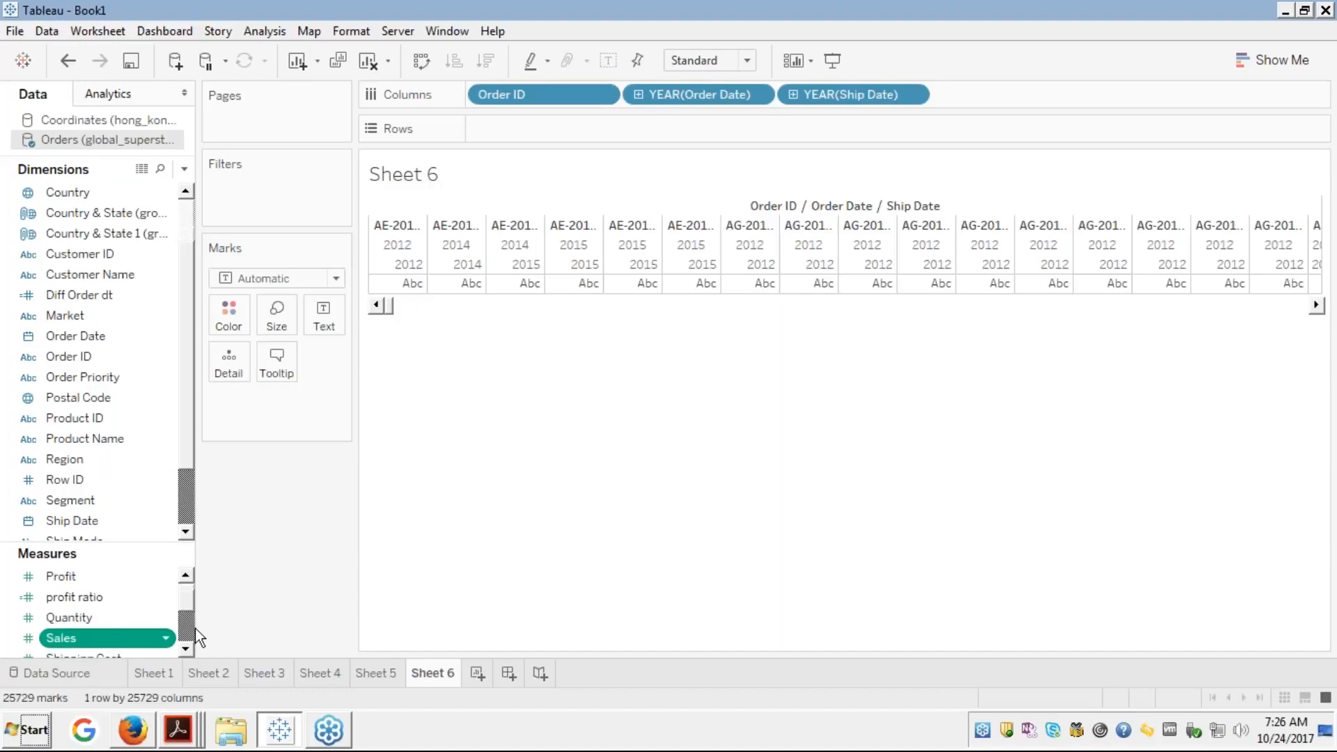
double_click(119, 639)
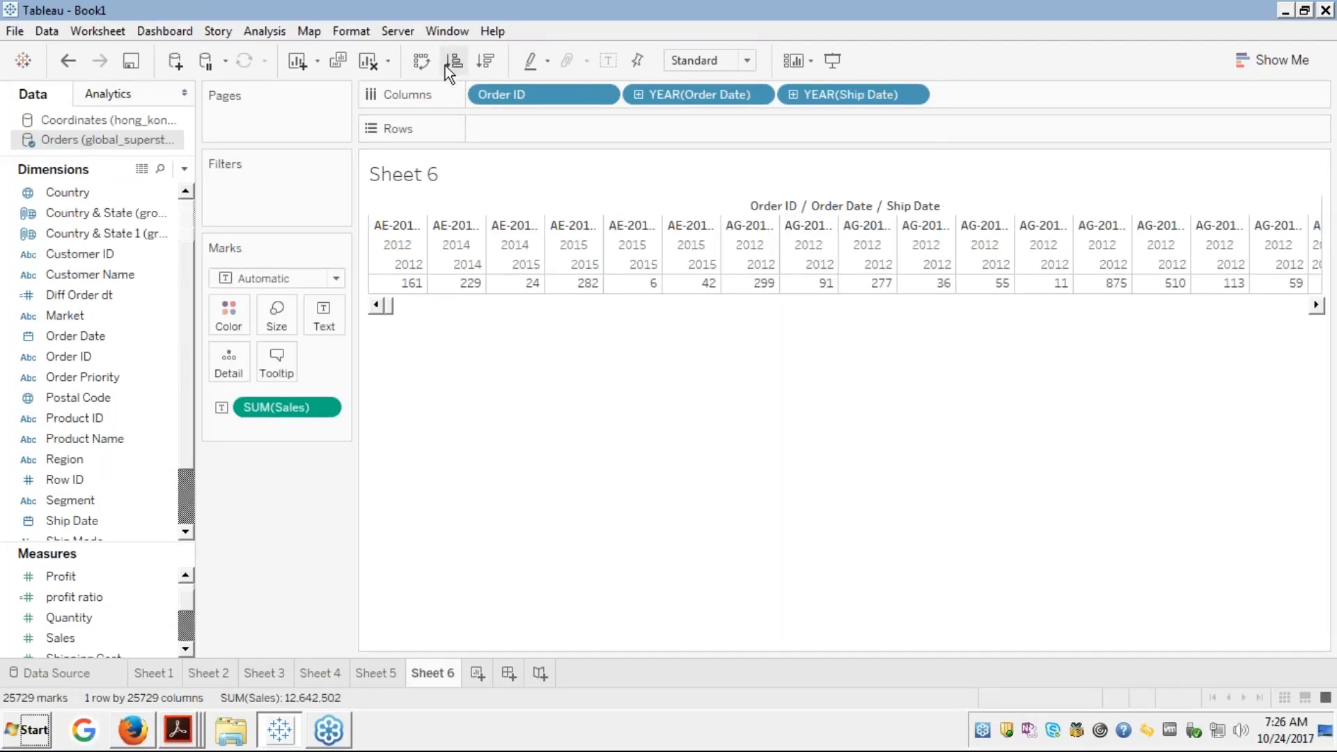
click(416, 61)
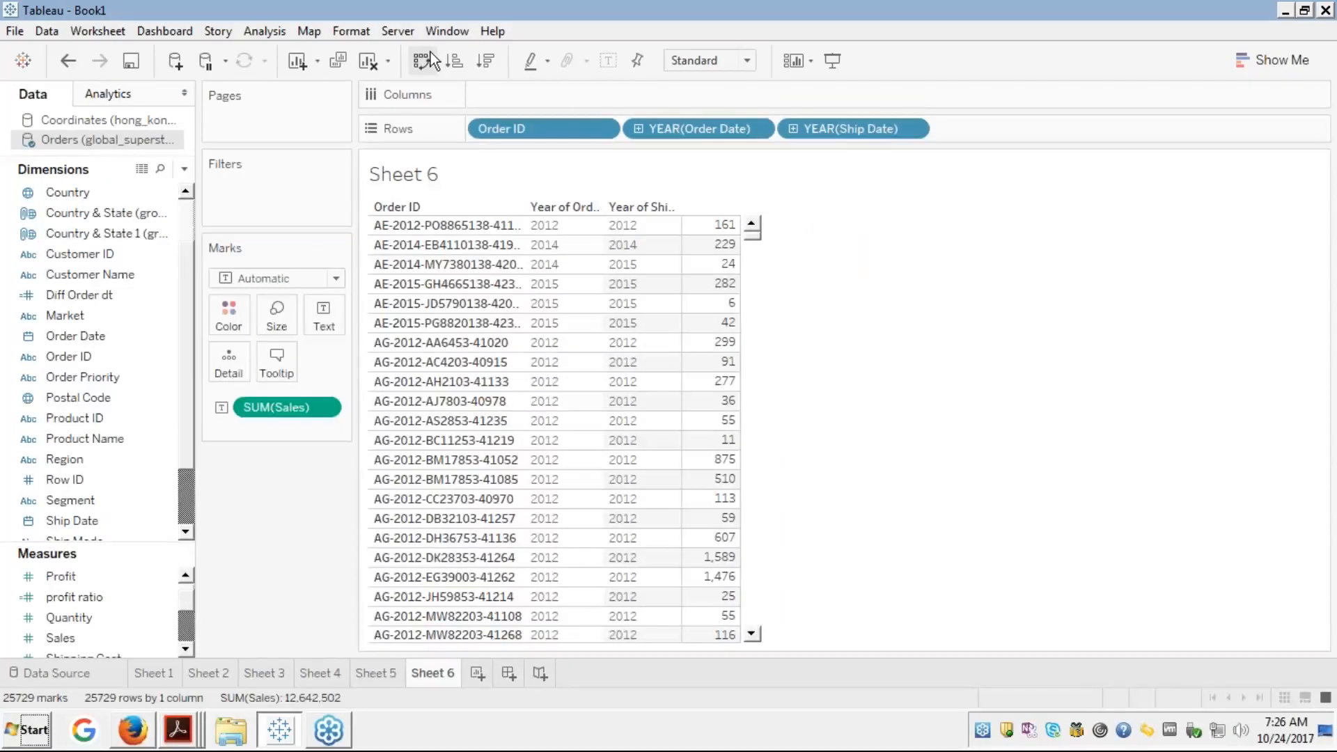
Change Order Date on the rows to discrete exact dates
right_click(686, 127)
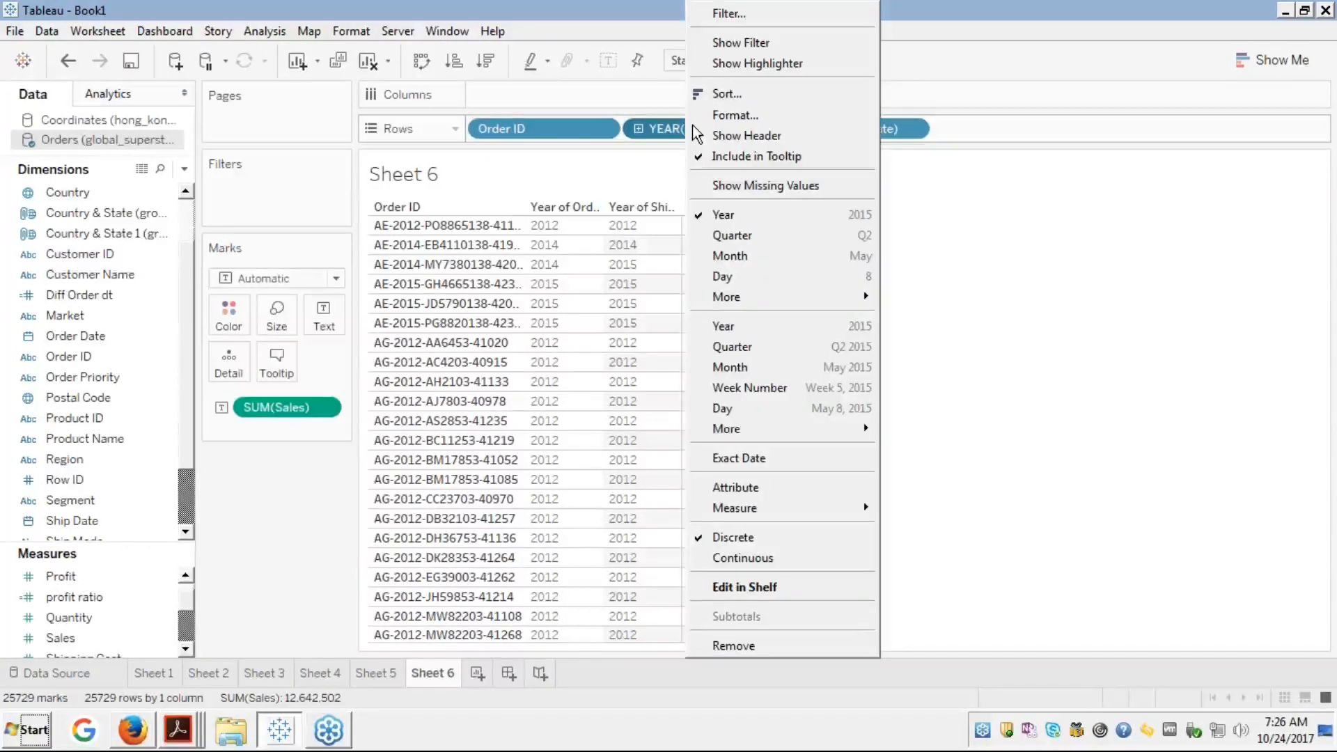
click(700, 135)
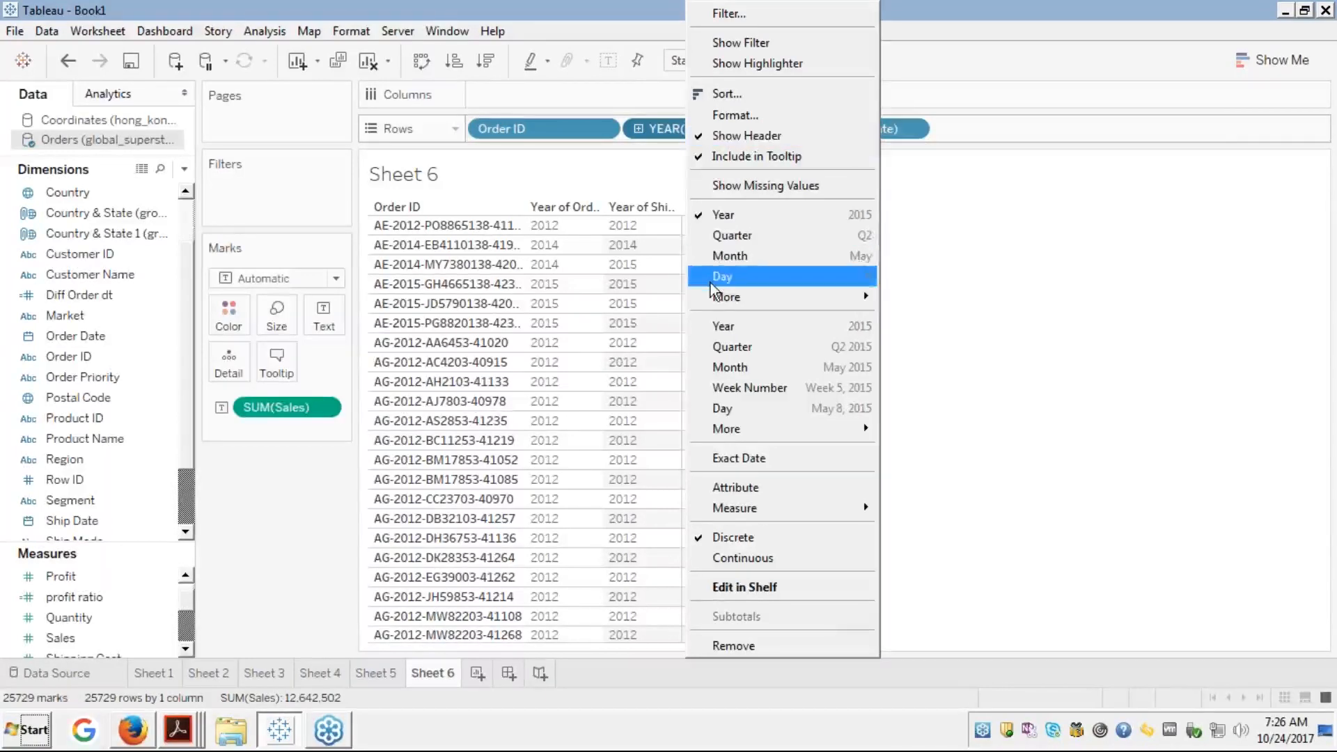
click(736, 456)
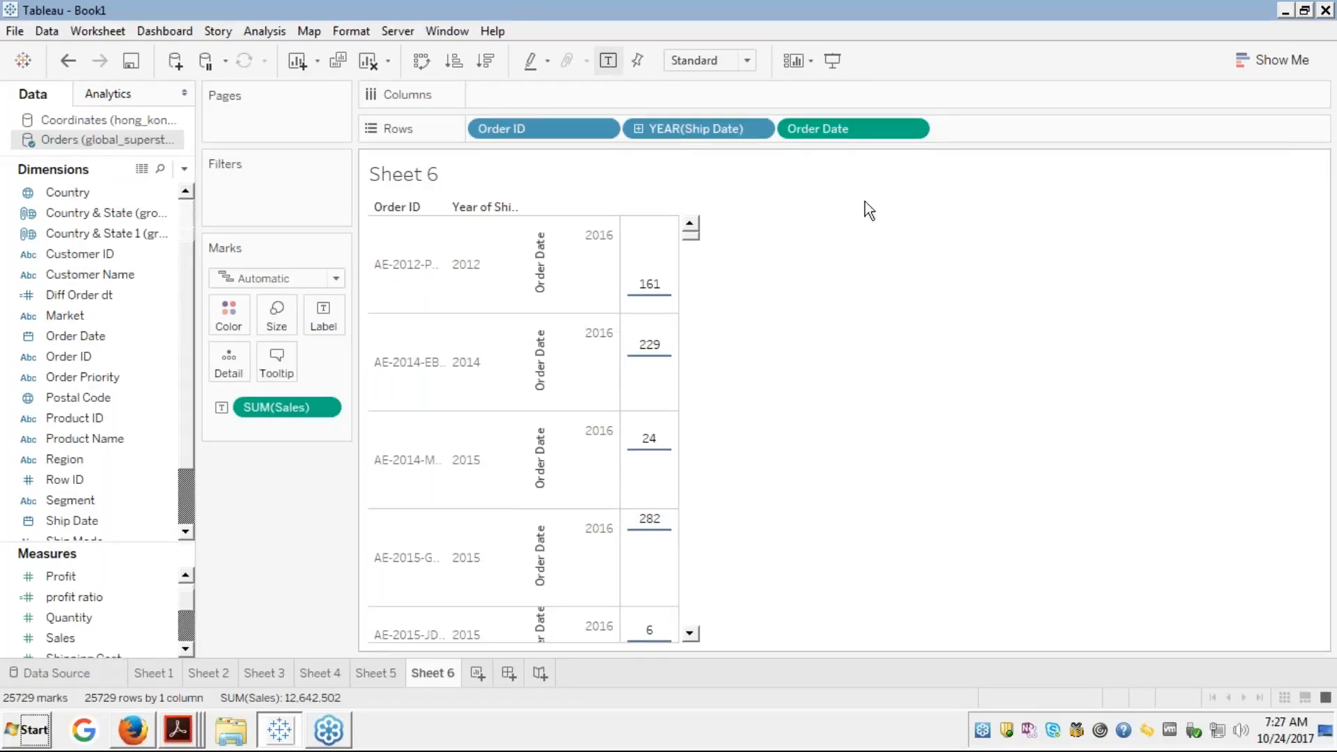
right_click(846, 126)
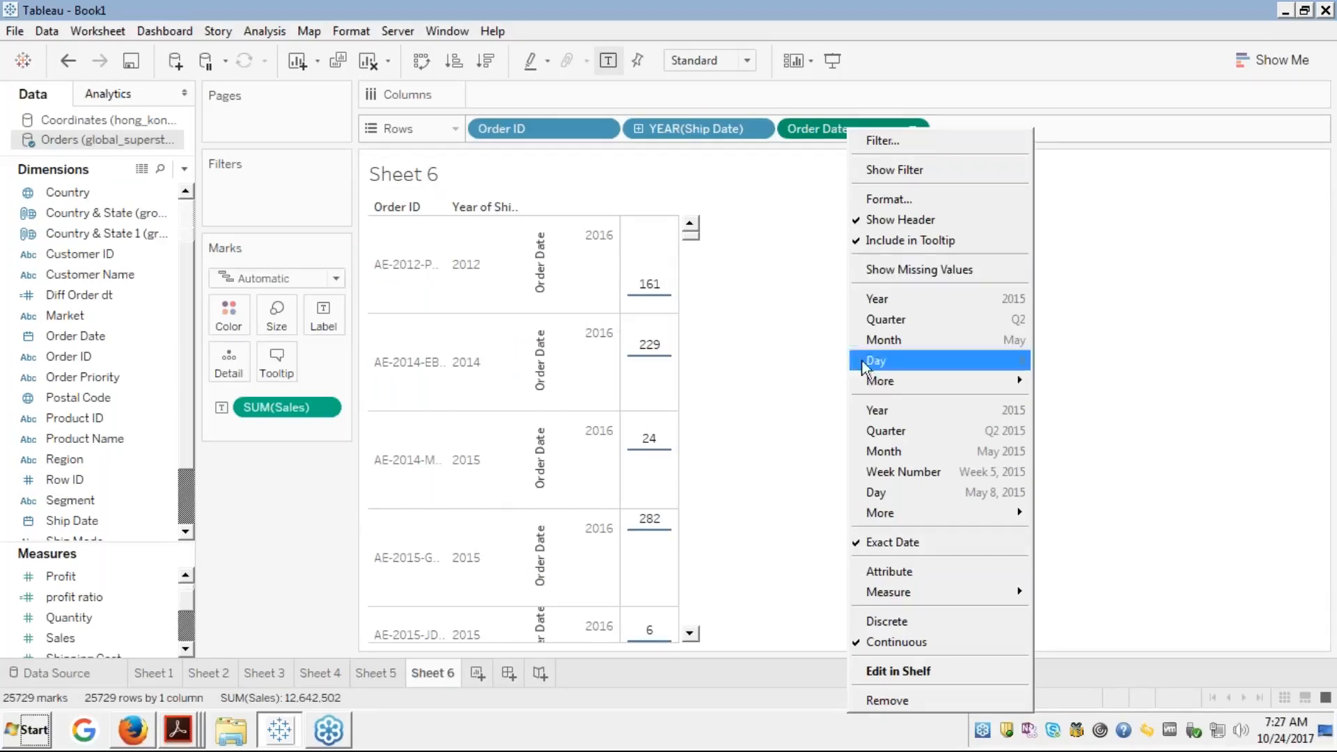
mouse_move(870, 591)
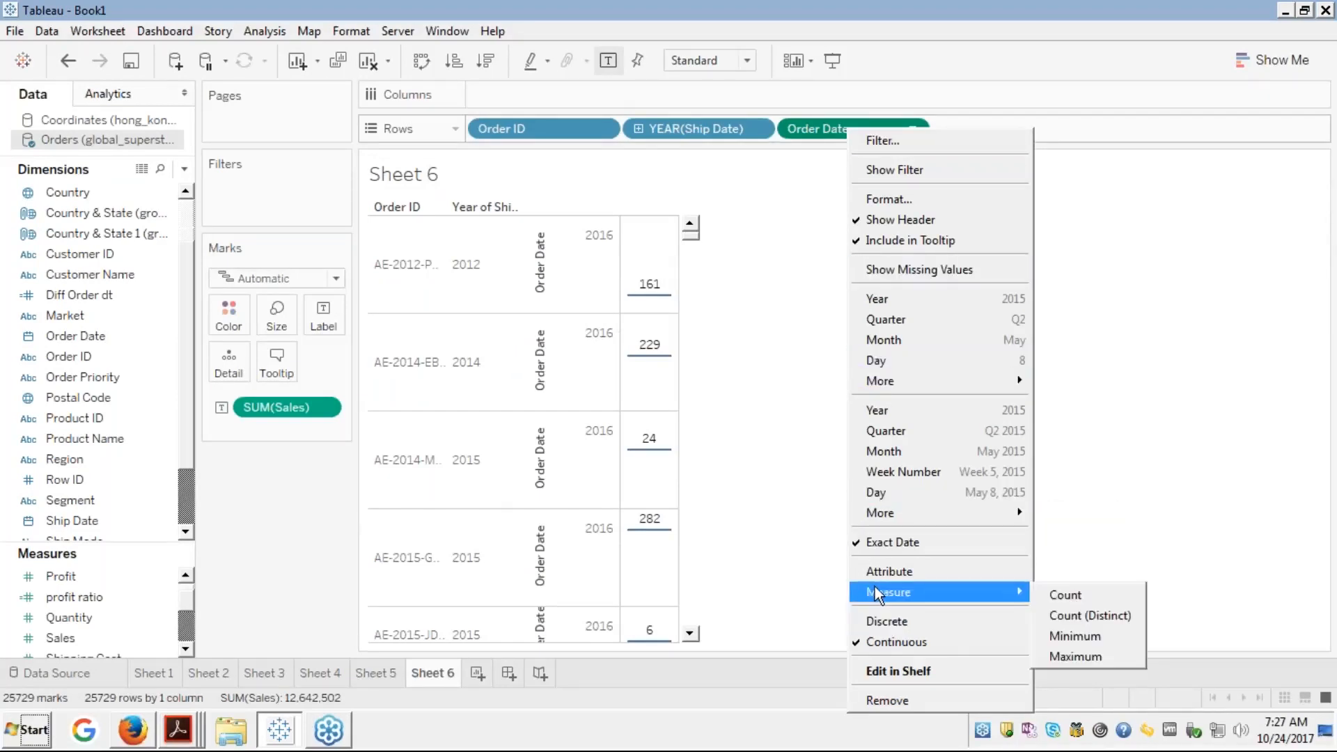
click(874, 624)
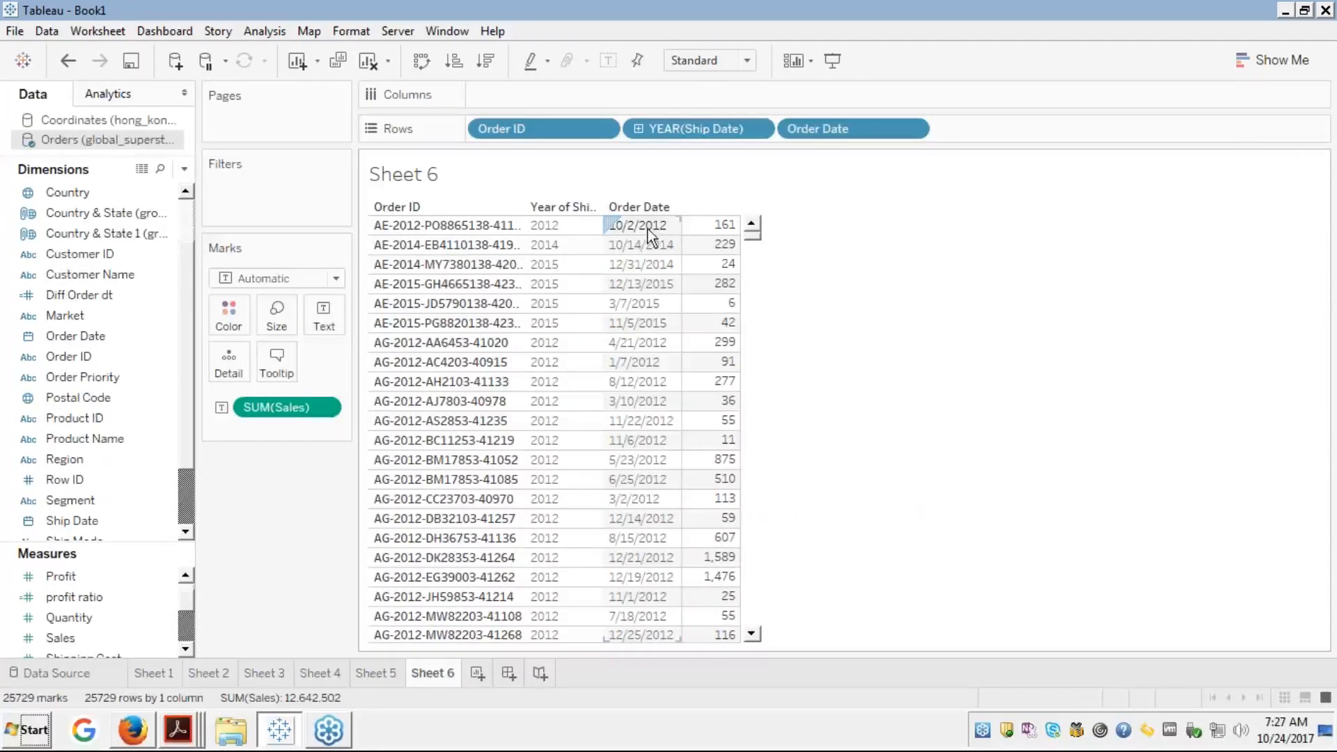
click(641, 322)
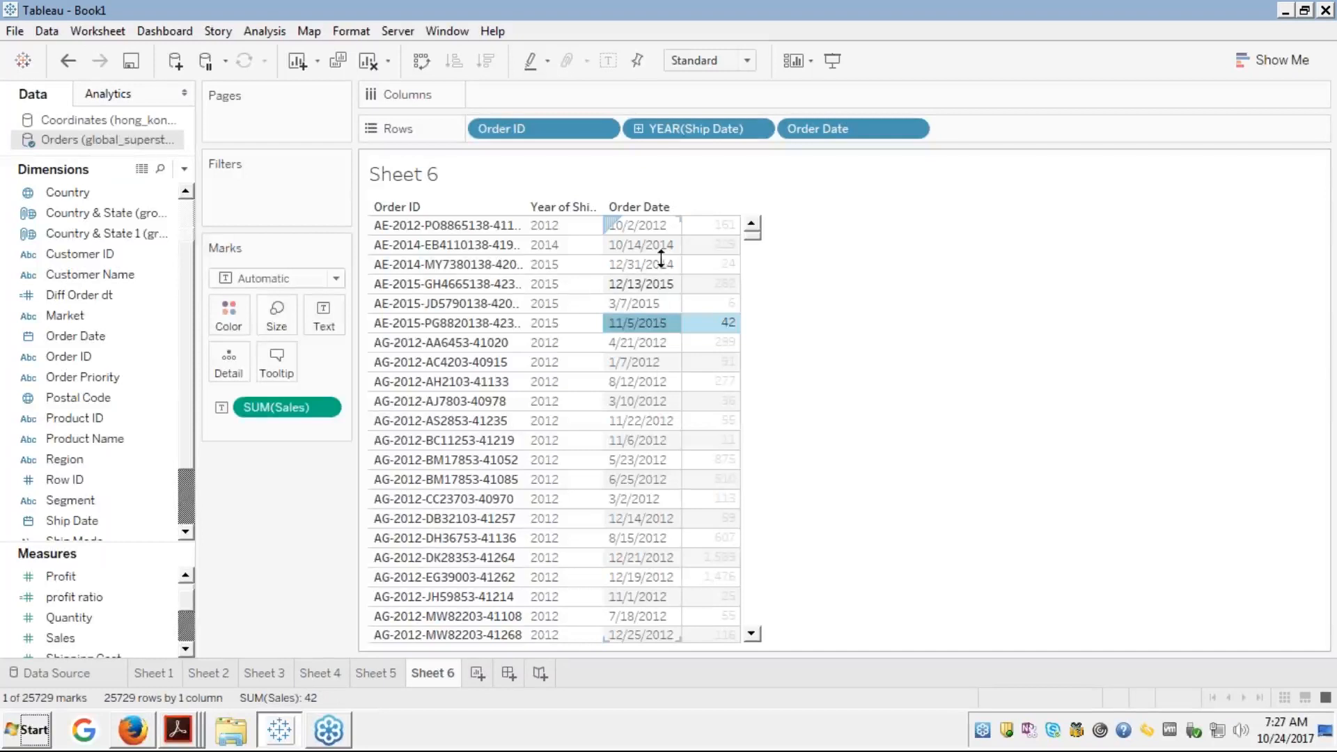
Change Ship Date on the rows to exact dates and make it discrete
right_click(671, 126)
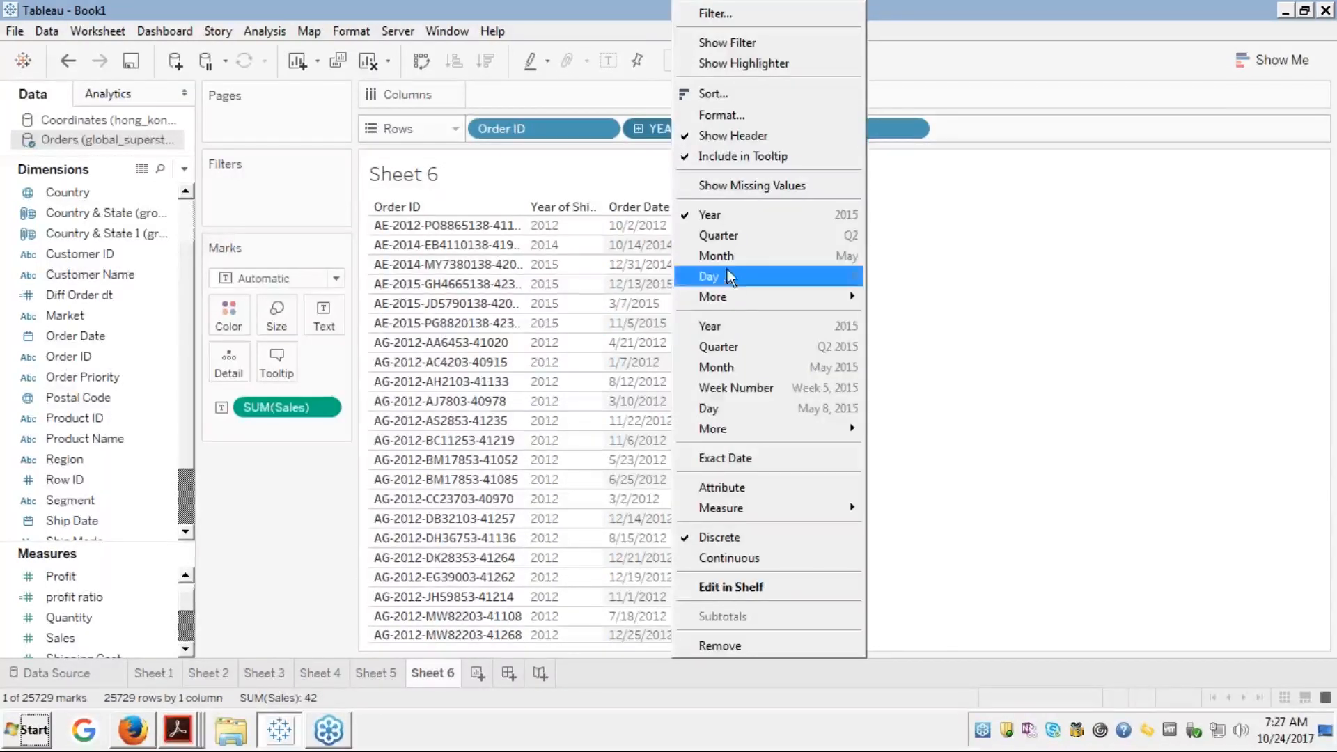
mouse_move(728, 431)
click(721, 460)
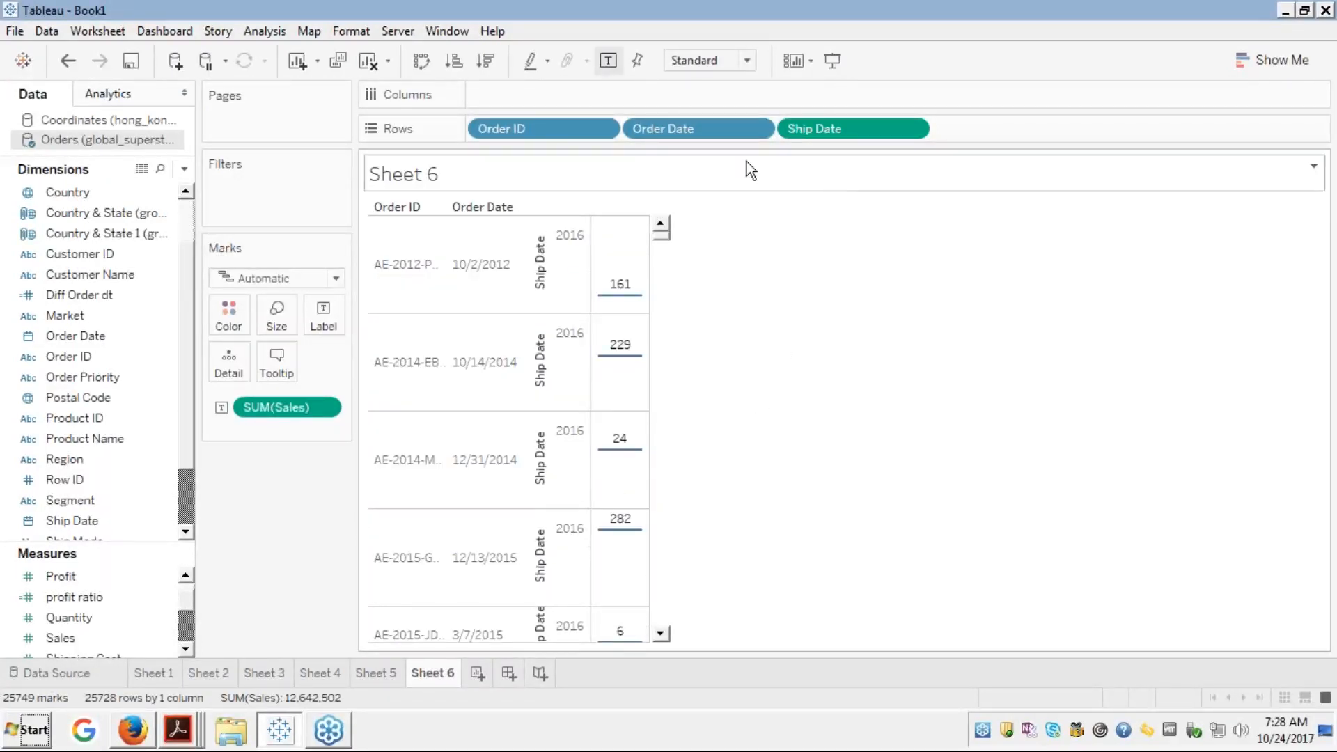
right_click(832, 131)
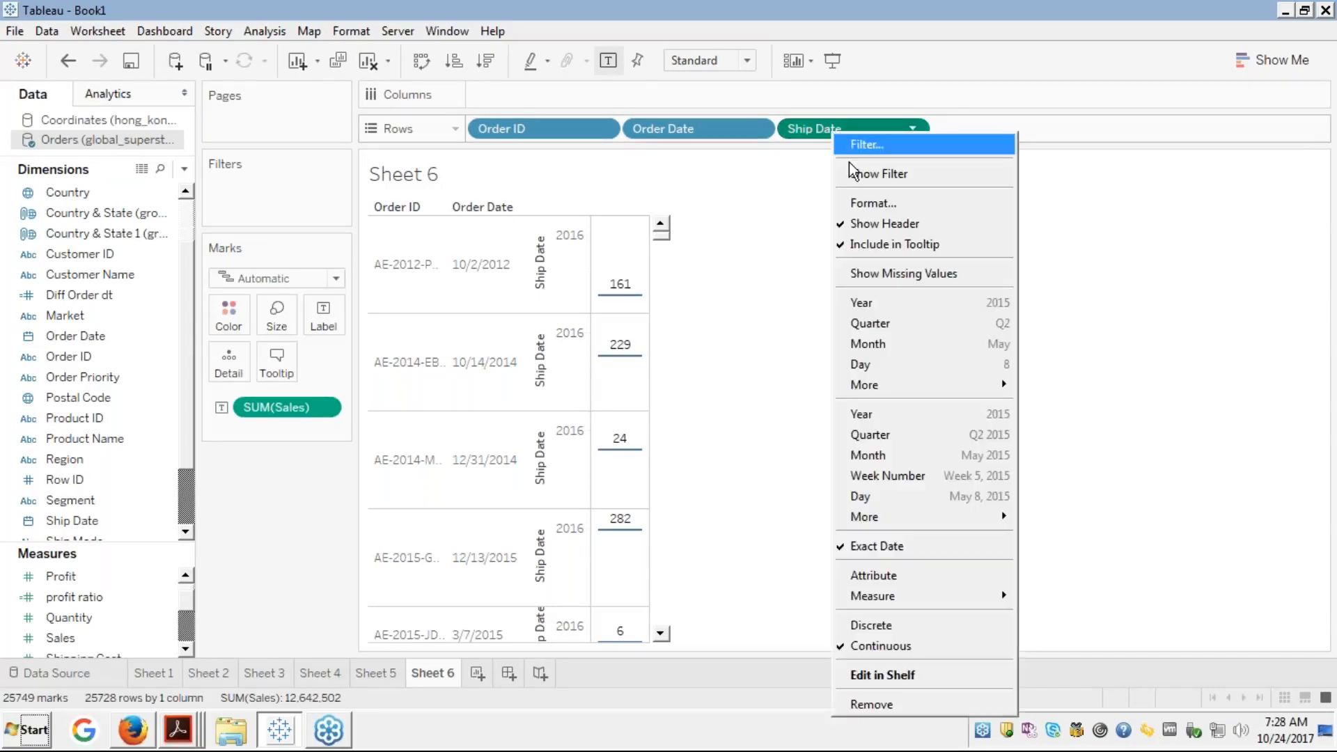
click(860, 626)
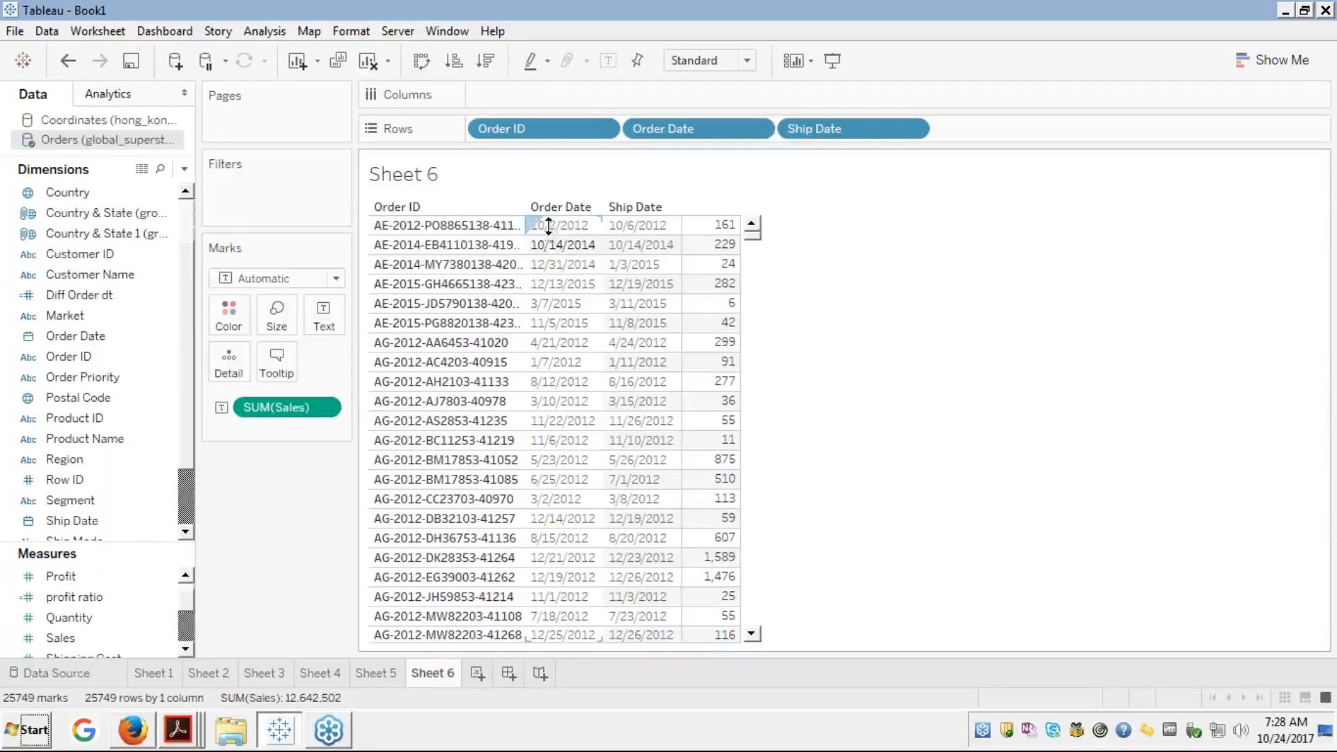
Compare the order and ship dates of individual orders in the table
mouse_move(719, 234)
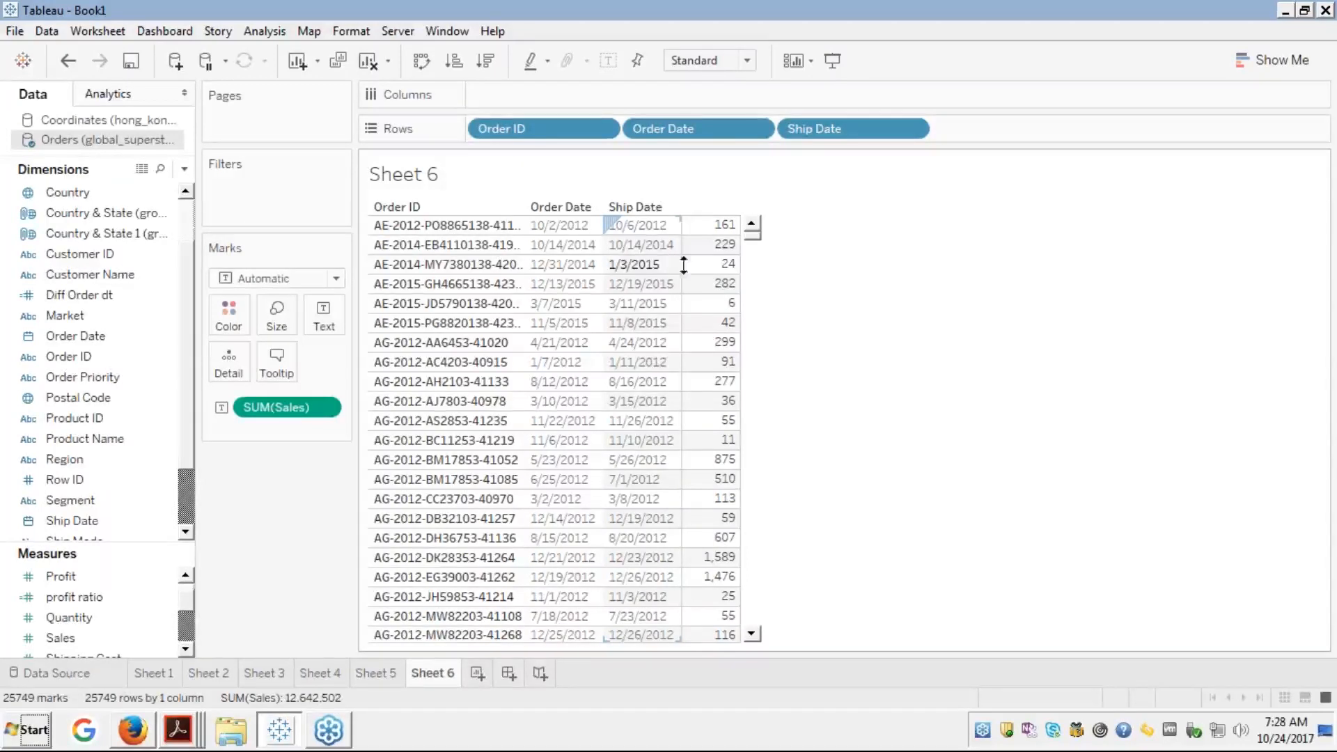
mouse_move(718, 284)
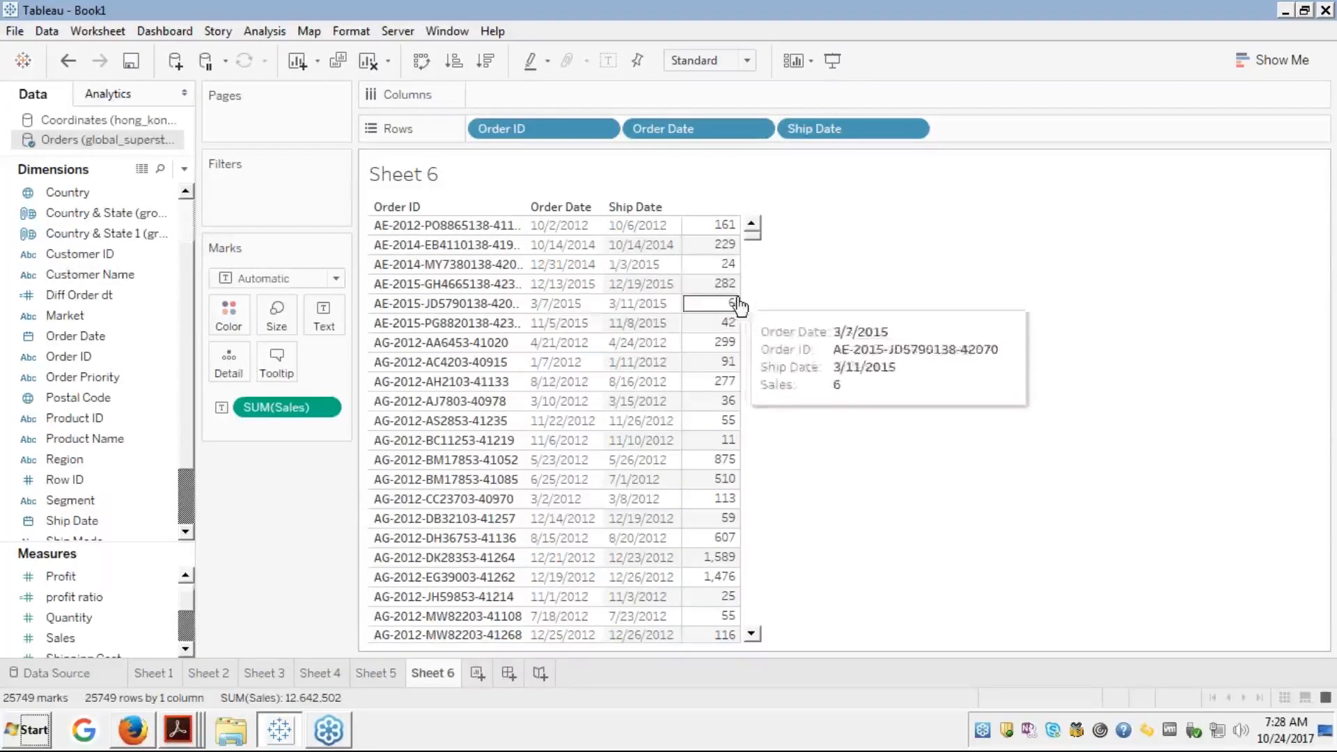
click(641, 283)
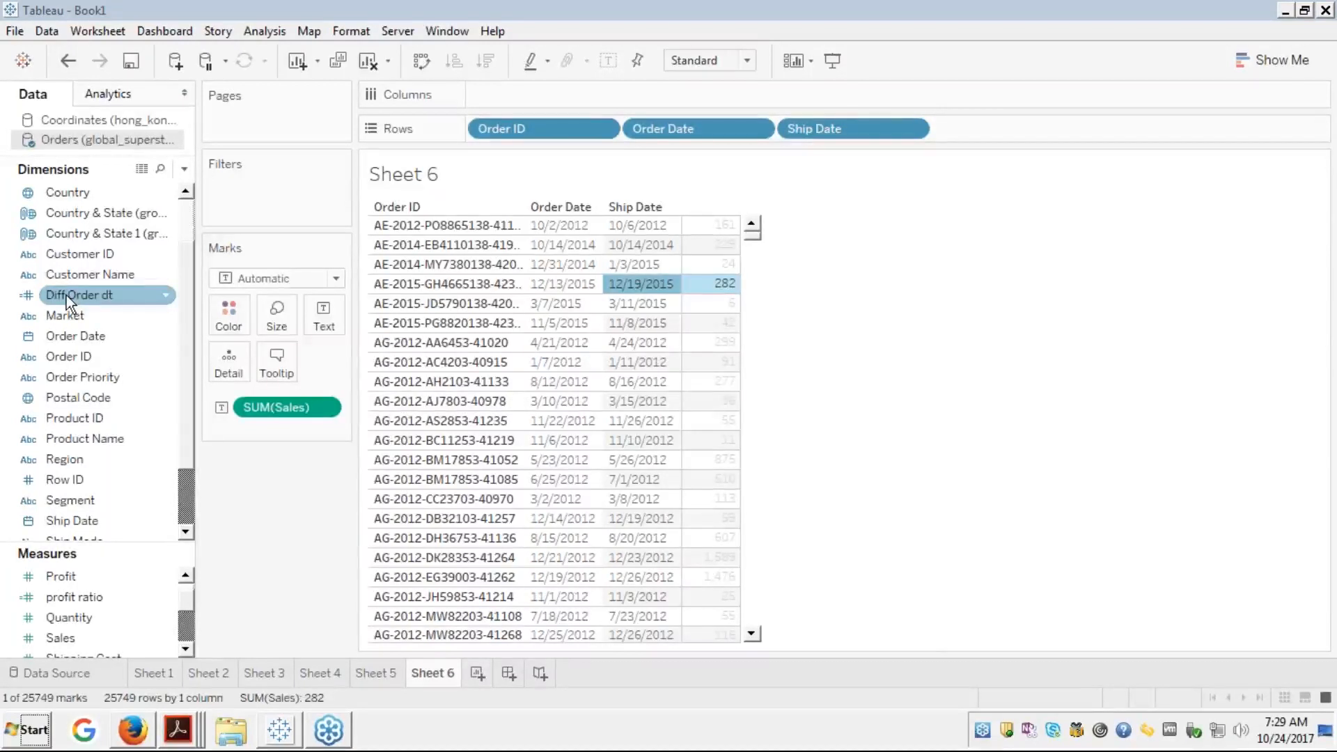
drag(65, 295, 563, 313)
click(569, 285)
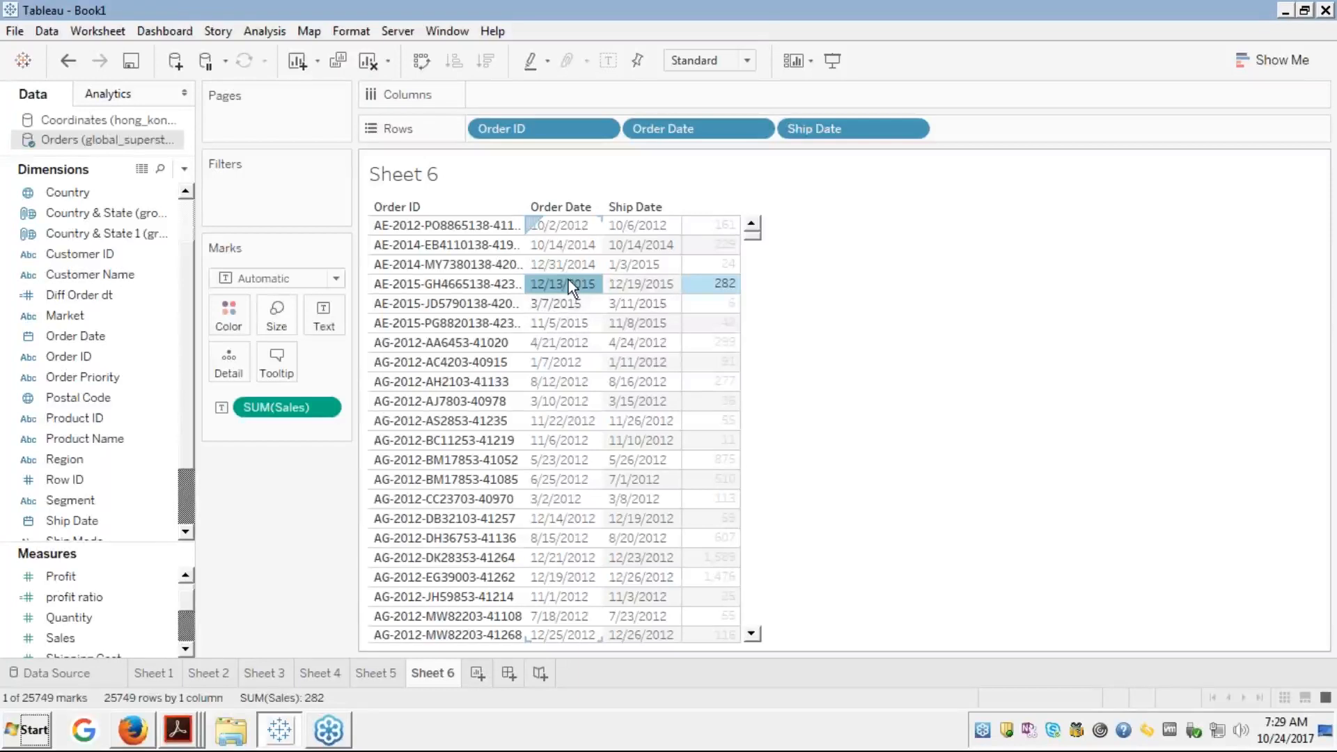
click(579, 277)
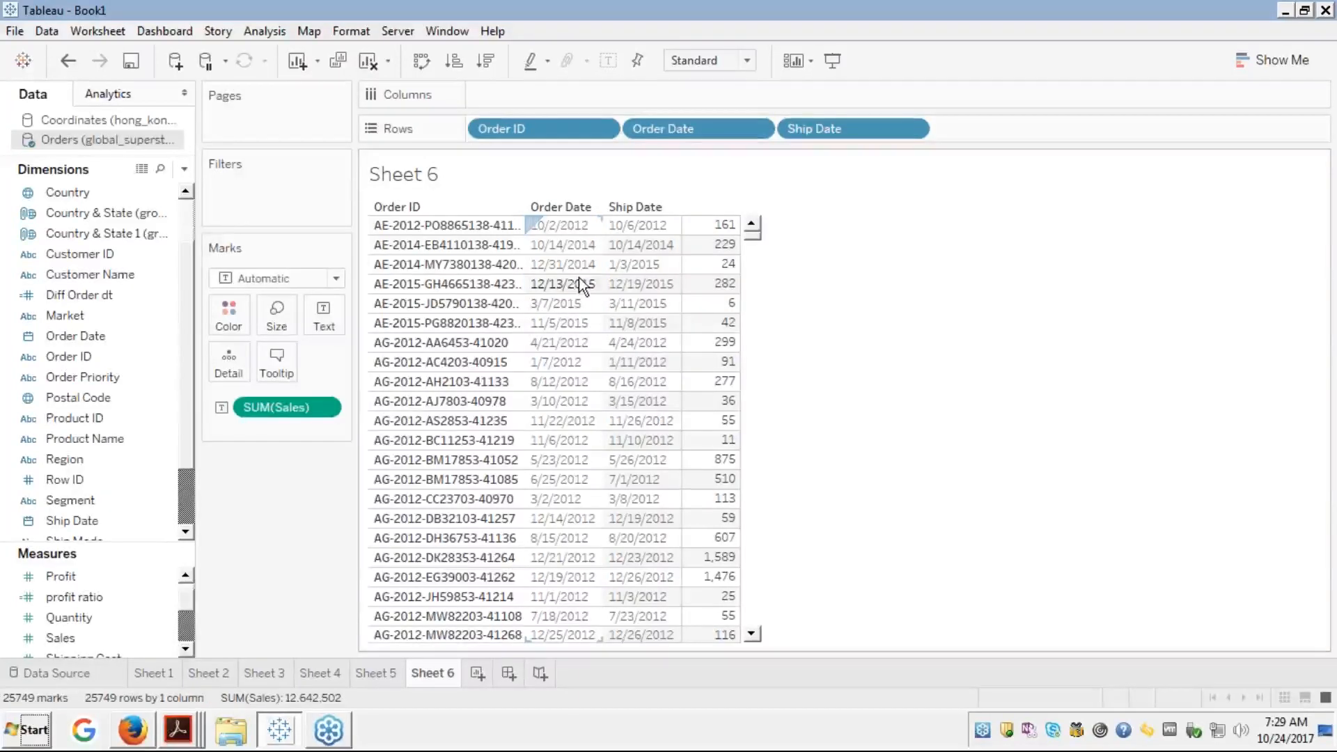
Try Order Date as a continuous field, inspect its axis, and return it to discrete
right_click(687, 129)
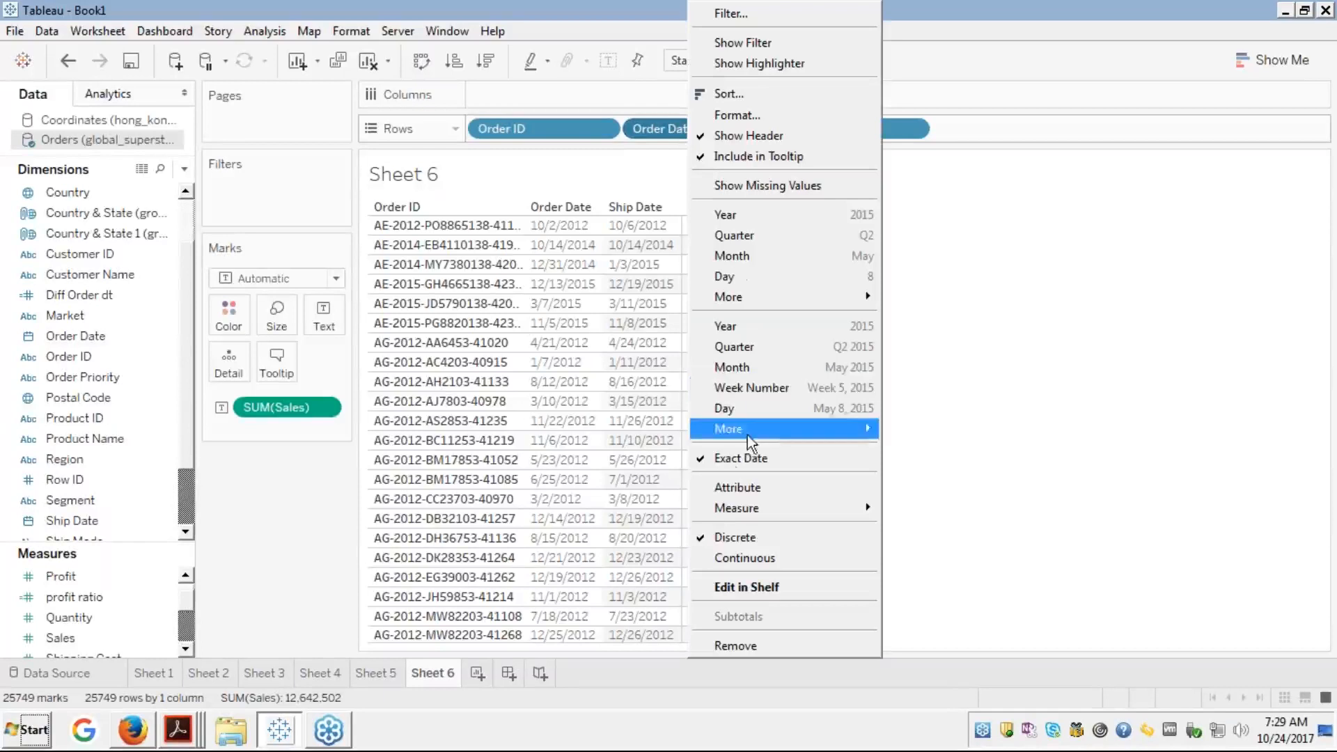
click(720, 550)
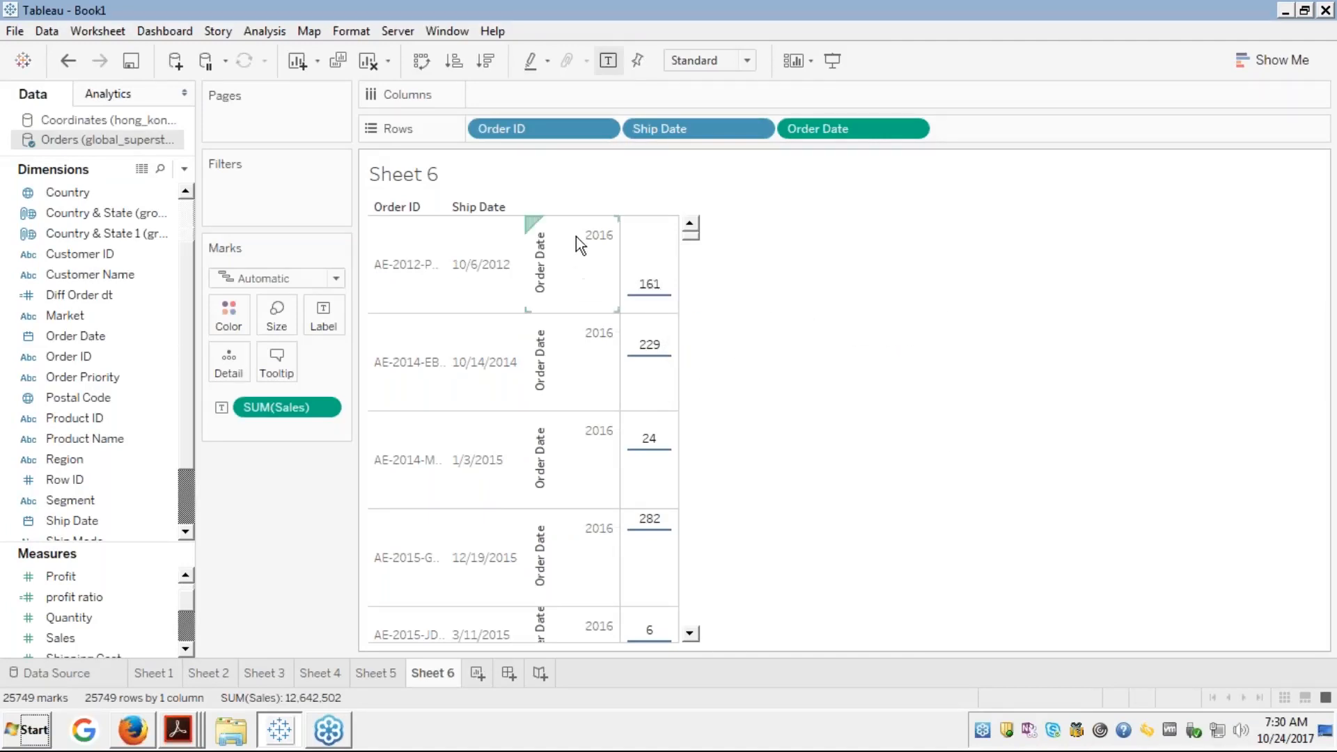
click(598, 263)
mouse_move(658, 296)
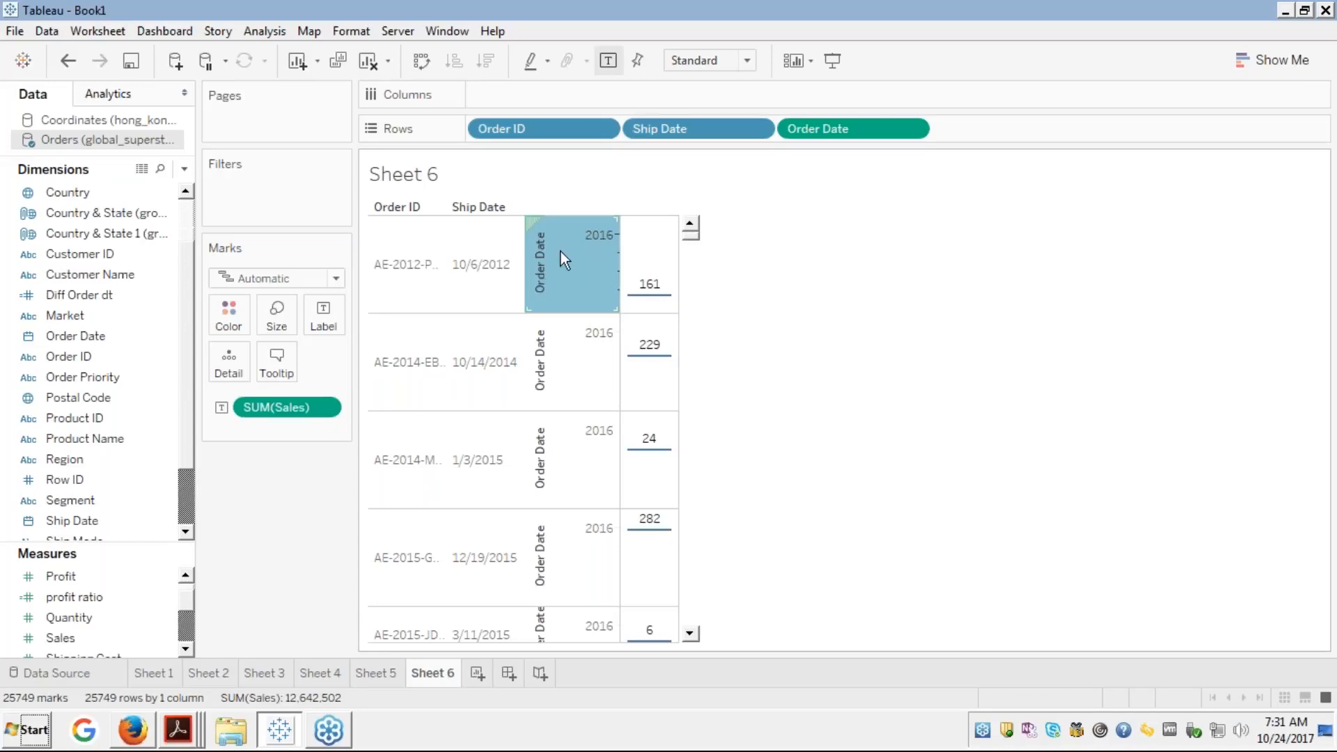
right_click(859, 128)
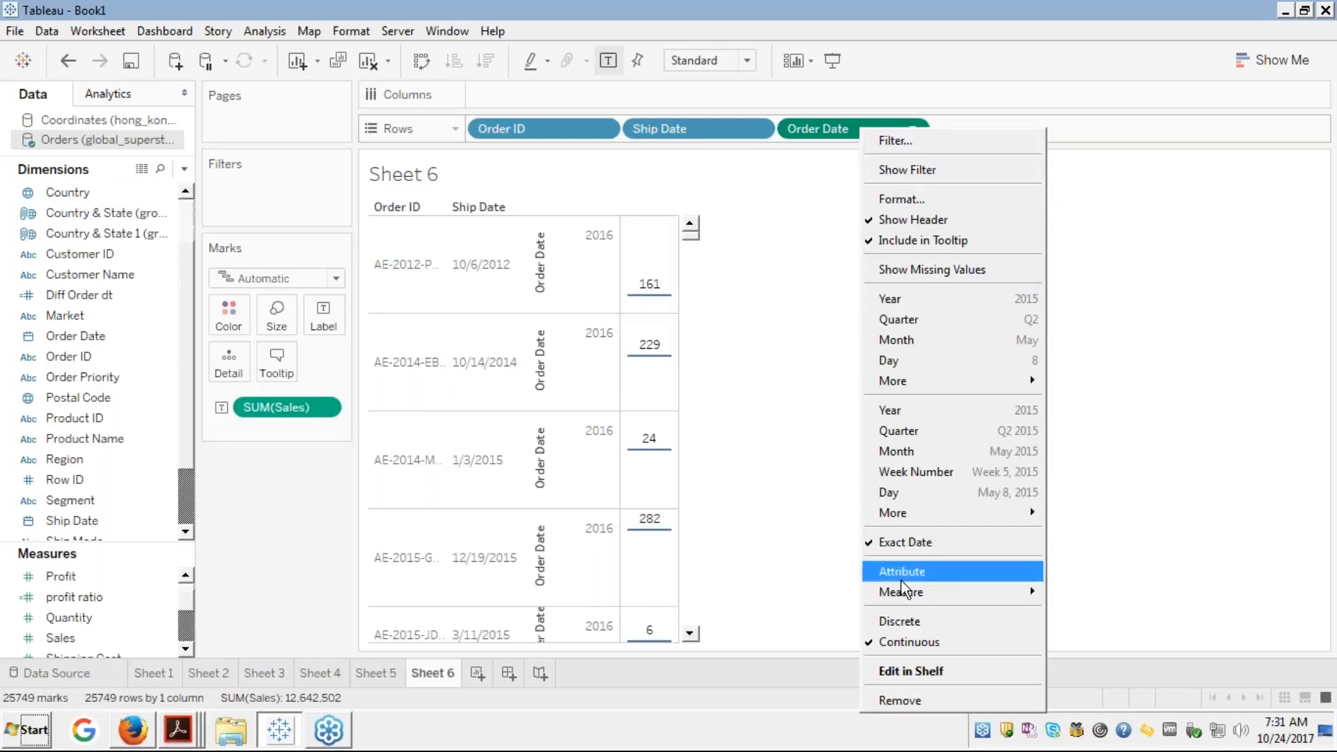
click(898, 618)
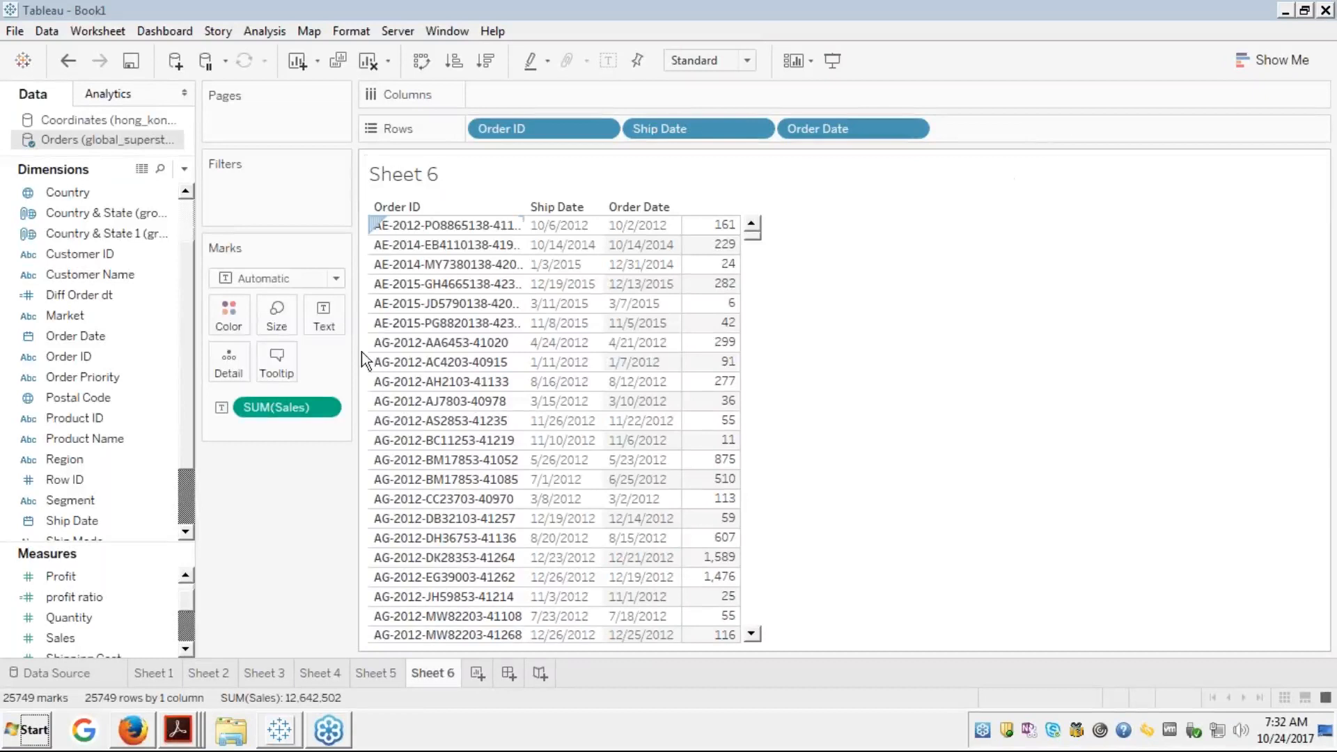
Add Diff Order dt to the rows after Order ID and check the first order's difference
click(74, 418)
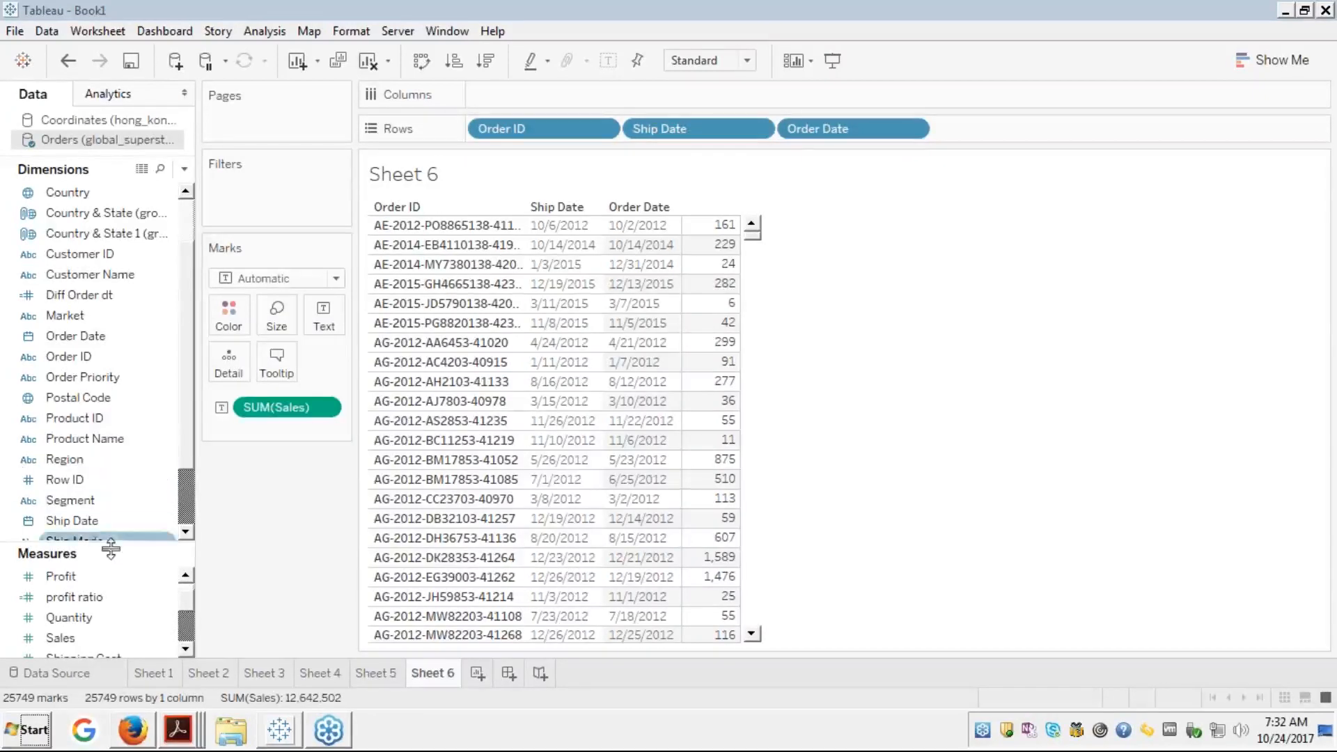
double_click(81, 293)
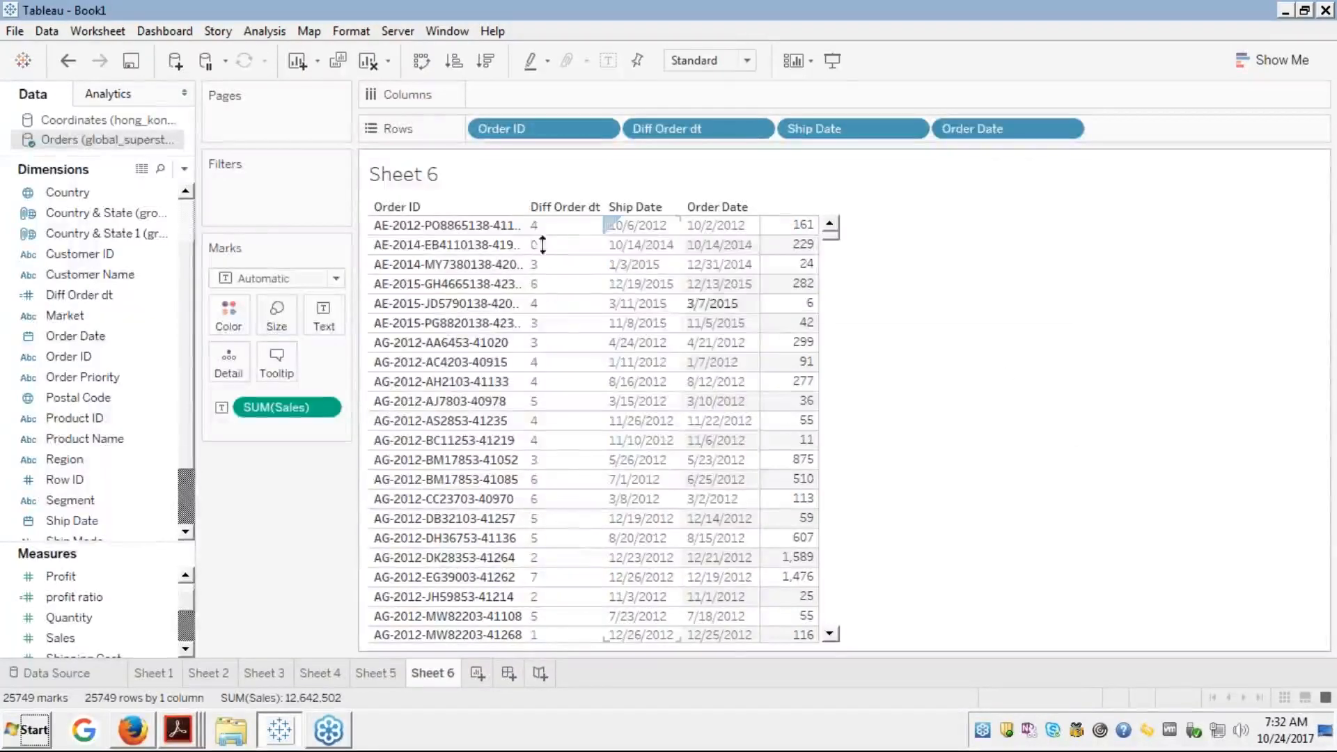
click(552, 227)
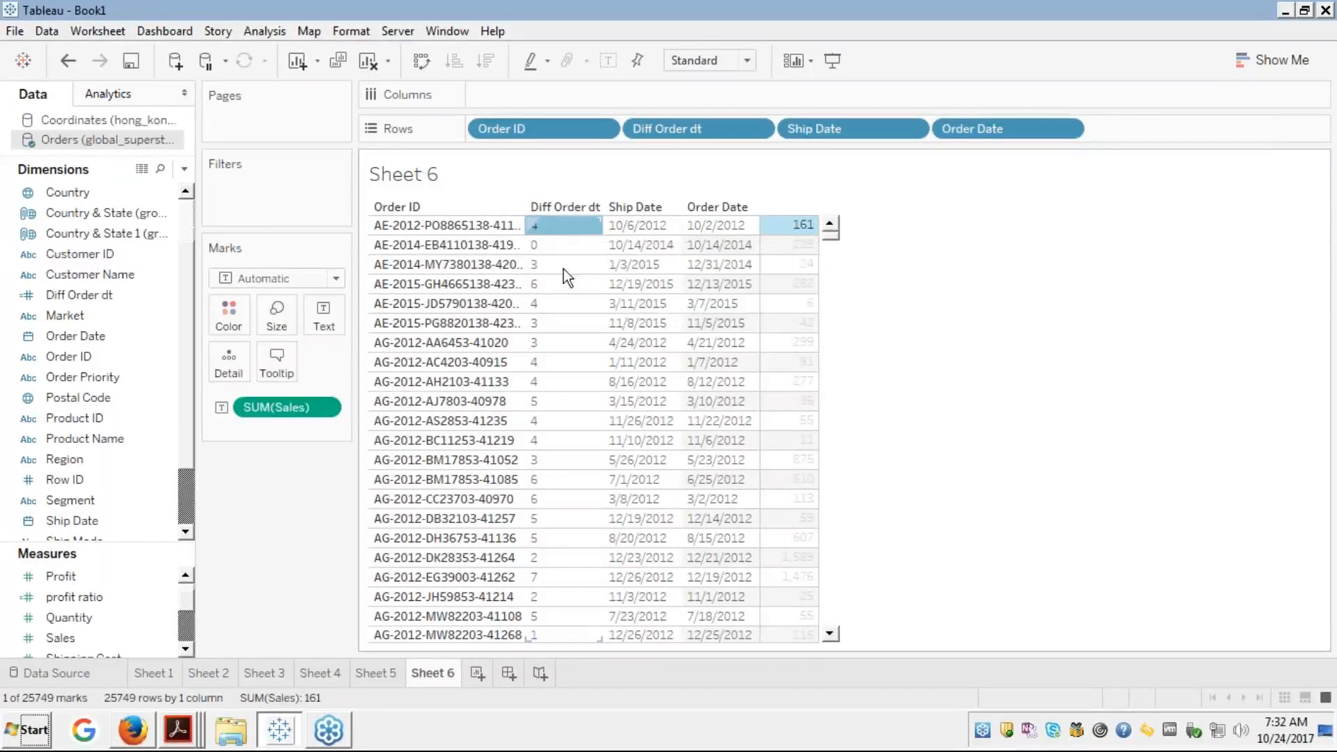
Switch to the Firefox course presentation and show the Date Functions – Problem slide full screen
key(alt+Tab)
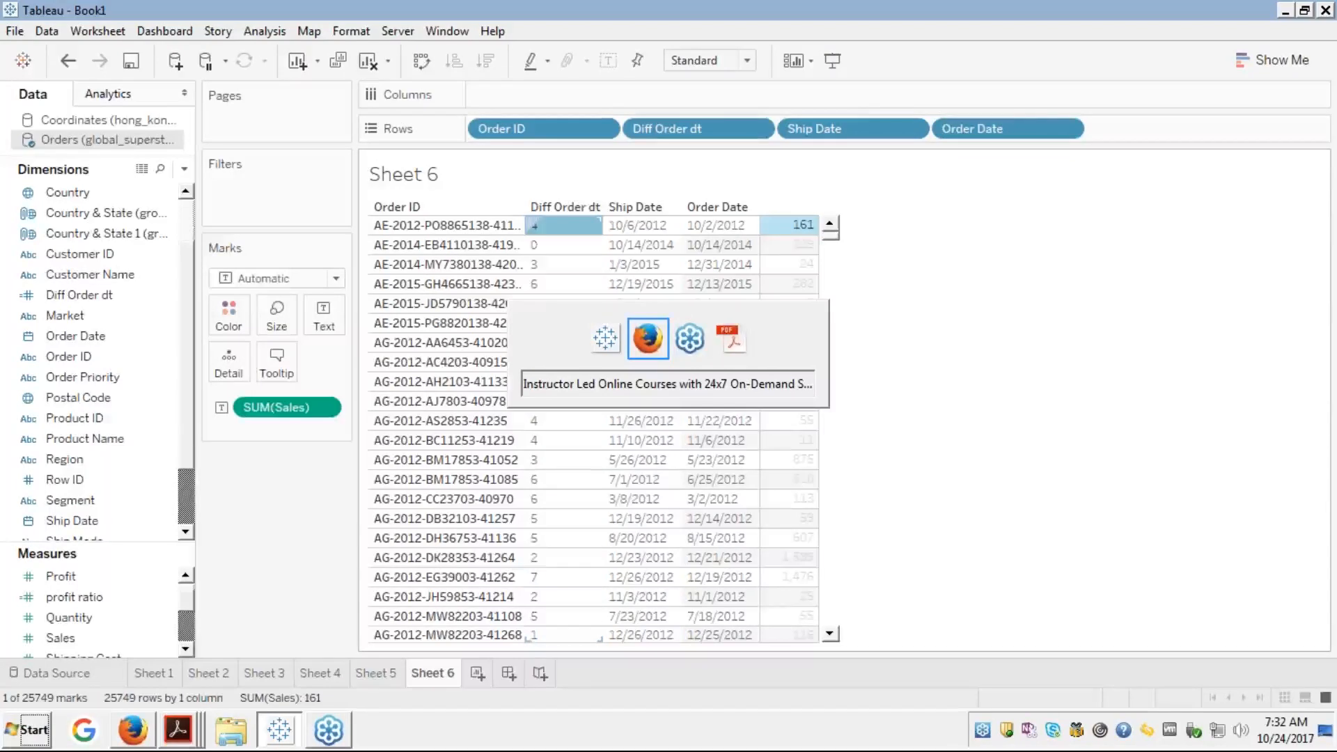
key(alt+Tab)
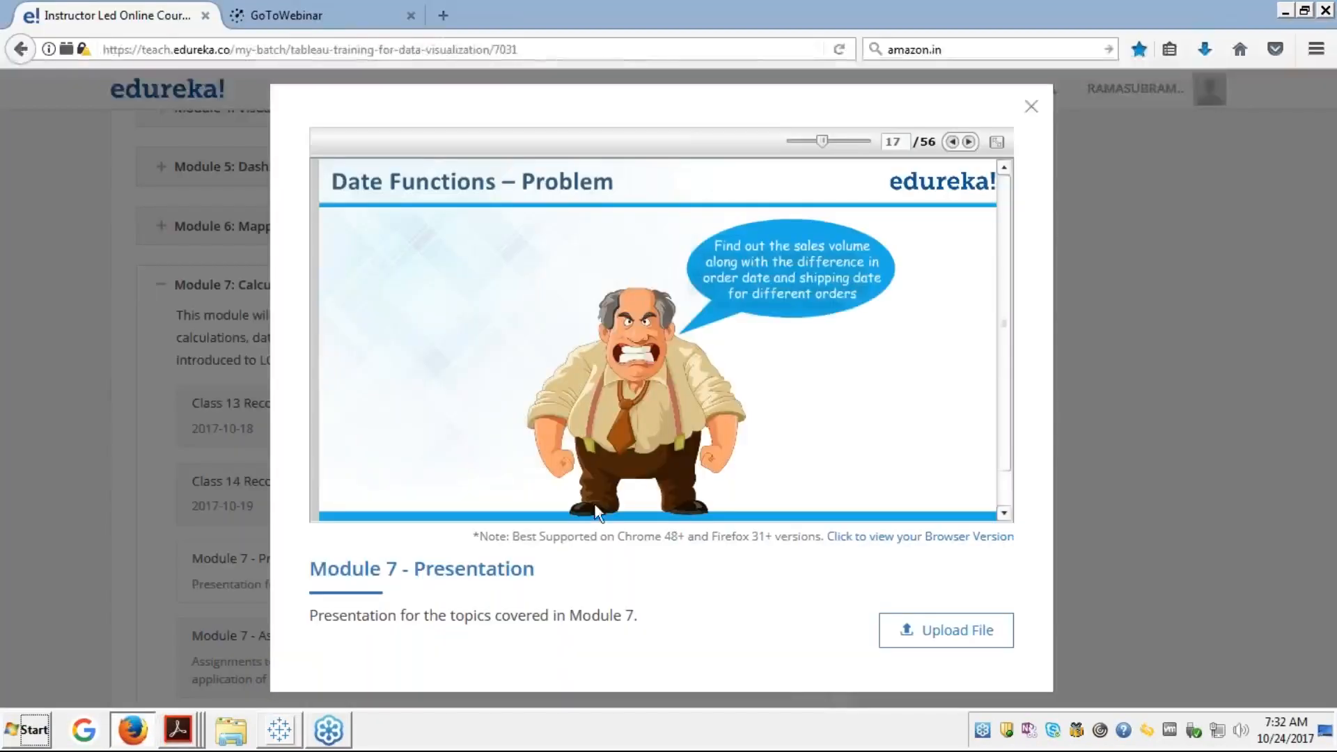
click(998, 143)
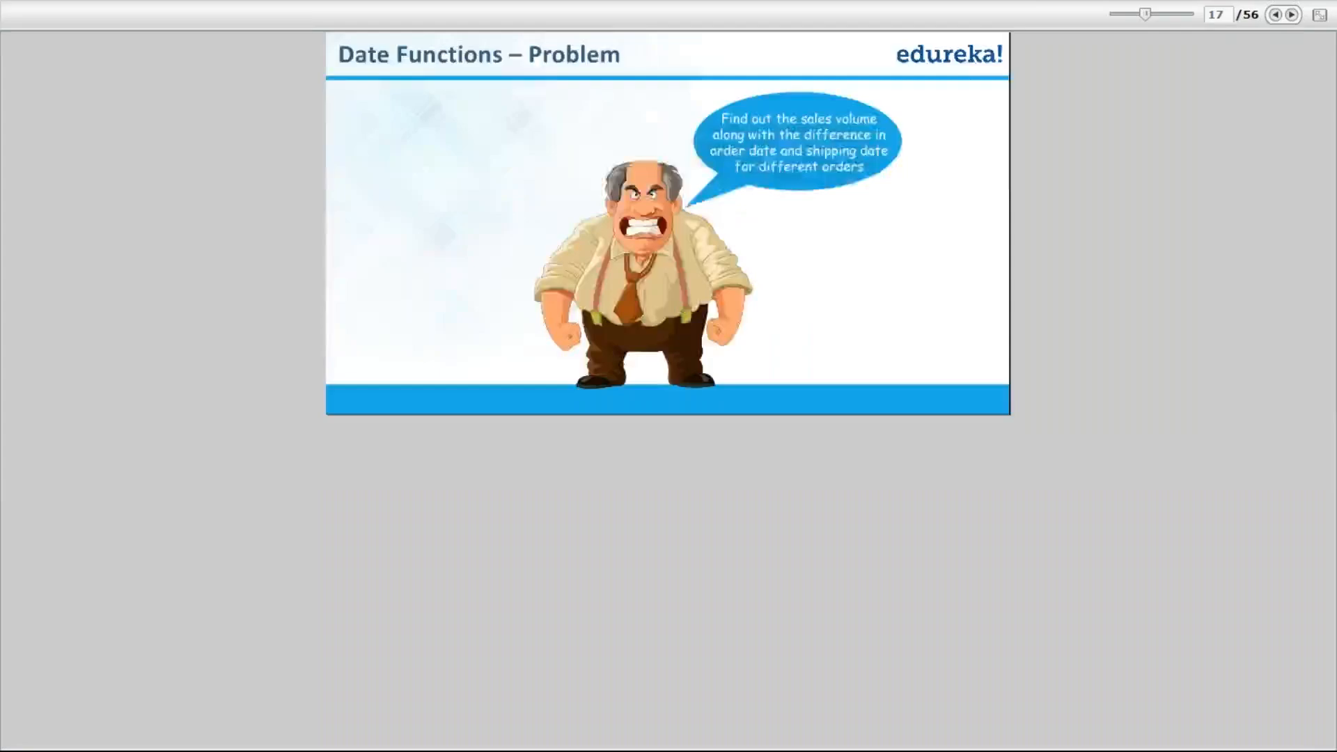
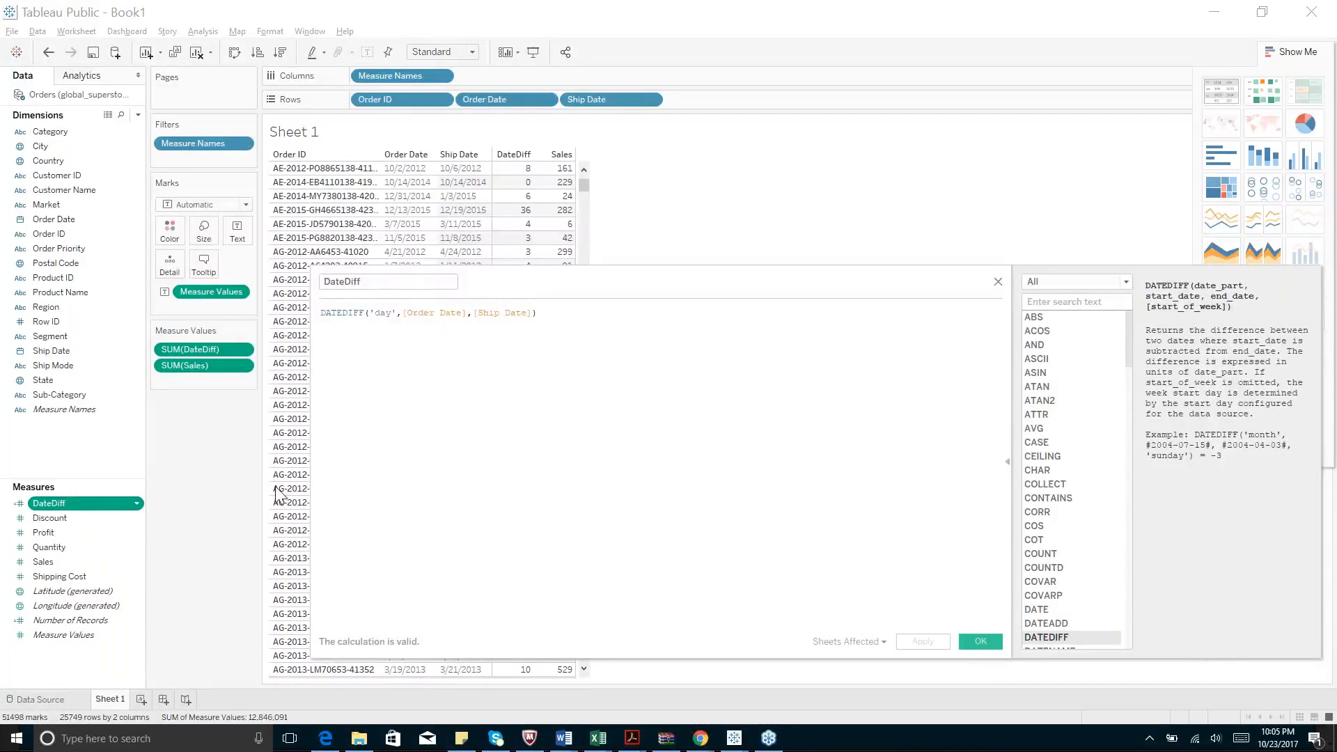
Accept the DateDiff calculation in Tableau Public and convert the DateDiff field to a dimension
click(978, 639)
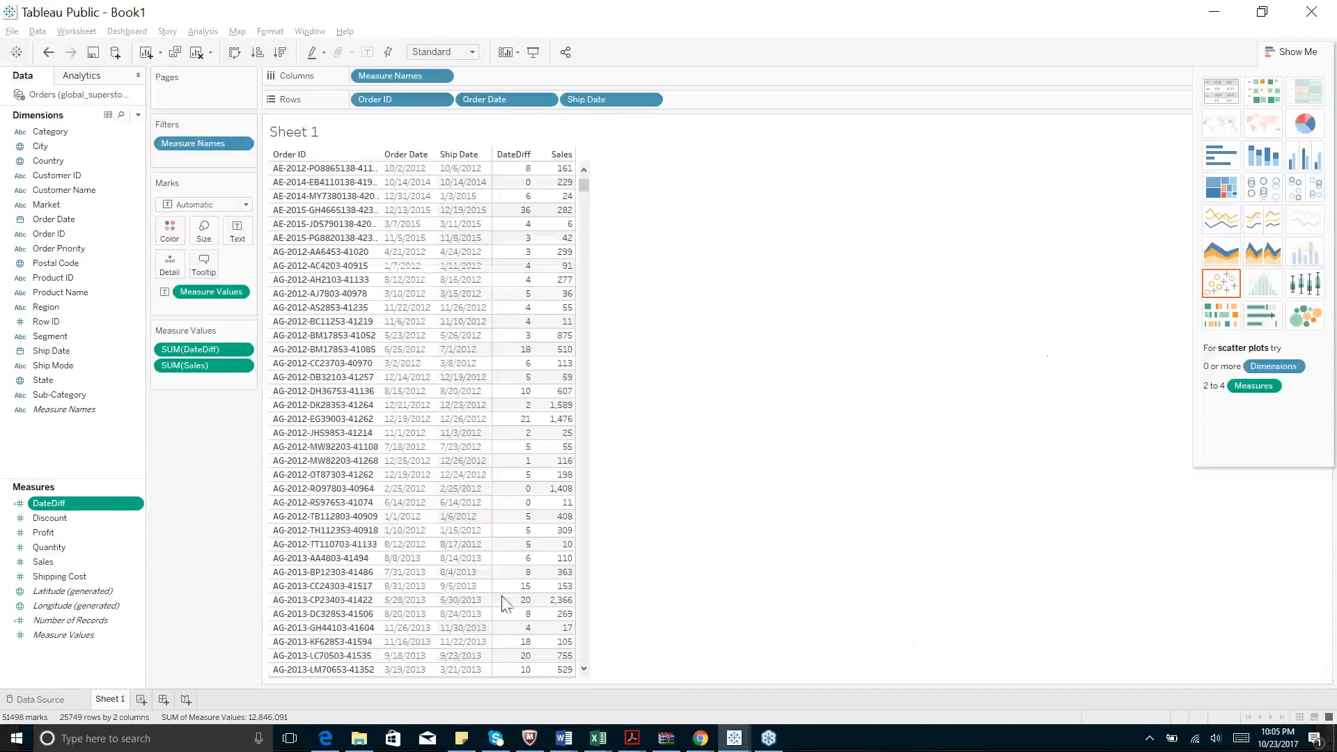
right_click(110, 504)
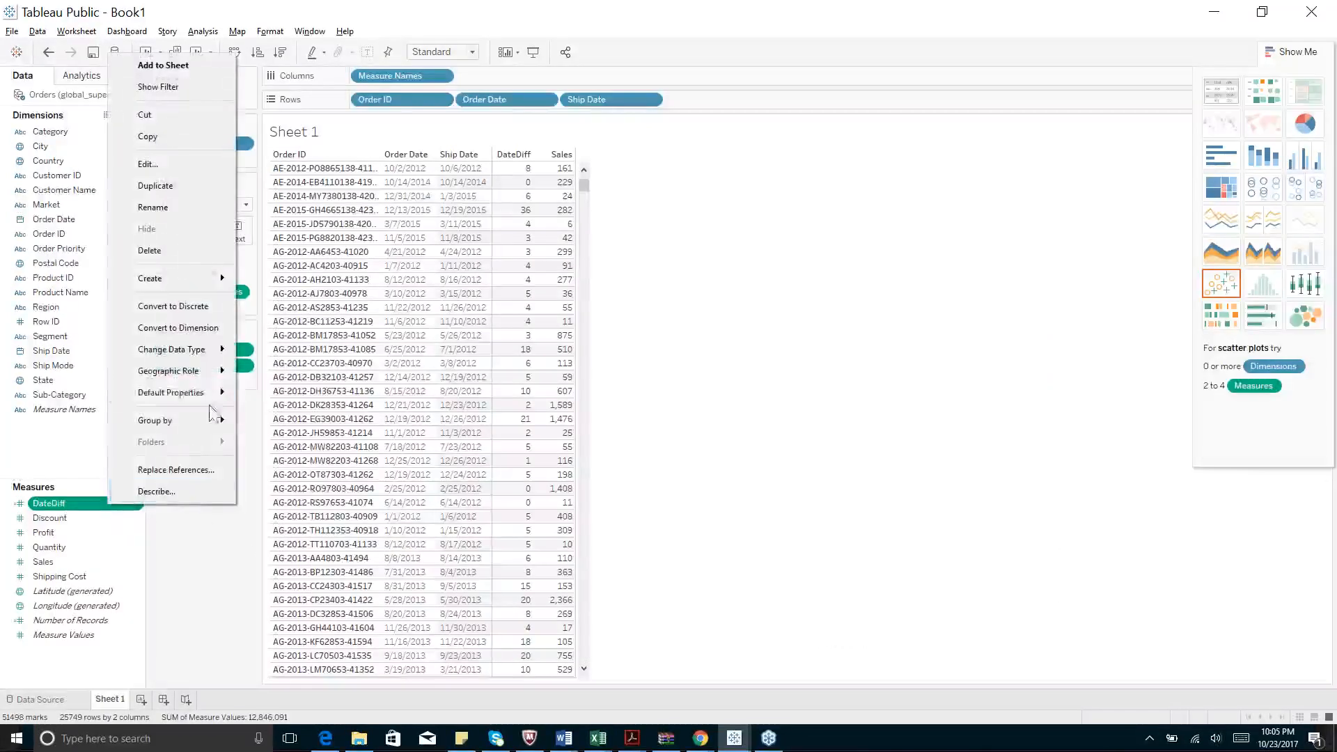
click(180, 328)
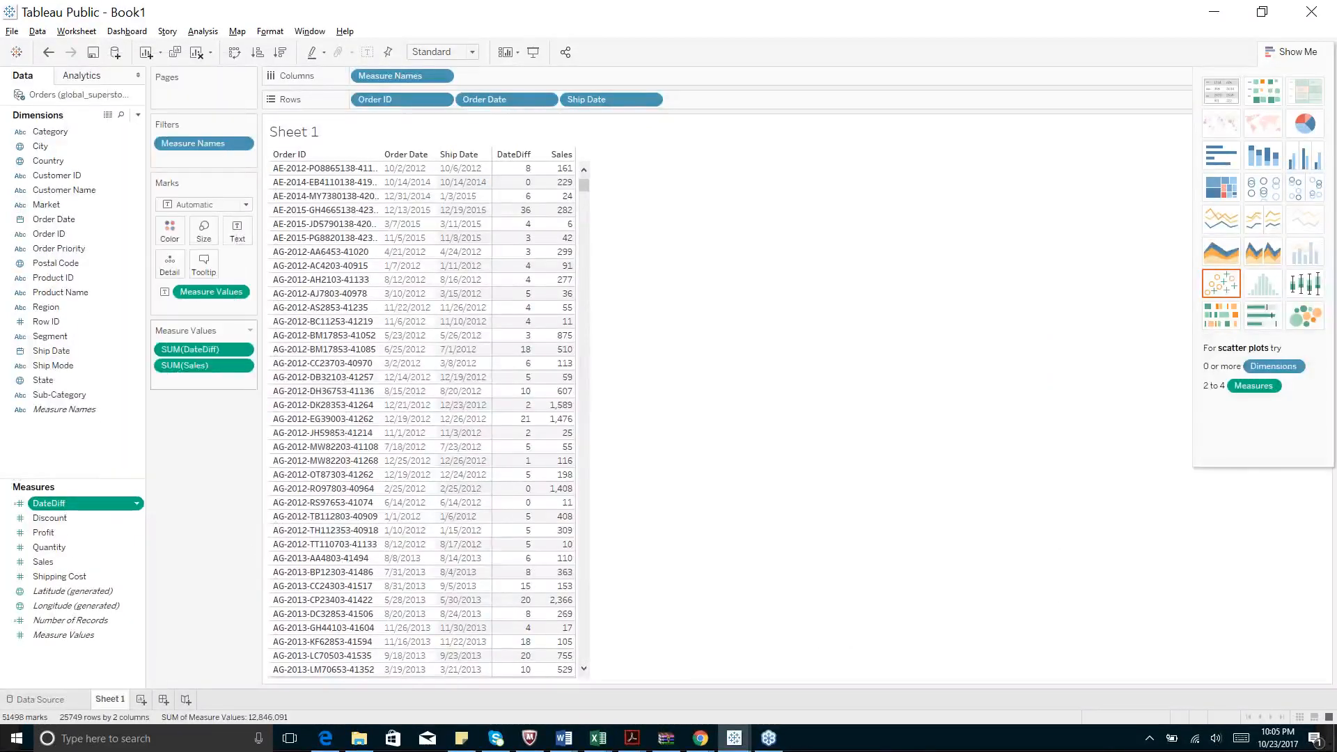
click(129, 237)
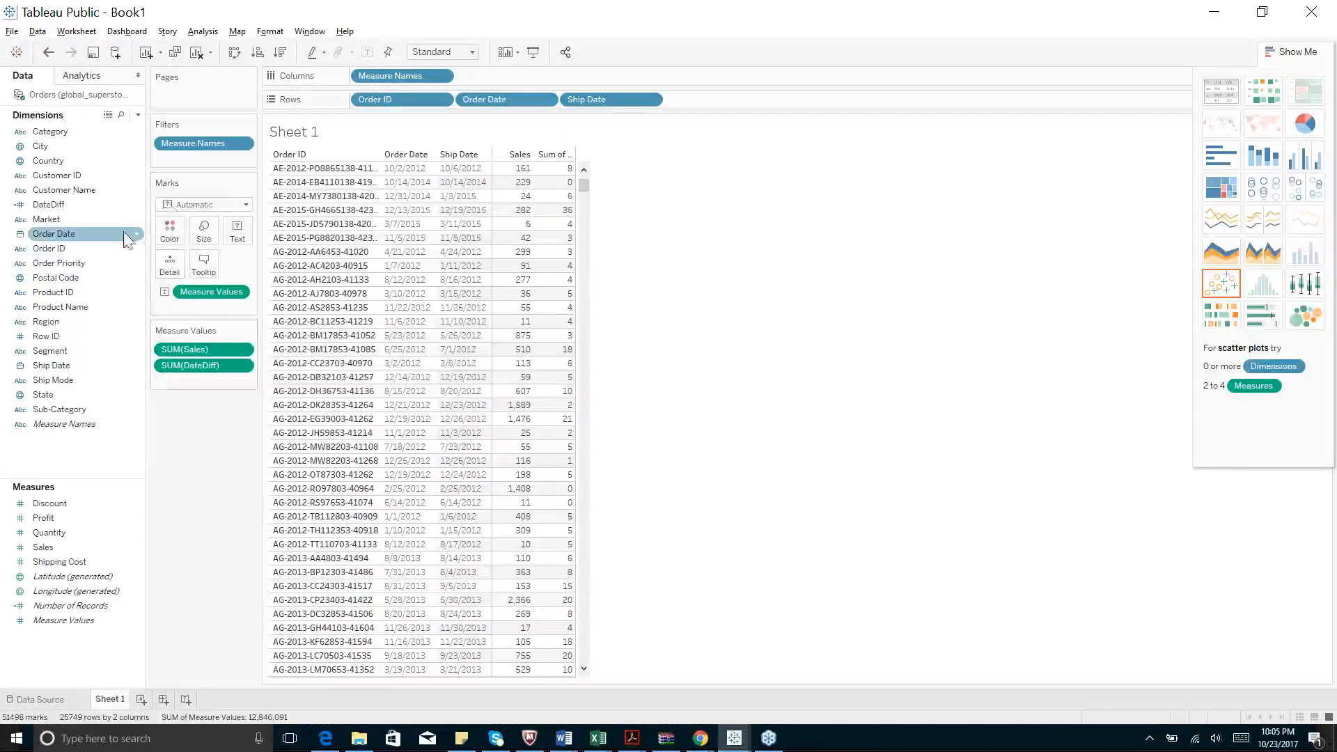
Exclude Sum of DateDiff in the Measure Names filter, keeping only Sales
mouse_move(572, 176)
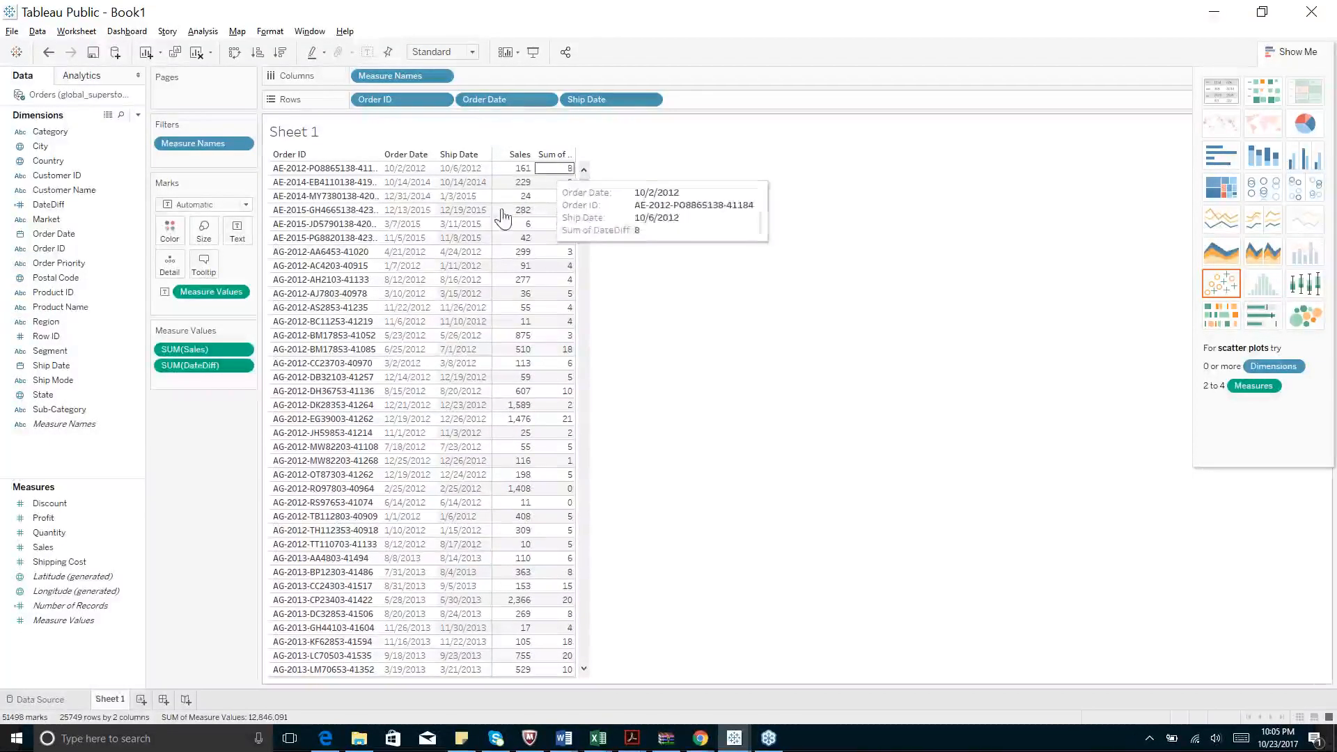
click(440, 75)
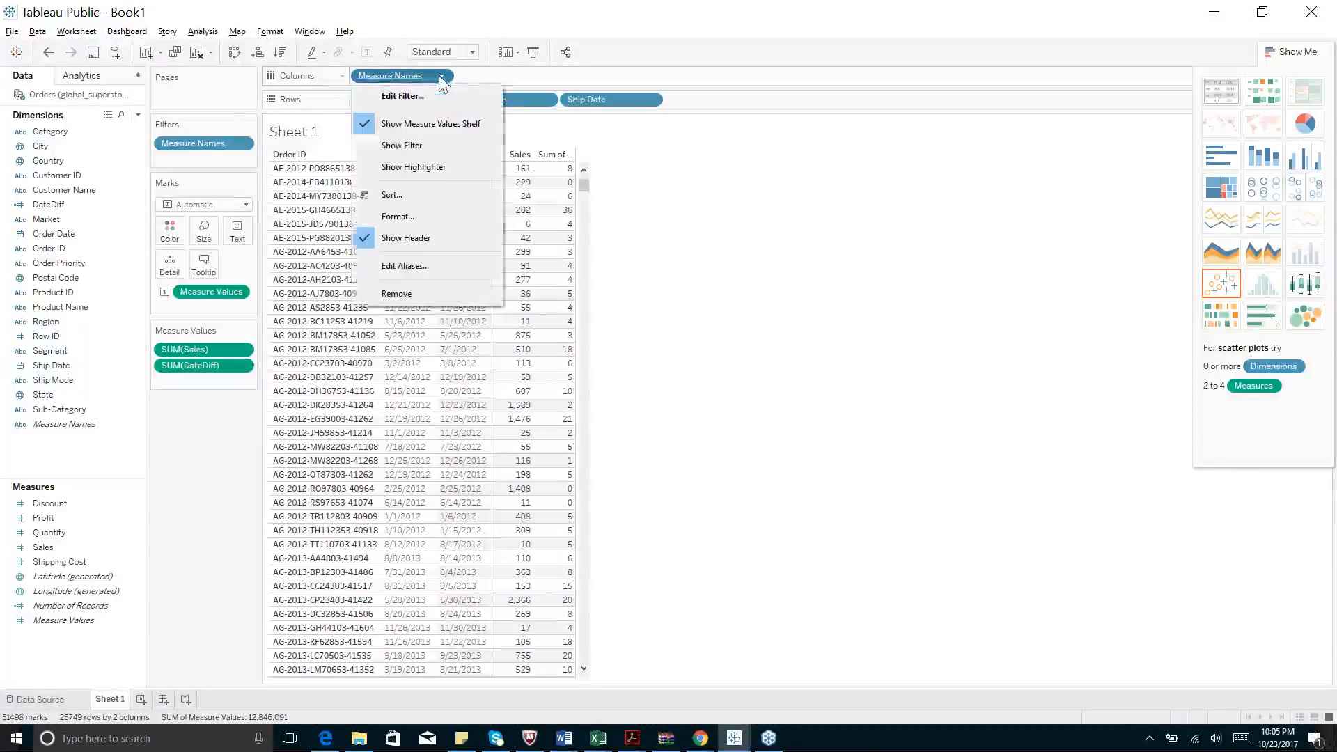
click(402, 96)
click(538, 341)
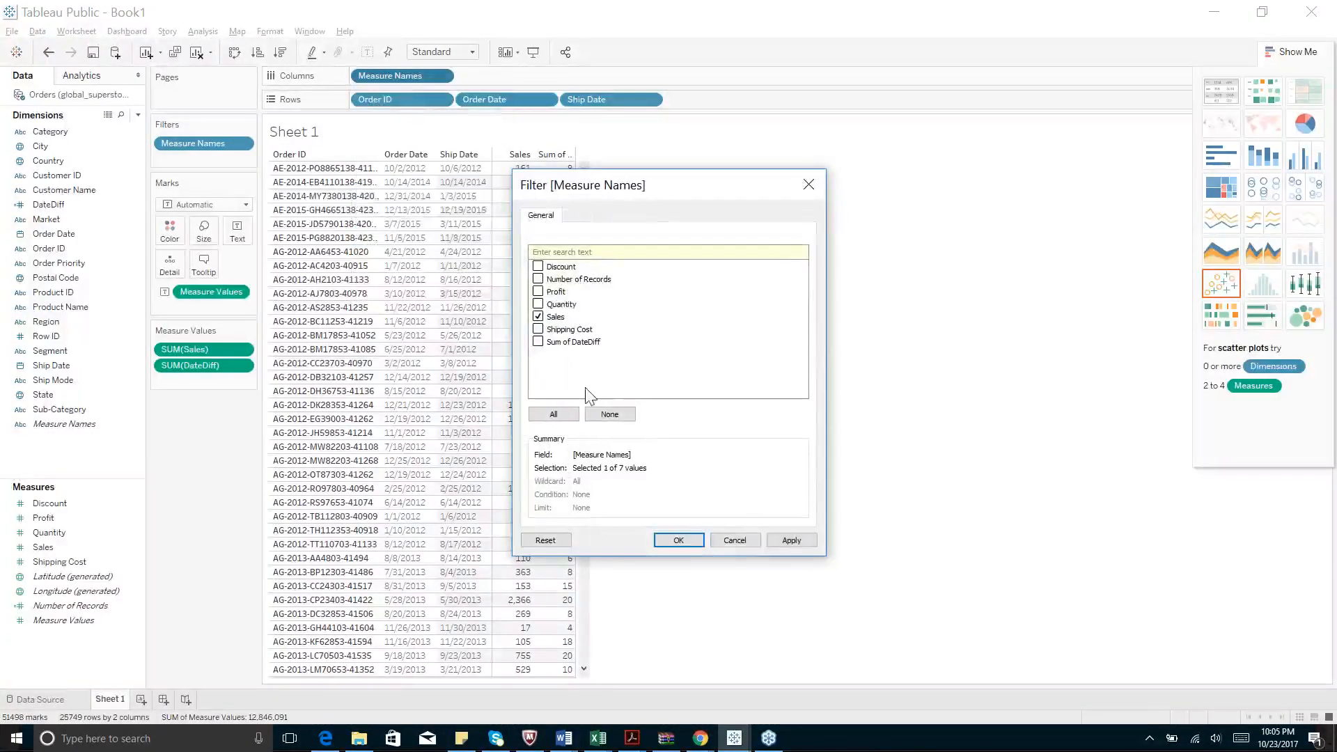
click(790, 542)
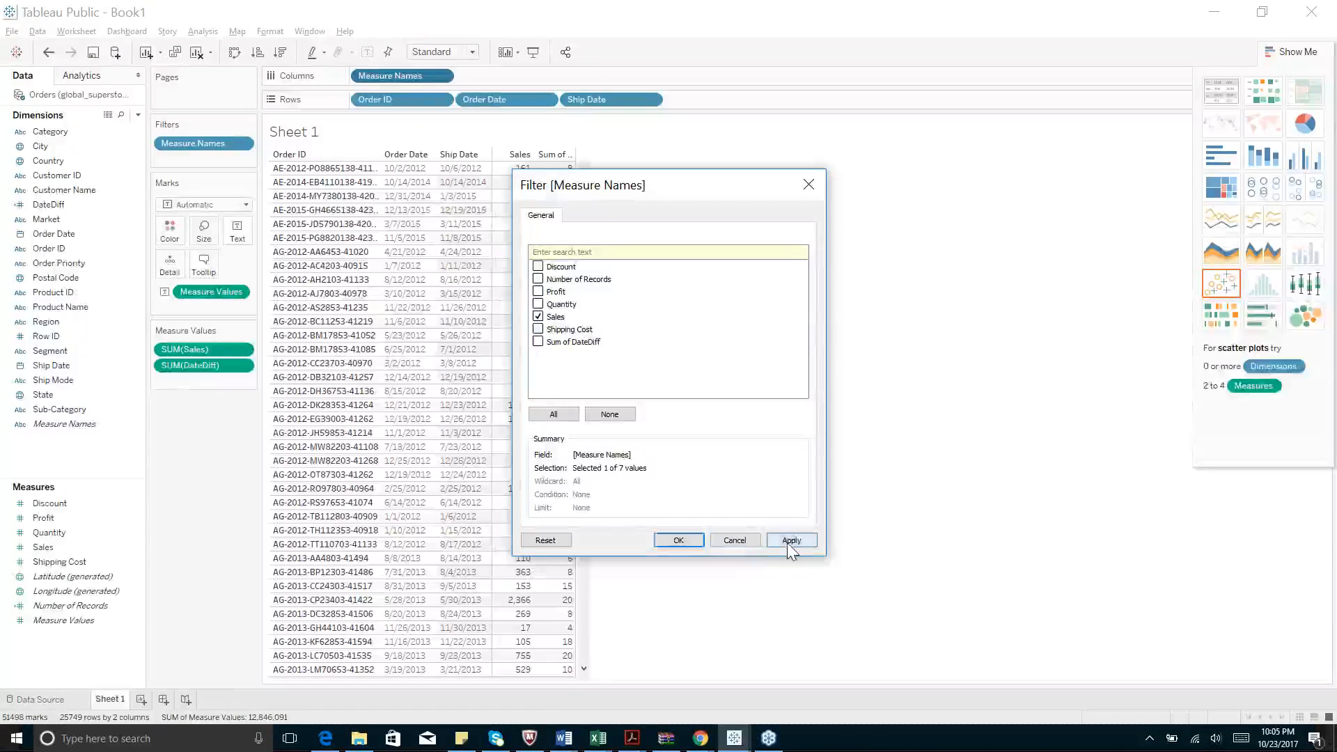
click(680, 541)
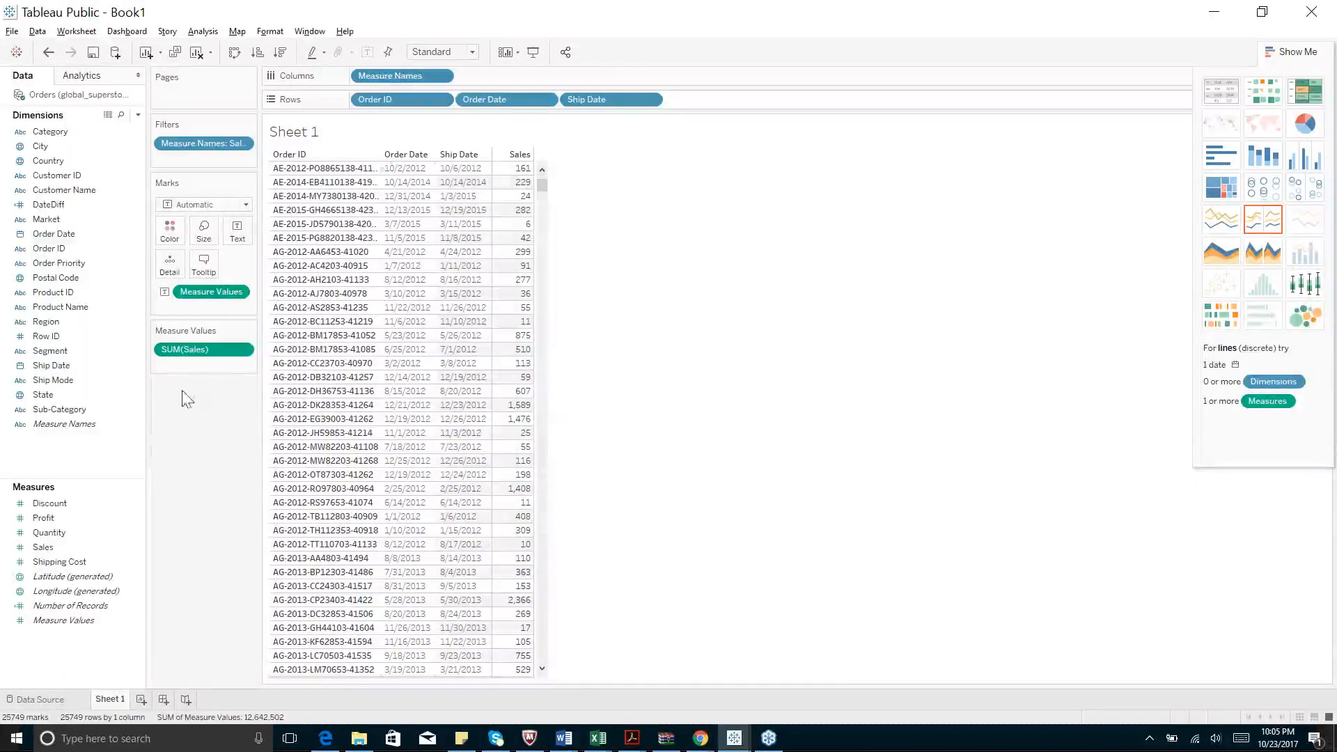
Try DateDiff on the columns, and clear both it and Measure Names from the columns
click(48, 232)
drag(48, 204, 500, 77)
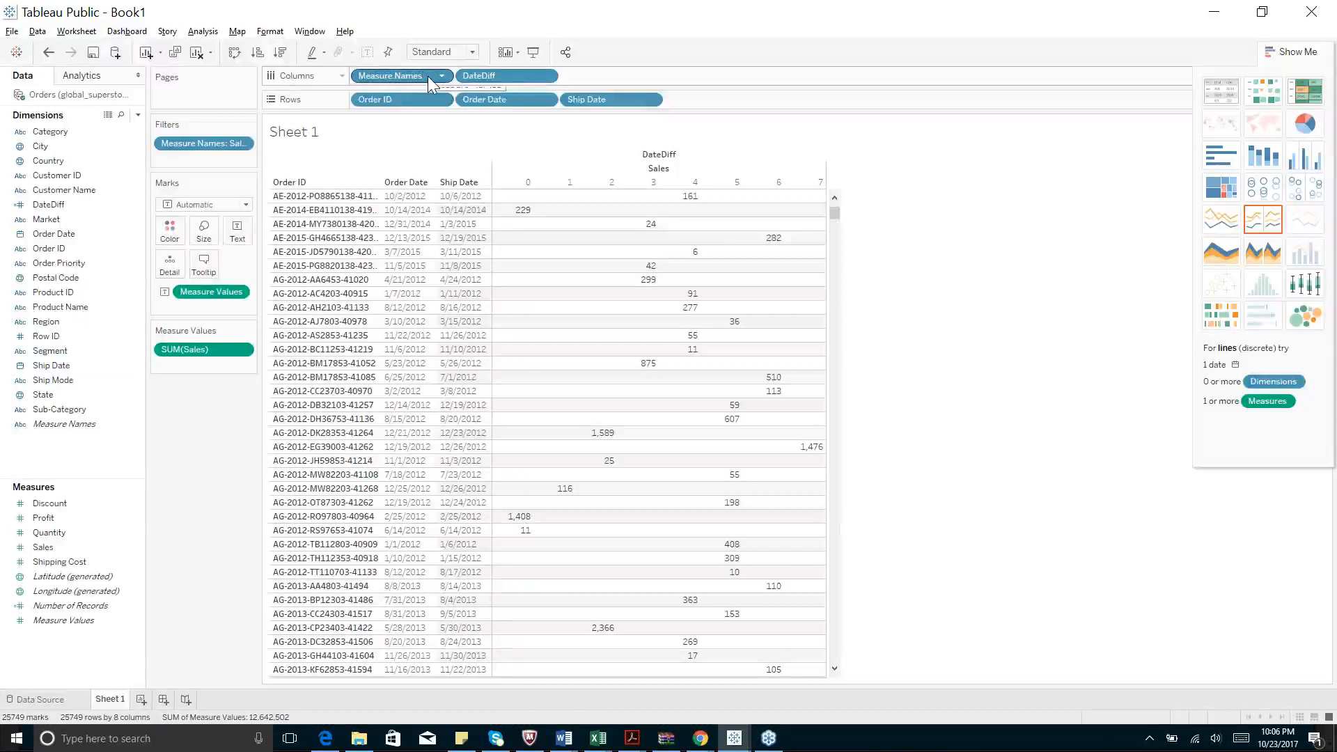
drag(428, 82, 182, 414)
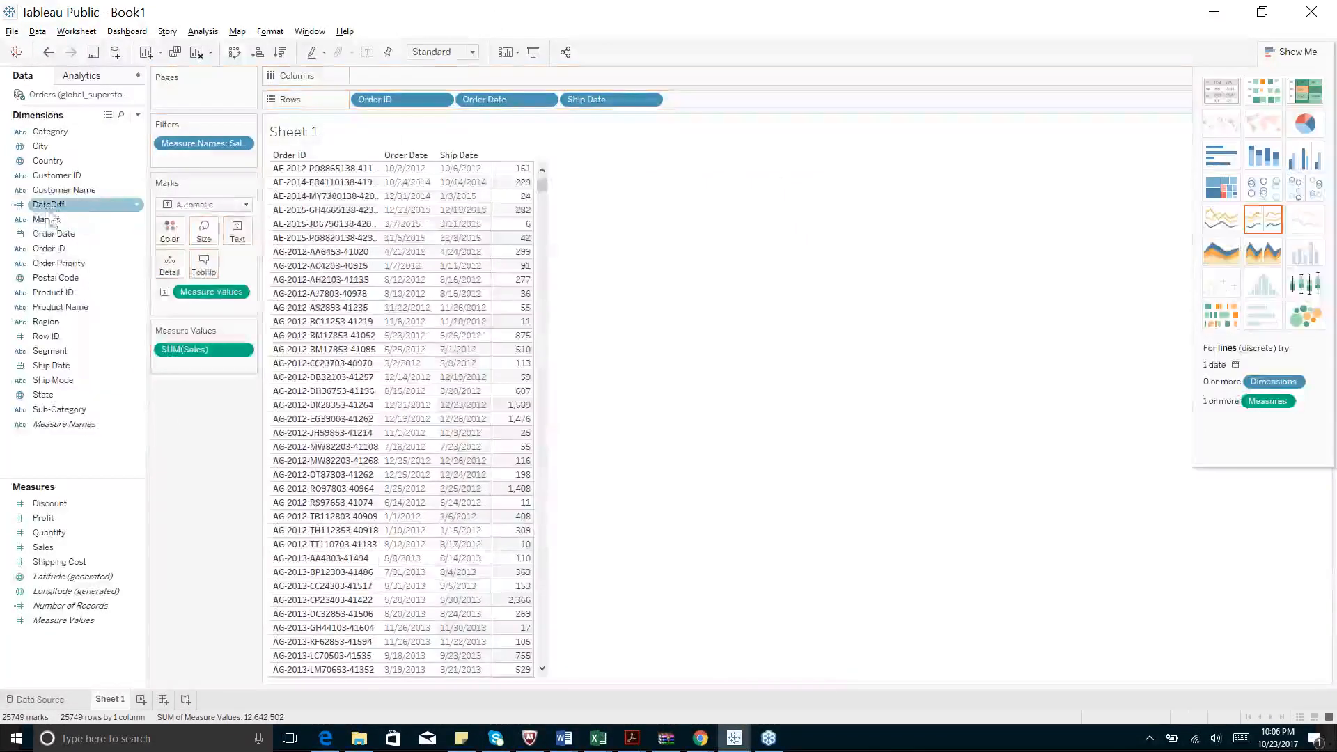
Add DateDiff to the rows after Ship Date and check the first order's value
drag(48, 205, 710, 115)
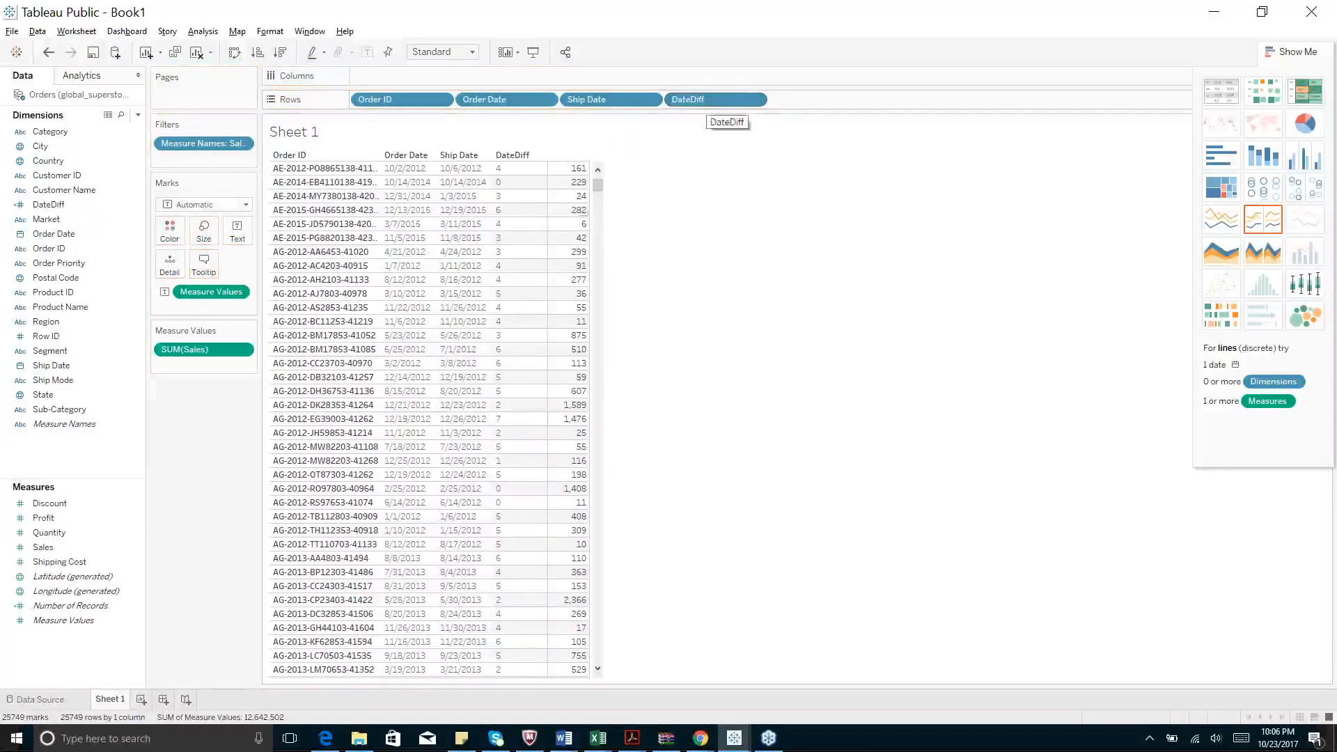
click(513, 170)
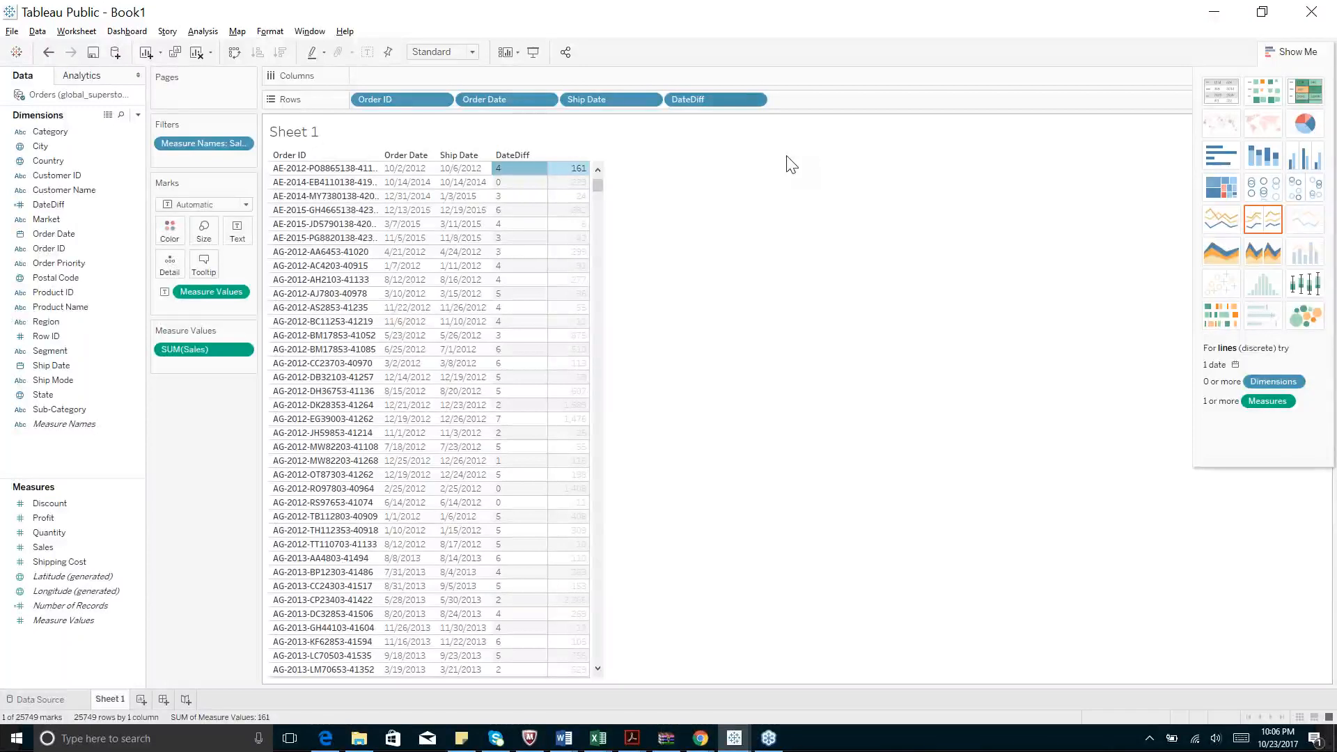
click(839, 238)
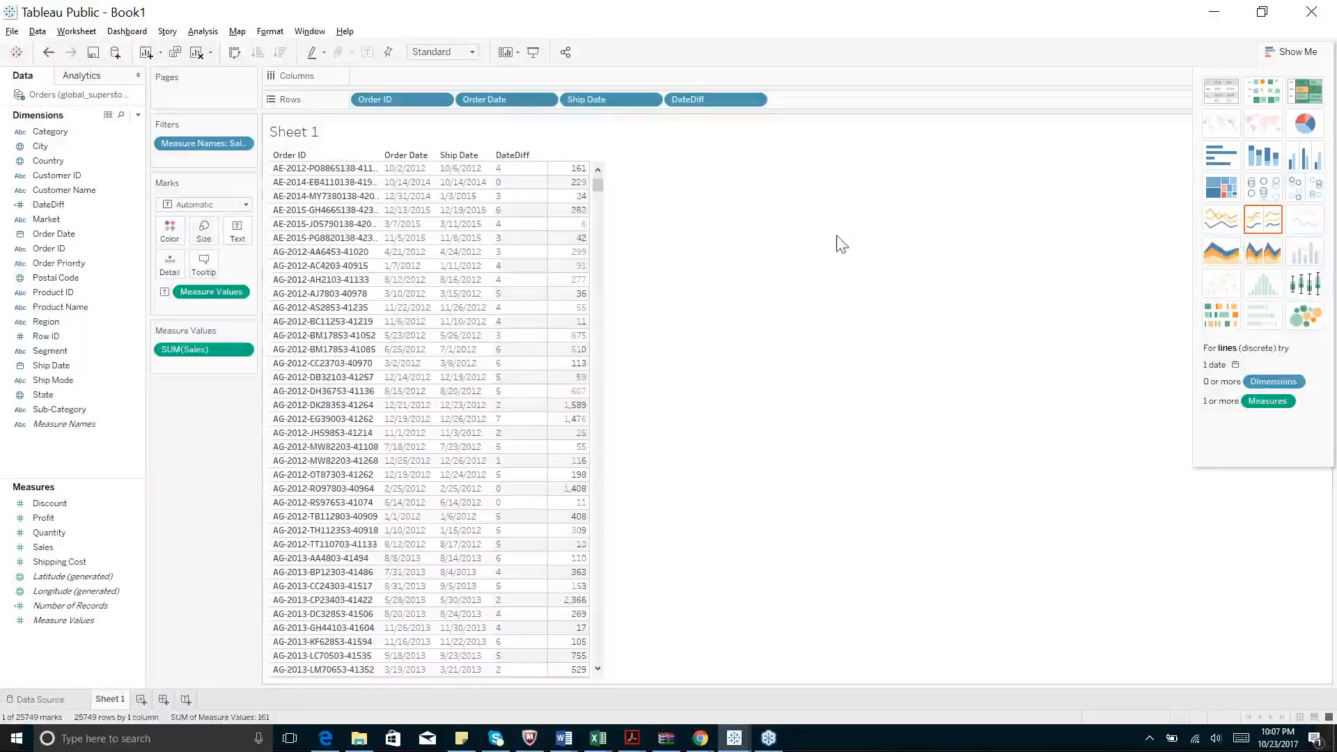
click(50, 206)
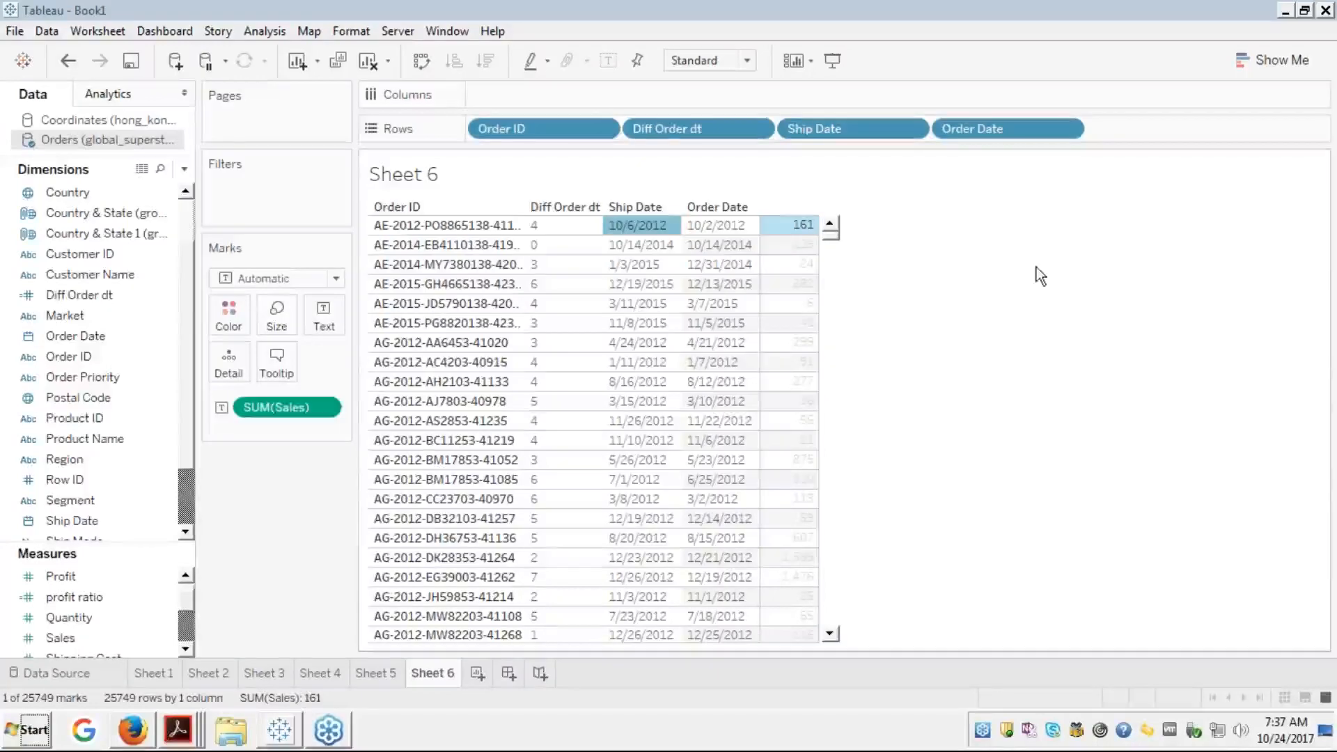
click(109, 381)
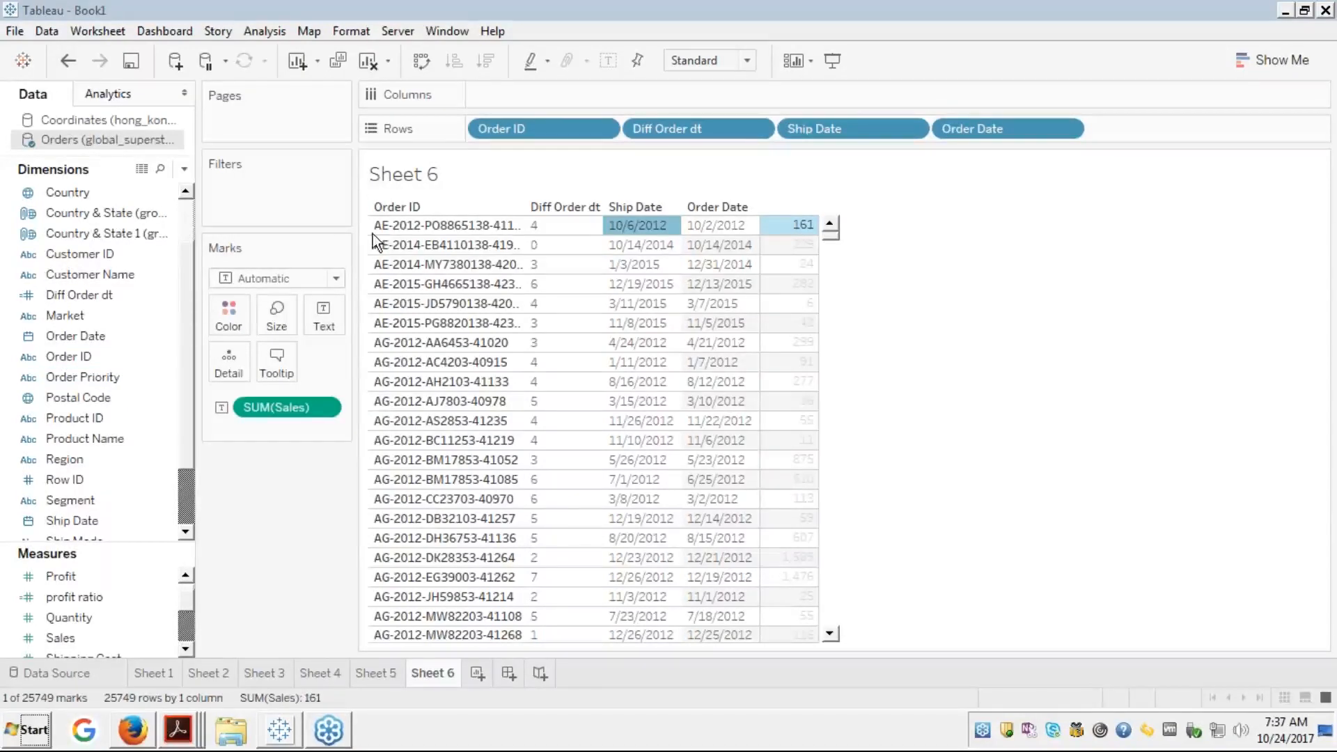
click(997, 163)
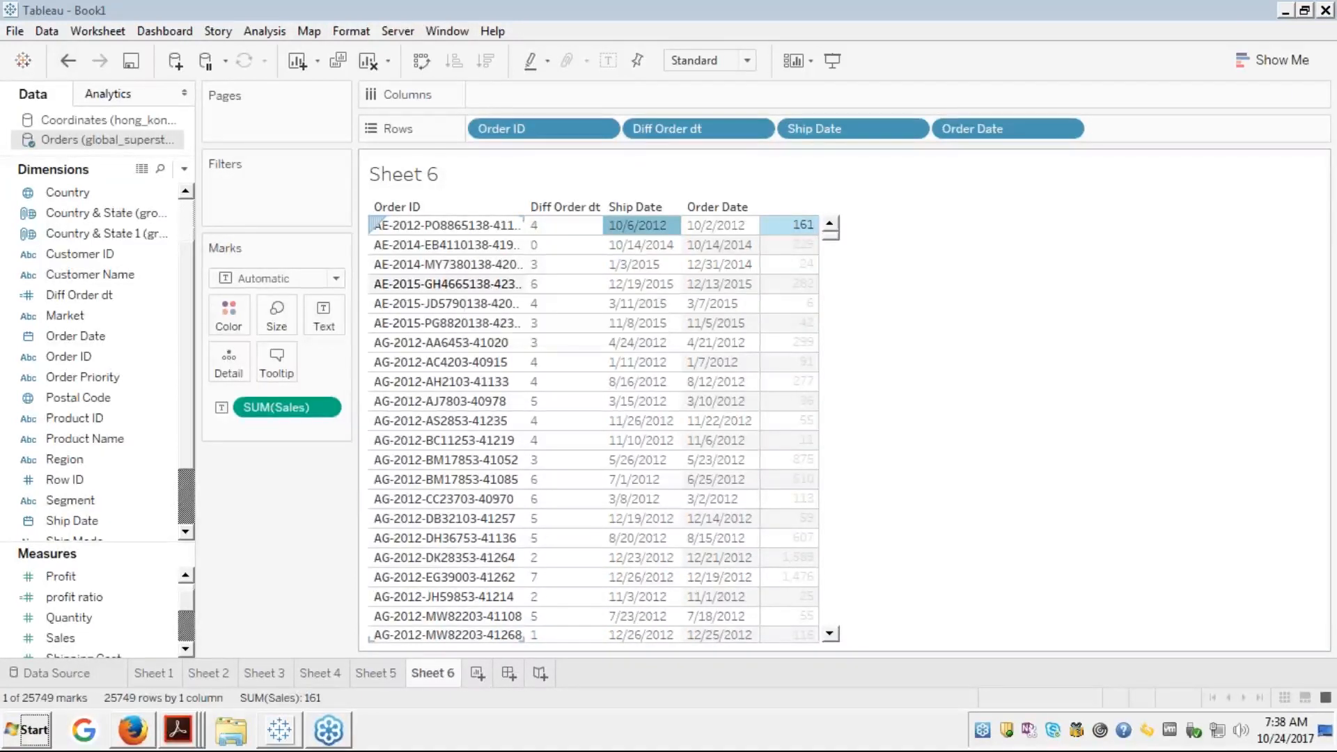
Review the dimension and measure aggregation options available for Diff Order dt on the rows
right_click(703, 133)
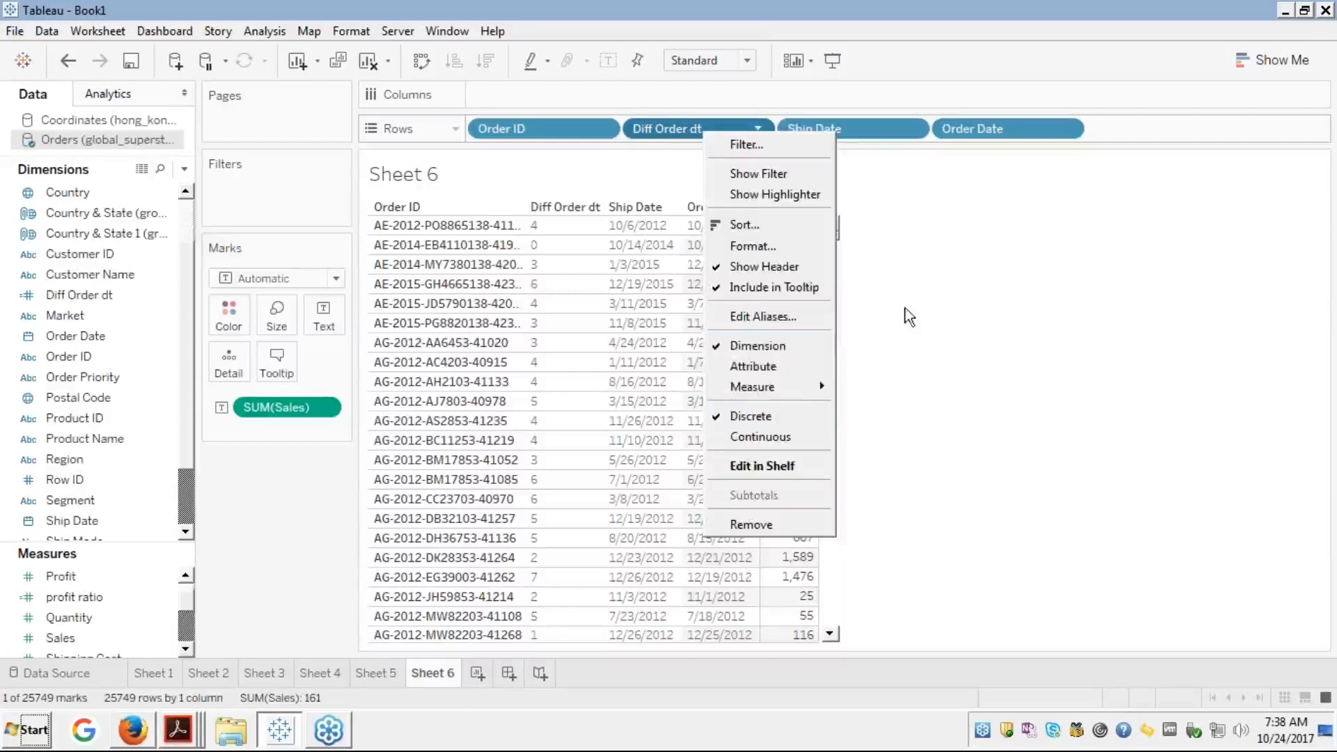
click(936, 306)
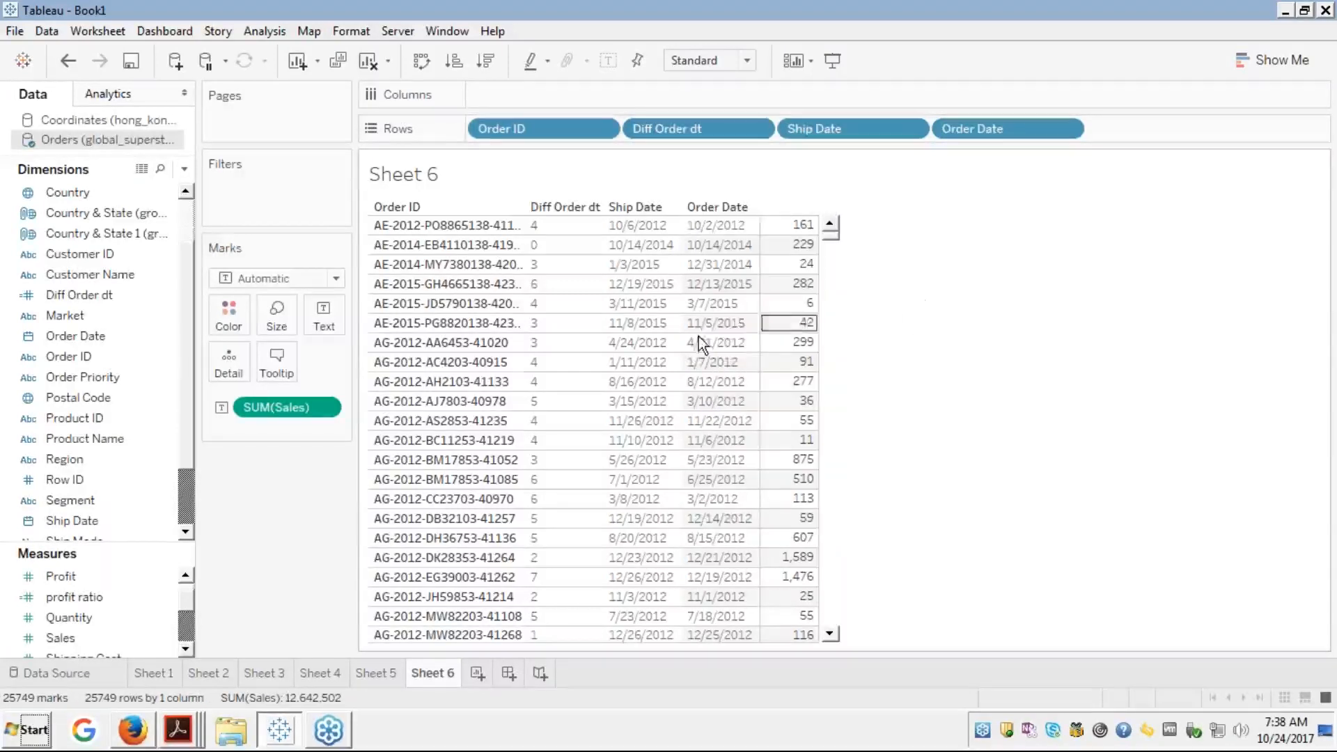
right_click(696, 128)
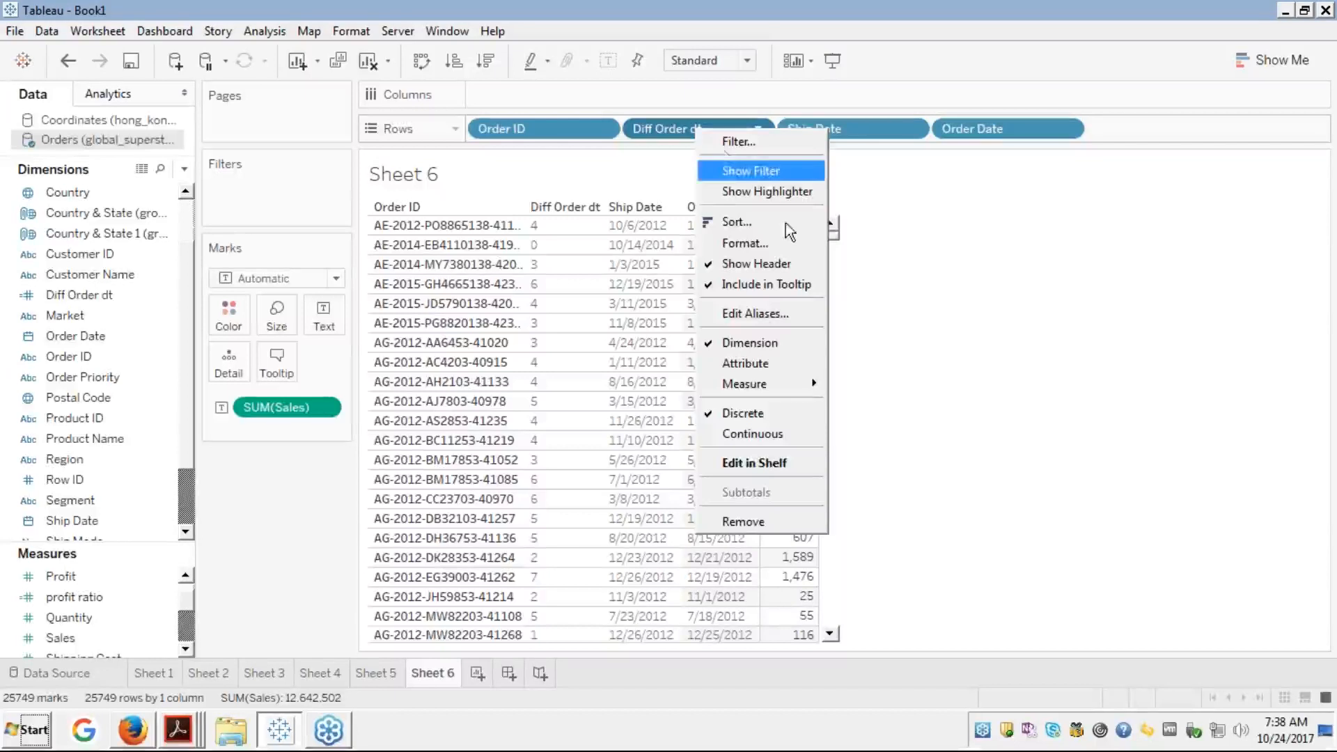
mouse_move(774, 390)
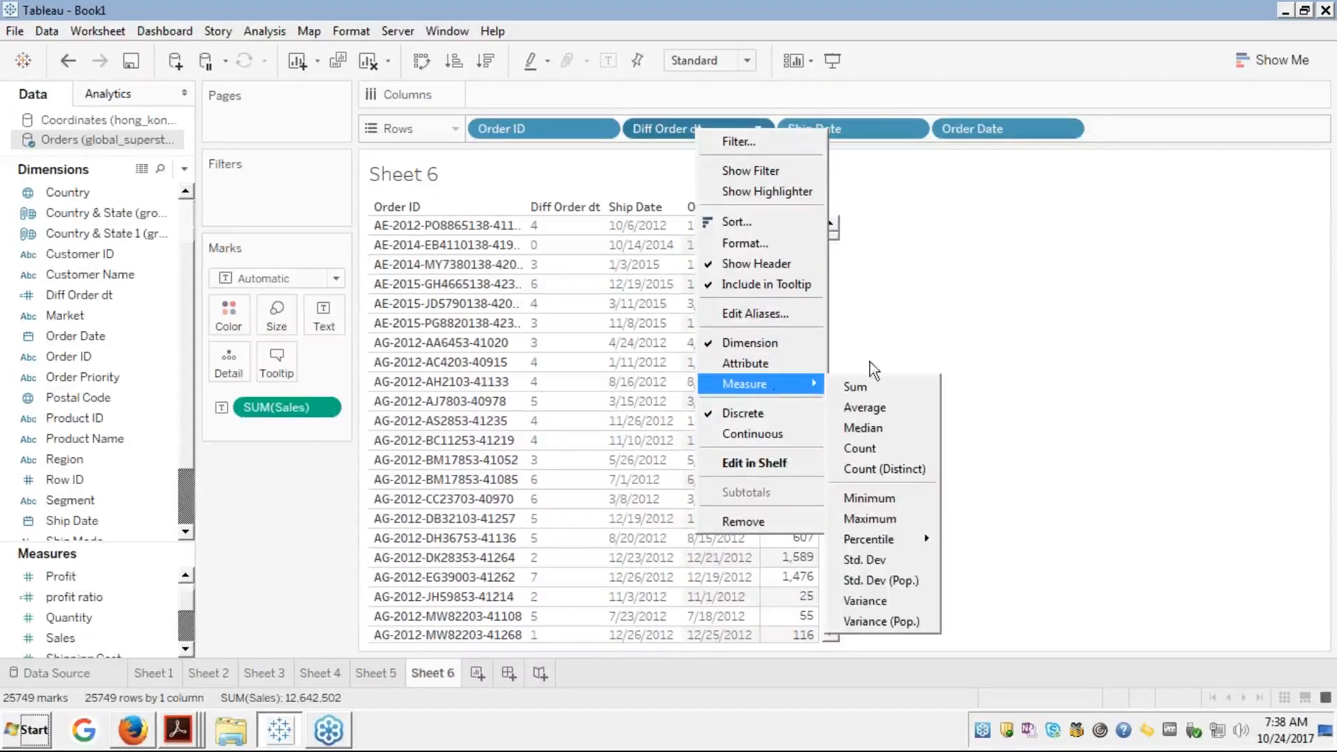
click(1072, 276)
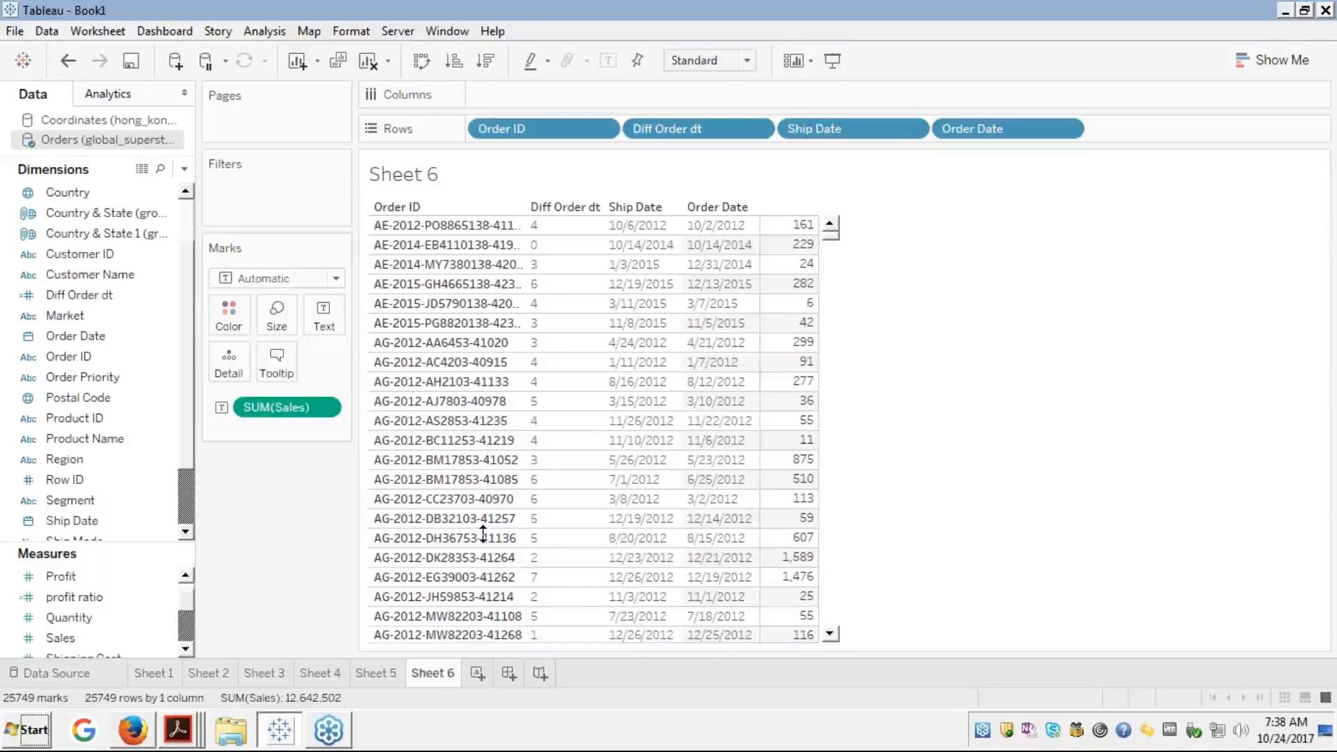
Switch to the Module 7 presentation in Firefox and read slides 17 to 20, from the date functions problem to Logical Functions, in full screen
click(132, 731)
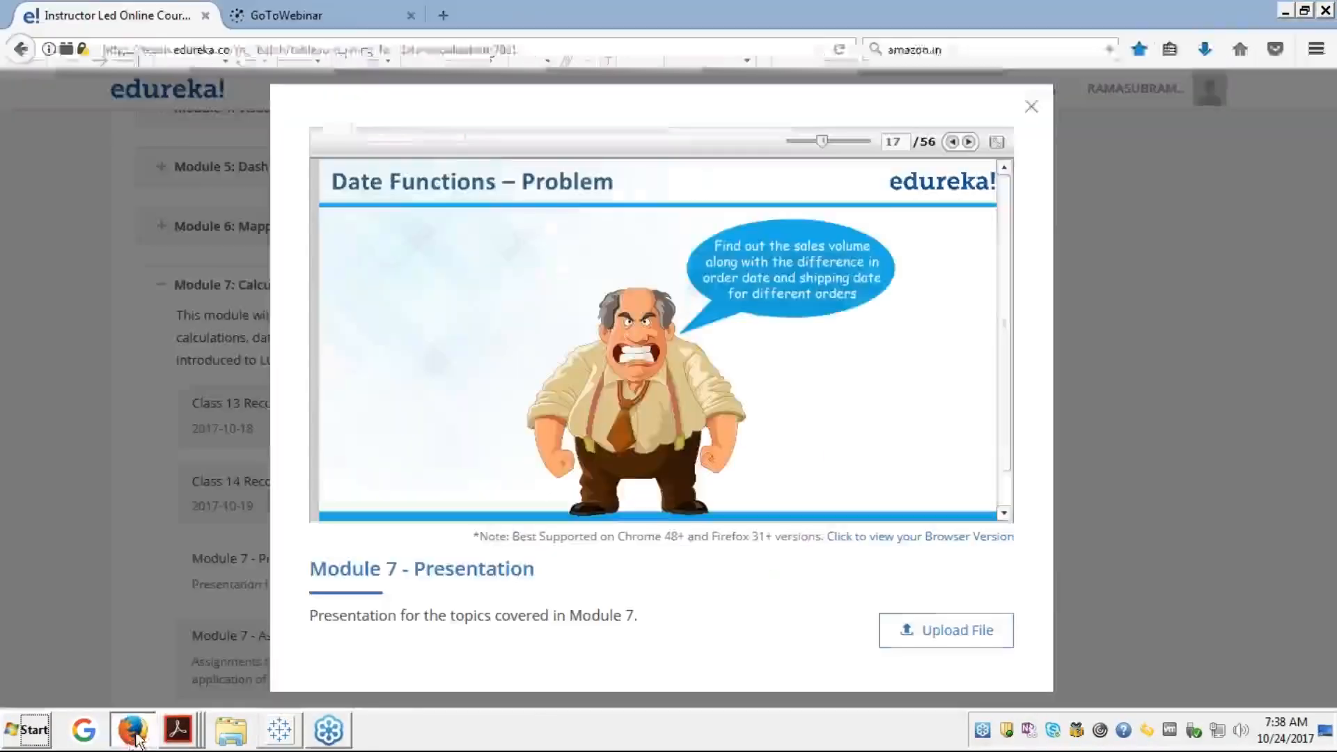
click(998, 142)
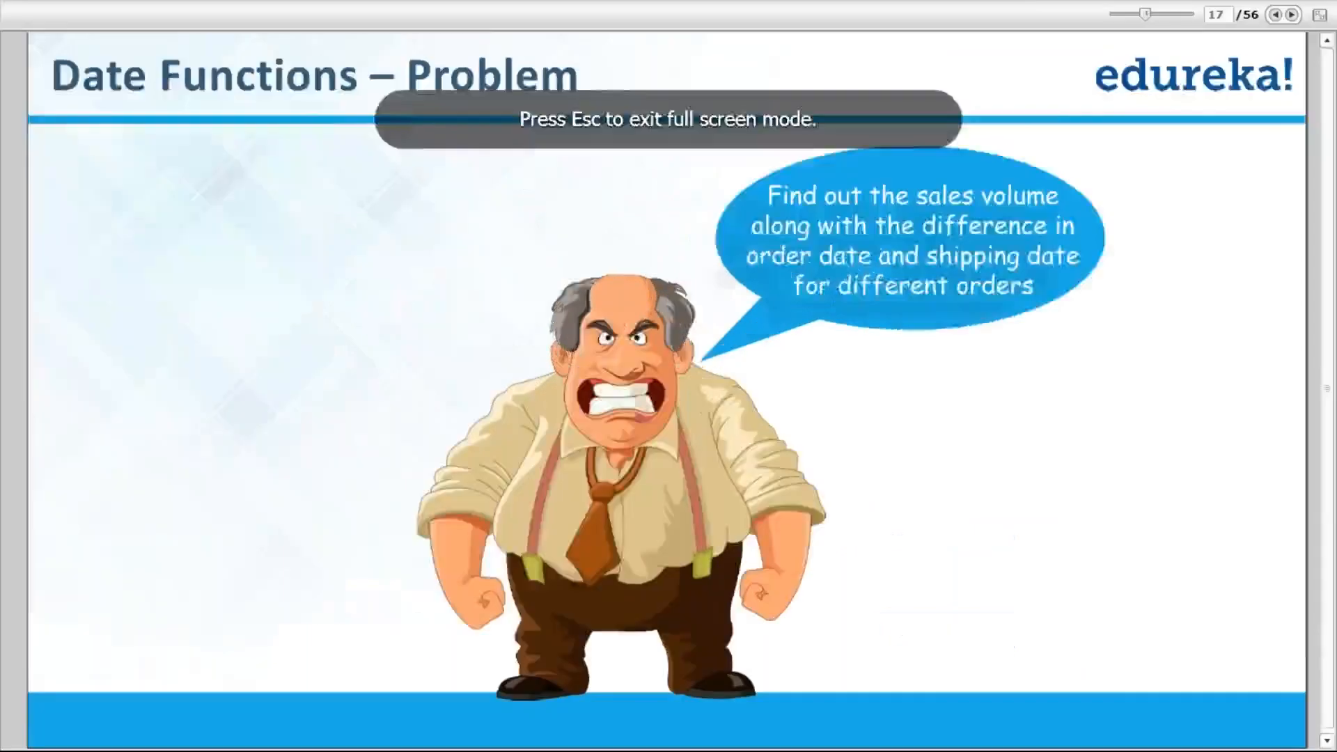
click(1292, 14)
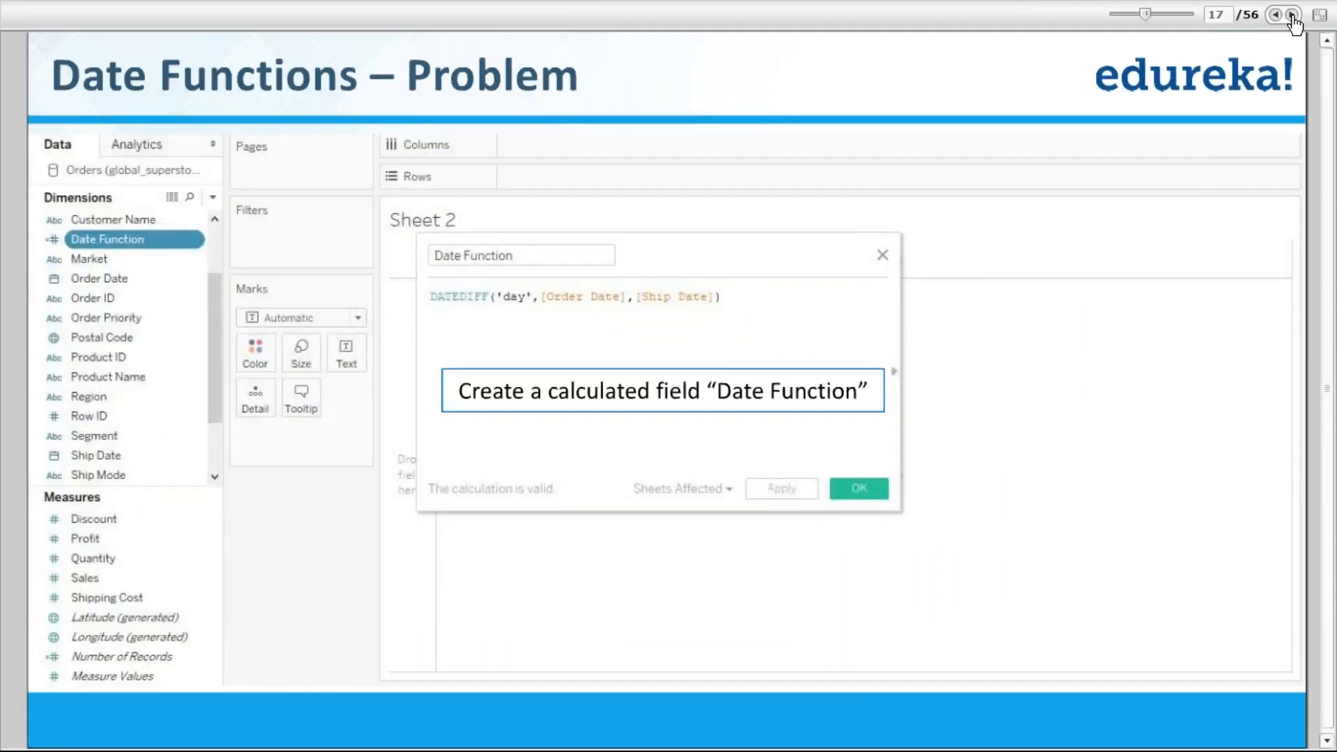
click(1292, 15)
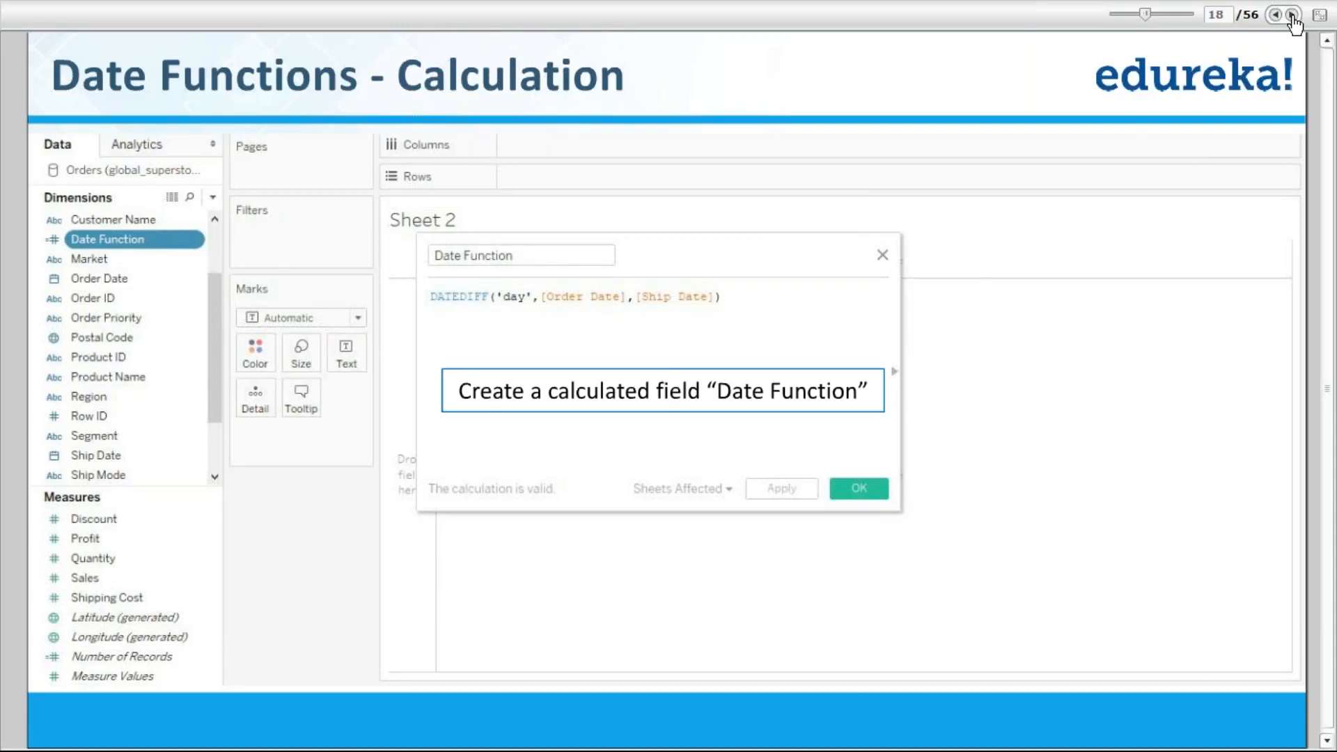
click(1292, 15)
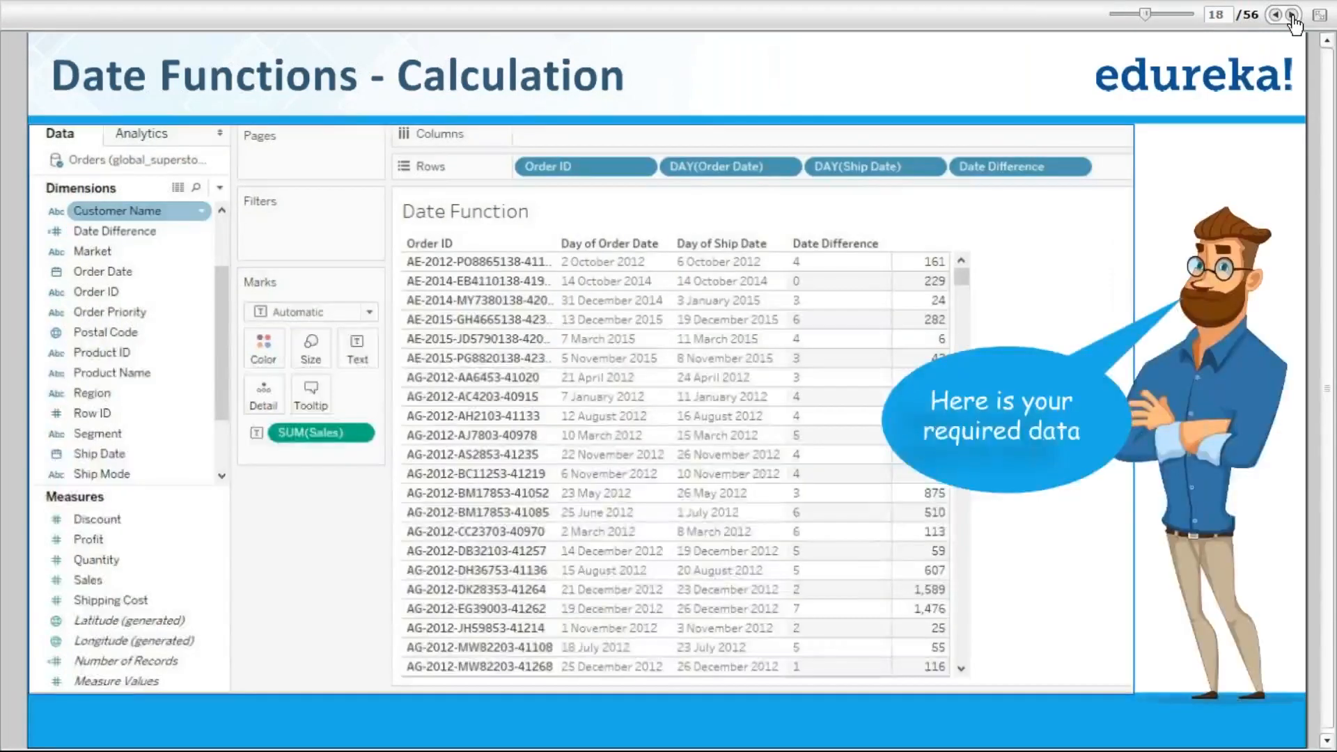
click(1292, 14)
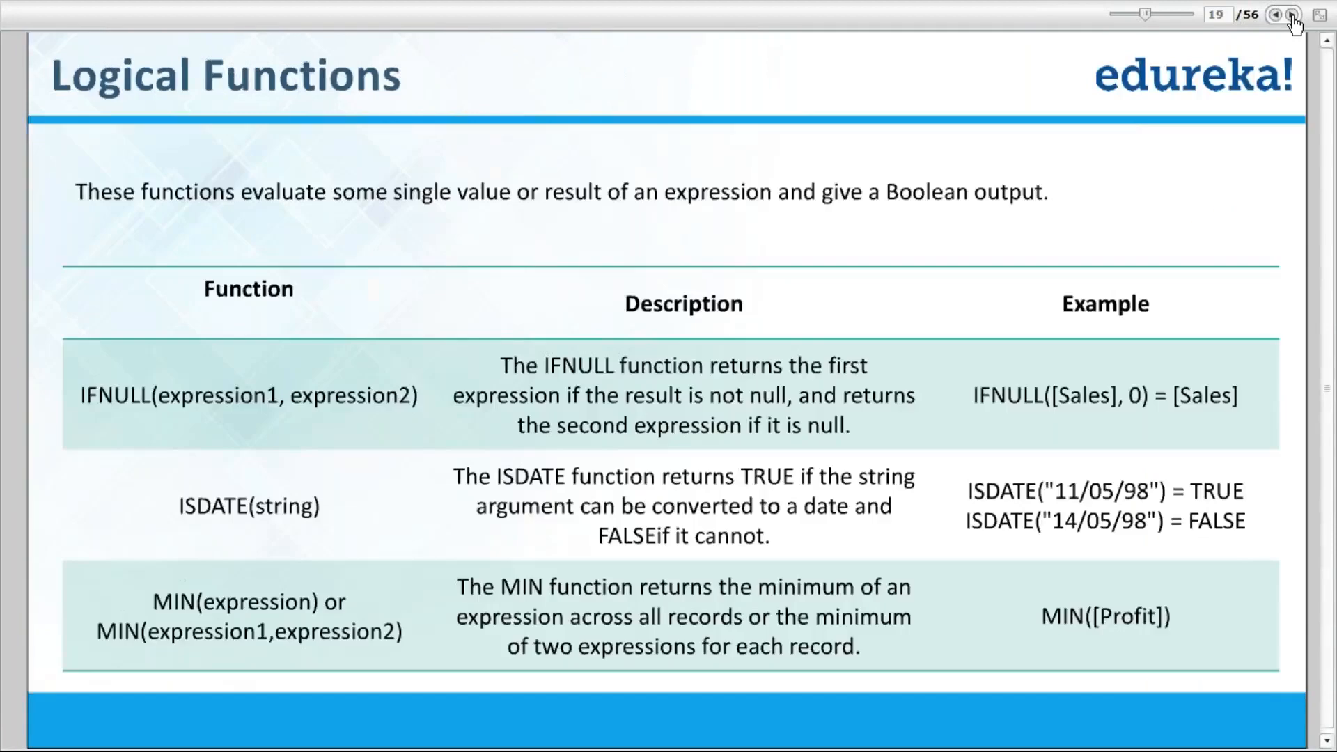
click(1291, 15)
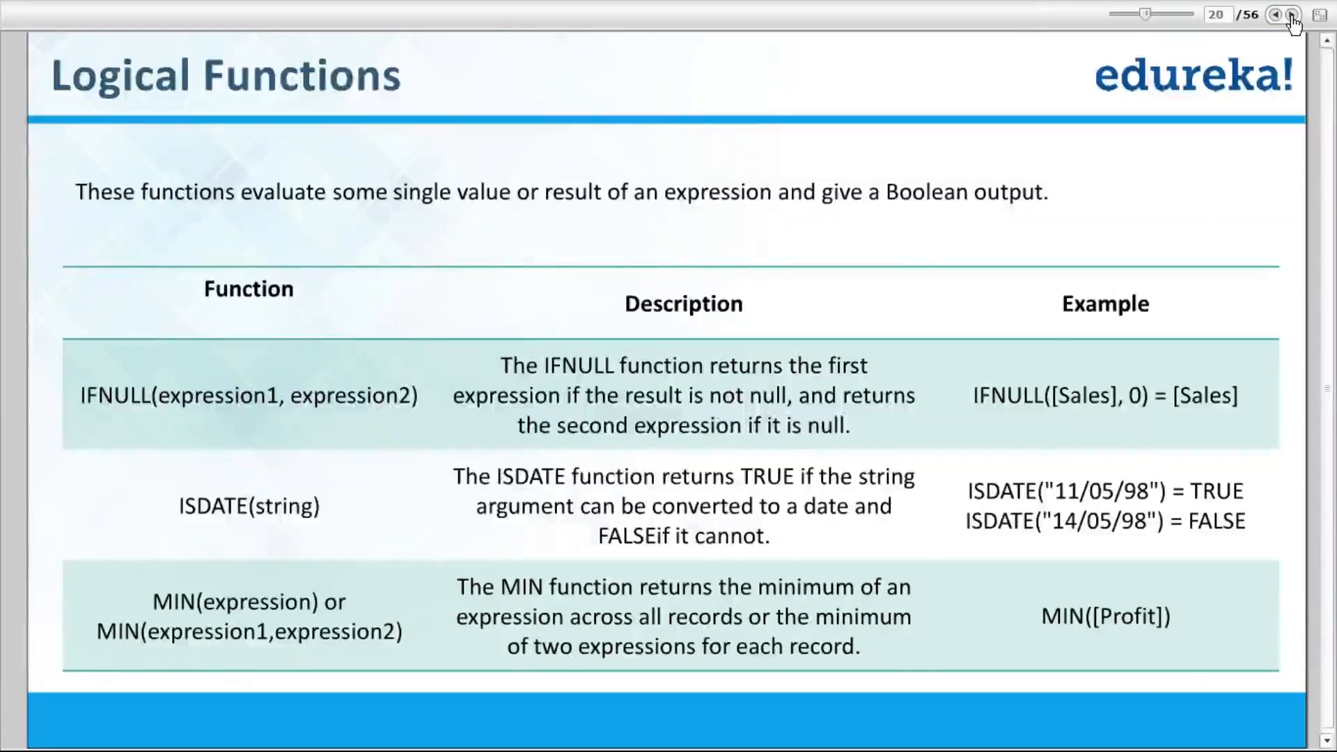
click(1275, 14)
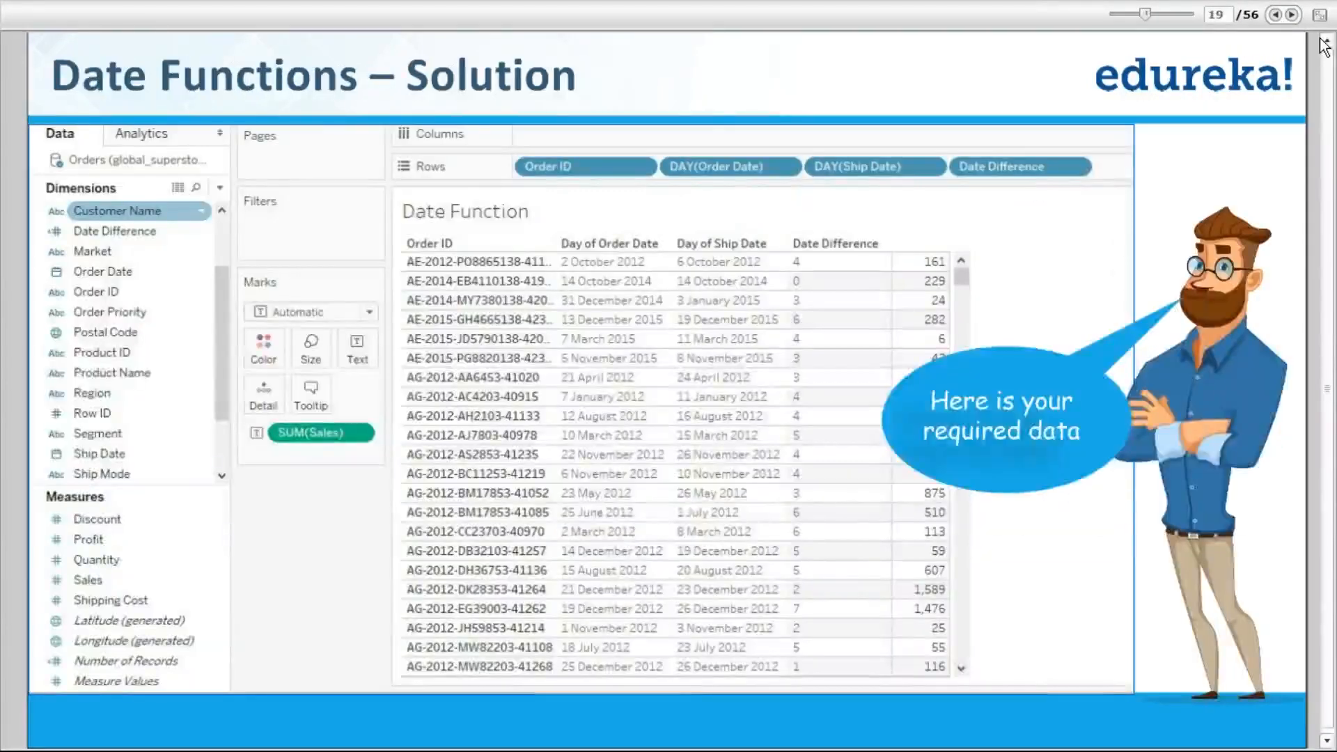
click(1291, 15)
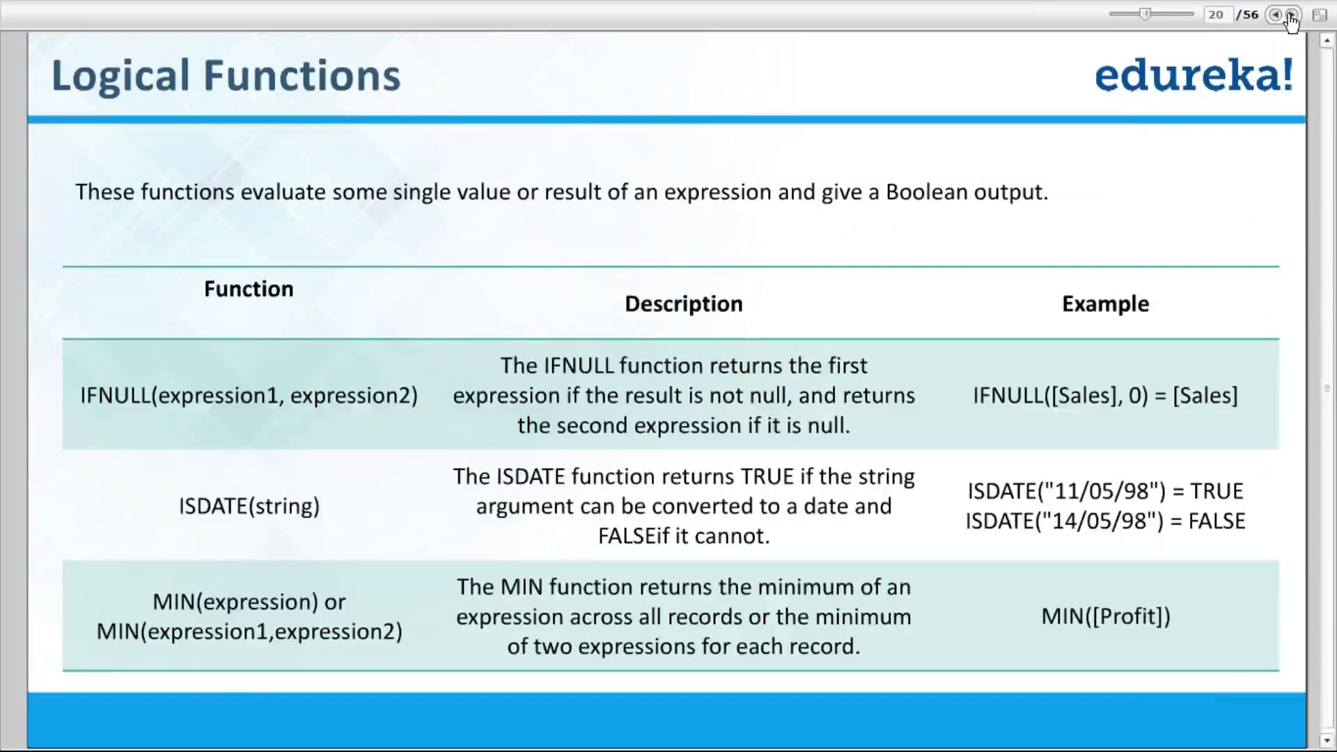
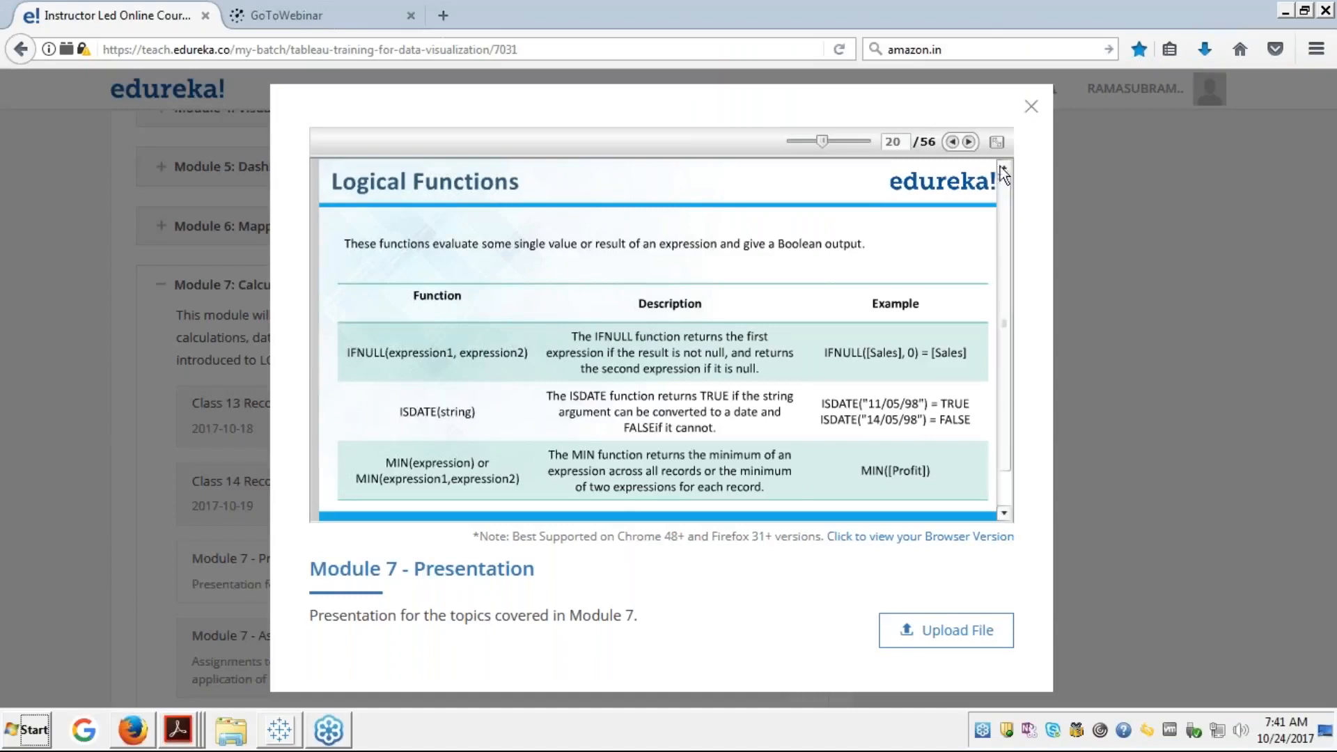
click(994, 144)
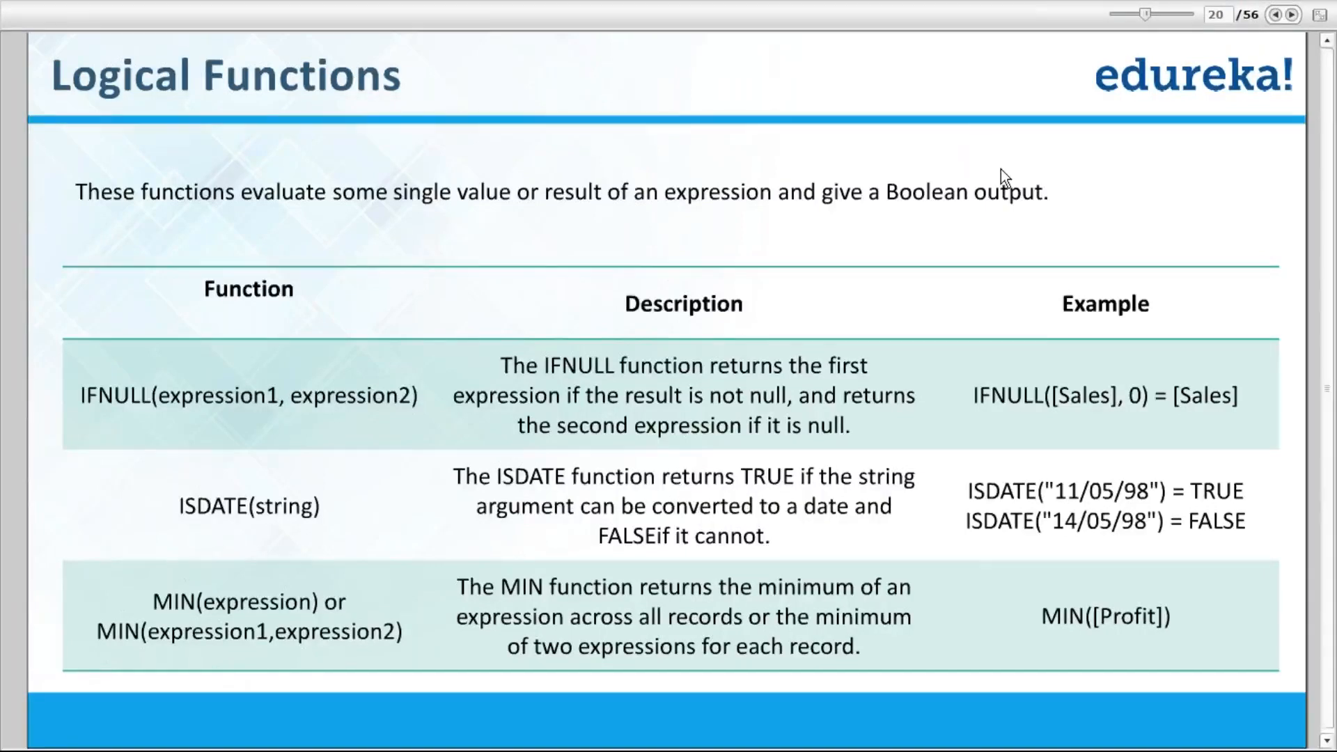
key(super)
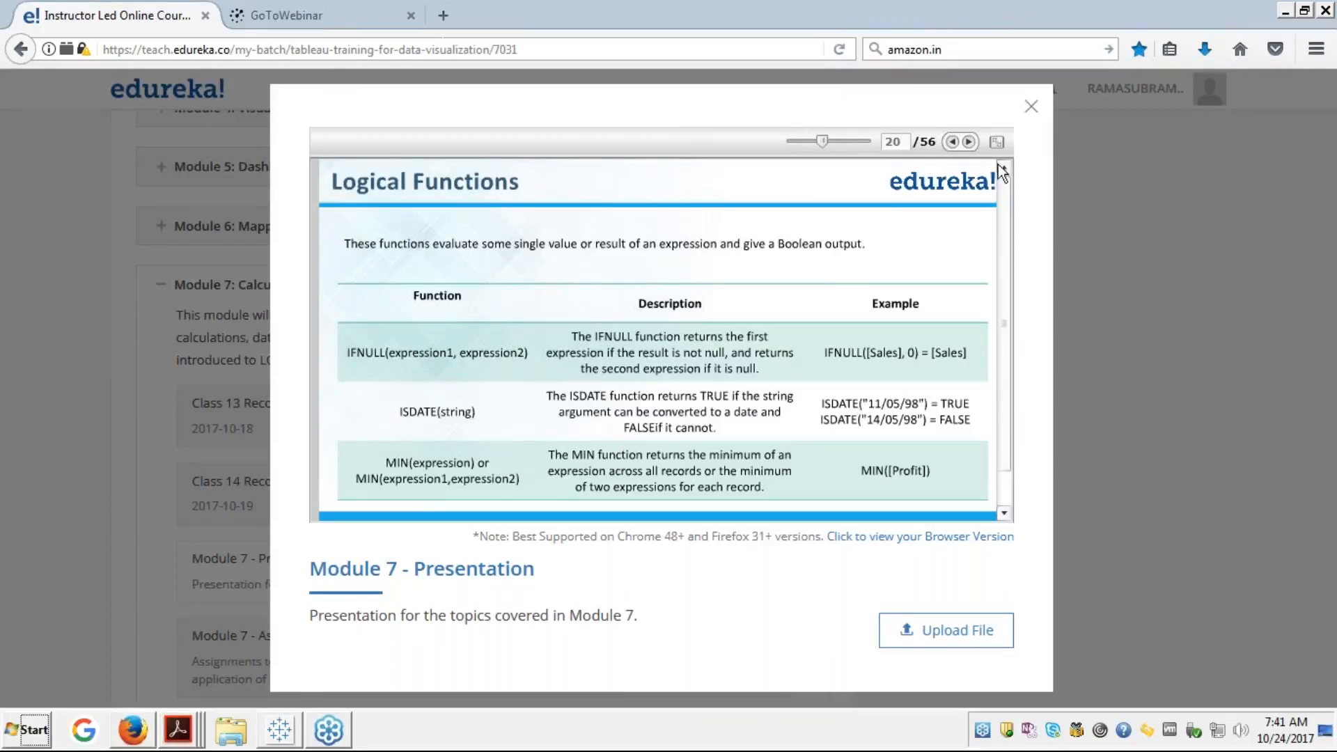
Switch to Tableau and start a calculated field named logical from the Region dimension
click(278, 731)
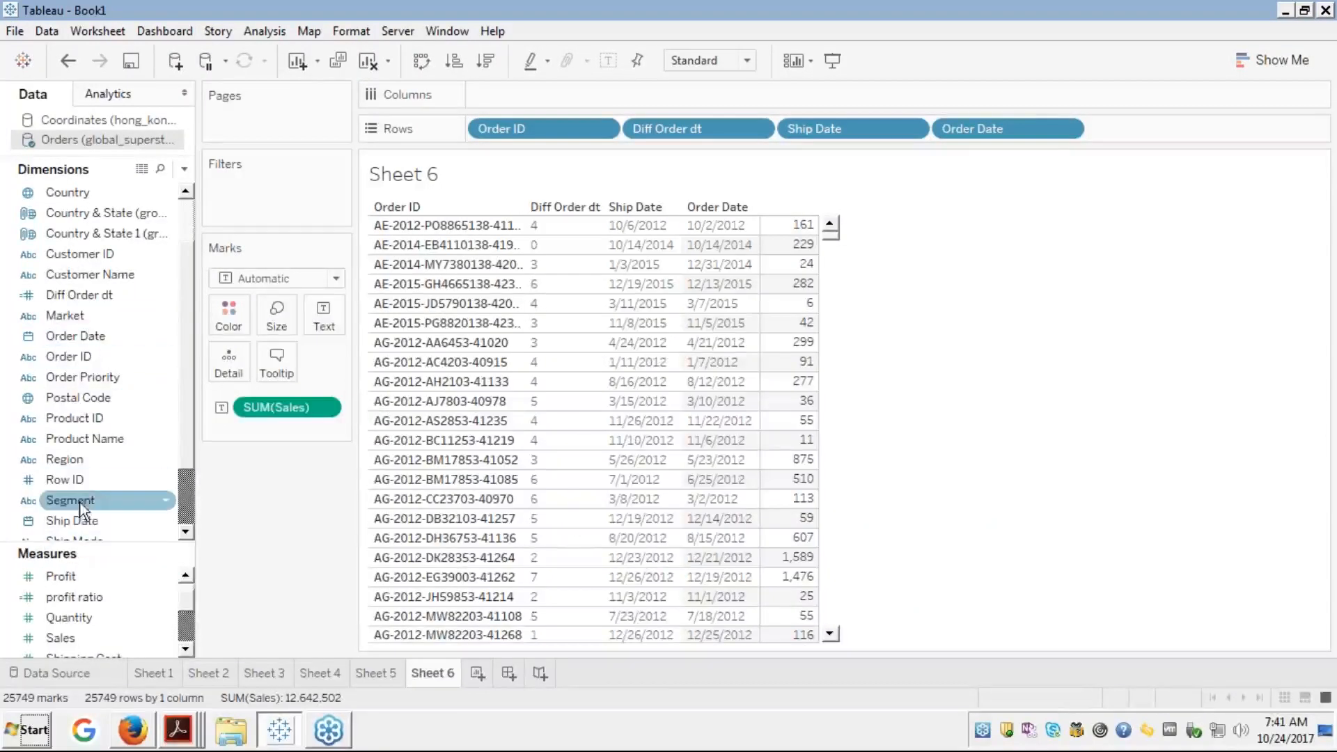
right_click(77, 464)
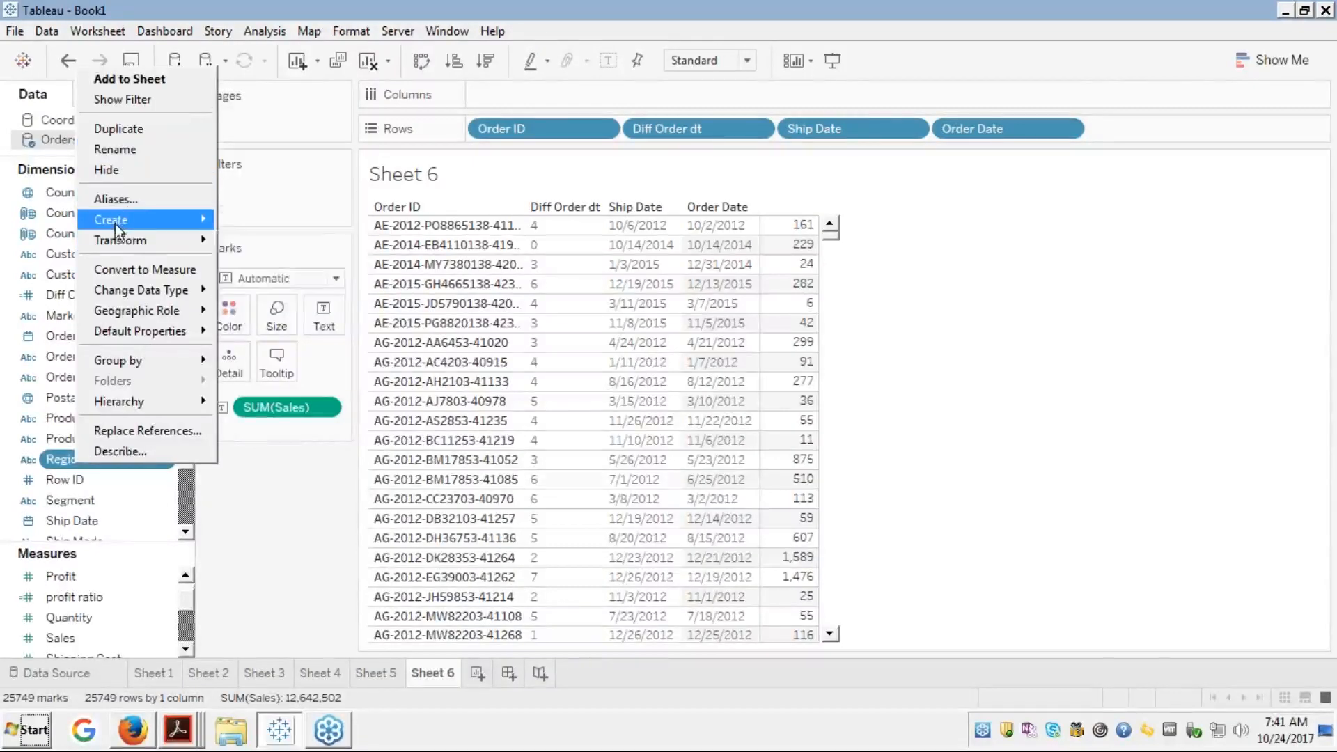
mouse_move(157, 219)
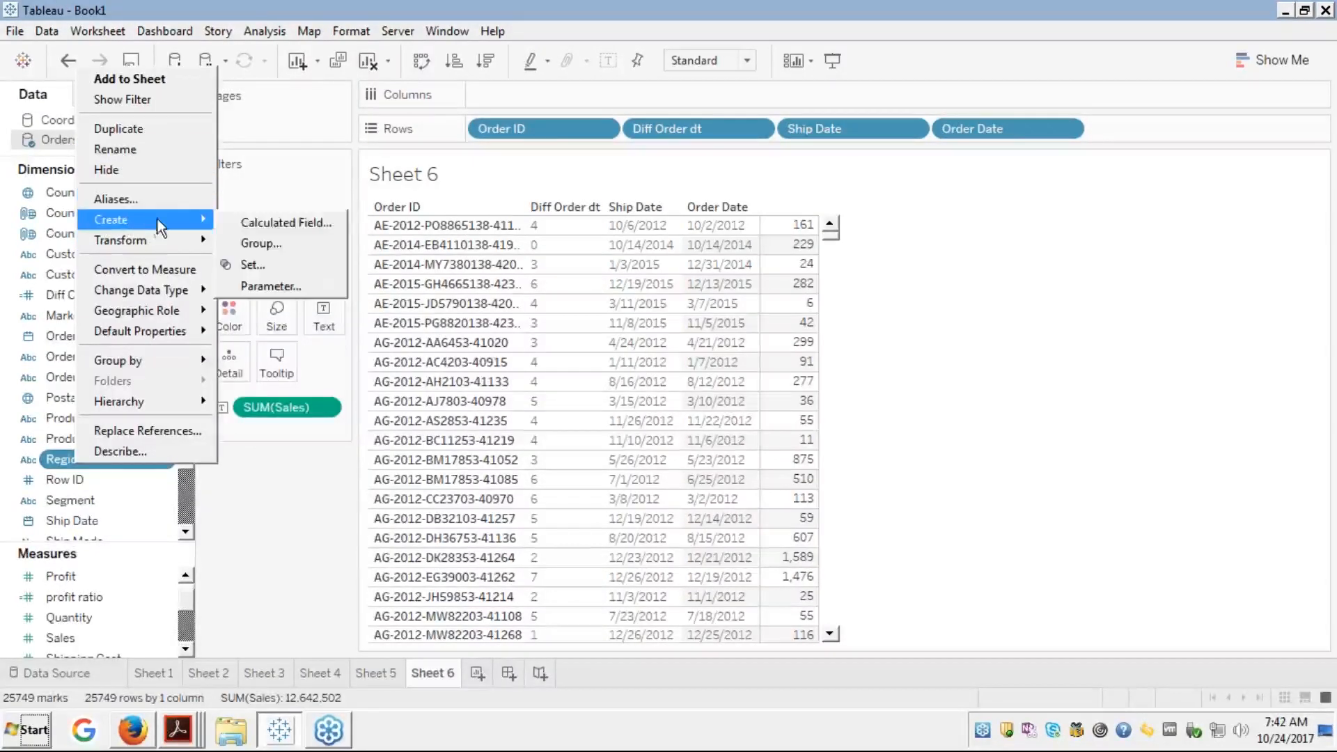
click(268, 219)
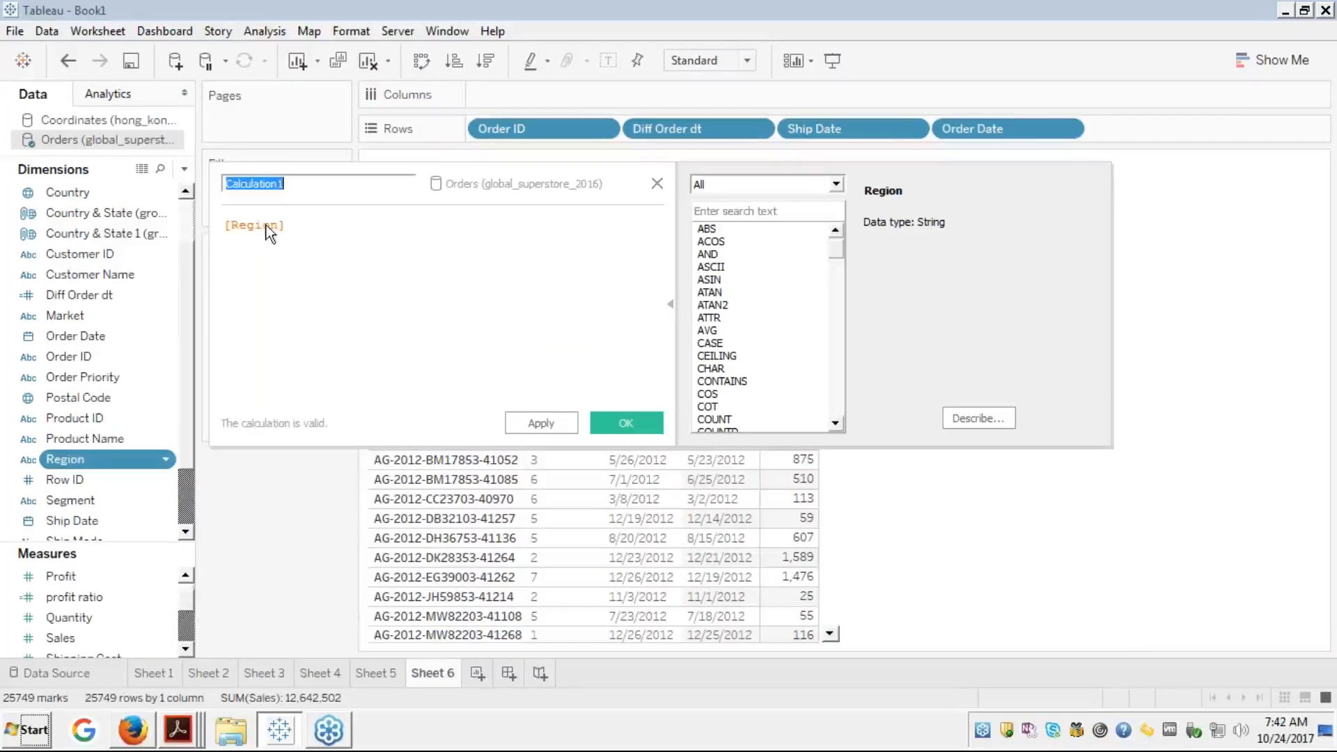
key(BackSpace)
text(logical)
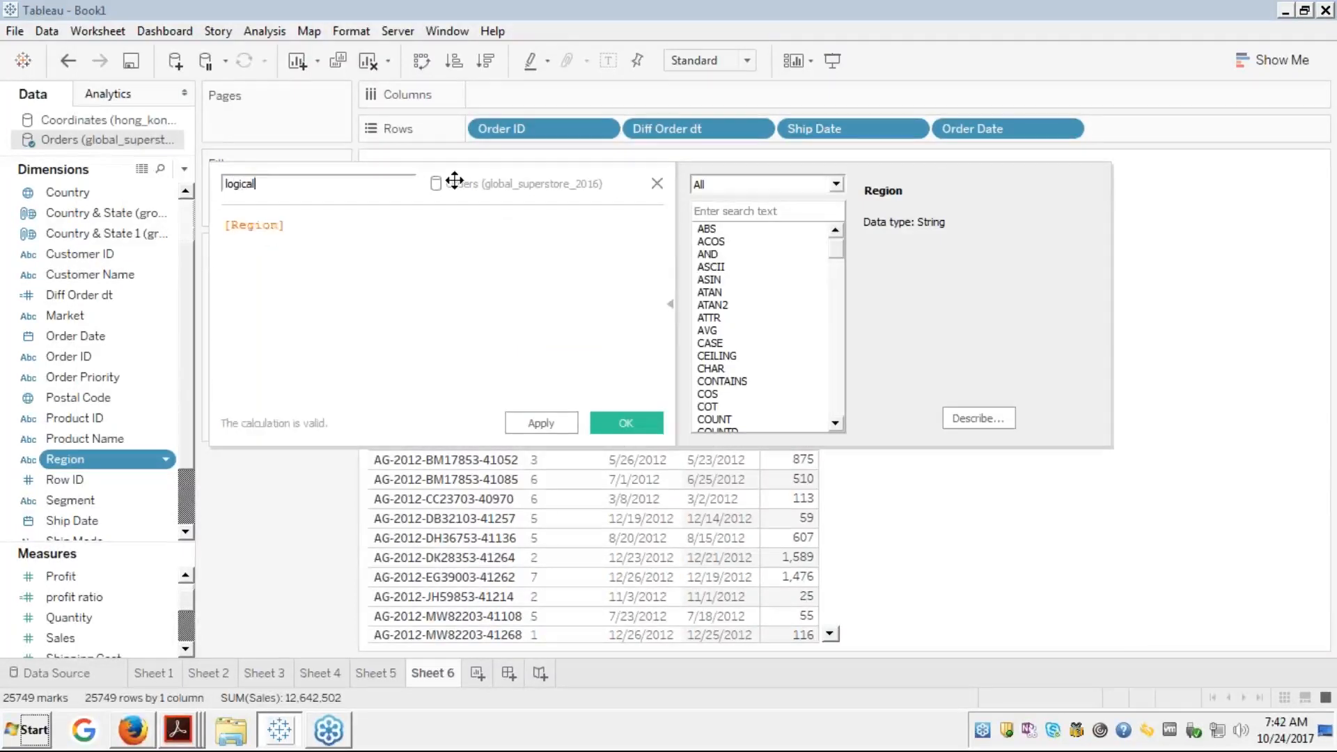
Insert the IFNULL function in front of the Region field in the formula
key(Tab)
key(Left)
text(if)
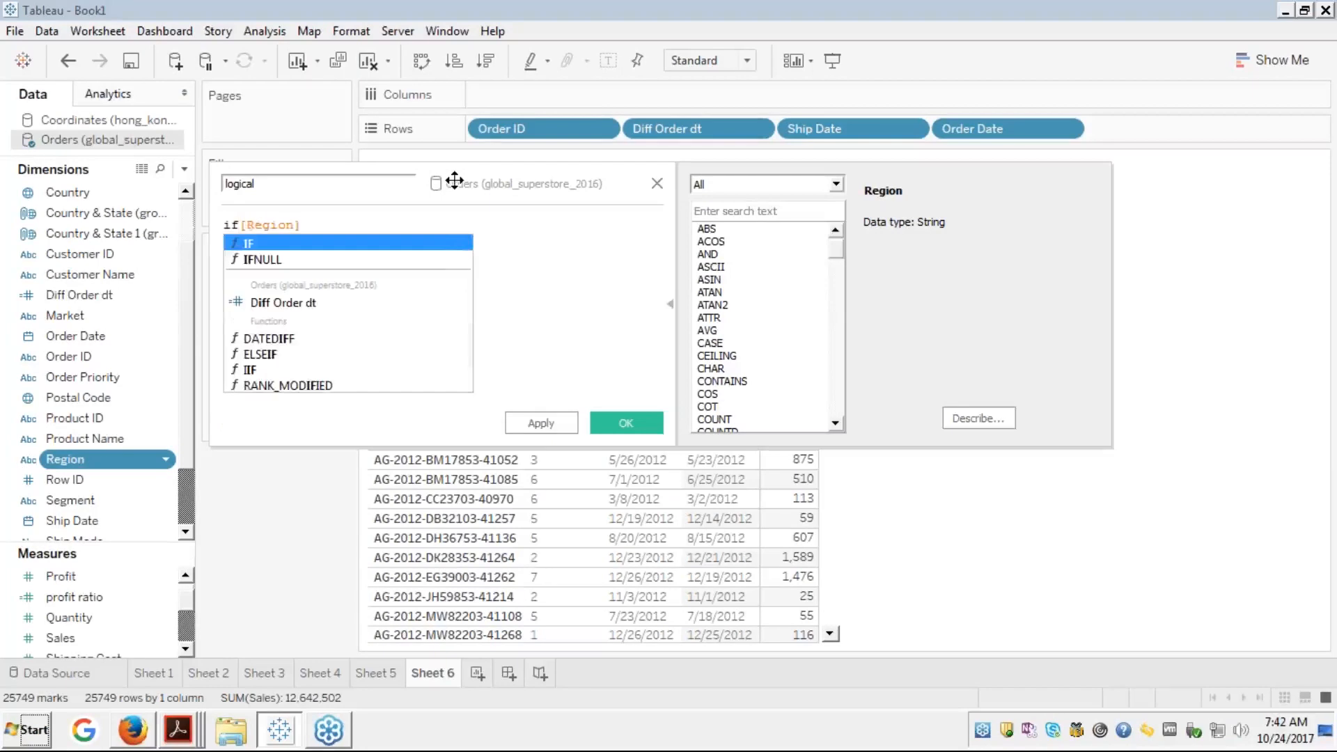
key(Down)
key(Return)
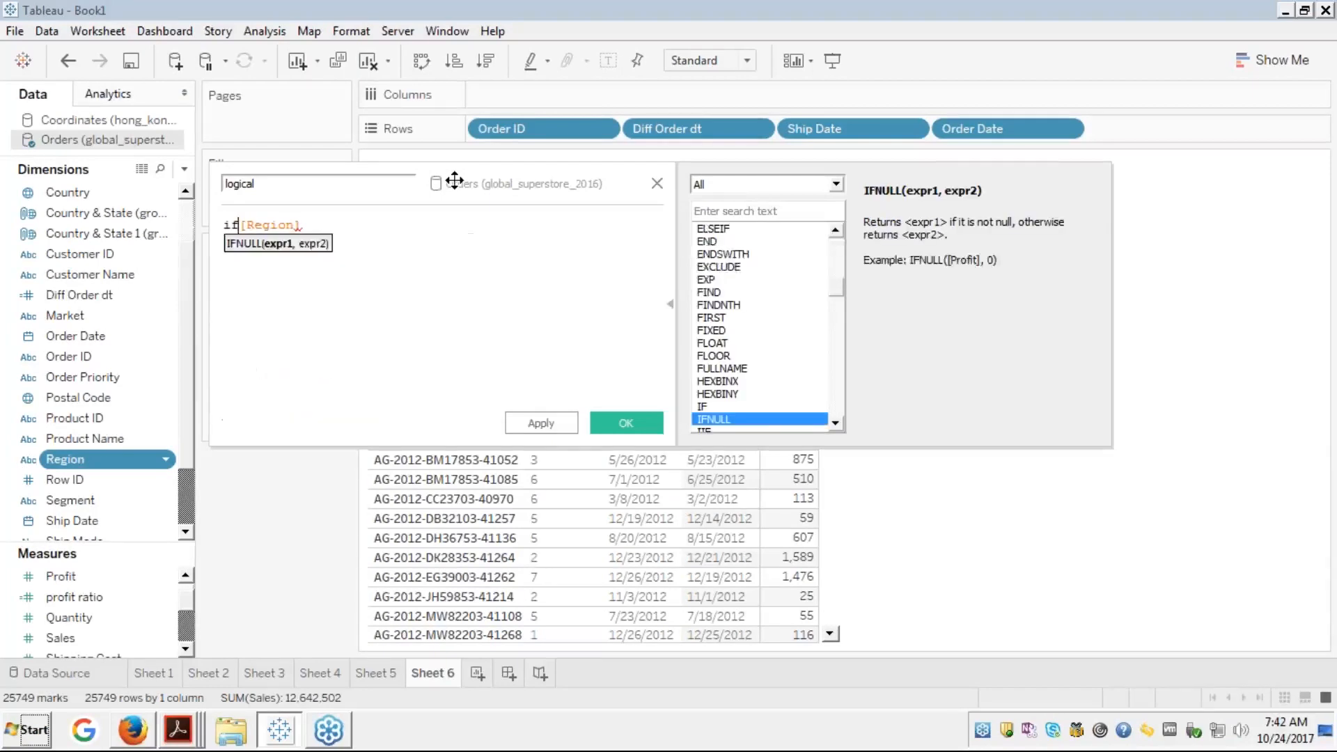
Replace Region with the Sales field as the first argument of IFNULL
key(Delete)
key(Delete)
key(Delete)
key(Delete)
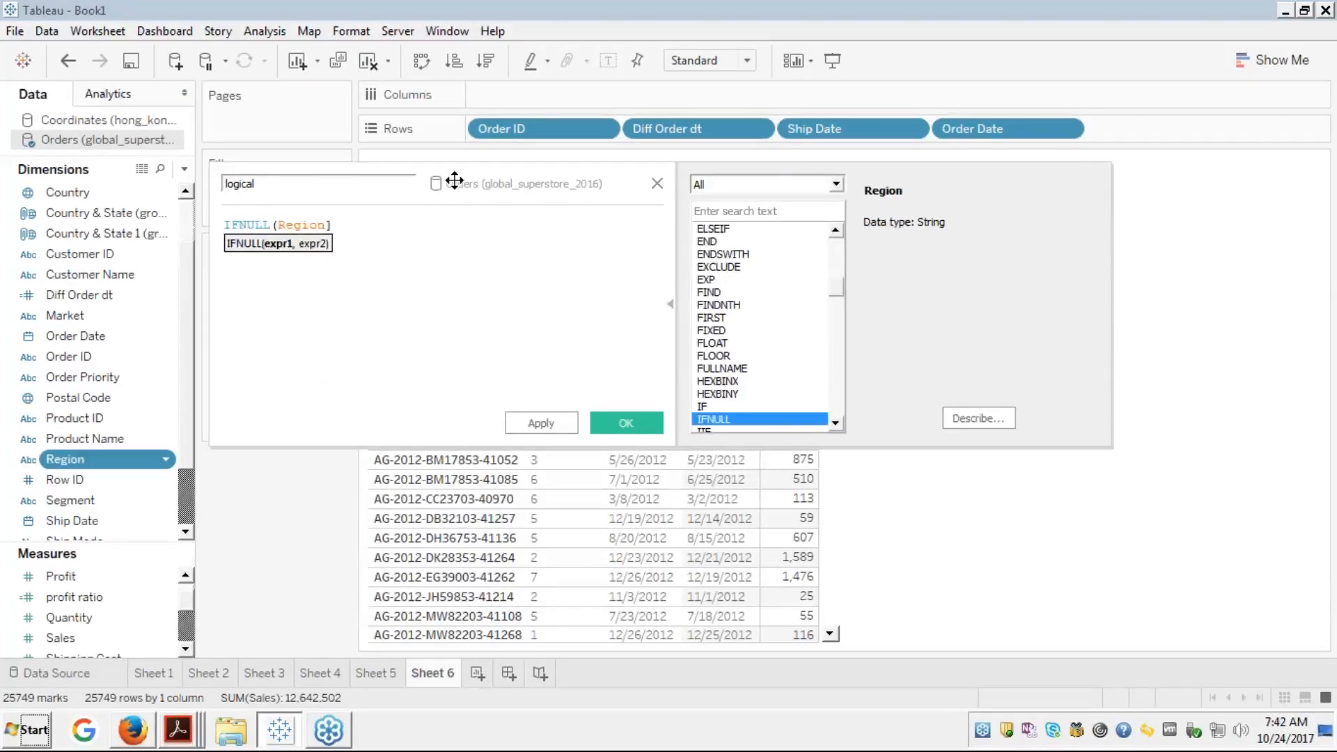
key(Delete)
key(Delete)
key(Delete)
key(Delete)
key(Delete)
key(Delete)
text(sales)
key(Return)
Add 'n/a' as the second argument of IFNULL and close the parenthesis
text(,')
text(')
key(Left)
text(n/a')
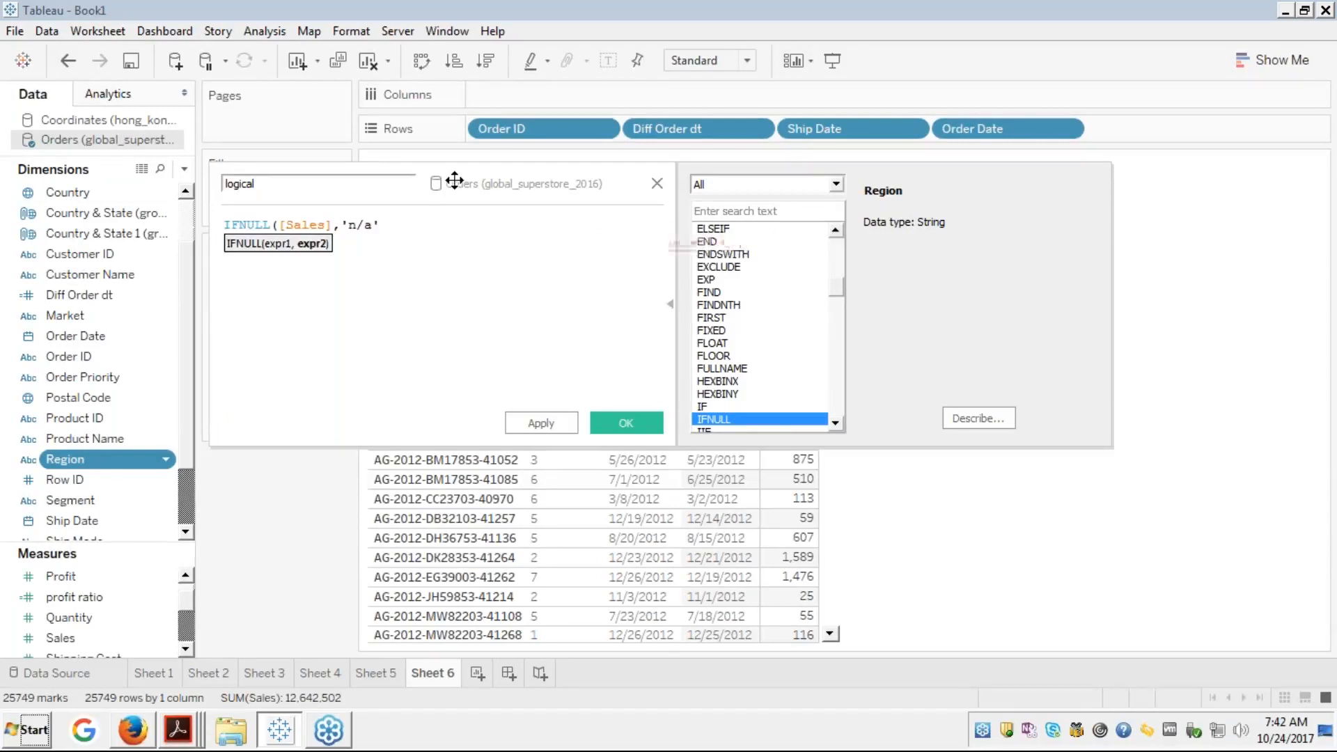
text())
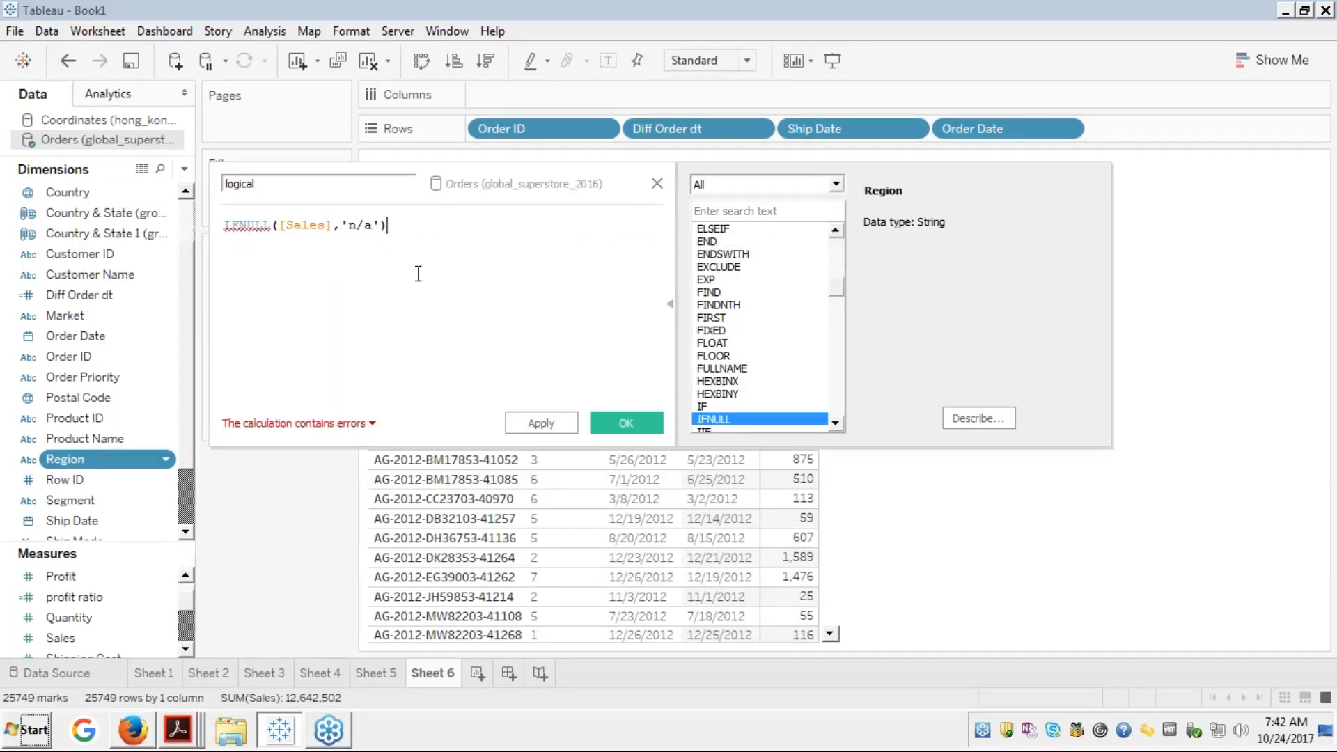
Check the IFNULL error and replace Sales with the Region field, making the formula IFNULL([Region],'n/a')
mouse_move(239, 226)
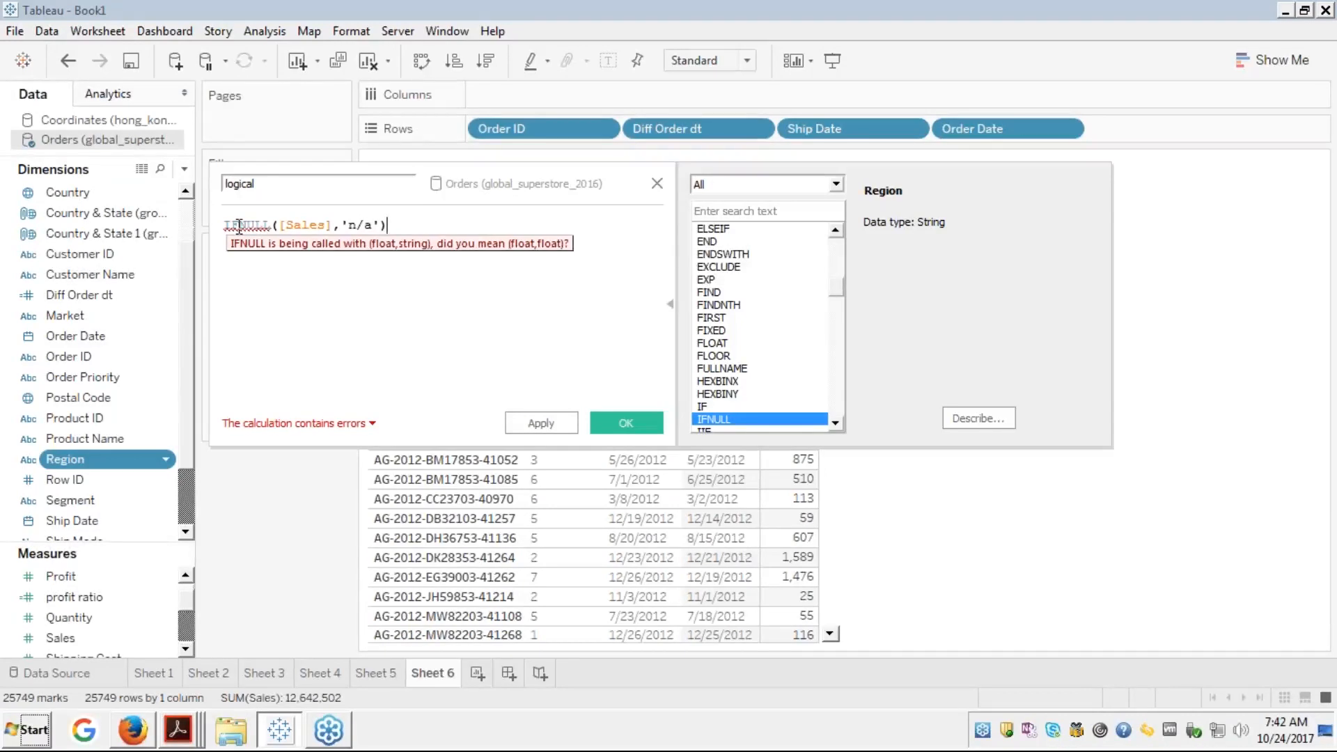
click(308, 229)
double_click(310, 223)
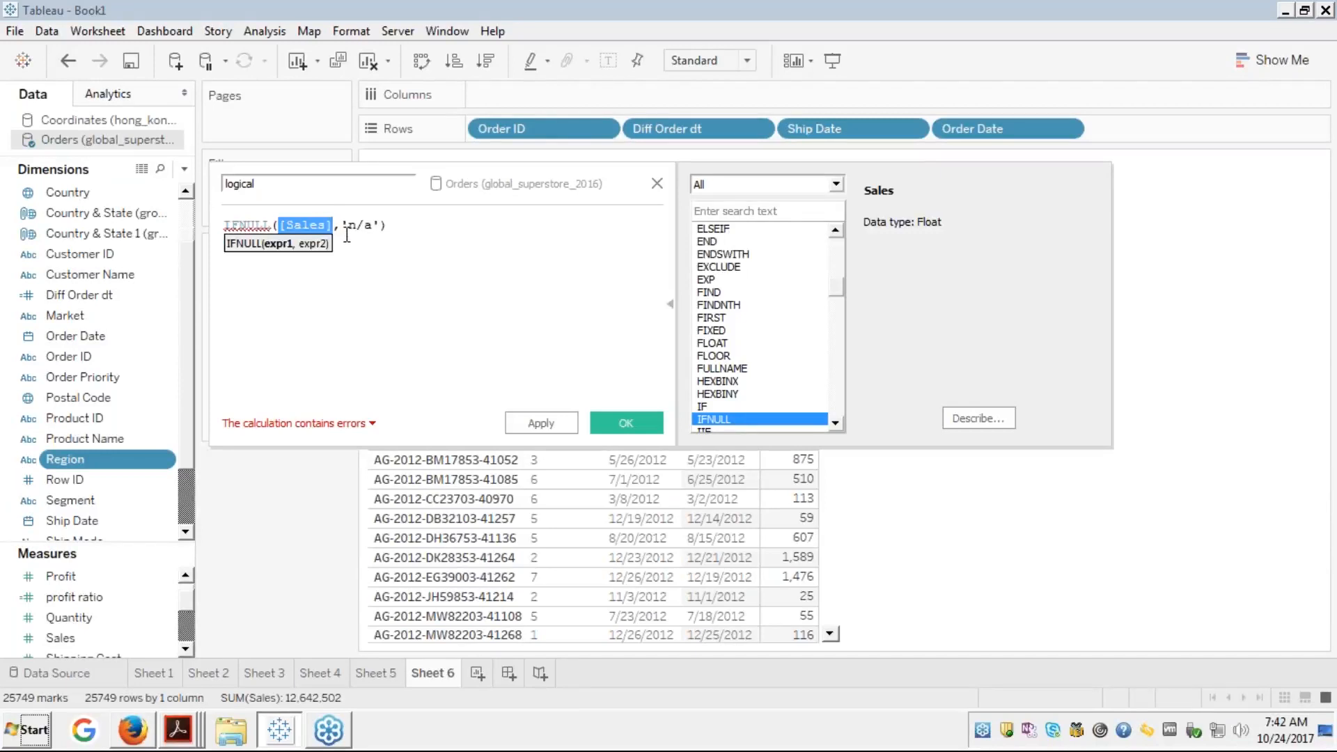
text(re)
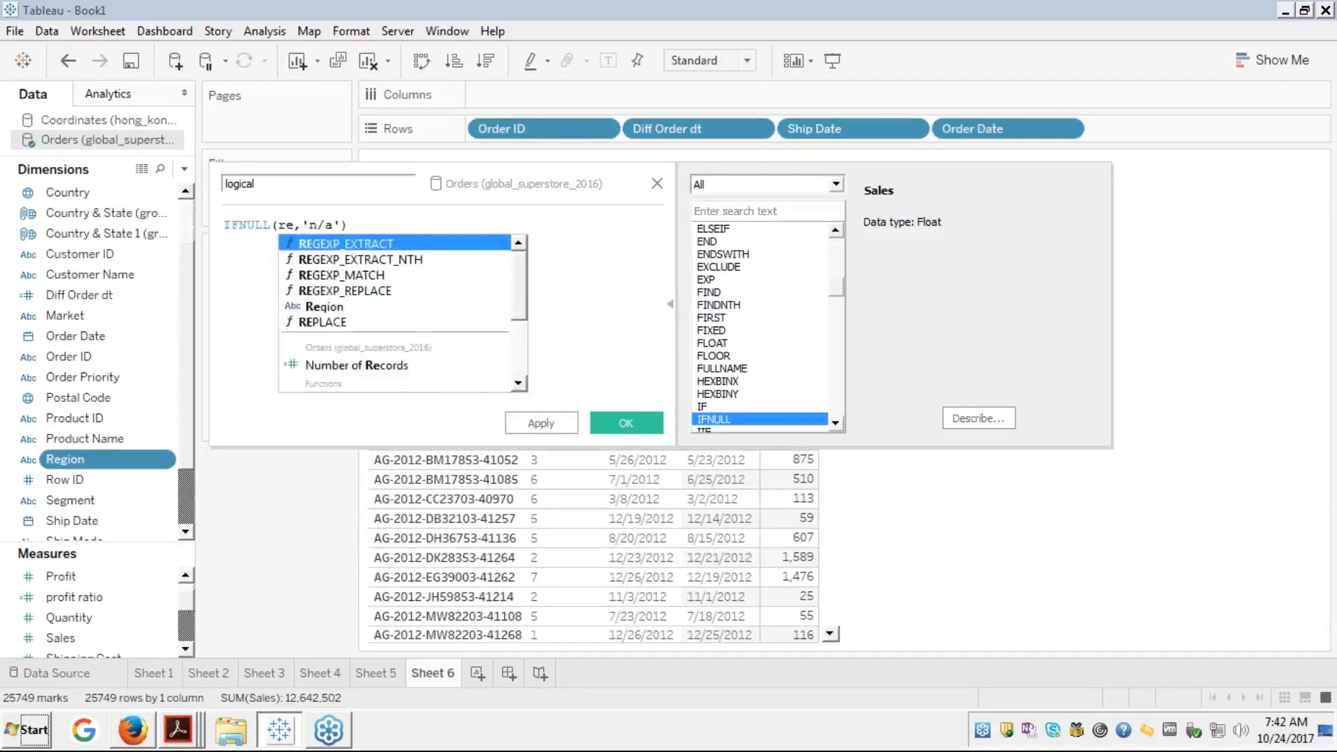
text(gio)
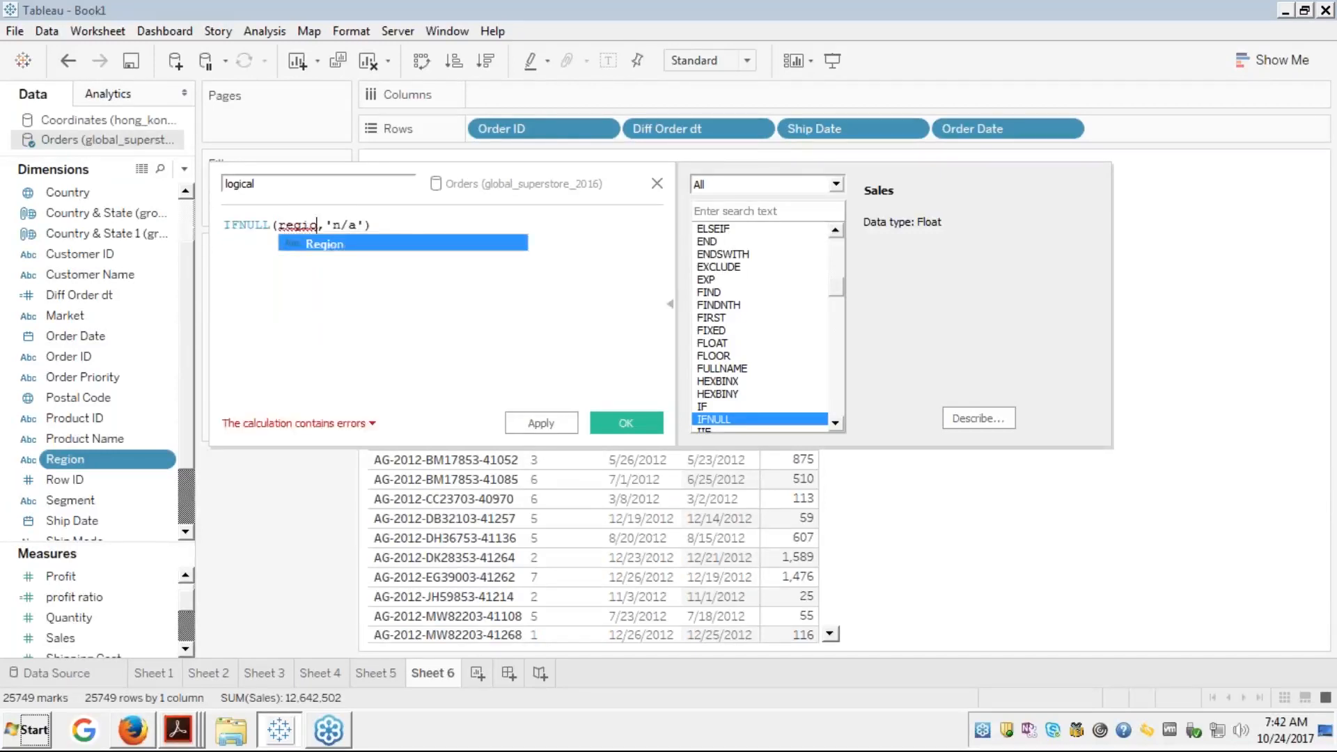
key(Return)
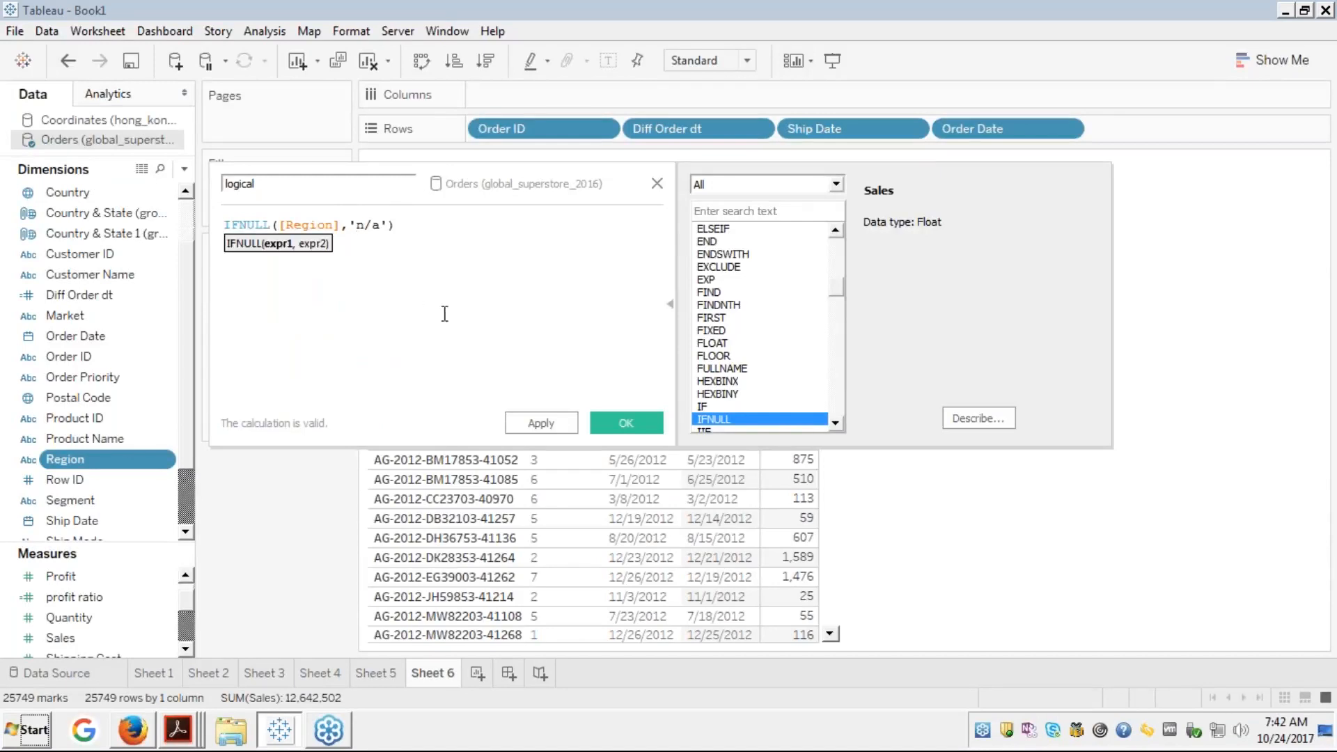
Clear the whole IFNULL formula from the logical calculation, leaving the calculation open
click(451, 304)
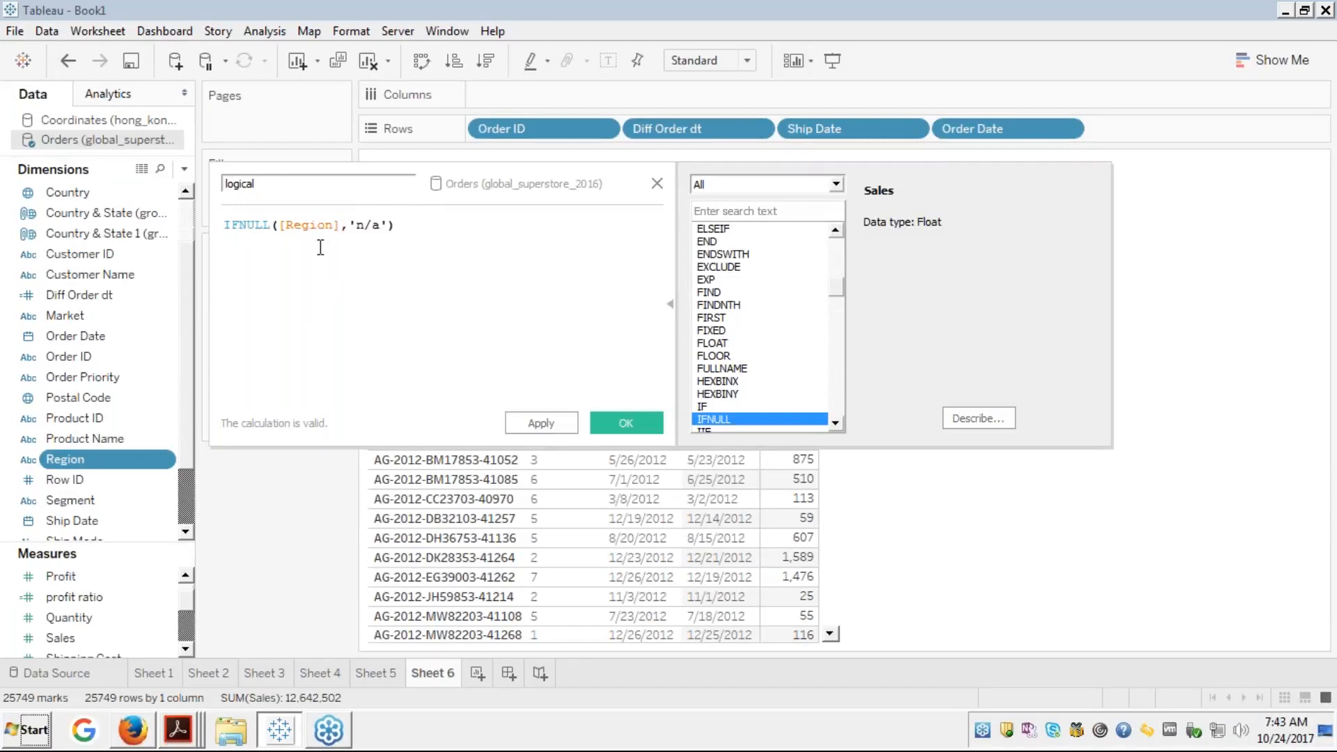
click(305, 226)
double_click(306, 227)
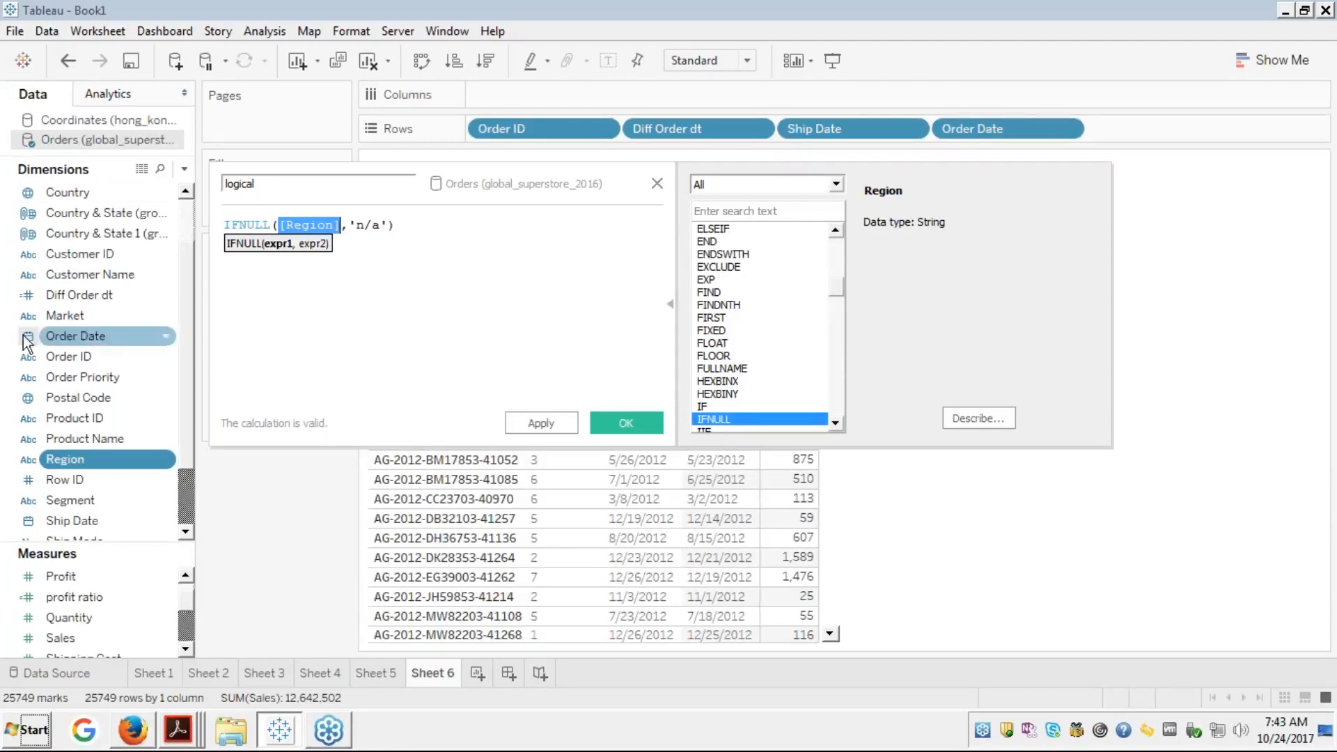
click(402, 256)
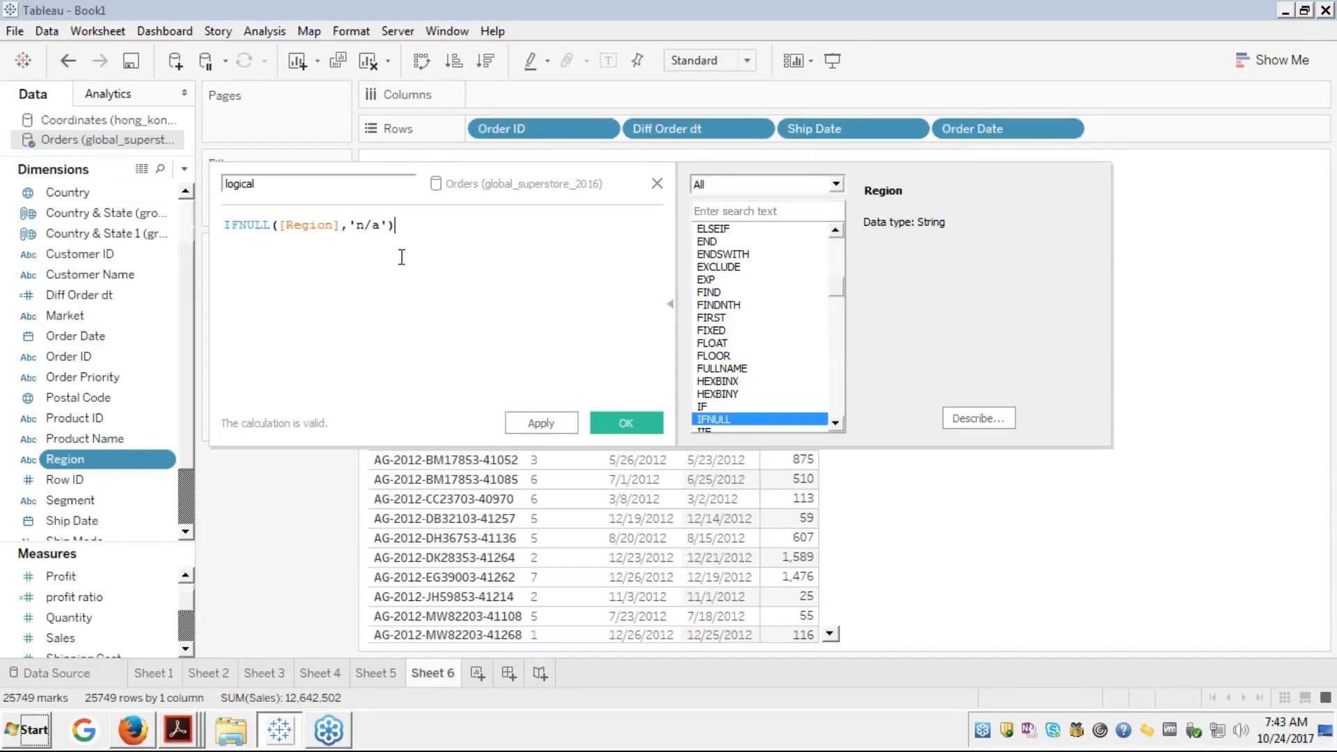
drag(395, 226, 387, 228)
key(ctrl+a)
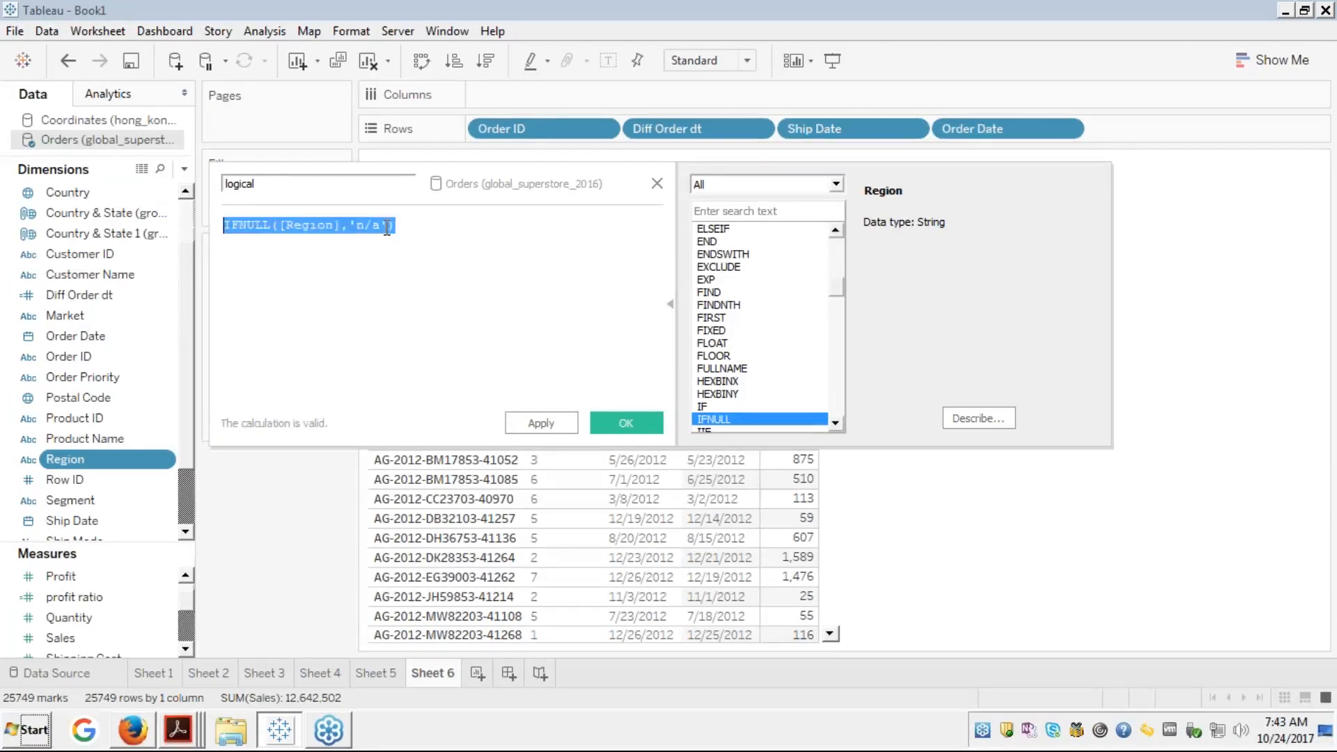
key(Delete)
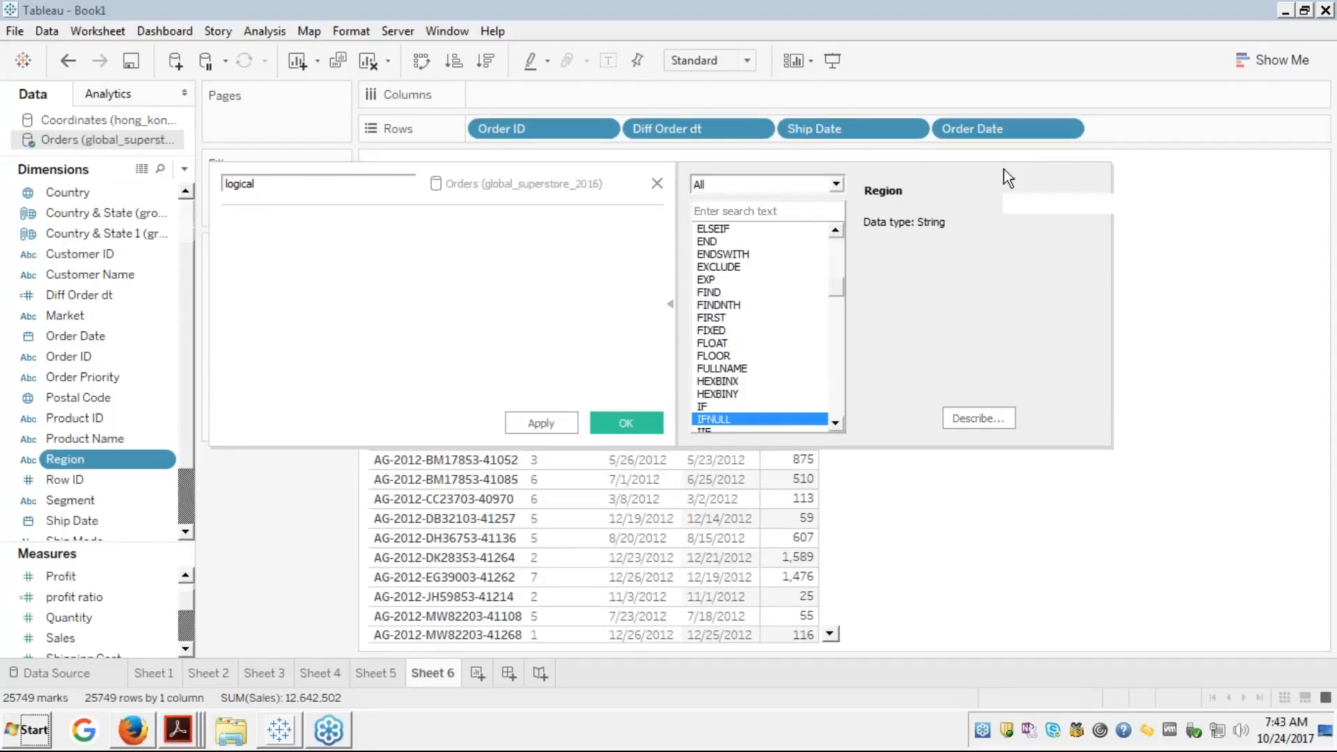
Switch to the Module 7 presentation in Firefox and read the ISDATE entry on the Logical Functions slide in full screen
click(138, 732)
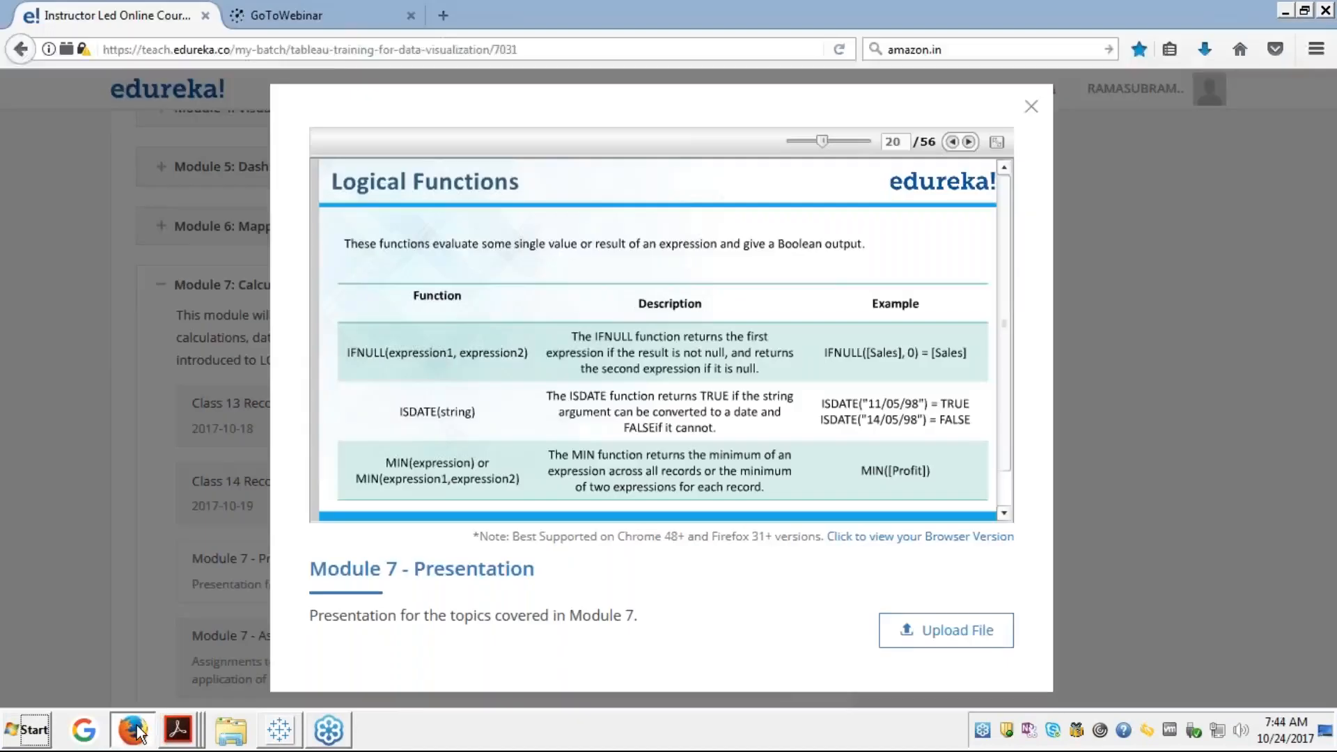
click(994, 141)
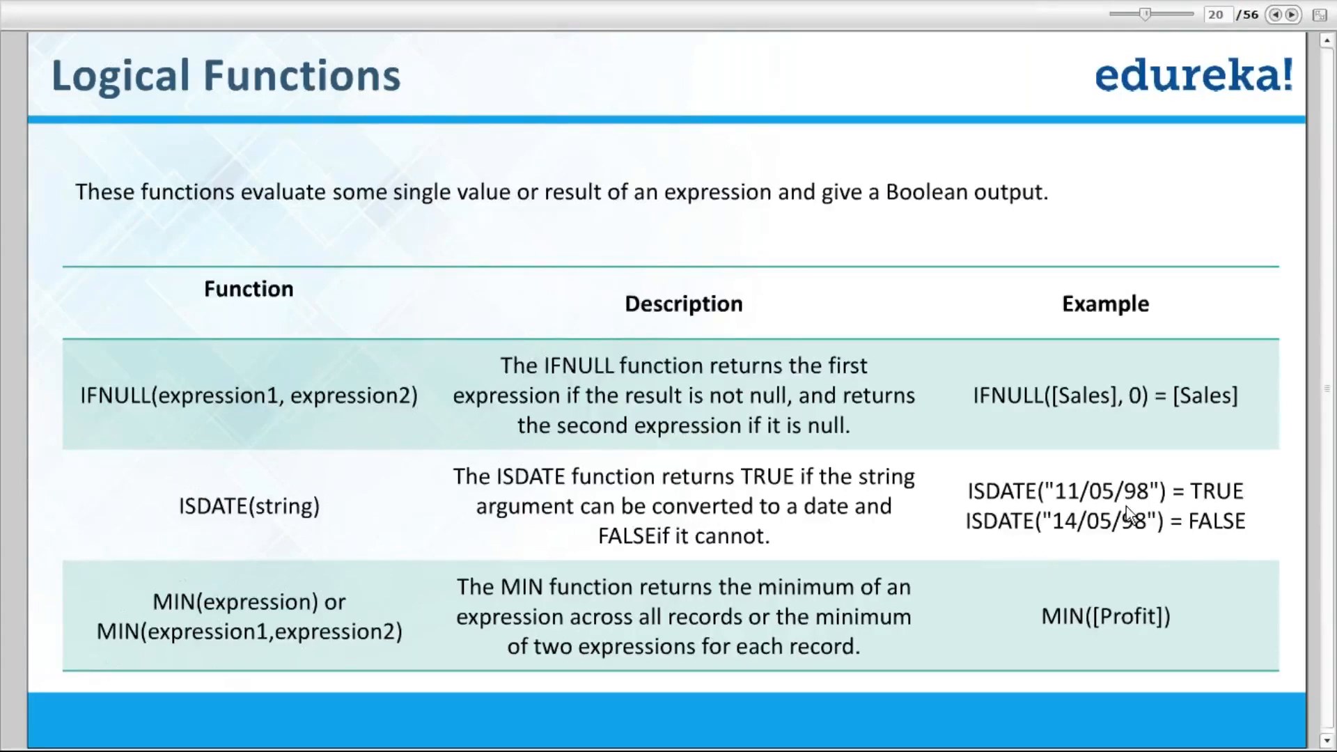
key(alt+Tab)
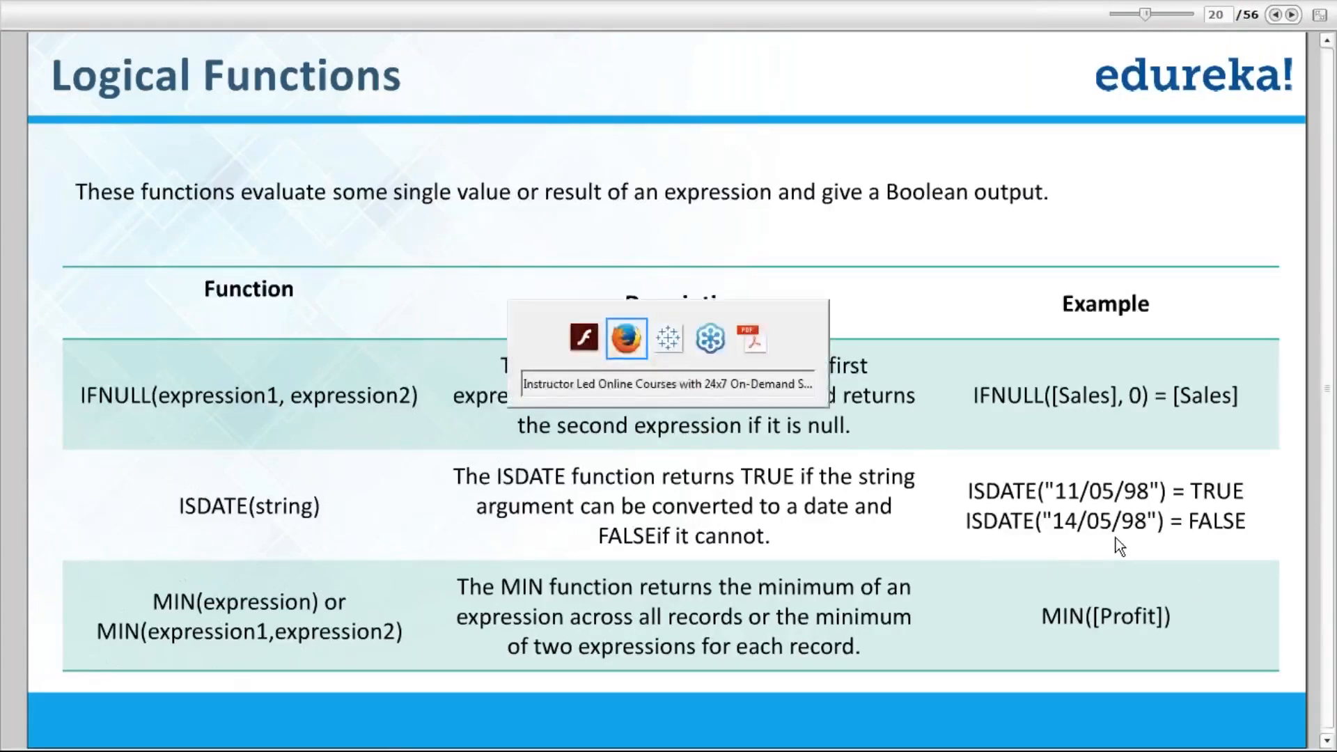
key(alt+Tab)
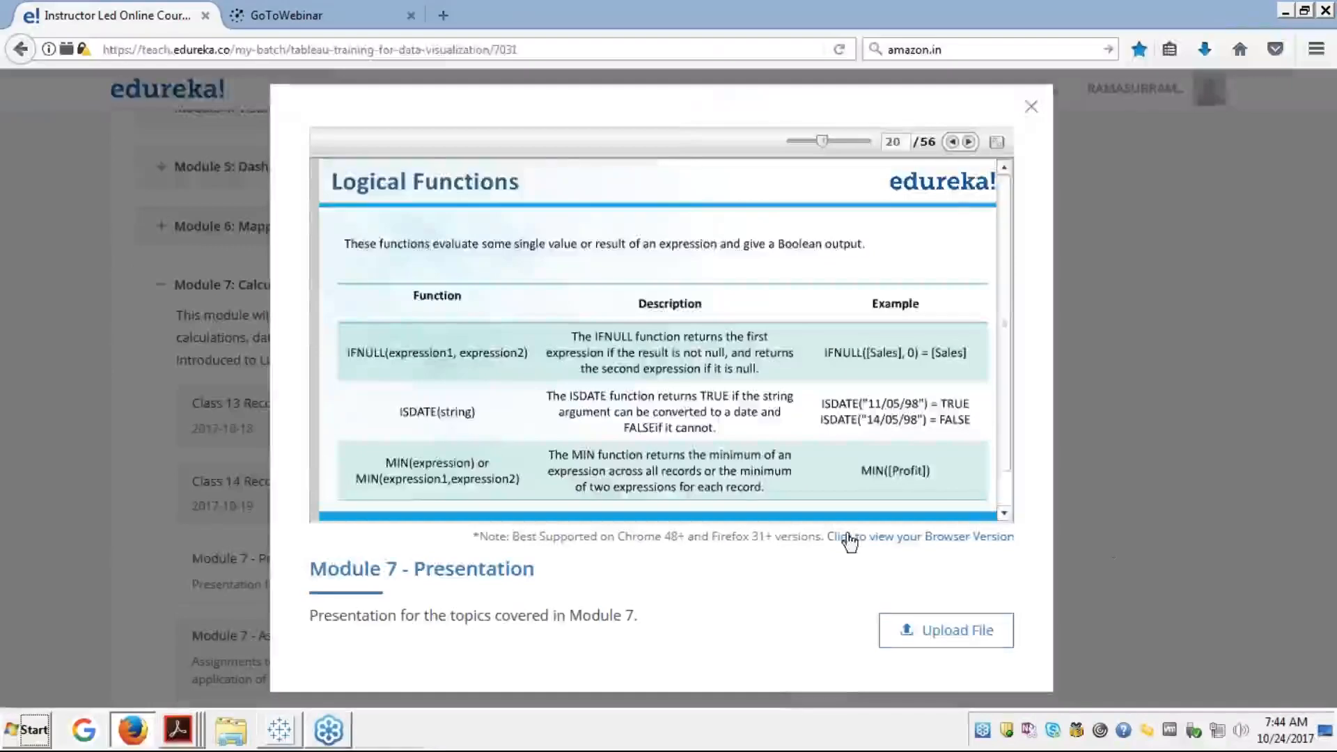
Return to Tableau and enter the formula ISDATE("14/05/98") in the logical calculation
click(278, 739)
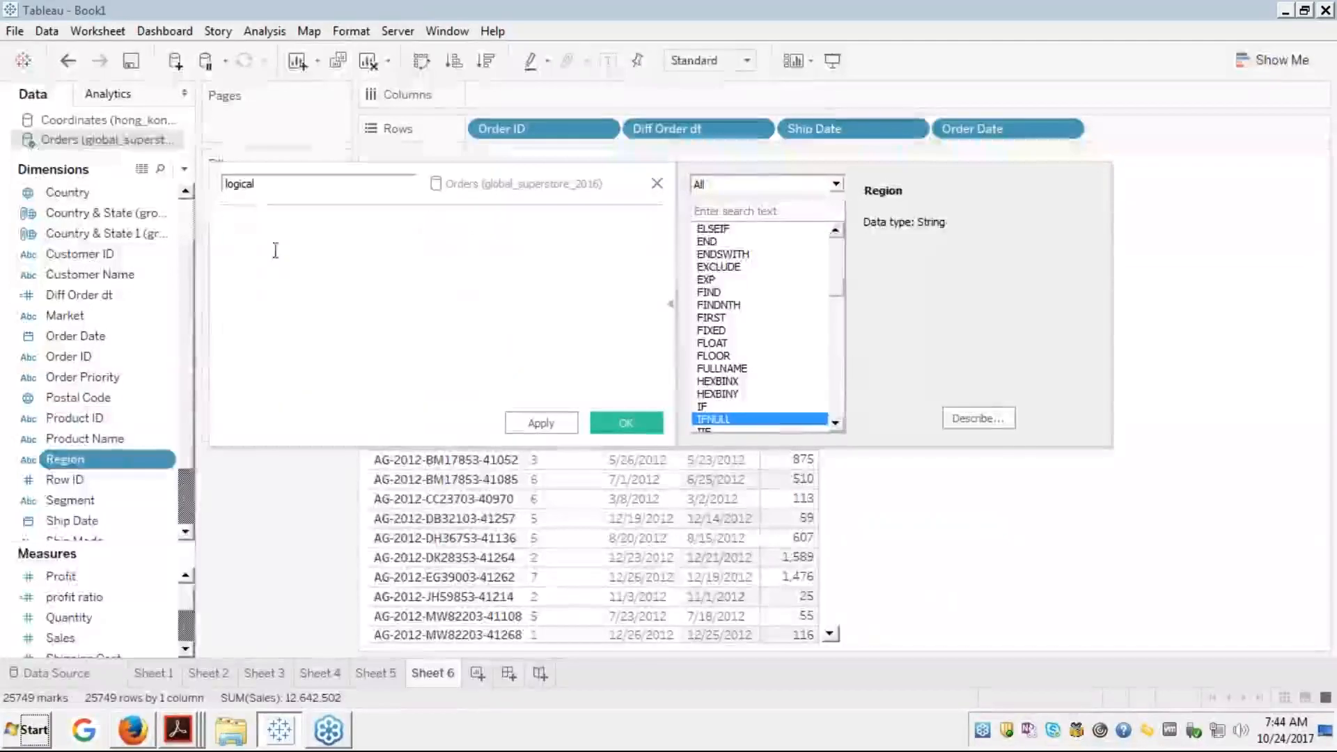
text(isda)
key(Return)
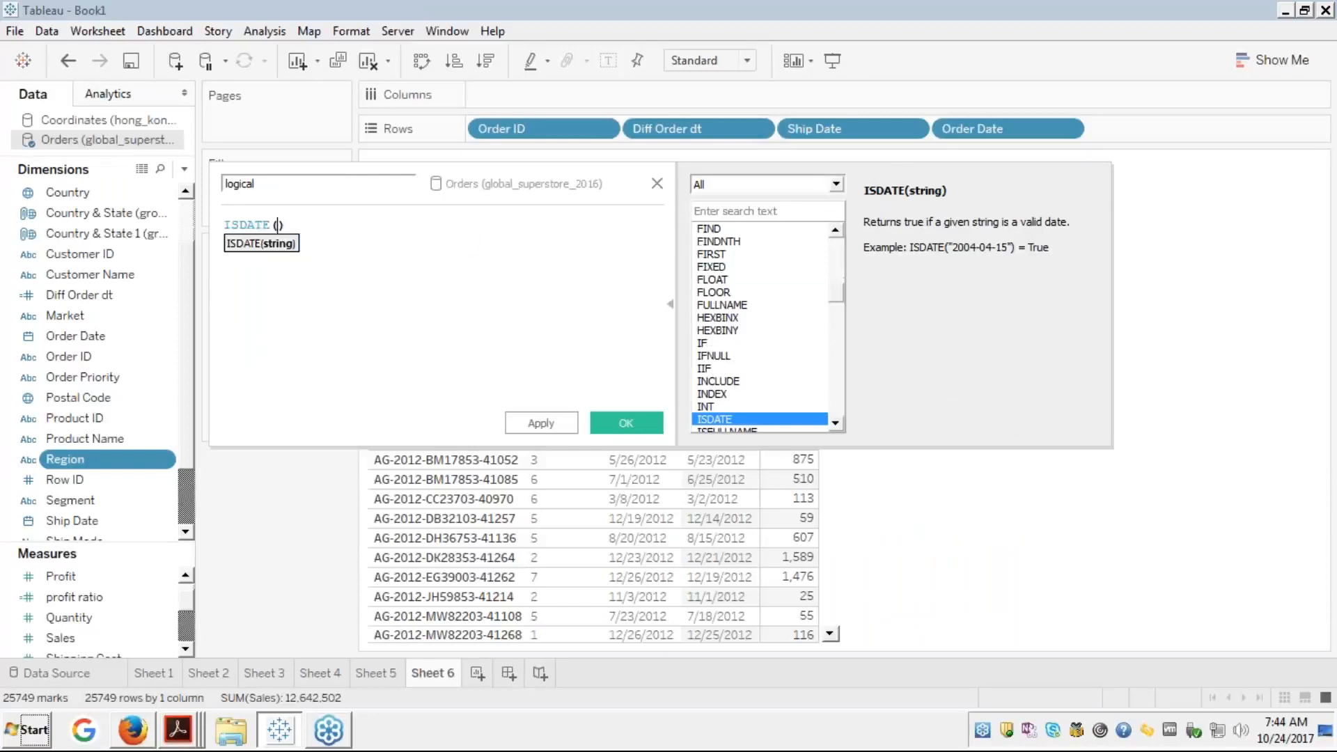
key(alt+Tab)
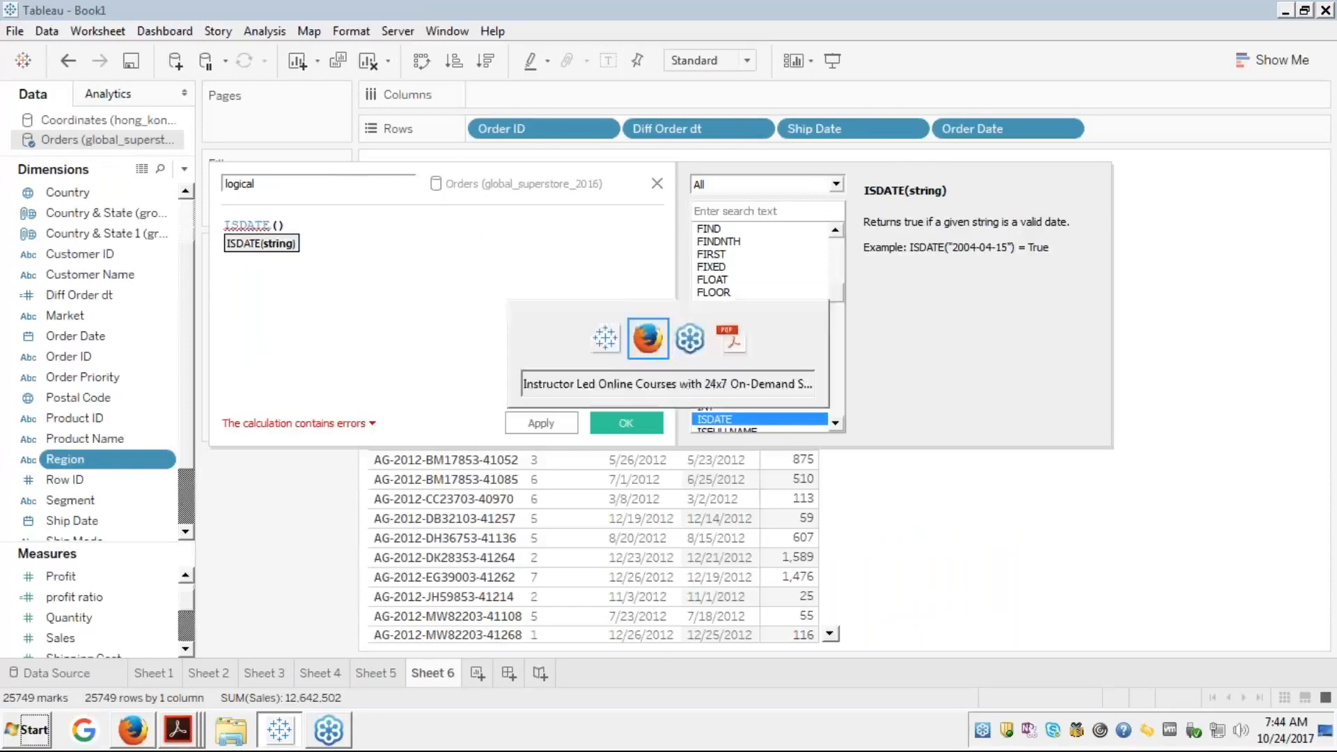
key(alt+Tab)
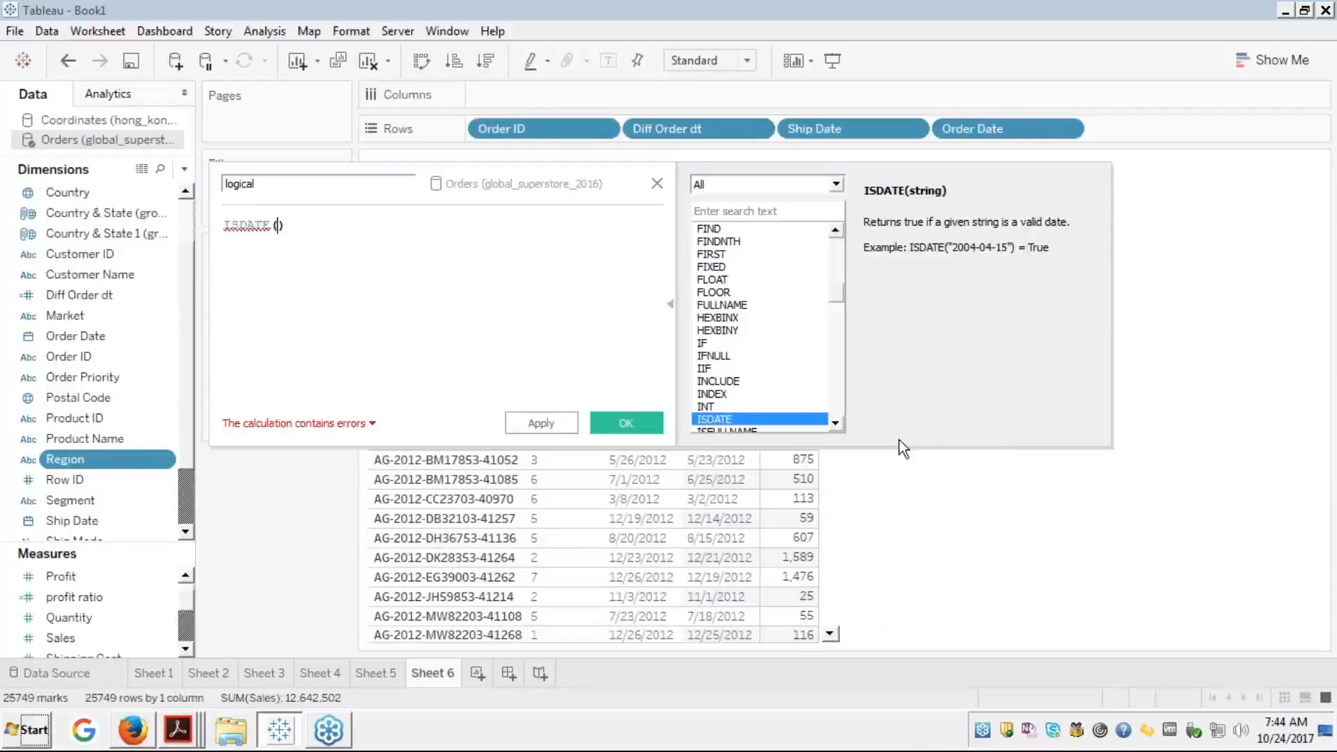
text("")
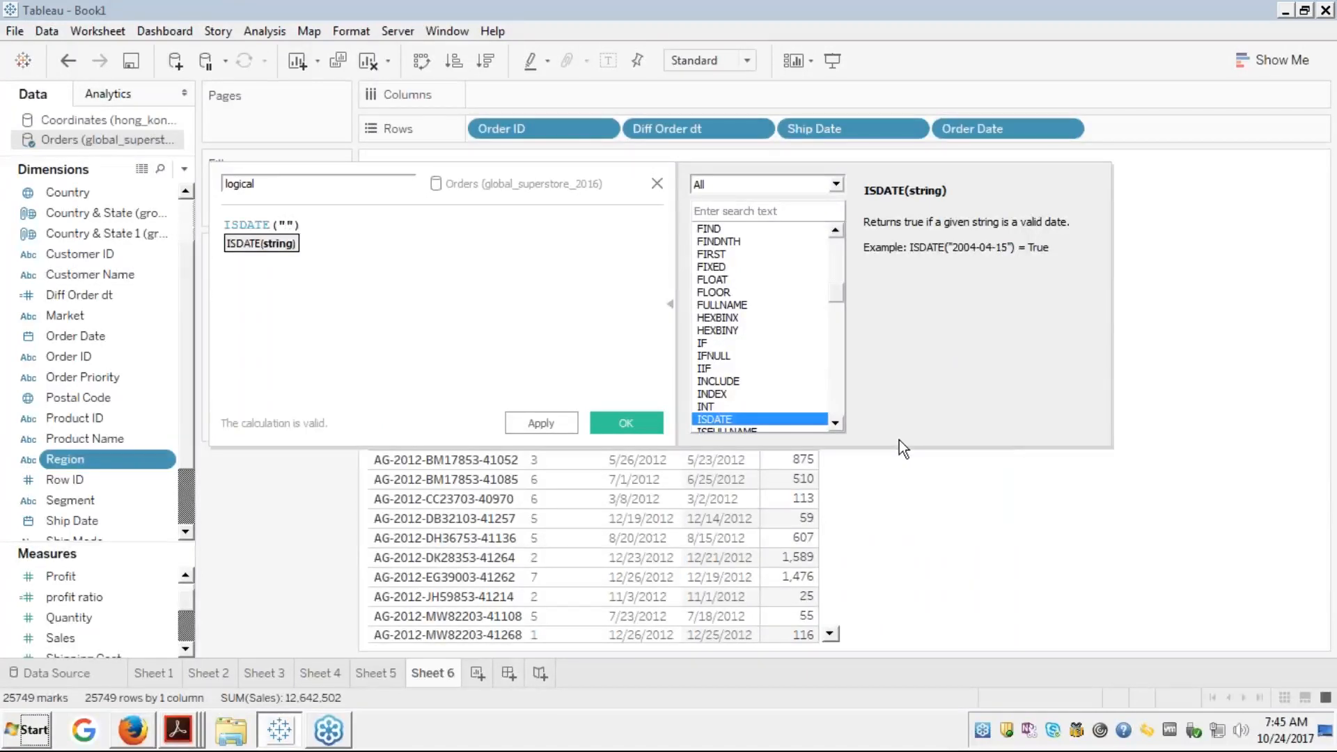
text(14/05)
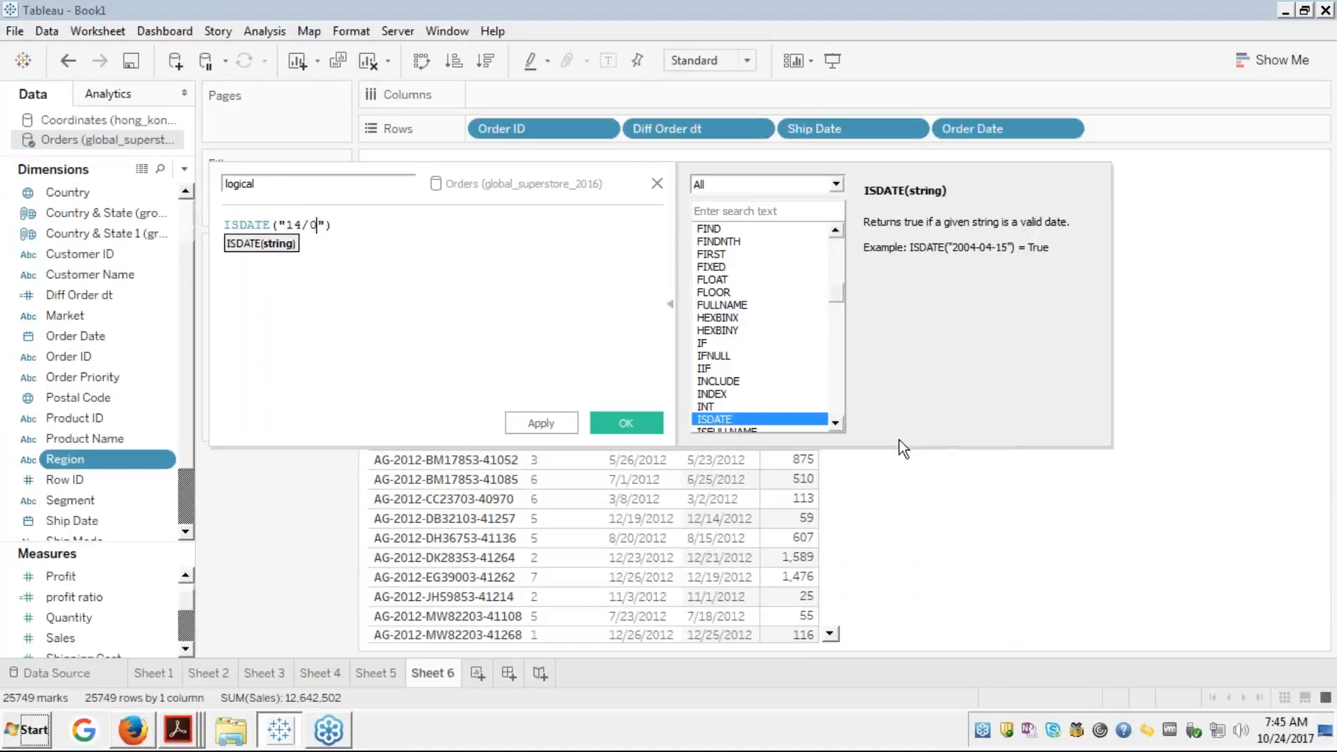
text(/98)
key(Right)
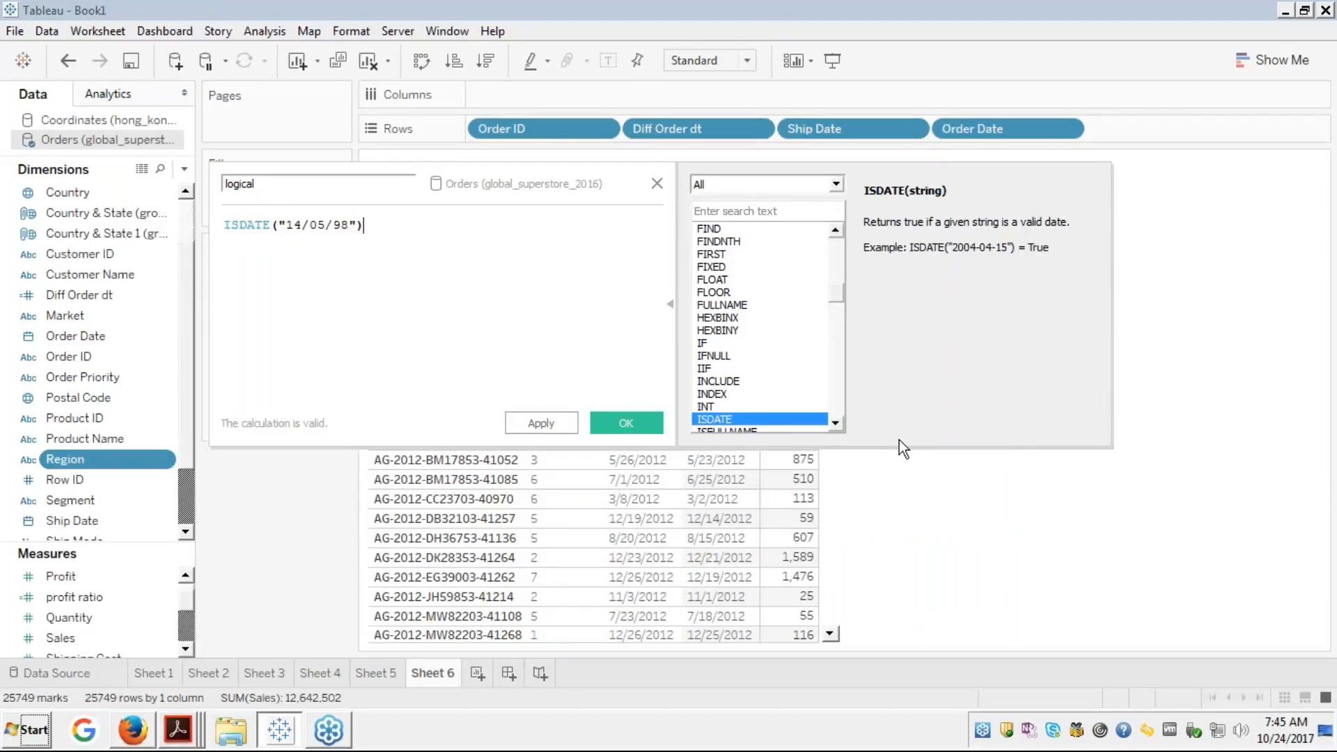
Compare the ISDATE formula with the Logical Functions slide in Firefox and enlarge the slide to full screen
key(alt+Tab)
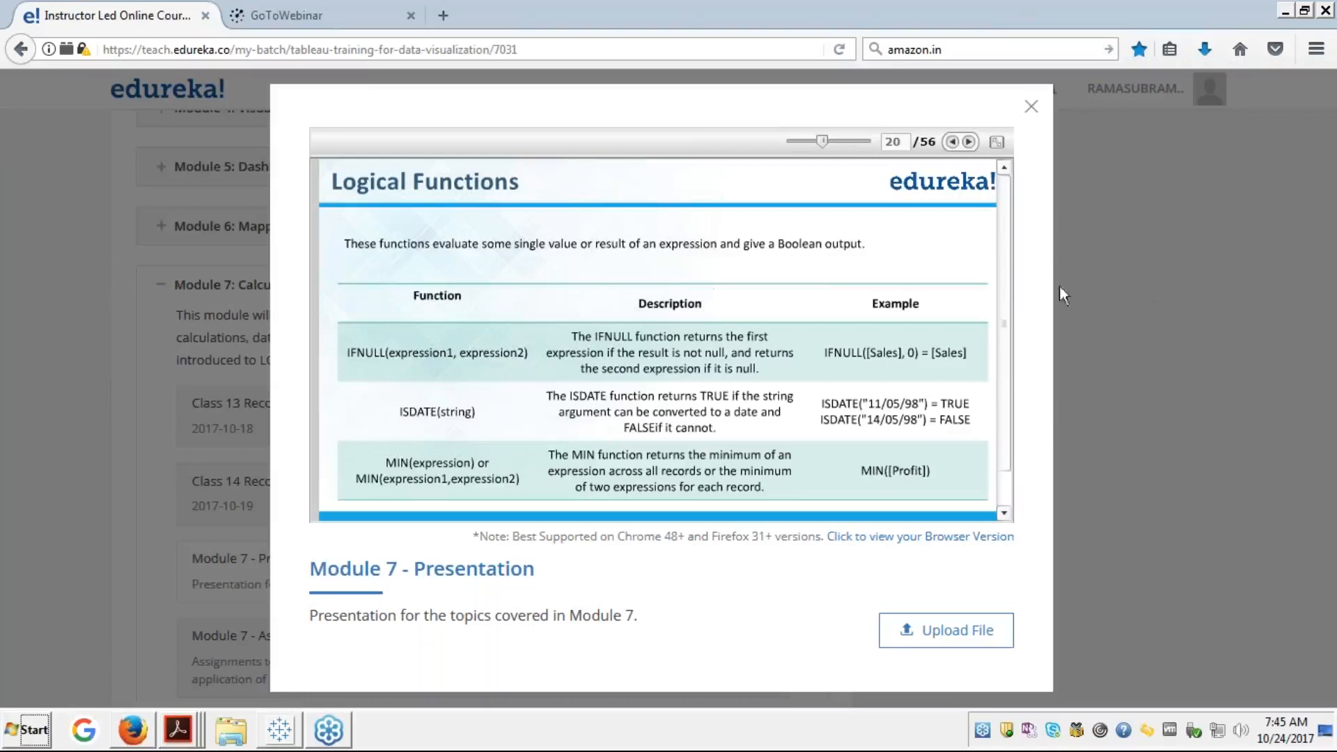
click(357, 254)
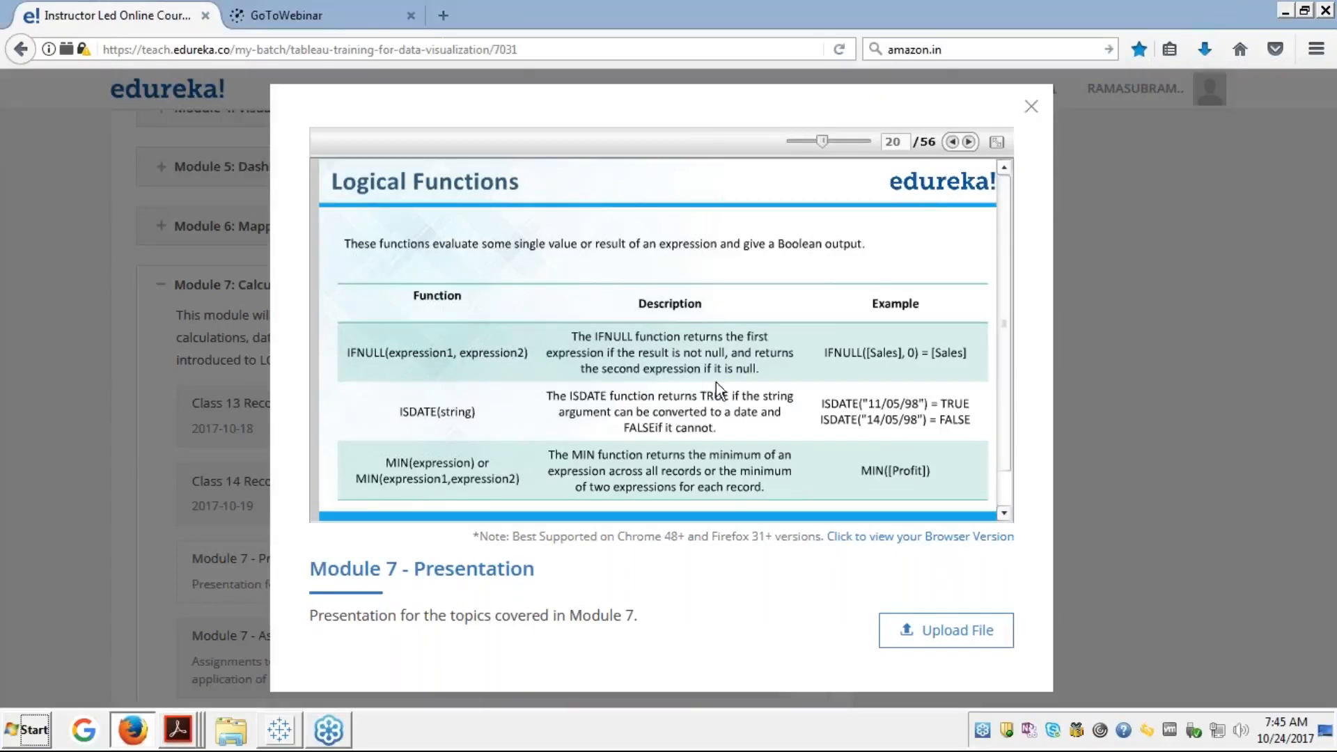
key(alt+Tab)
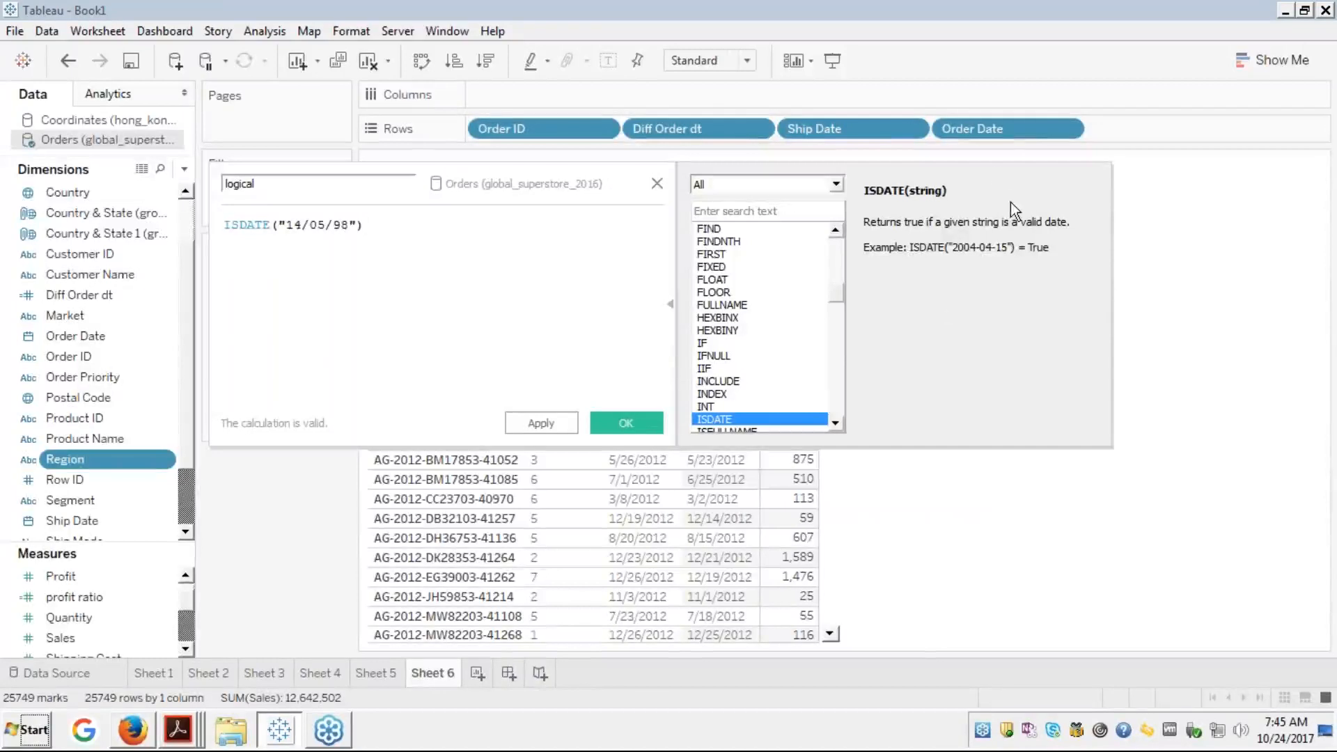
click(297, 224)
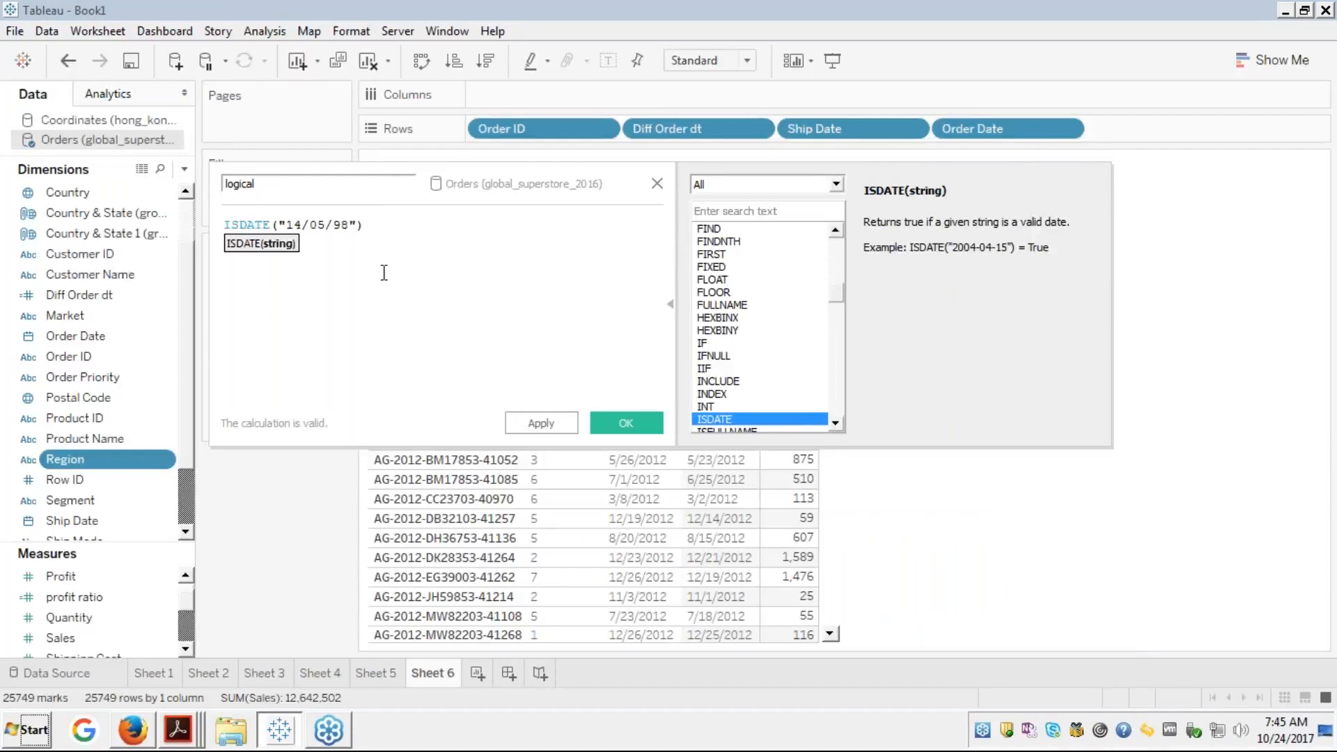
key(alt+Tab)
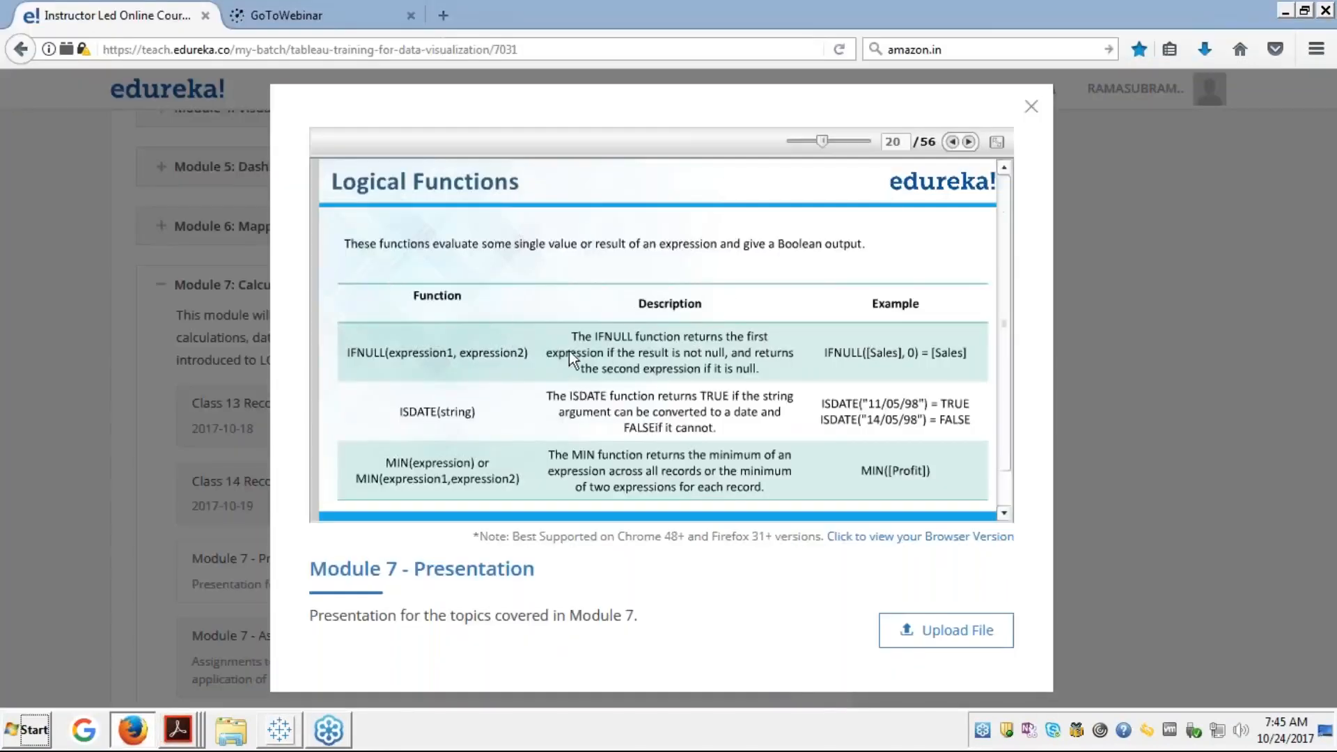
click(997, 142)
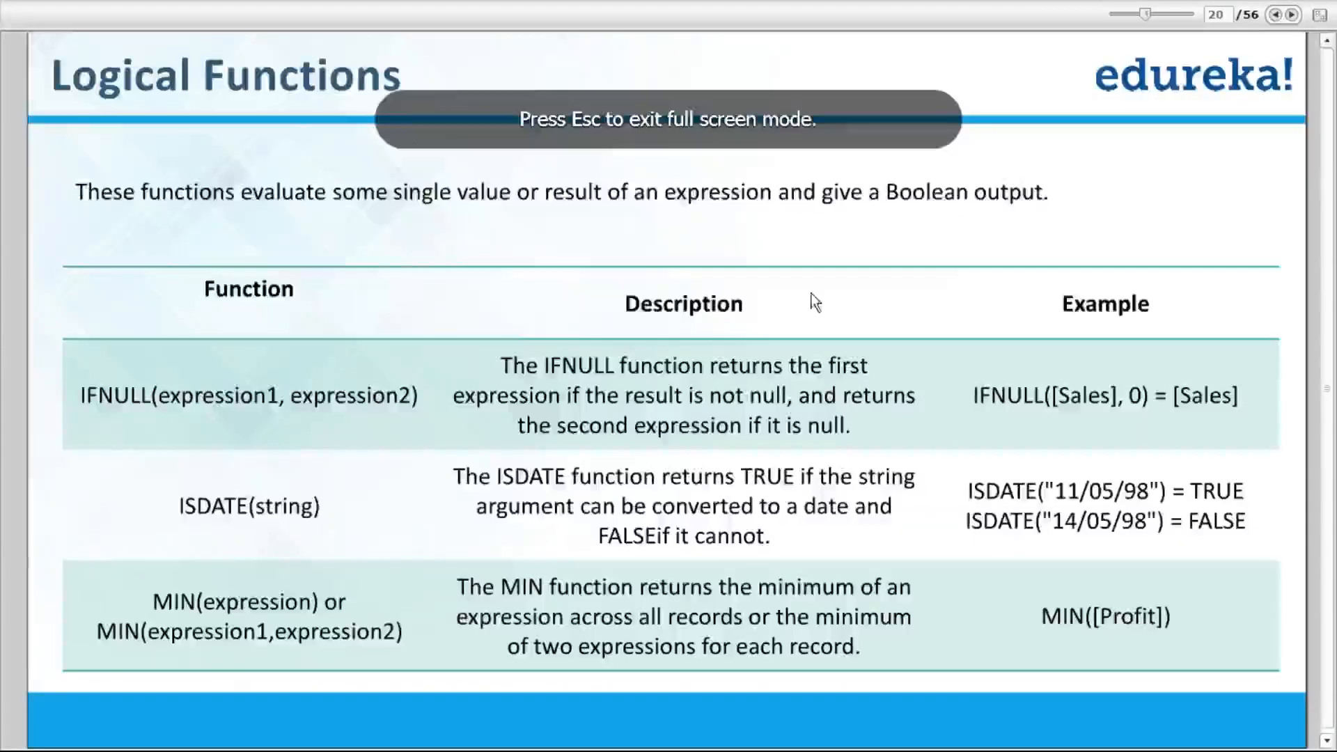
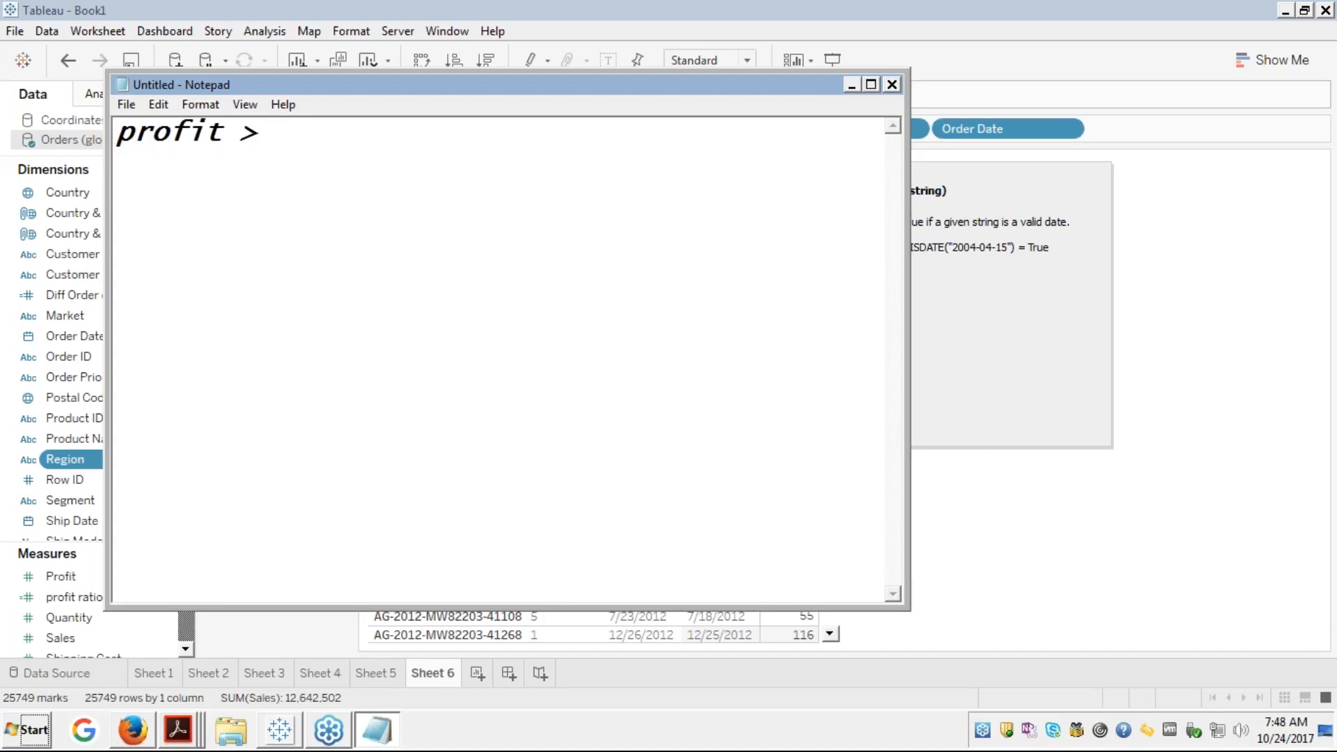
Complete the first Notepad line as "profit >20000 - high profit" and start a new line
text(0 - high p)
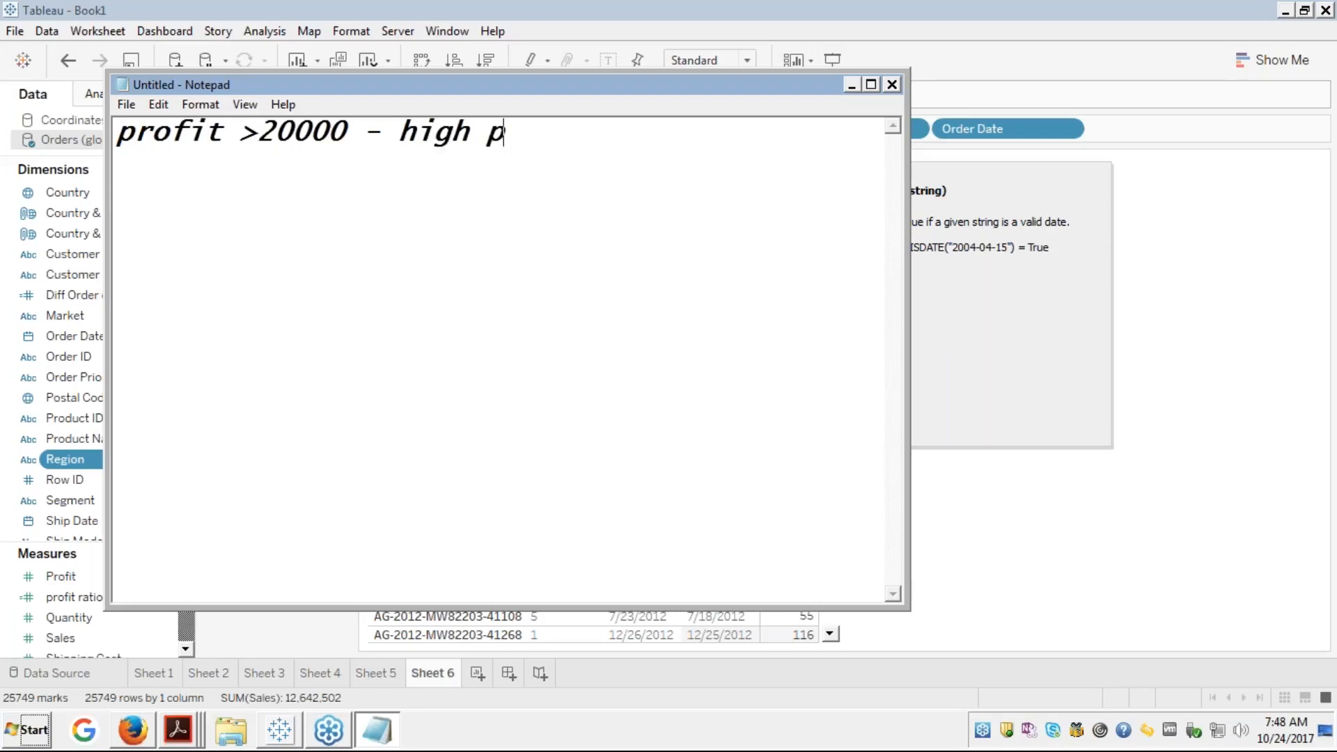
text(rofit)
key(Return)
Copy the condition "profit >20000" from the first line onto the second line, keeping the first line intact
key(Up)
key(shift+Right)
key(shift+Right)
key(shift+Right)
key(shift+Right)
key(shift+Right)
key(shift+Right)
key(shift+Right)
key(shift+Right)
key(shift+Right)
key(shift+Right)
key(shift+Right)
key(shift+Right)
key(shift+Right)
key(ctrl+c)
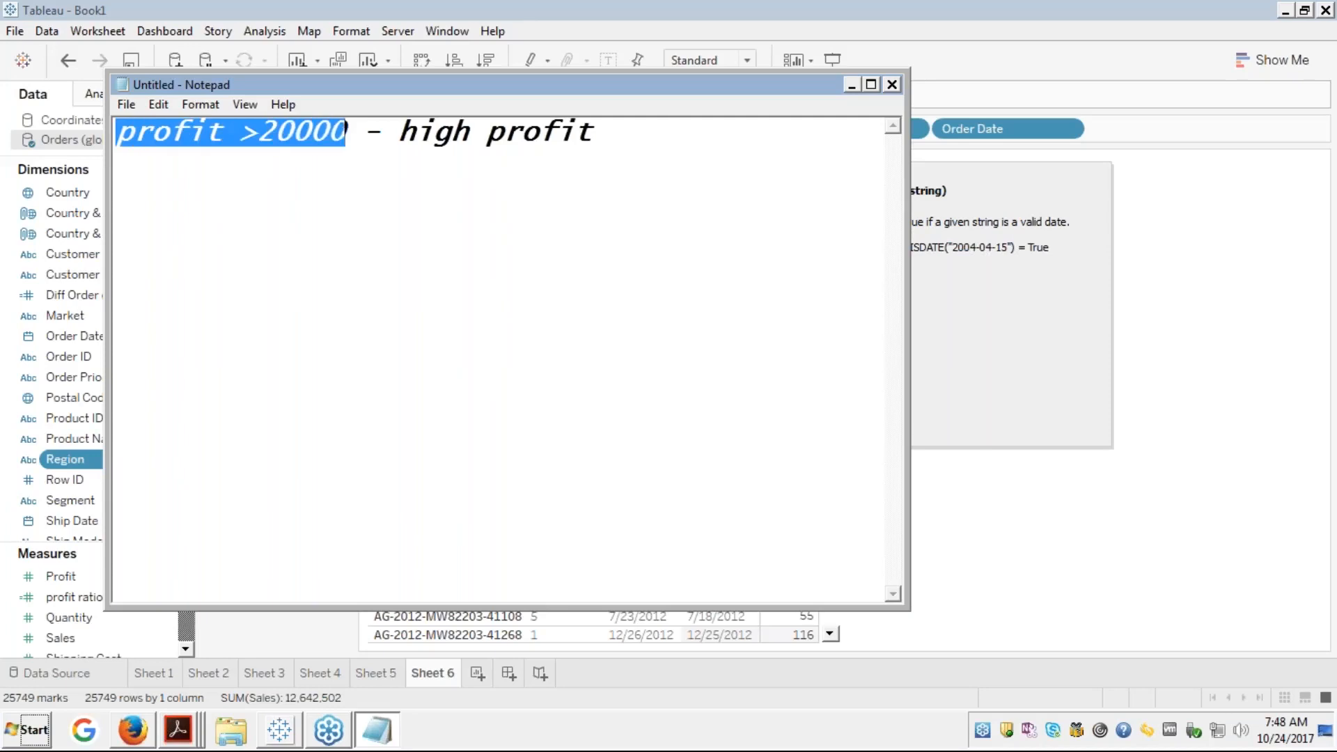
key(Delete)
key(Down)
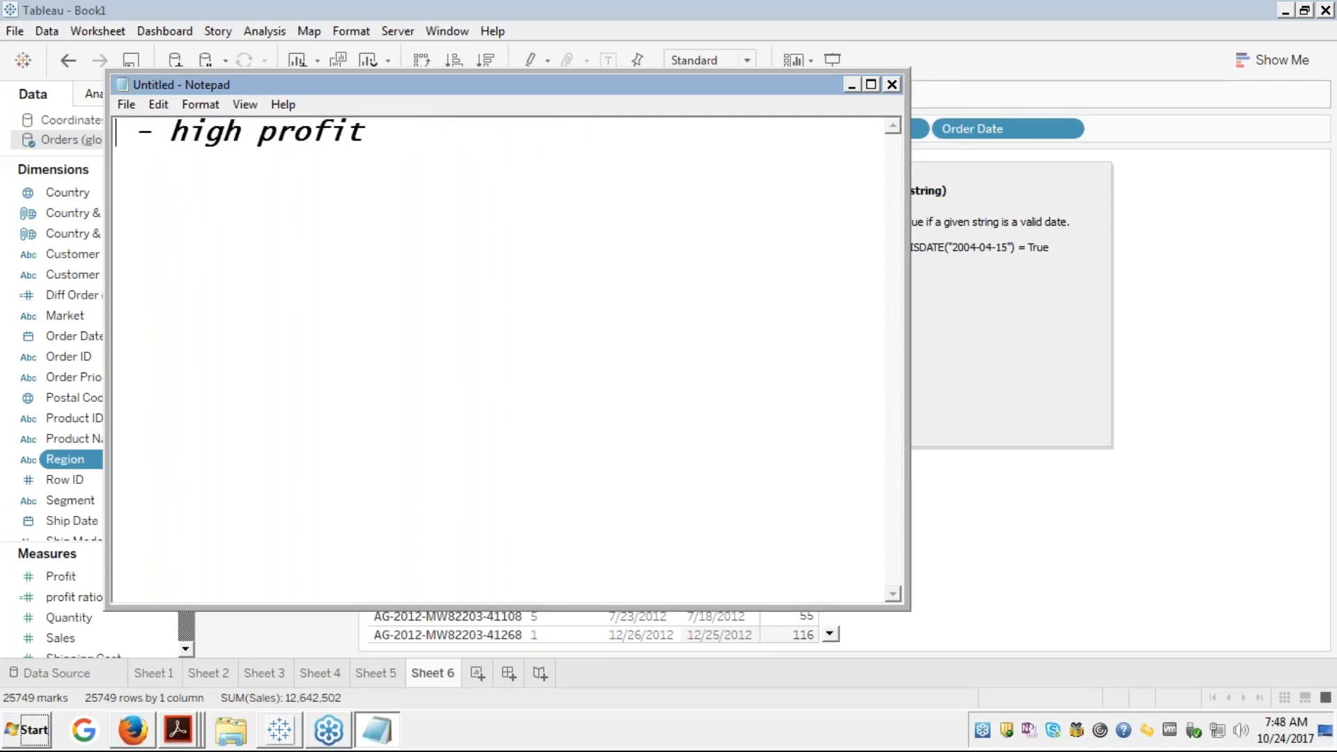
key(ctrl+z)
click(117, 160)
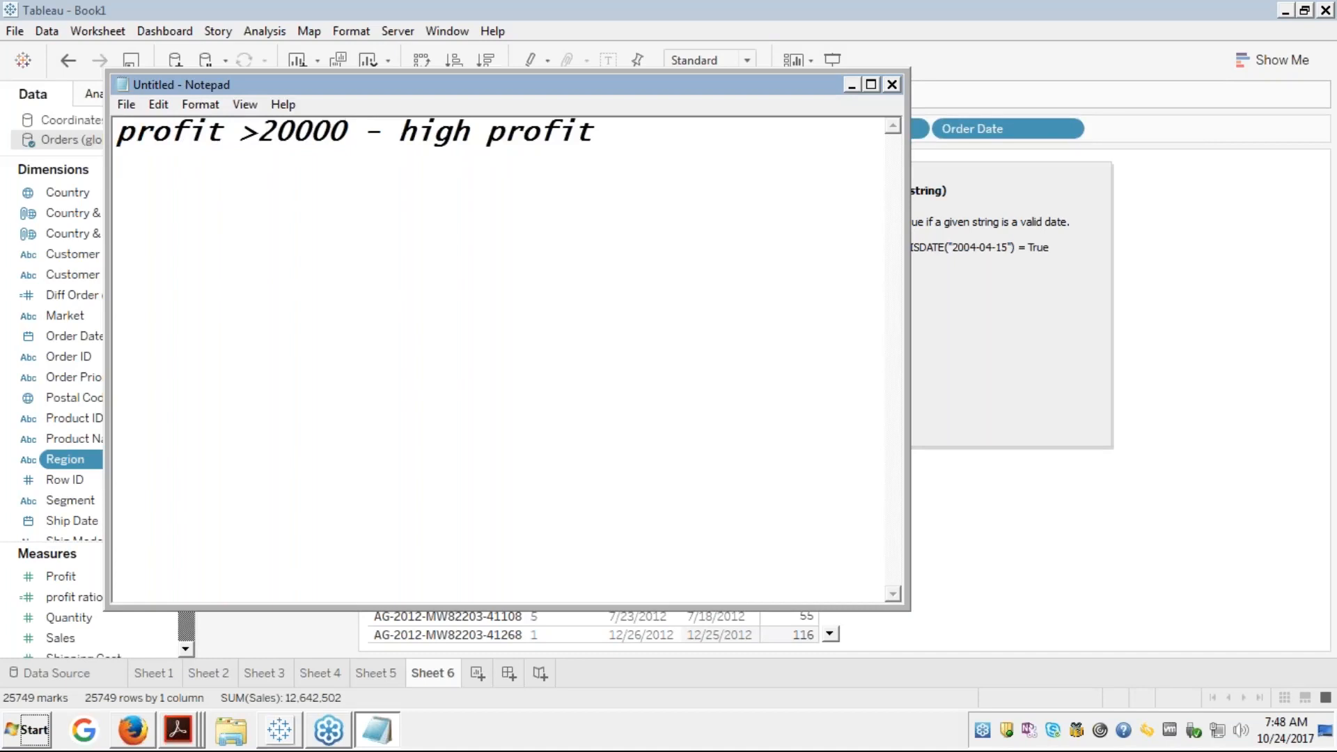
key(ctrl+v)
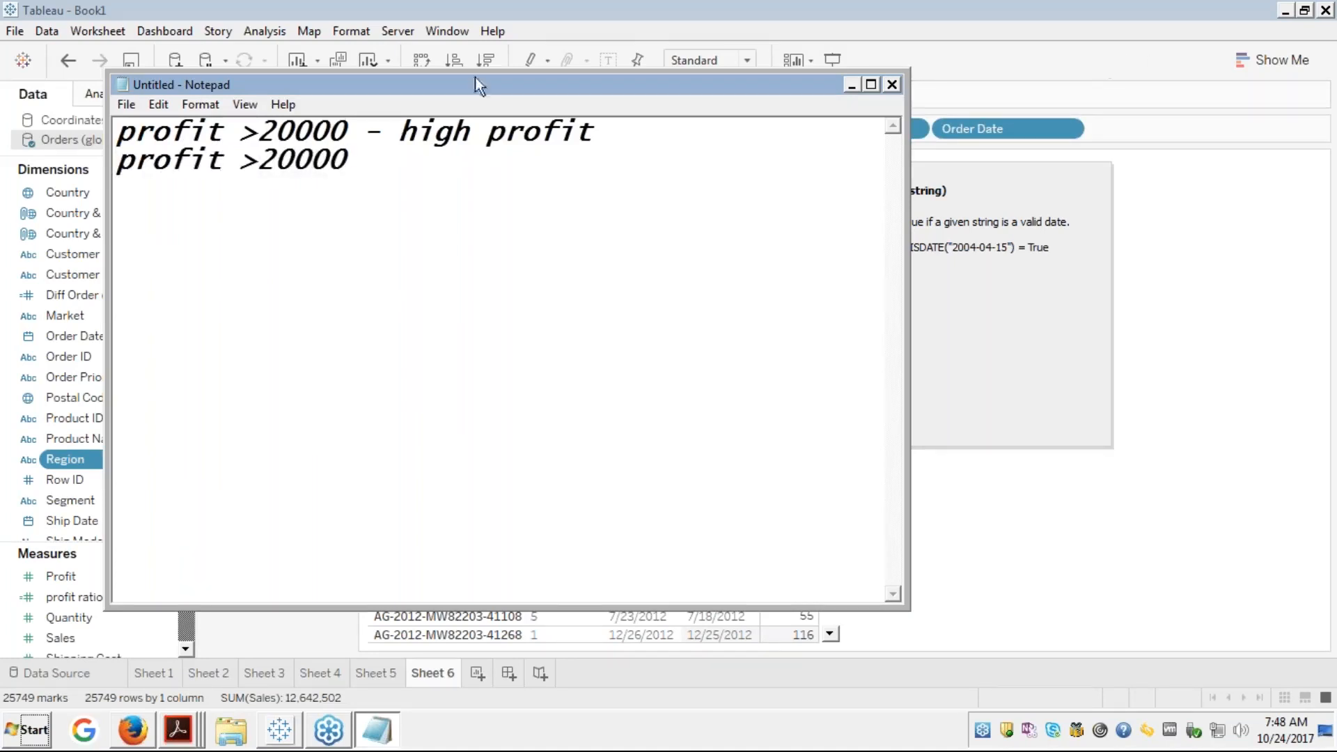
Change the second line to read "profit >100000 and profit <20000"
click(273, 159)
key(BackSpace)
text(10)
click(477, 197)
text(and)
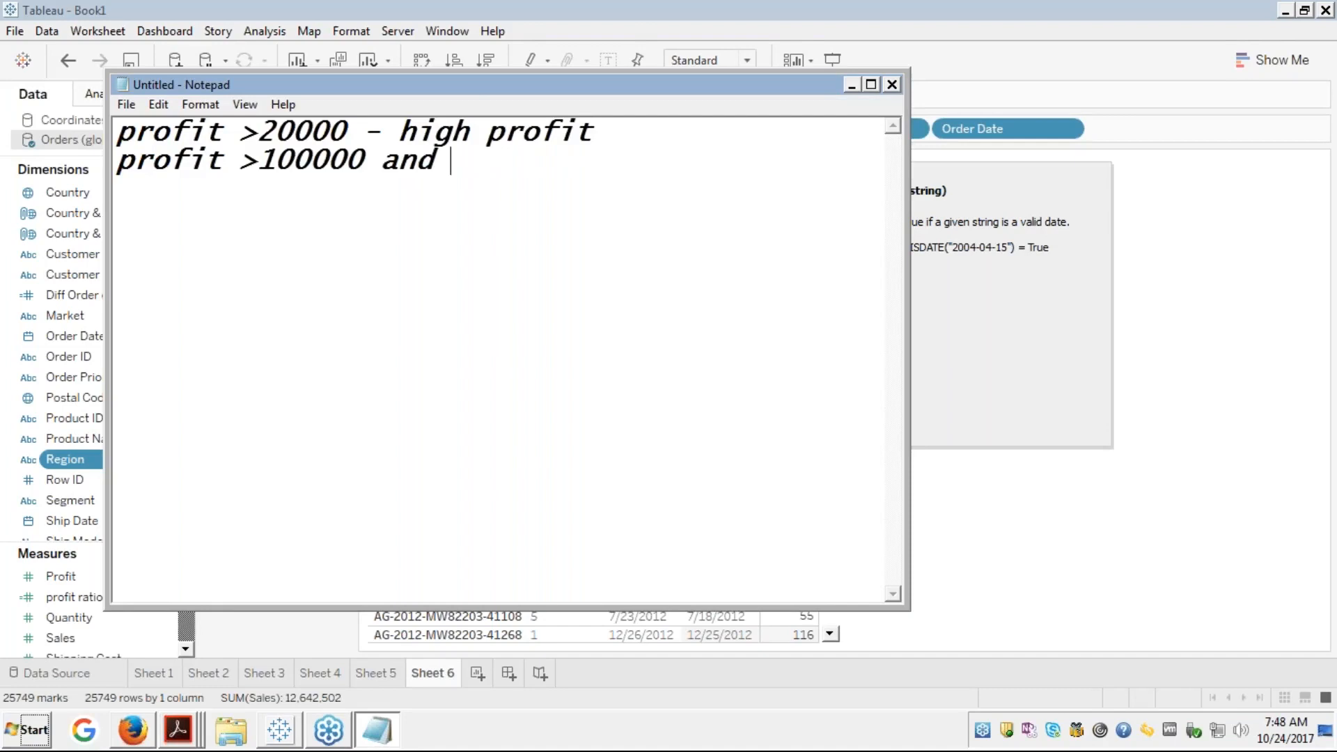
text( profit >20000)
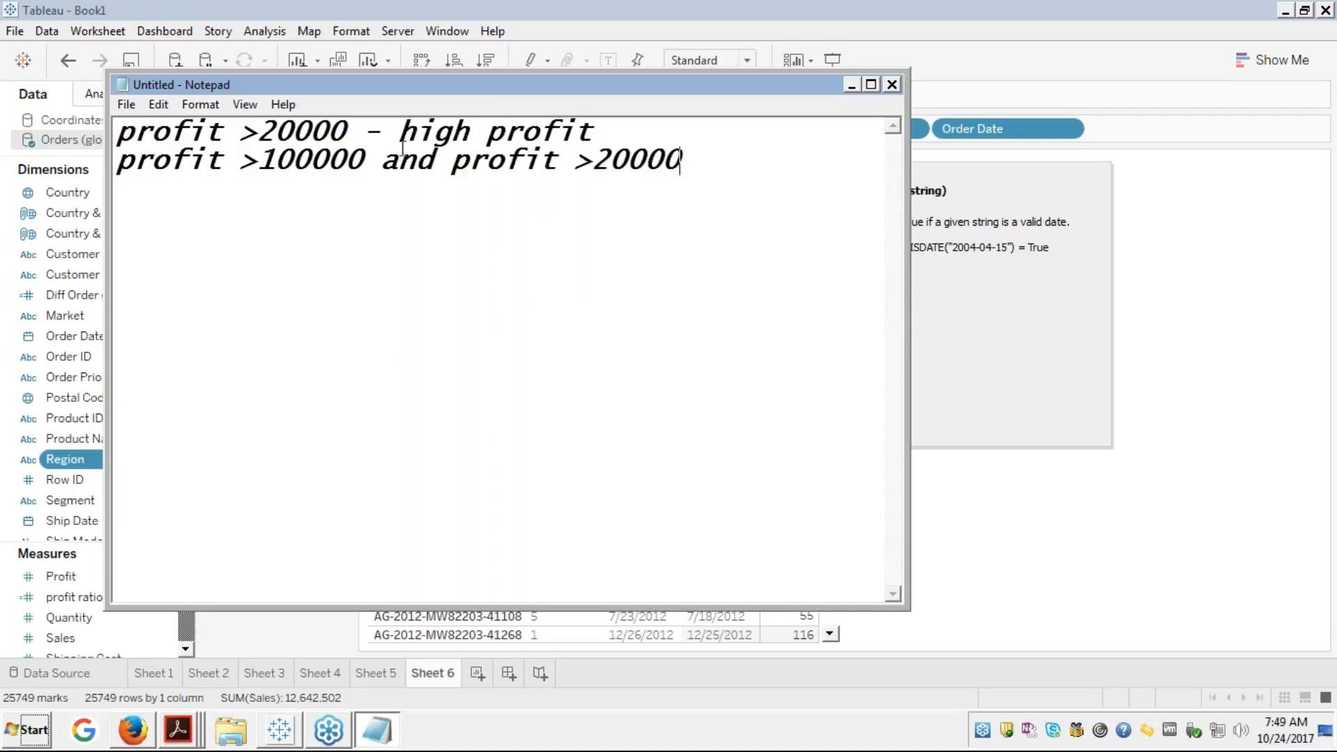
click(592, 174)
key(BackSpace)
text(<)
click(1322, 264)
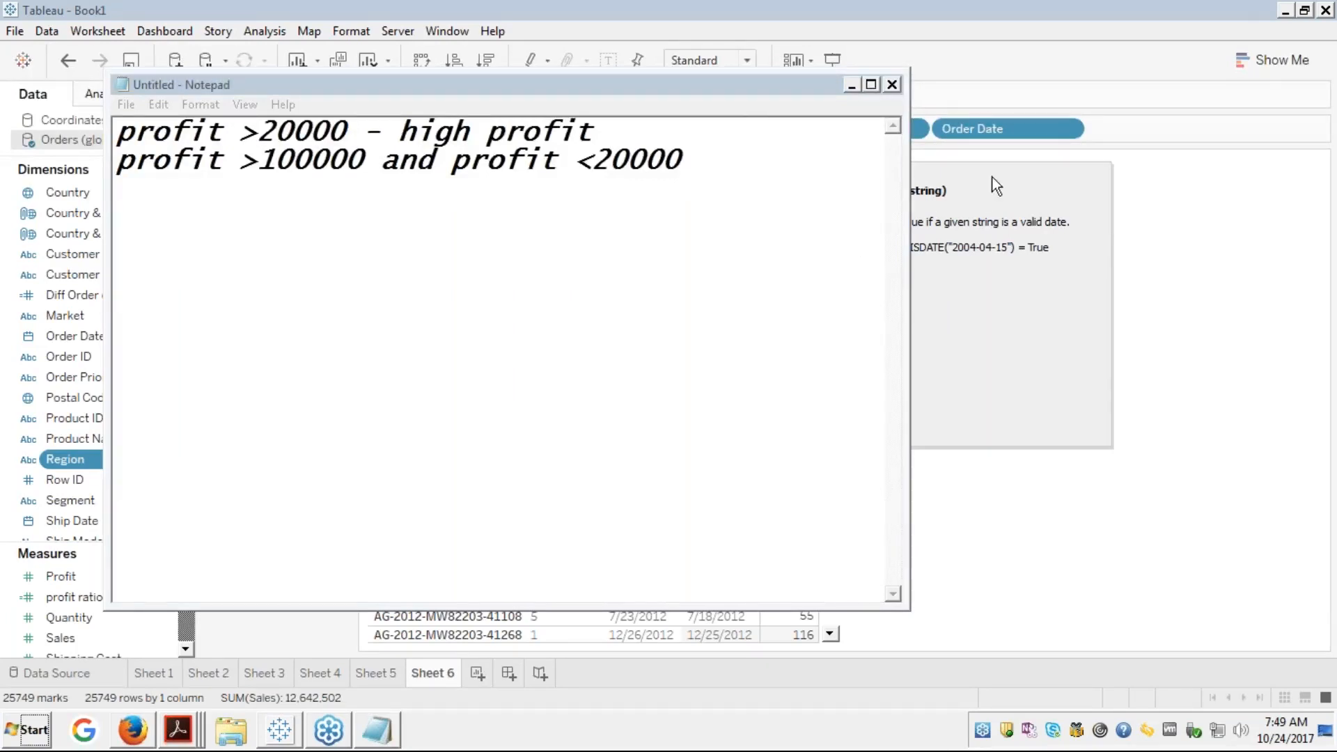
Minimize the Notepad window and return to the logical calculation in Tableau
click(734, 97)
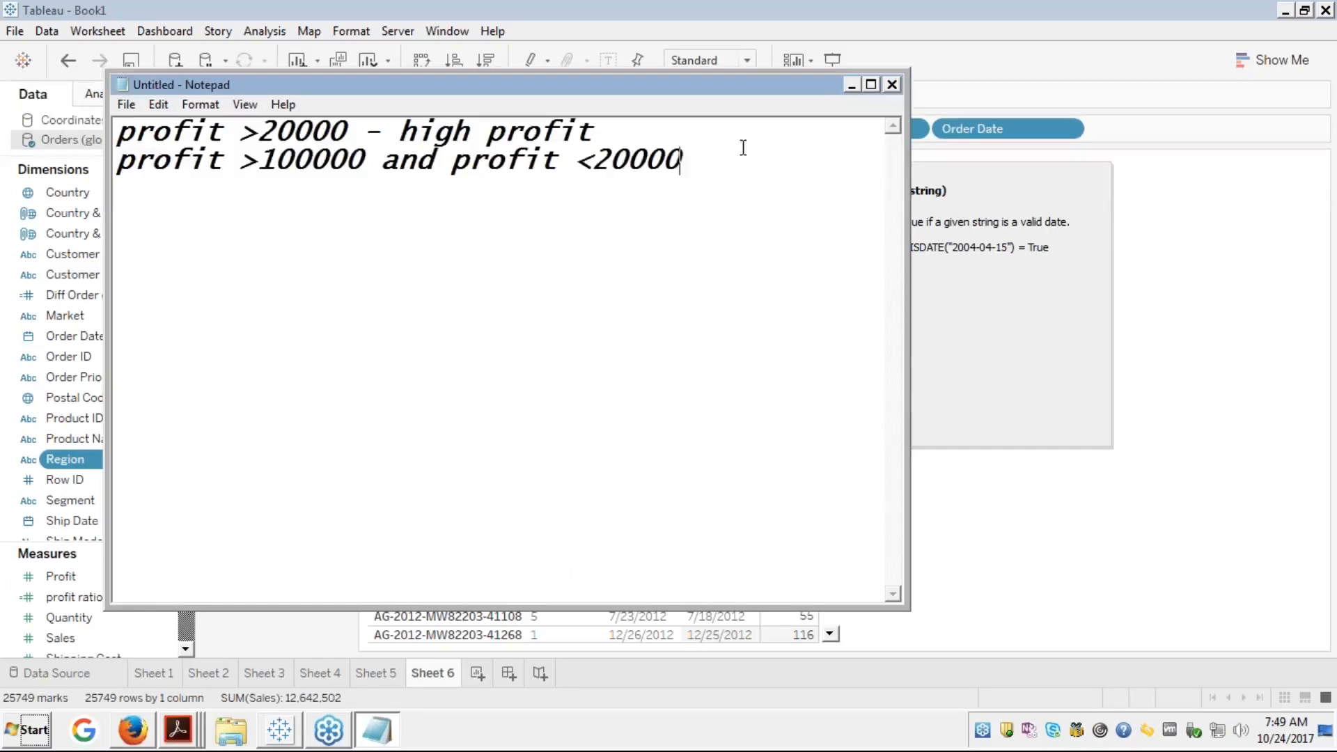
click(1325, 78)
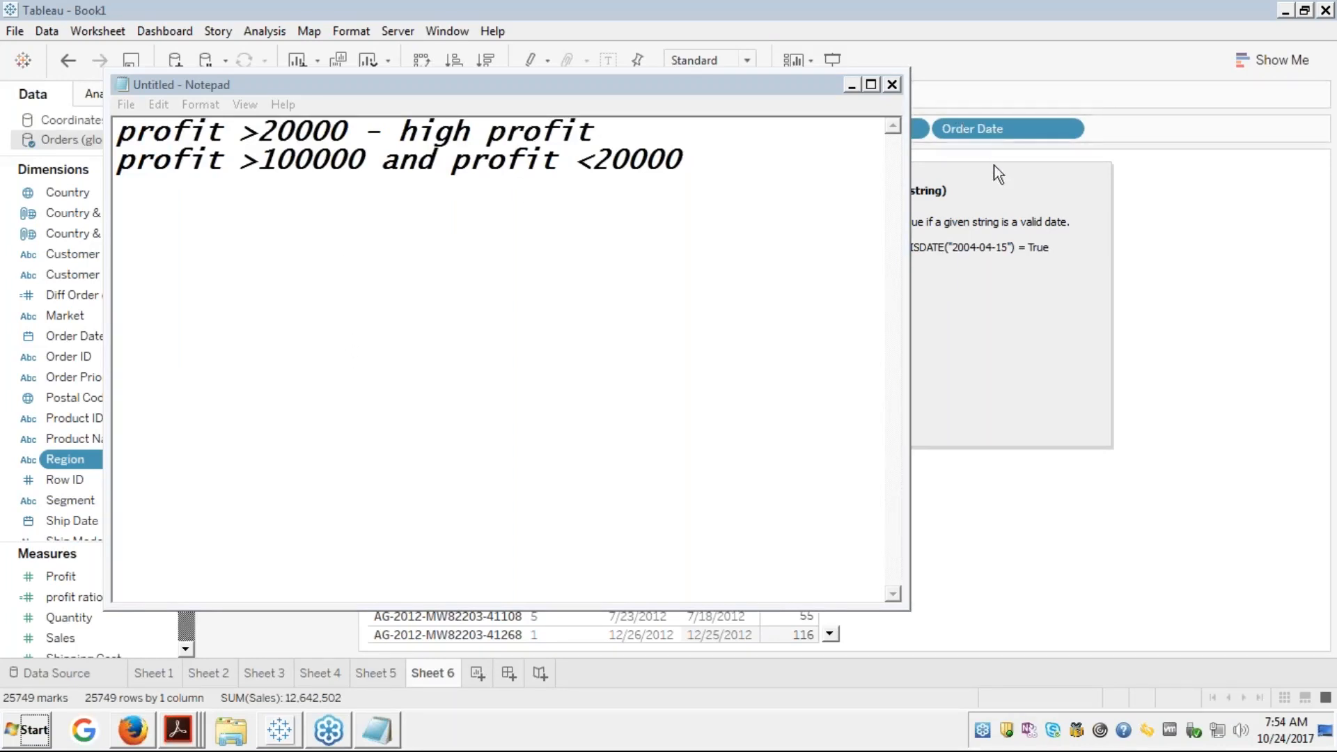
click(853, 87)
click(851, 86)
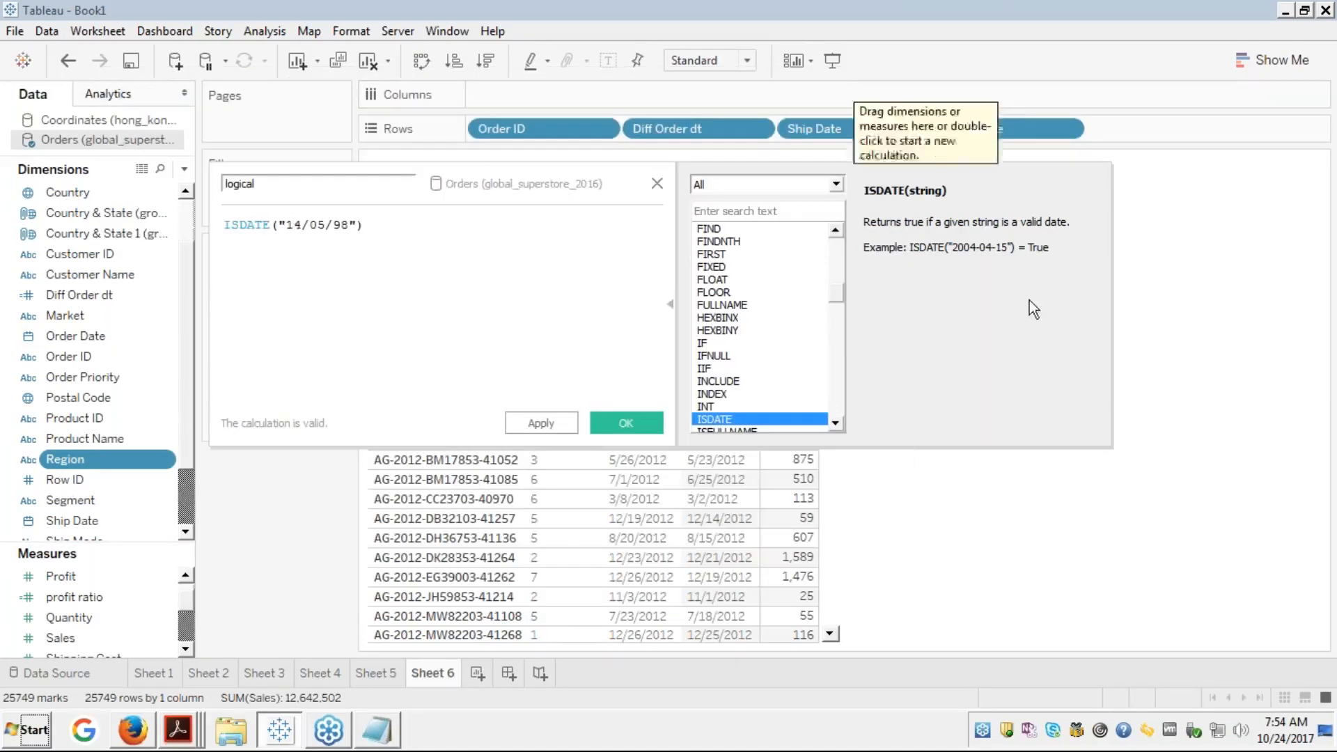
click(291, 185)
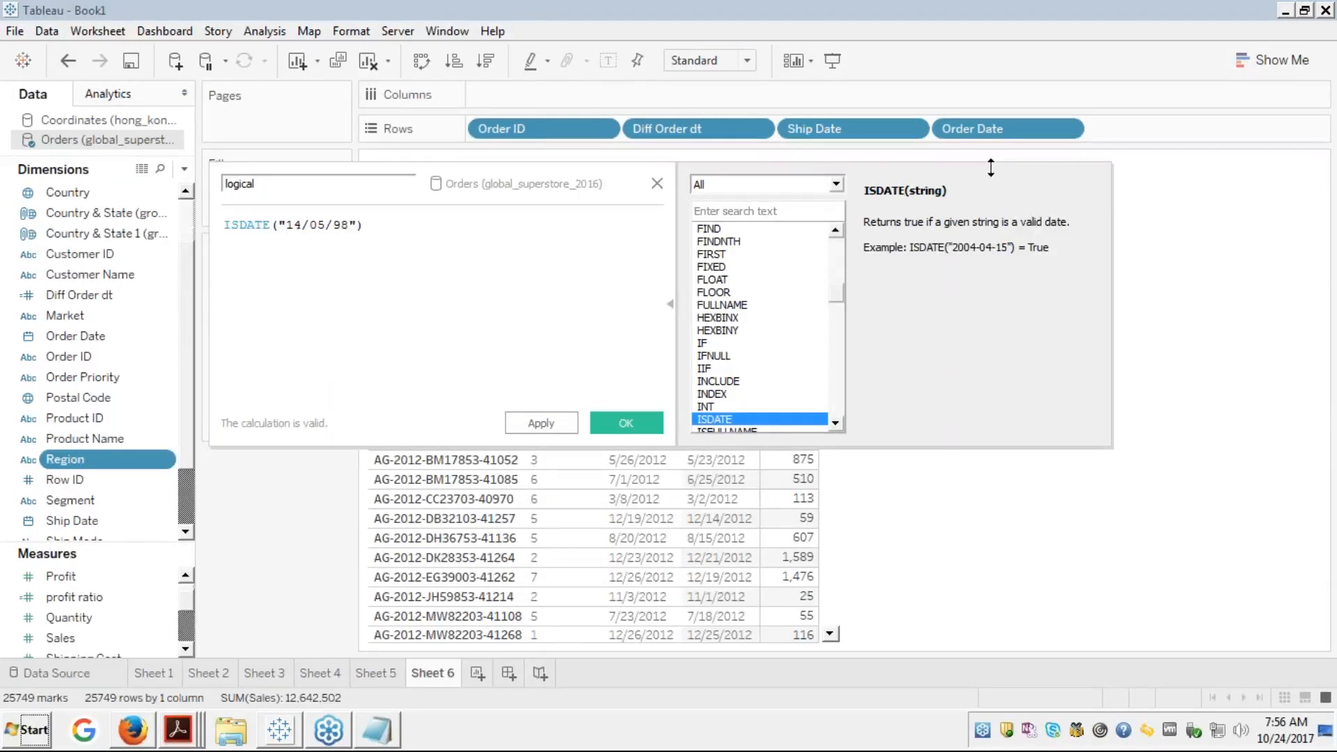
Filter the function list to Logical and review the descriptions of IF, IFNULL and IIF
click(839, 183)
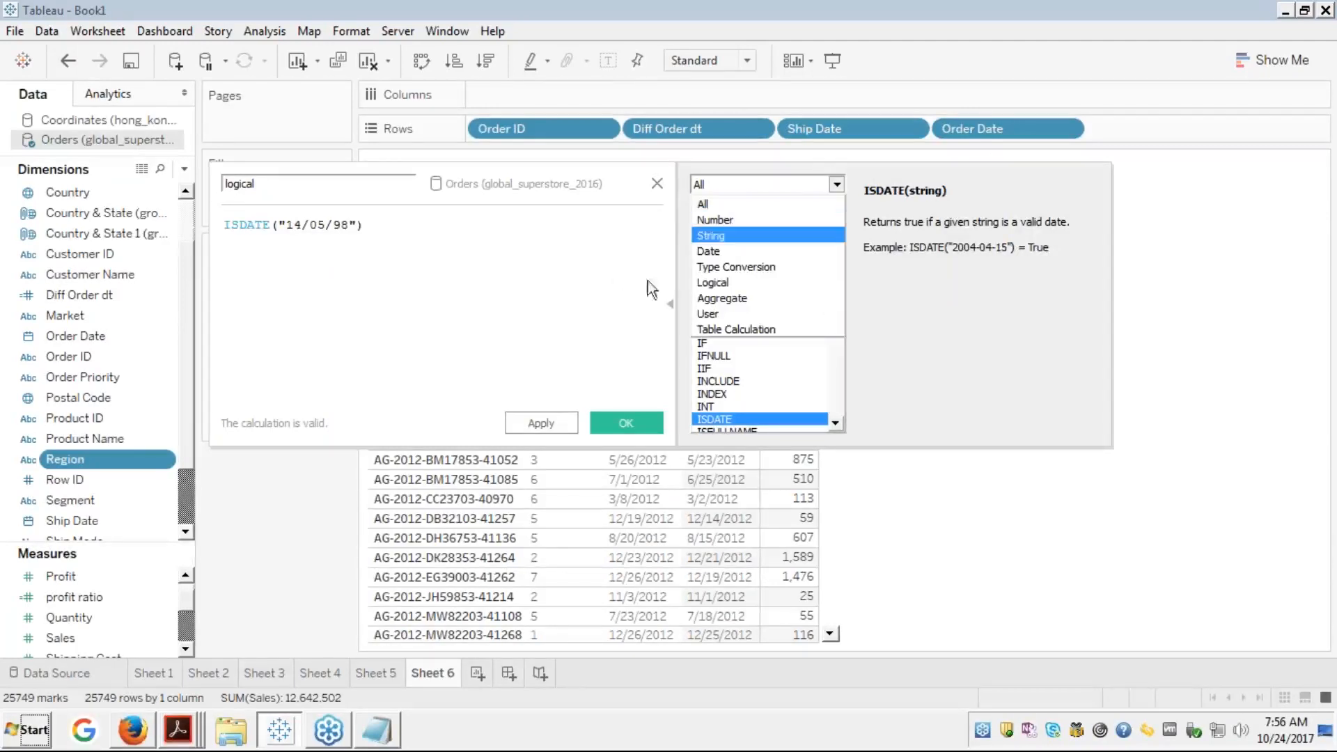
click(707, 283)
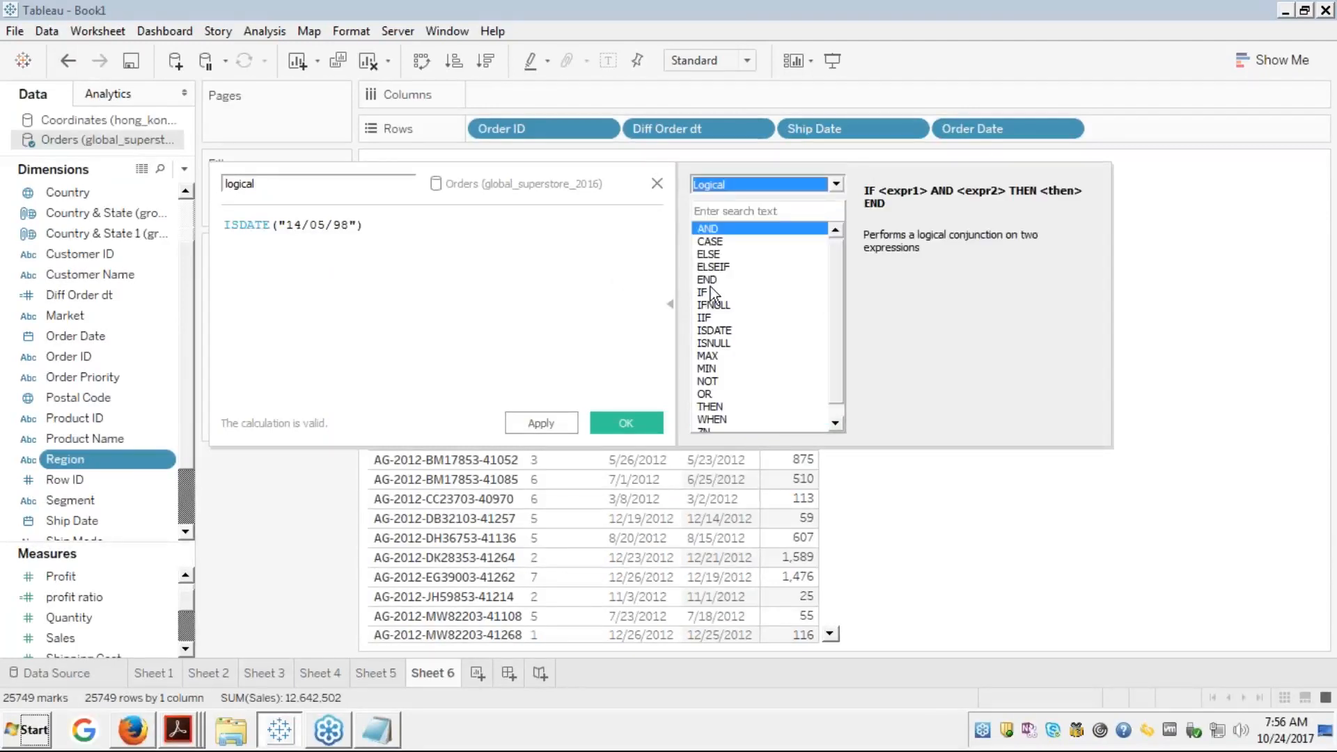
click(711, 296)
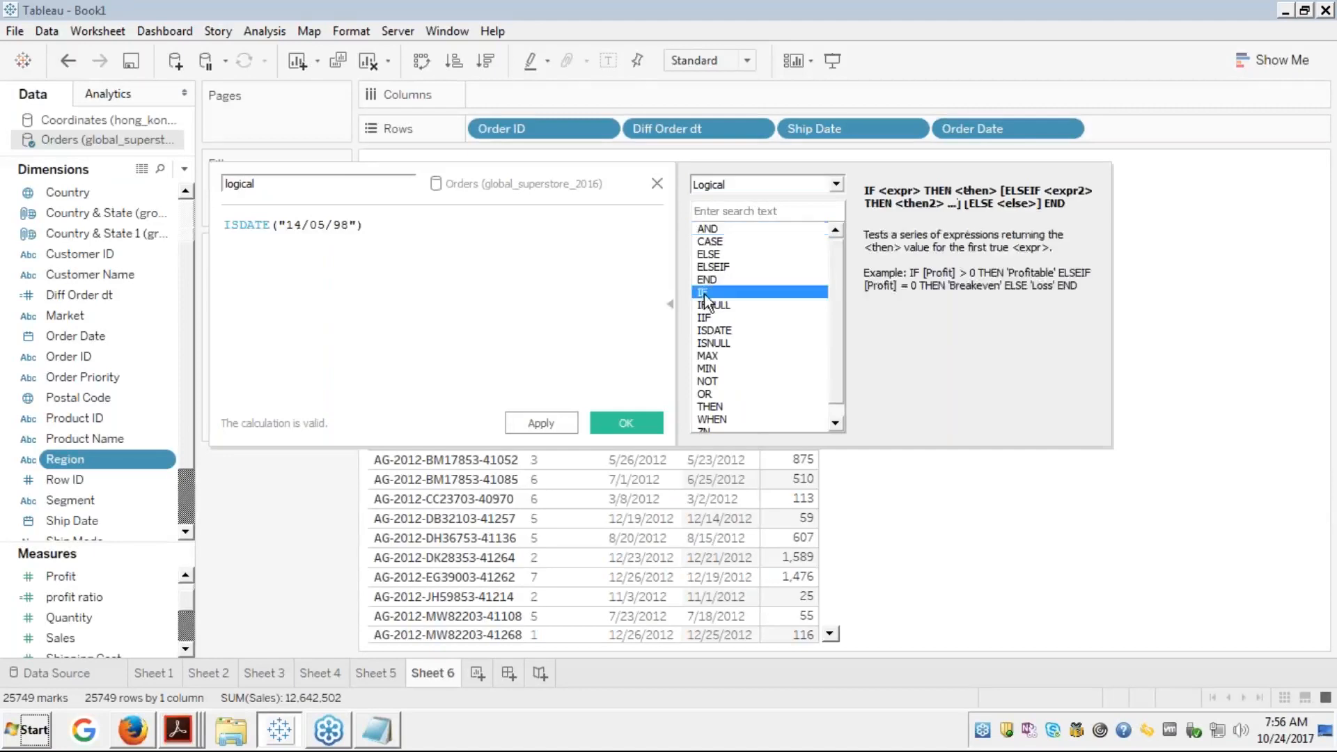
click(711, 307)
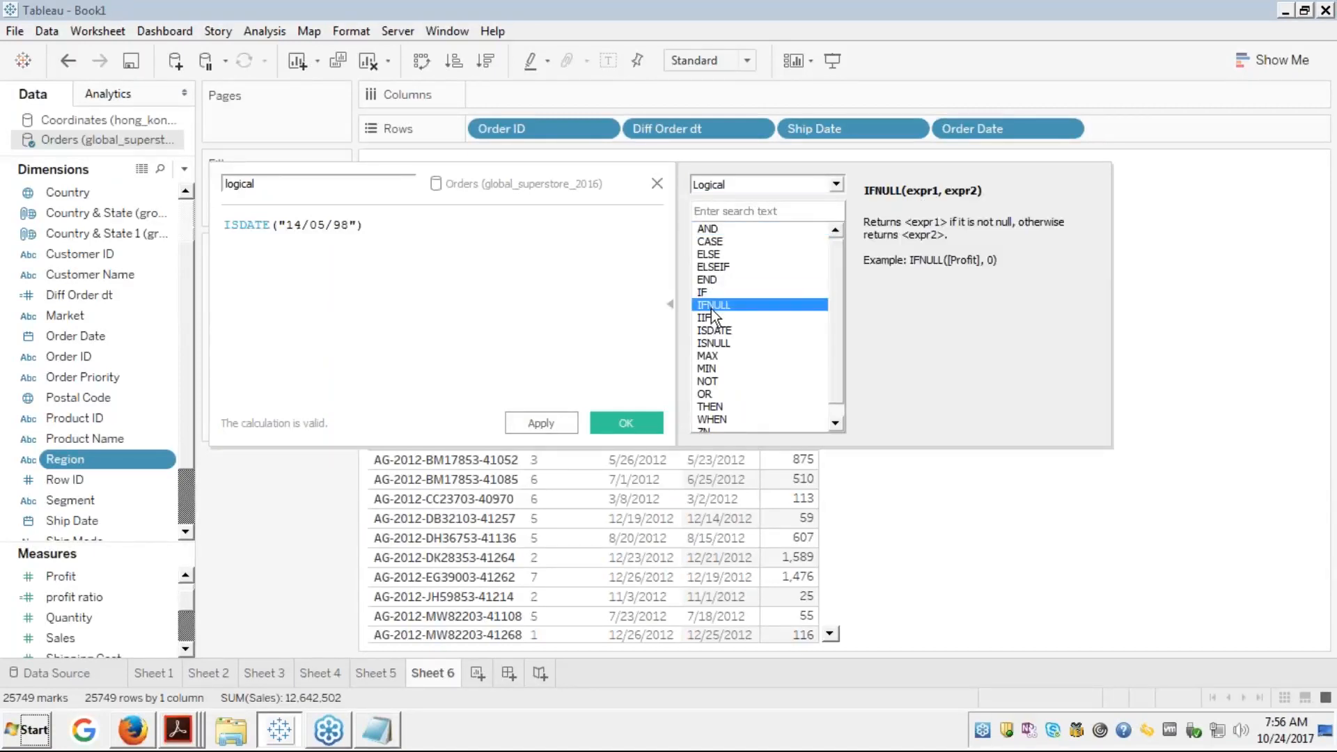
click(703, 319)
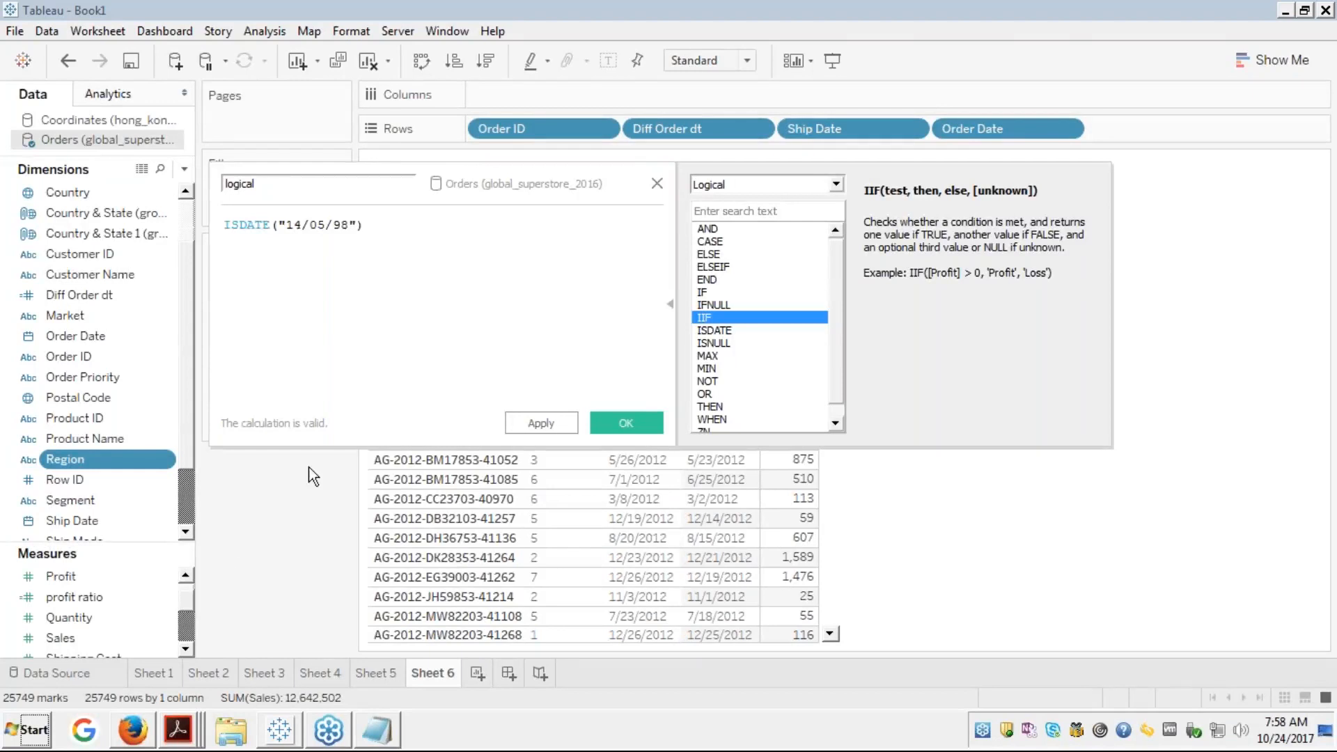
Clear the ISDATE formula and begin an IF statement in its place
key(ctrl+a)
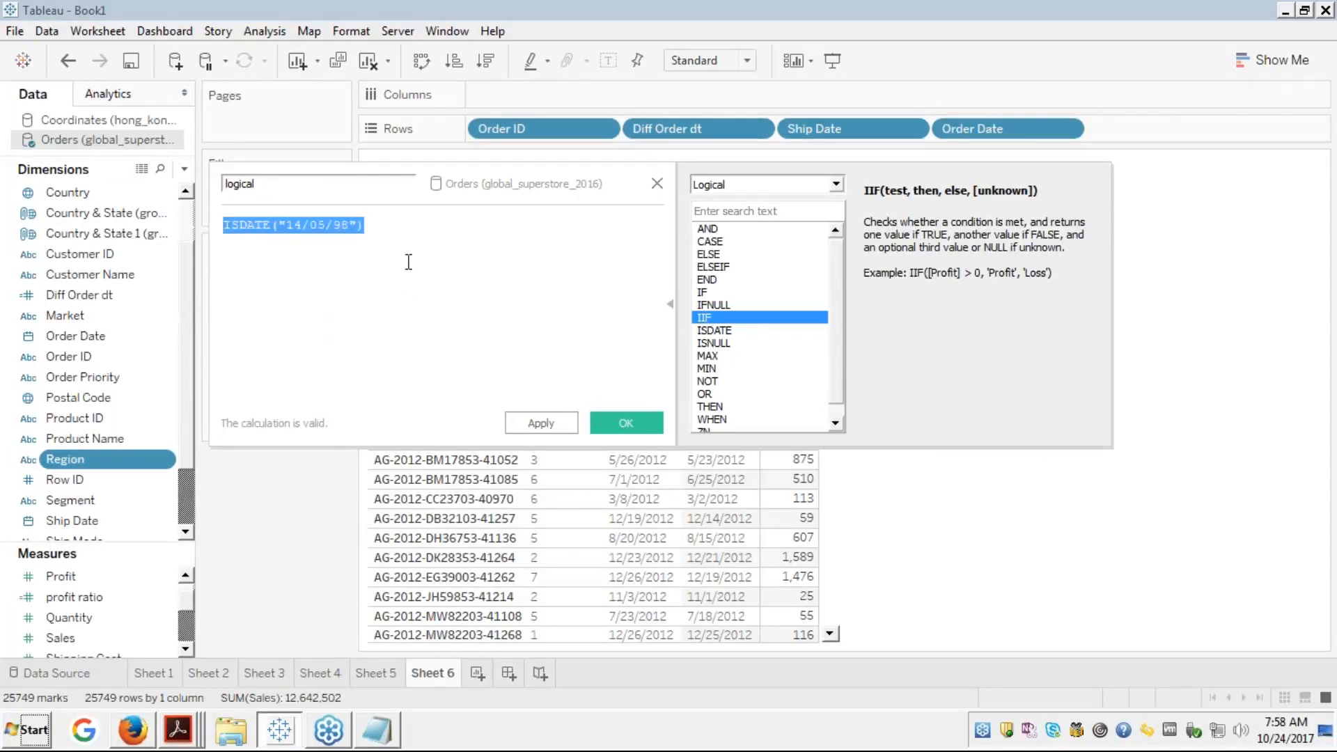
key(BackSpace)
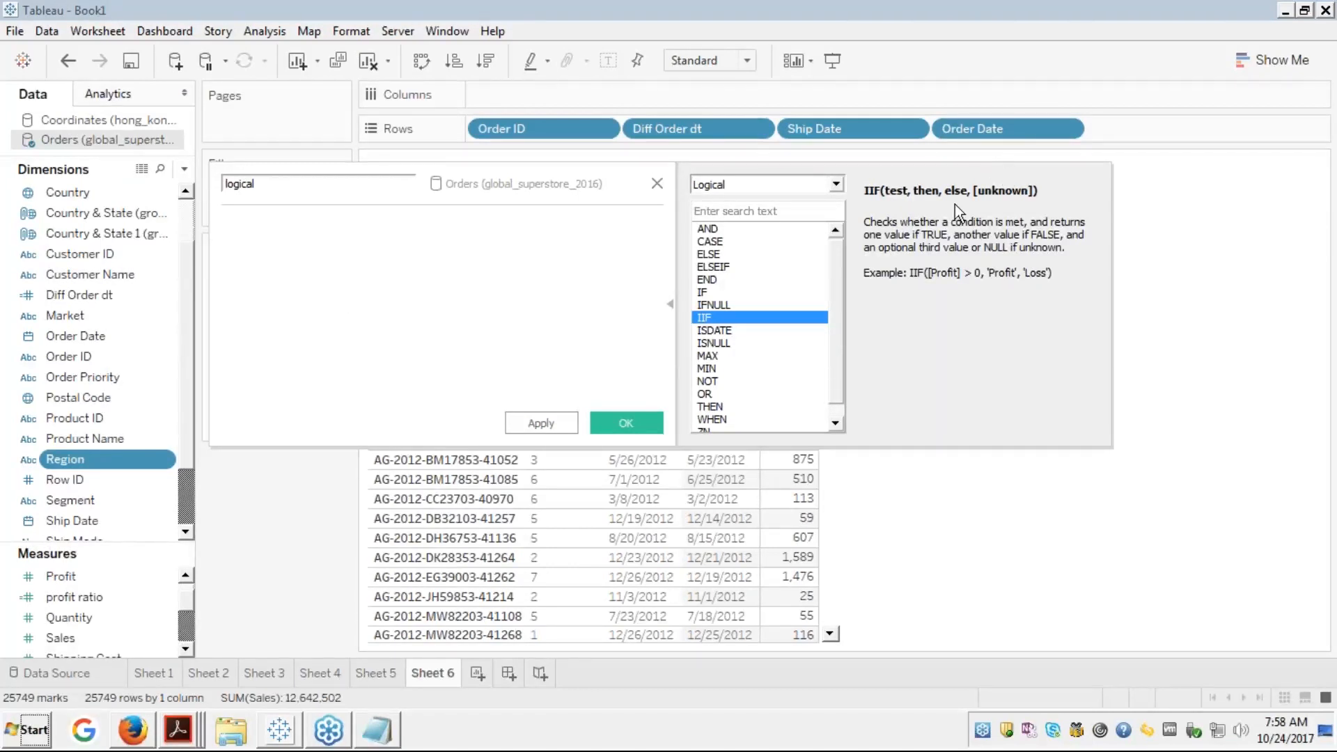
click(255, 246)
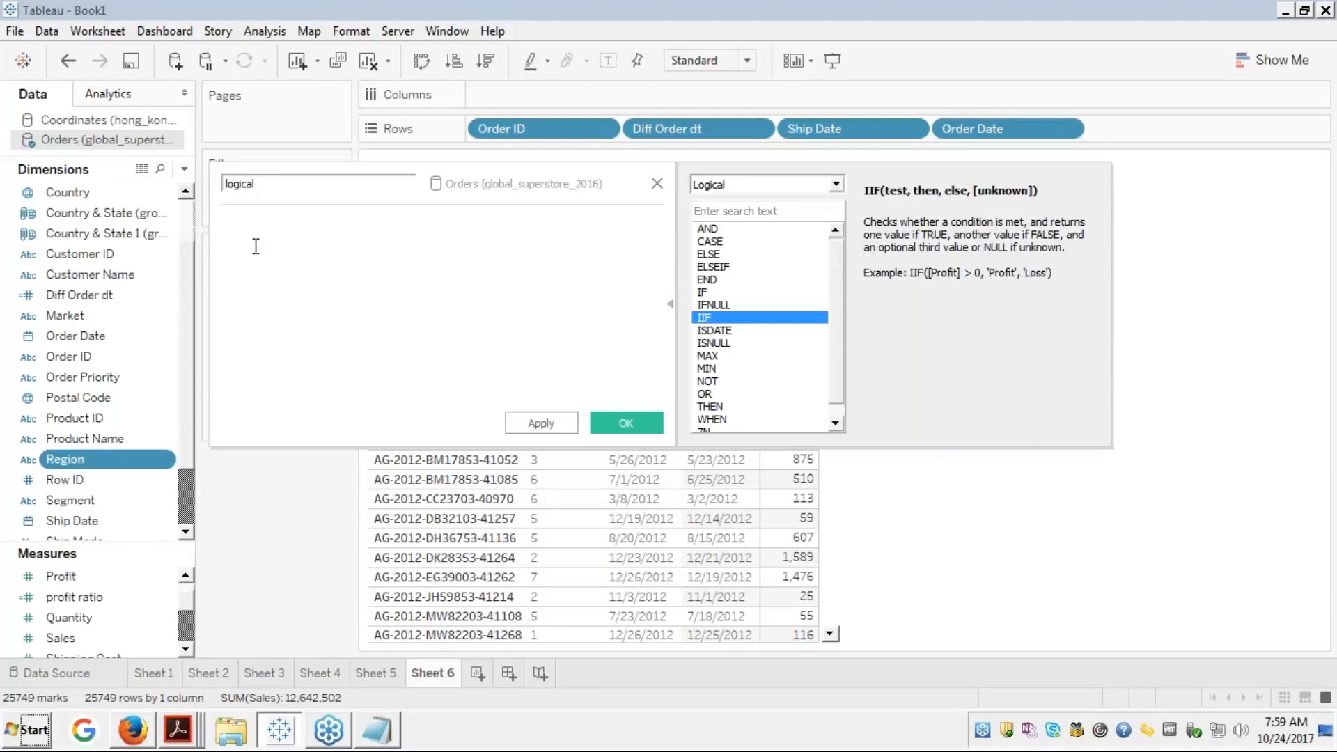
text(IF)
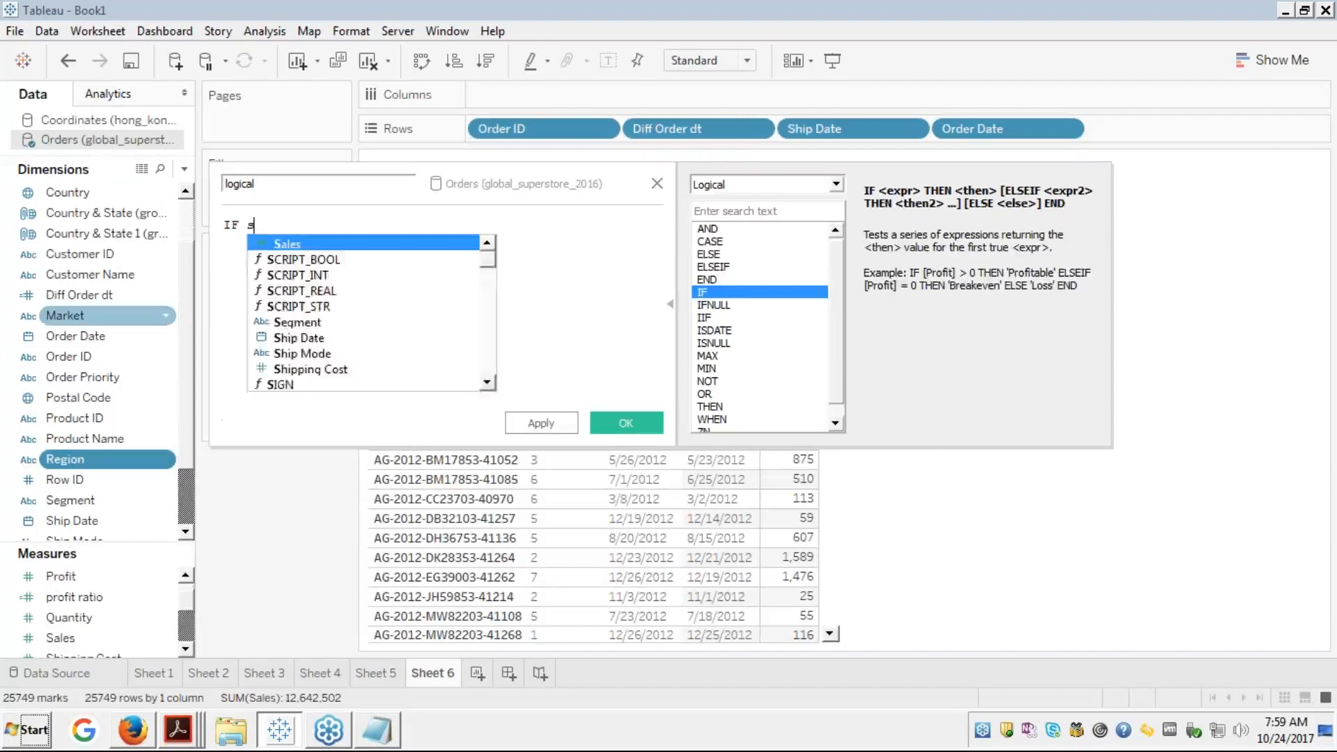
text(sm)
key(Return)
key(BackSpace)
key(BackSpace)
key(BackSpace)
key(BackSpace)
key(BackSpace)
key(BackSpace)
key(BackSpace)
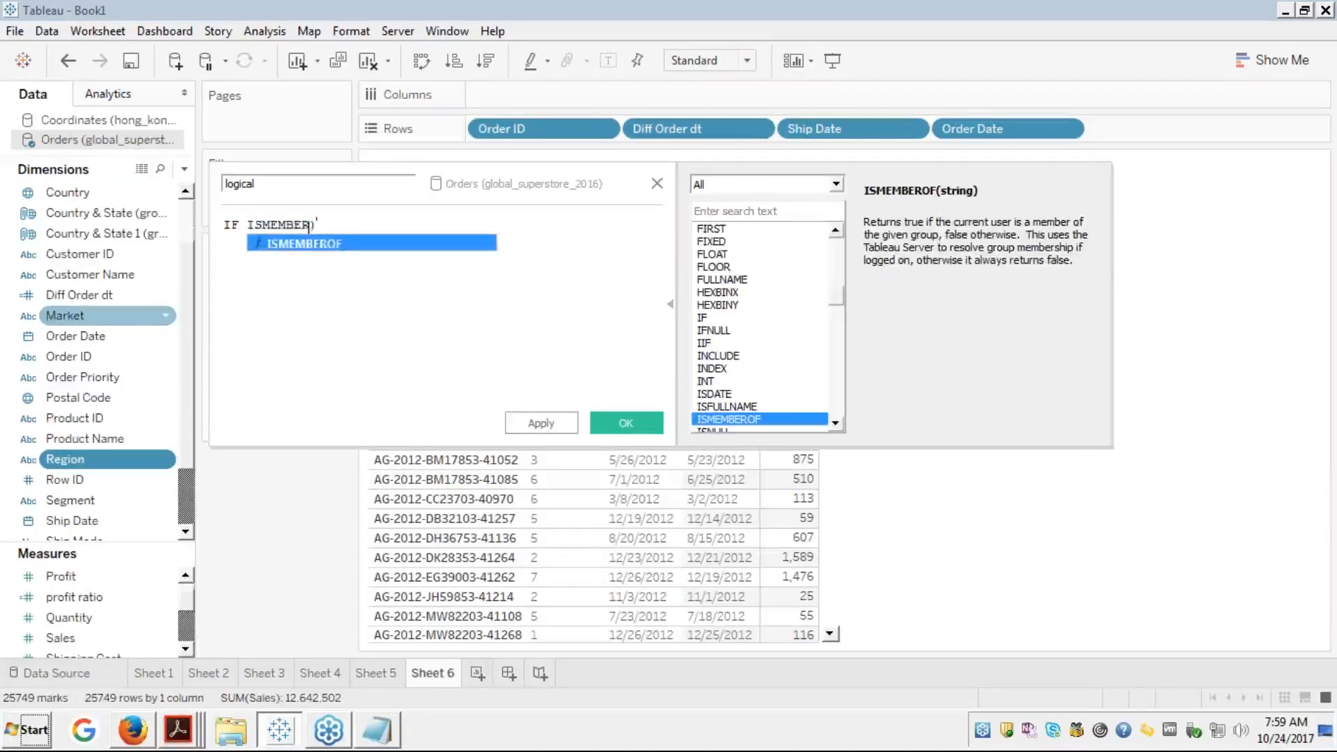
key(BackSpace)
key(BackSpace)
key(BackSpace)
key(BackSpace)
key(BackSpace)
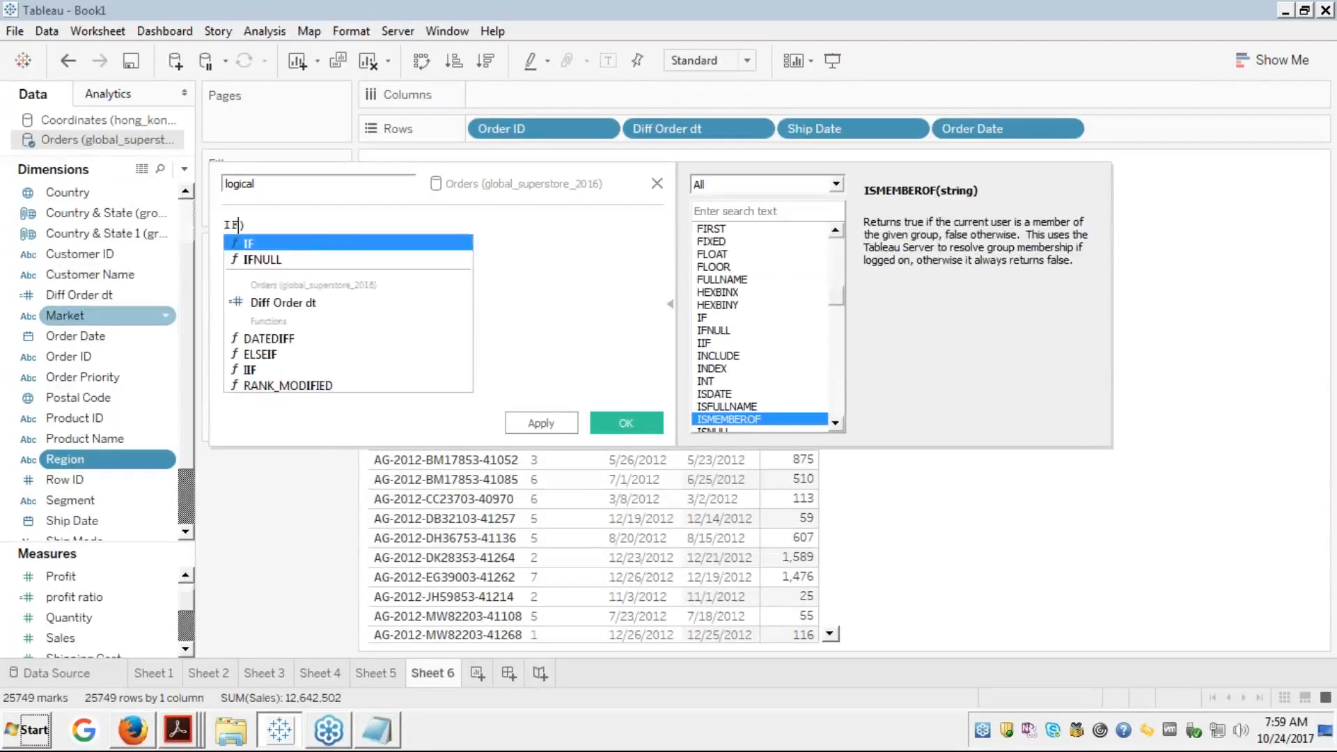
Write the IF condition as SUM([Profit])>10000 followed by then
text(sum()
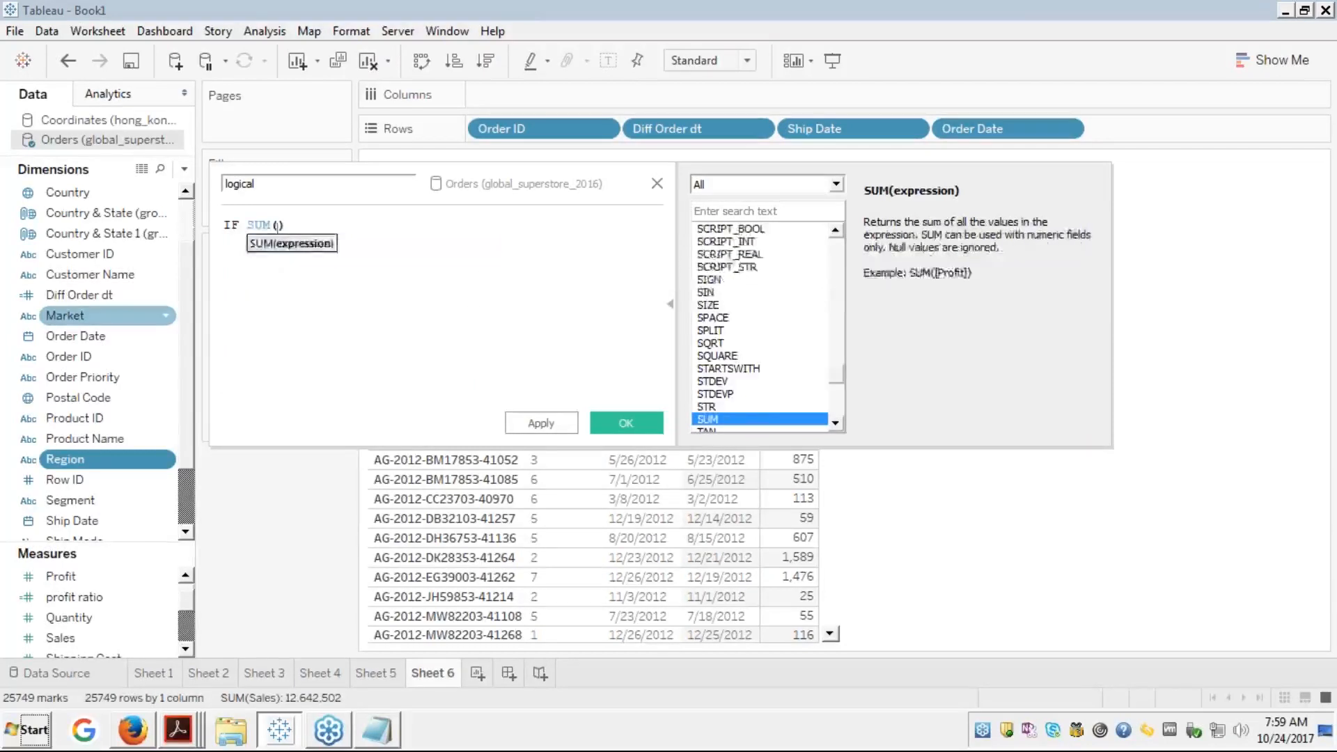
text(pro)
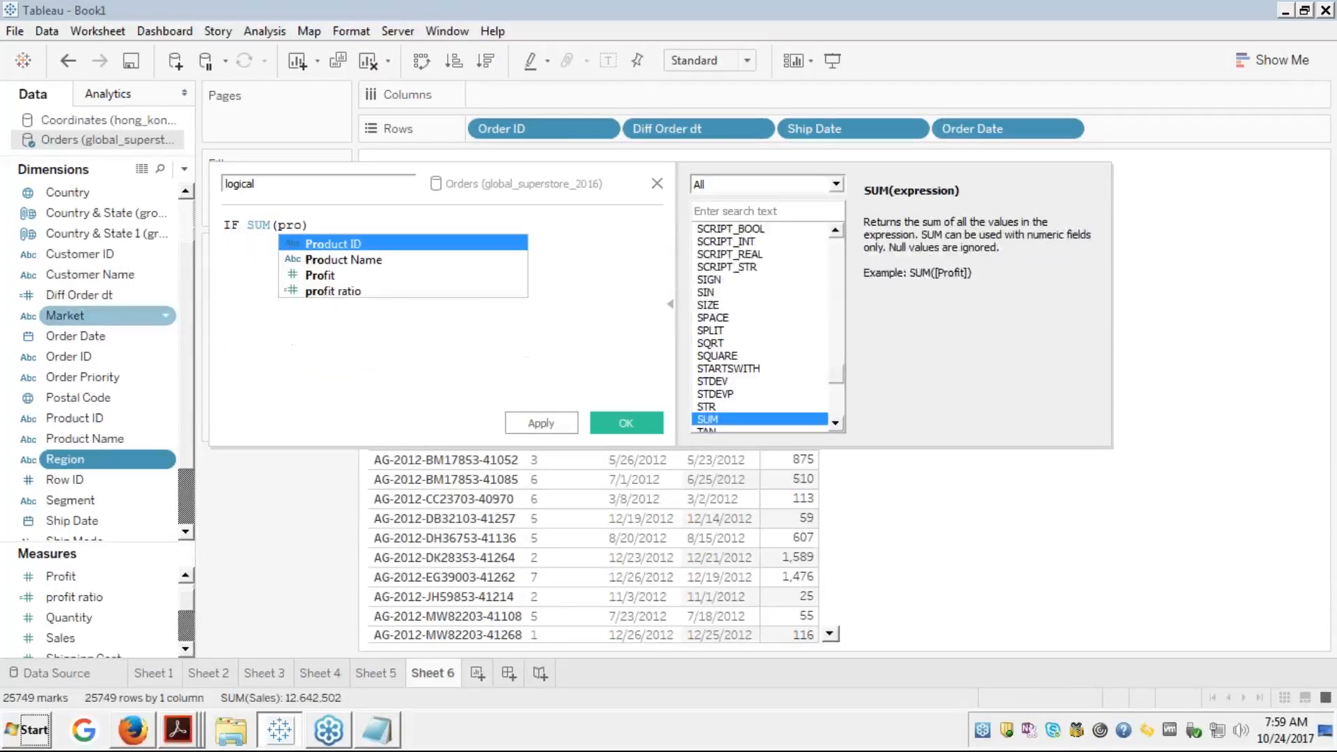
key(Down)
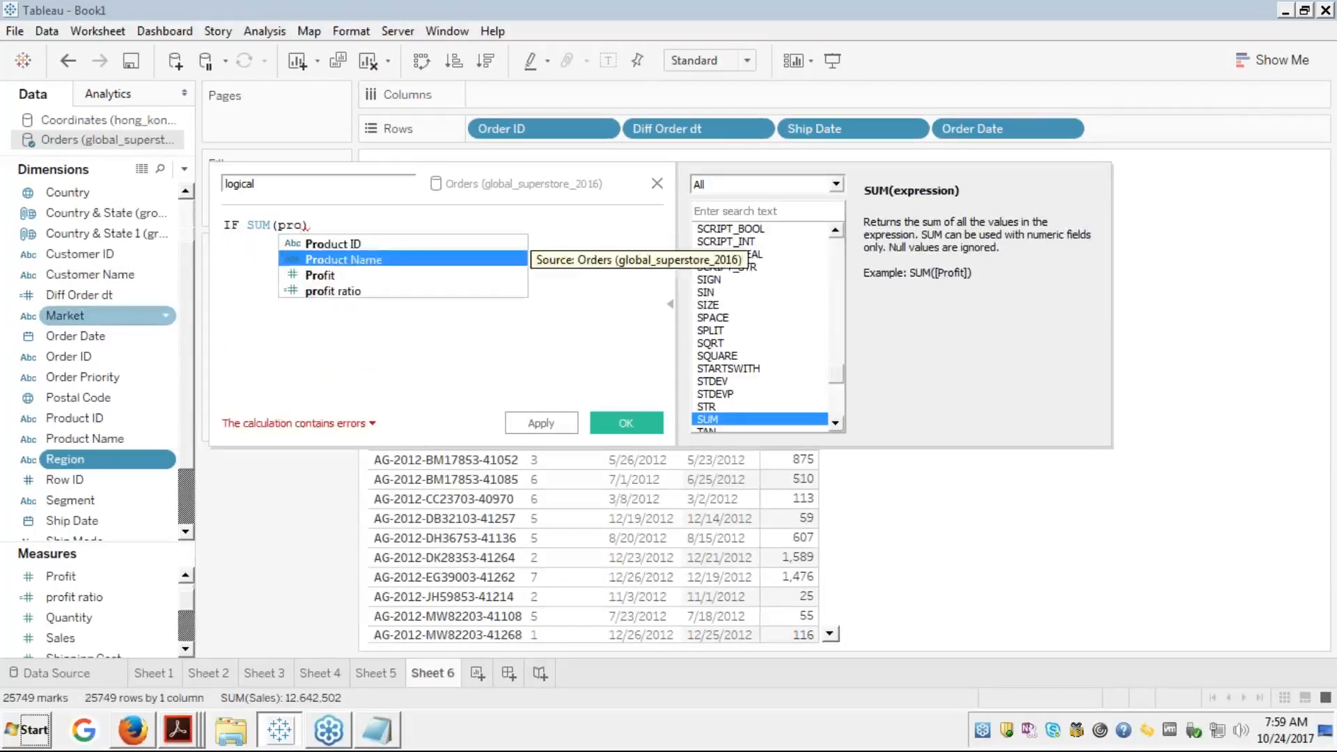
key(Escape)
key(Return)
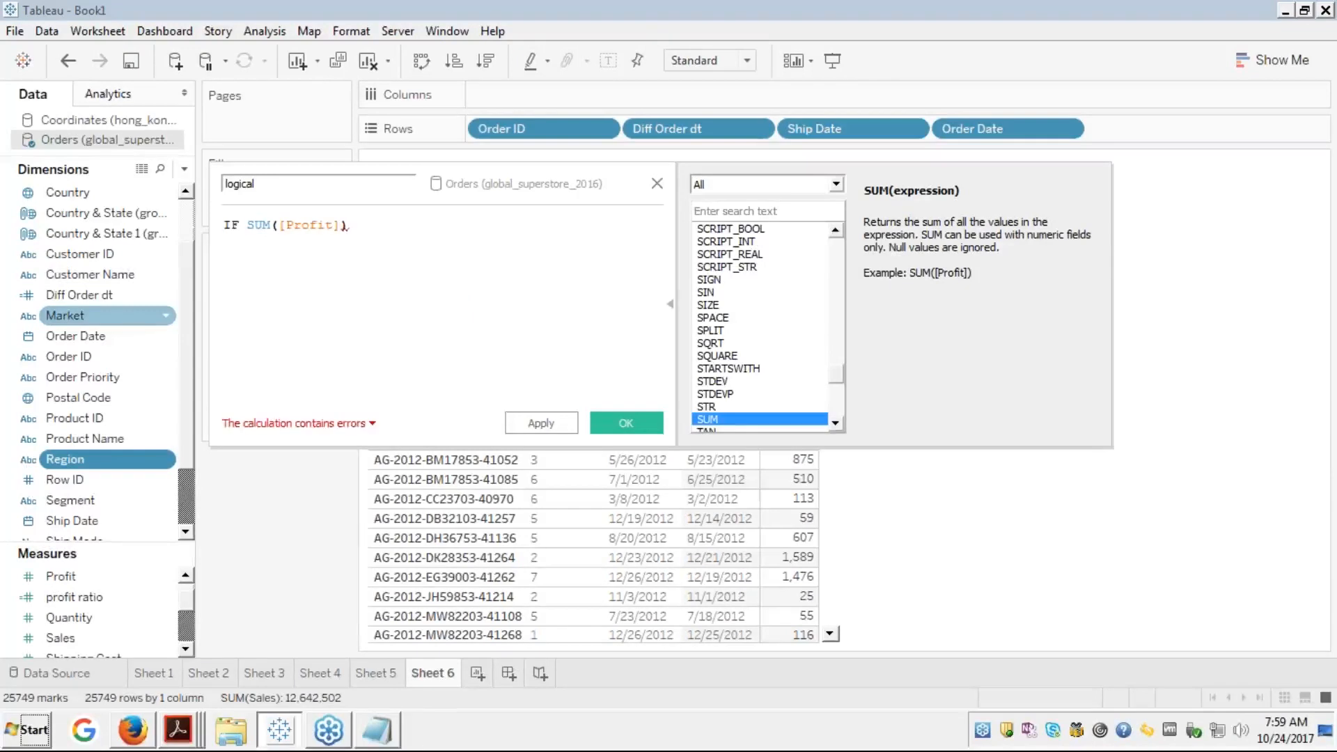
text(>)
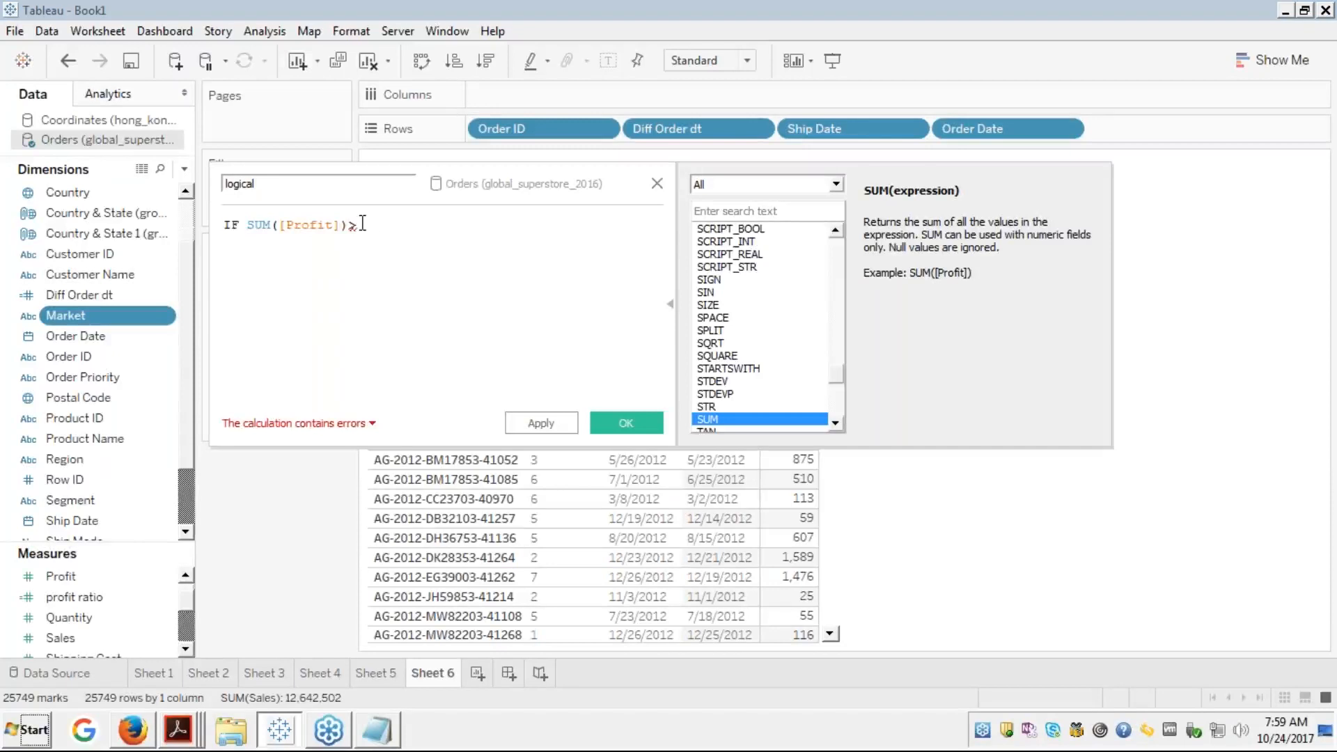
text(100)
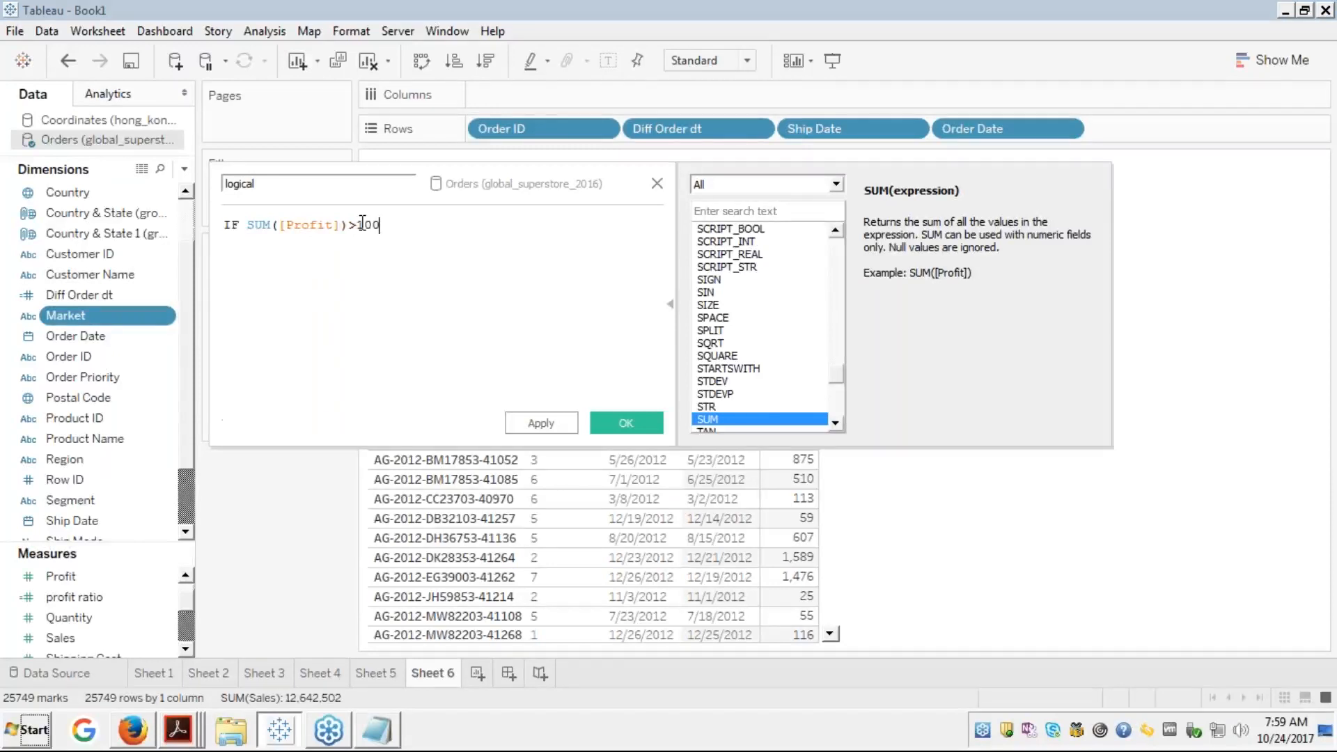
text(00 then)
Enter "High profit" as the result on a new line and set the first condition's threshold to 20000
key(Return)
text("")
text(High pr)
text(ofit)
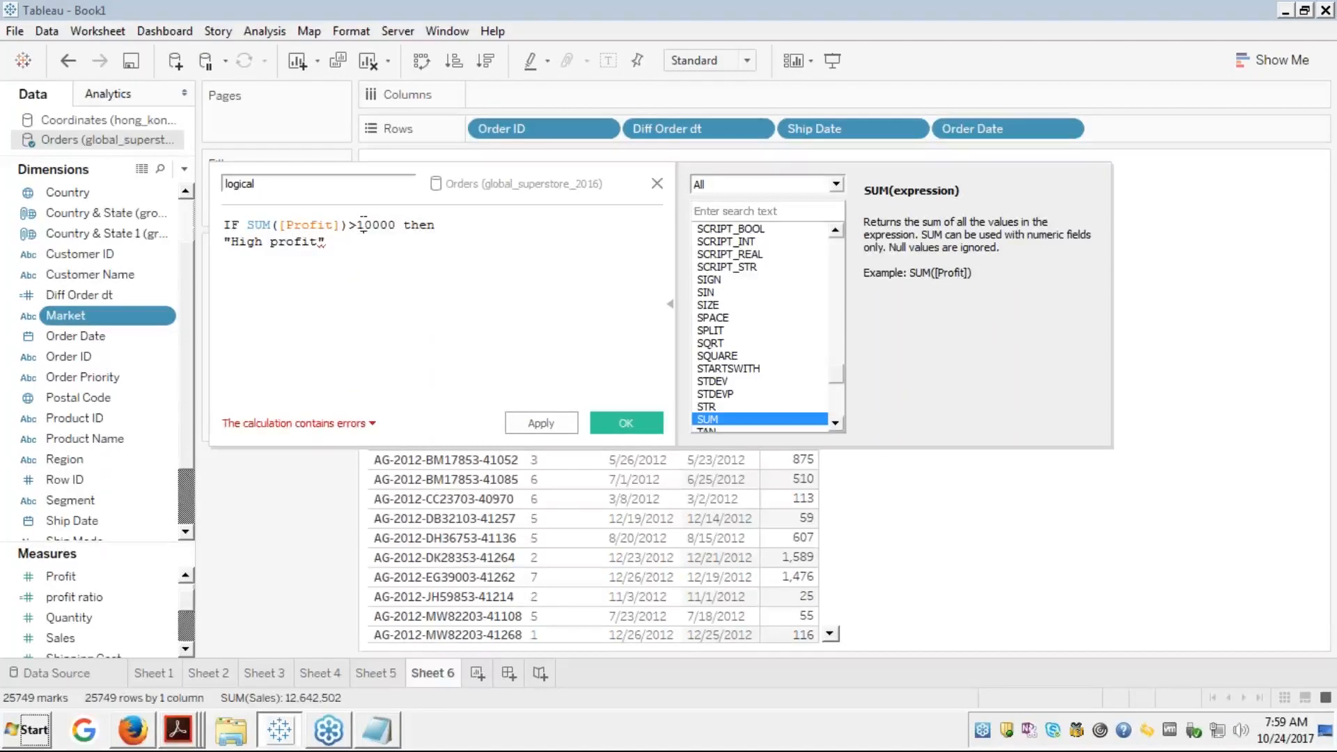
click(363, 224)
key(BackSpace)
text(2)
Add an ELSEIF keyword on a new line below the "High profit" result
key(ctrl+End)
key(Return)
text(else)
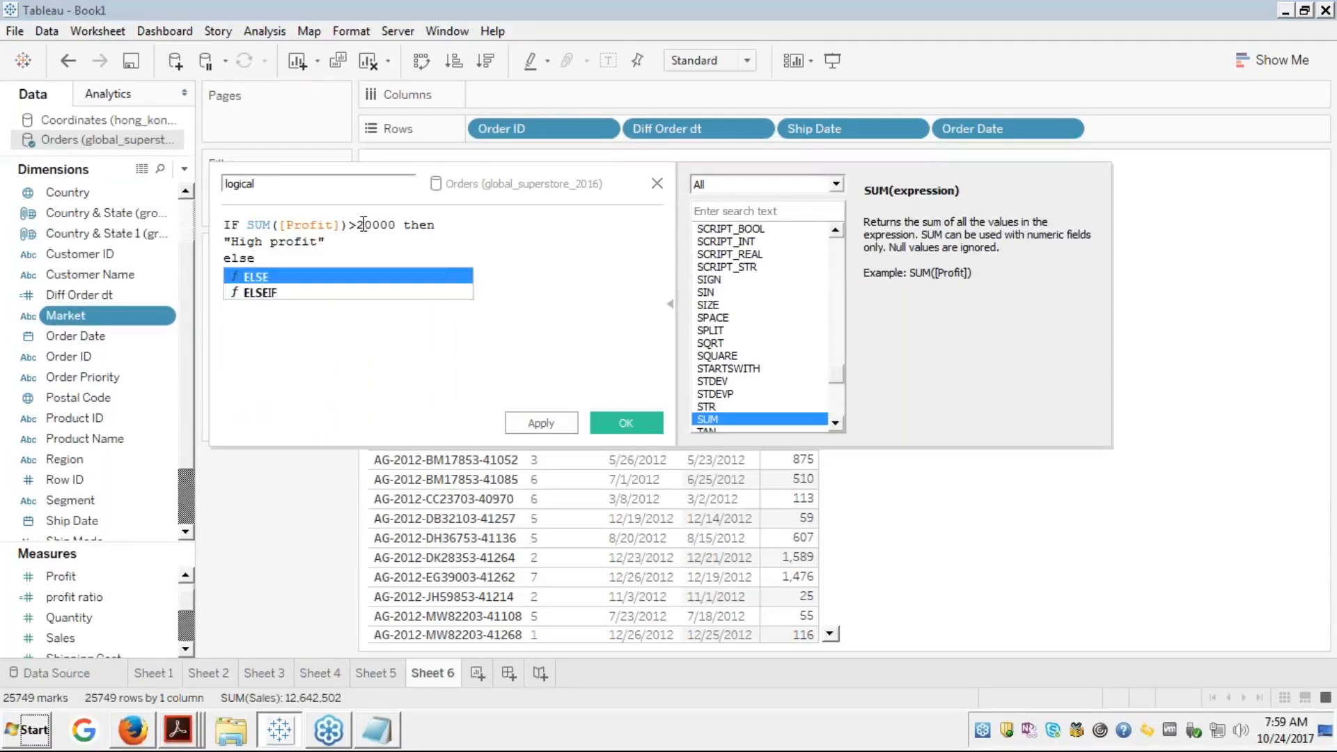
key(Down)
key(Return)
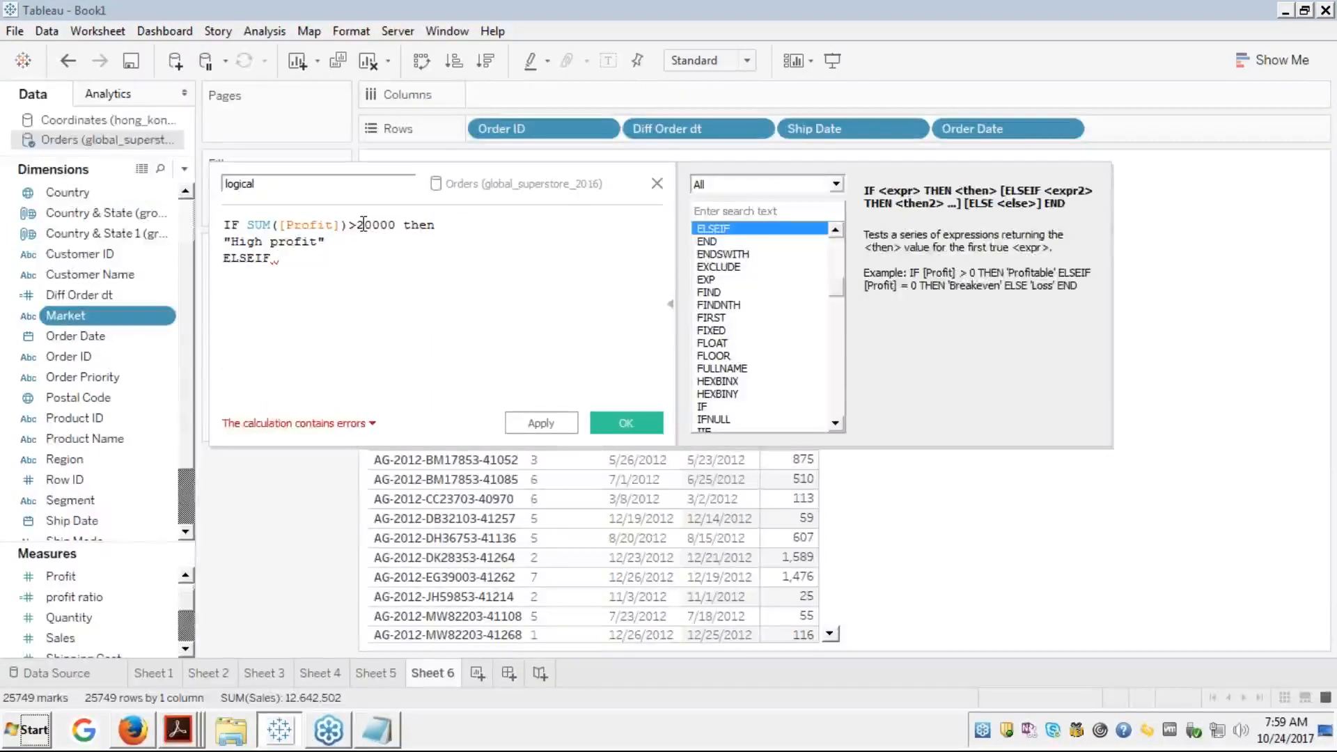
Insert SUM([Profit]) as the expression tested by the ELSEIF branch
text(sum)
key(Down)
key(Return)
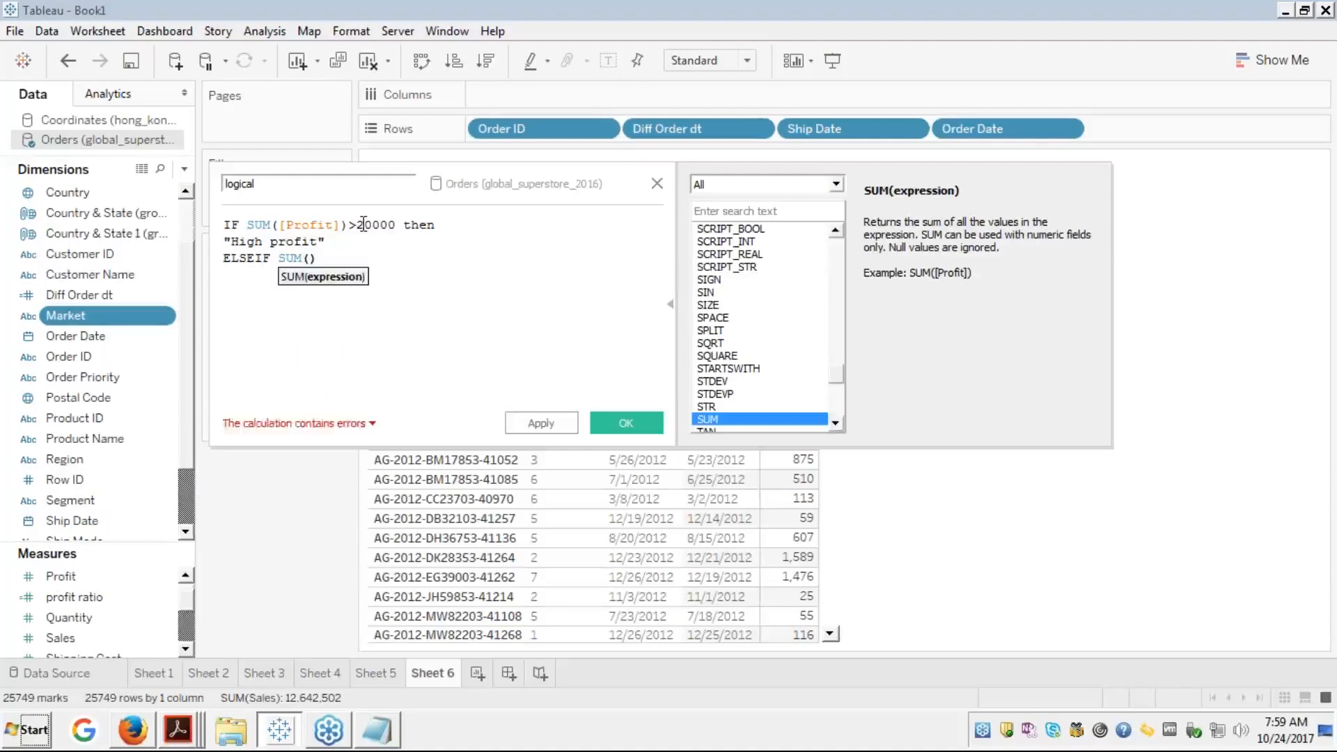
text(pro)
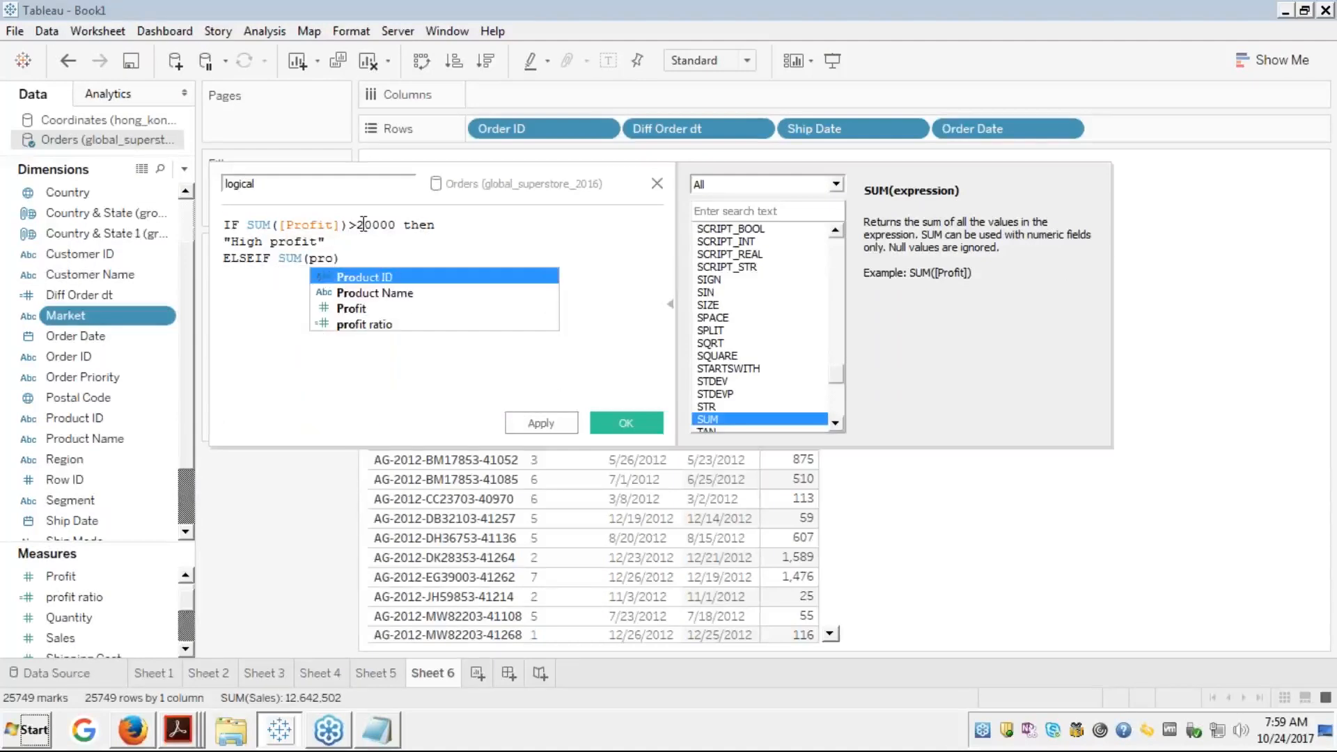
key(Down)
key(Down)
key(Down)
key(Return)
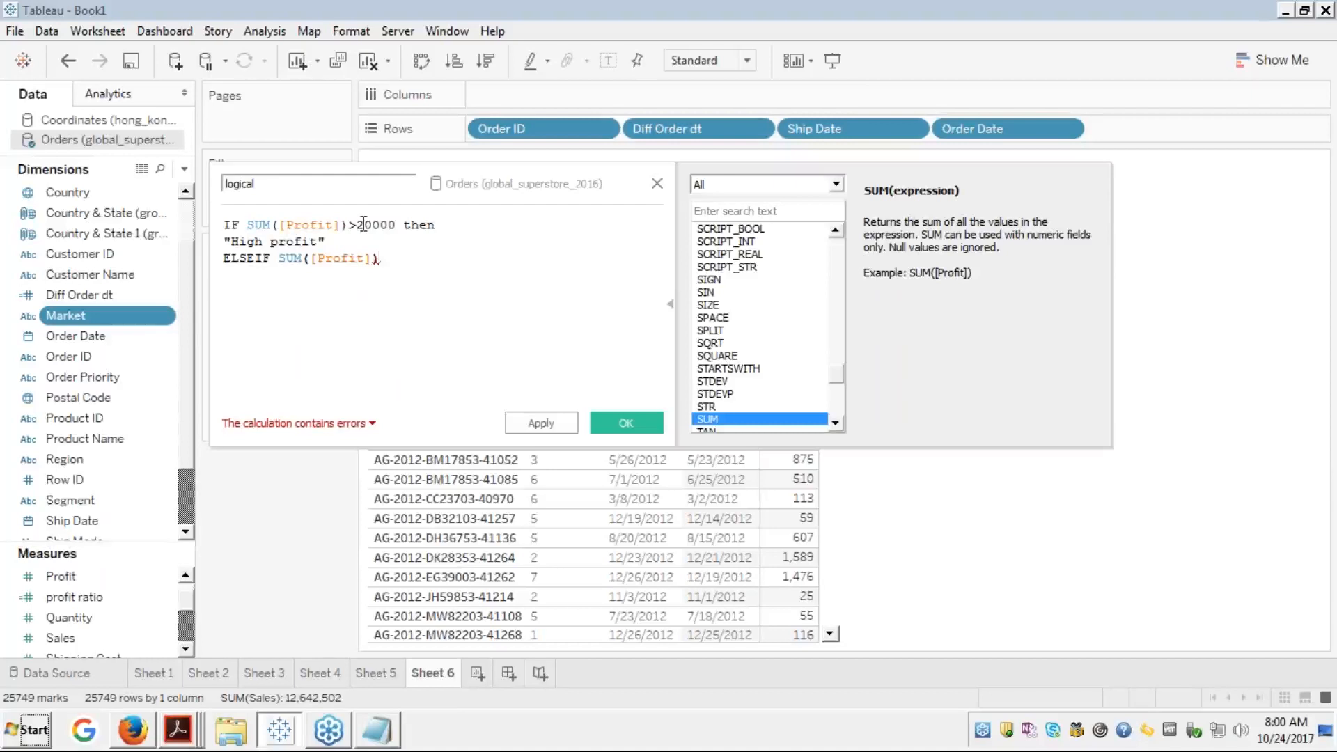
Complete the first ELSEIF comparison so that it reads SUM([Profit])>10000
text(10000 and)
key(BackSpace)
key(BackSpace)
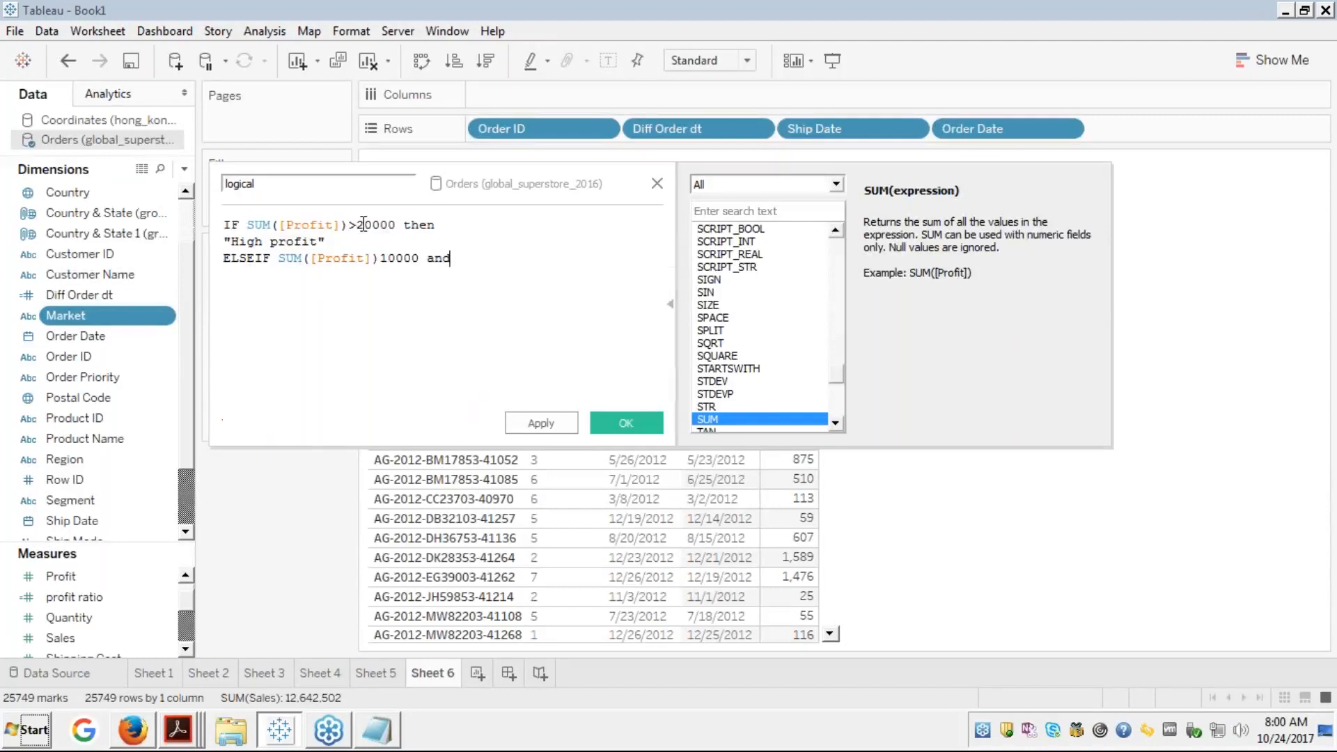
key(BackSpace)
click(381, 259)
text(>)
Extend the ELSEIF condition with "and SUM([Profit])<20000 then"
click(473, 260)
text(and sum)
key(Return)
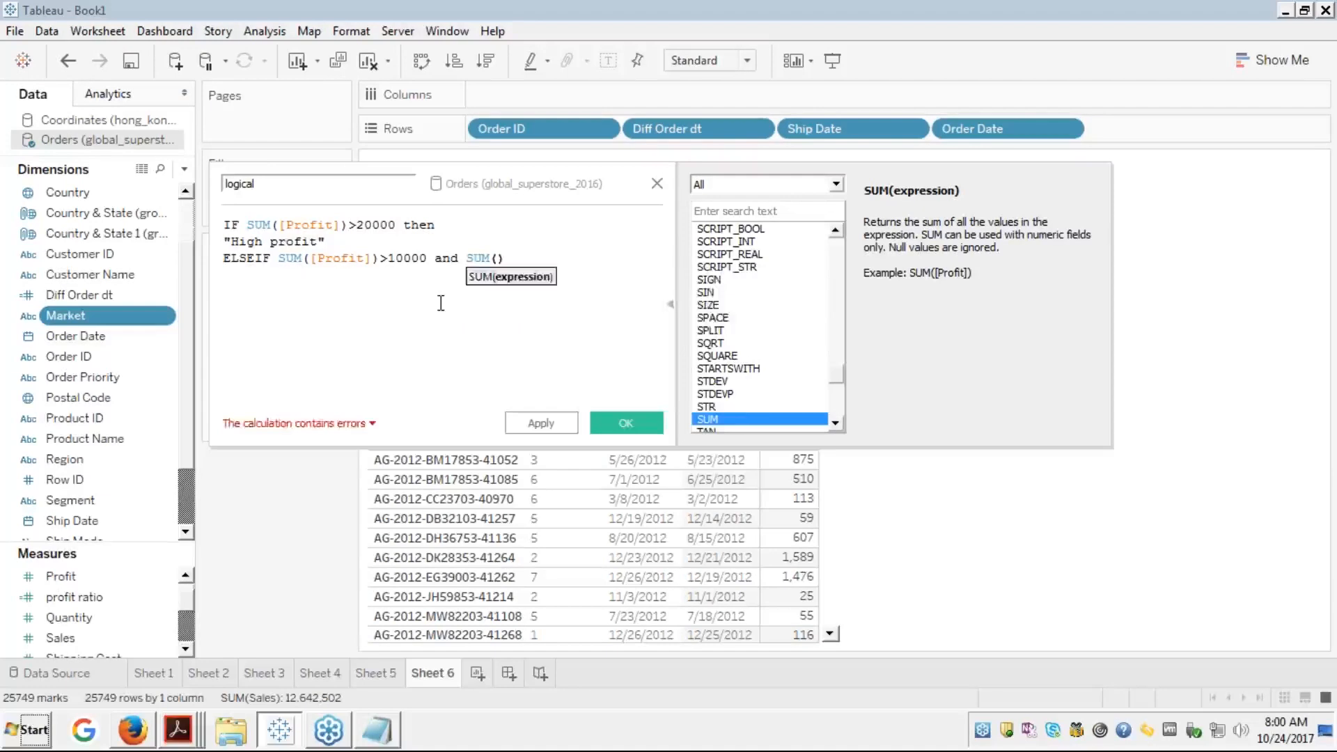
text(pro)
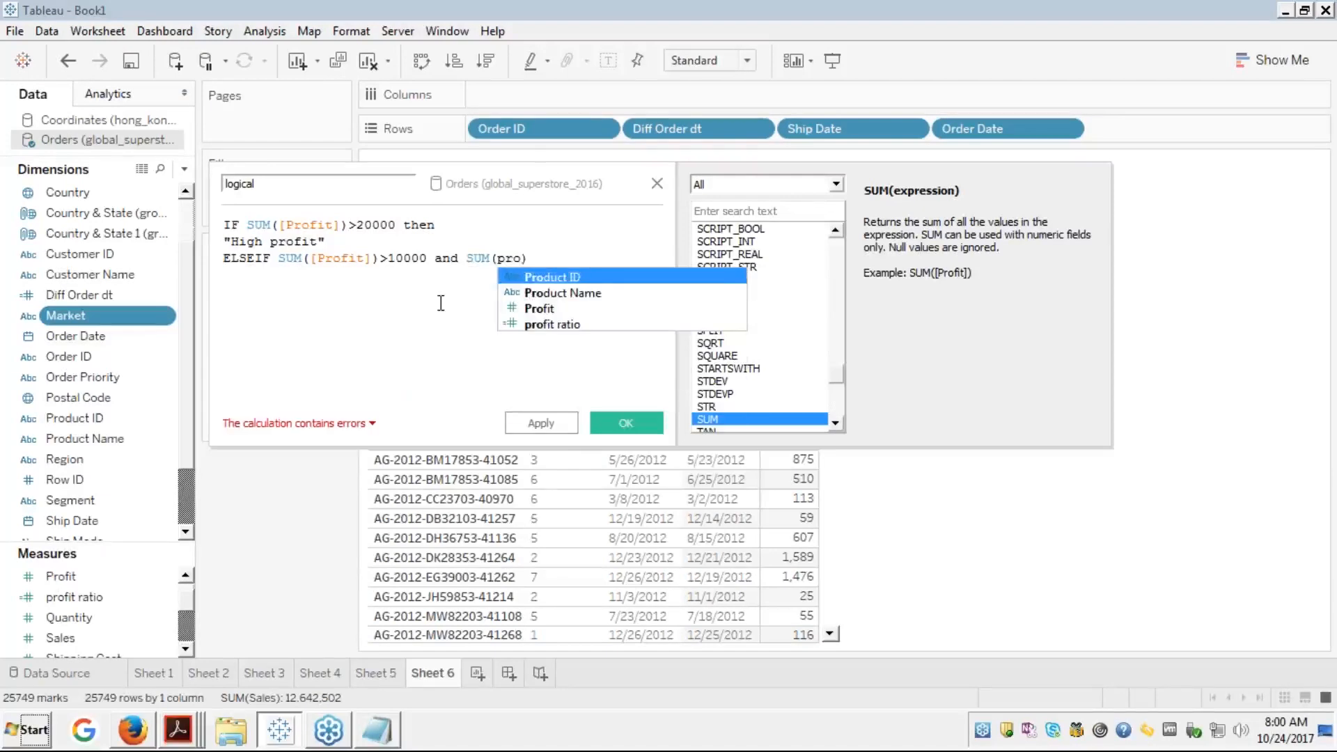
key(Down)
key(Down)
key(Return)
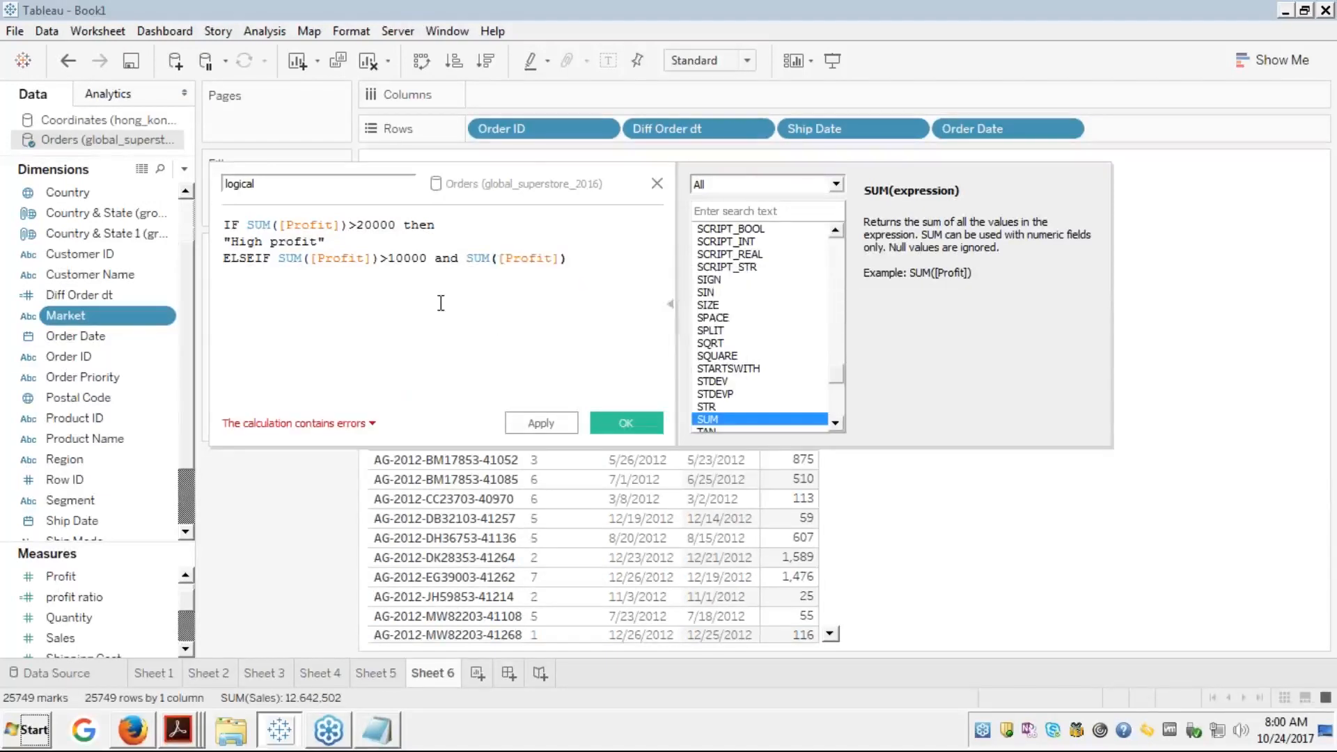
text(<20000 then)
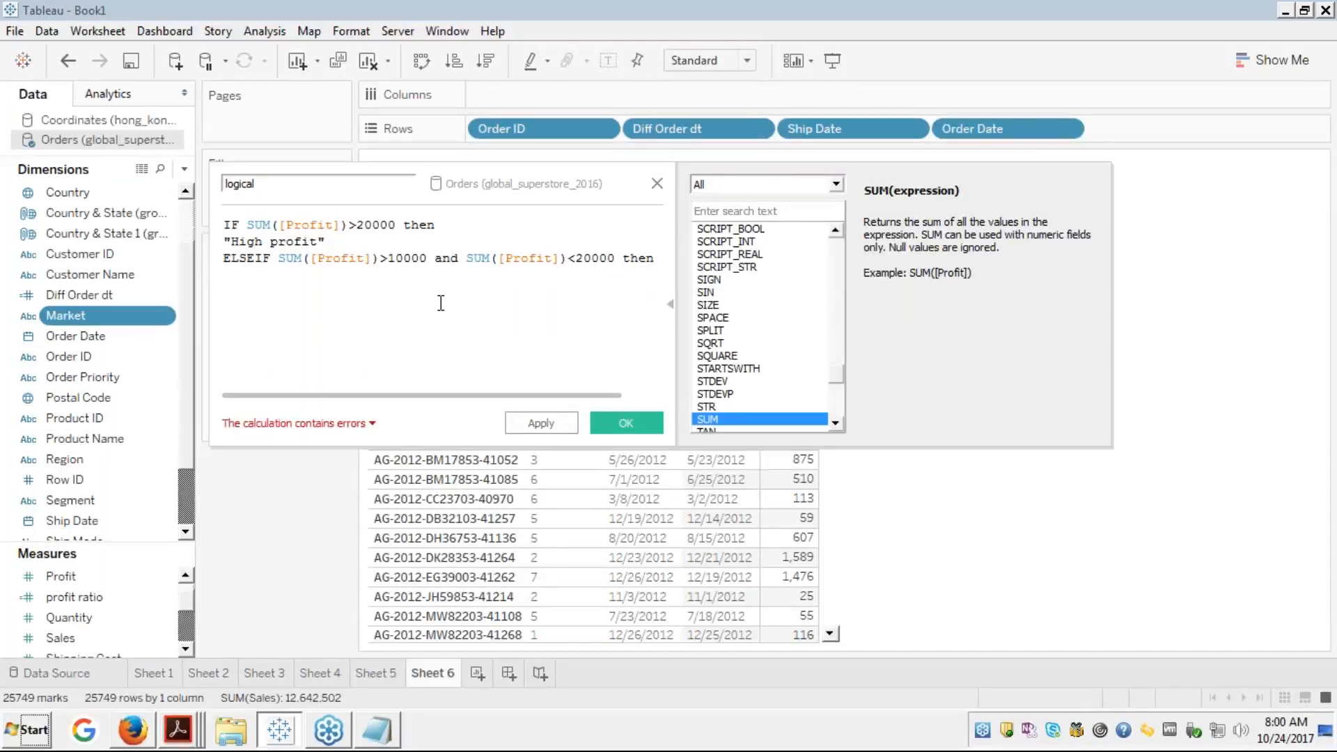
Enter "Medium Profit" as the ELSEIF result on a new line
key(Return)
text(")
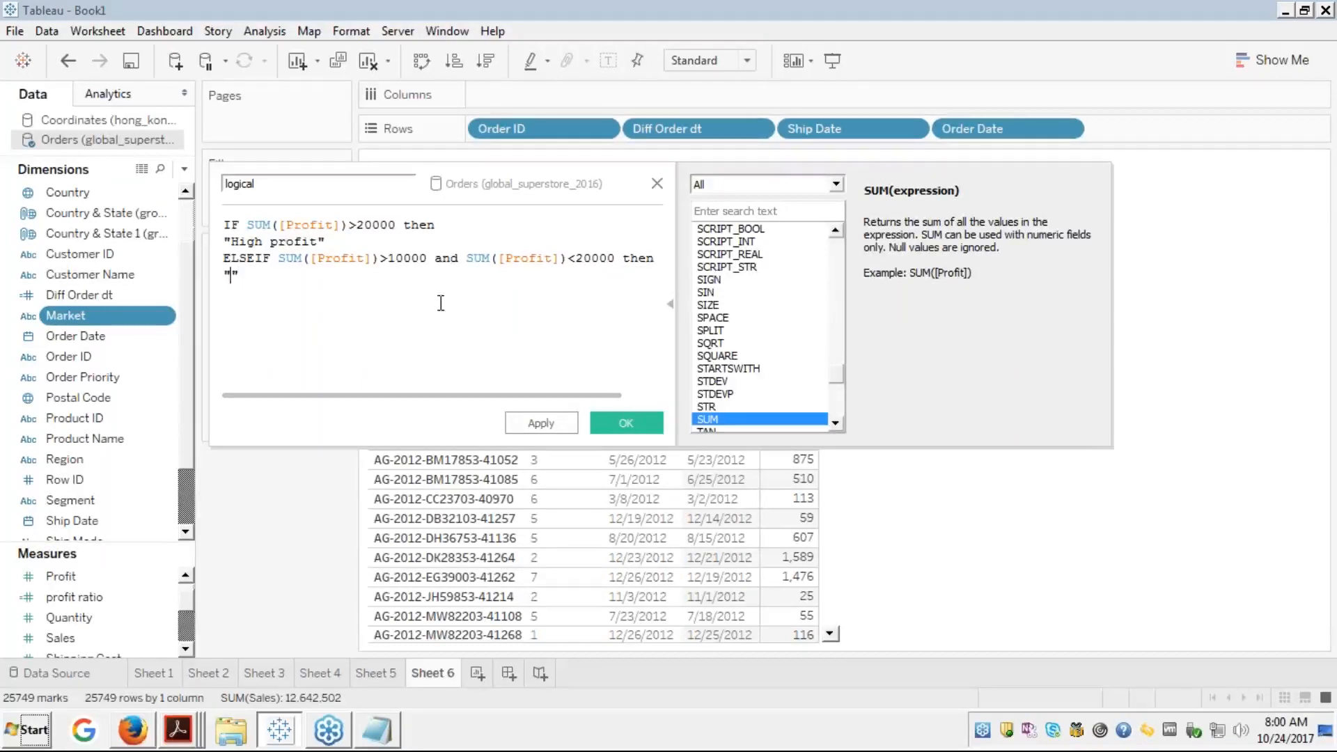
text(Mediul)
key(BackSpace)
text(m Profit)
Add an ELSE branch on a new line with "low profit" as its result
key(Return)
text(else)
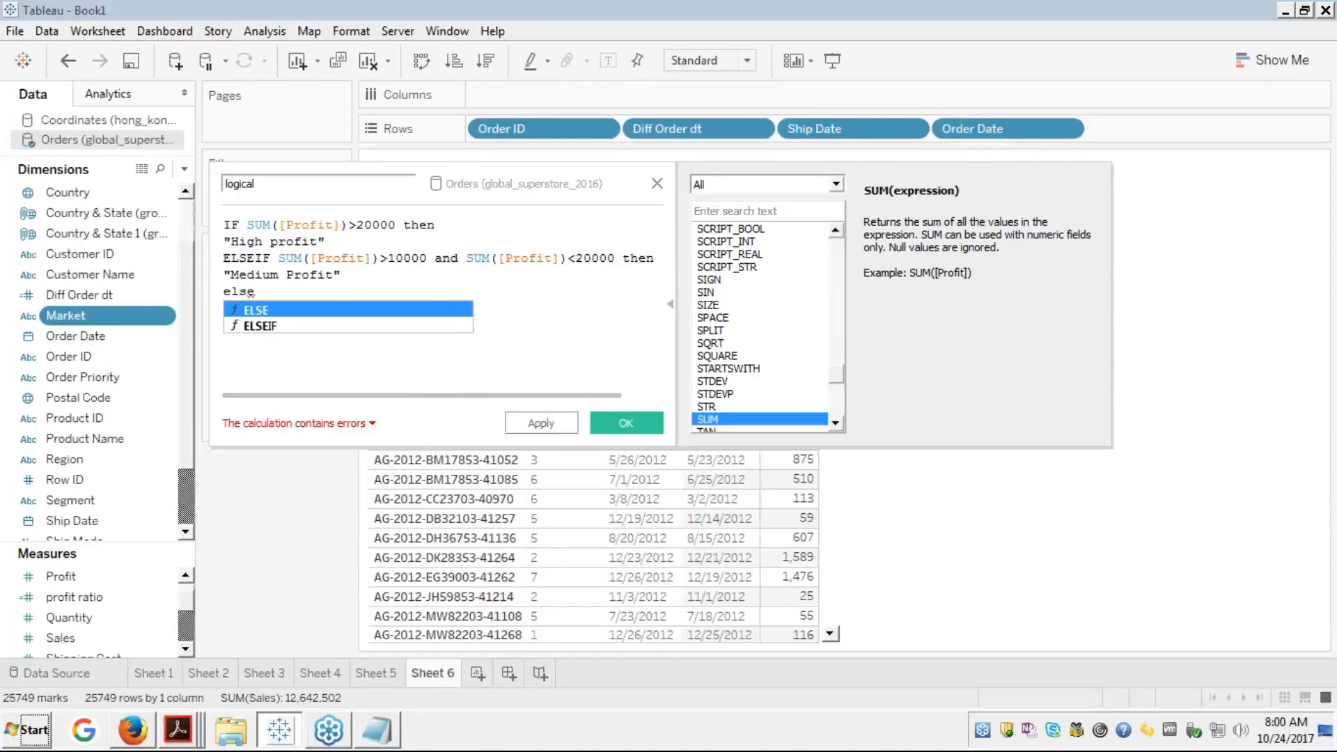
key(Return)
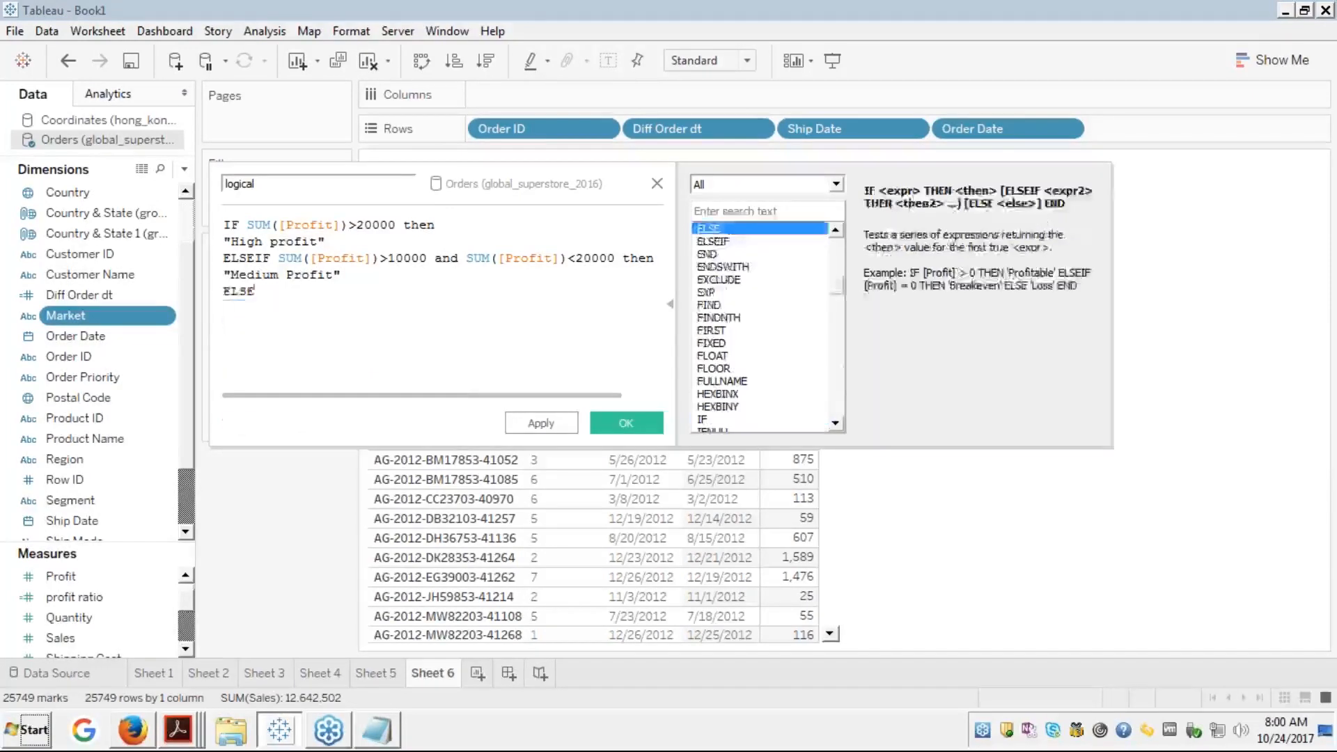
key(Return)
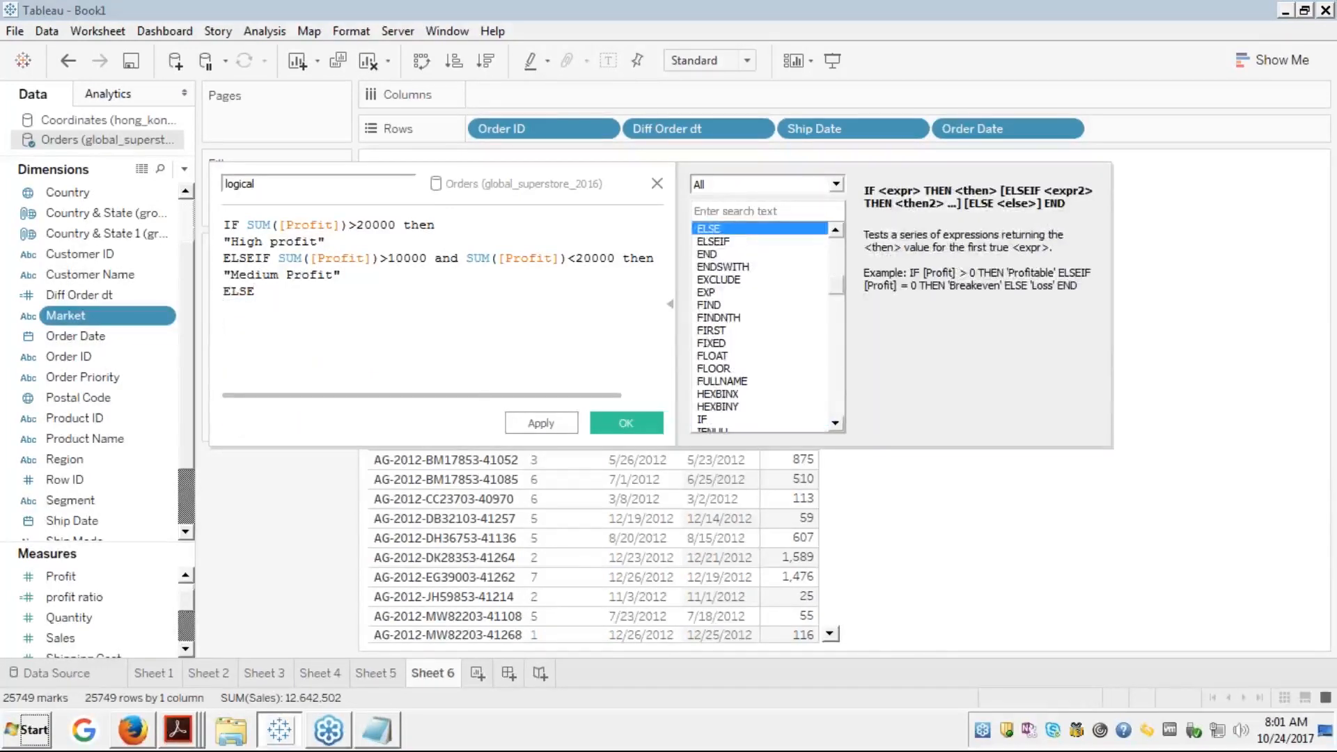
text("")
text(lo)
text(w)
text( profit)
Close the IF statement with END and rename the calculated field "logical calc"
key(Return)
text(end)
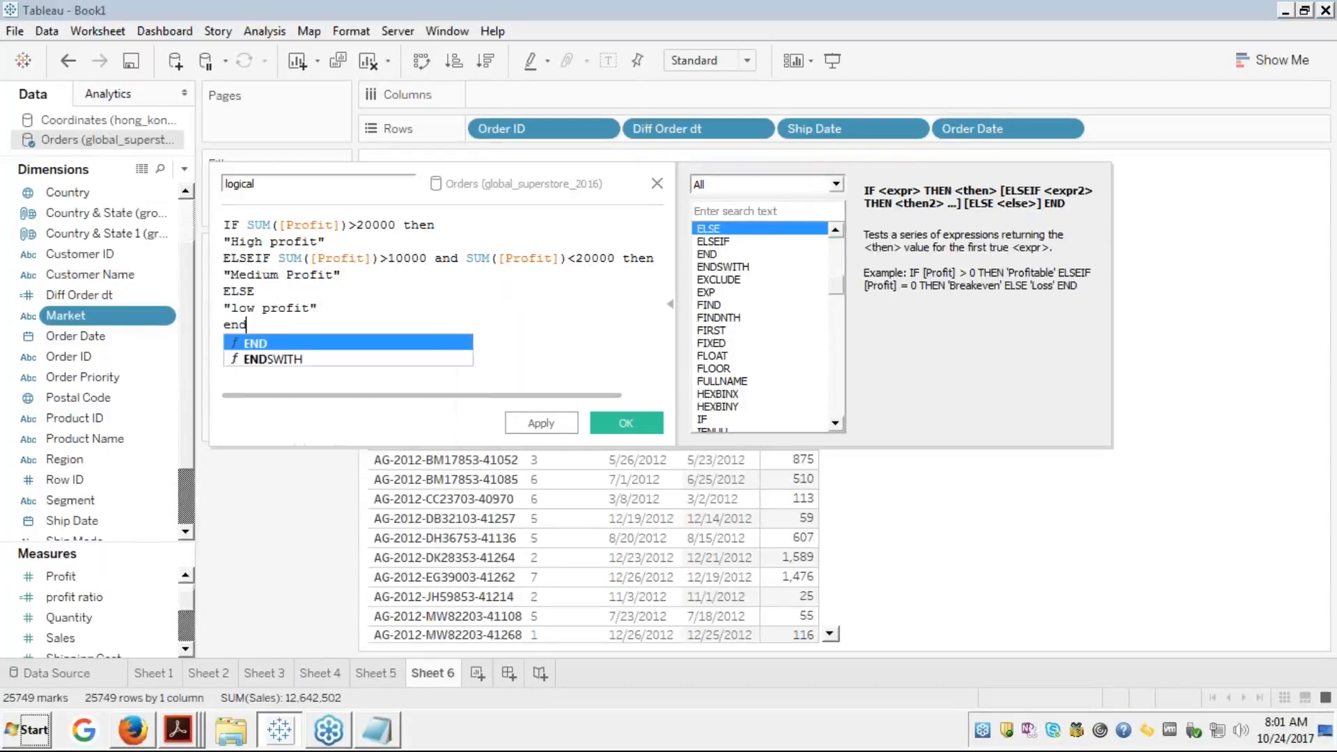
key(Return)
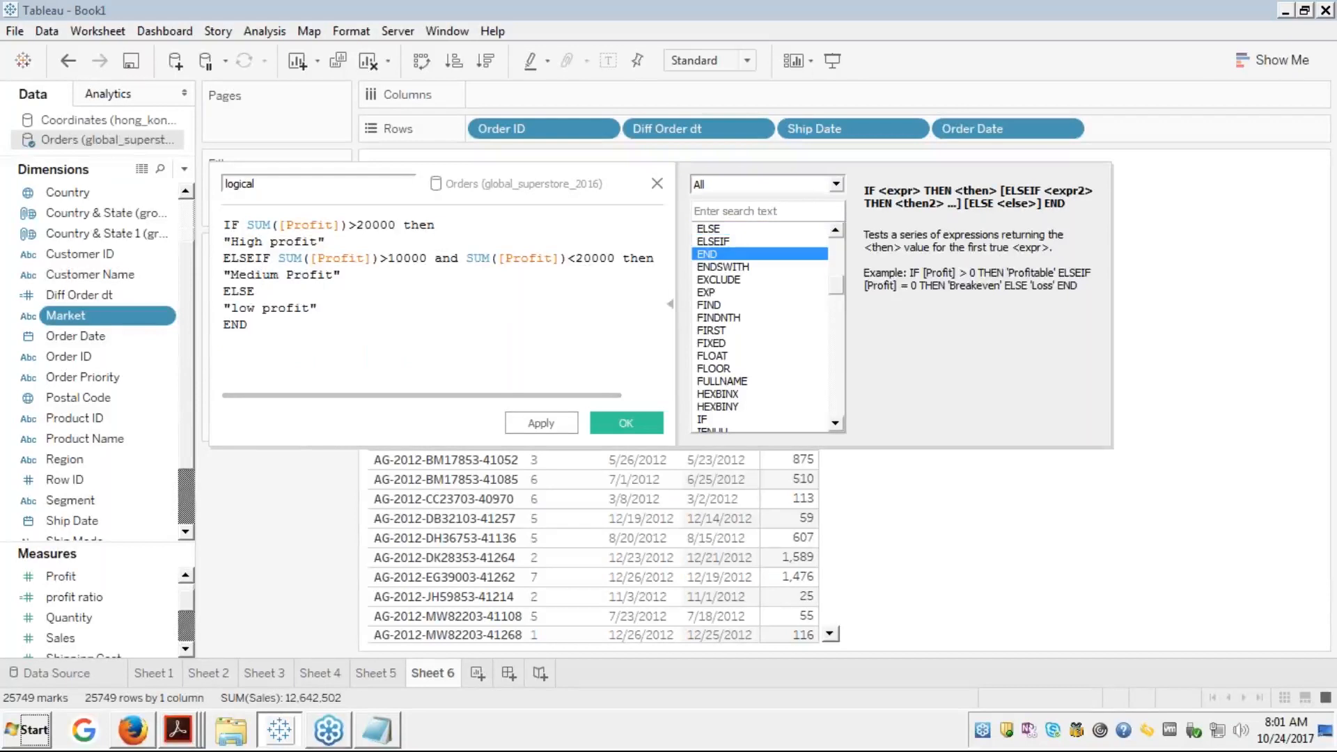
key(Return)
click(294, 187)
text(logical calc)
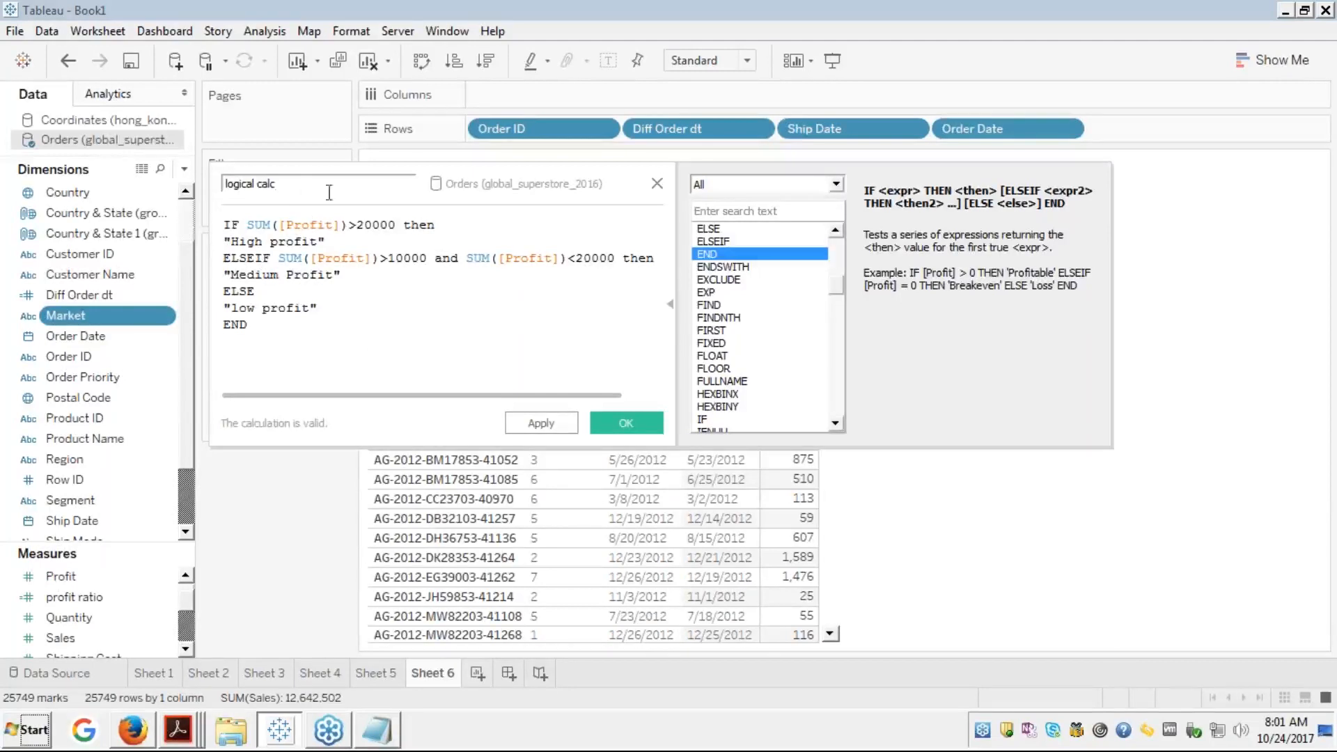
Save the logical calc calculated field and add a new worksheet
click(623, 425)
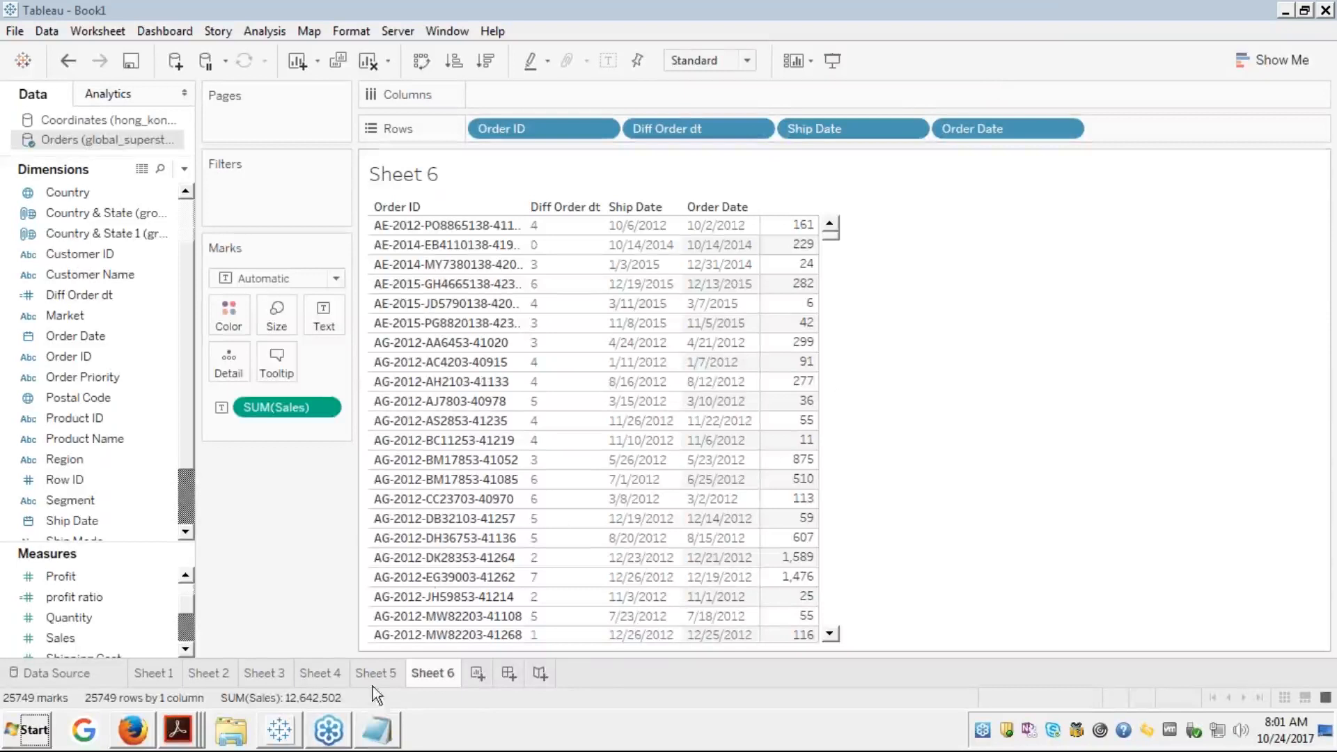
click(480, 672)
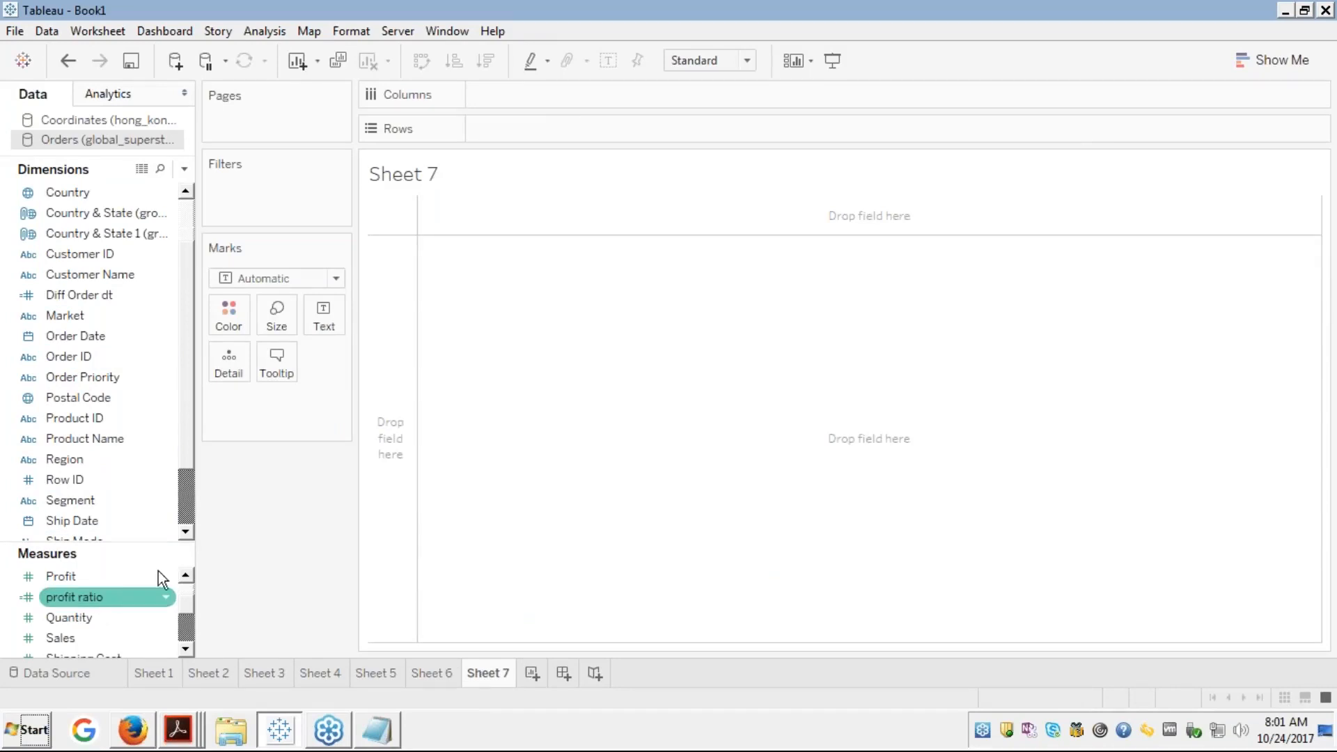
Plot Country on a map in the new worksheet and size its marks by Sales
scroll(188, 514, down, 2)
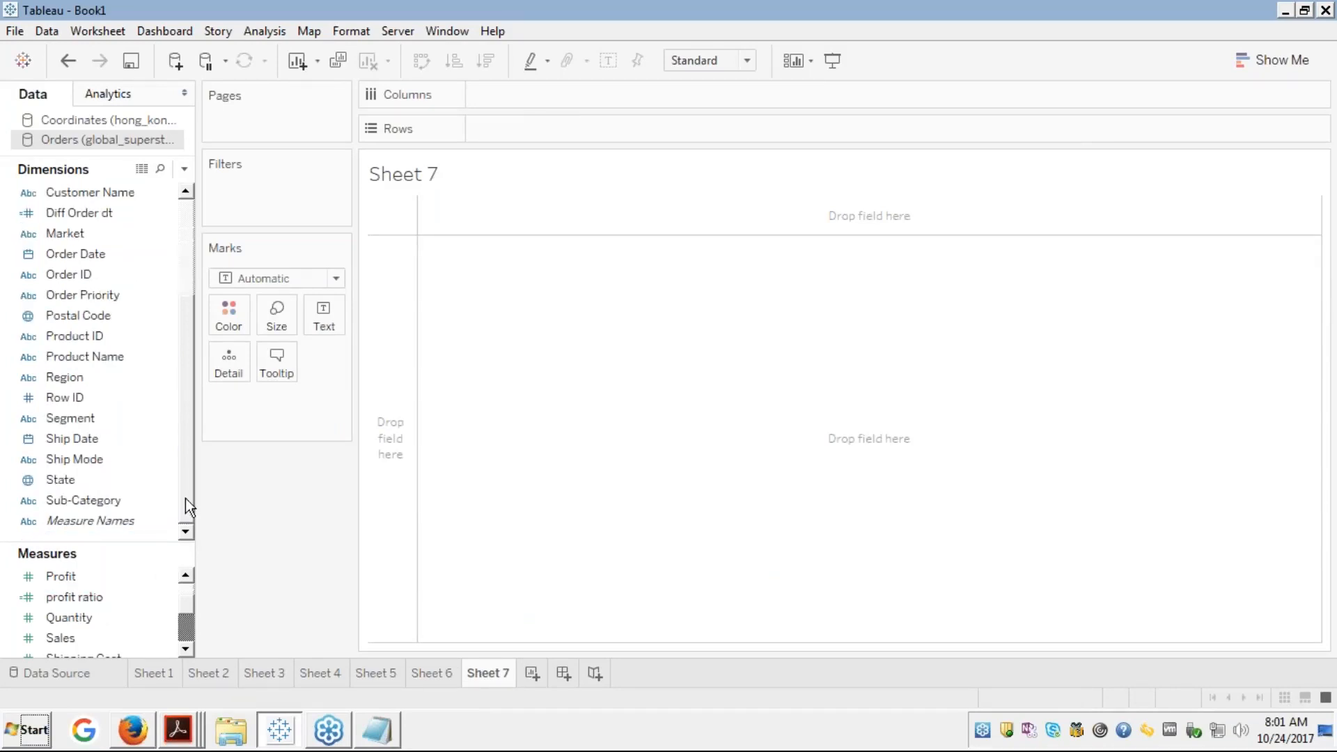
scroll(185, 227, up, 4)
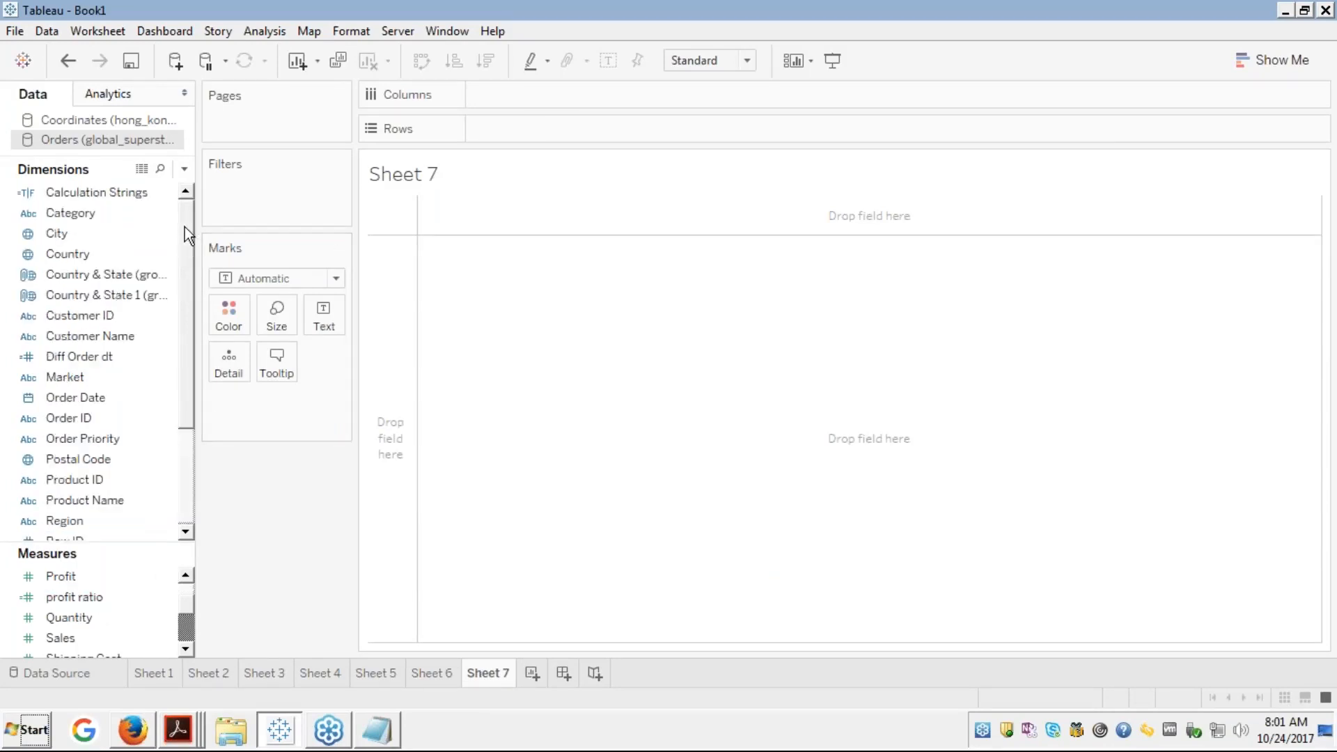
click(78, 254)
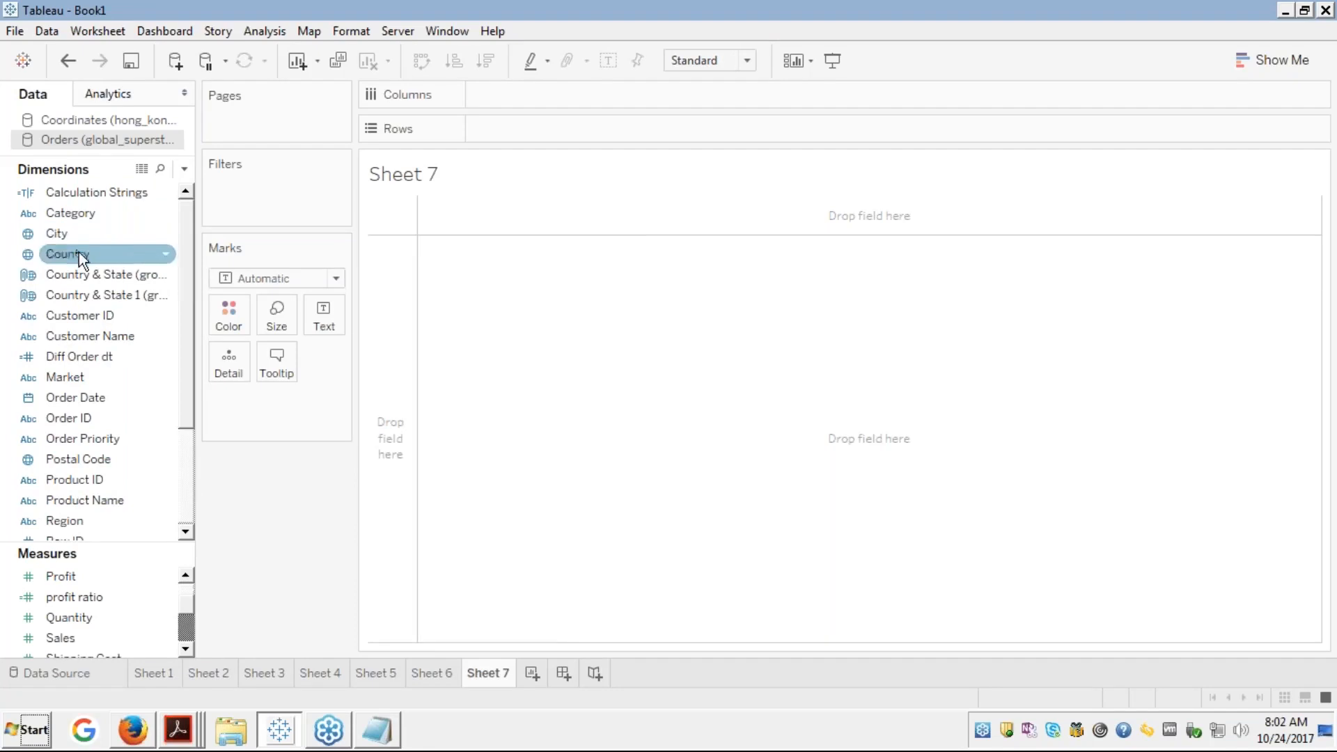
double_click(78, 252)
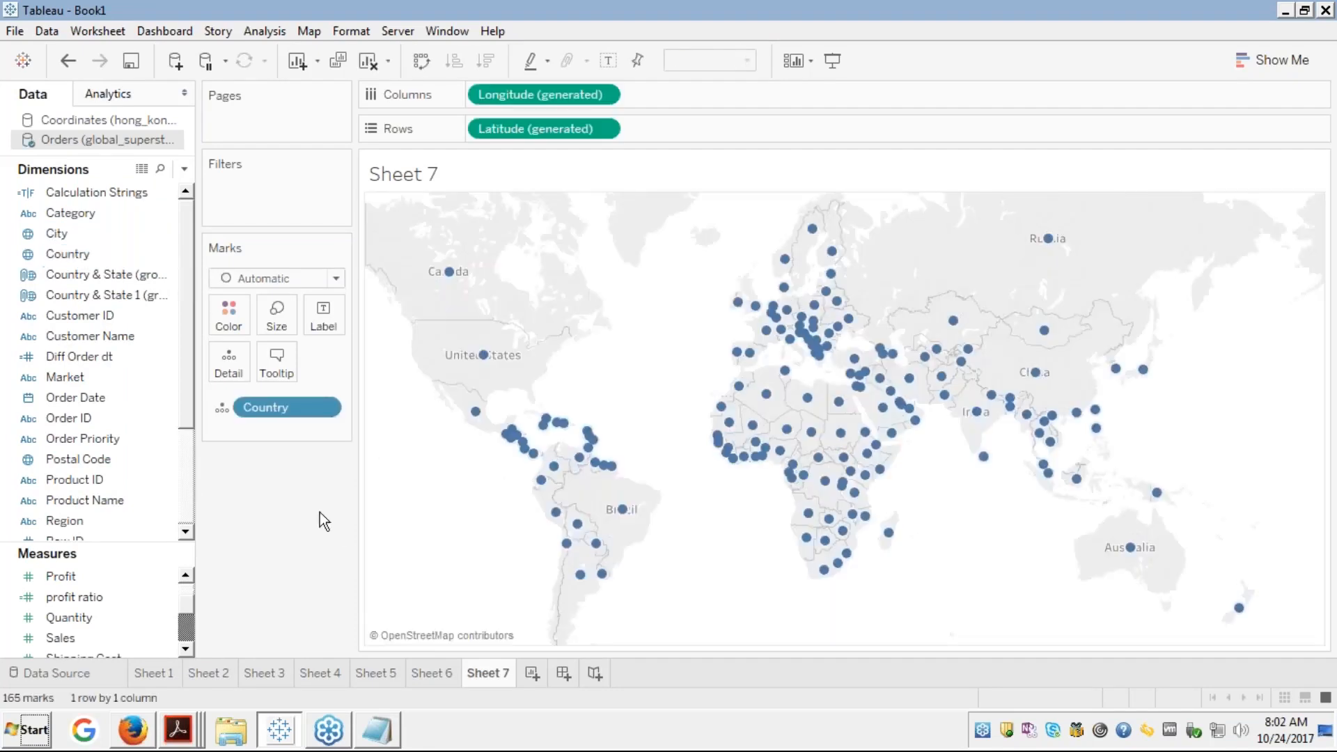
click(59, 650)
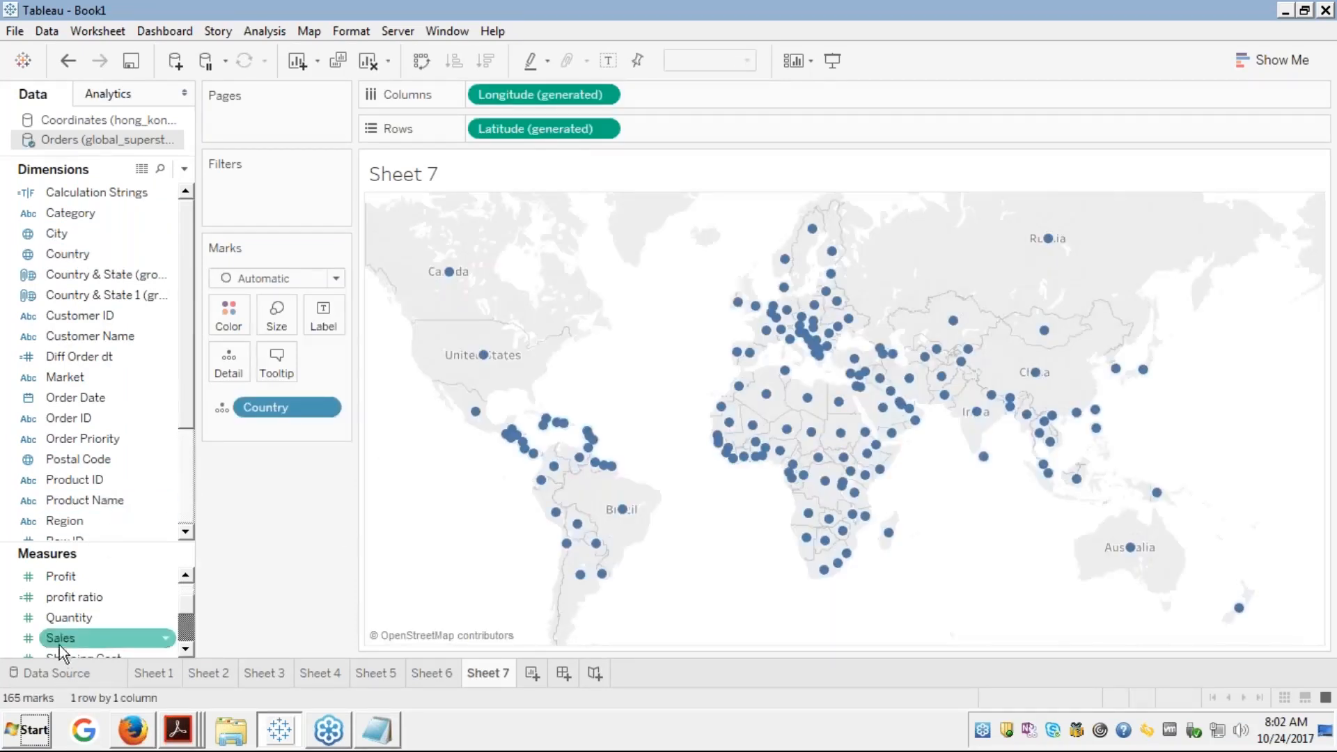
double_click(61, 641)
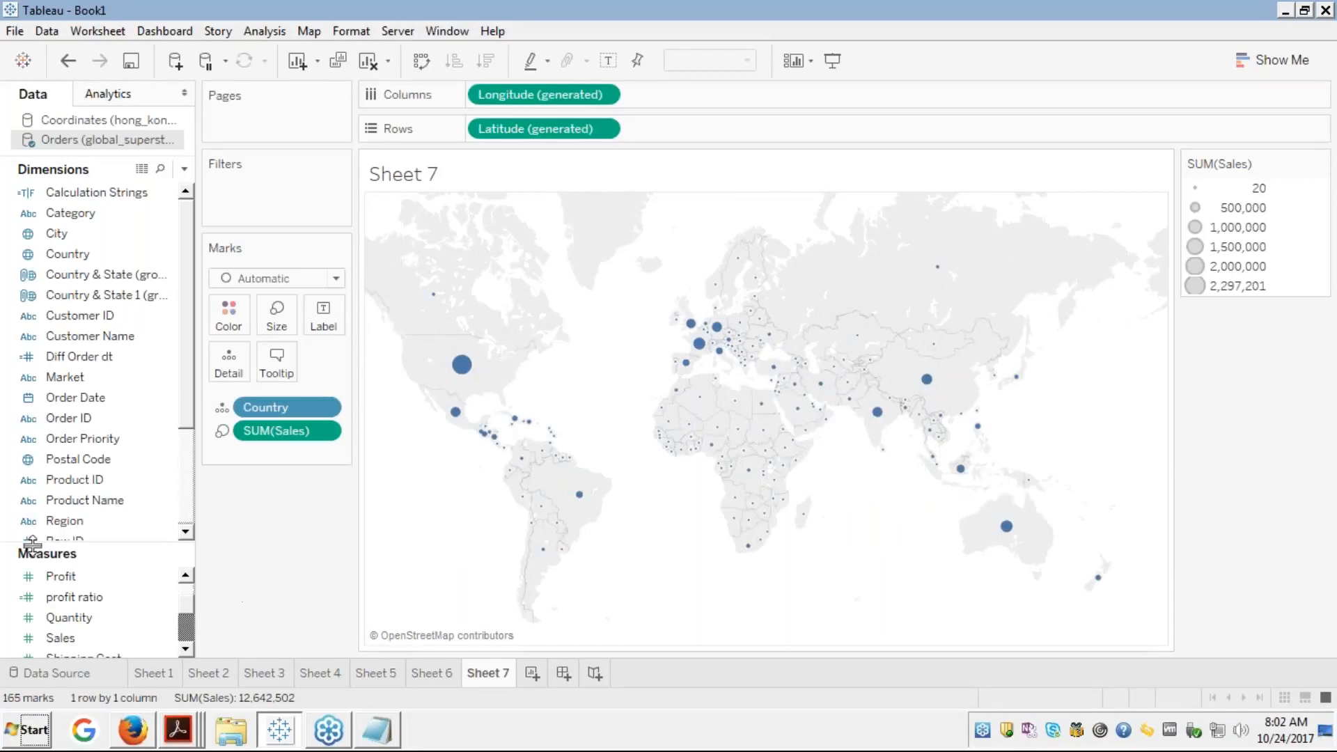
Find the logical calc measure and use it to color the country marks on the map
click(70, 577)
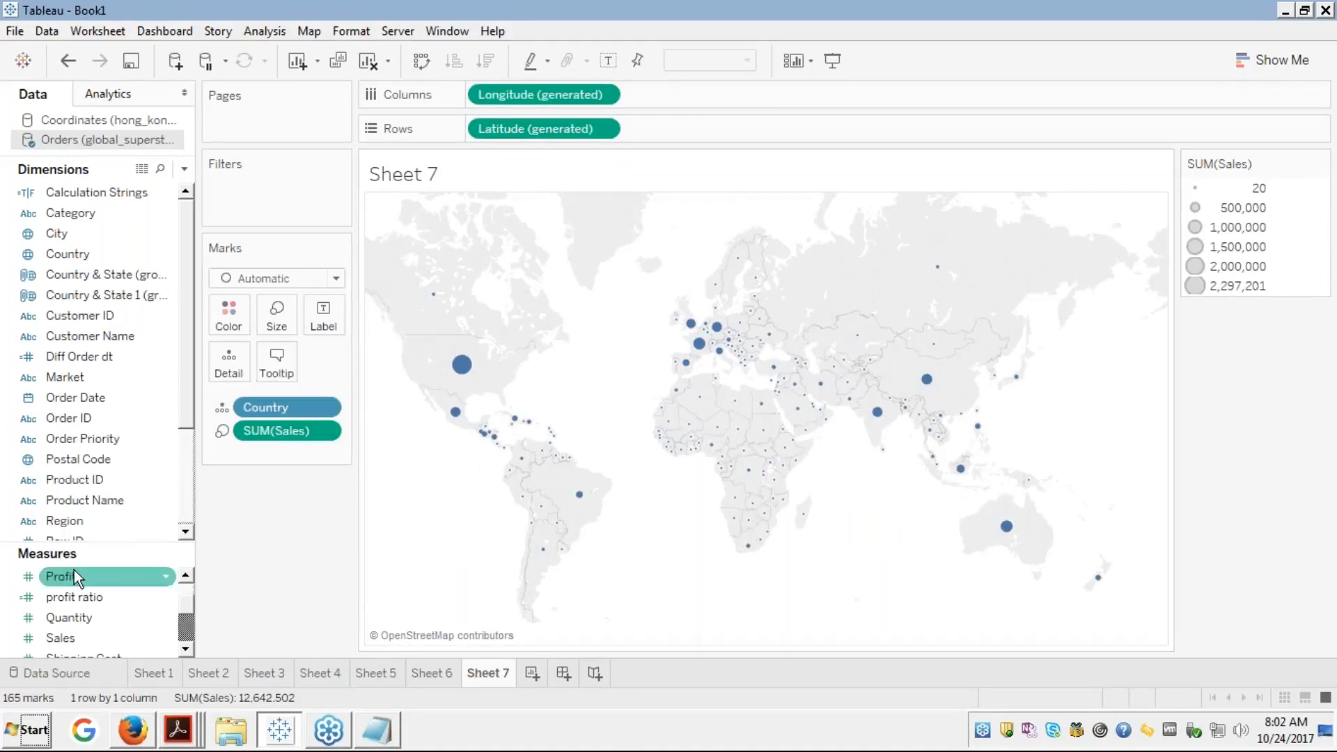
click(104, 480)
click(87, 460)
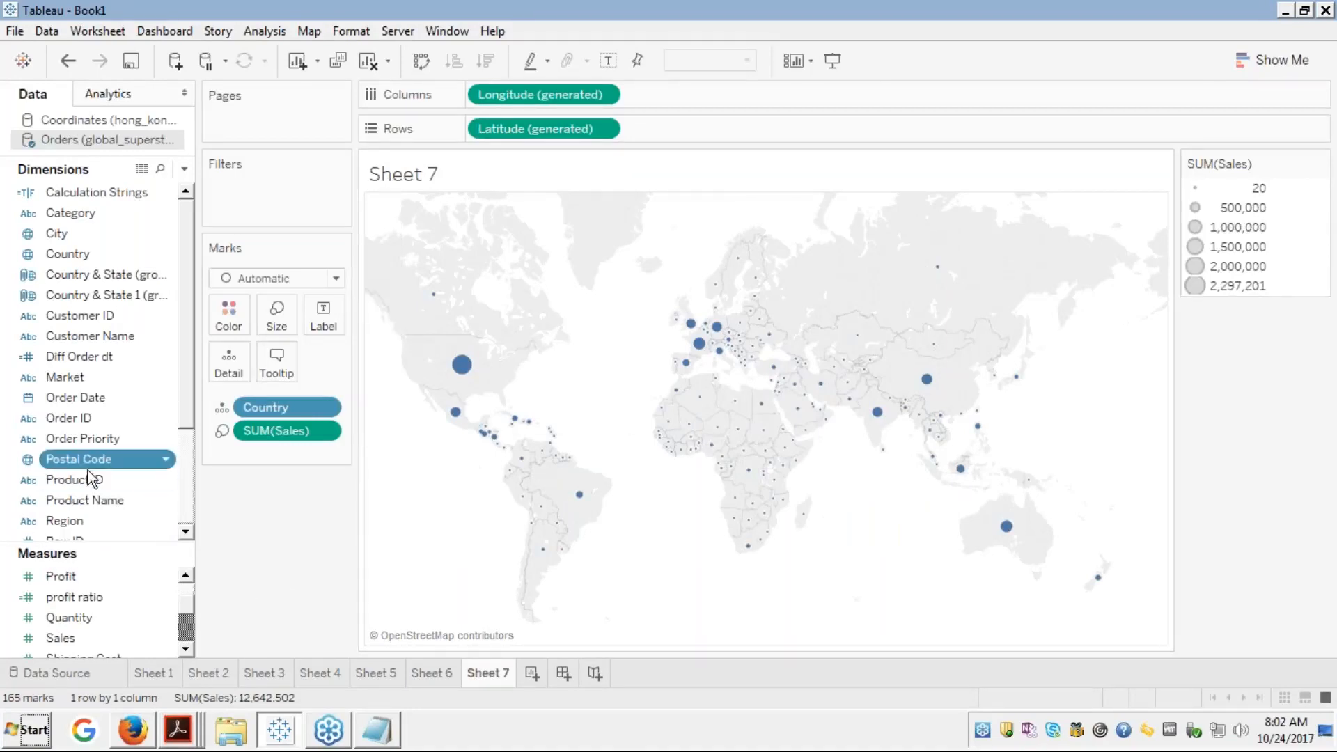
click(87, 597)
scroll(87, 600, down, 2)
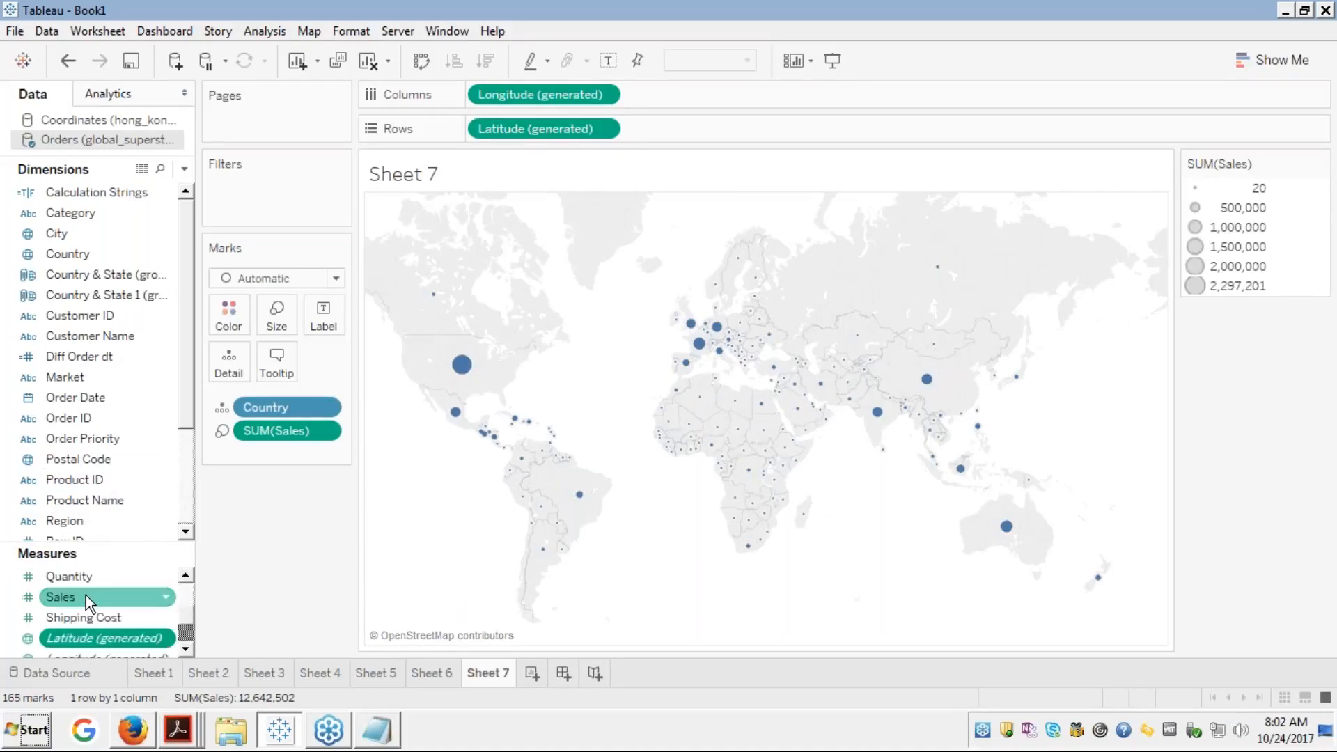
click(186, 592)
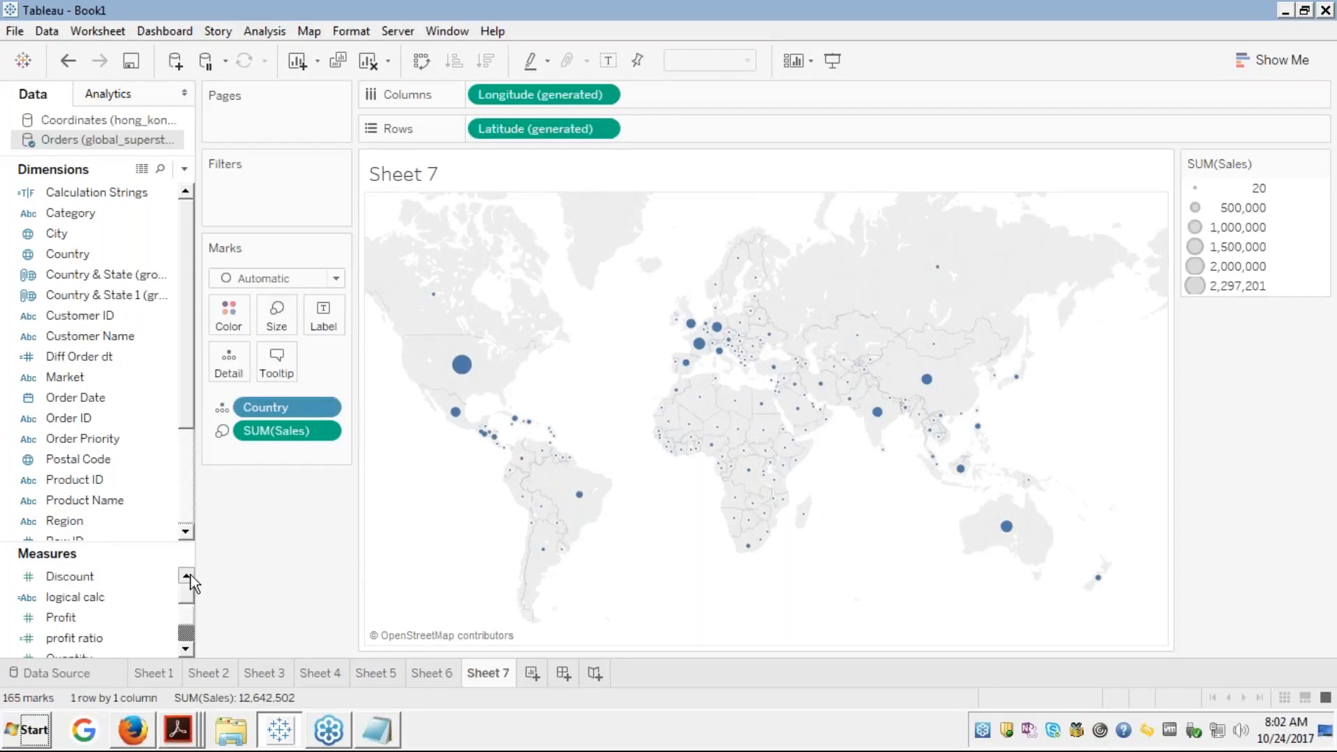
click(72, 603)
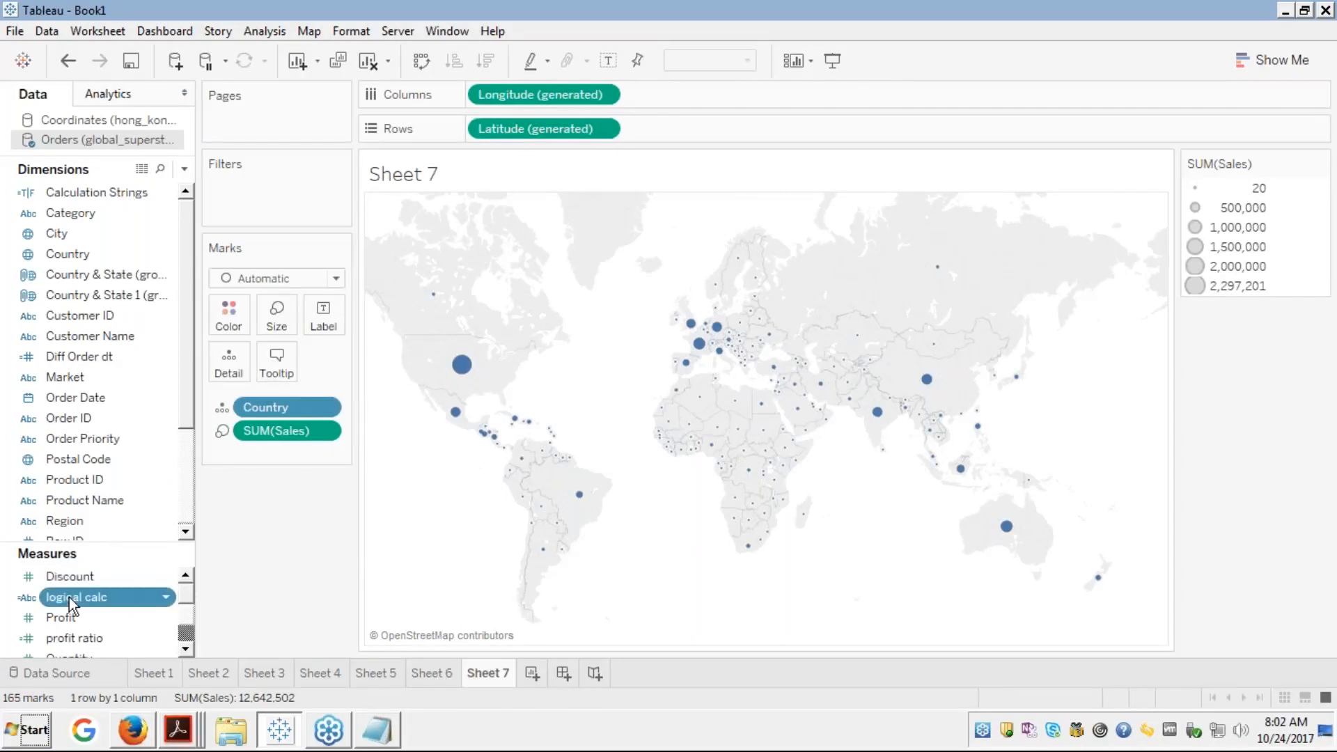
drag(71, 603, 228, 317)
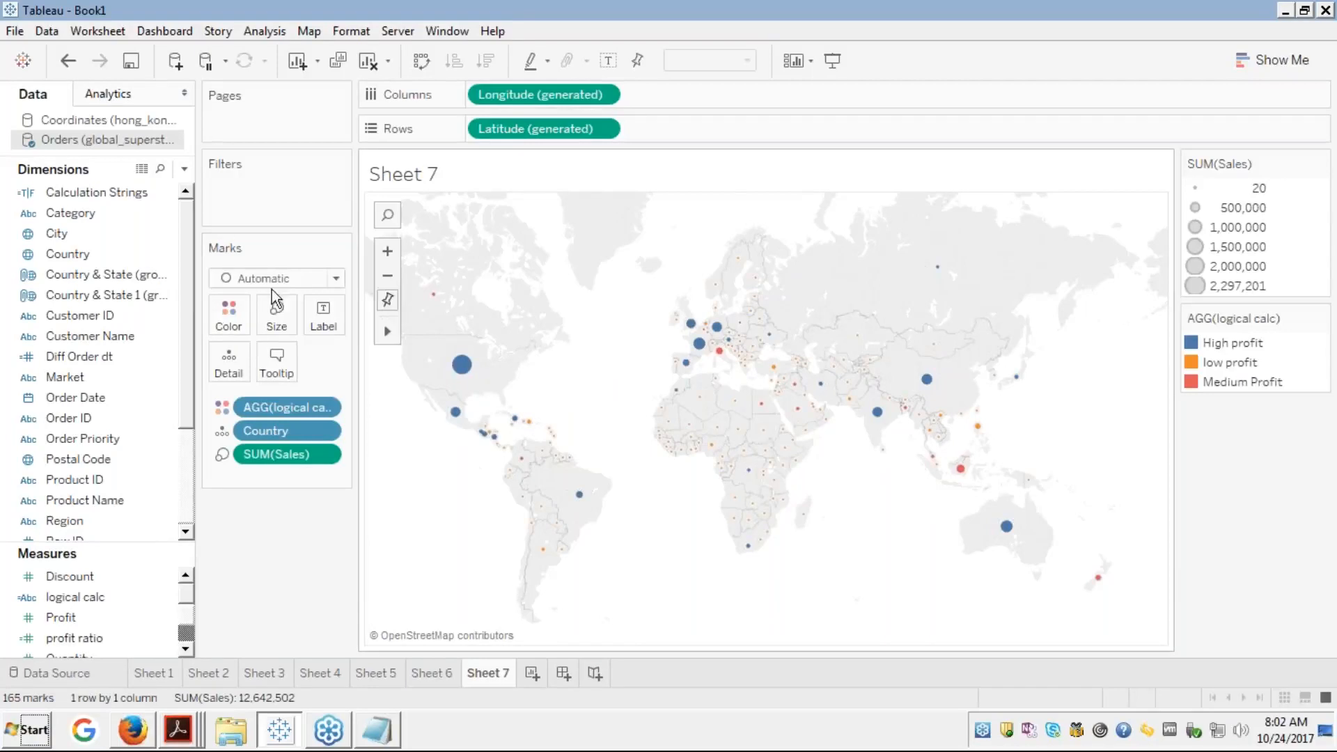
Set the logical calc colors to green for High profit, red for low profit and orange for Medium Profit
click(240, 320)
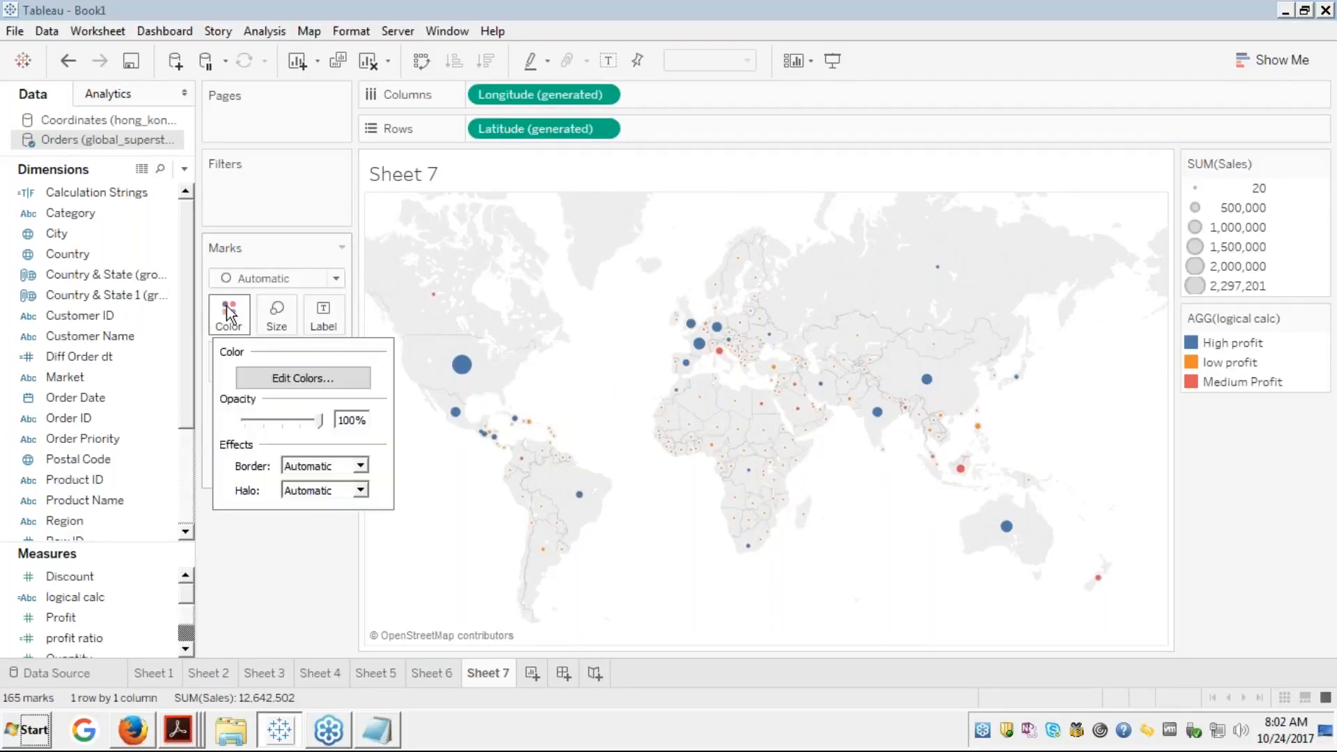
click(280, 376)
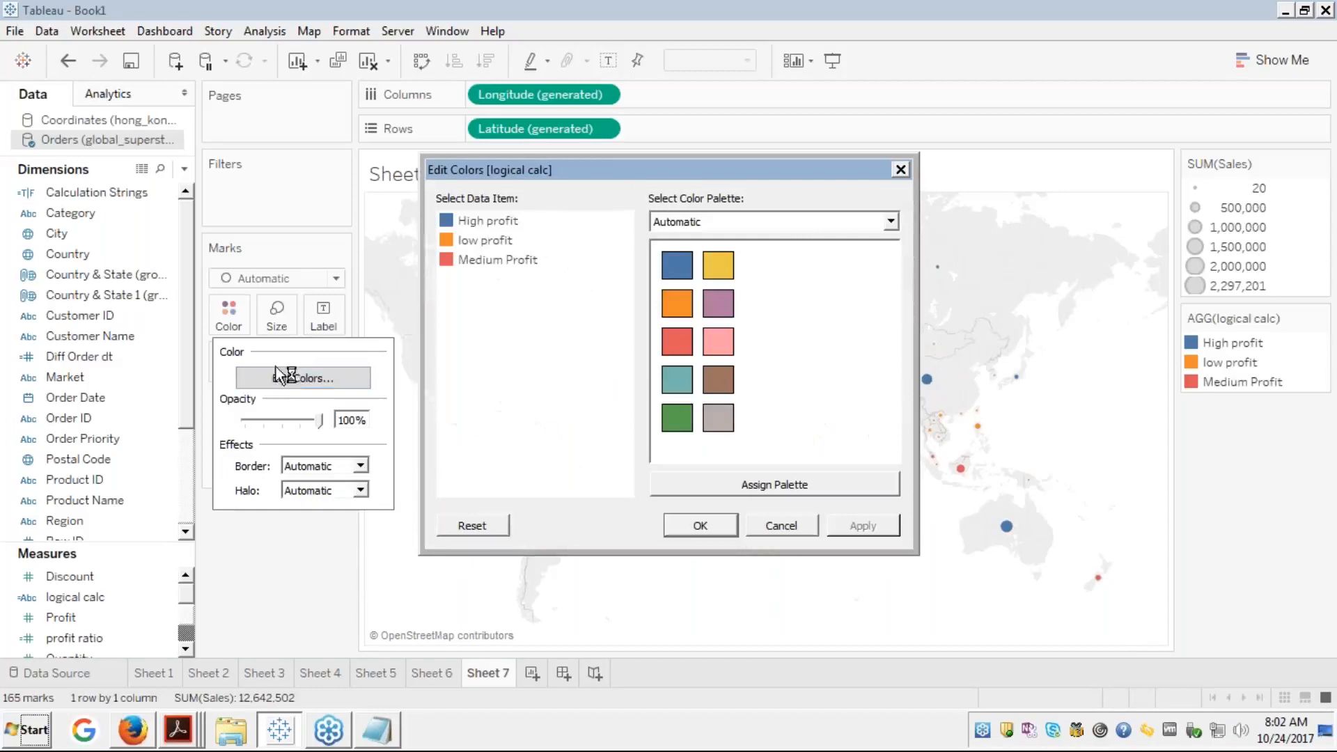
click(480, 223)
click(676, 419)
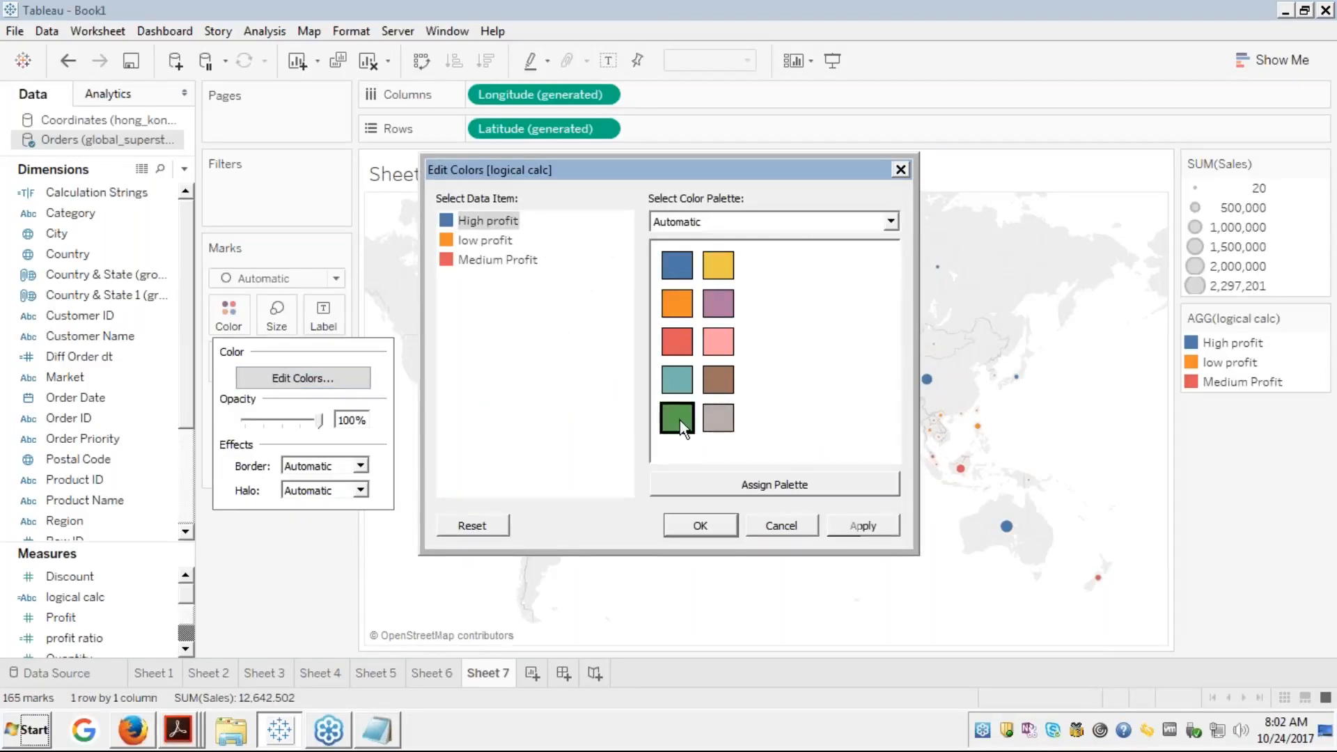
click(471, 244)
click(677, 341)
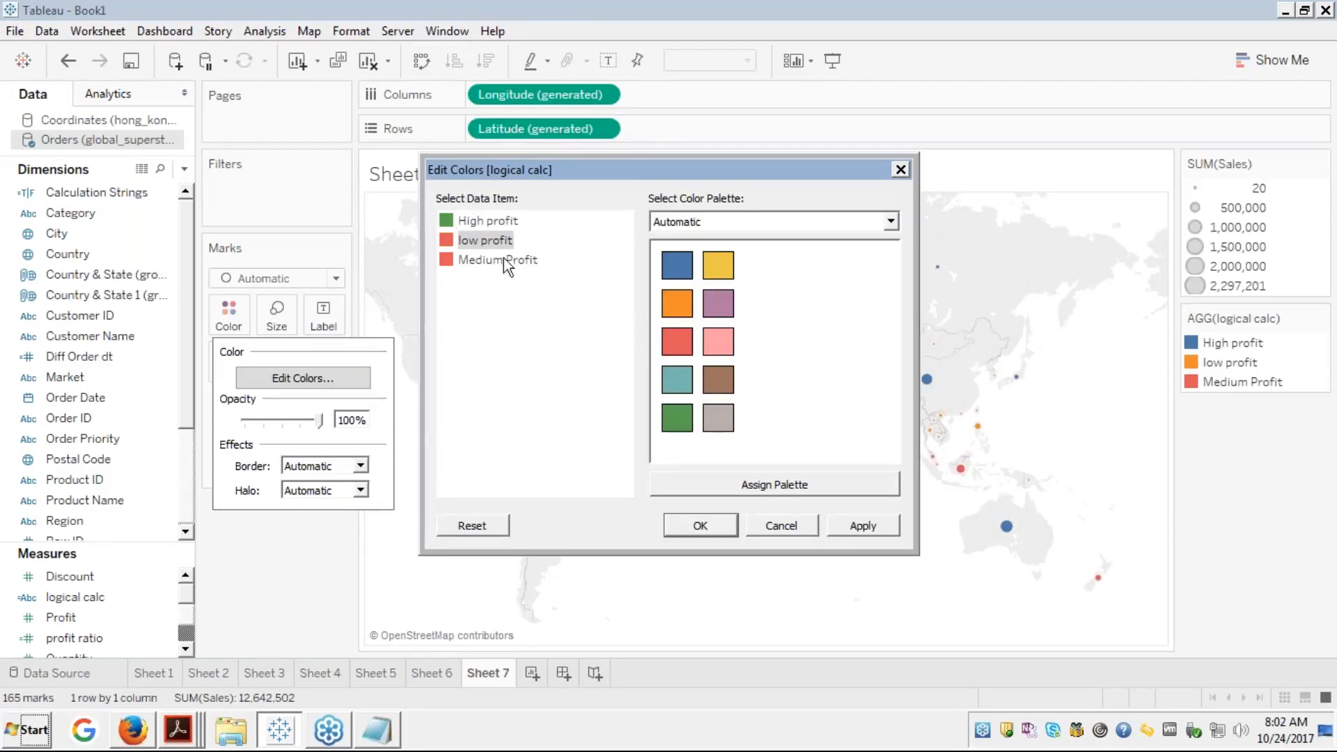
click(496, 259)
click(685, 305)
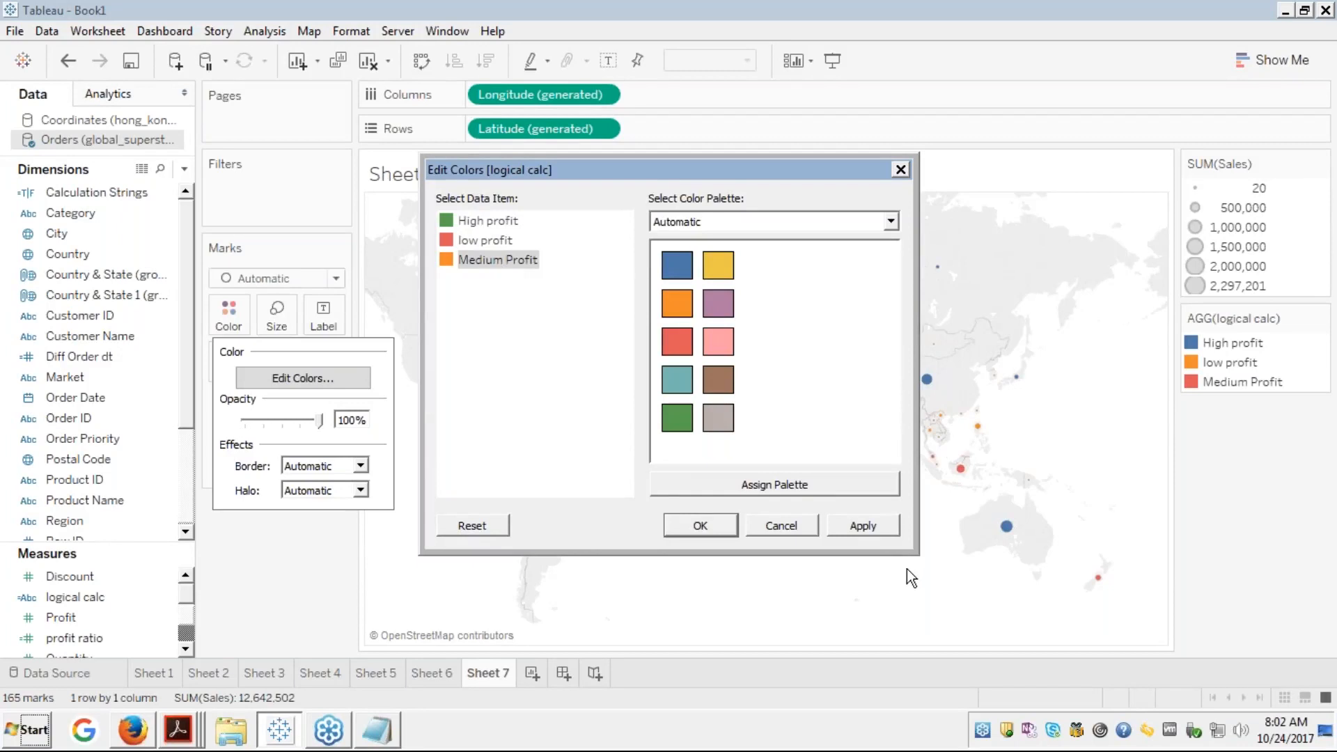
click(851, 524)
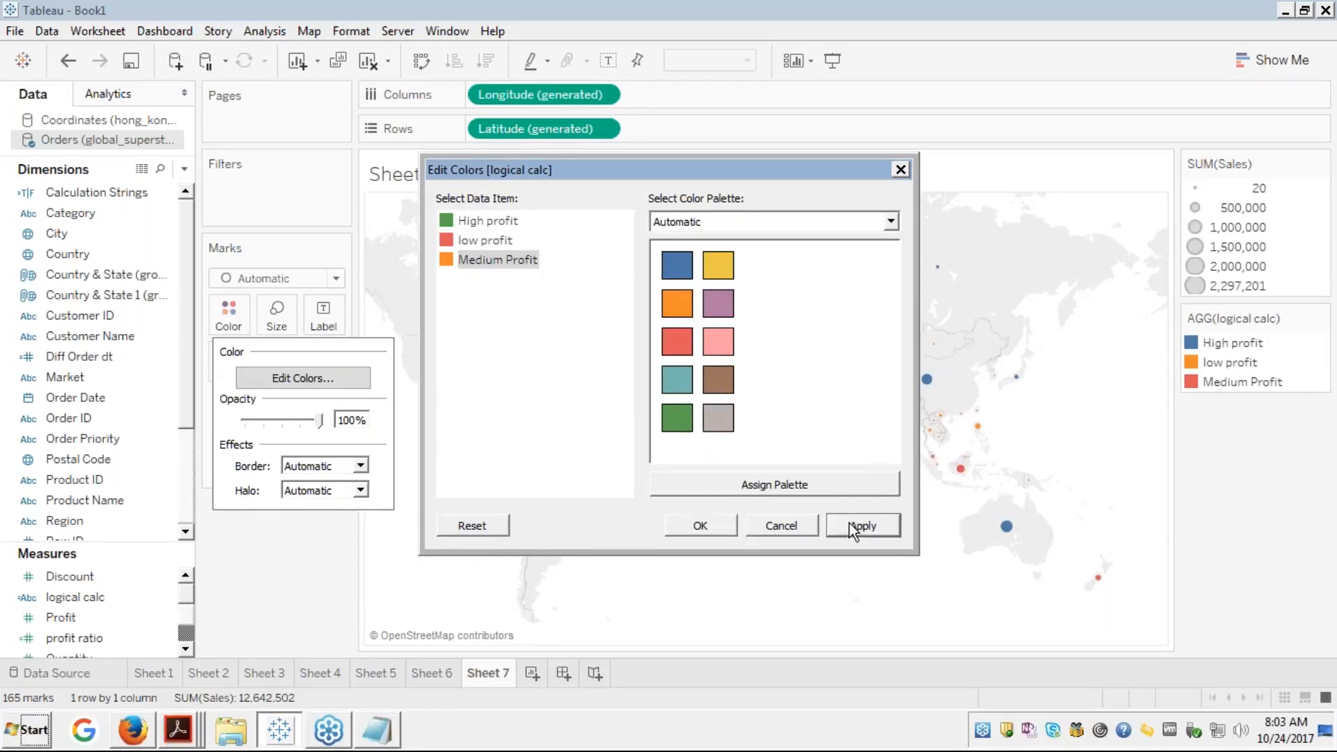
click(686, 523)
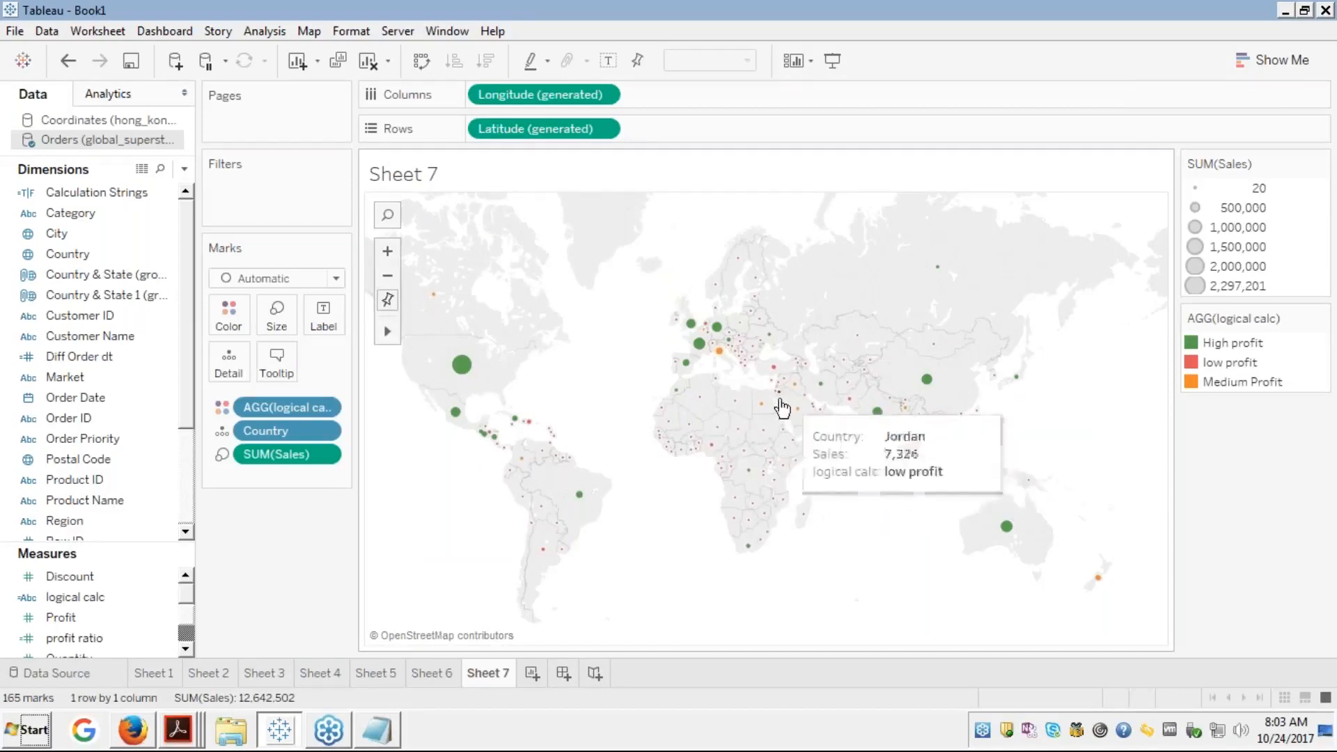
Add the Profit measure to the tooltip of the country marks
mouse_move(462, 371)
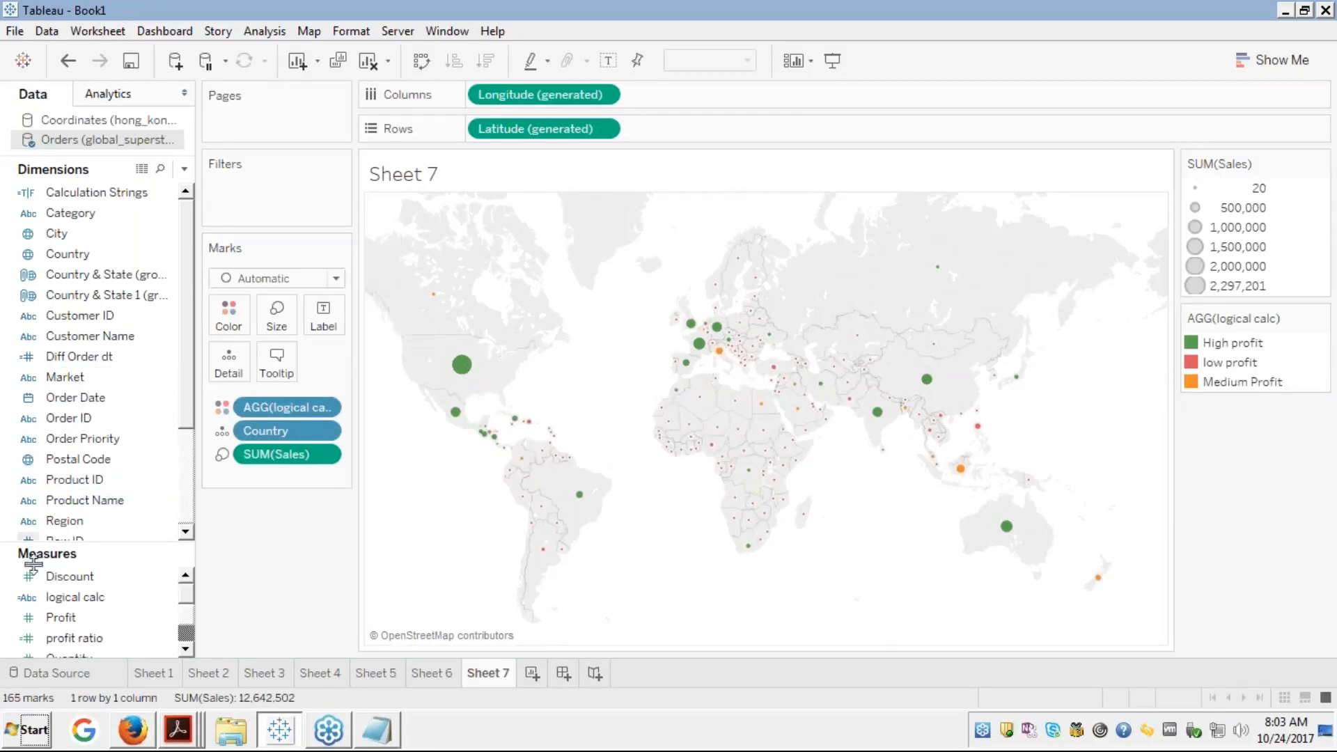
click(61, 617)
drag(61, 616, 280, 356)
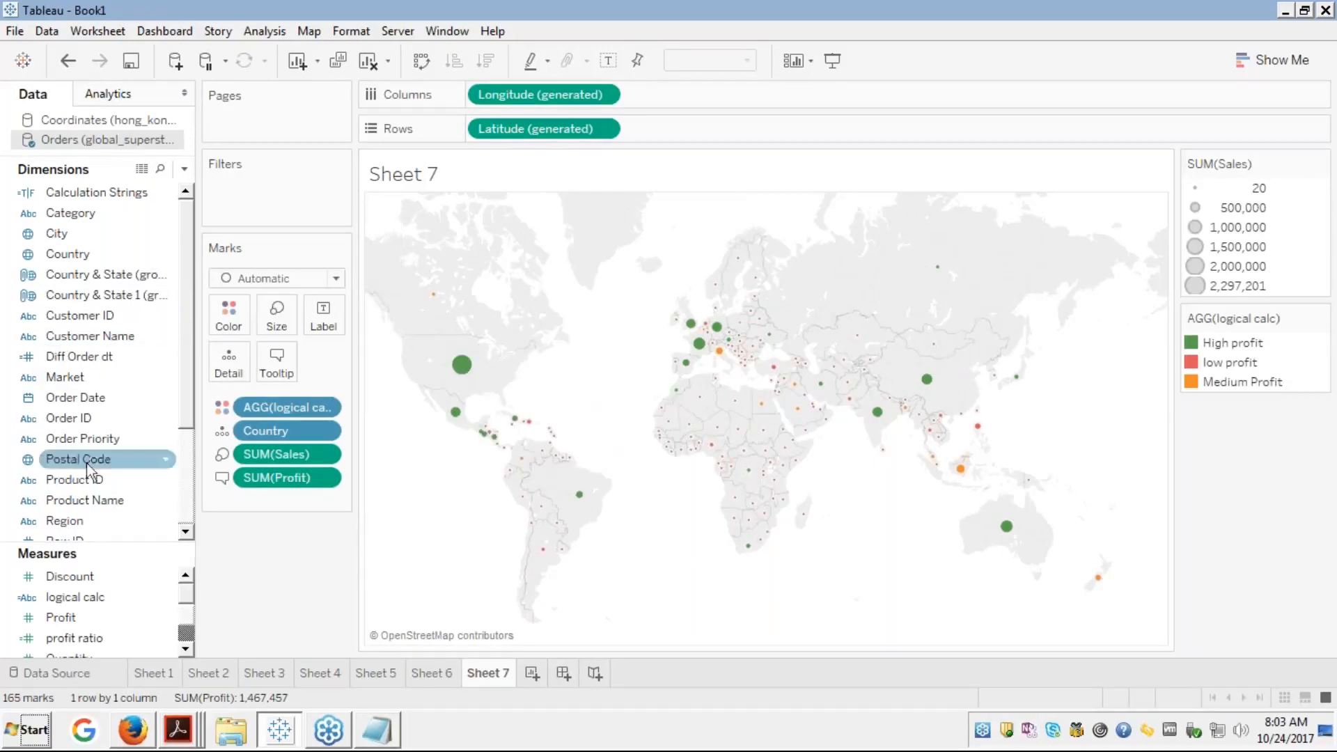
Open the logical calc calculated field for editing
click(71, 596)
right_click(71, 596)
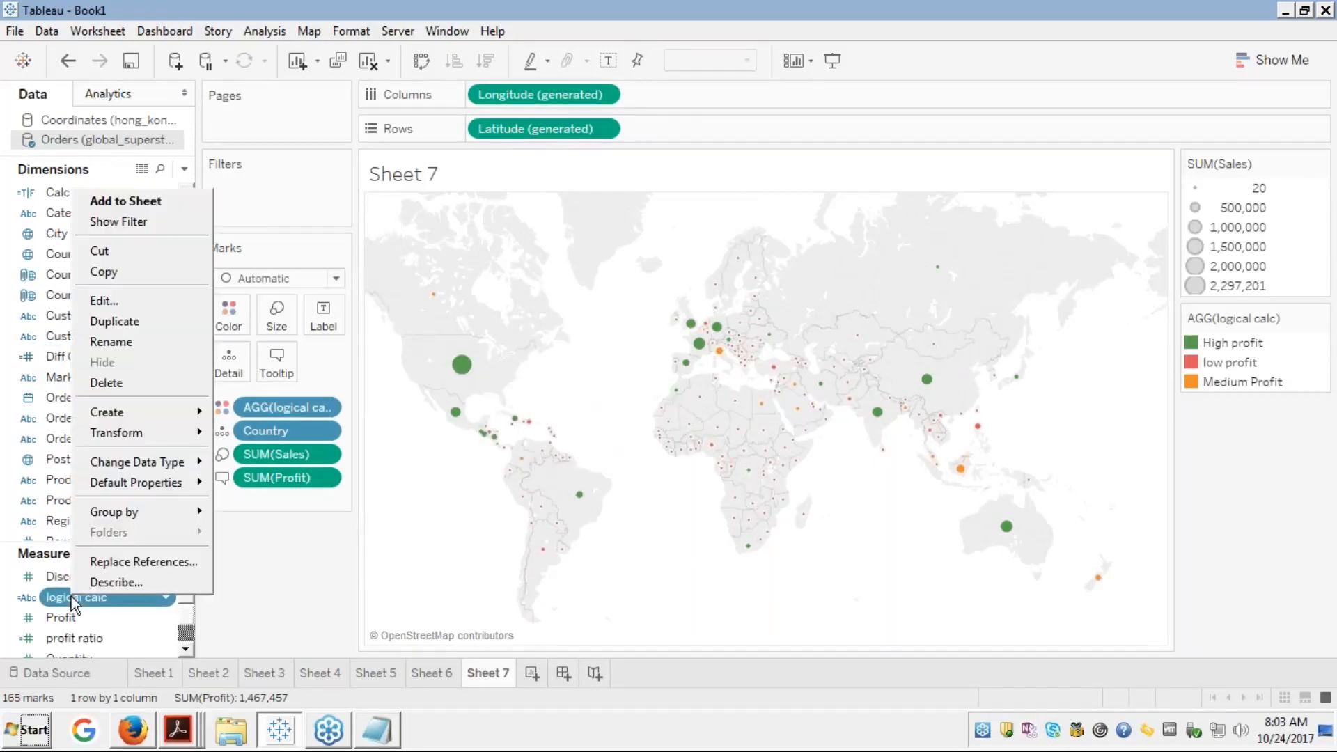
click(102, 298)
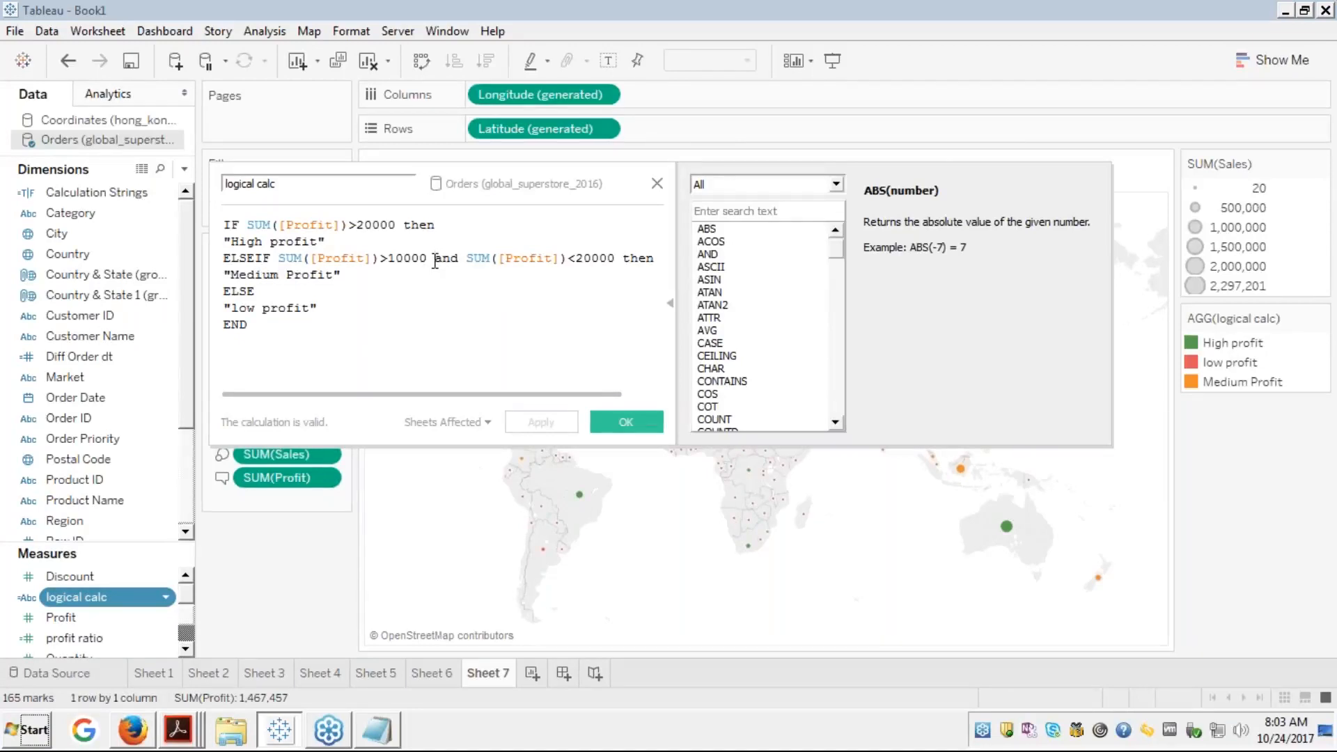
Examine the "and SUM([Profit])<20000" part of the ELSEIF condition against the thresholds in the IF and ELSEIF lines
click(434, 261)
key(shift+Right)
key(shift+Right)
key(shift+Right)
key(shift+Right)
key(shift+Right)
key(shift+Right)
key(shift+Right)
key(shift+Right)
key(shift+Right)
key(shift+Right)
key(shift+Right)
key(shift+Right)
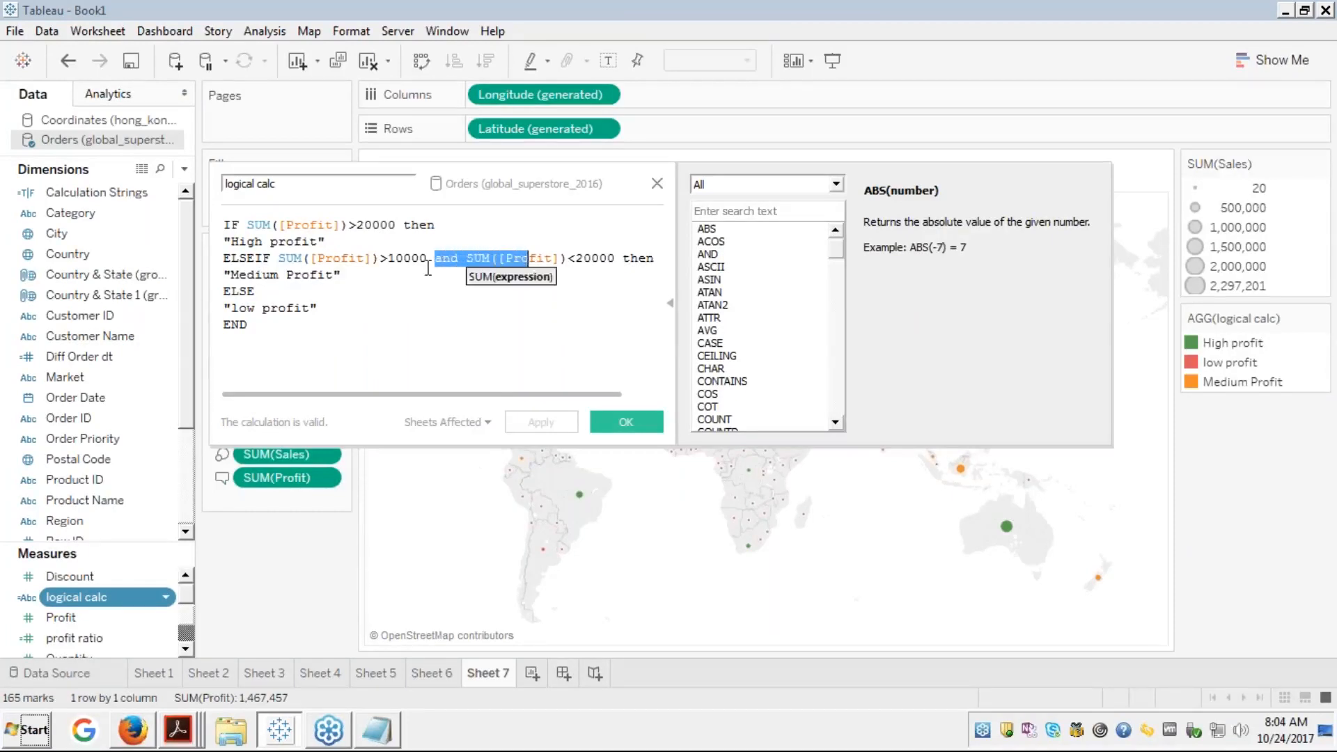
key(shift+Right)
key(shift+Right)
key(shift+Right)
key(shift+Right)
key(shift+Right)
key(shift+Right)
key(shift+Right)
key(shift+Right)
key(shift+Right)
key(shift+Right)
key(shift+Right)
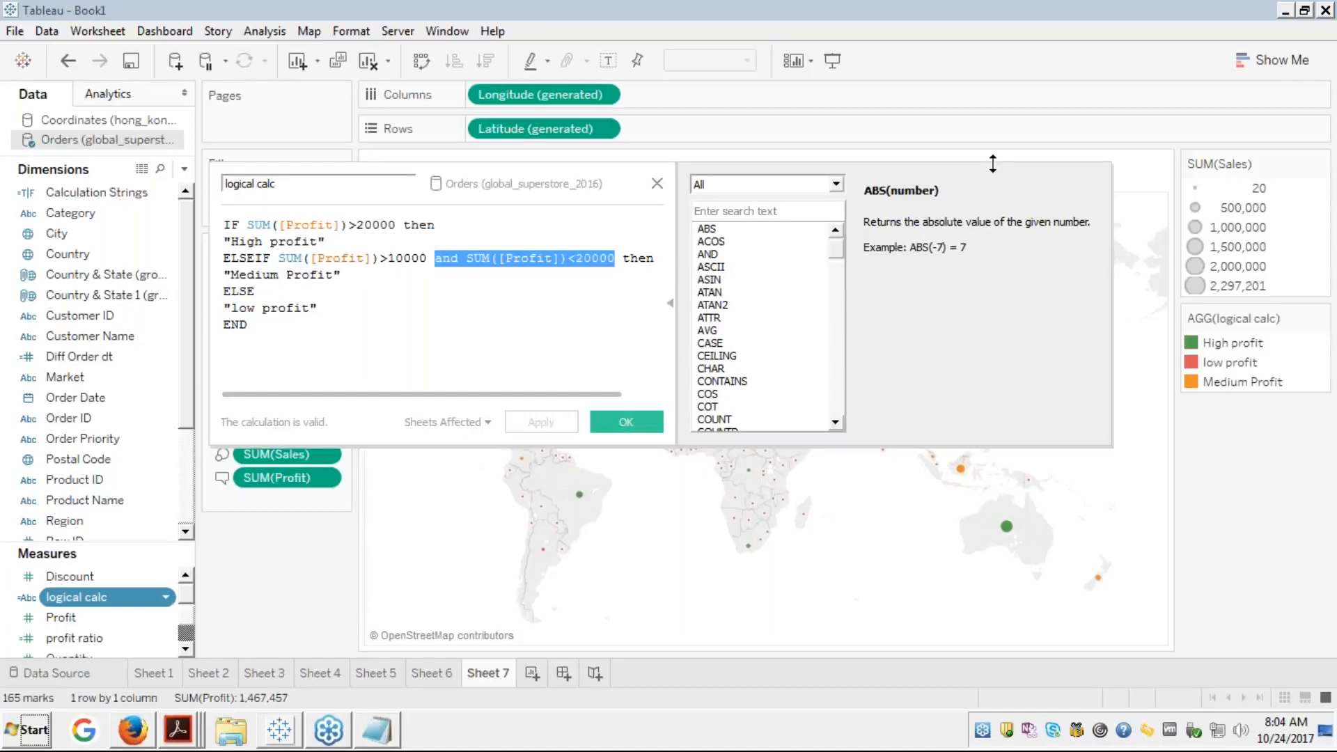
click(396, 259)
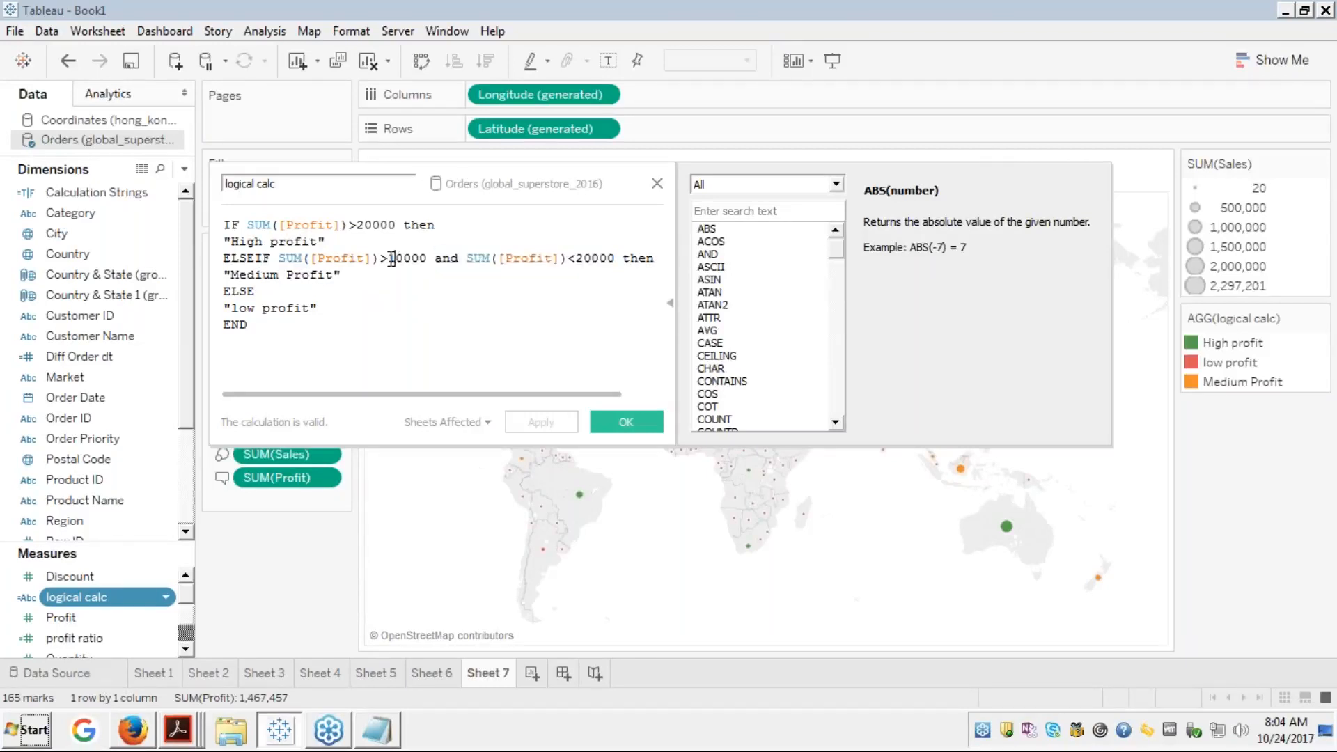
double_click(360, 223)
double_click(401, 259)
click(439, 256)
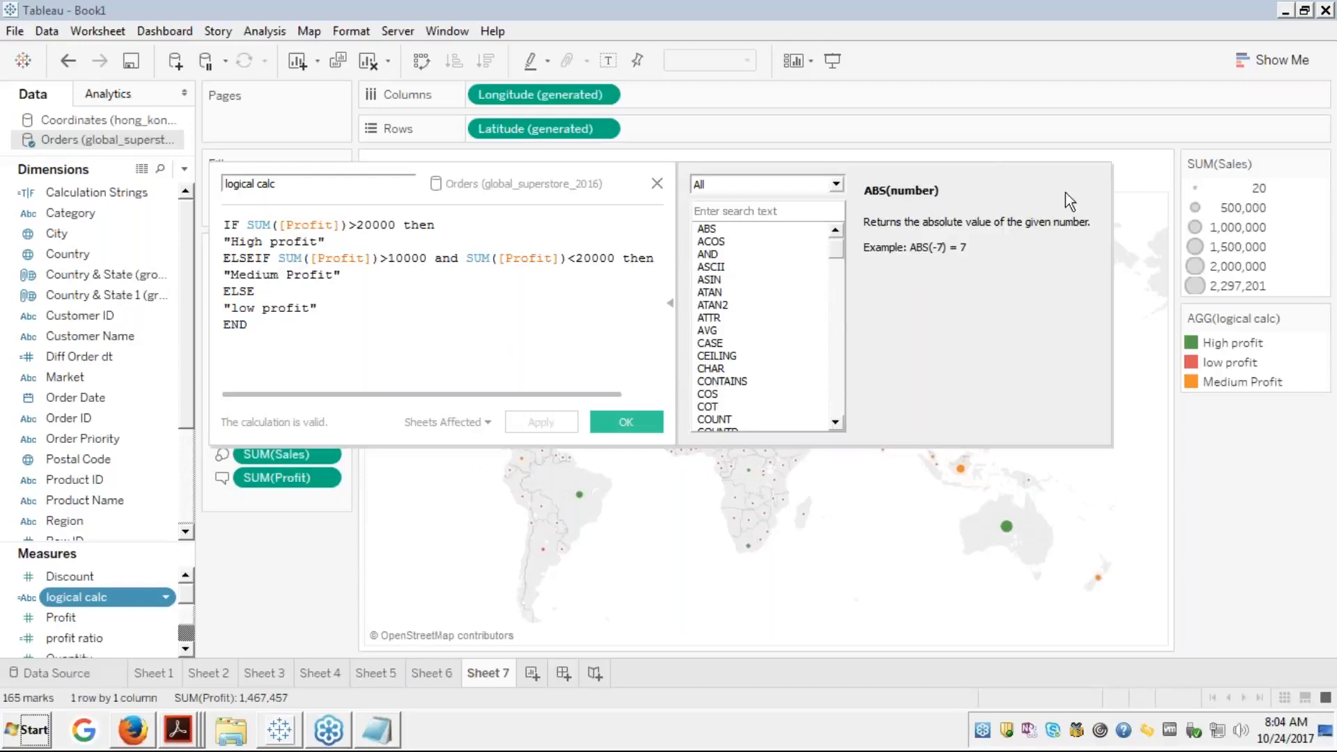
Remove "and SUM([Profit])<20000" from the ELSEIF condition and save the calculated field
click(438, 263)
key(shift+Down)
key(shift+Left)
key(shift+Left)
key(shift+Left)
key(shift+Left)
key(shift+Left)
key(shift+Left)
key(shift+Left)
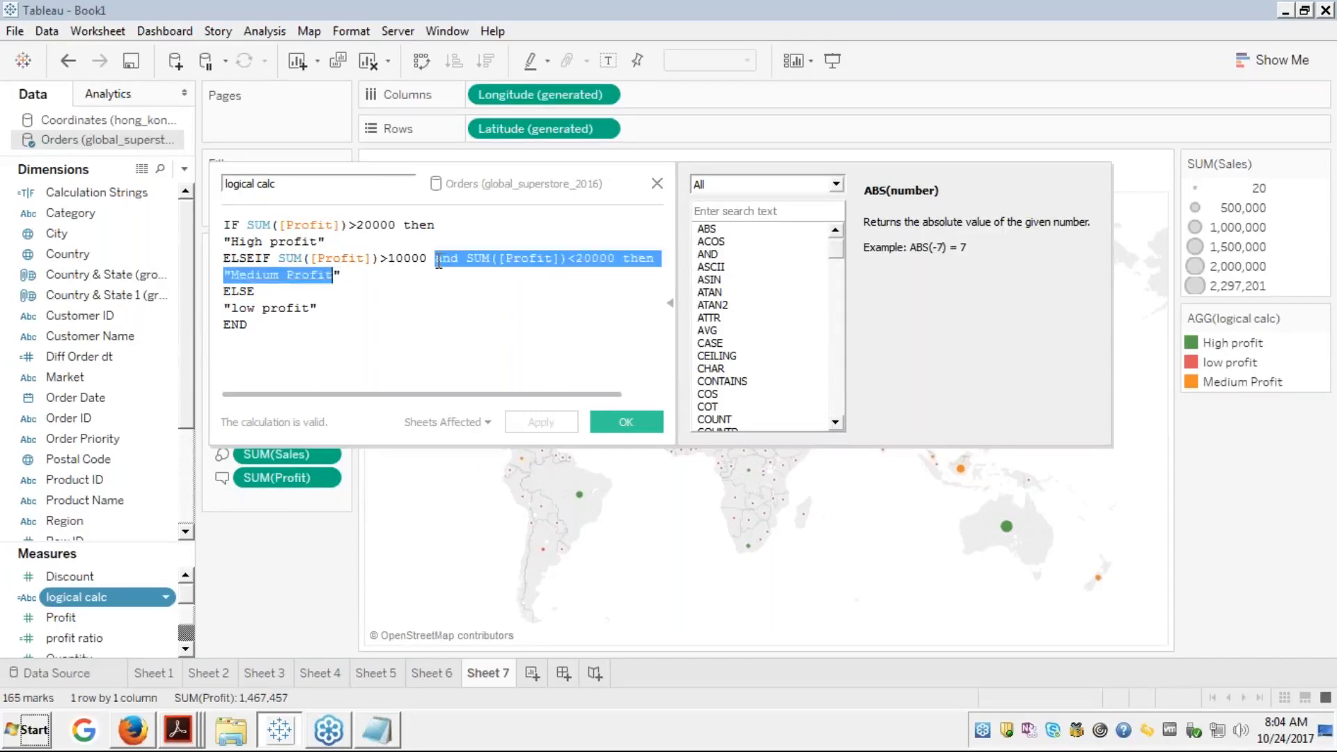
key(shift+Left)
key(shift+Left)
key(shift+Left)
key(shift+Left)
key(shift+Left)
key(shift+Left)
key(shift+Left)
key(shift+Left)
key(shift+Left)
key(shift+Left)
key(shift+Left)
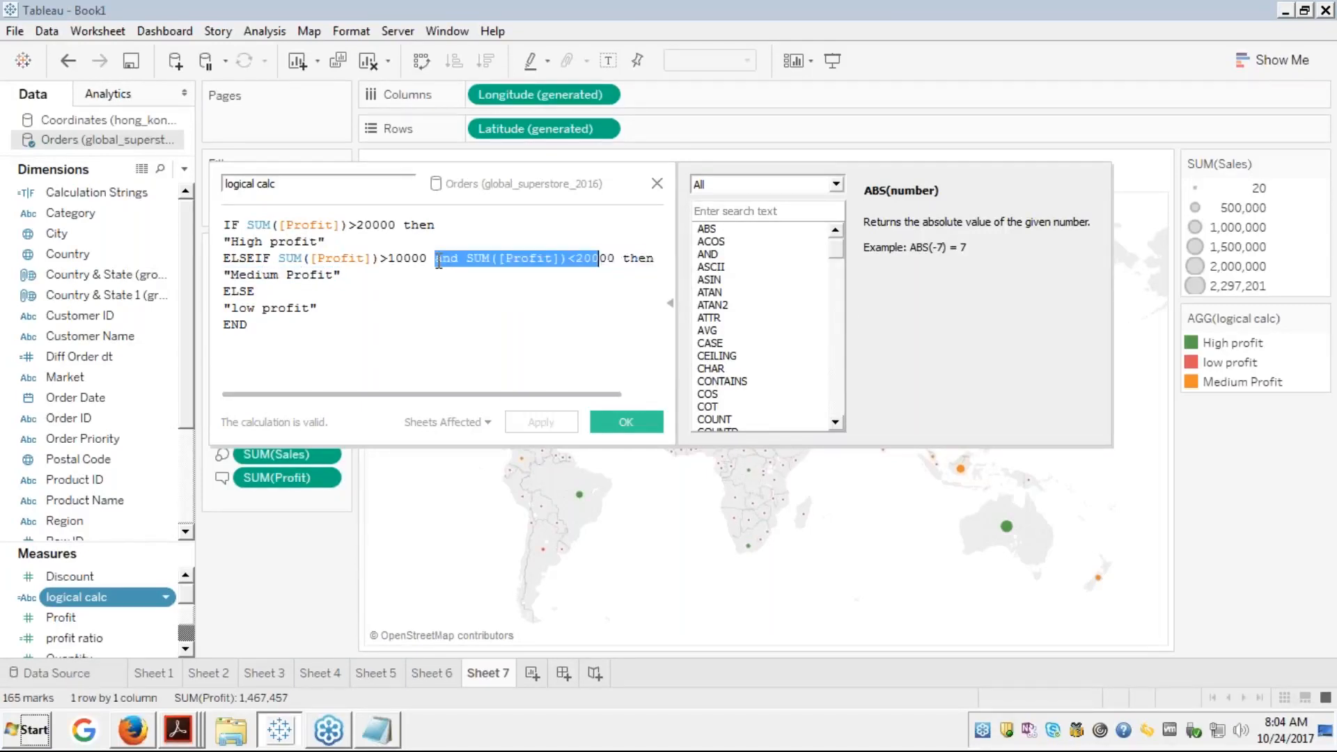
key(shift+Left)
key(shift+Left)
key(Delete)
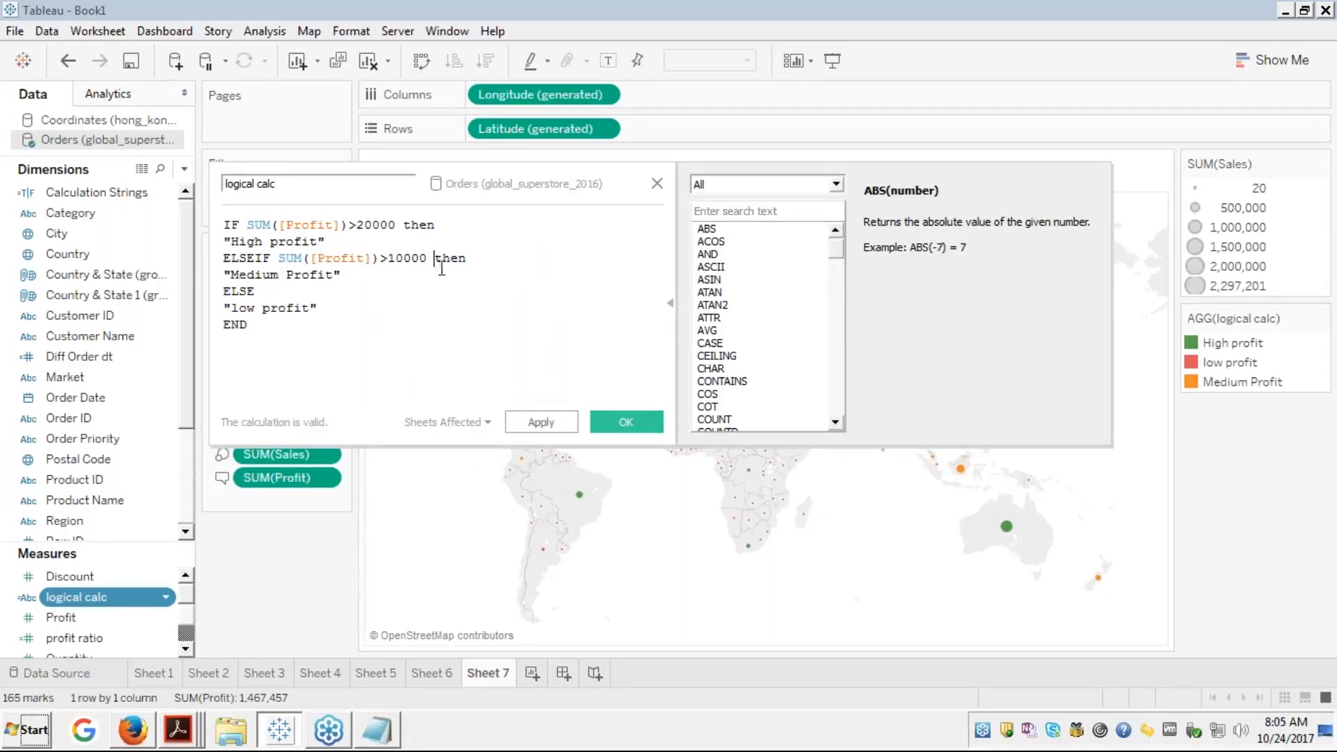
click(629, 420)
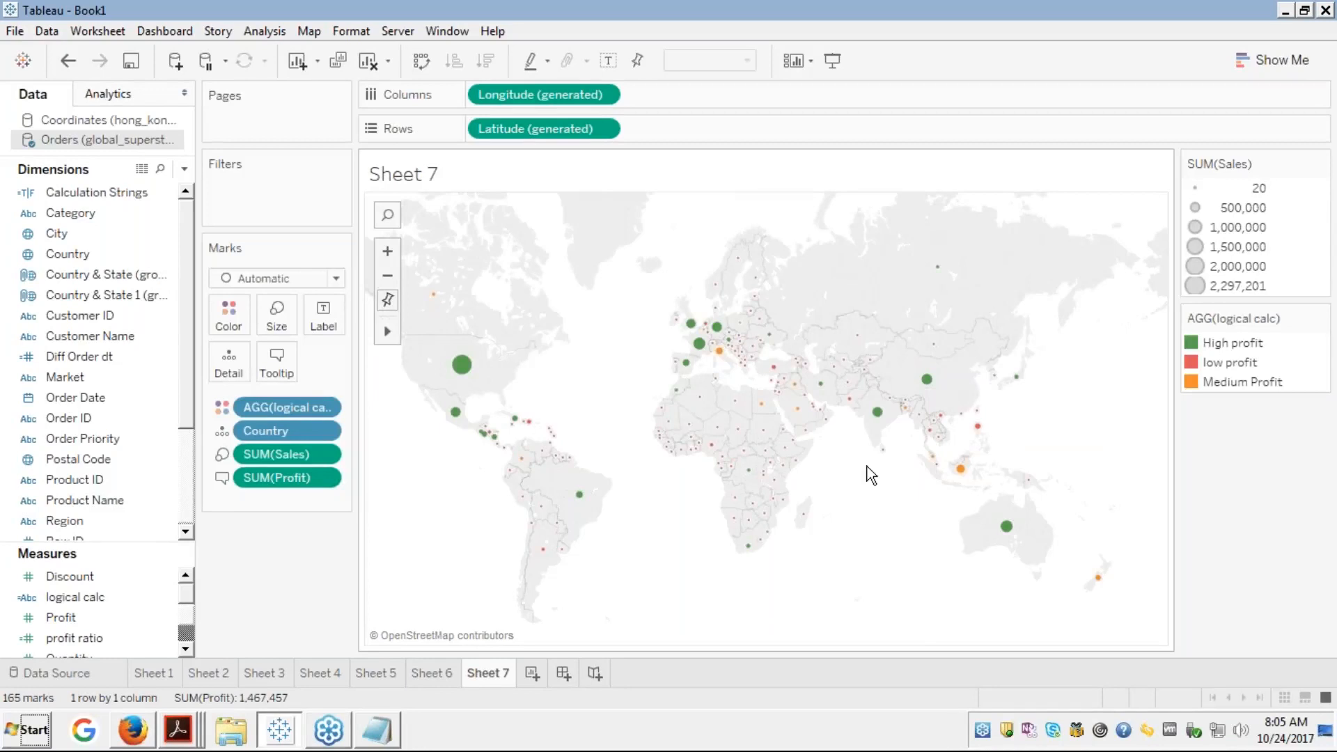
In the logical calc calculated field, raise the IF threshold to 200000 and the ELSEIF thresholds to 100000 and 200000, and save it
mouse_move(896, 422)
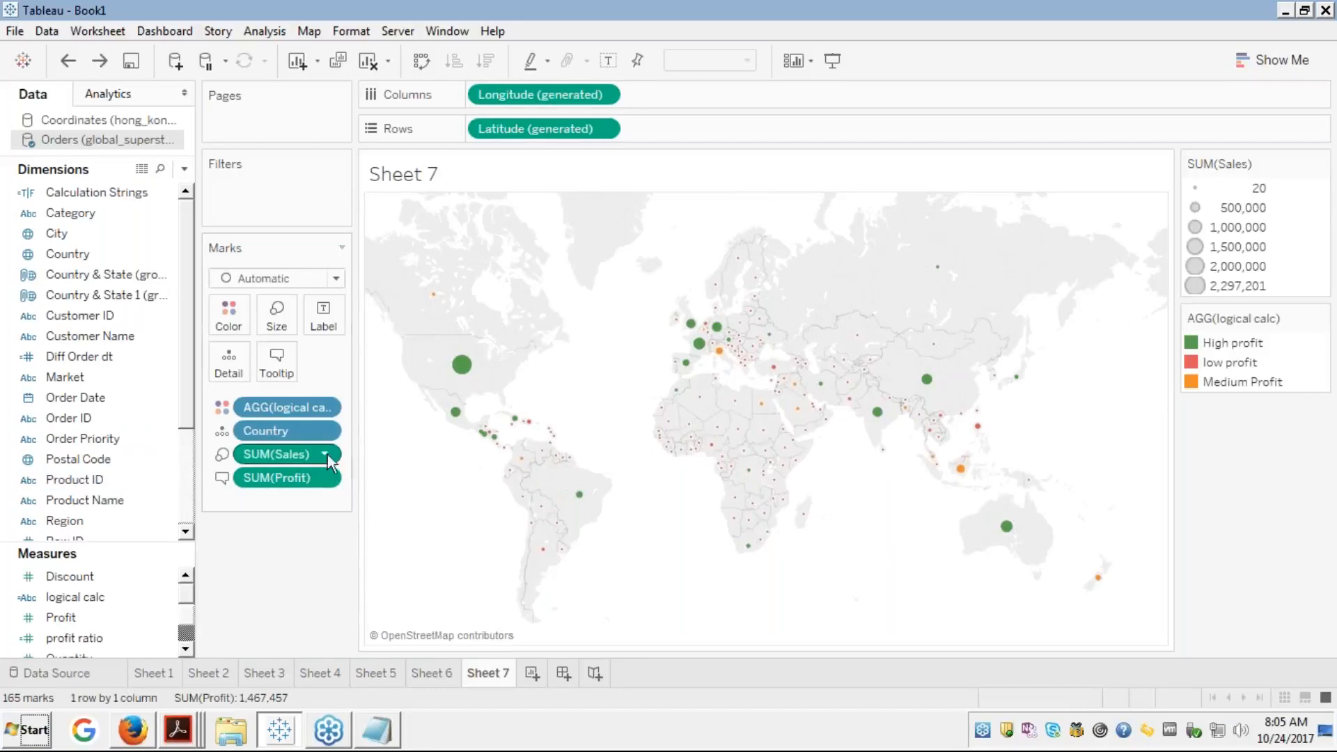
click(67, 597)
right_click(66, 594)
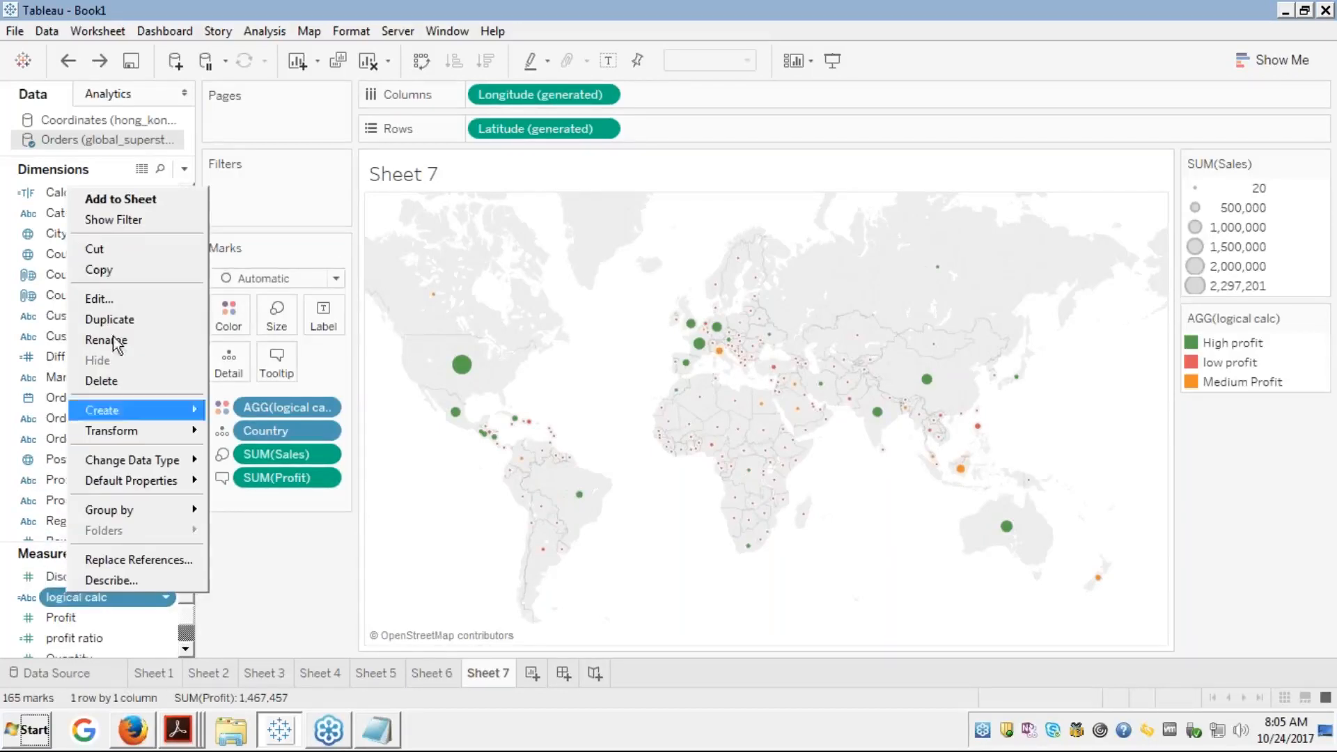
click(99, 298)
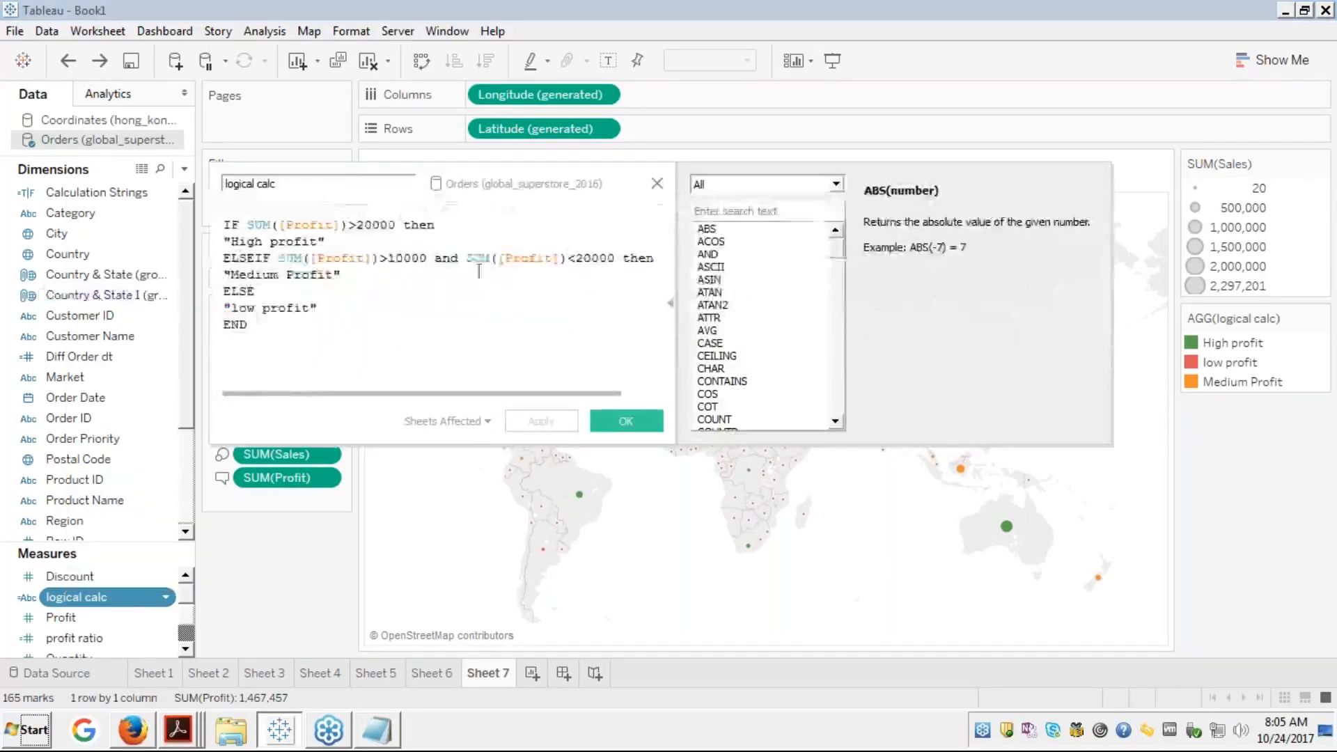
click(381, 224)
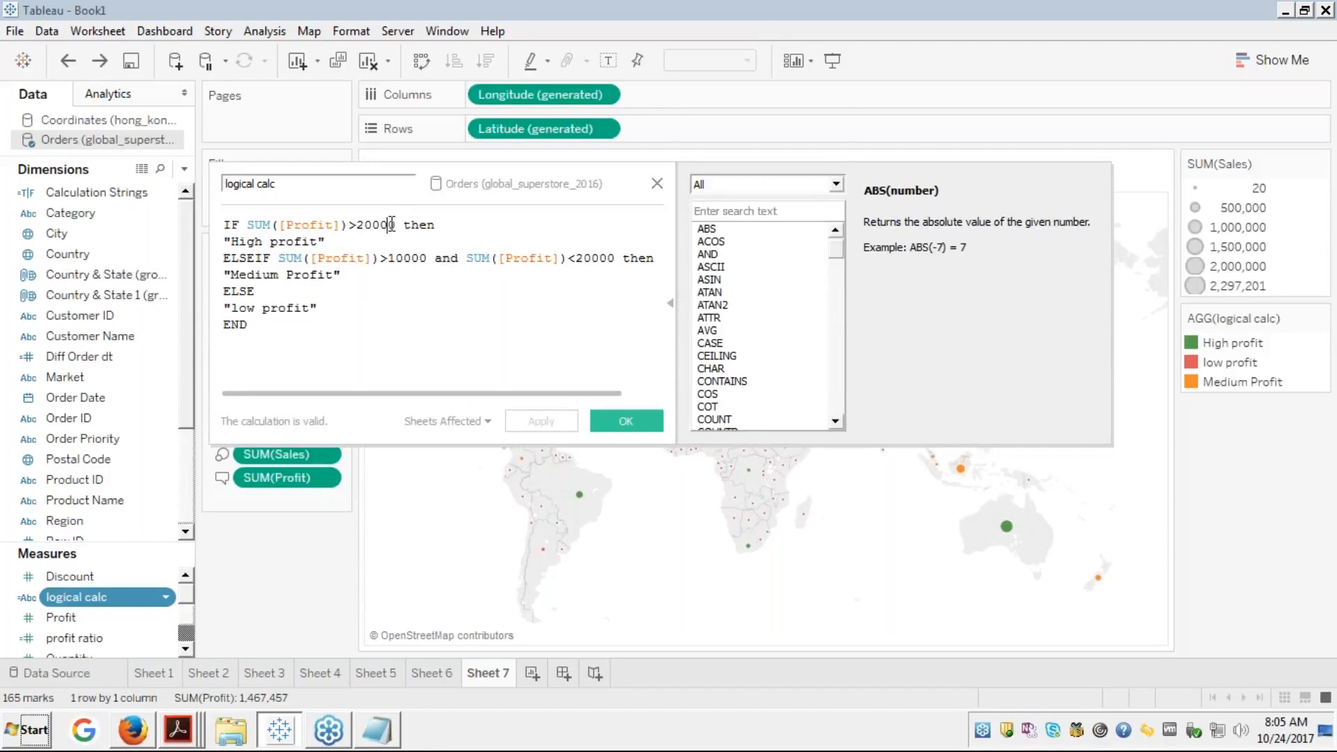
text(0)
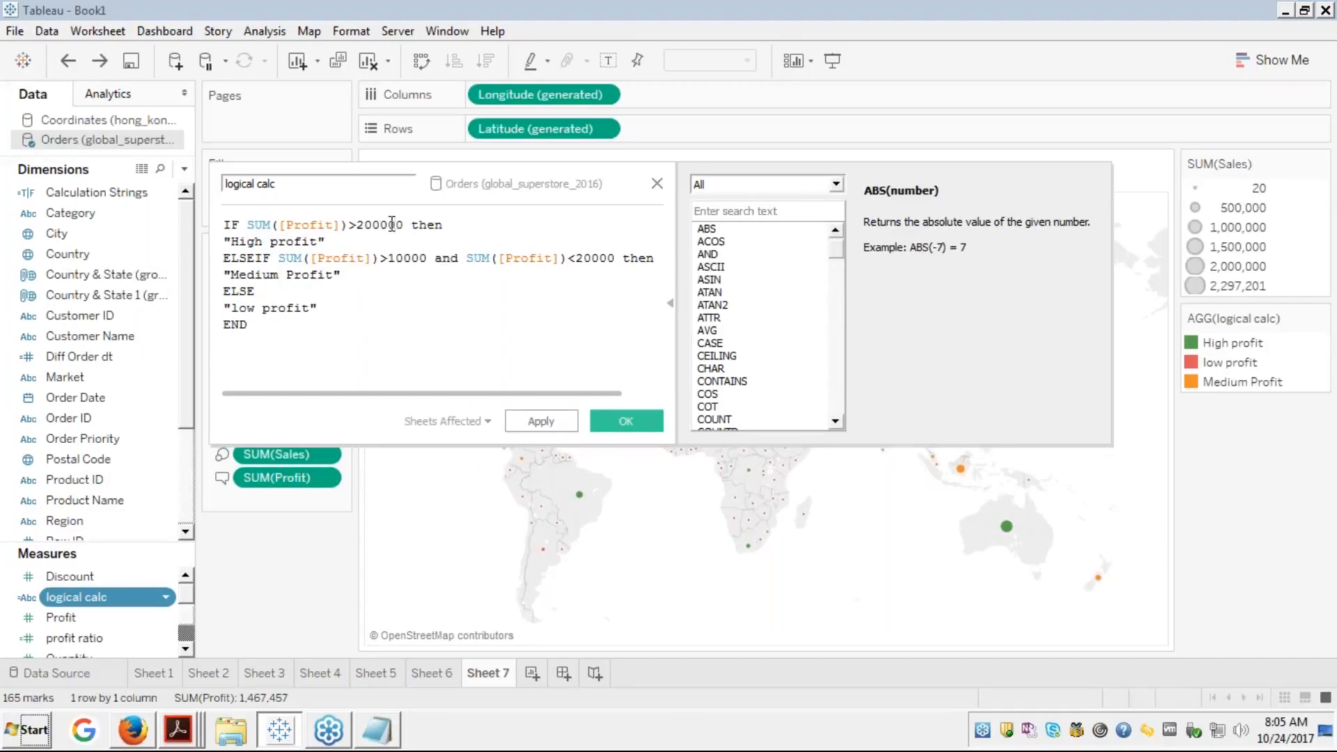
click(413, 260)
text(0)
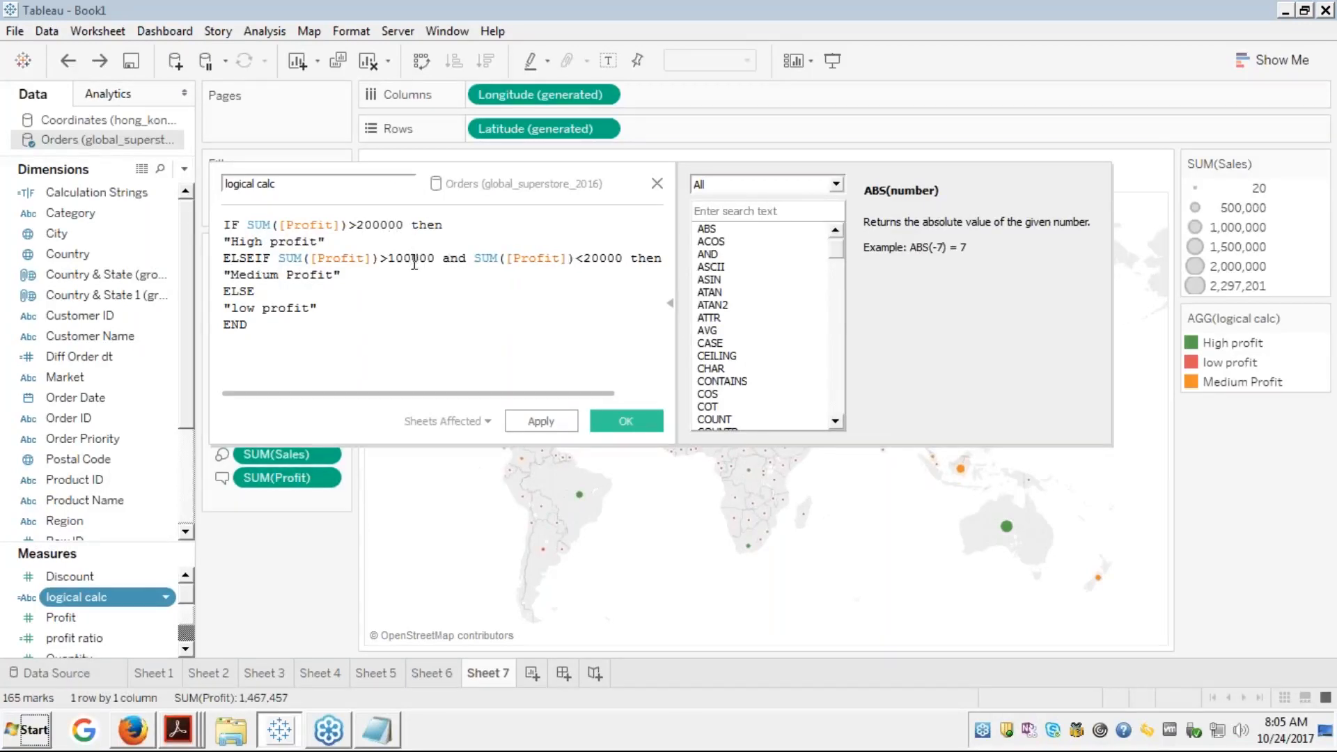
click(606, 260)
text(0)
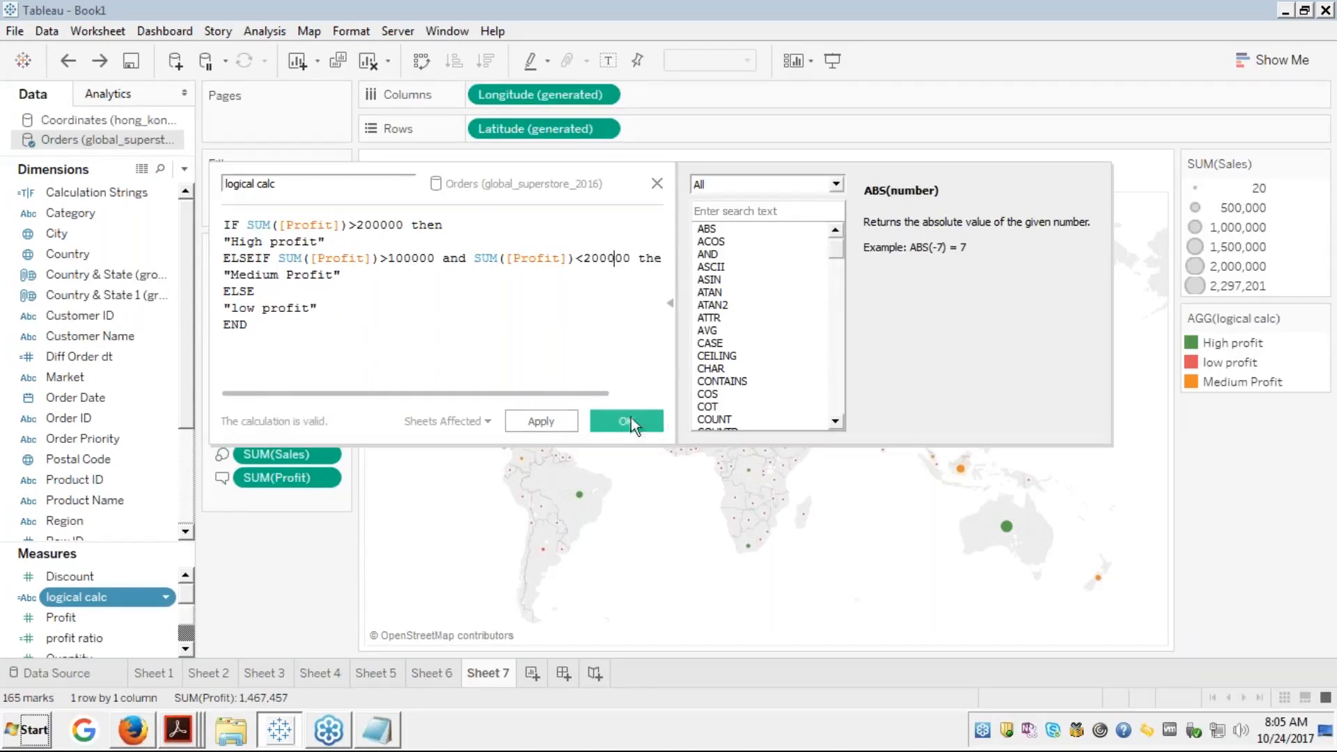
click(613, 420)
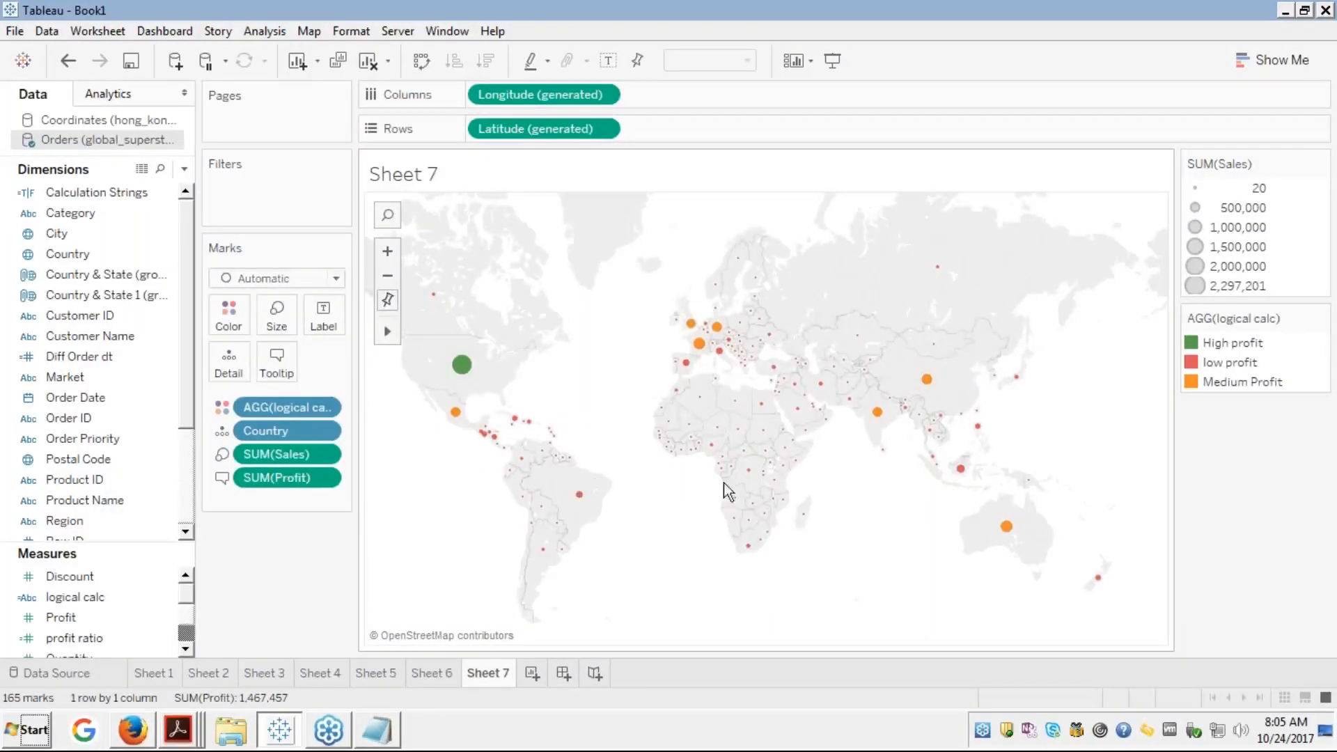
Copy "and SUM([Profit])<200000" from the ELSEIF condition of logical calc, remove it there and save the field
mouse_move(457, 368)
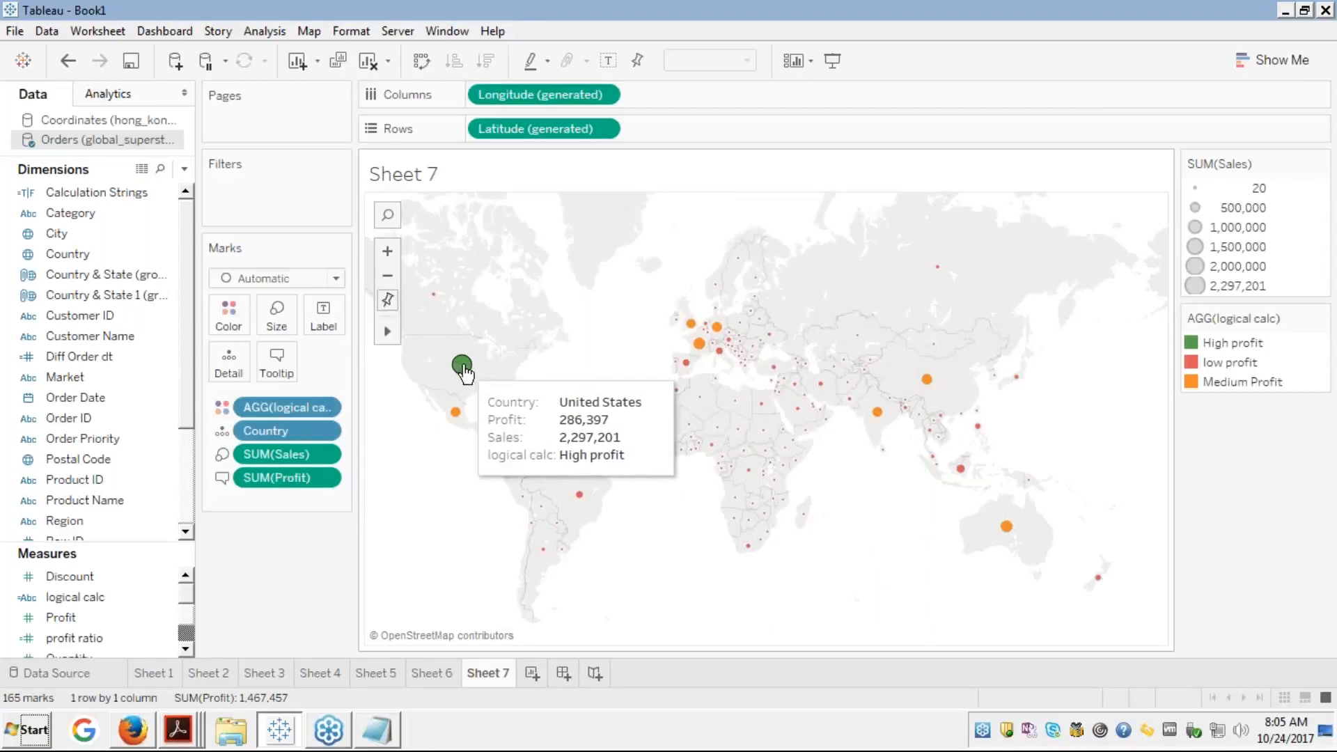
mouse_move(527, 415)
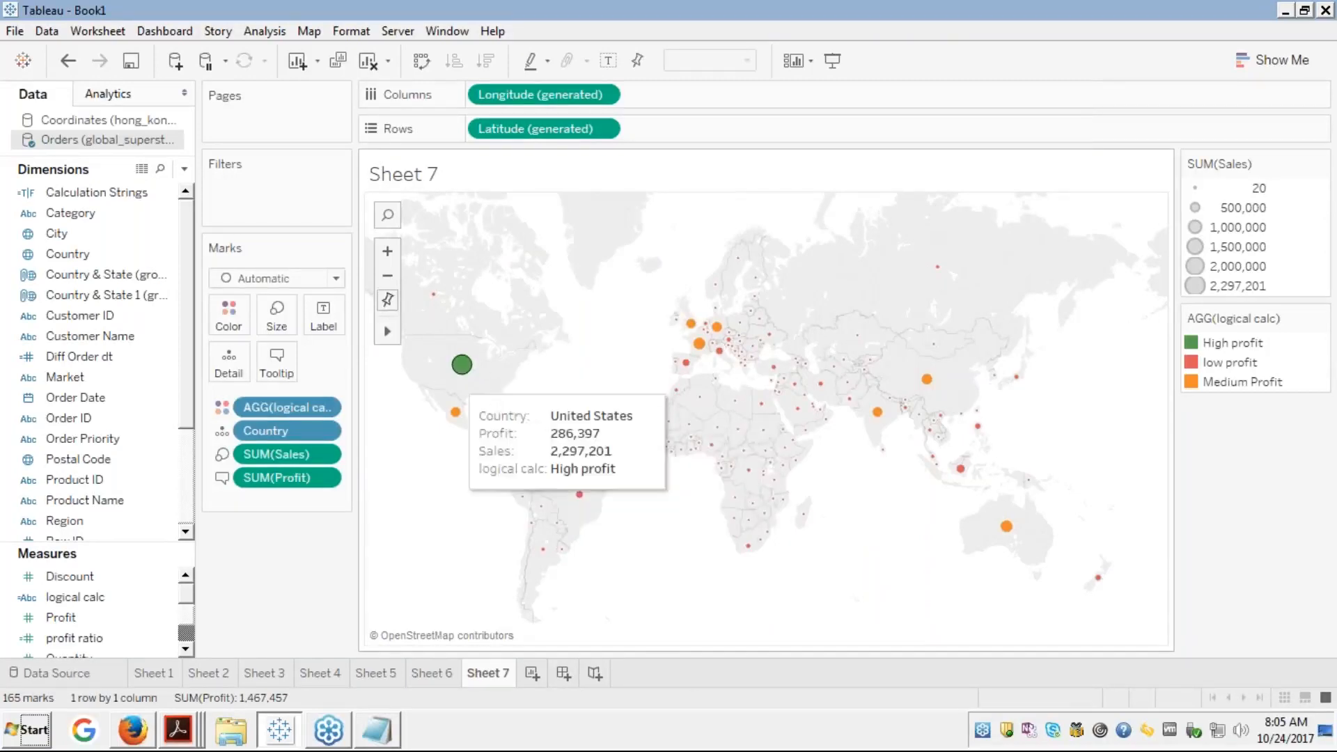
mouse_move(731, 342)
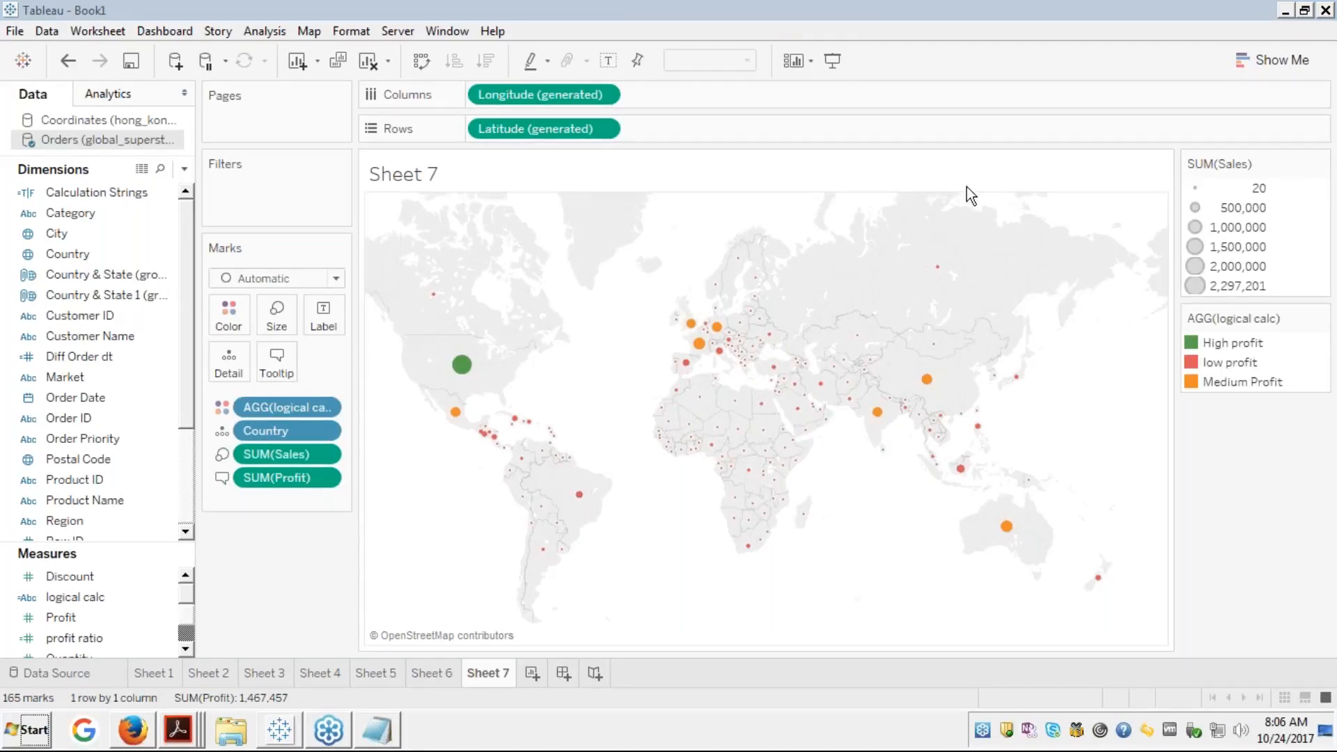
right_click(81, 599)
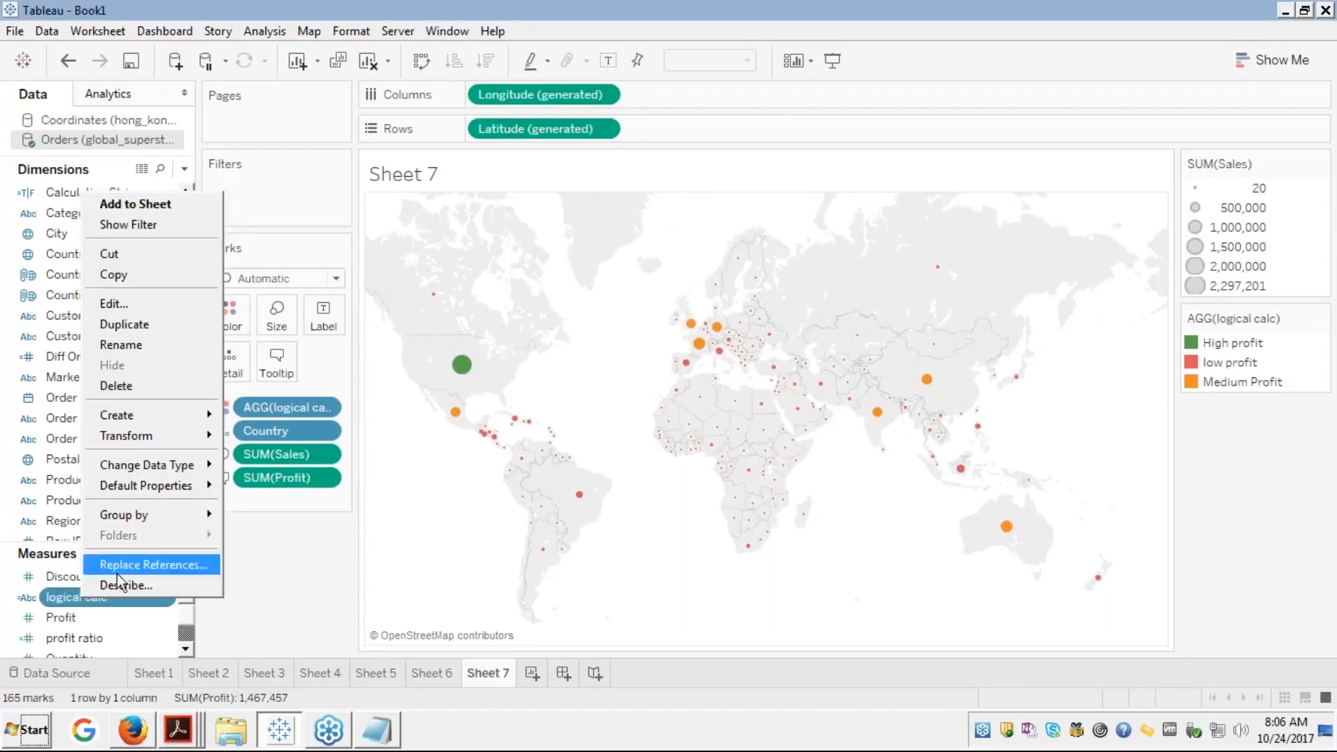
click(106, 301)
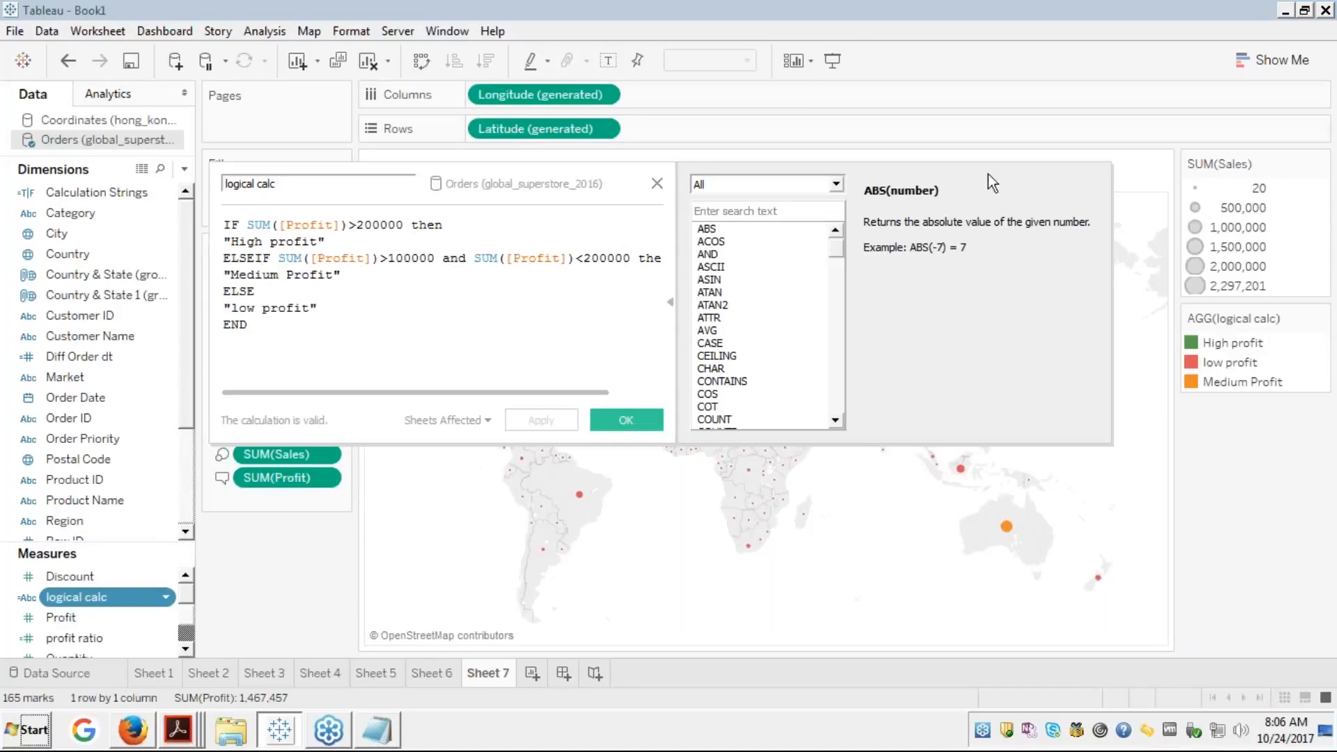
click(440, 258)
key(shift+Right)
key(shift+Right)
key(shift+Right)
key(shift+Right)
key(shift+Right)
key(shift+Right)
key(shift+Right)
key(shift+Right)
key(shift+Right)
key(shift+Right)
key(shift+Right)
key(shift+Right)
key(shift+Right)
key(shift+Right)
key(shift+Right)
key(shift+Right)
key(shift+Right)
key(shift+Right)
key(shift+Right)
key(shift+Right)
key(ctrl+c)
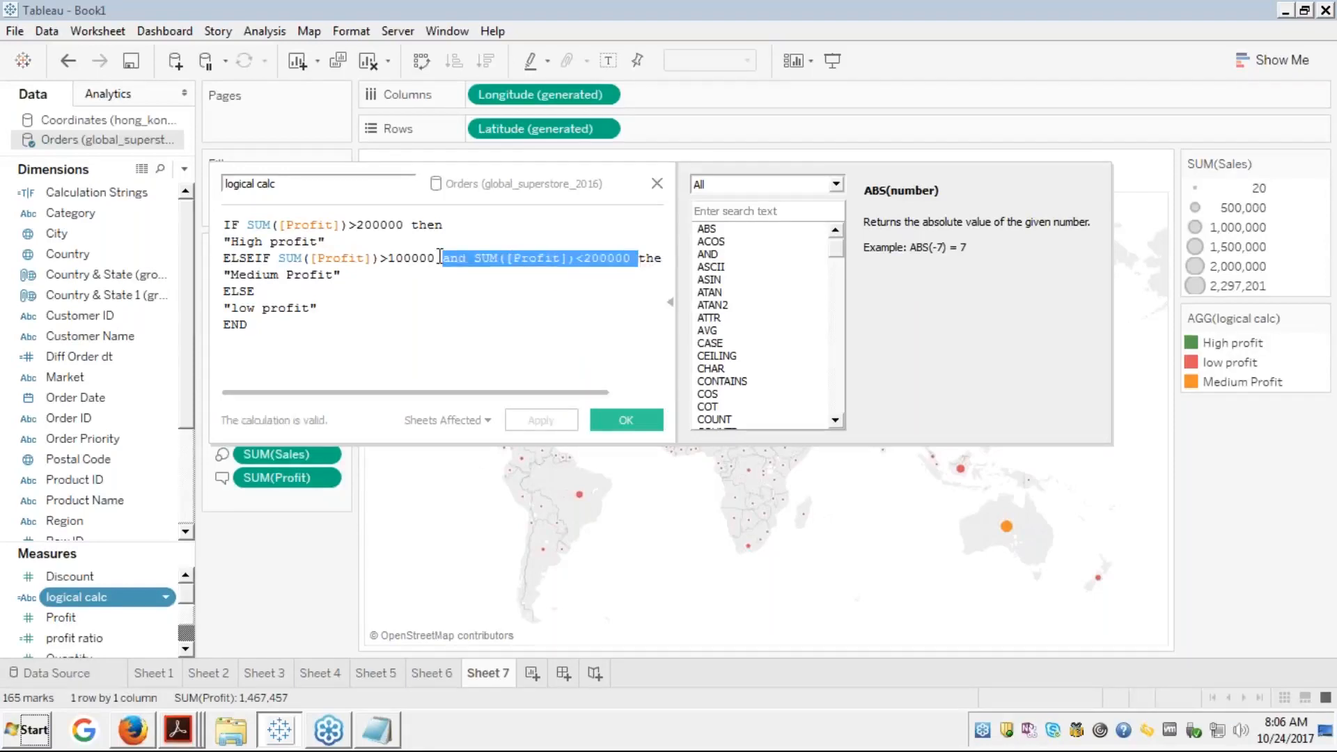
key(BackSpace)
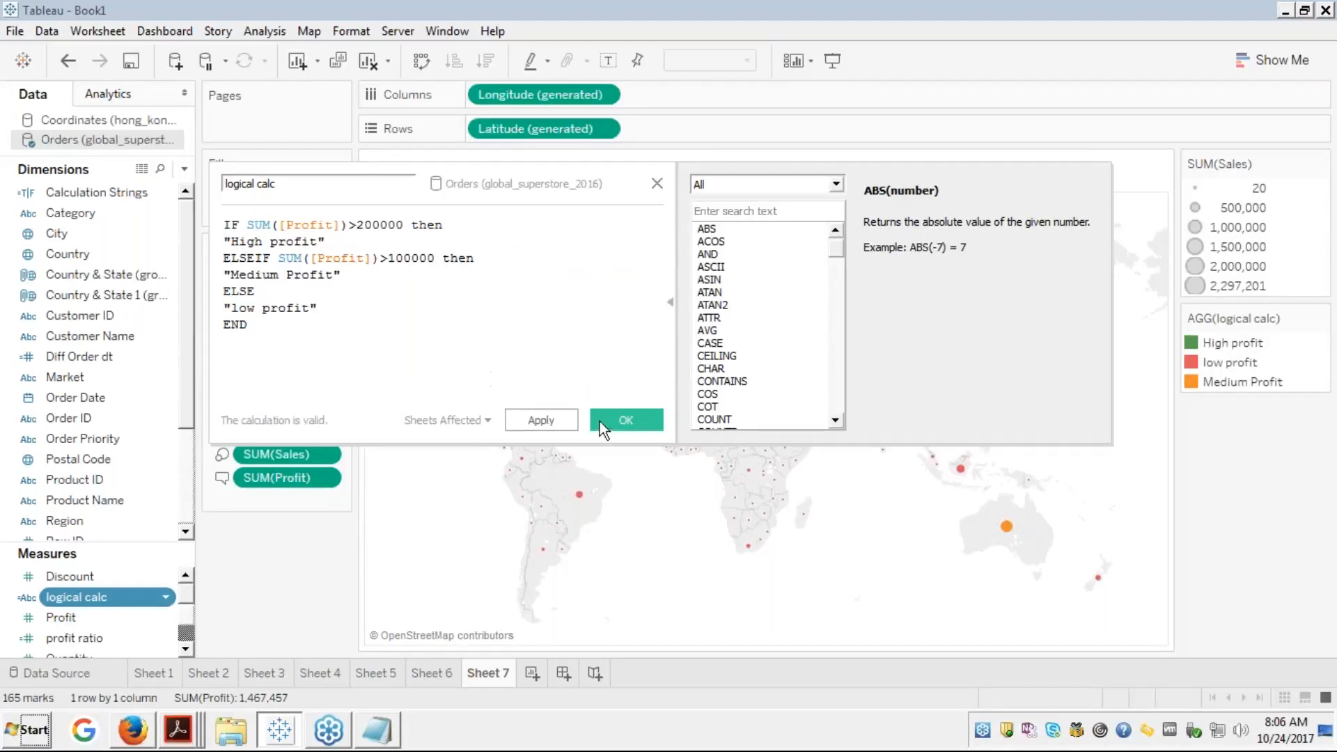
click(614, 413)
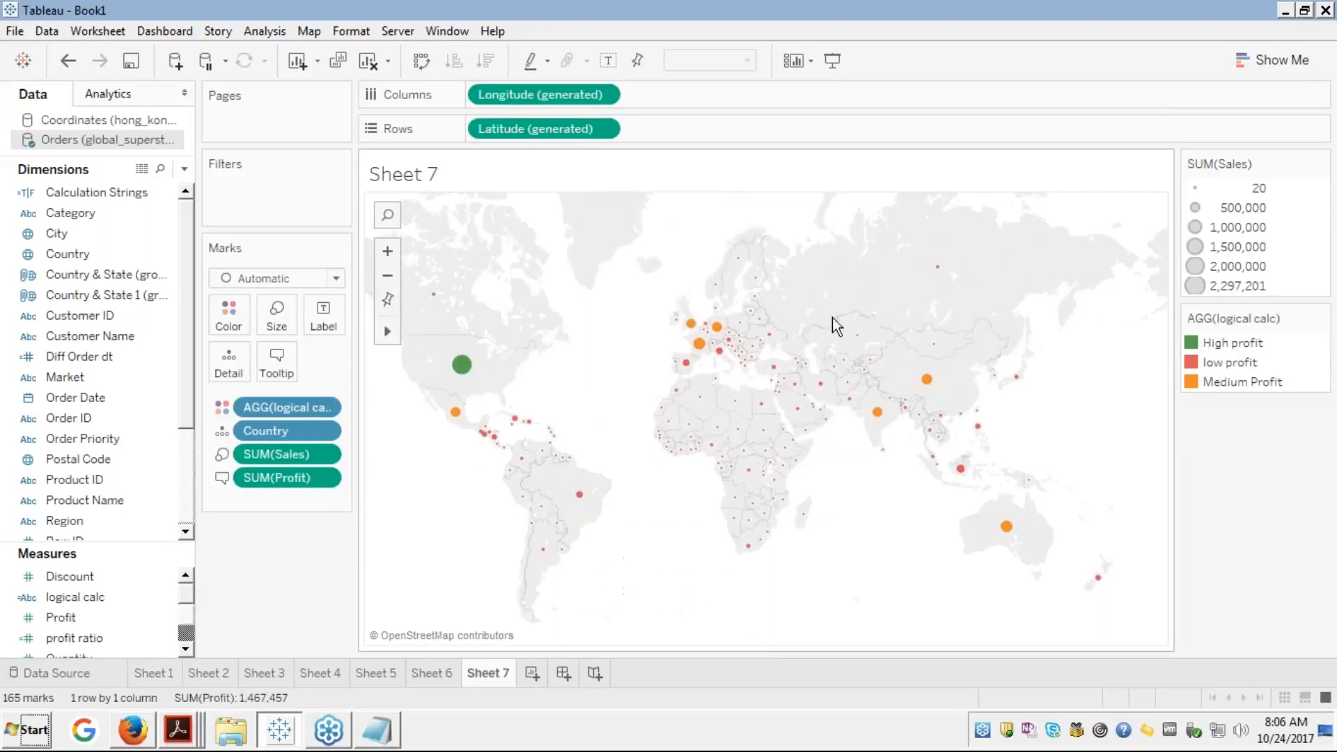
Add "and SUM([Profit])<=200000" to the ELSEIF condition of logical calc using the copied text, and save the field
mouse_move(690, 348)
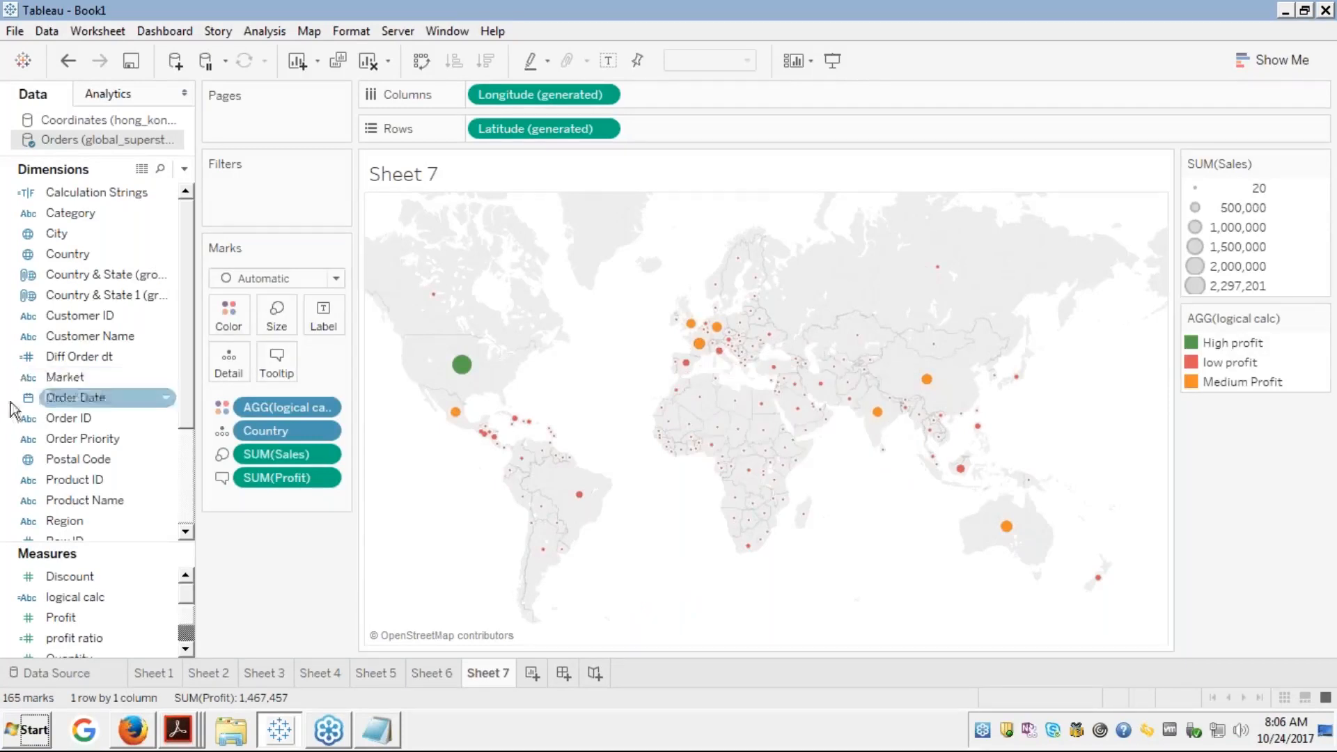
right_click(76, 597)
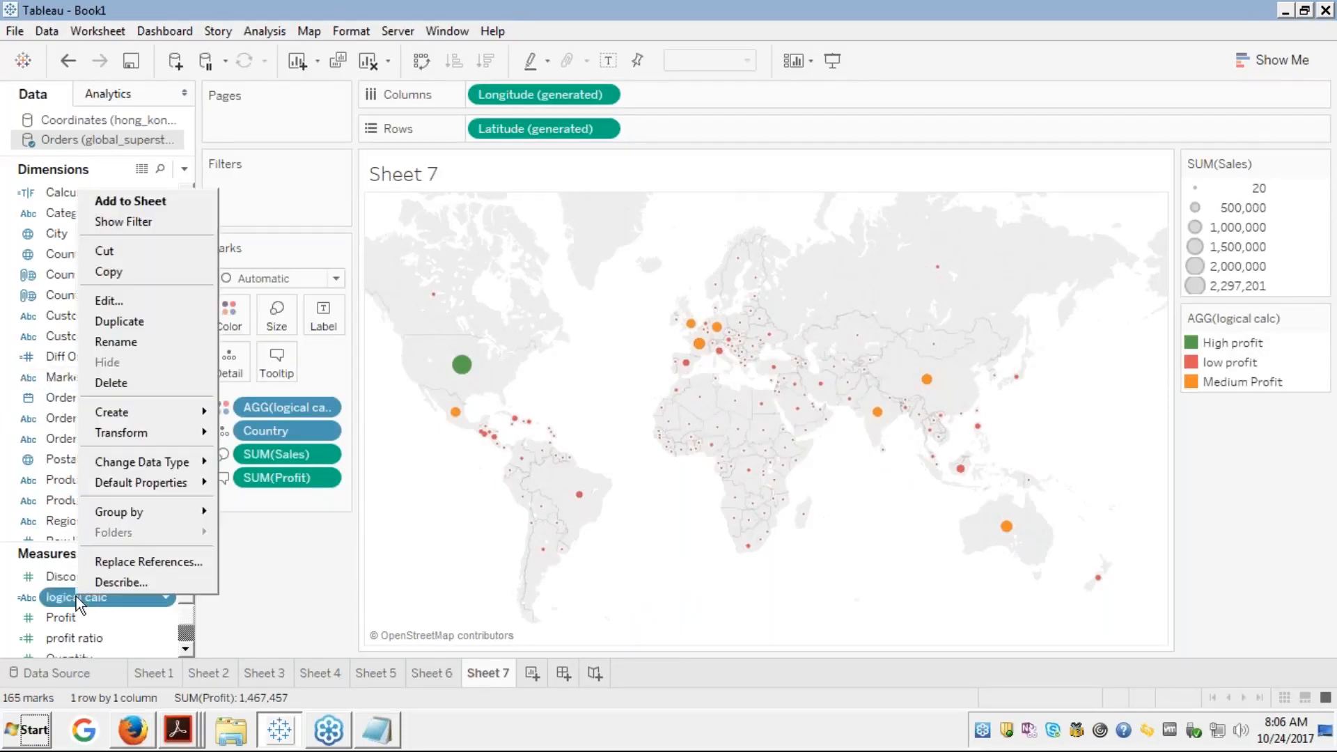
click(111, 300)
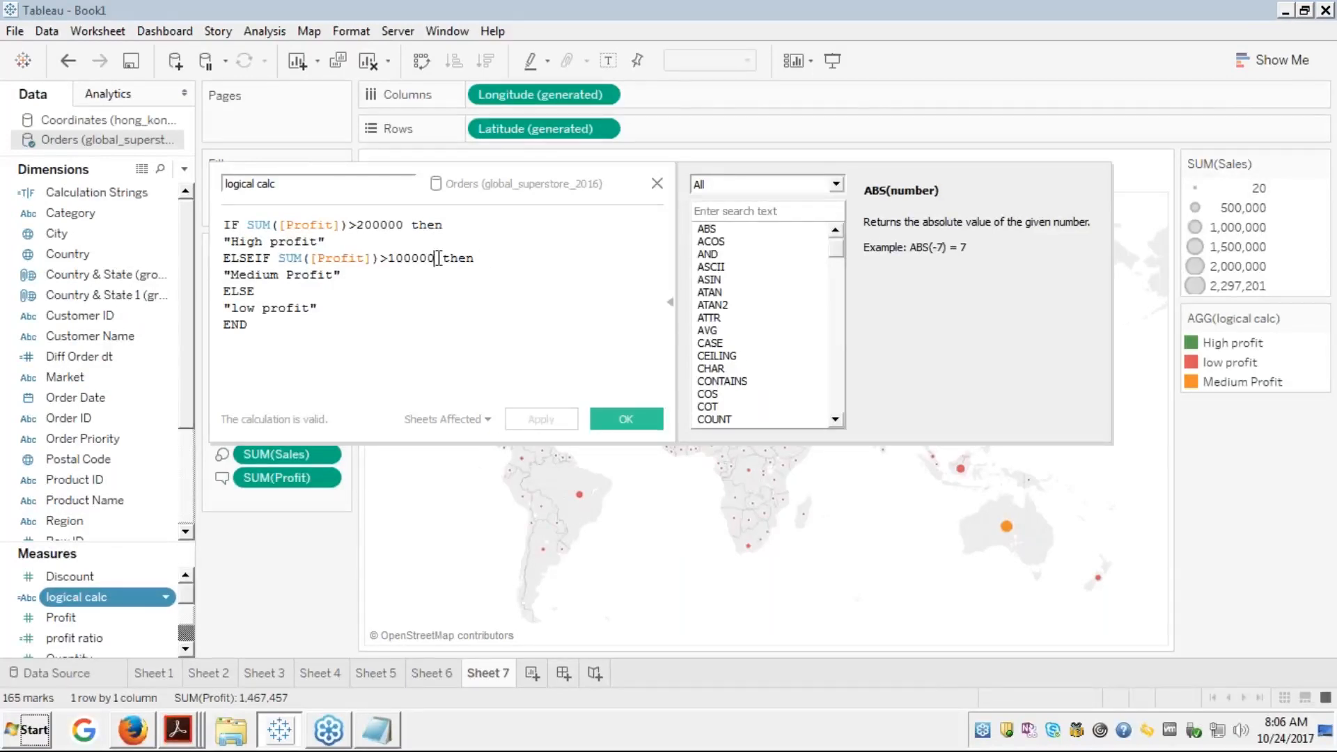
click(438, 258)
key(ctrl+v)
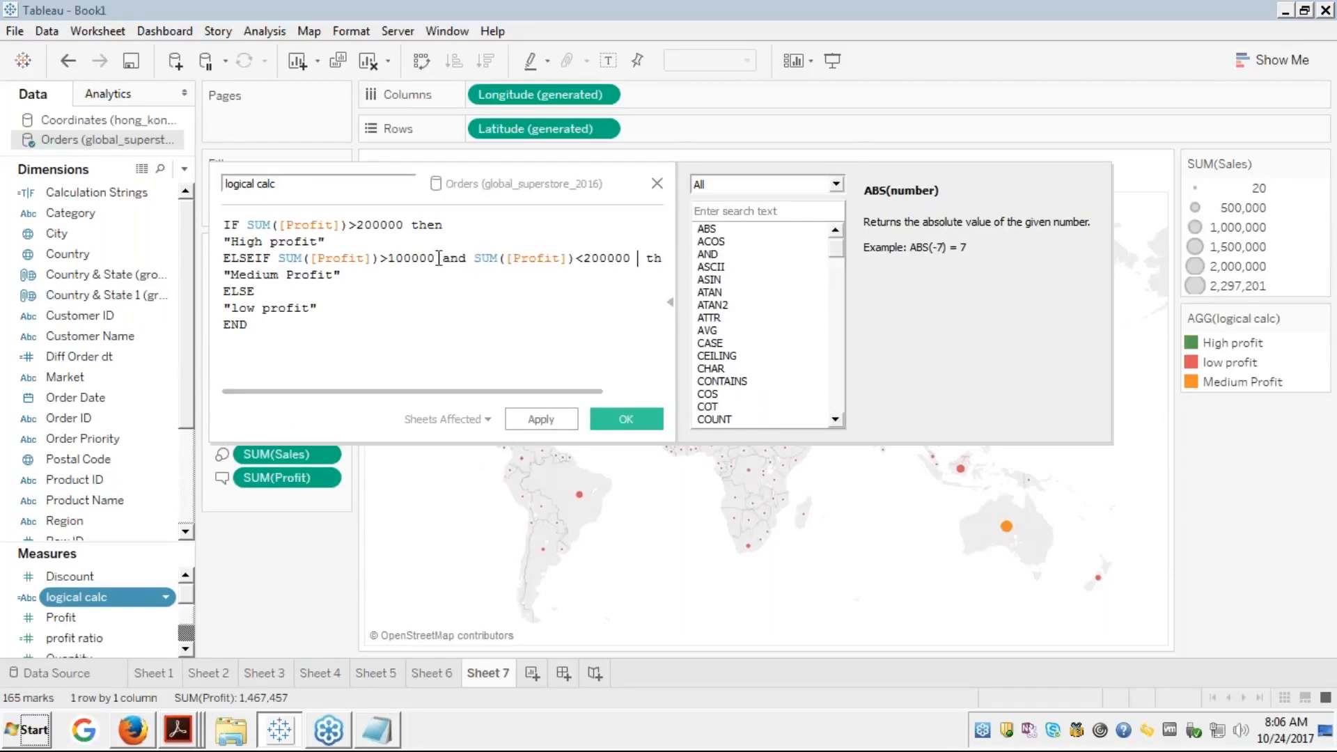
click(583, 258)
text(=)
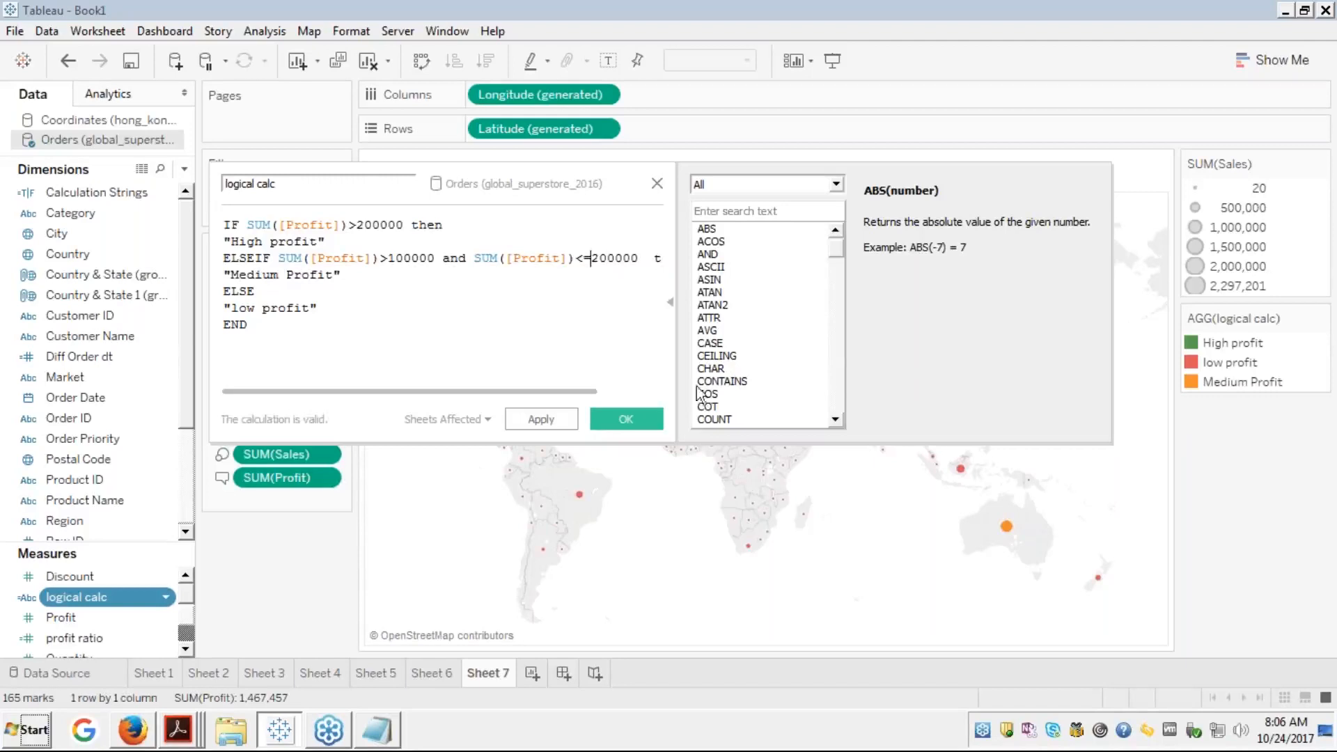
click(627, 420)
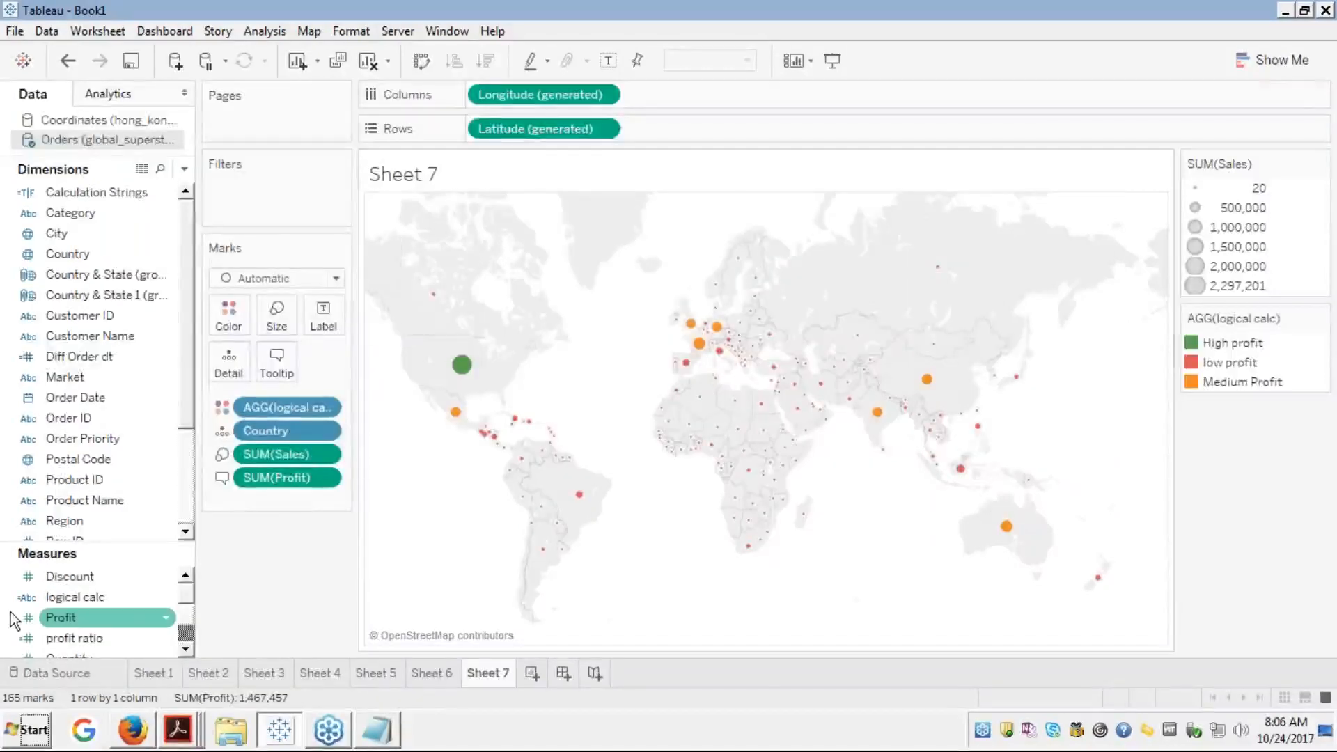
Remove "and SUM([Profit])<=200000" from the ELSEIF condition of the logical calc field and save it
right_click(81, 596)
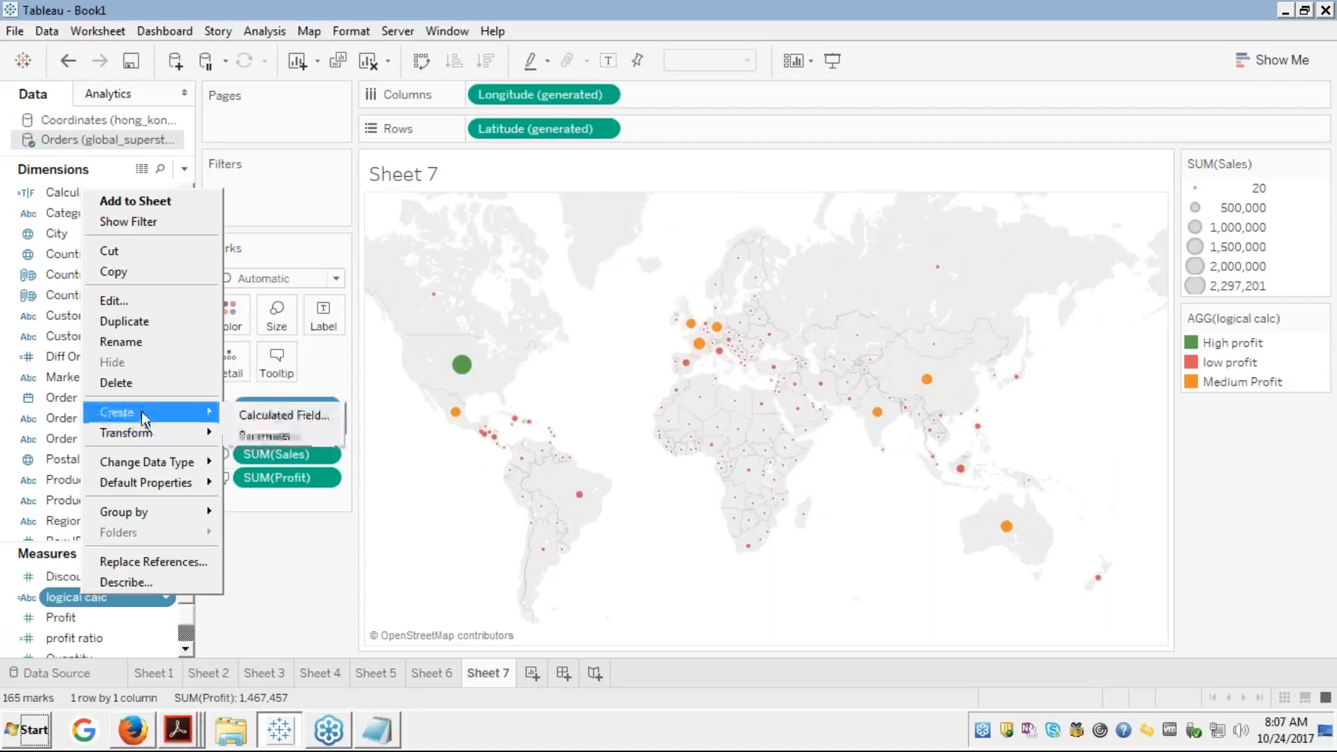
click(132, 300)
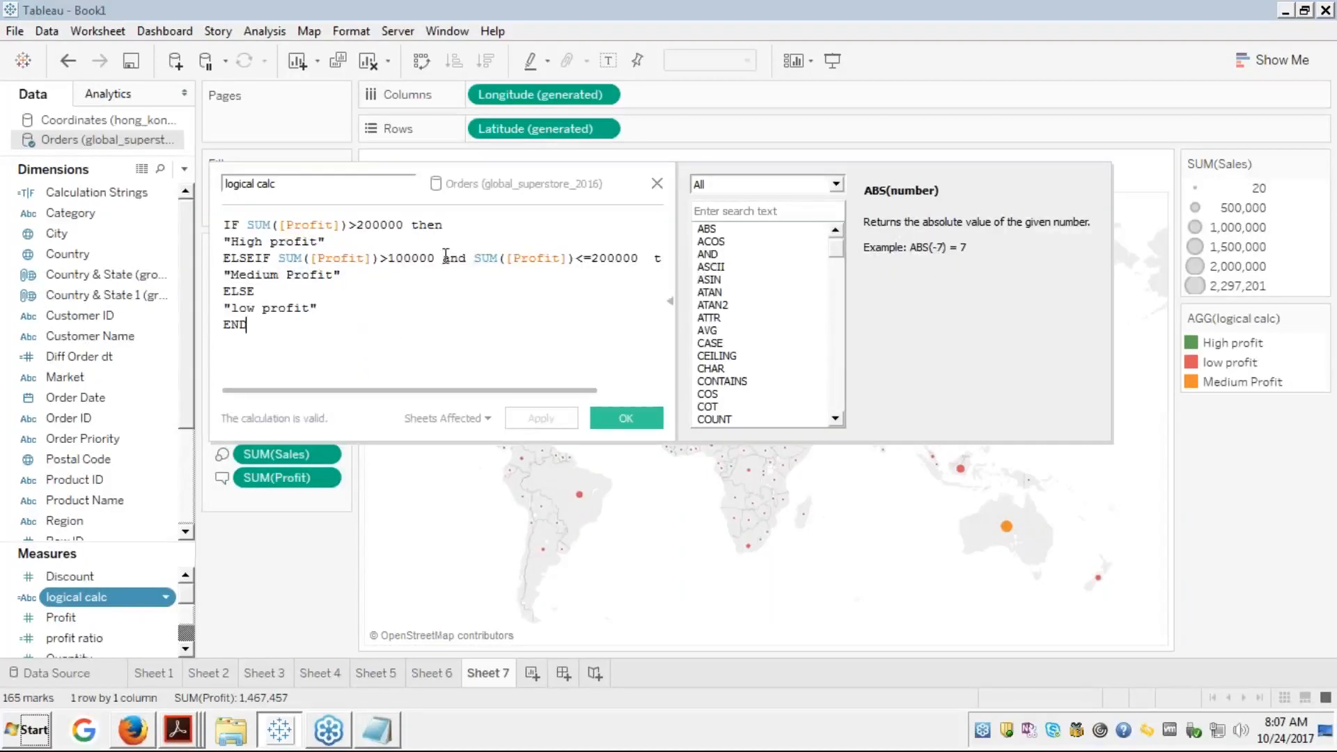
key(shift+Right)
key(shift+Right)
key(shift+Right)
key(shift+Right)
key(shift+Right)
key(shift+Right)
key(shift+Right)
key(shift+Right)
key(shift+Right)
key(shift+Right)
key(shift+Right)
key(shift+Right)
key(shift+Right)
key(shift+Right)
key(shift+Right)
key(shift+Right)
key(shift+Right)
key(shift+Right)
key(shift+Right)
key(shift+Right)
key(shift+Right)
key(shift+Right)
key(shift+Right)
key(shift+Left)
key(shift+Left)
key(shift+Left)
key(shift+Left)
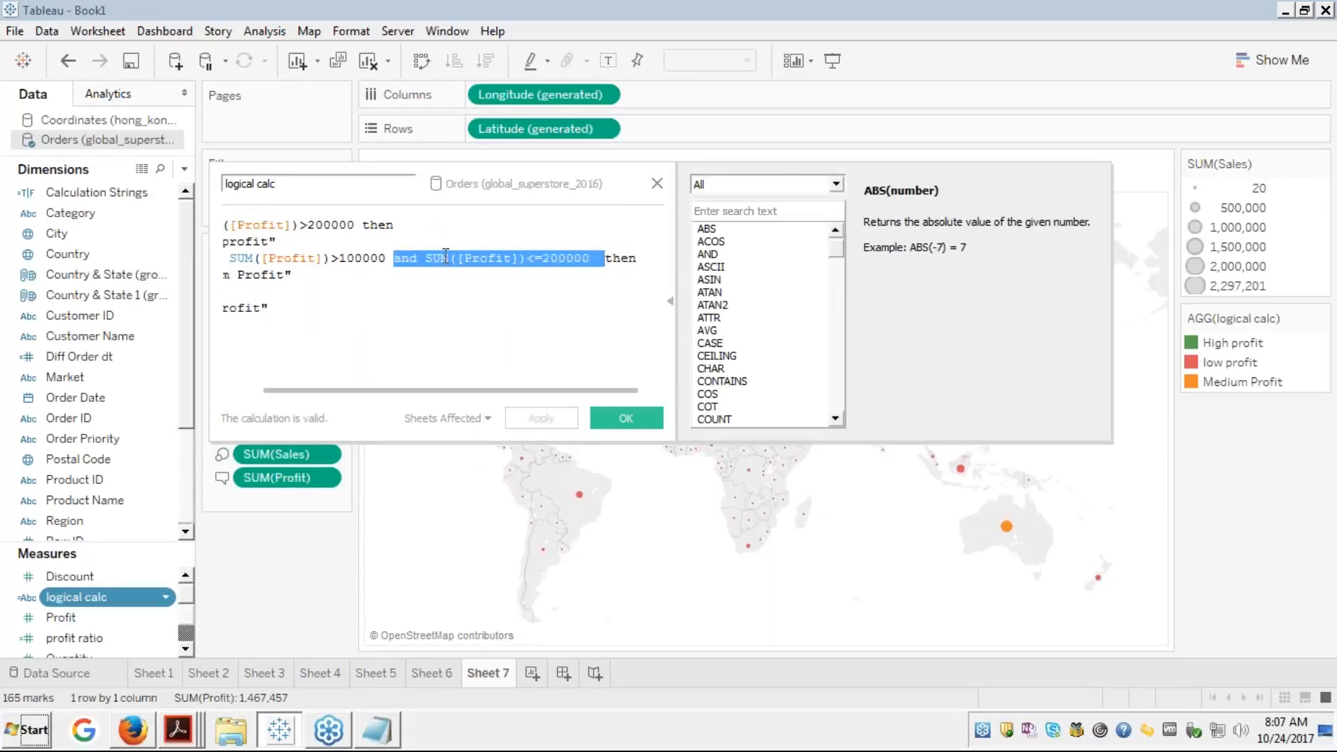
key(Delete)
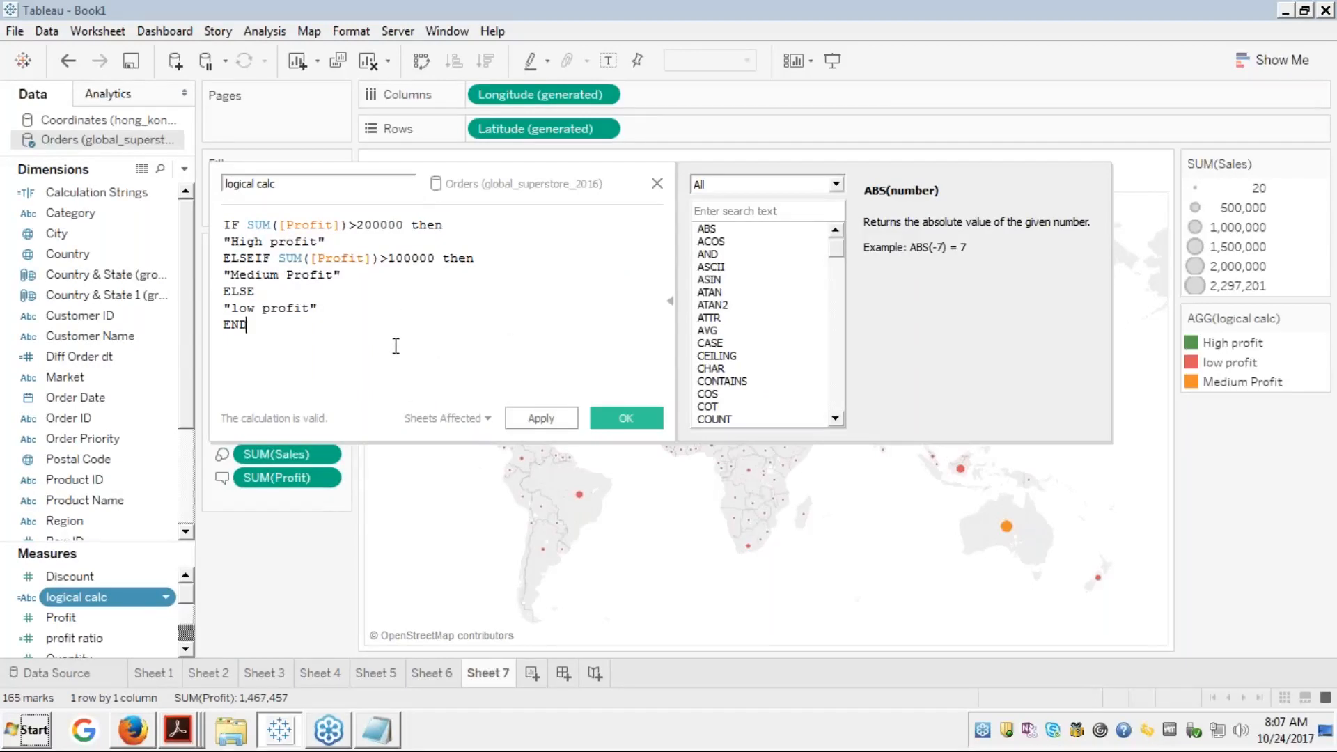
key(ctrl+a)
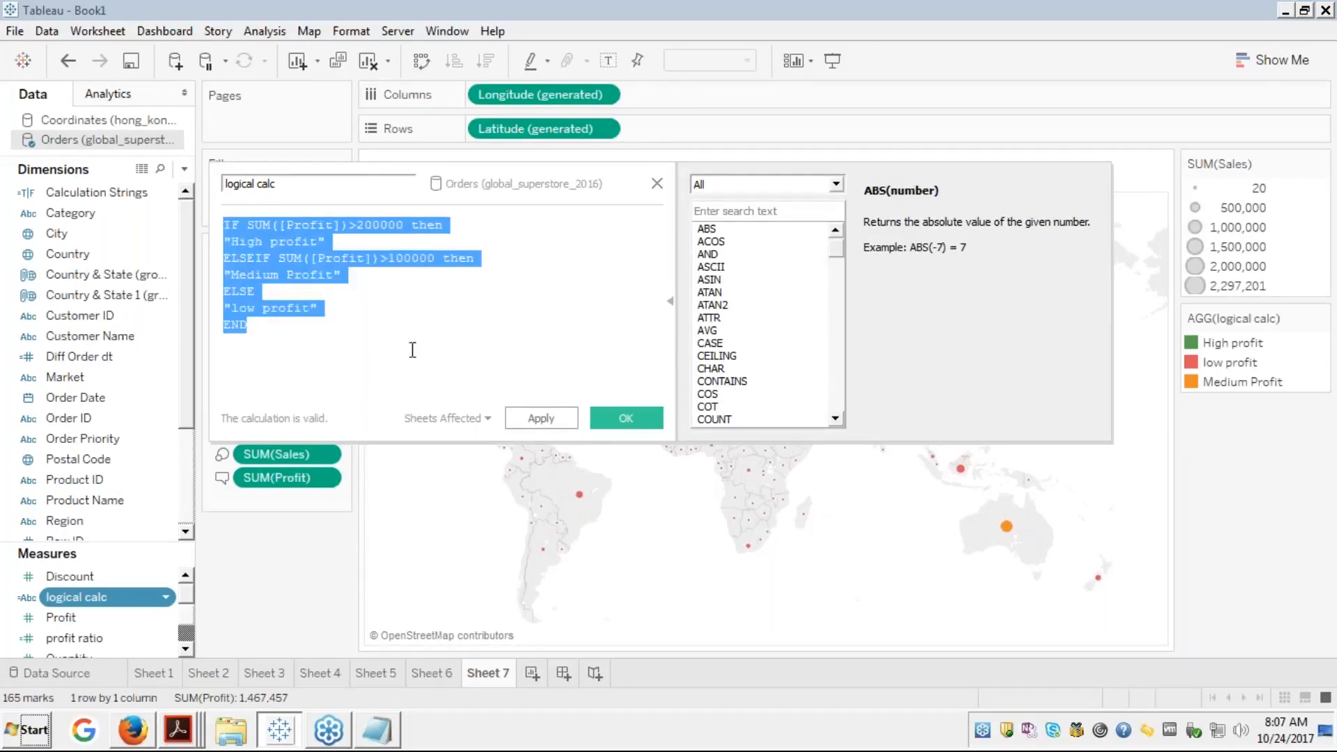
click(627, 420)
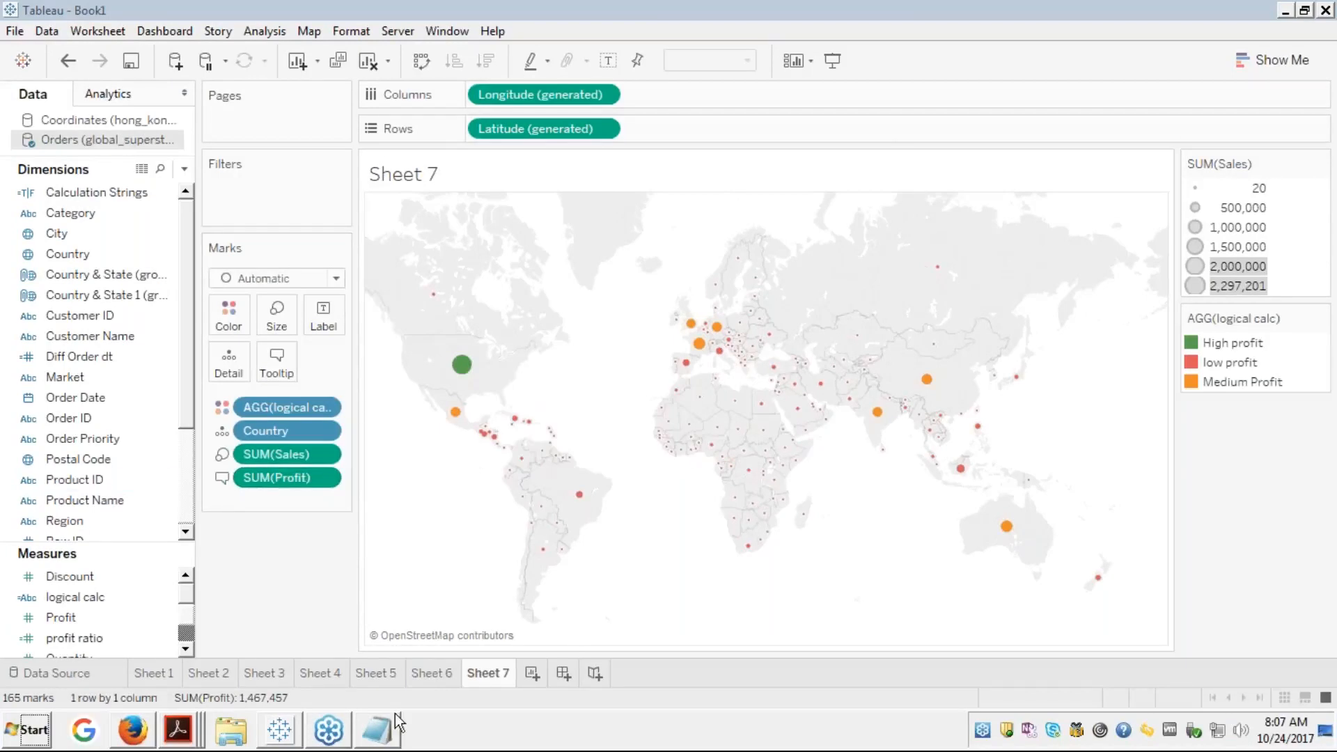
Switch to Firefox, show the Module 7 presentation full screen and go through the Logical Functions slides up to Step 4, Create a Calculated Field
click(132, 730)
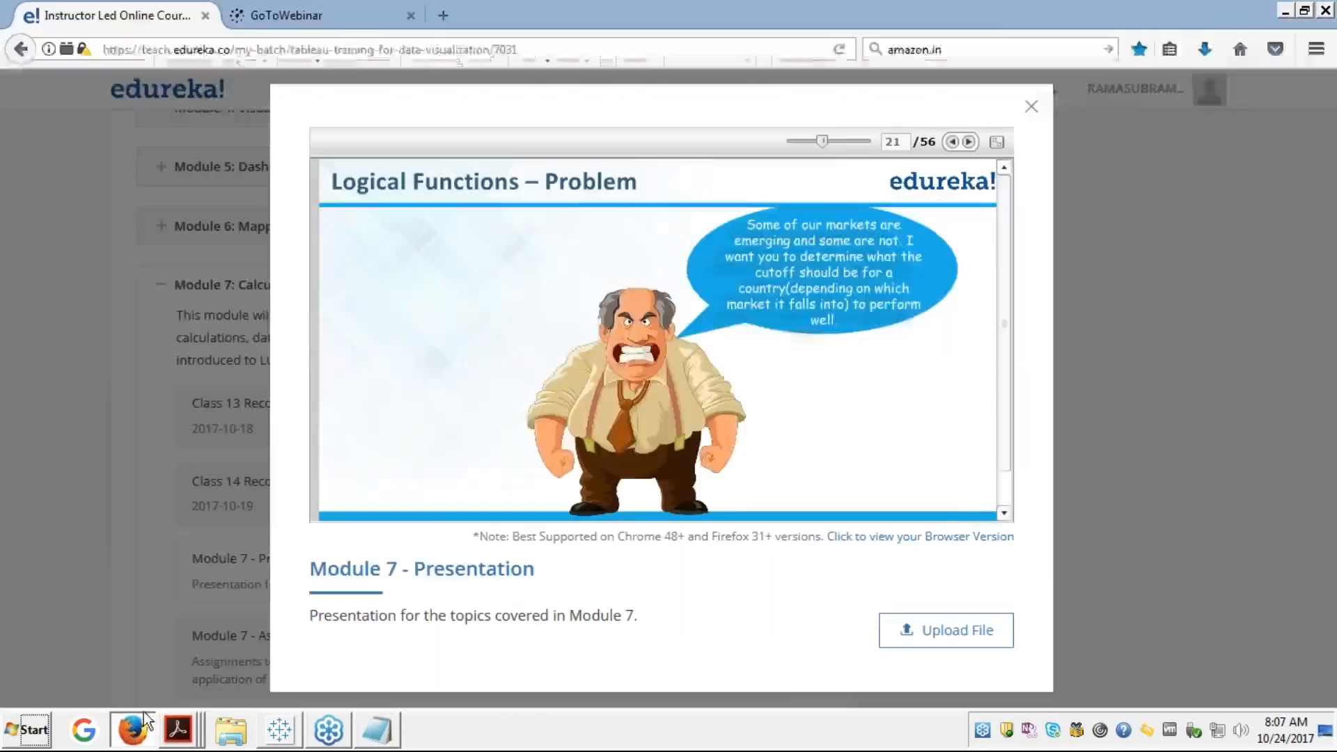
click(996, 142)
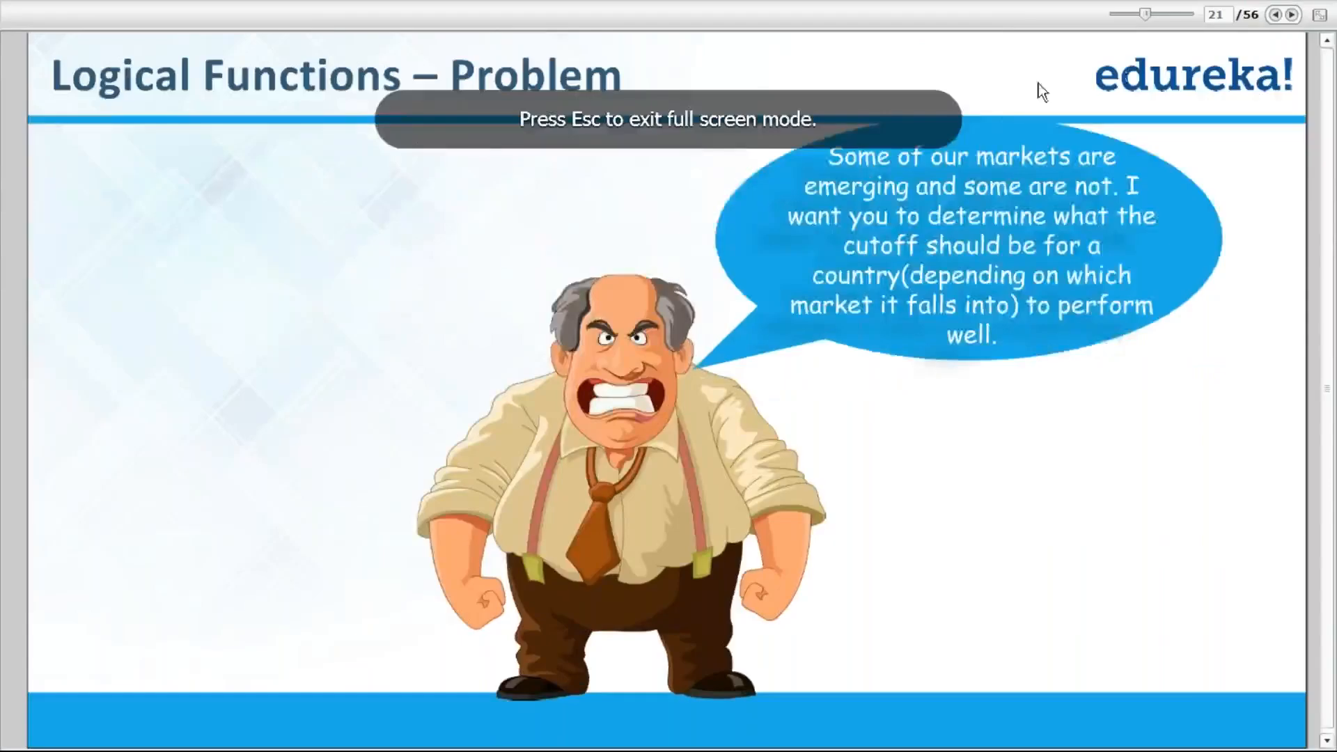
click(1291, 15)
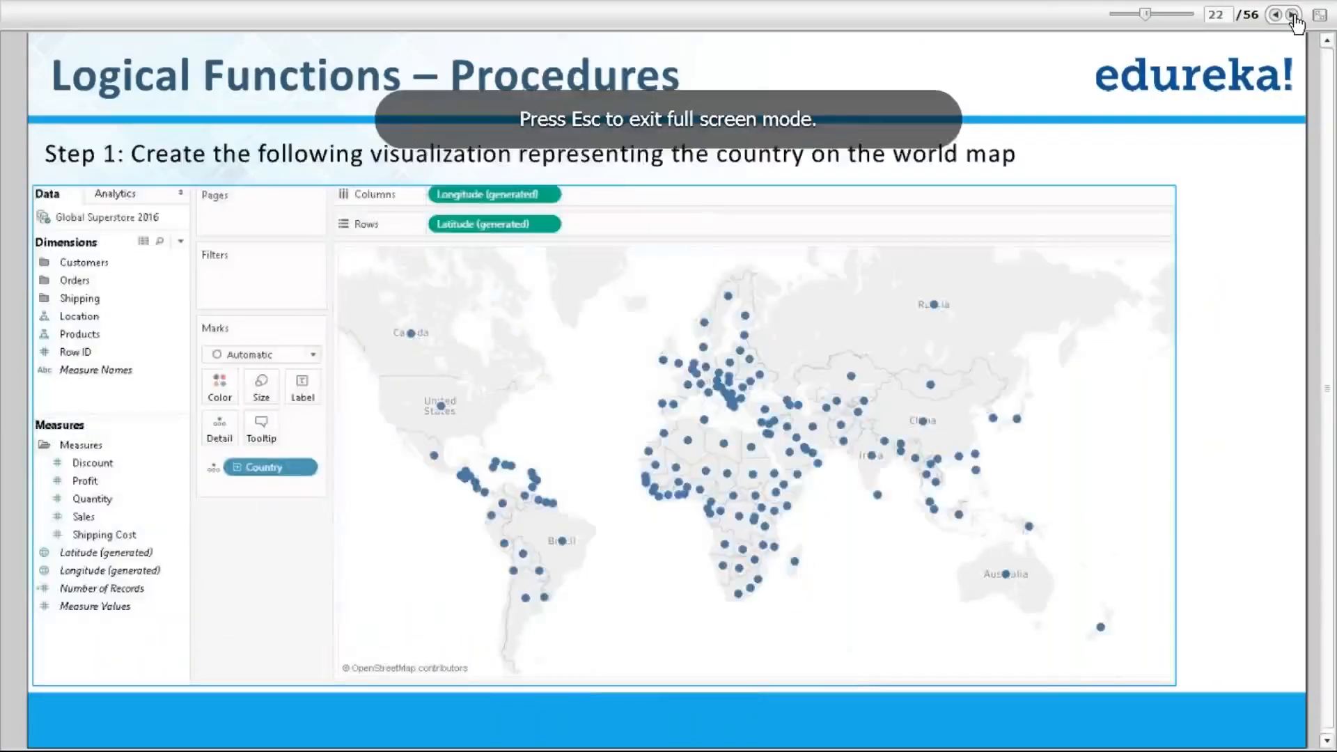
click(1292, 15)
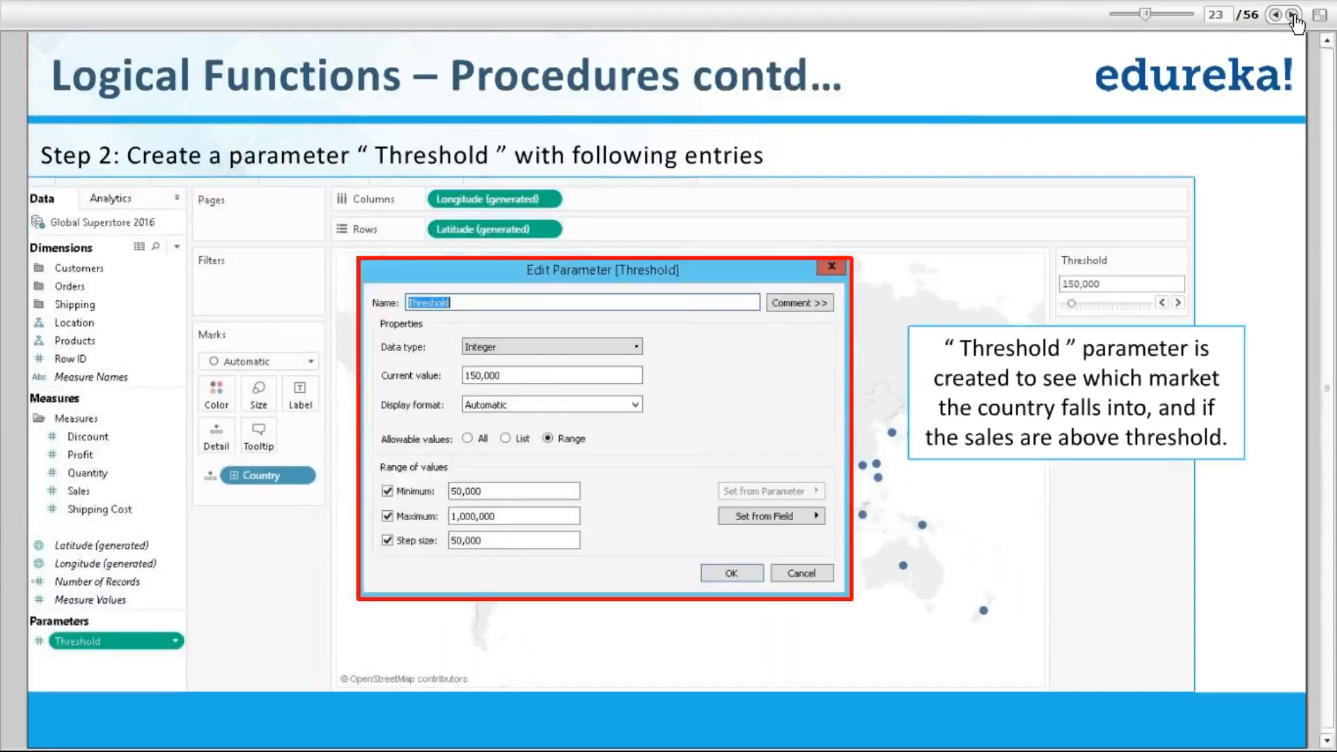
click(1291, 16)
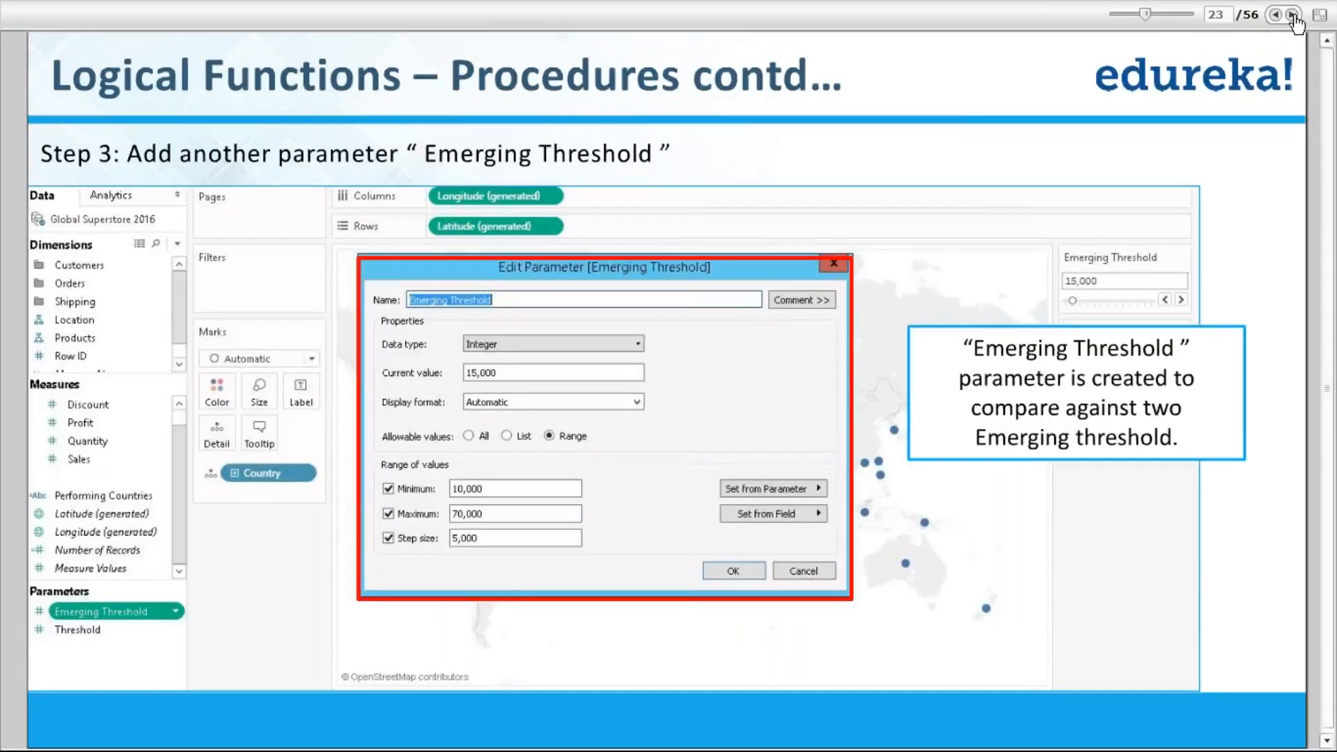
click(1292, 15)
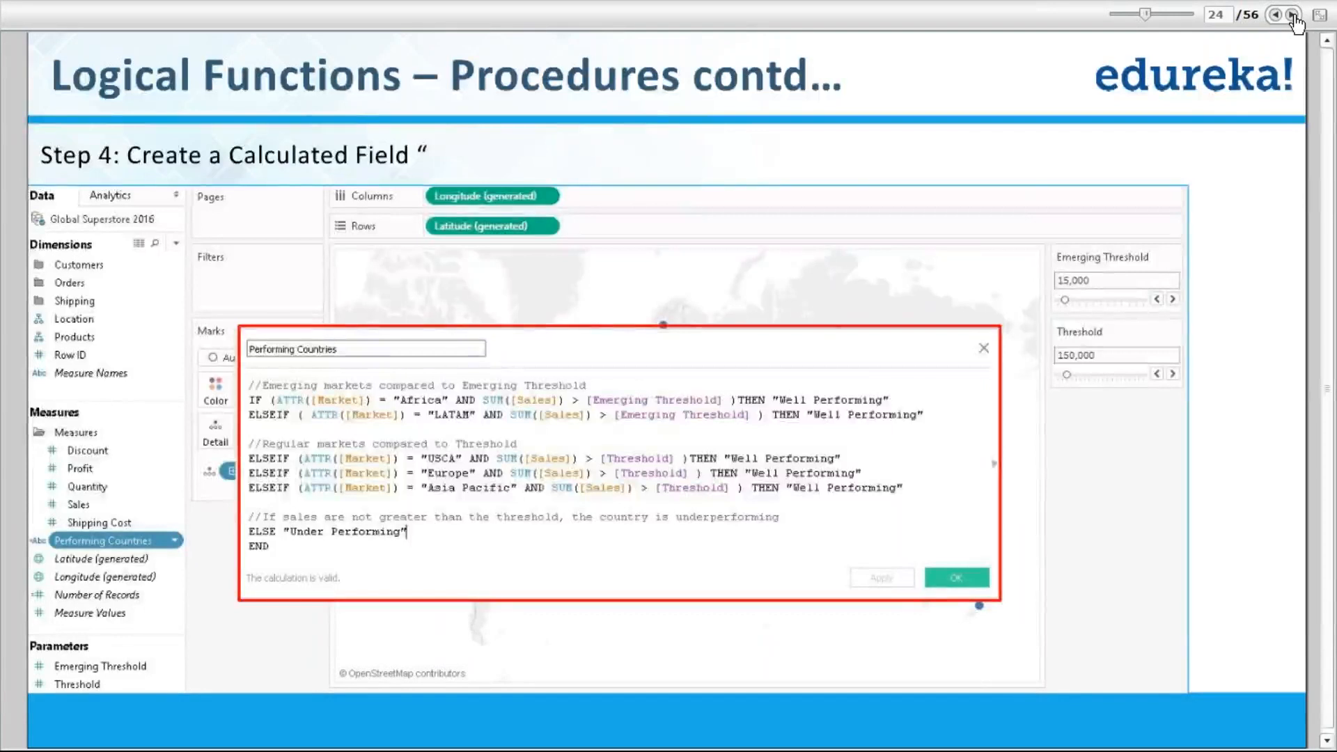
click(1292, 15)
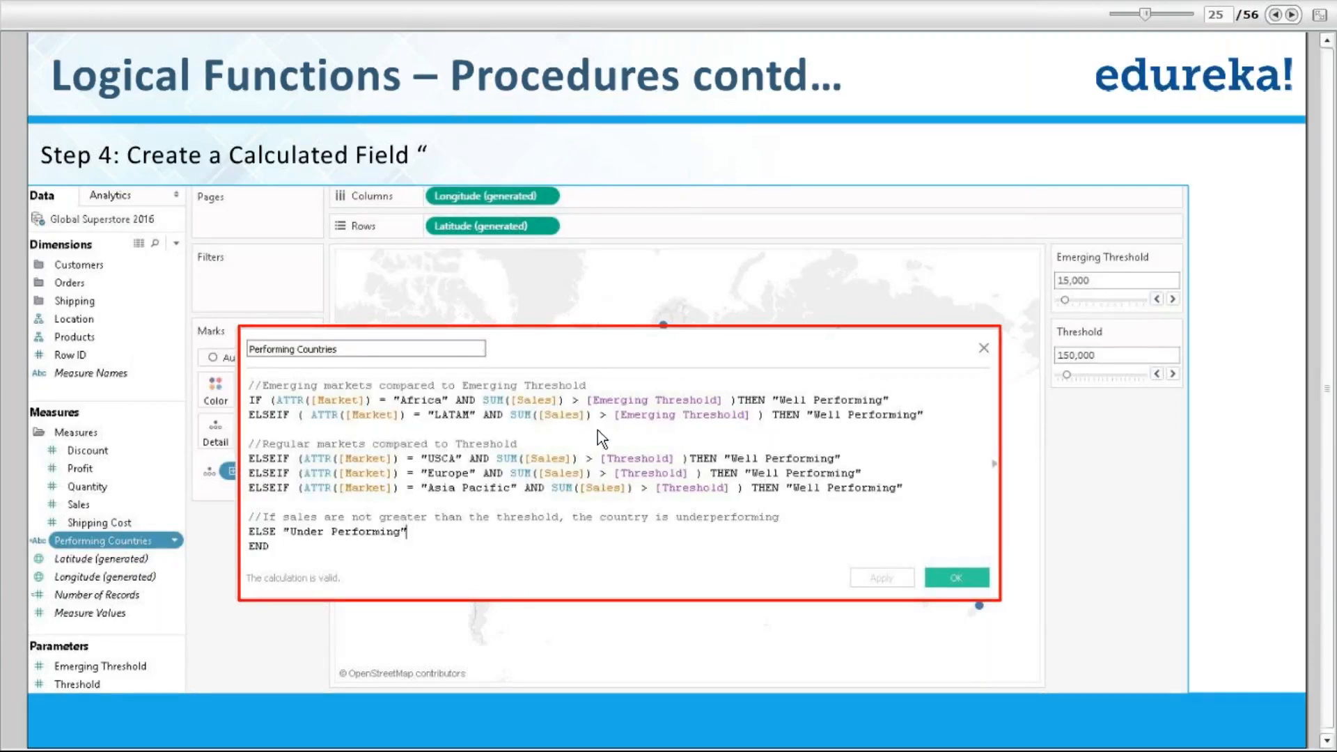
Switch to Tableau, edit the logical calc field and enclose the ELSEIF condition SUM([Profit])>100000 in parentheses
key(alt+Tab)
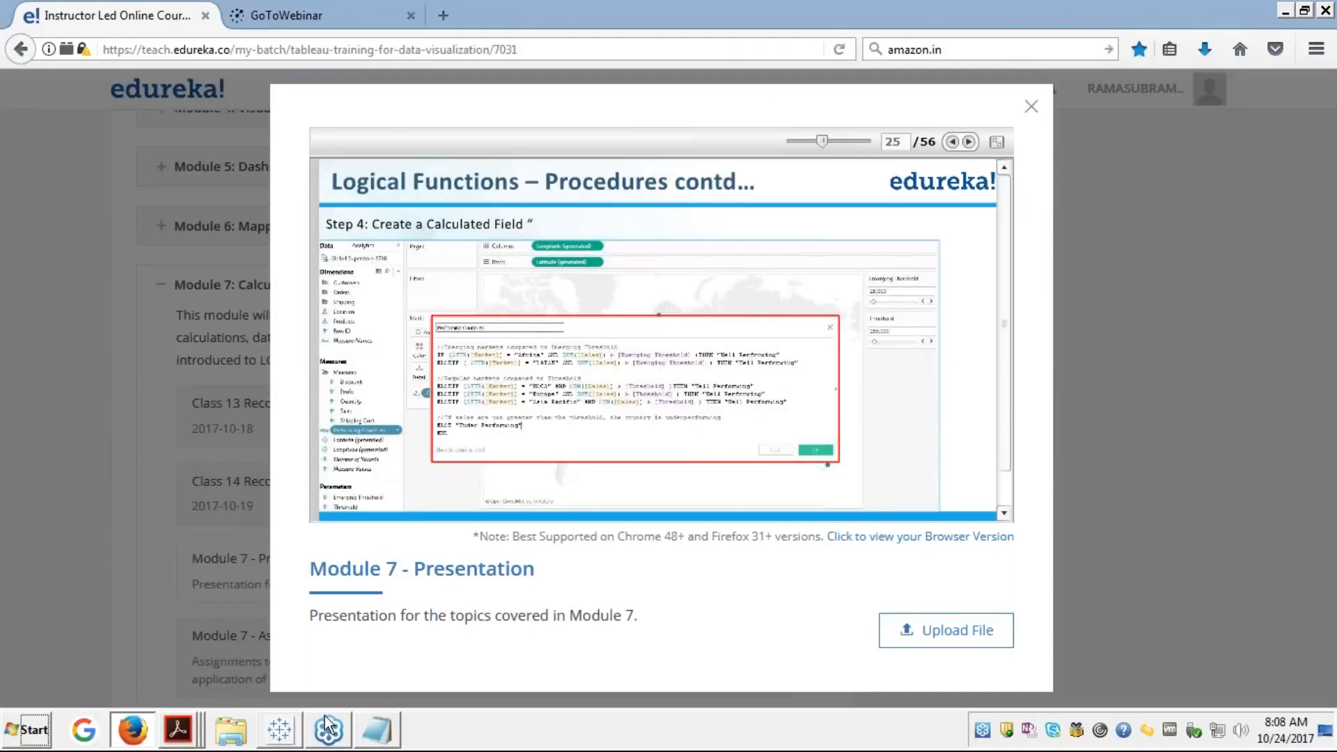
click(283, 740)
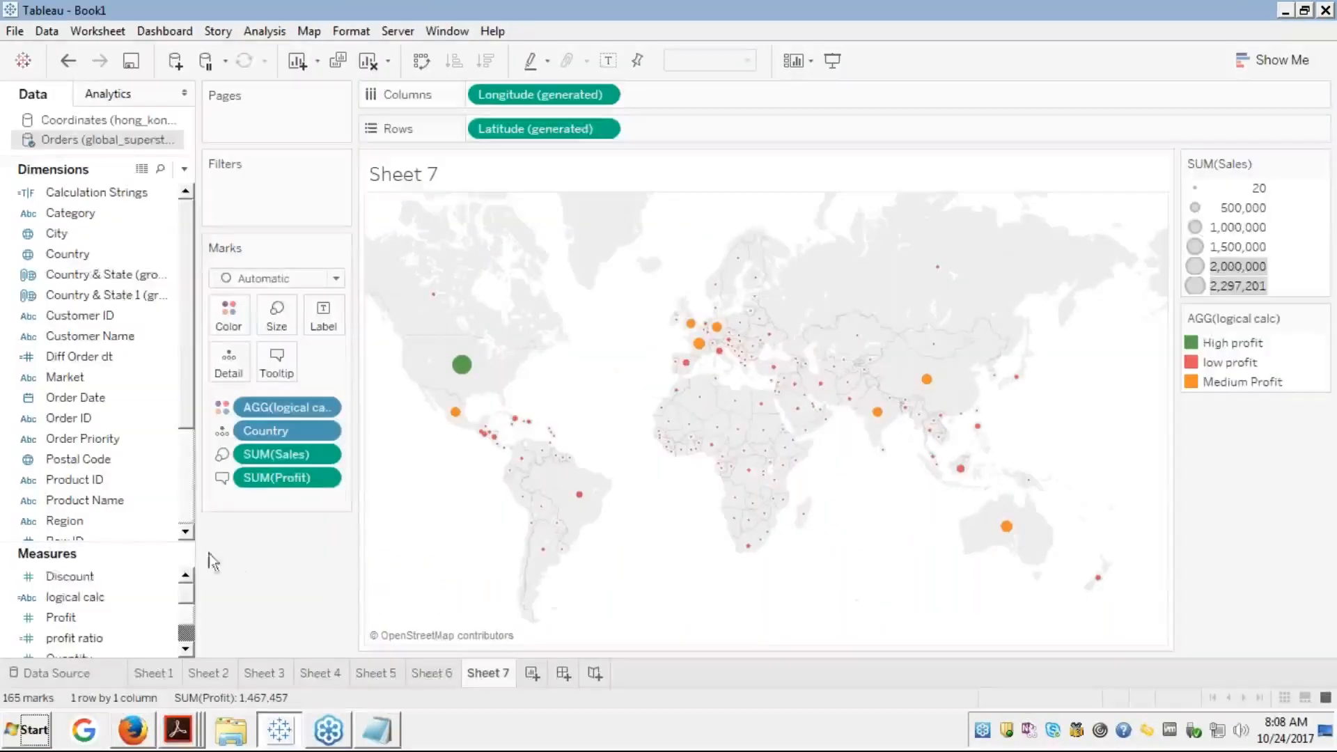
right_click(87, 595)
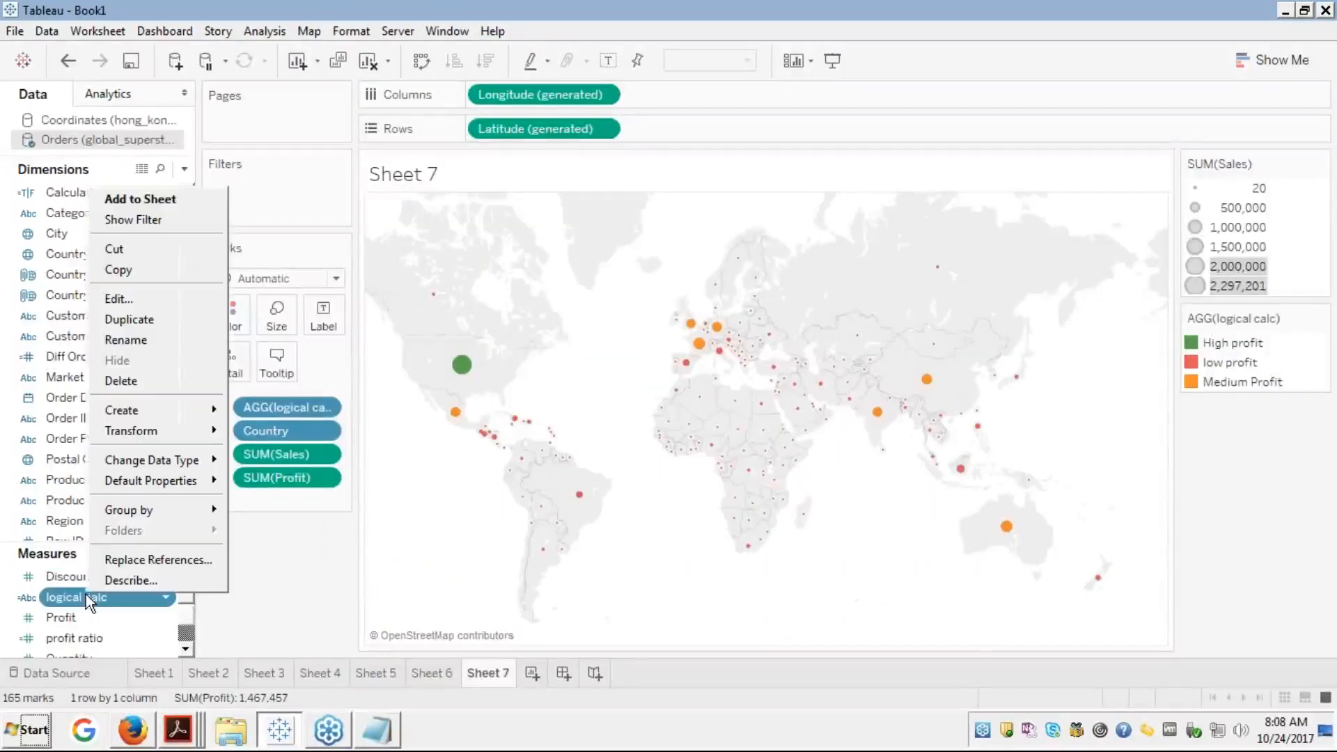
click(123, 295)
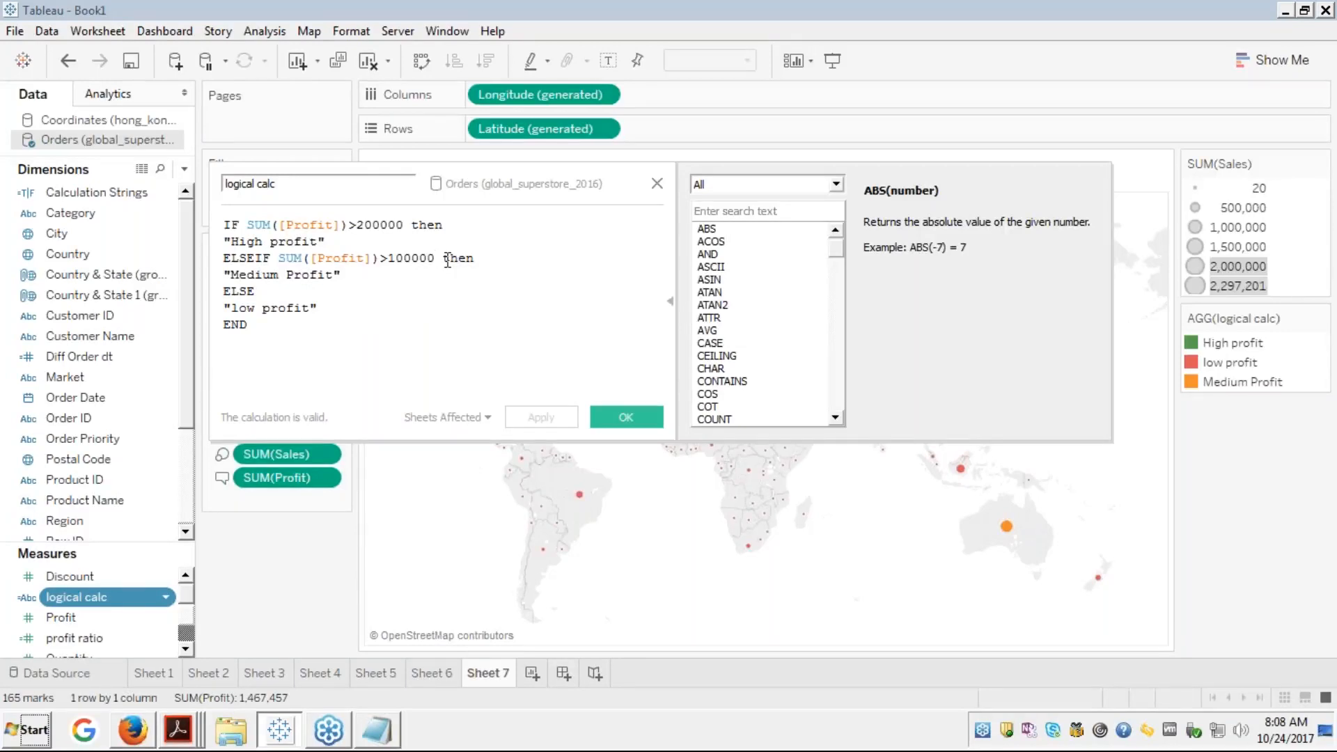
text())
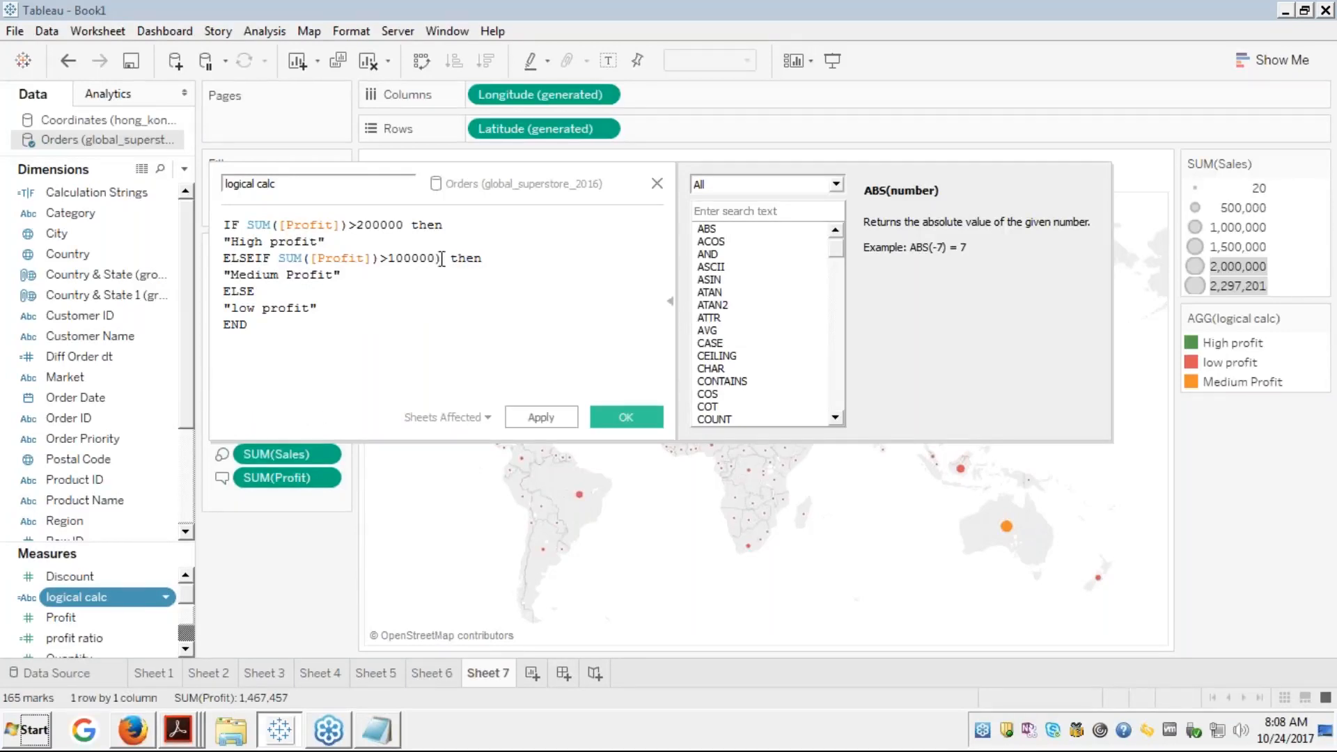
click(280, 258)
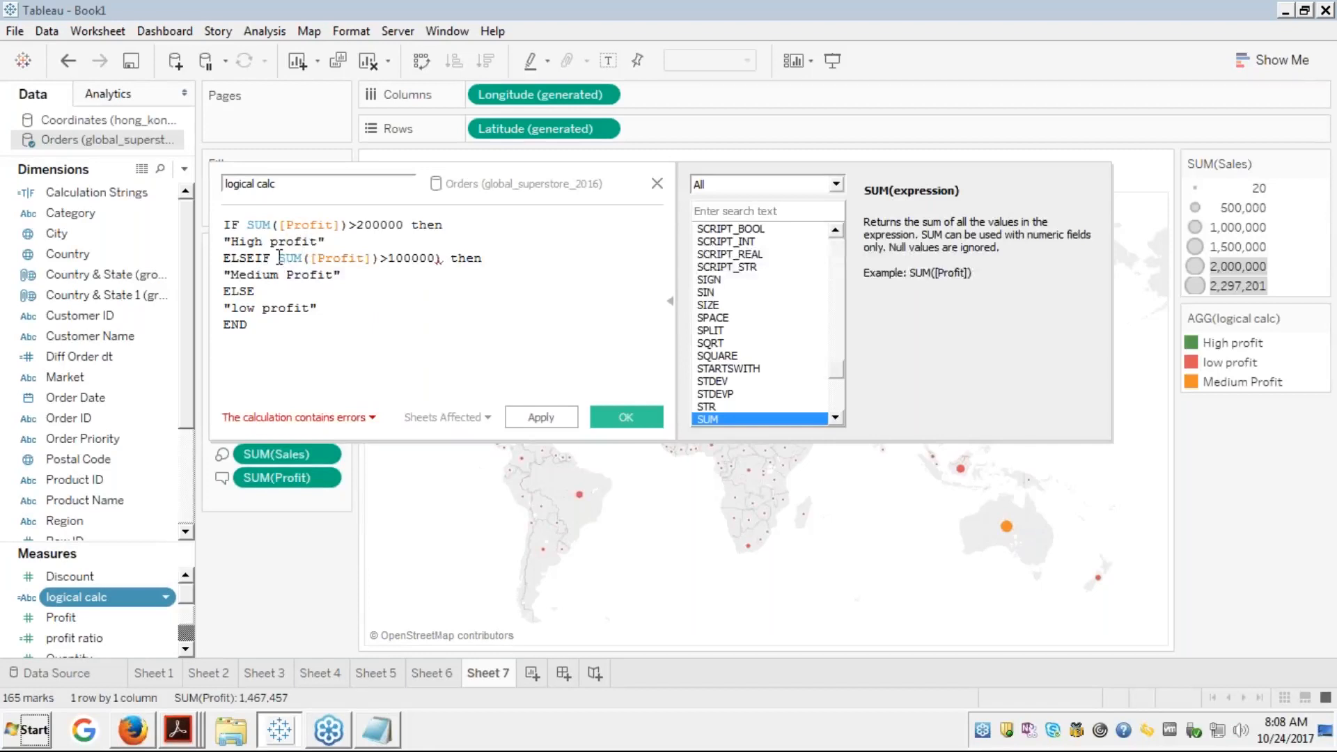
text(()
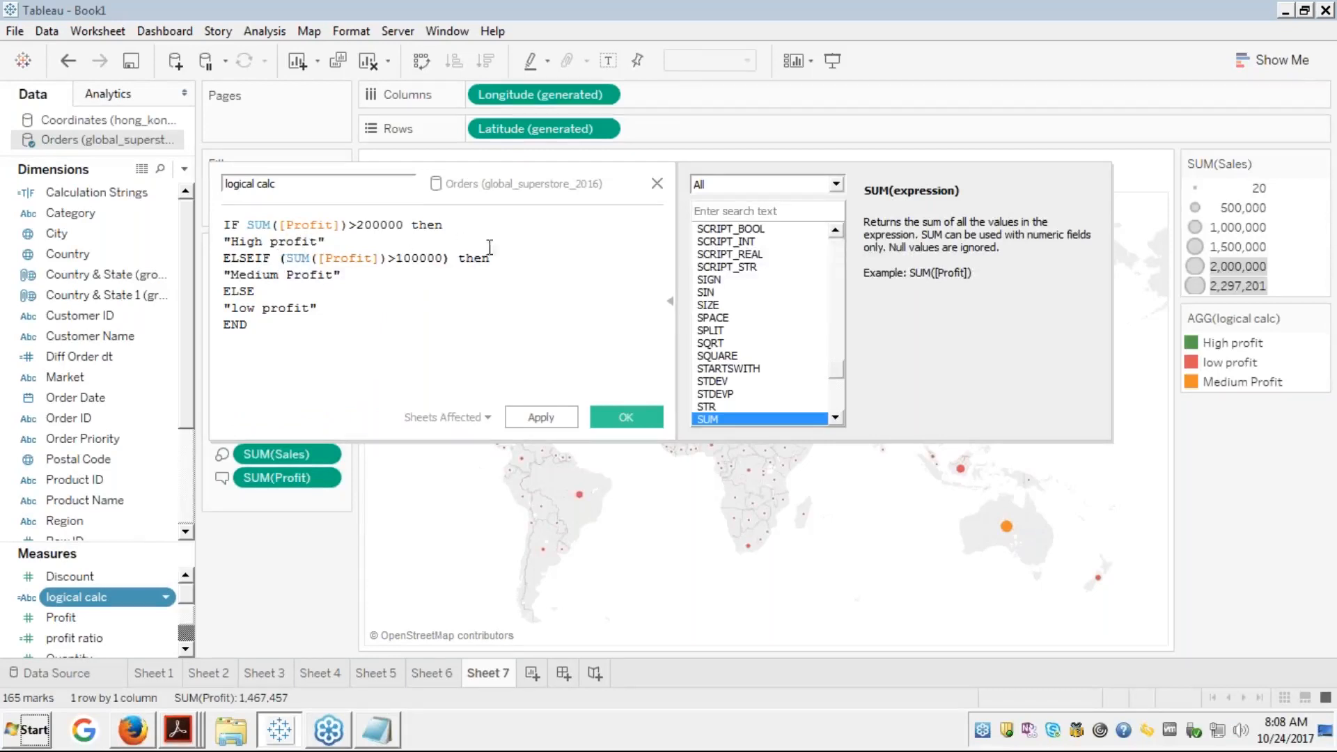
Add "and (SUM([Profit])<200000)" to the ELSEIF condition of logical calc before "then", and save the field
click(457, 261)
text(and )
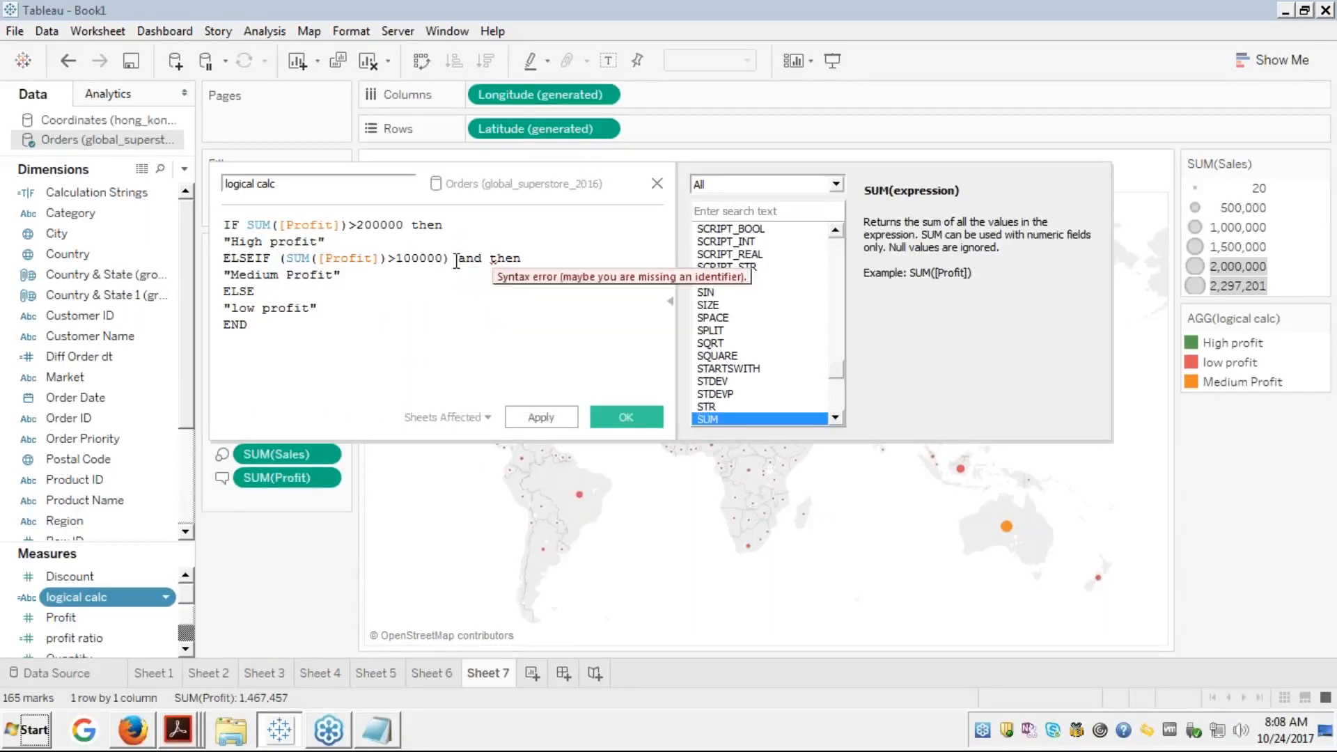
text(()
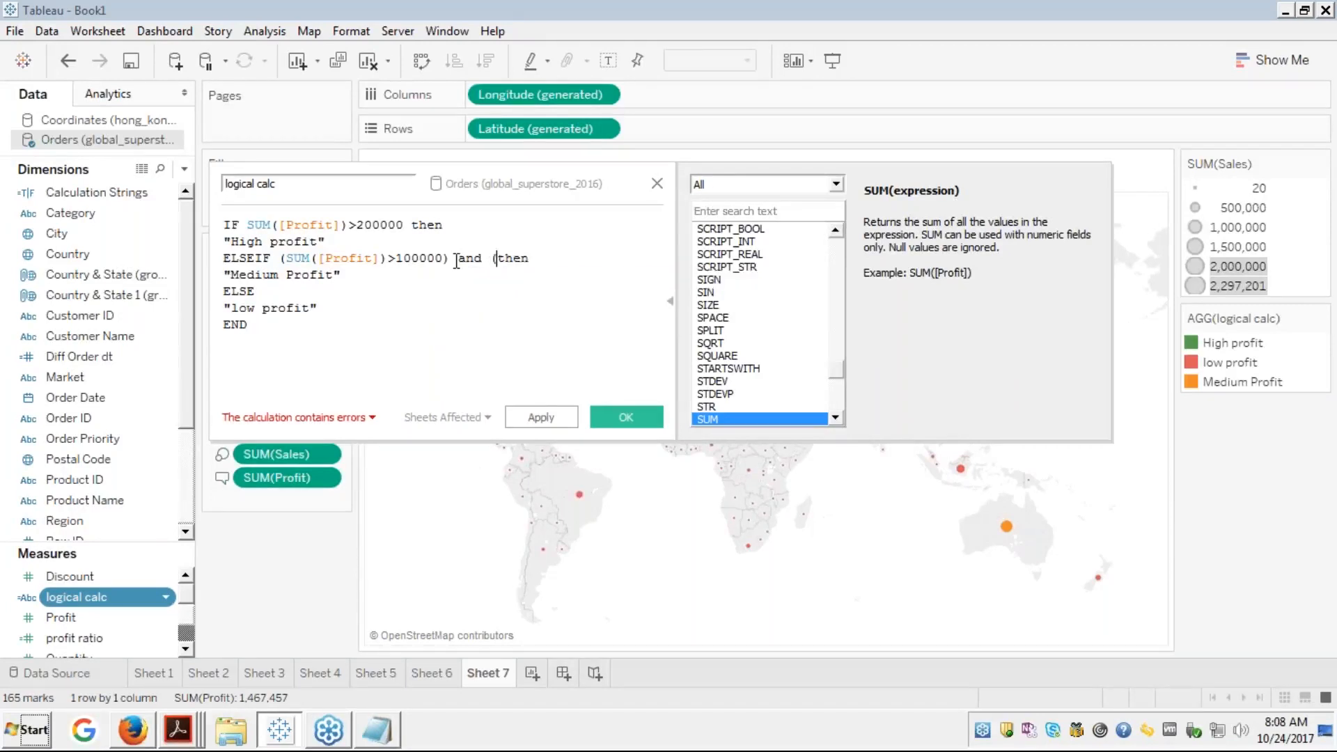
text())
key(Left)
text(sum)
key(Return)
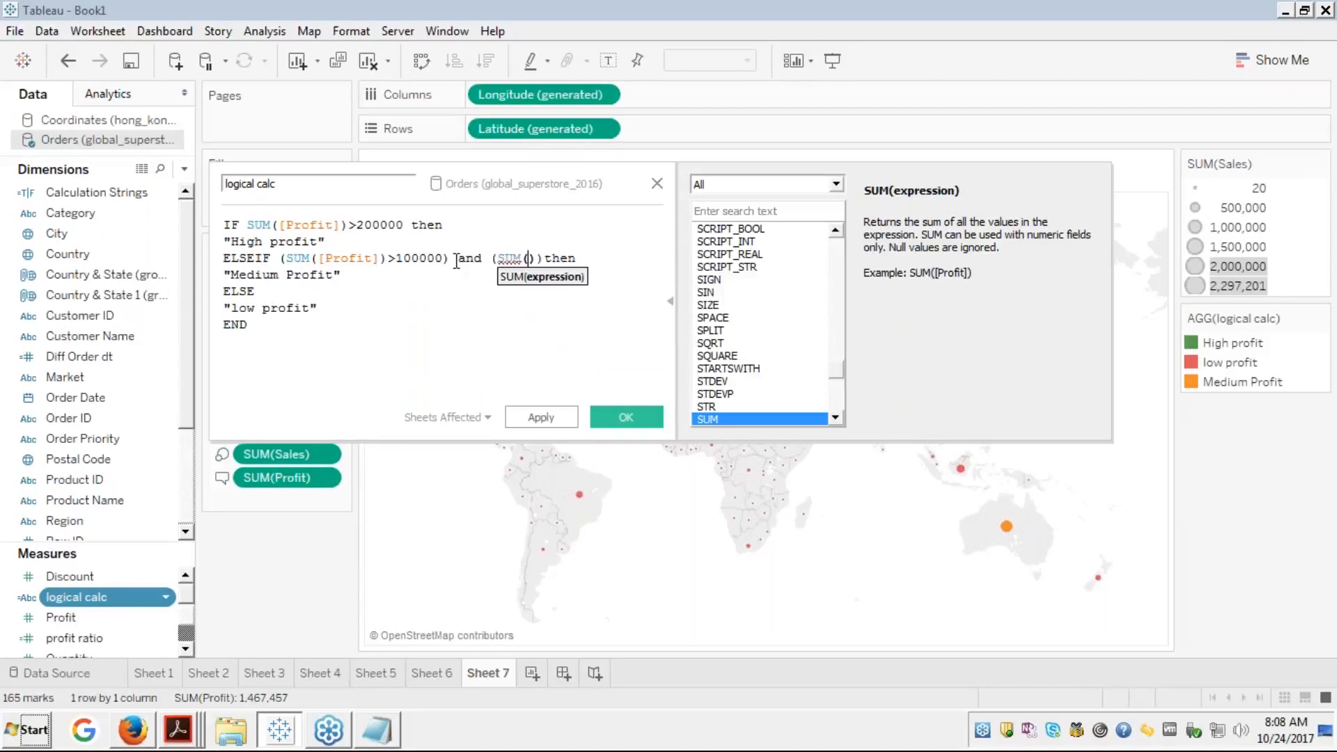
text(pro)
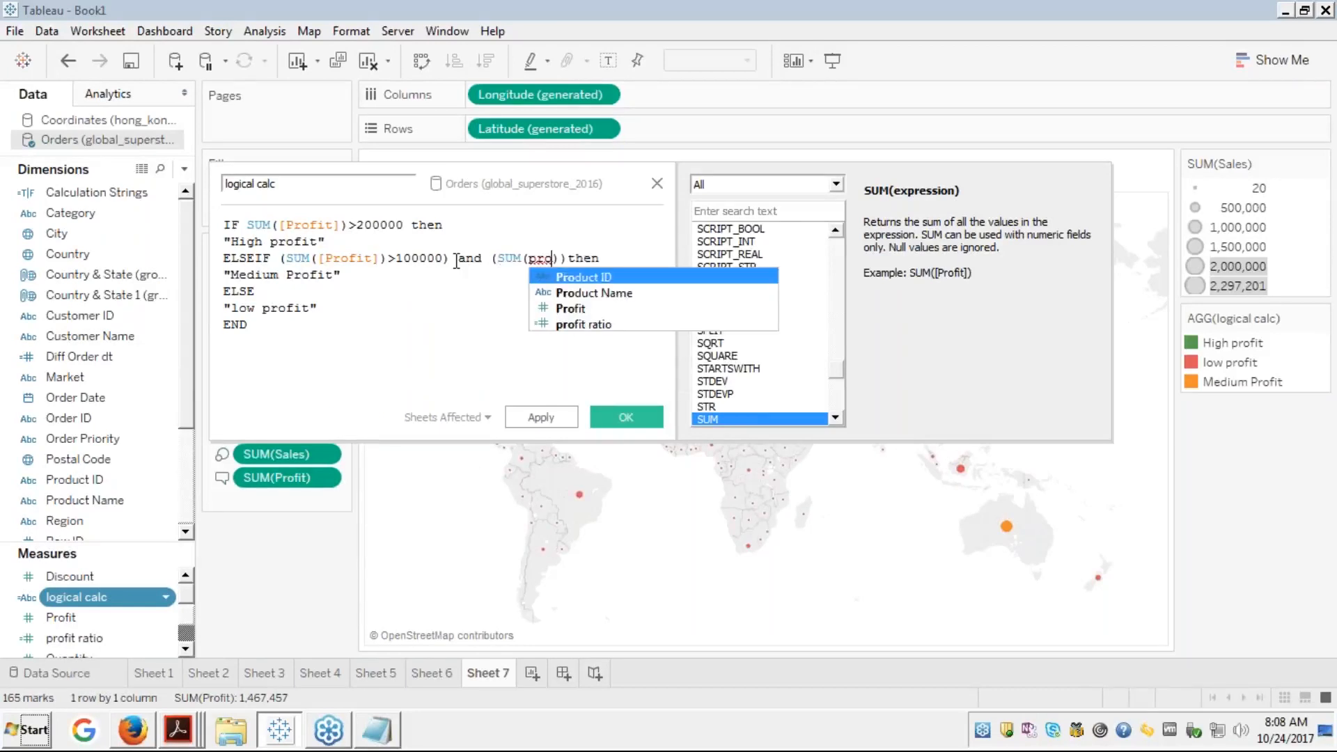
key(Down)
key(Return)
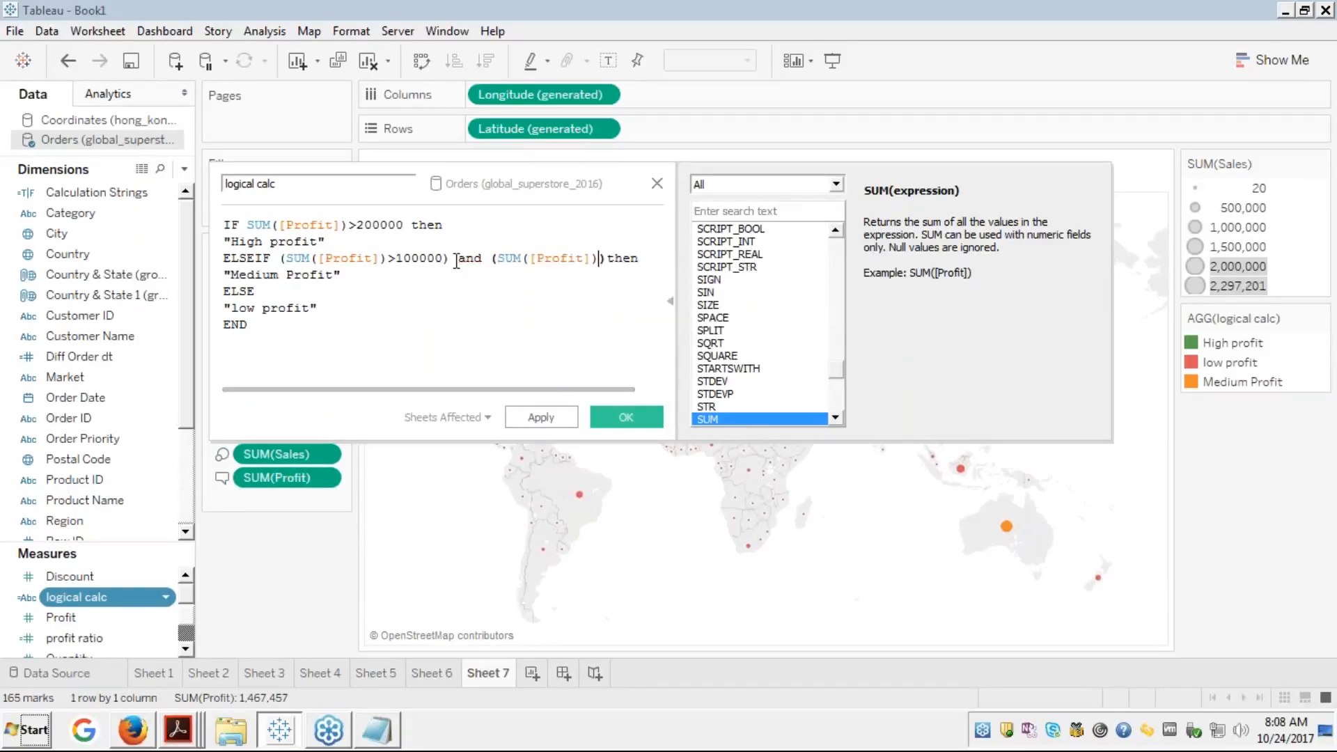
text(<200000)
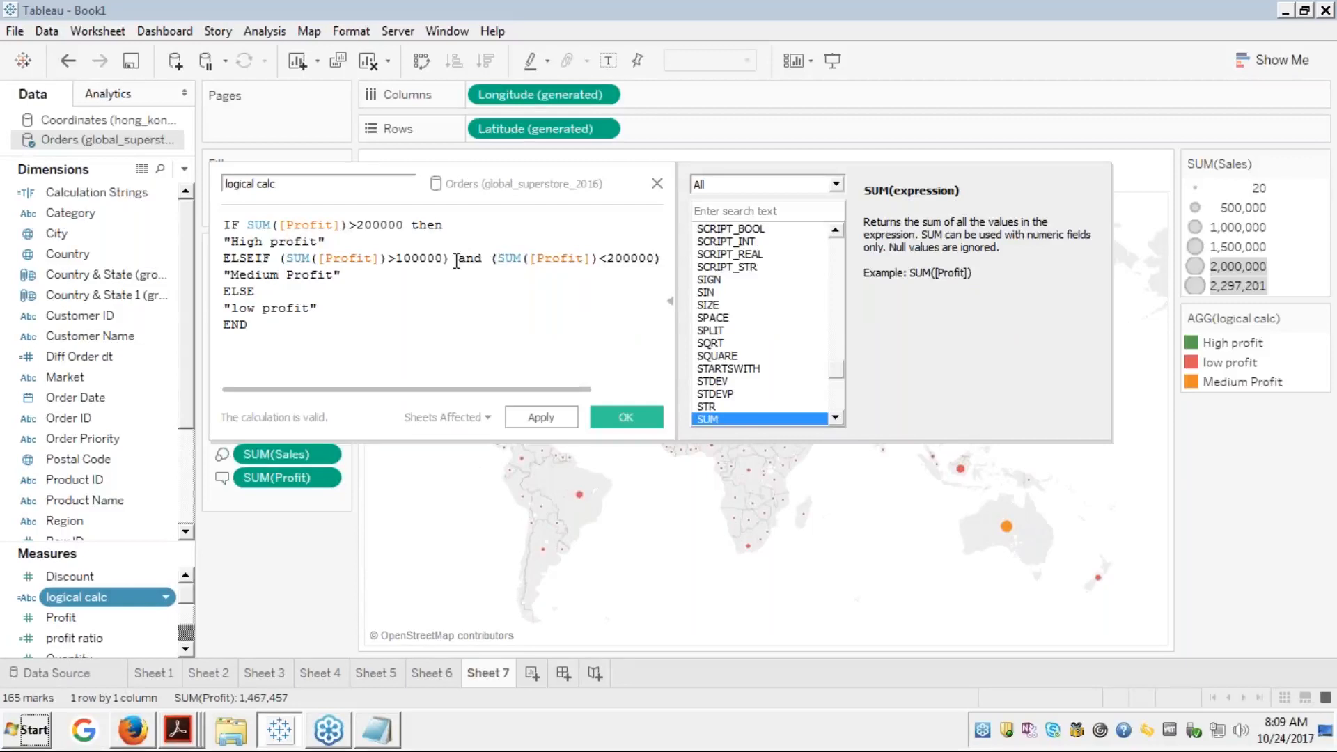
click(376, 326)
key(Up)
key(Up)
key(Up)
key(Up)
key(Up)
key(Up)
key(Up)
click(631, 422)
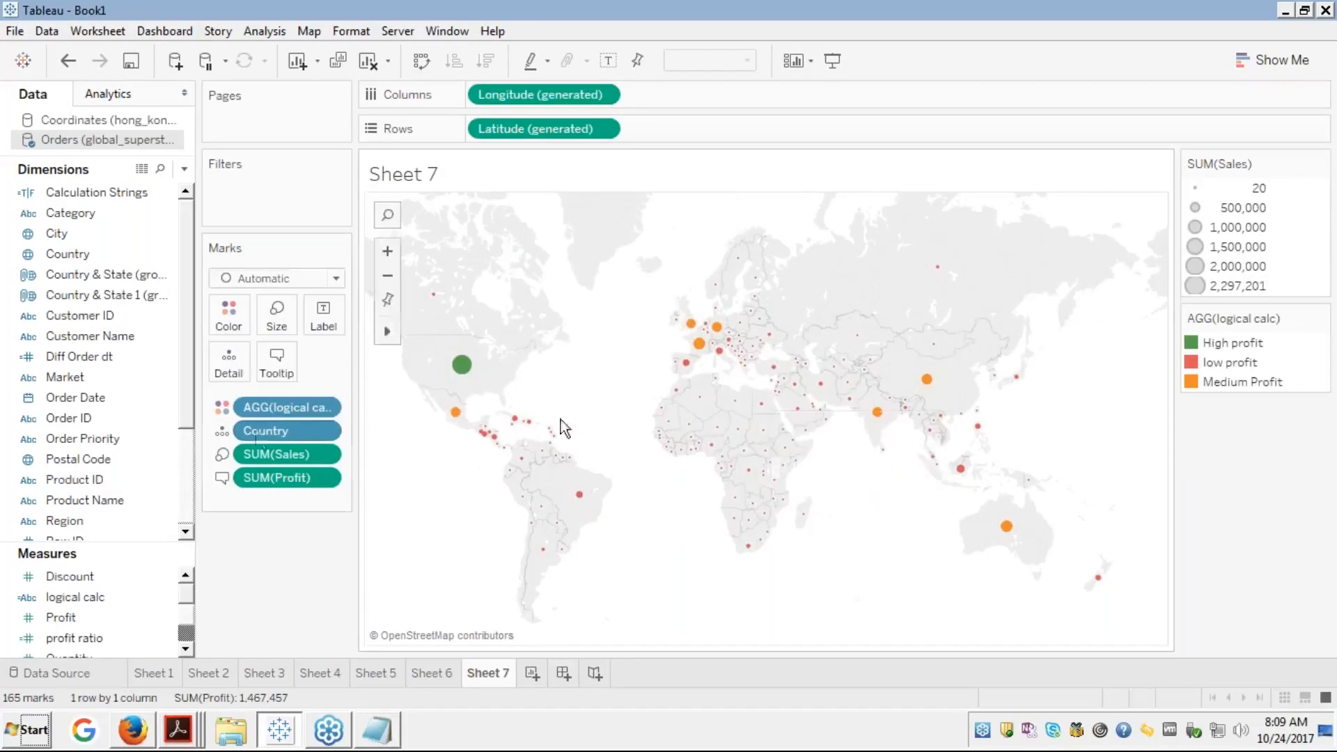
Reopen the logical calc field for editing and select the "and" operator in its ELSEIF condition
right_click(69, 599)
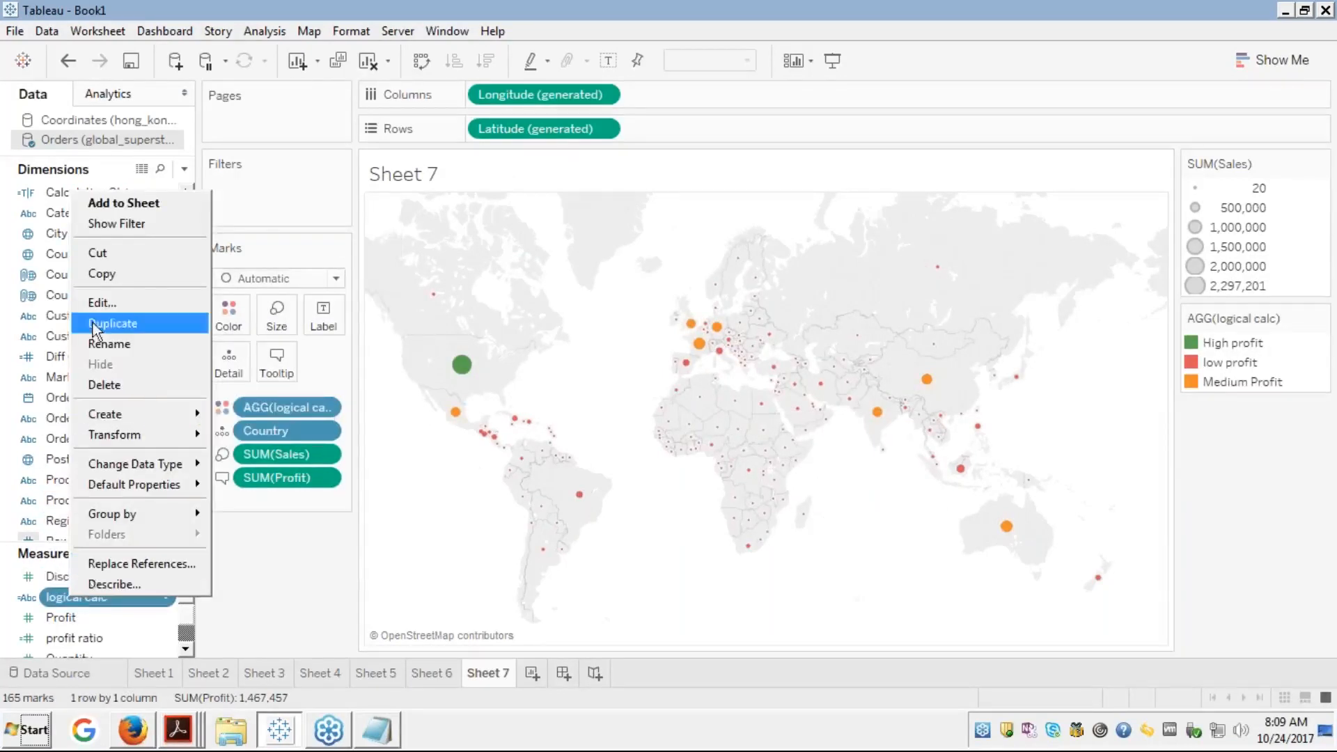
click(99, 302)
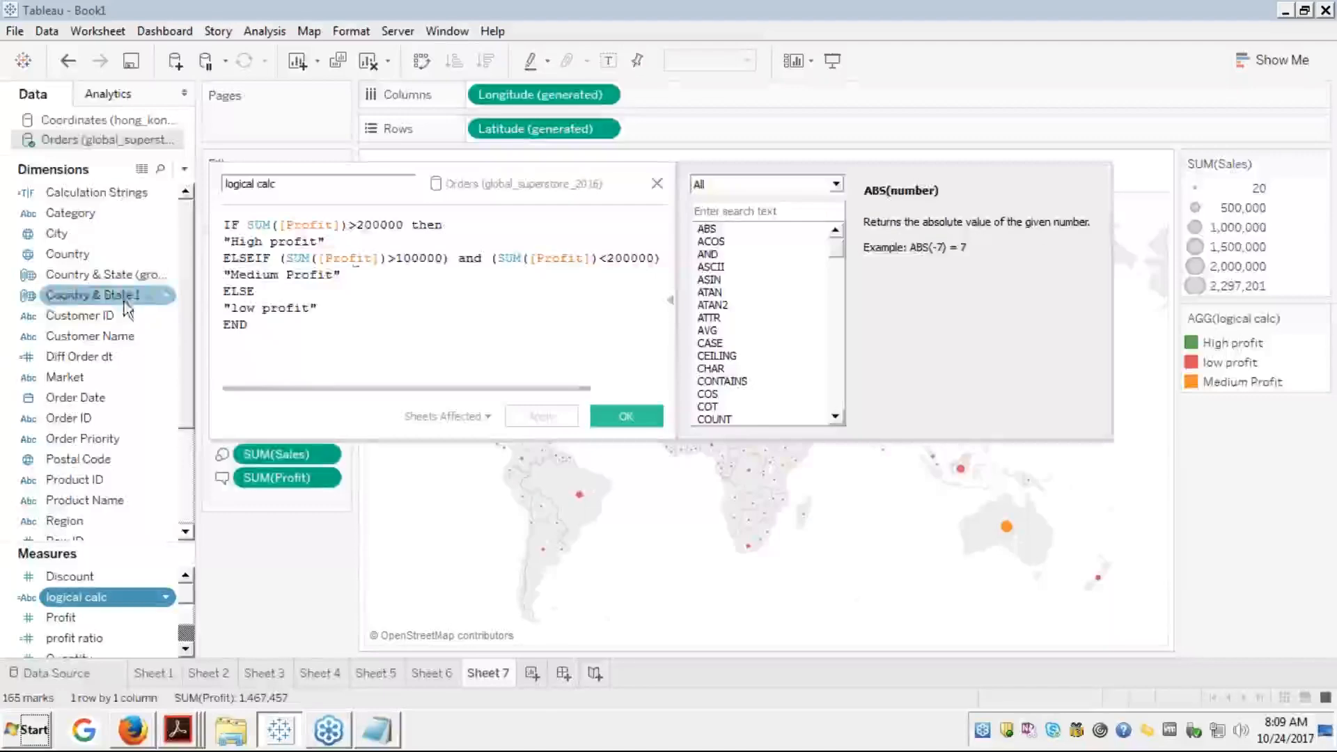
click(491, 263)
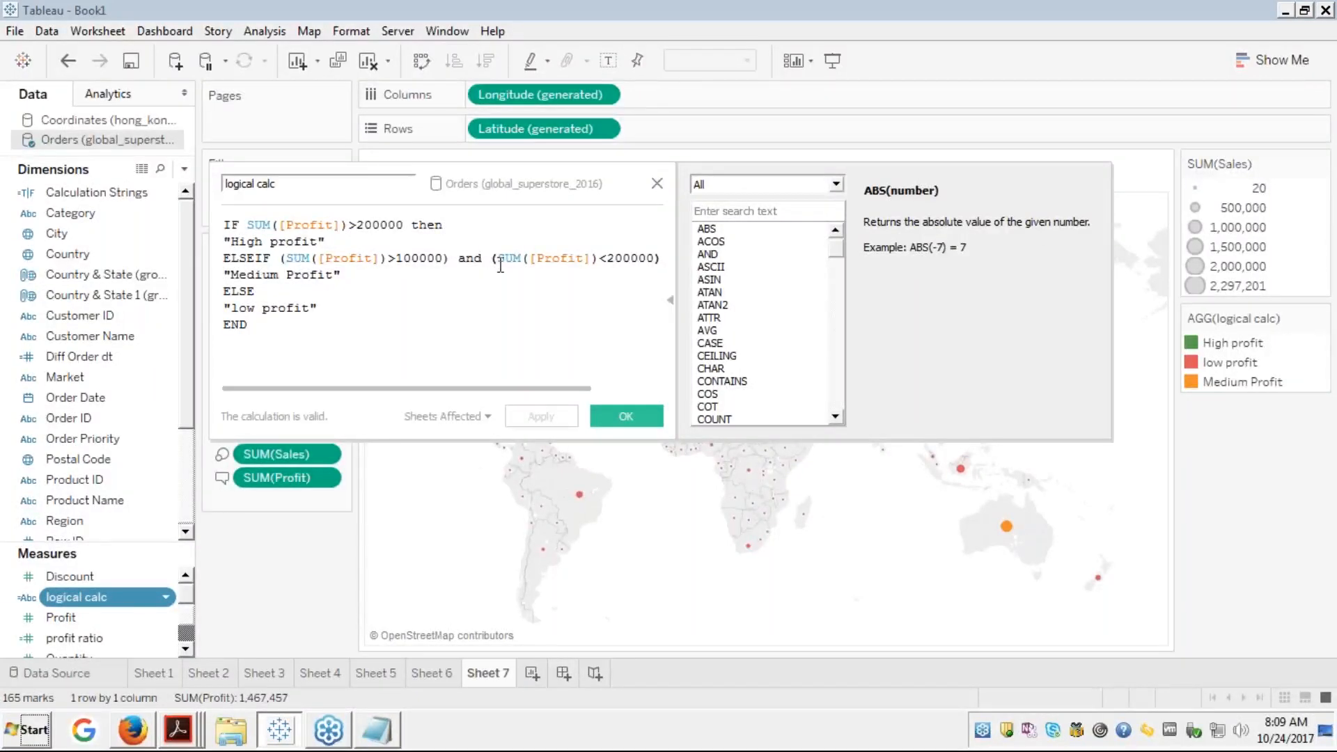
click(446, 261)
double_click(465, 261)
Switch to Firefox and examine the parentheses in the Performing Countries formula on the Step 4 slide in full screen
key(alt+Tab)
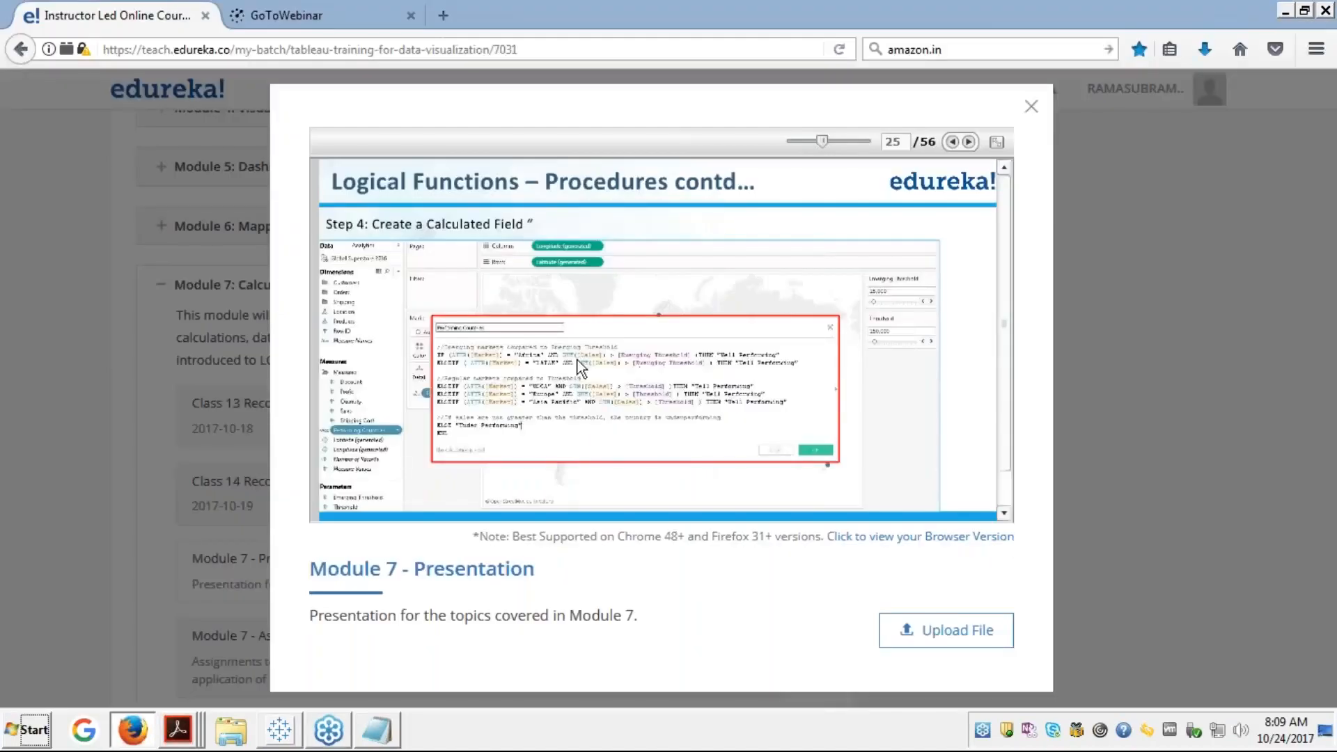
click(996, 142)
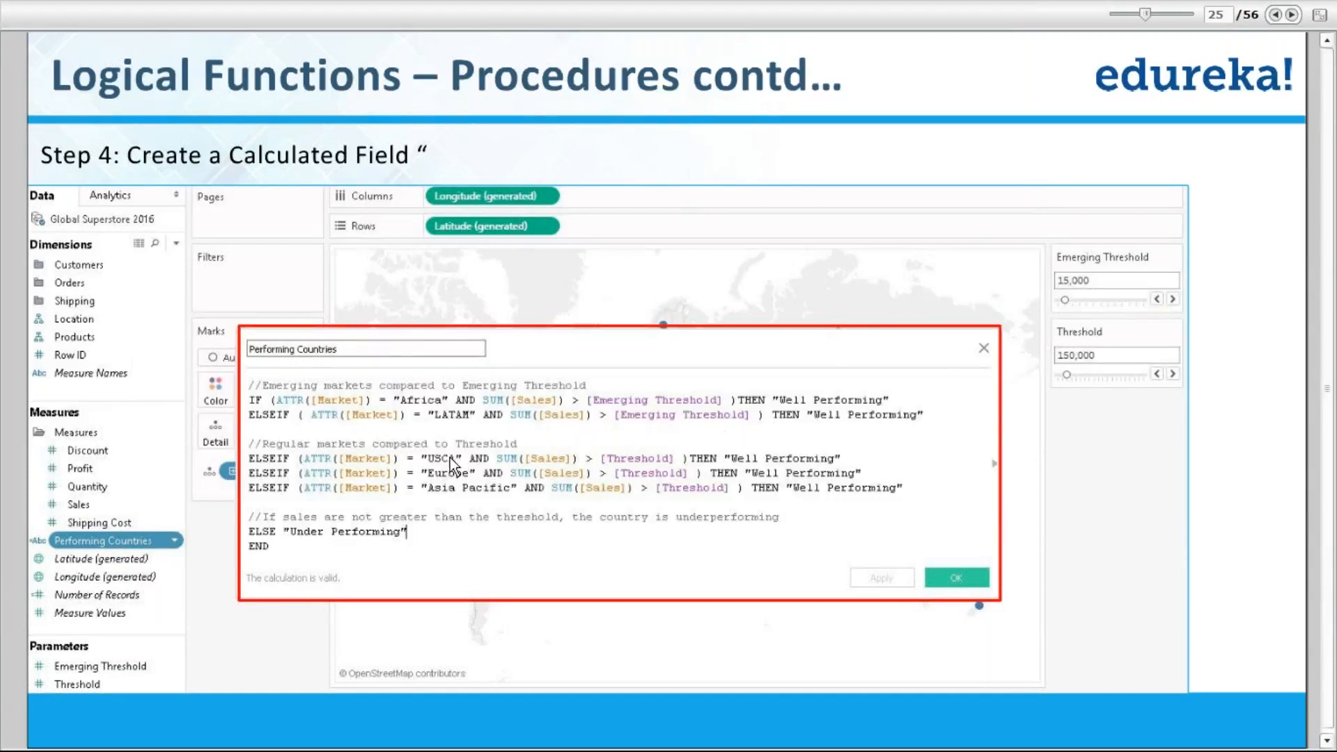
key(alt+Tab)
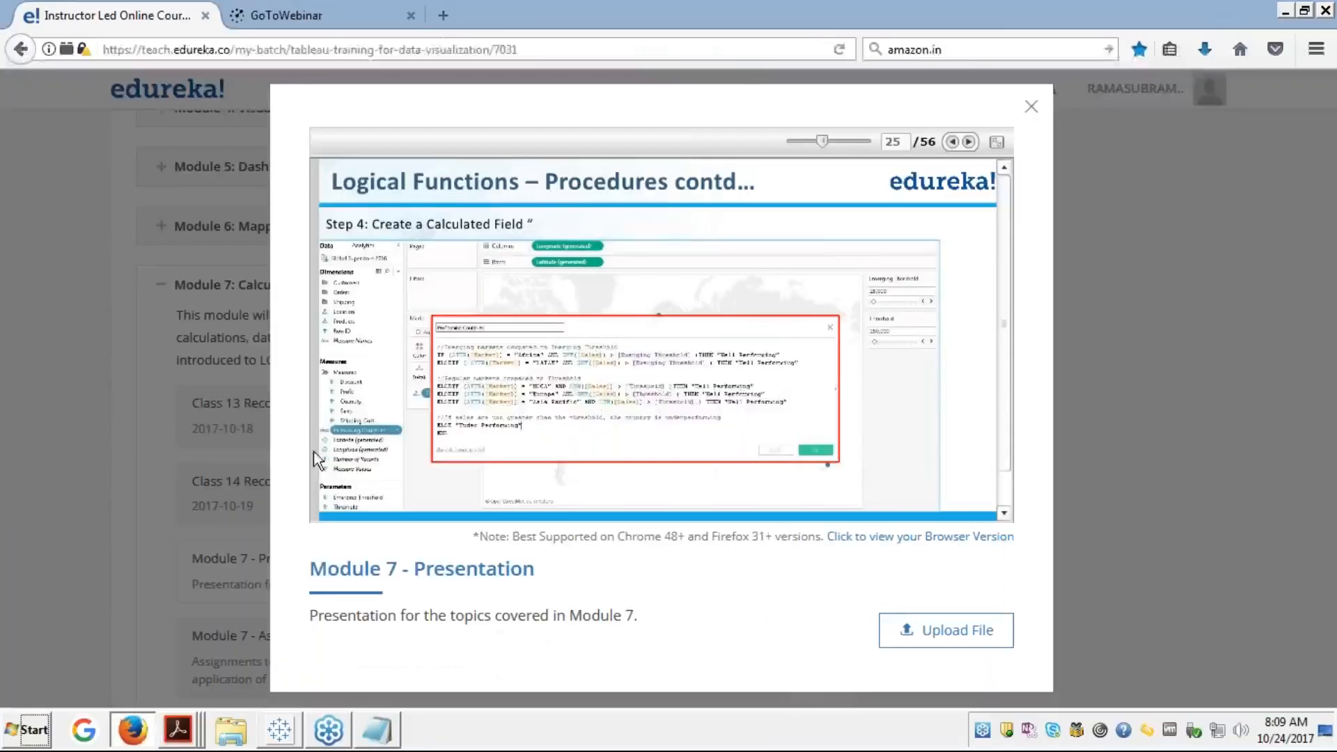
key(alt+Tab)
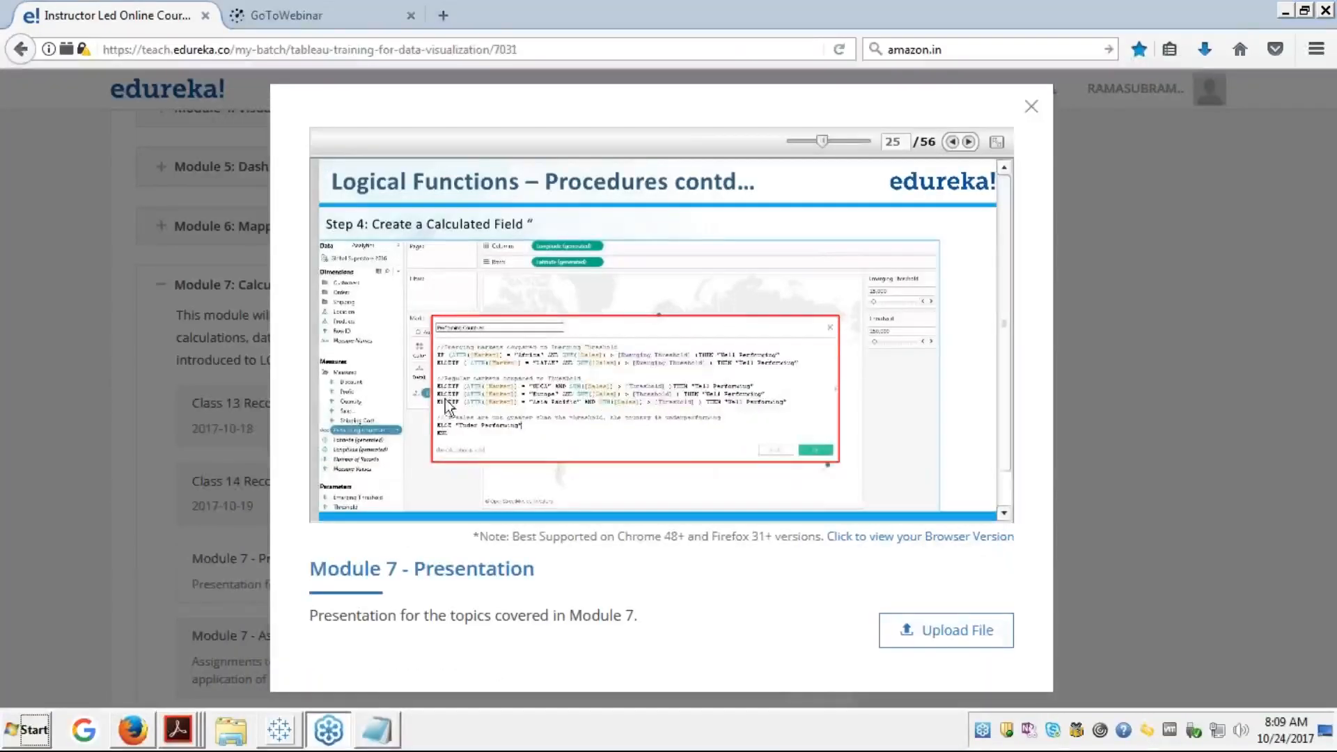
Back in Tableau, remove the inner parentheses around "and" so one pair encloses both ELSEIF conditions, and save the field
click(281, 731)
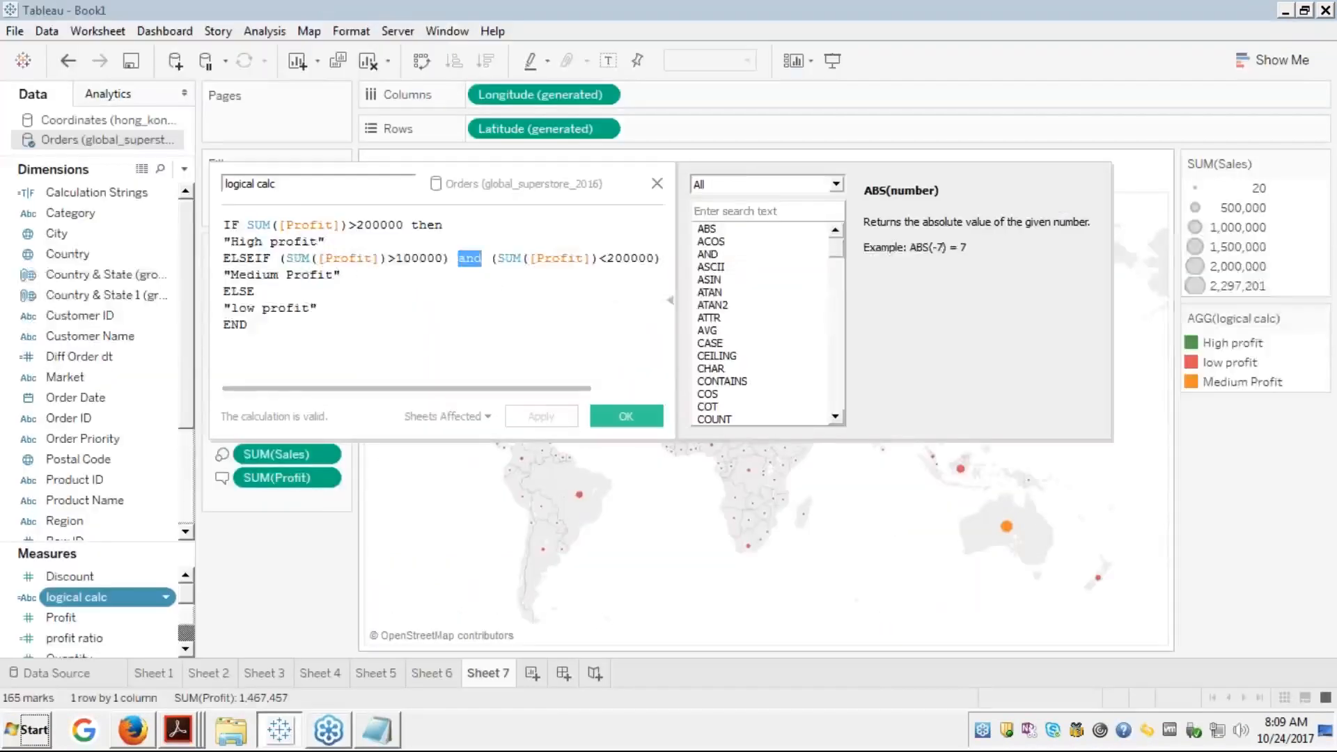
click(443, 259)
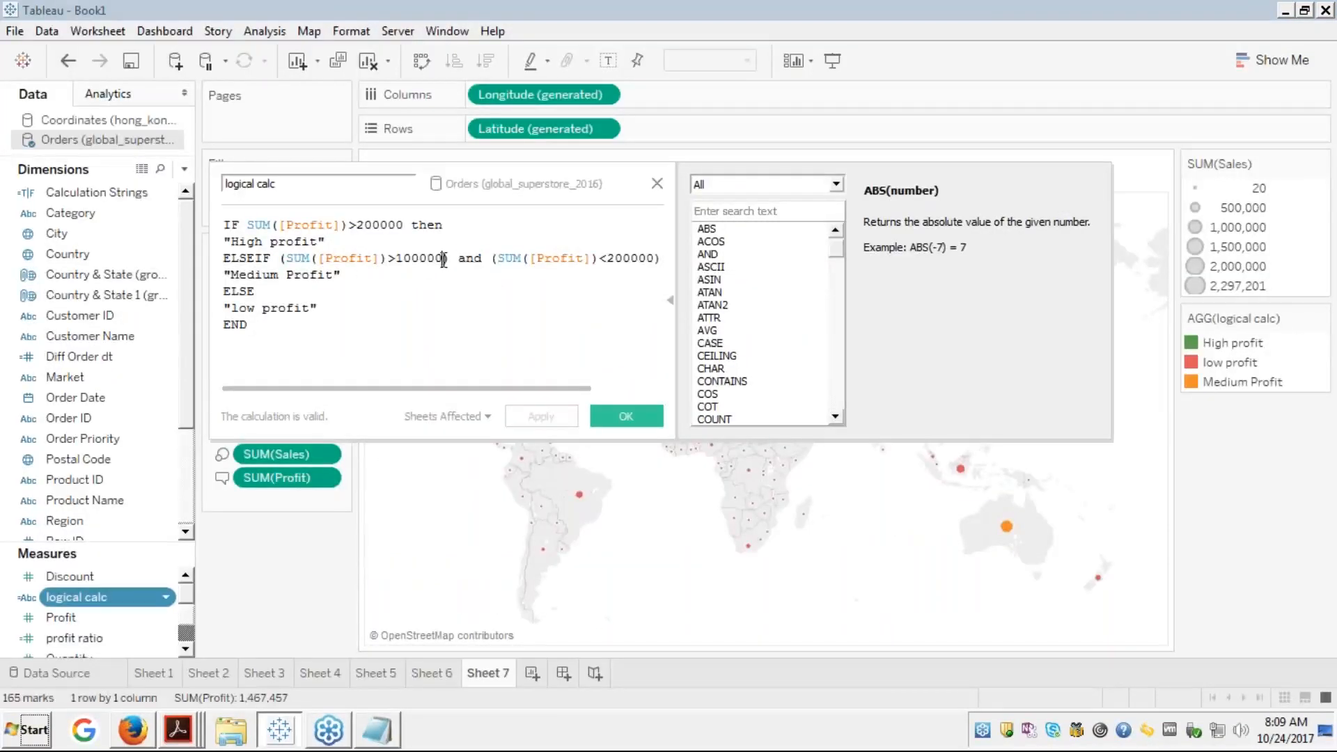
key(Delete)
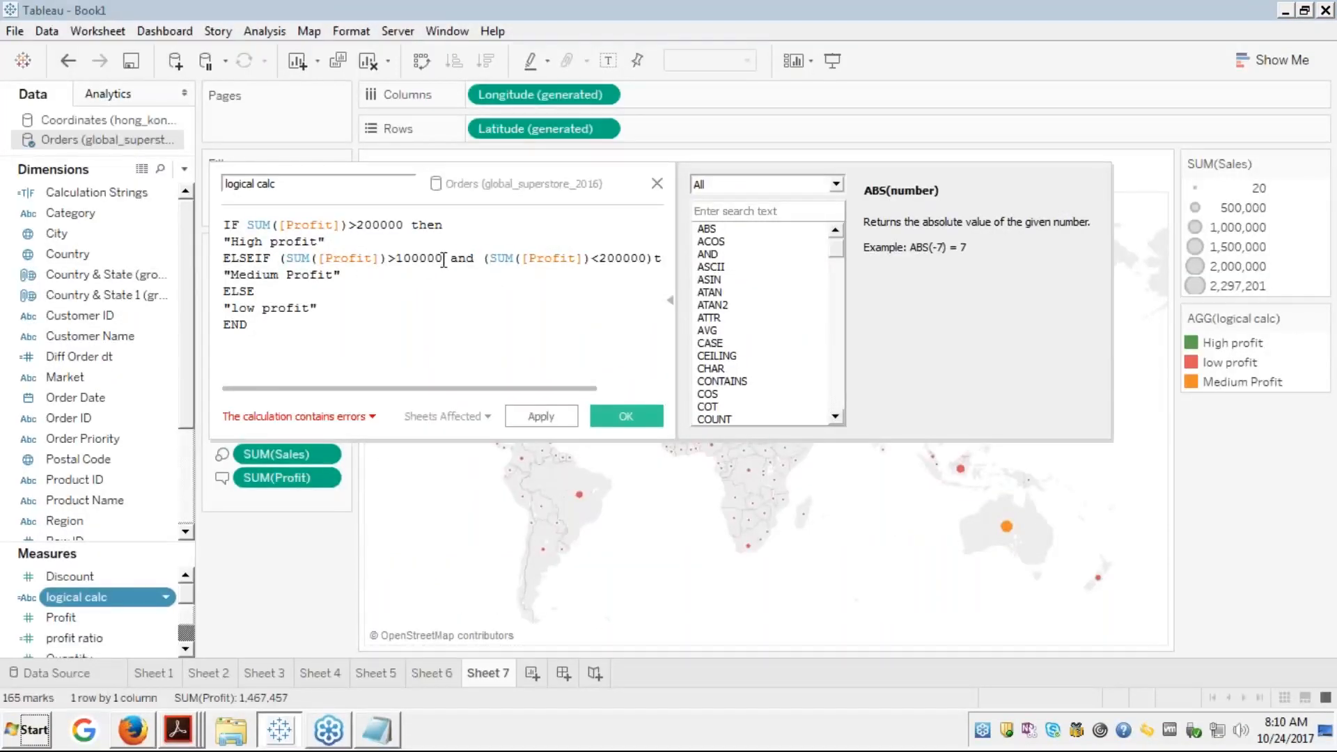
click(490, 259)
key(BackSpace)
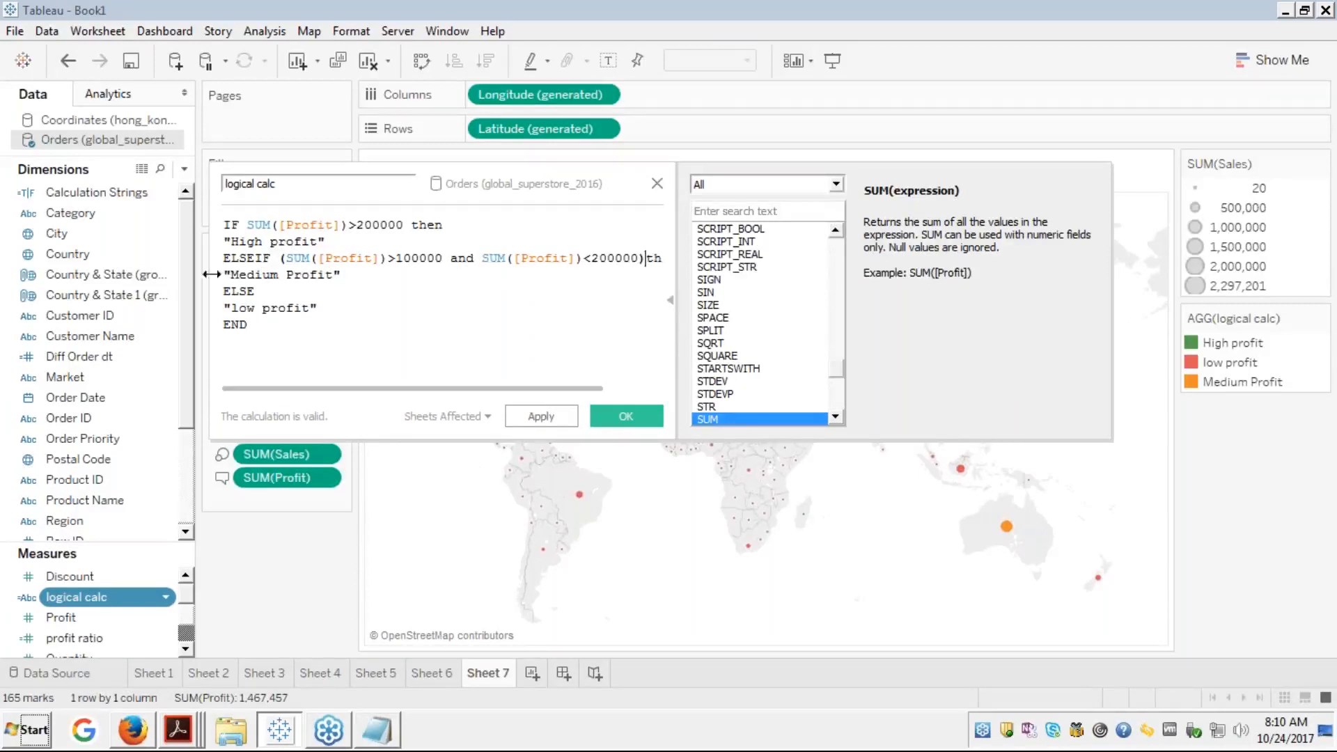
click(618, 414)
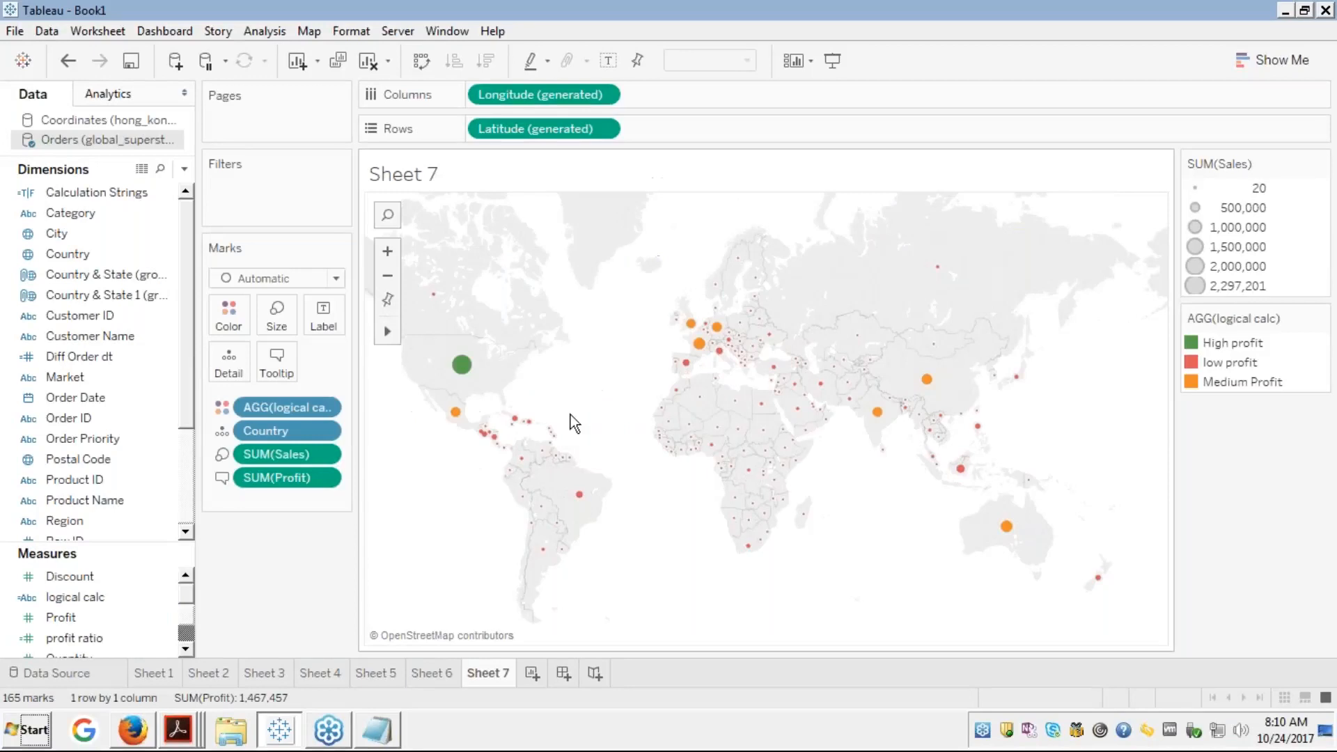
Reopen the logical calc formula for review, and switch to Firefox to show the Step 4 slide full screen for comparison
right_click(70, 599)
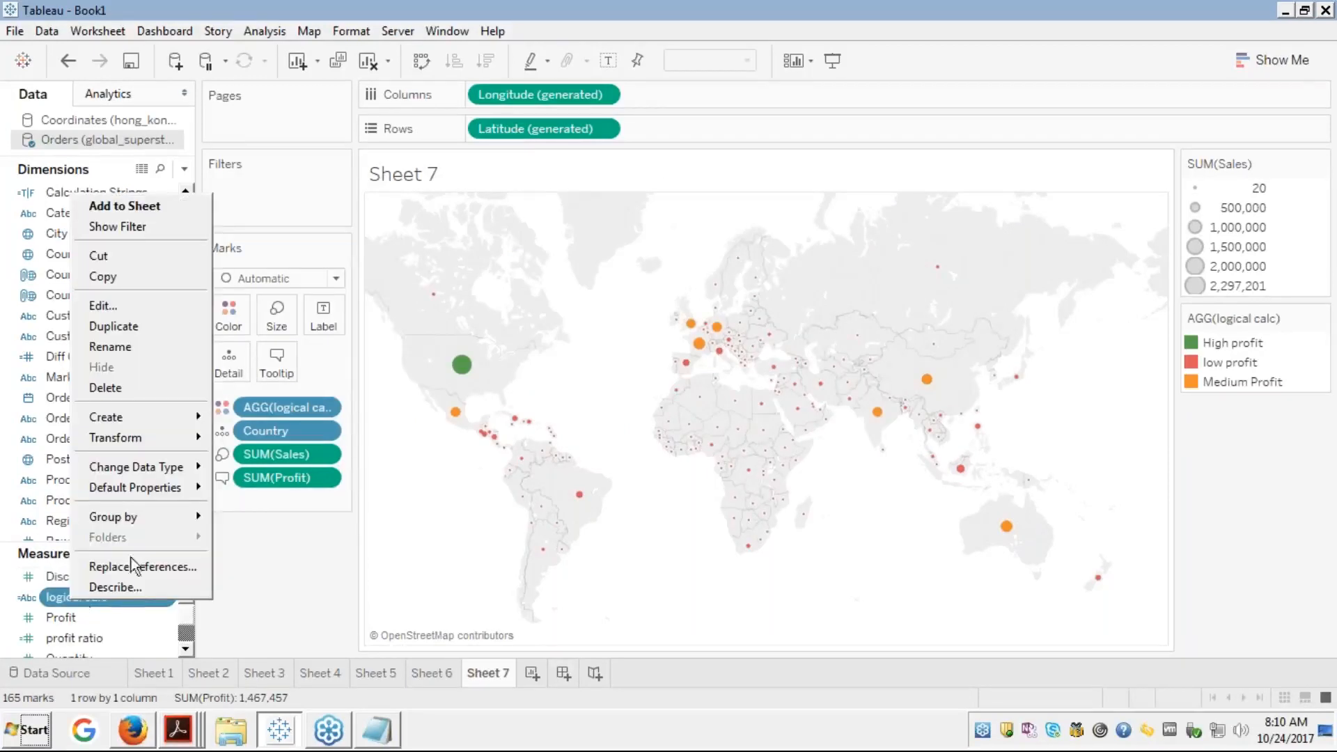
click(119, 311)
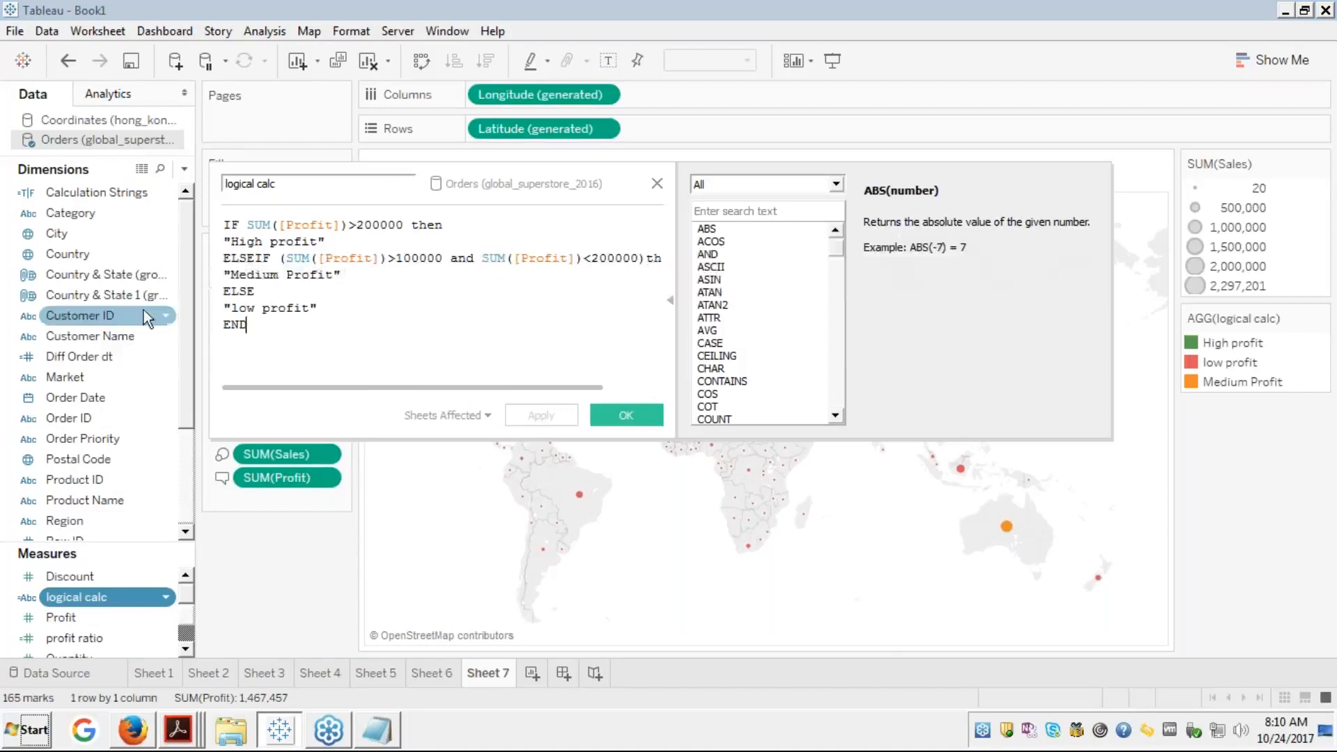
click(552, 313)
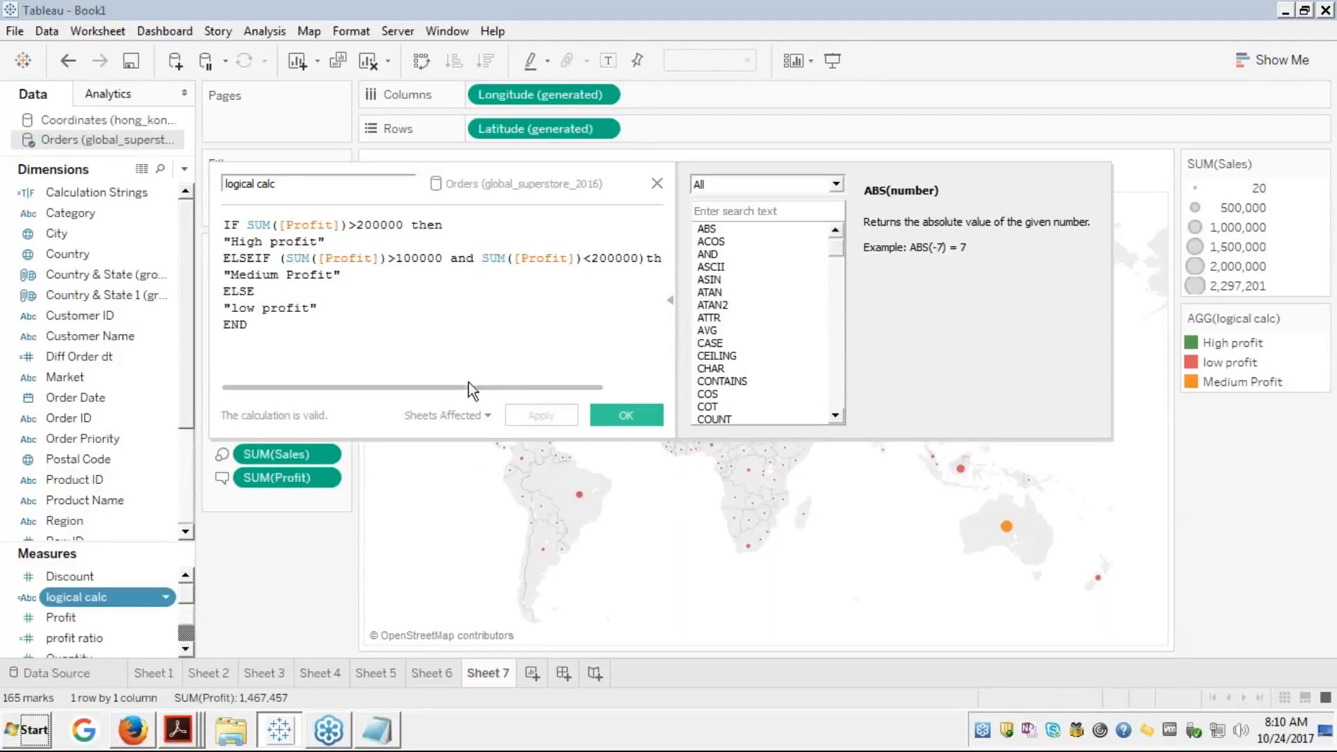
text(()
key(alt+Tab)
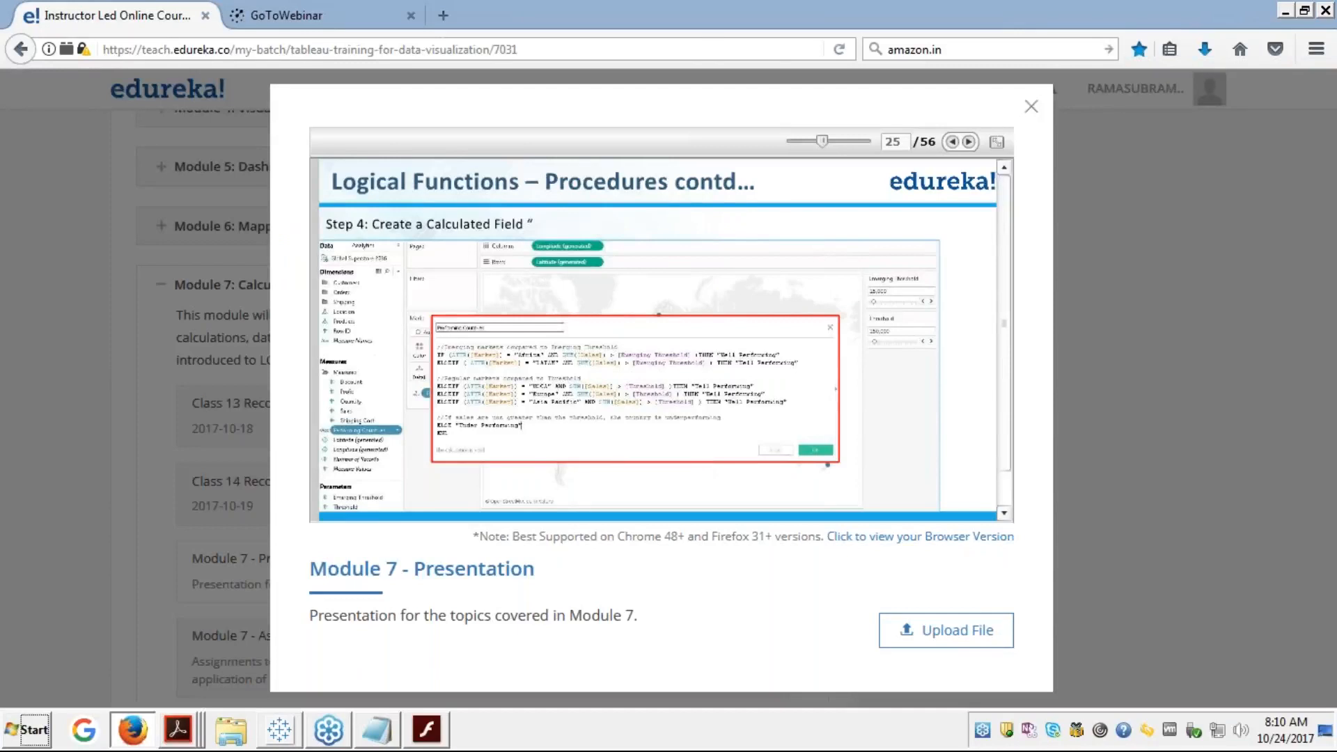
click(996, 139)
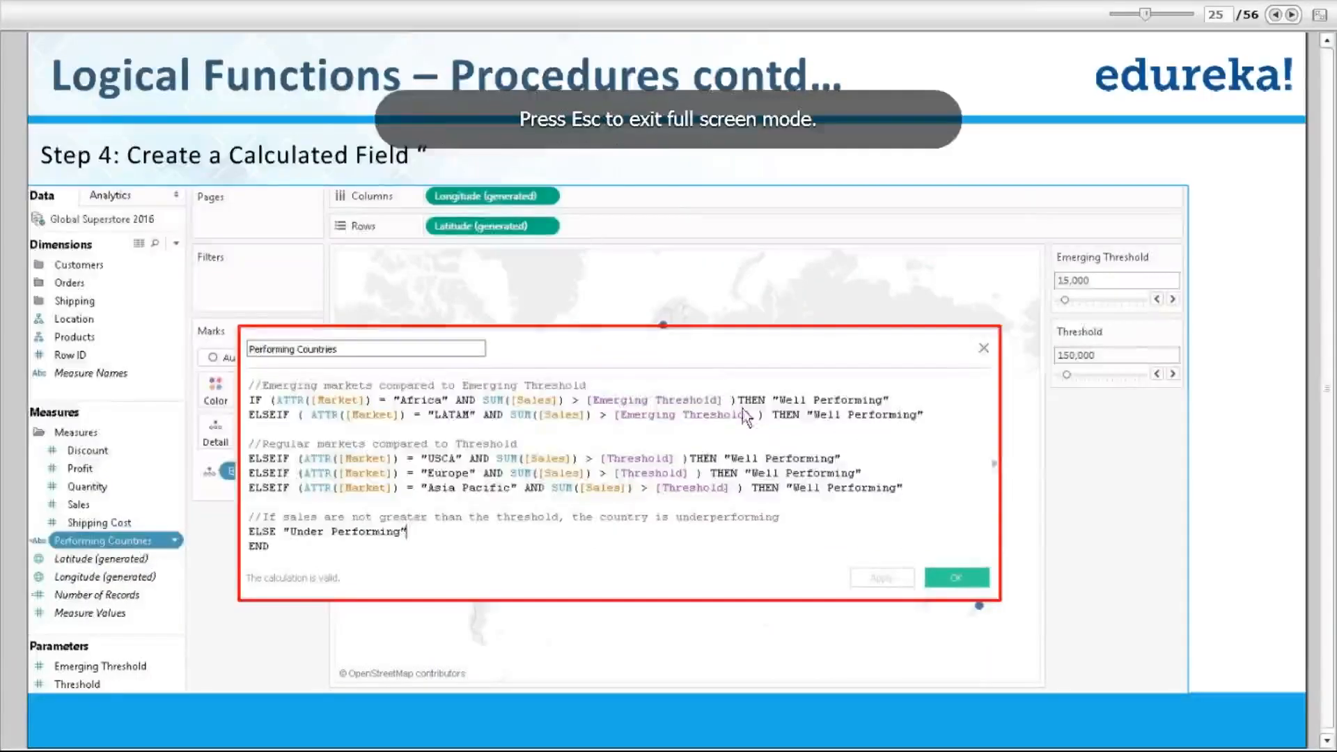
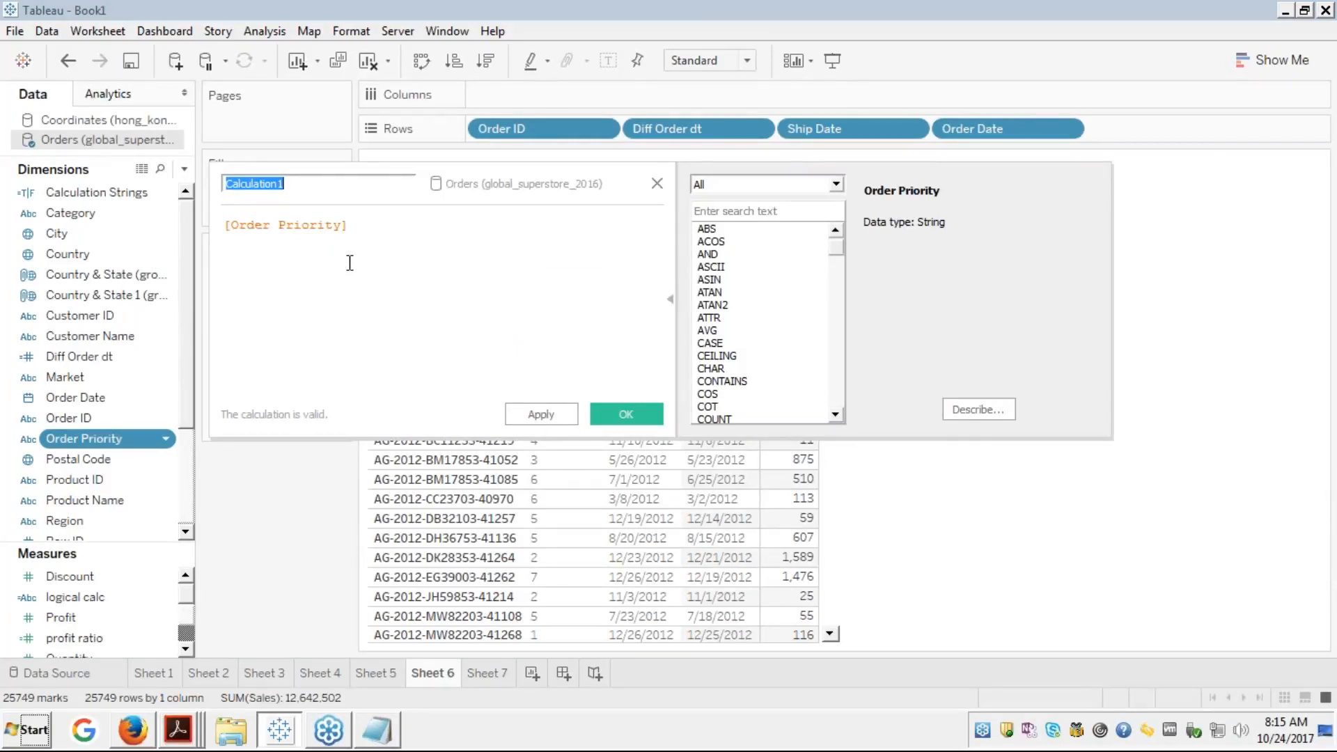
Name the new calculated field "dimension attr", define it as ATTR([Order Priority]), and save it
text(dimension)
key(Tab)
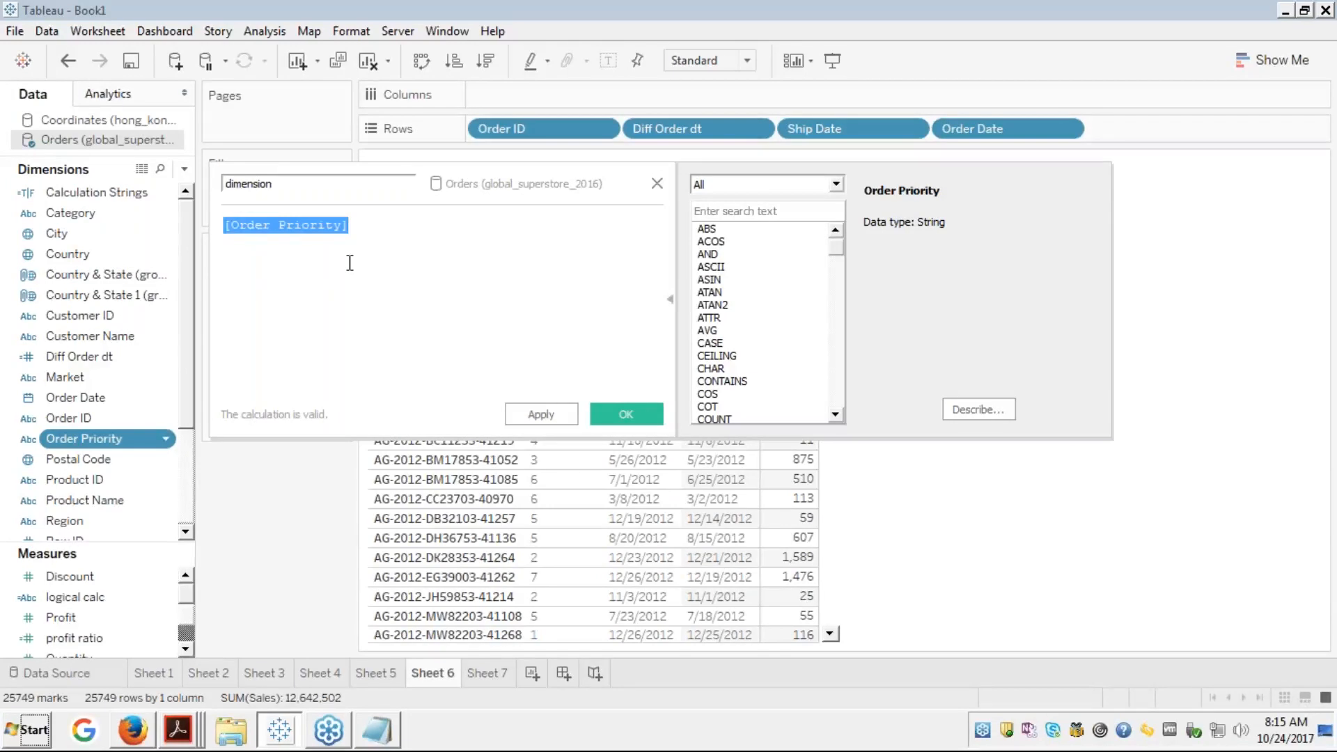
click(350, 263)
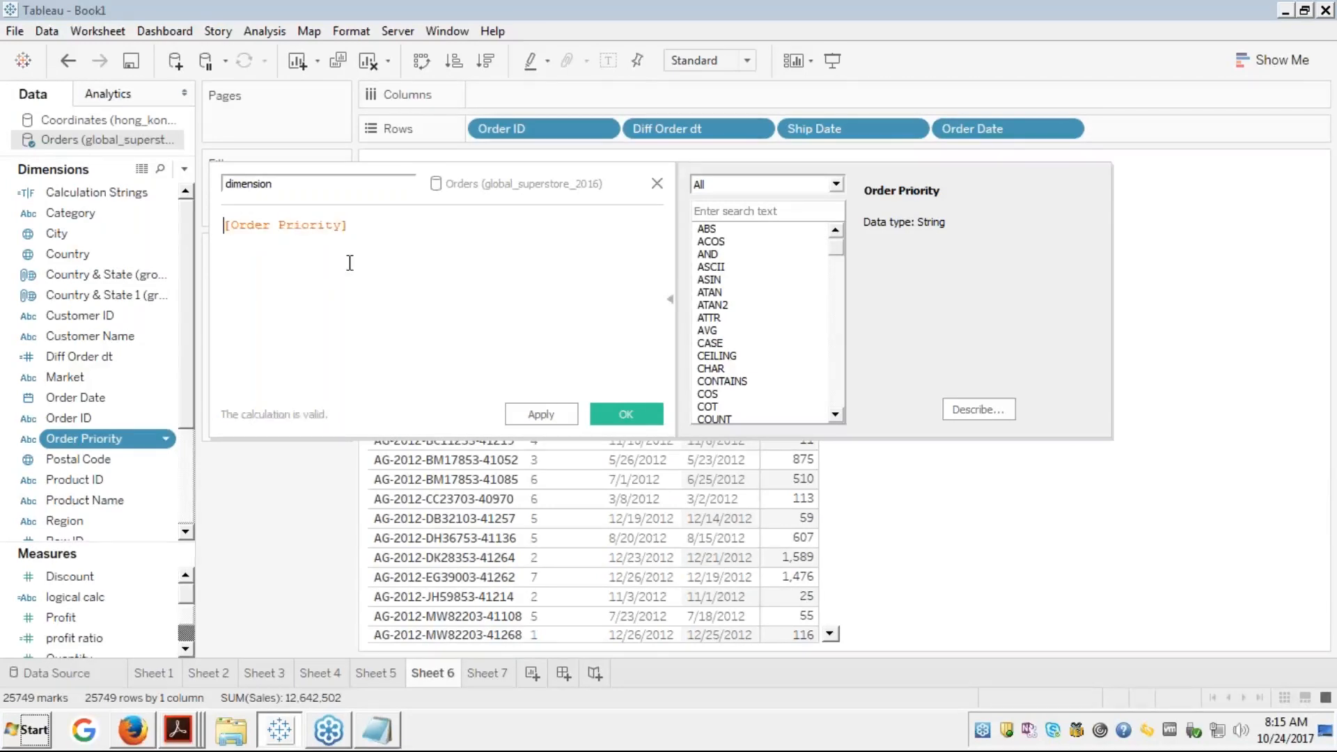
text(at)
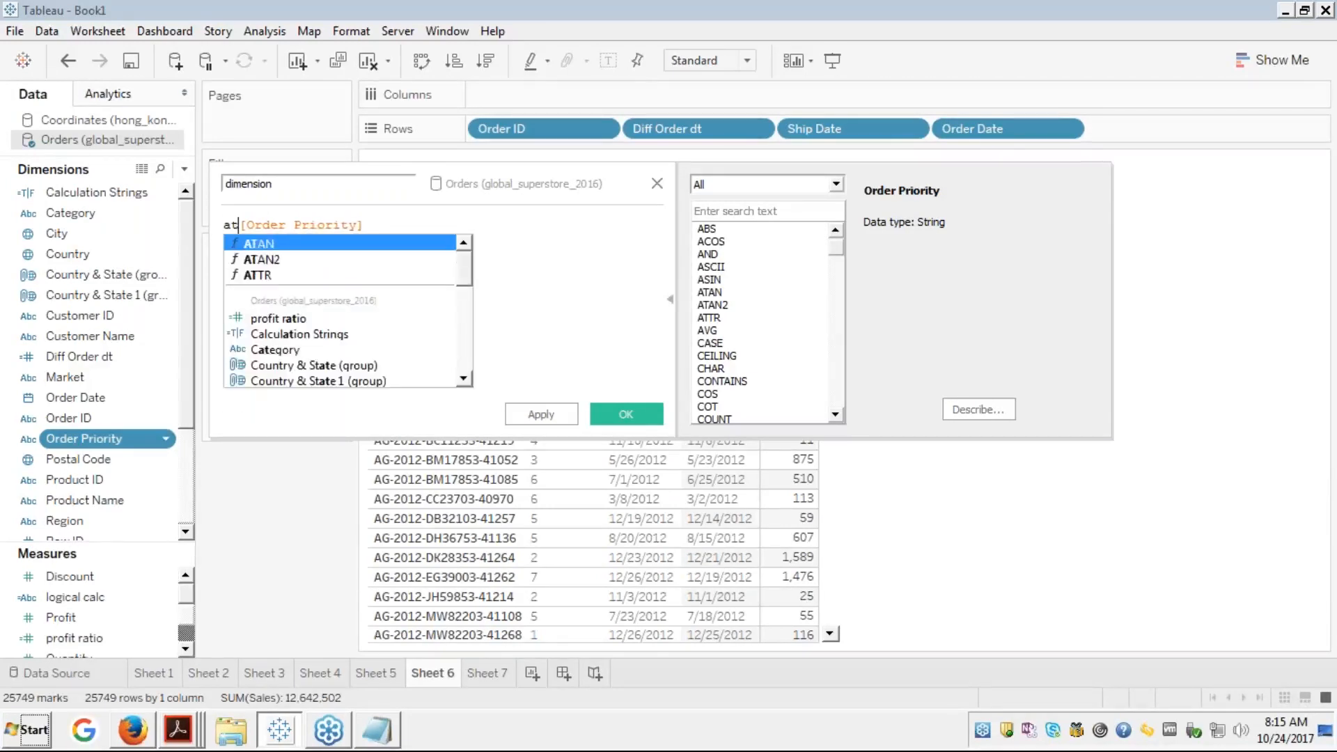
text(t)
key(Return)
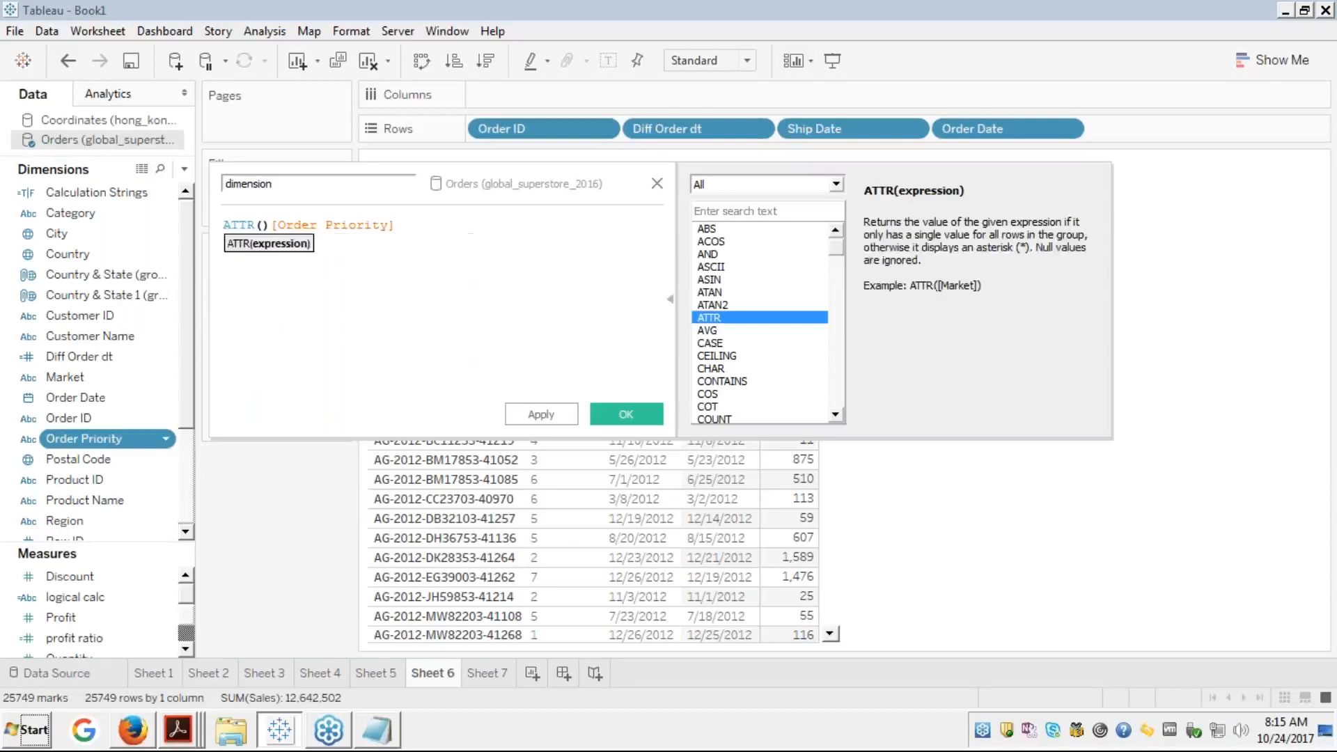
key(Delete)
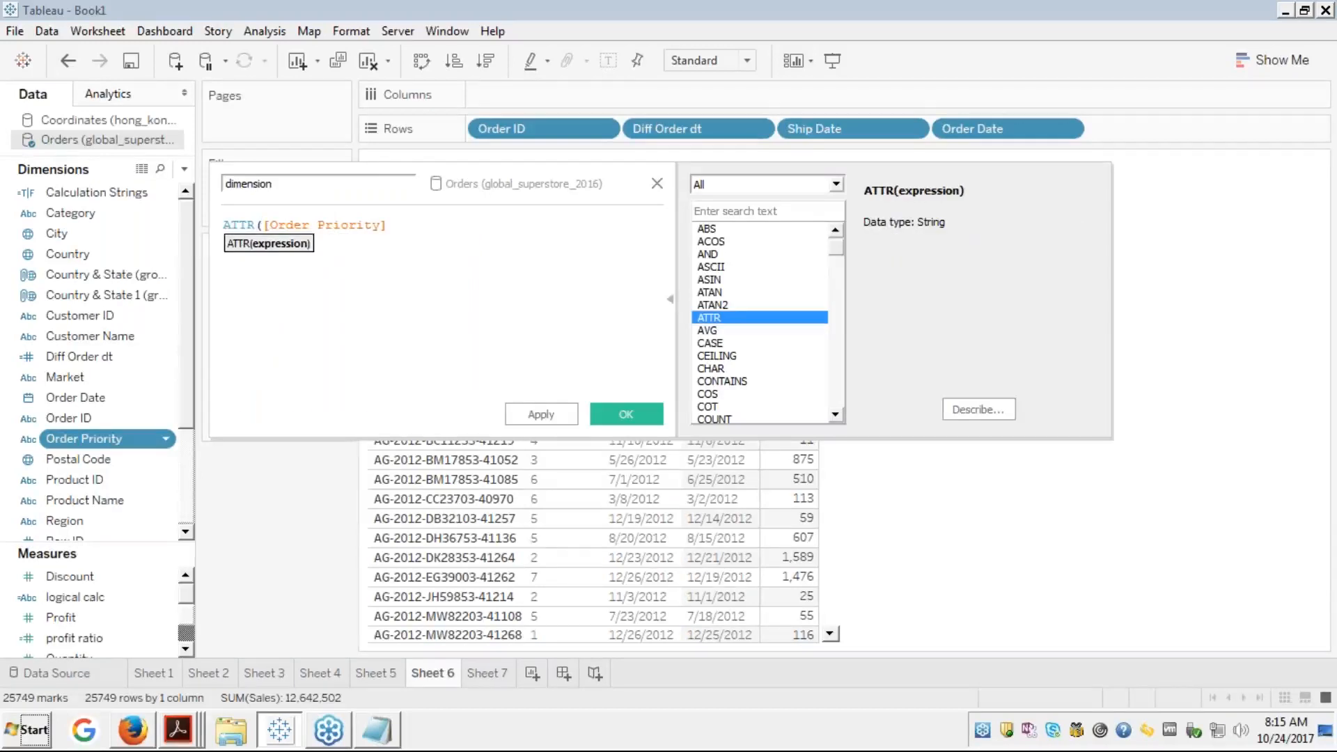
click(243, 222)
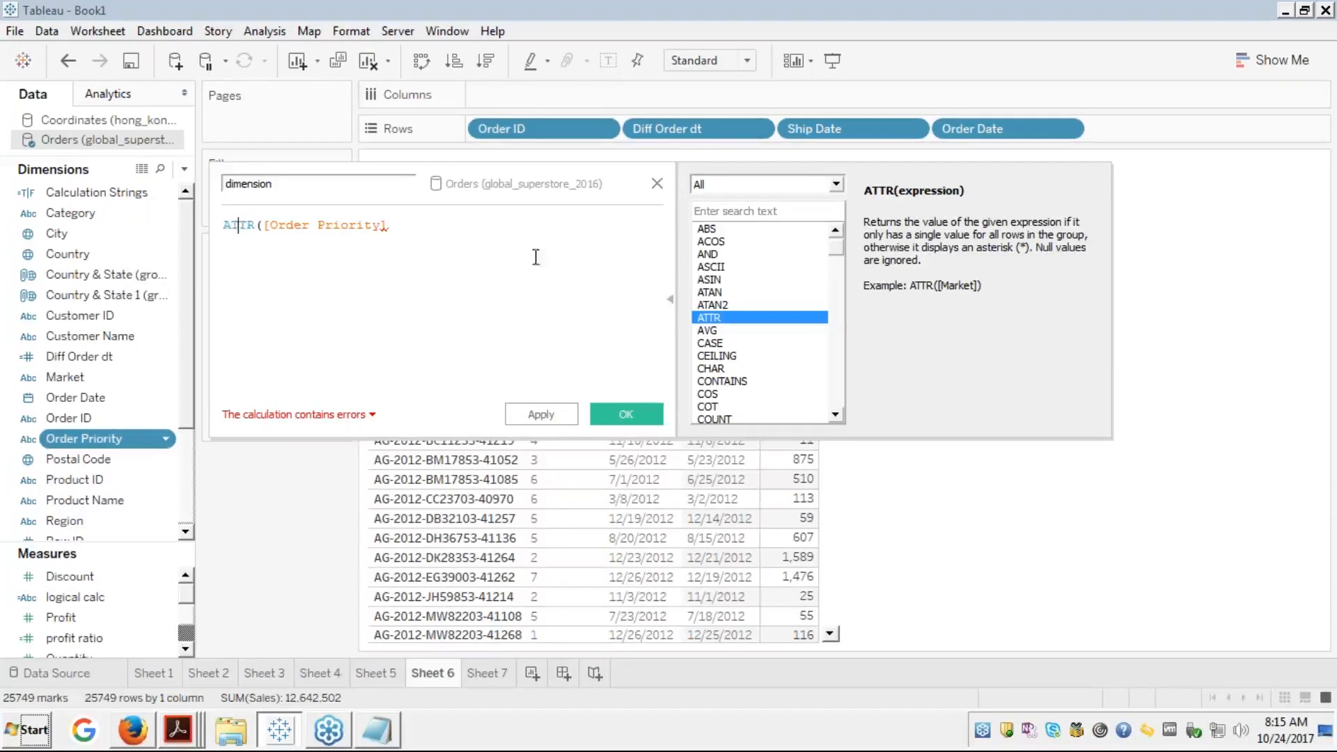
click(418, 226)
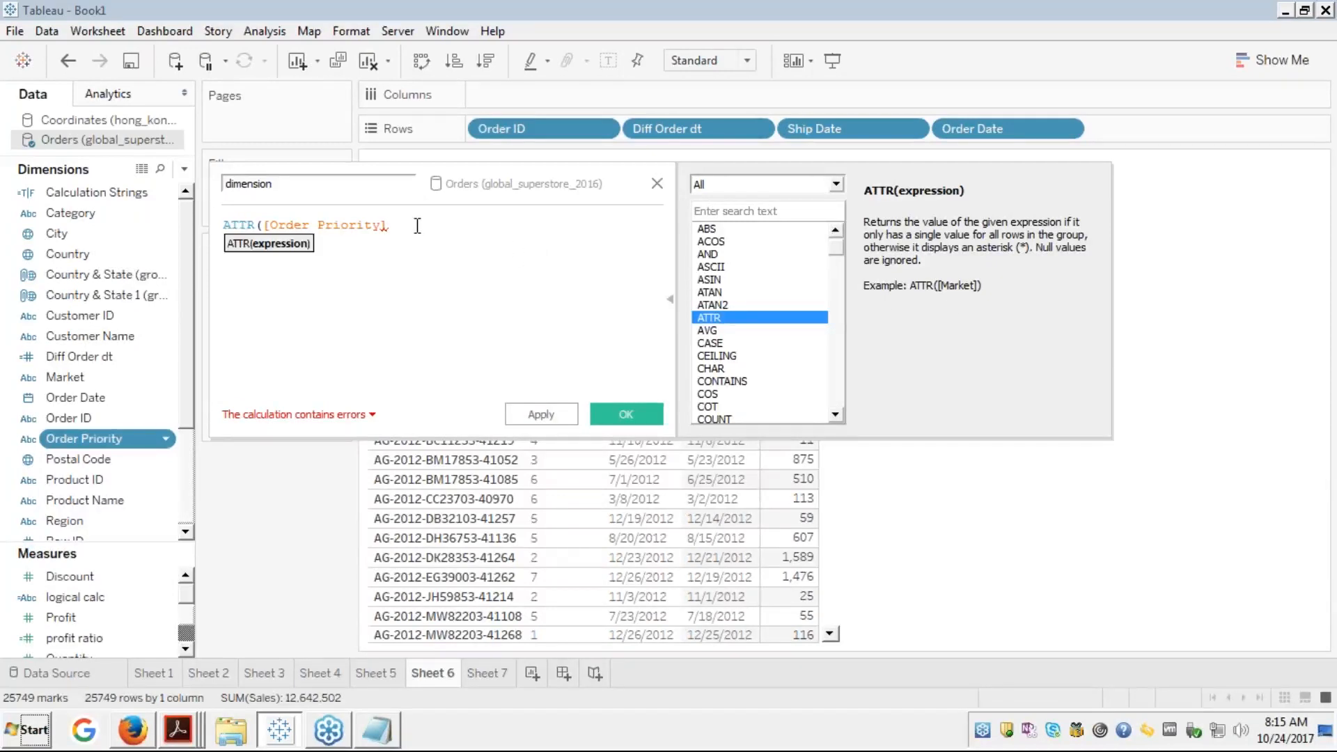
text())
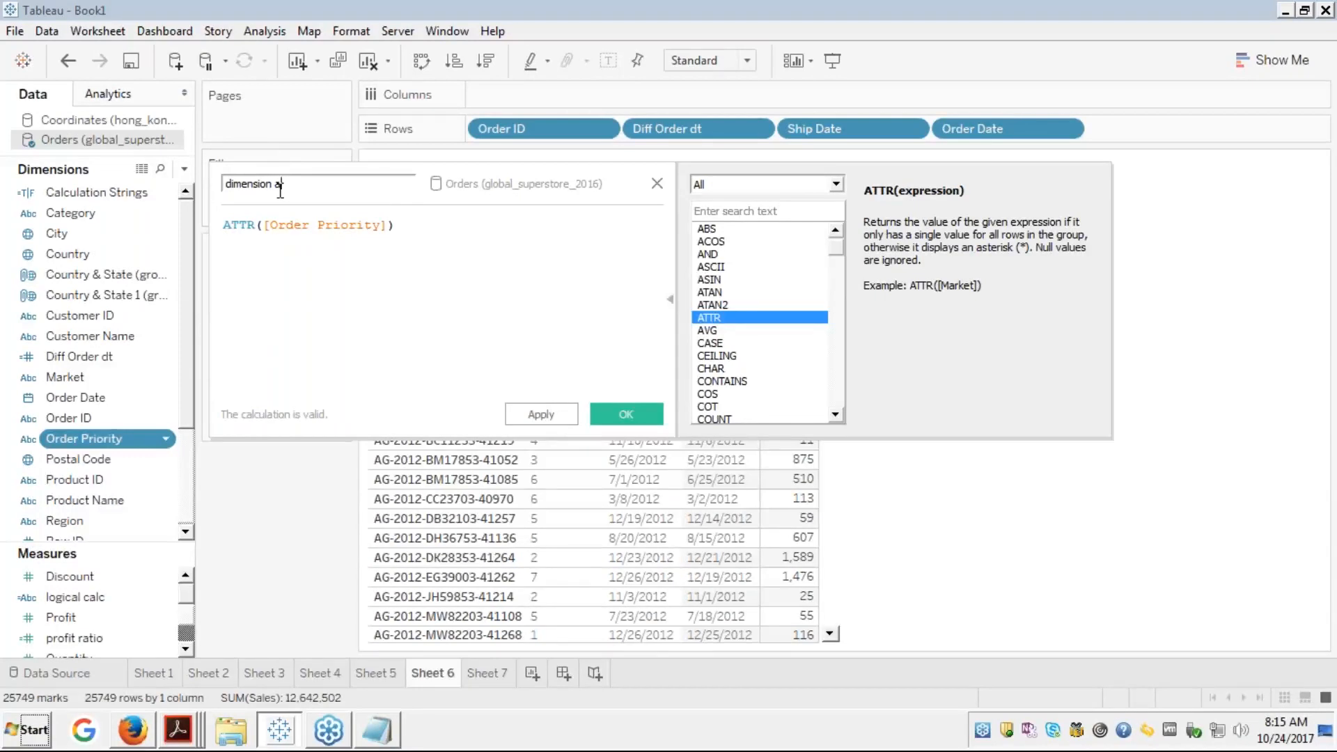
text(ttr)
click(617, 412)
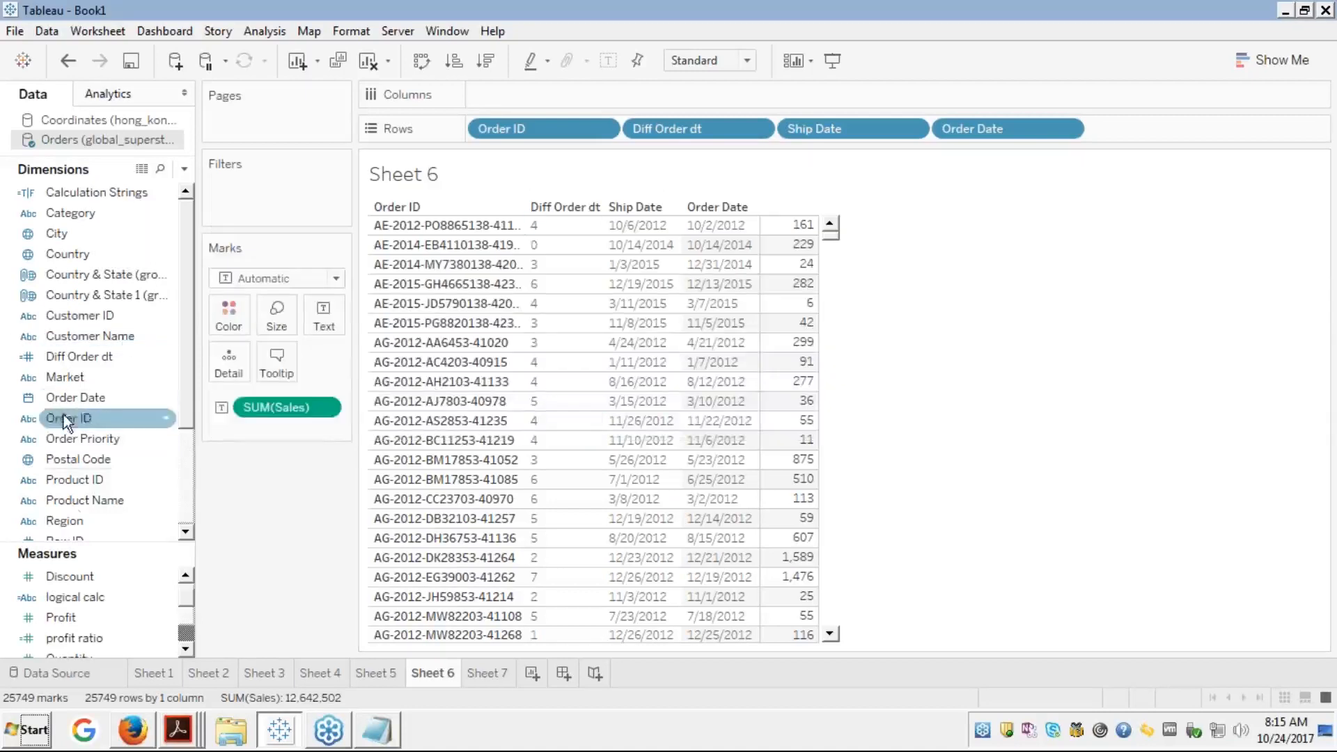
Find the dimension attr field among the measures and use it to color the marks on Sheet 6
click(63, 357)
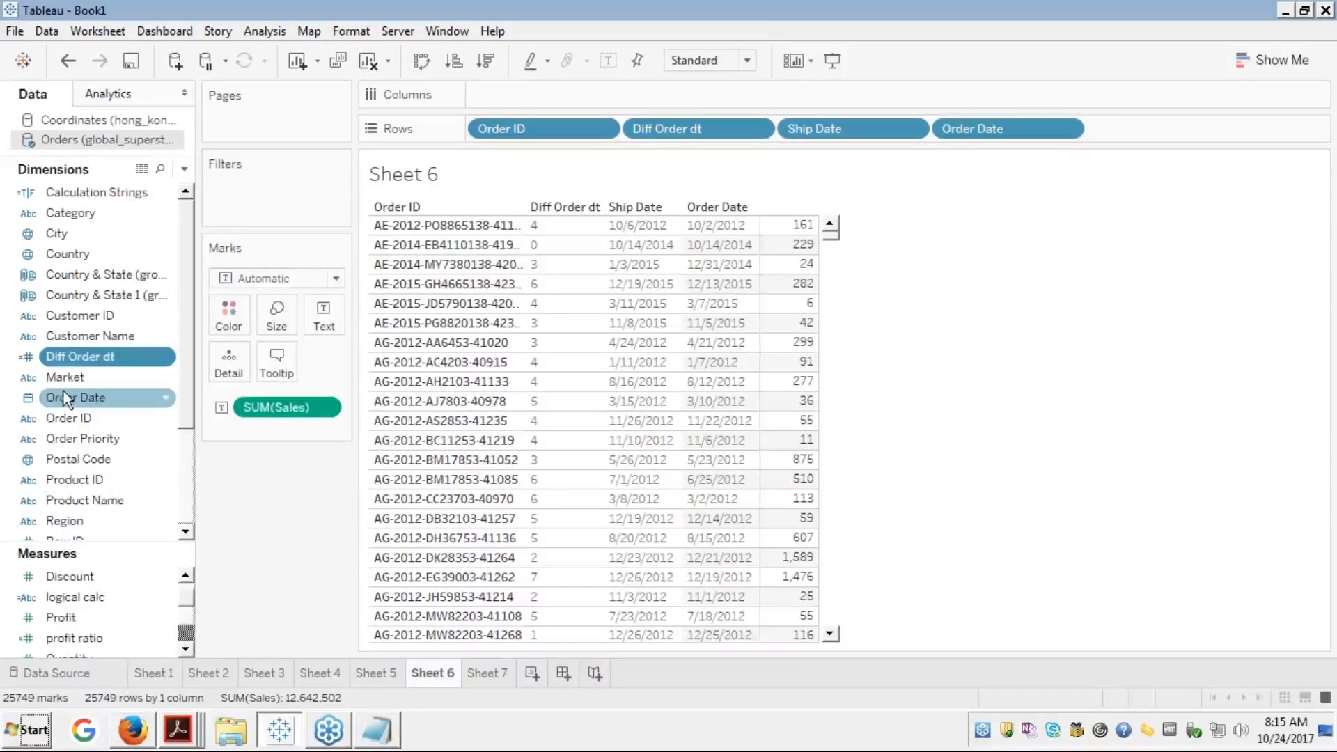
right_click(164, 586)
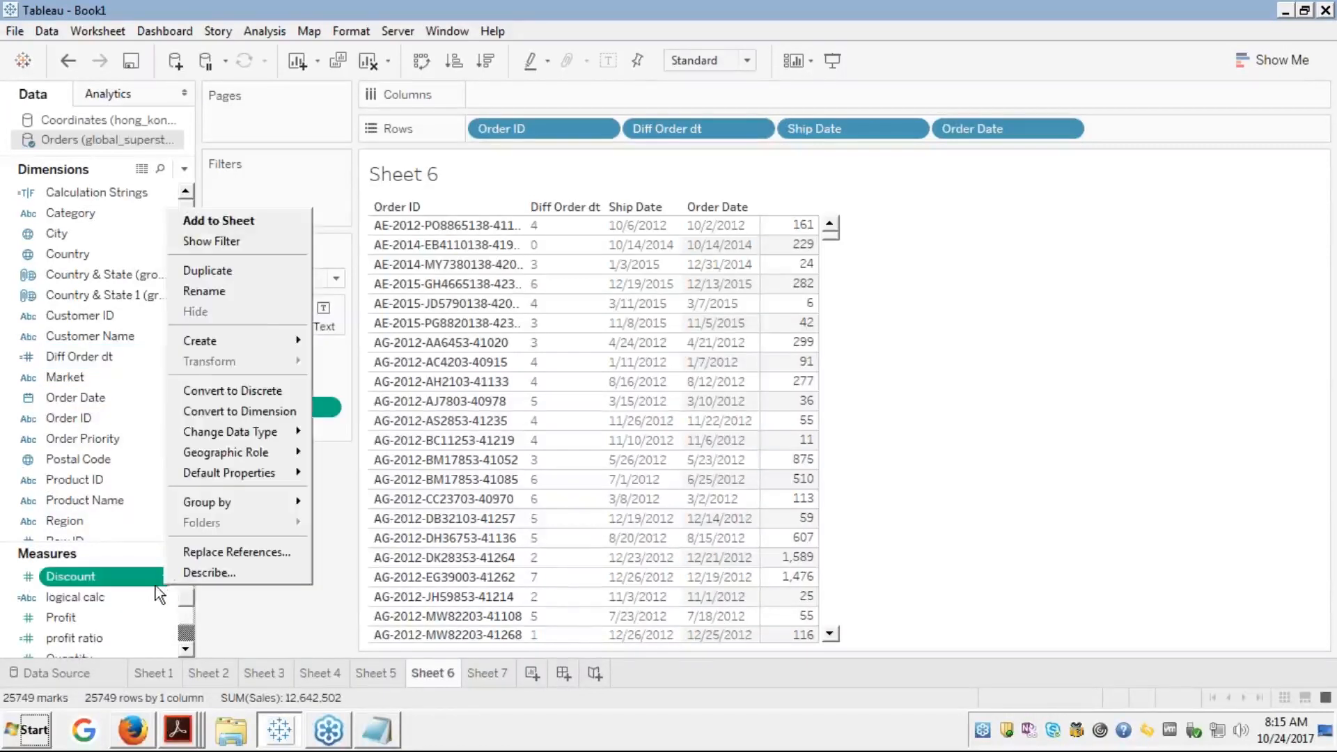
click(160, 585)
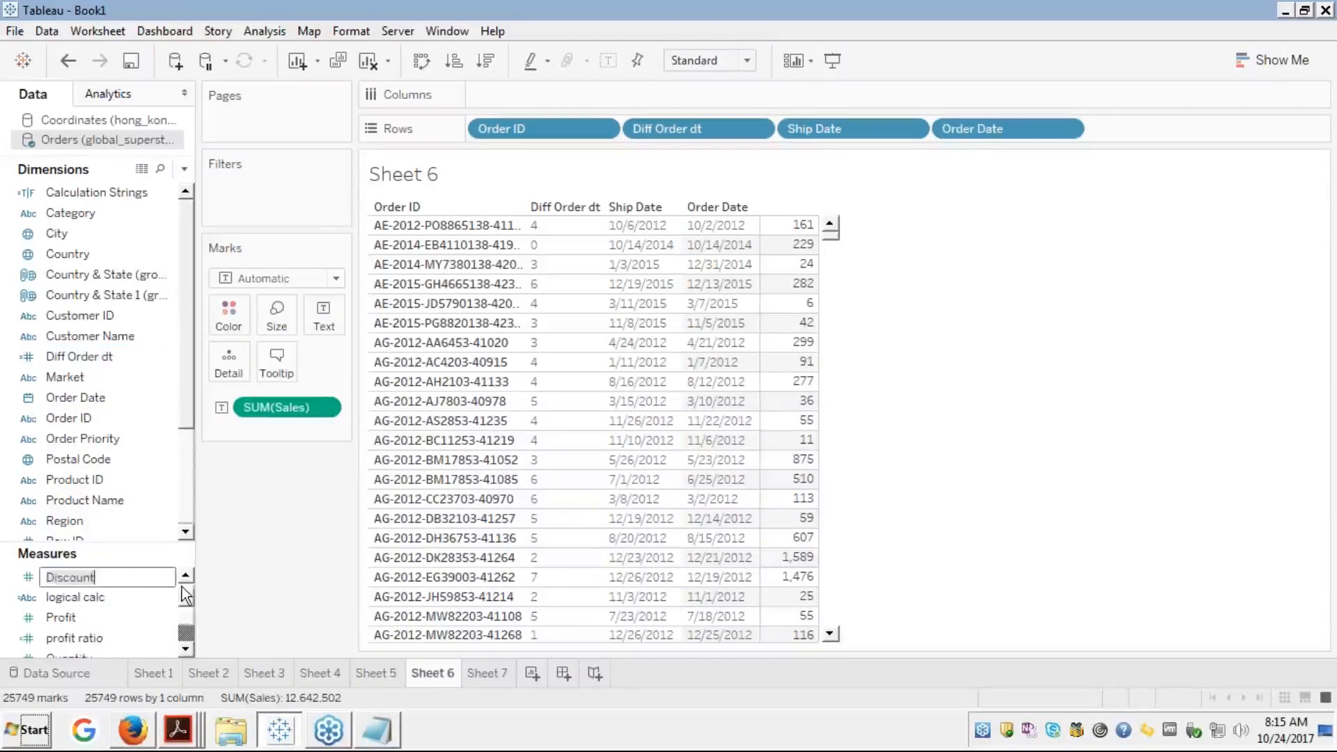
click(187, 577)
click(187, 577)
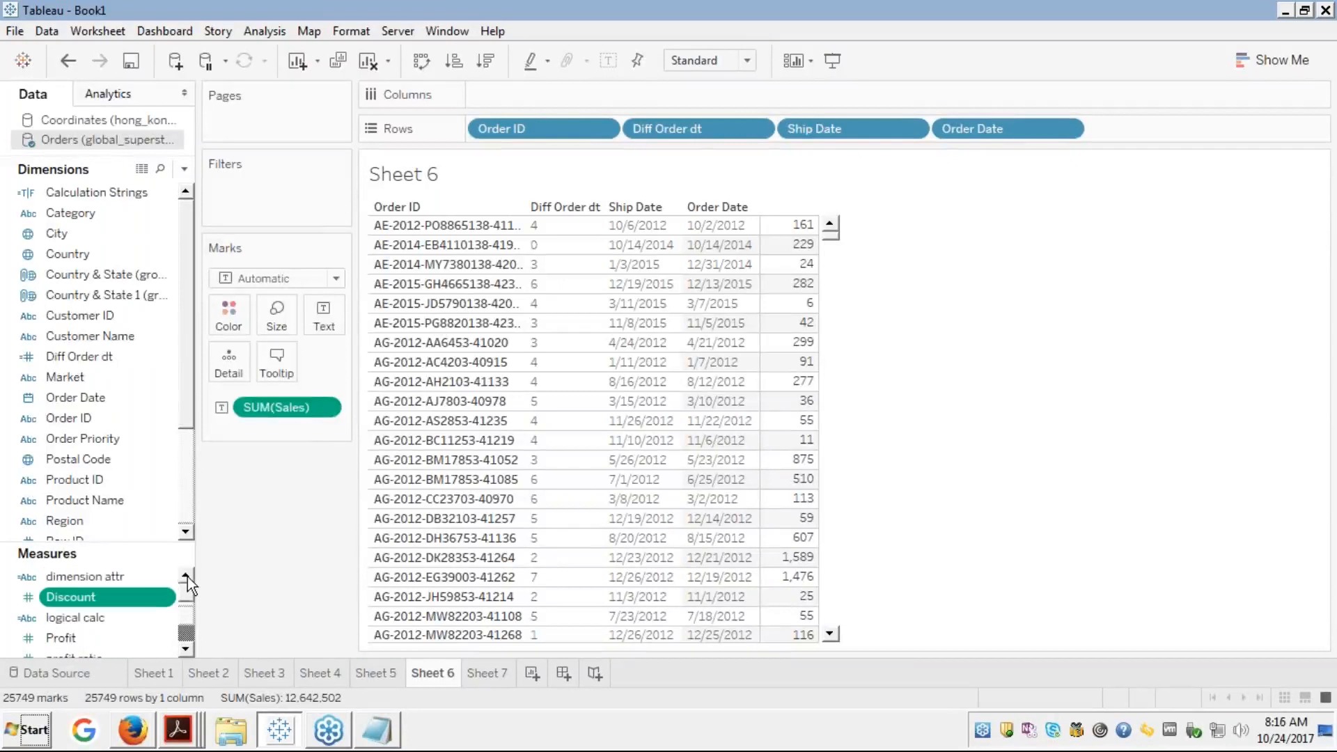
click(111, 583)
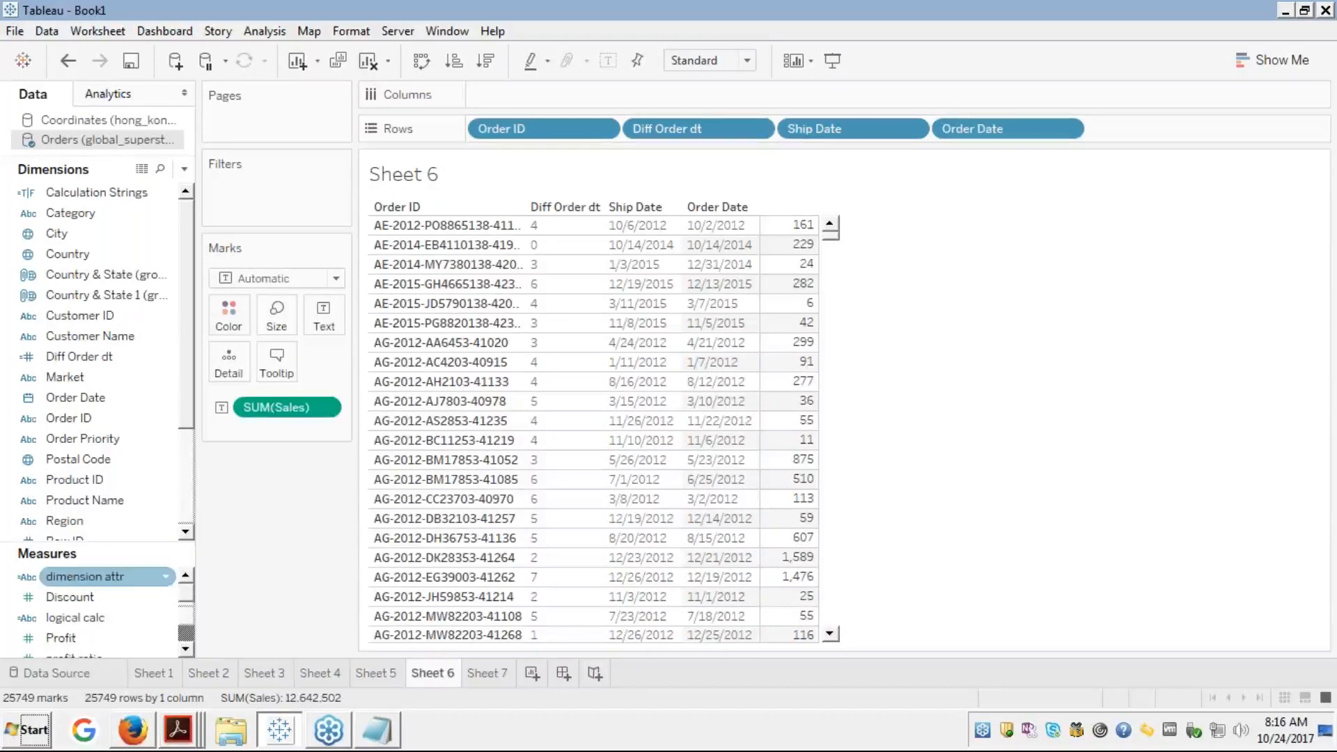
drag(112, 577, 228, 315)
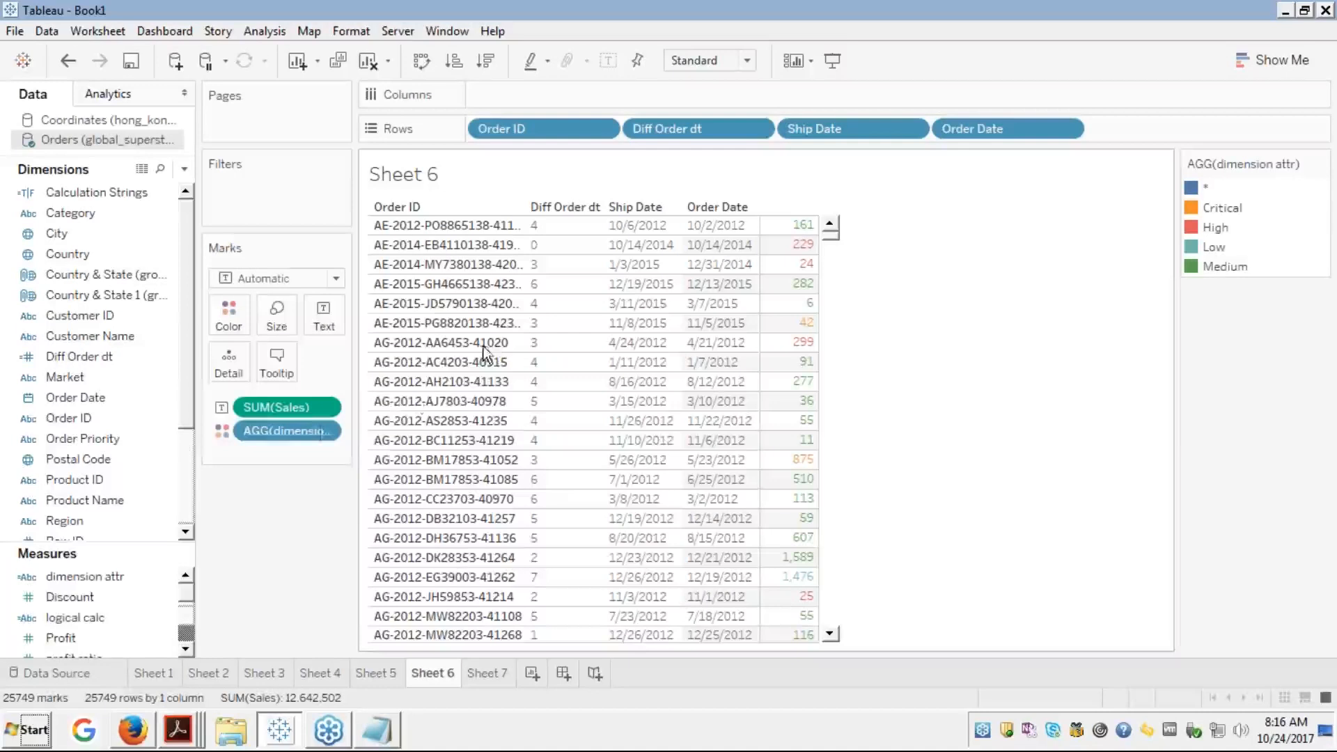
Place the dimension attr calculation after Order Date in Rows, and return it to the Color encoding
drag(298, 431, 1114, 131)
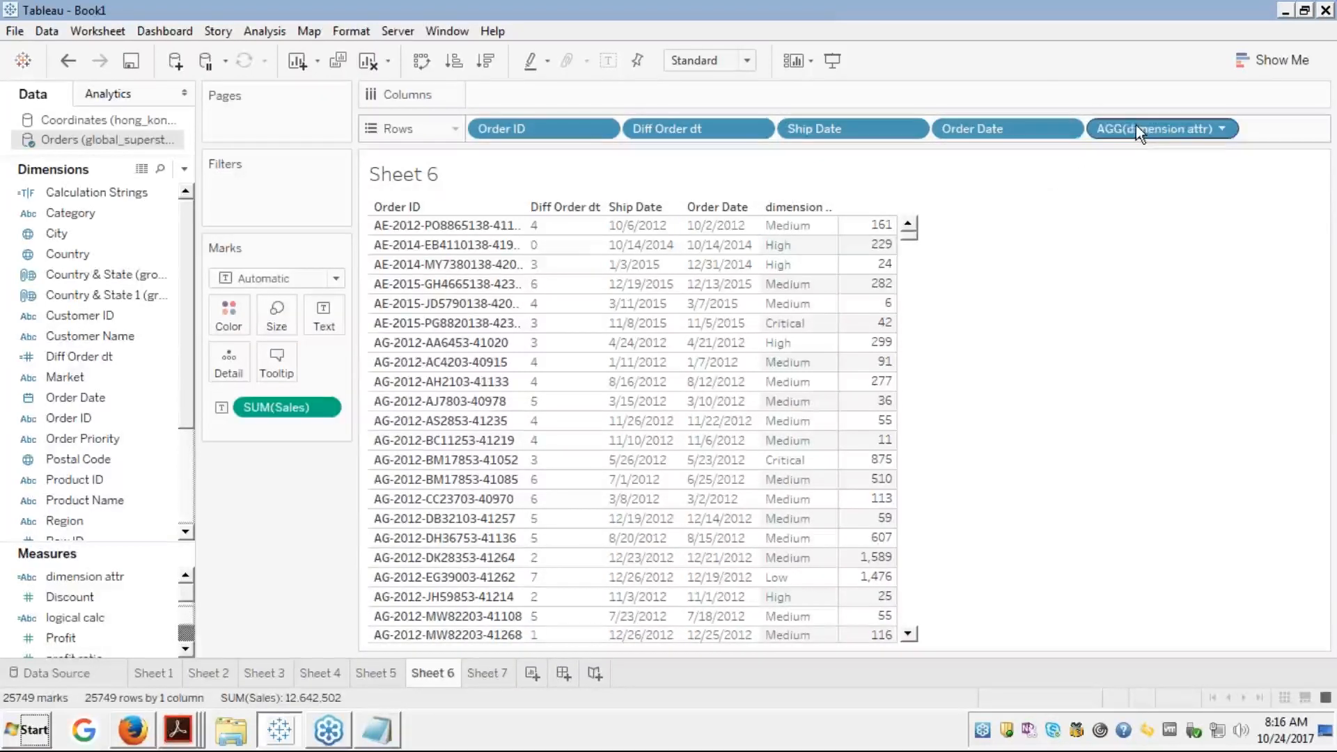
drag(1135, 124, 244, 310)
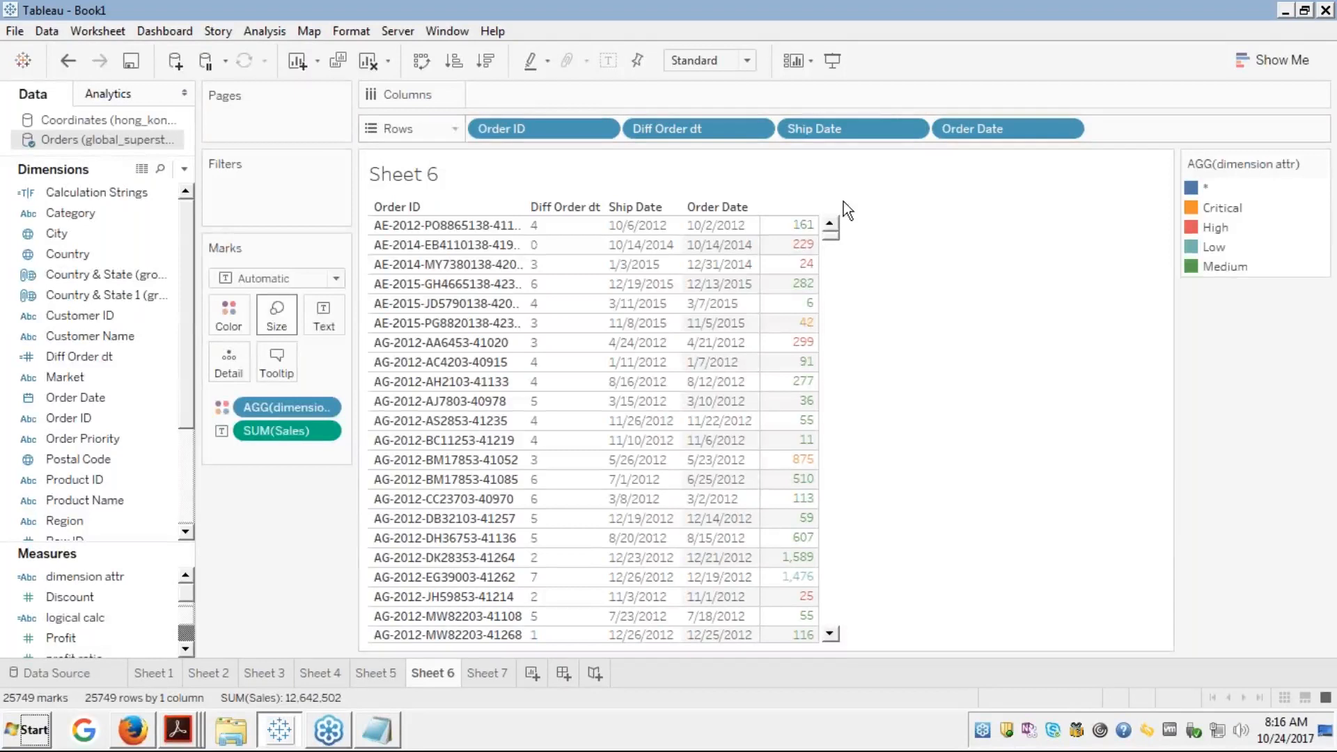
Highlight the * value from the dimension attr color legend and look for matching marks further down the Order ID rows
click(1209, 187)
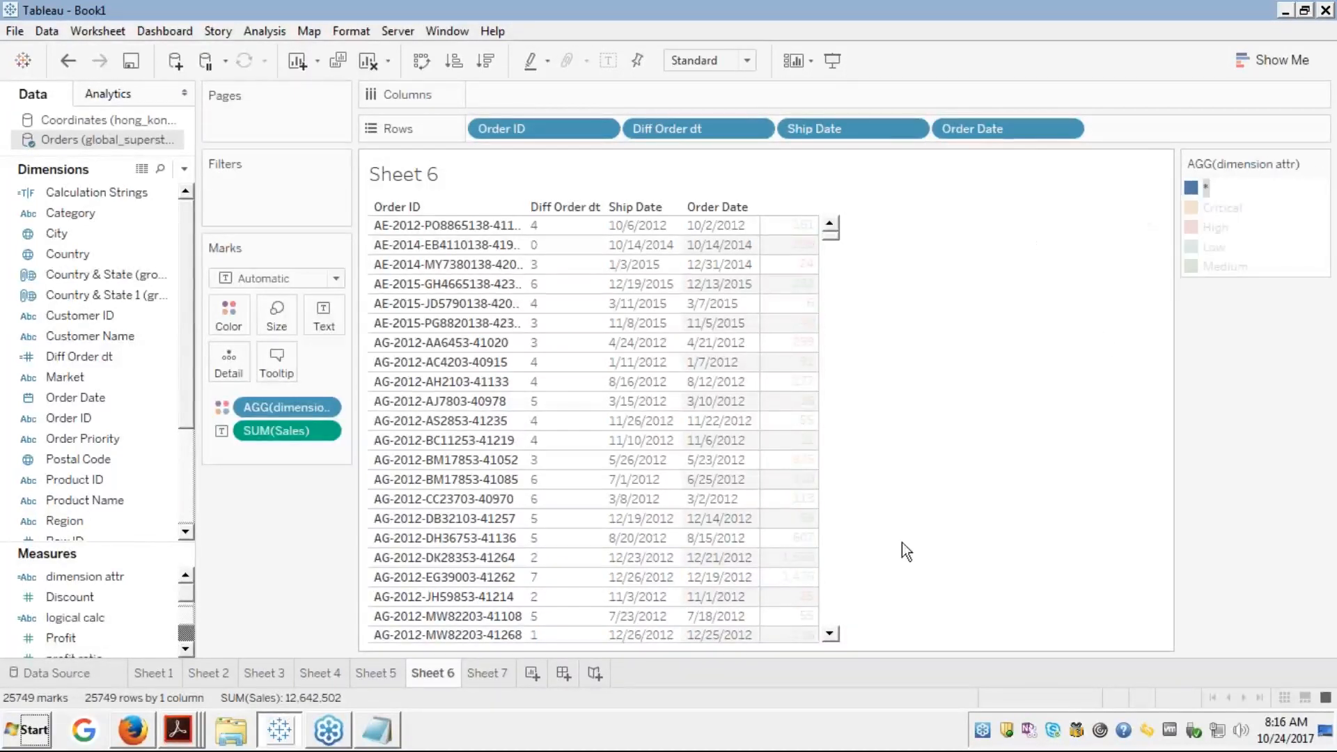
click(835, 586)
drag(836, 587, 829, 584)
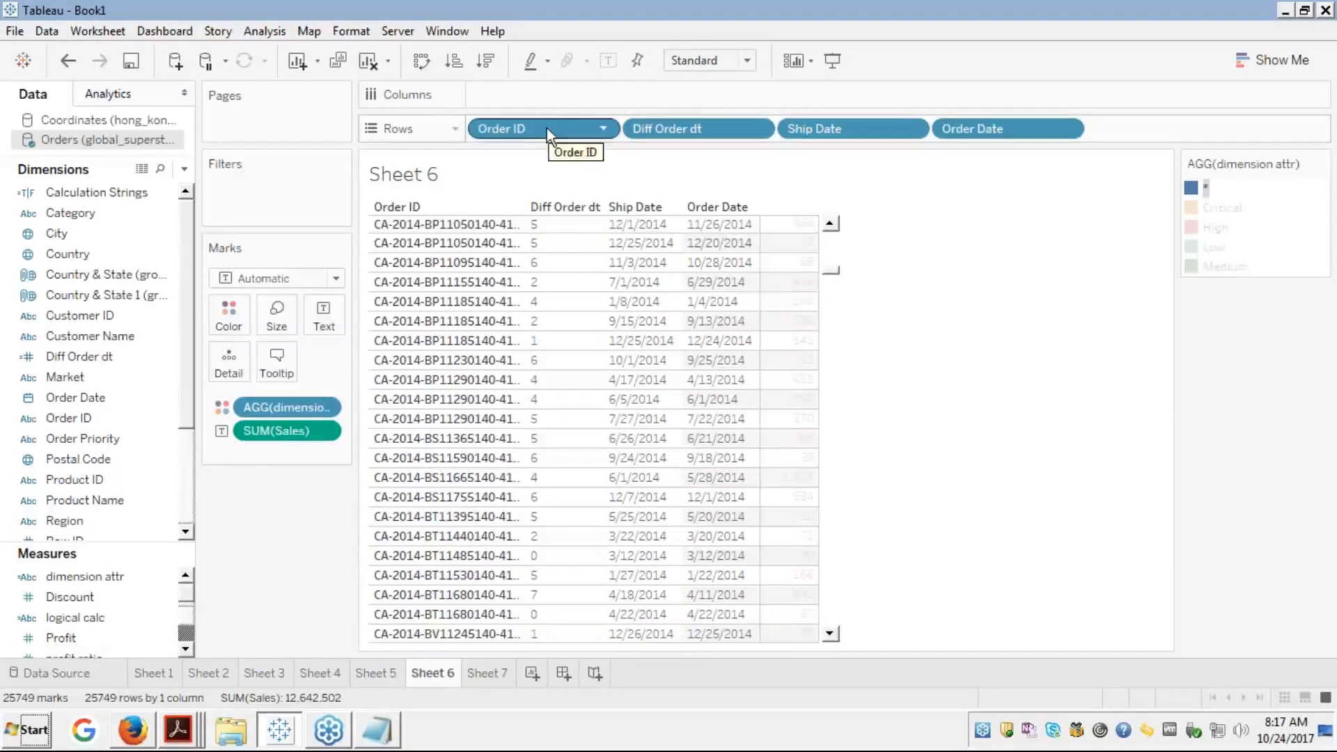
Remove Order ID from Rows and check which sales marks belong to the * value of dimension attr
drag(306, 198, 70, 234)
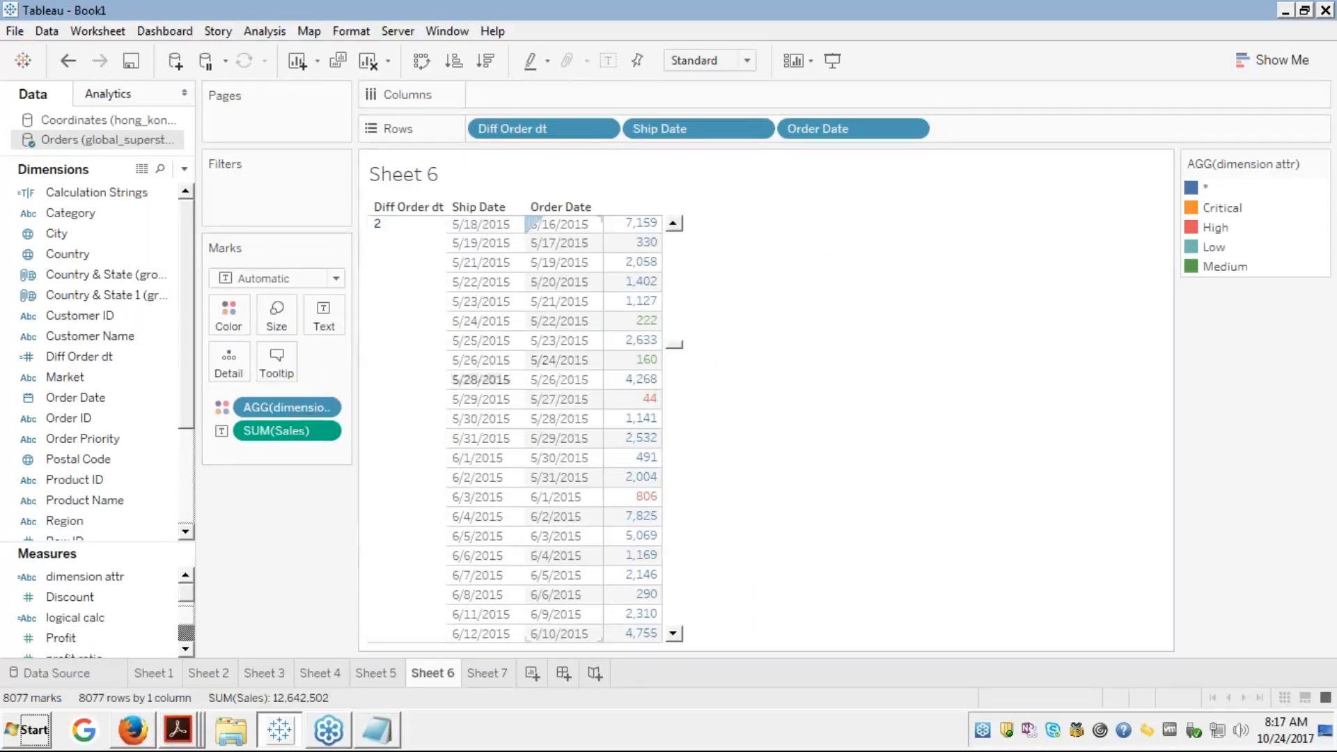
click(1203, 188)
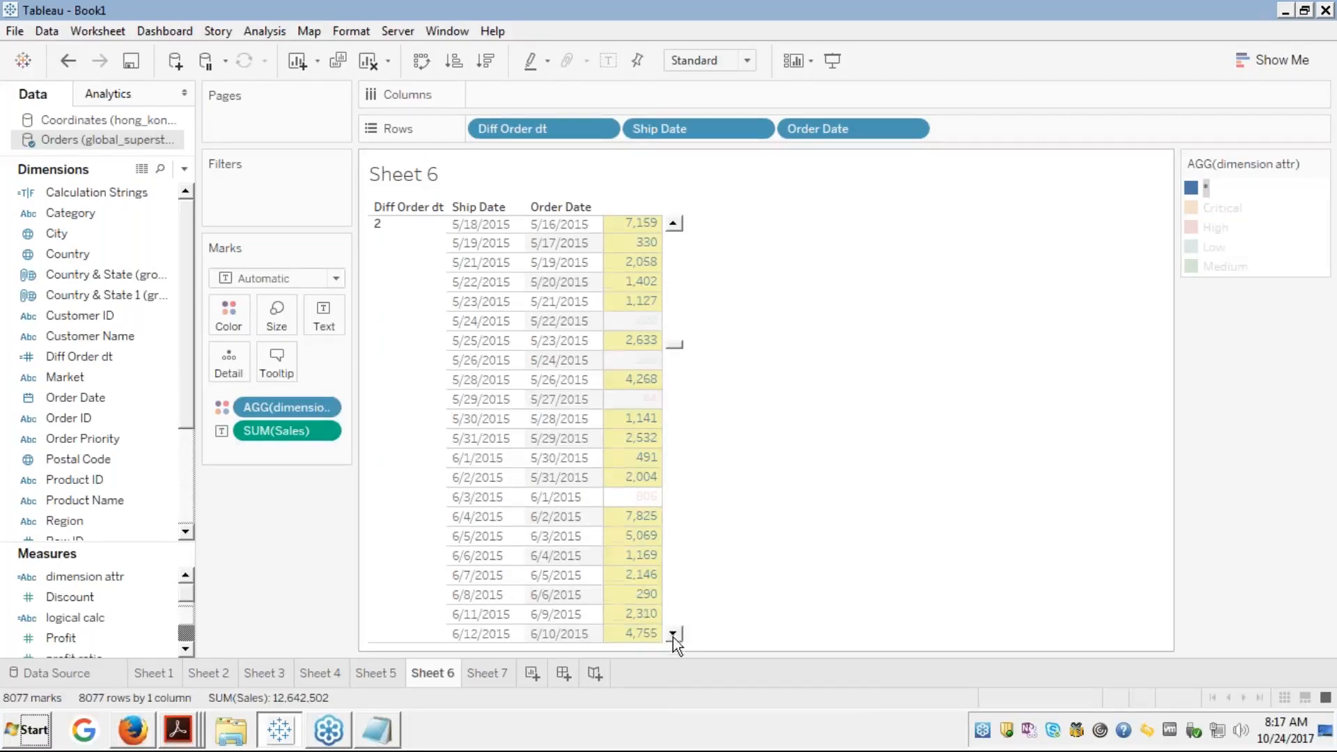
drag(672, 635, 672, 635)
click(783, 532)
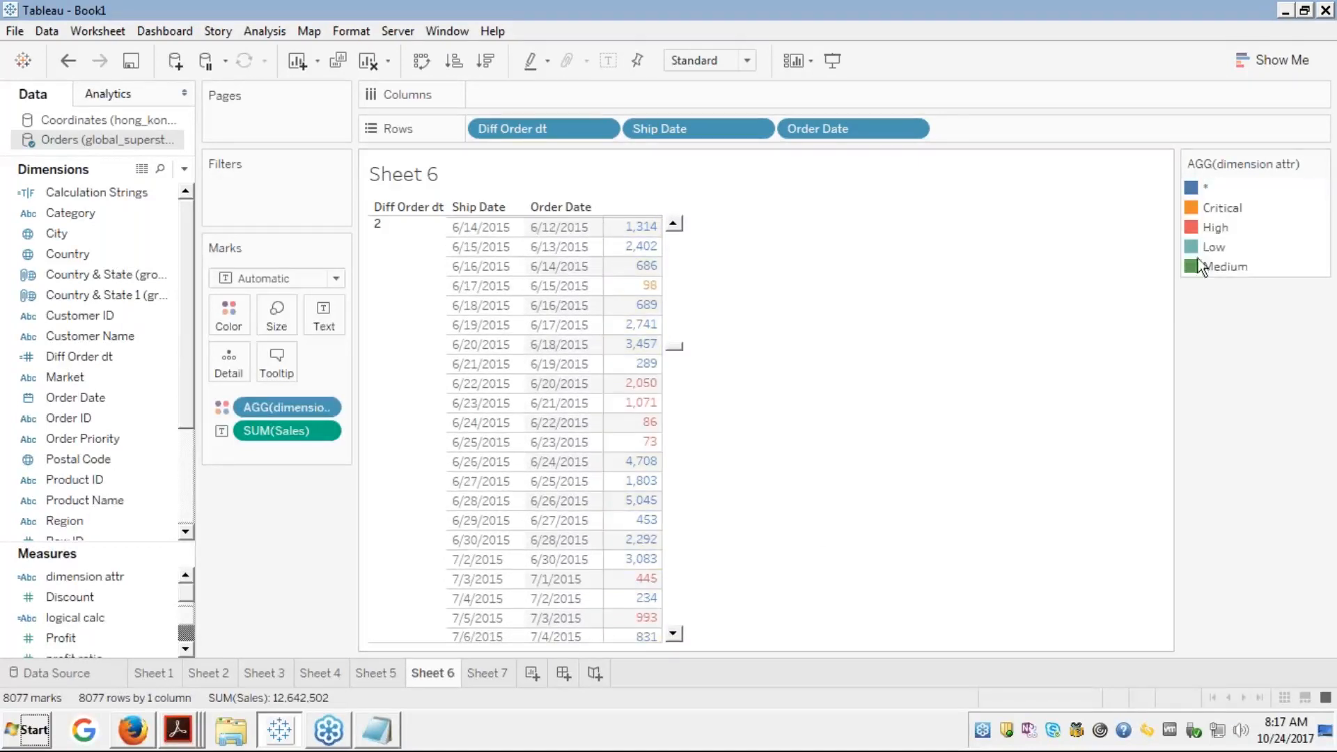
Highlight the Critical, High, Low, Medium and * values of dimension attr one after another, and clear the highlight
click(1210, 211)
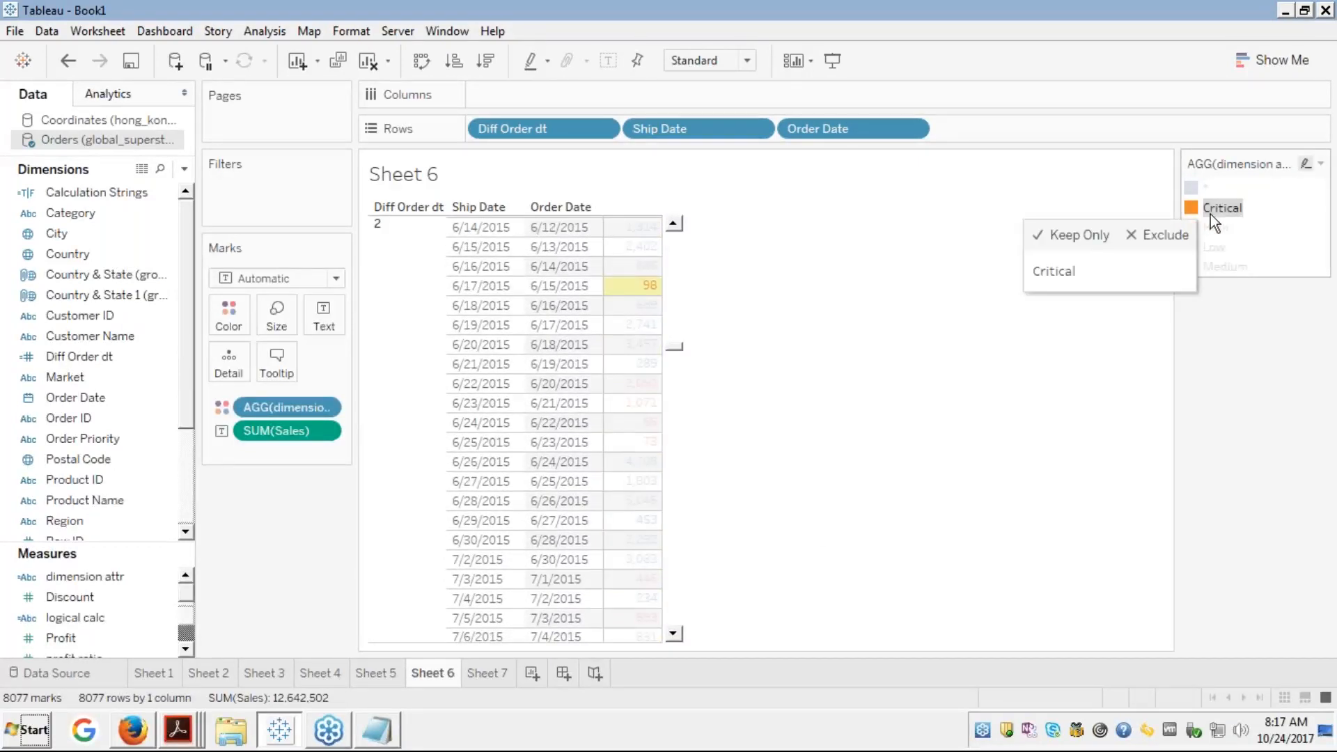
click(1211, 229)
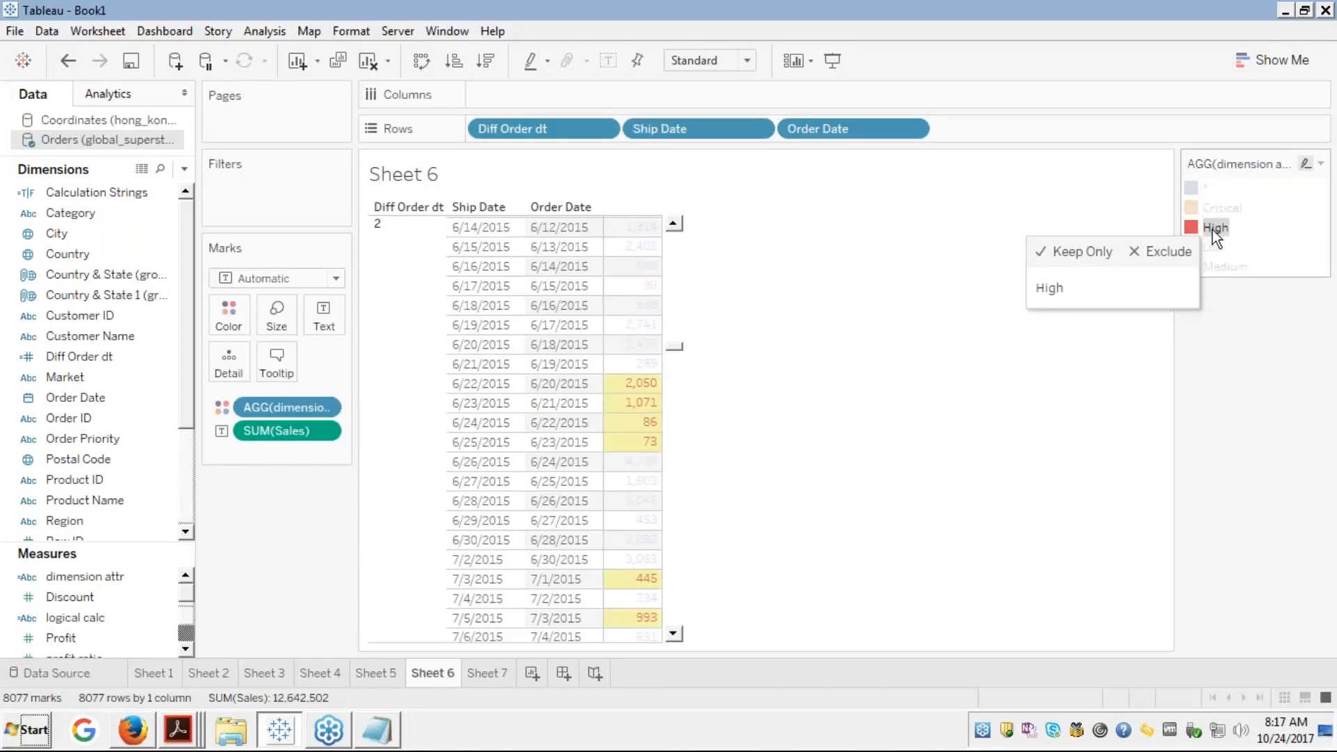
click(1211, 247)
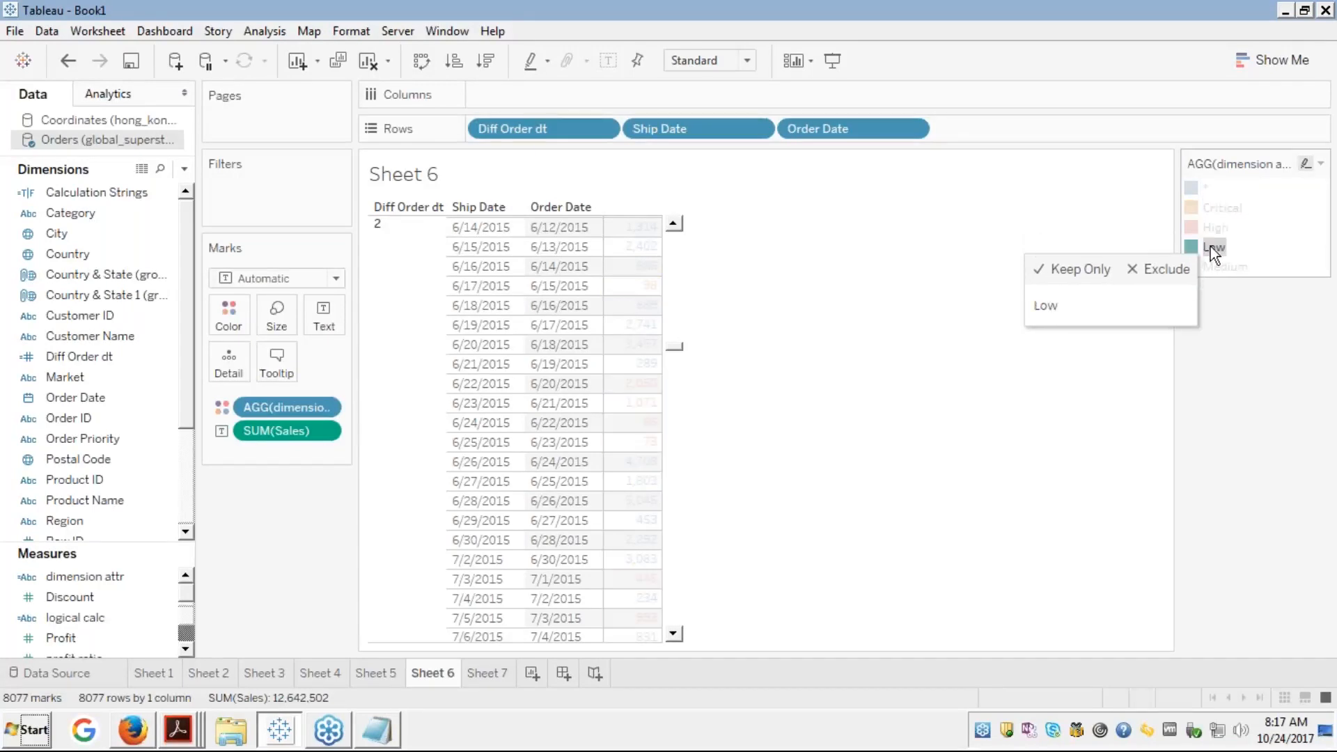
click(1214, 266)
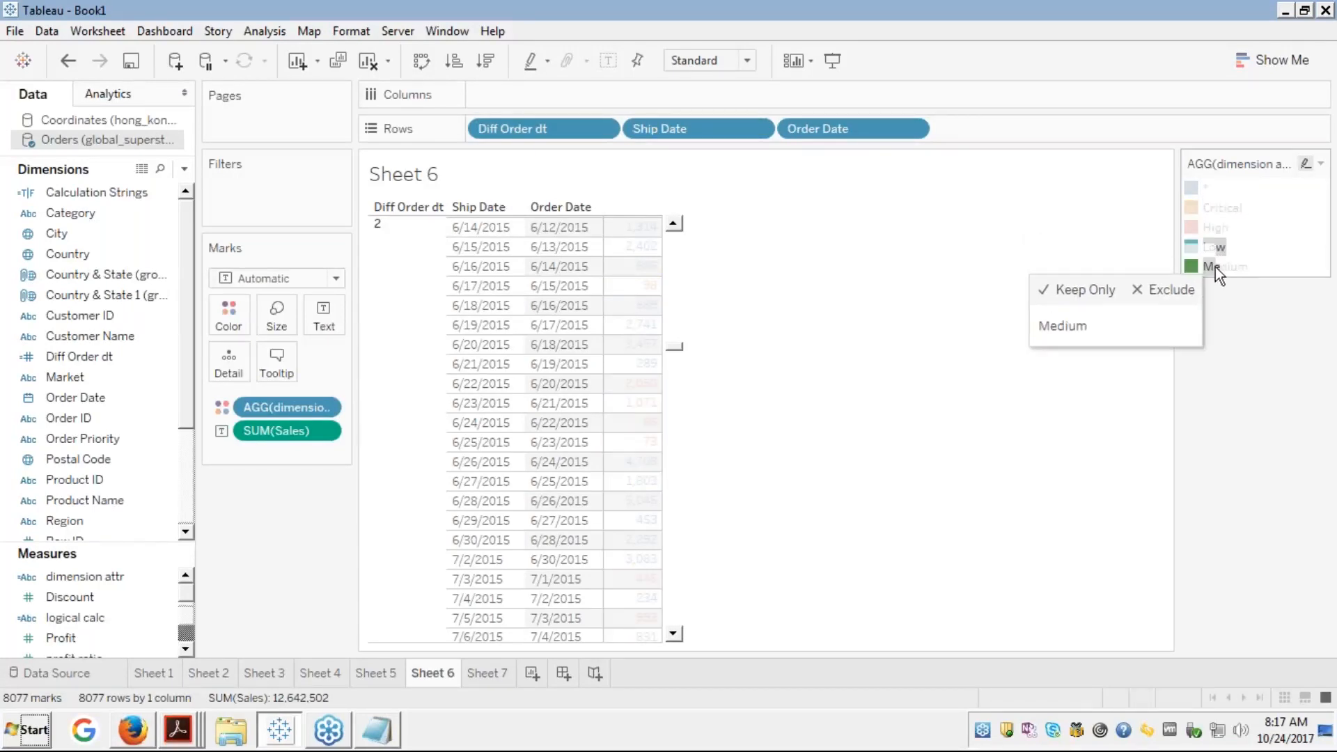
click(1194, 189)
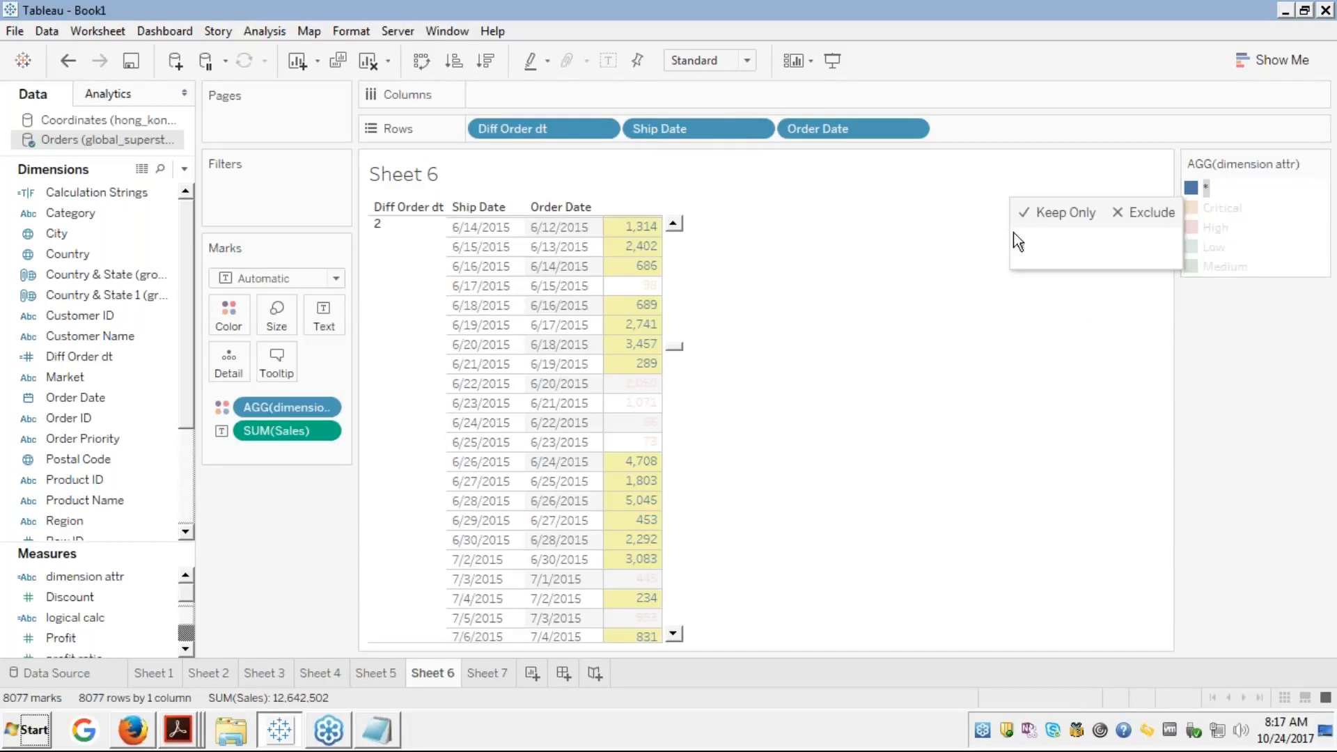
click(1150, 256)
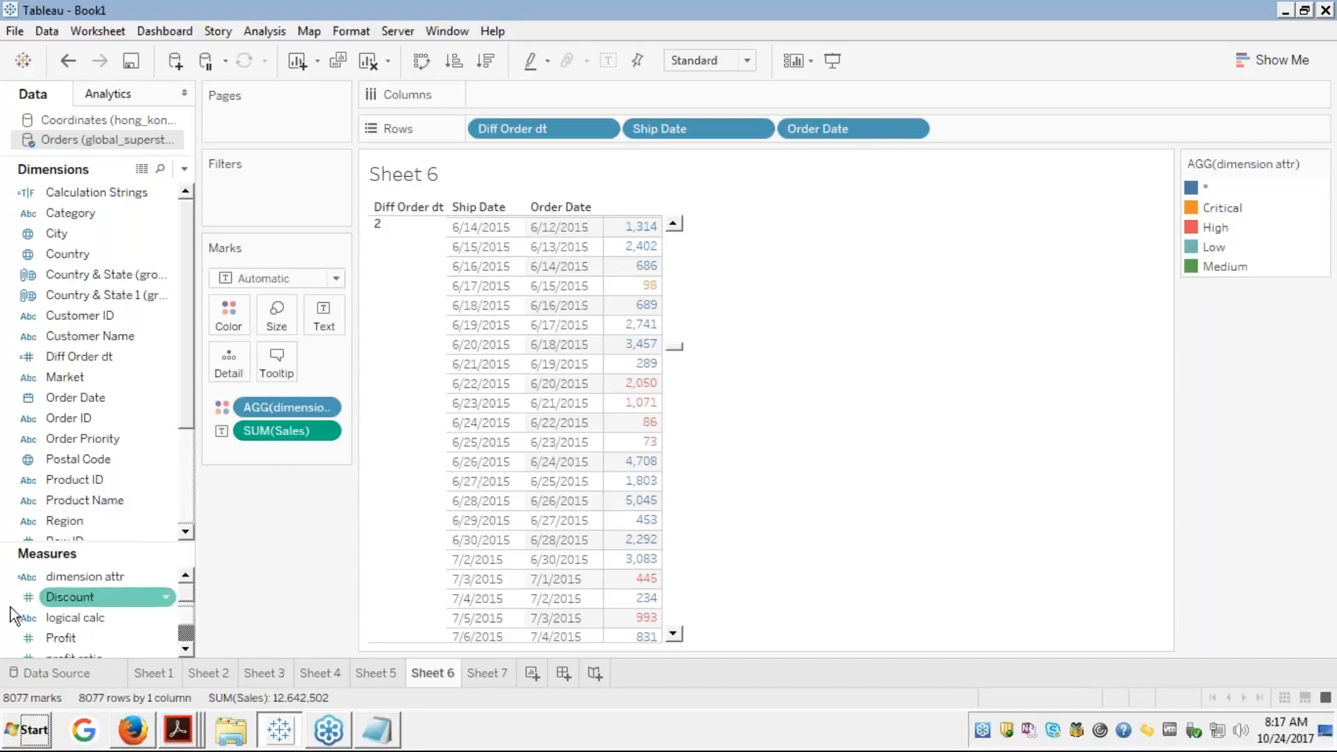
Open the expression of the dimension attr color field for in-place editing in the marks
right_click(267, 408)
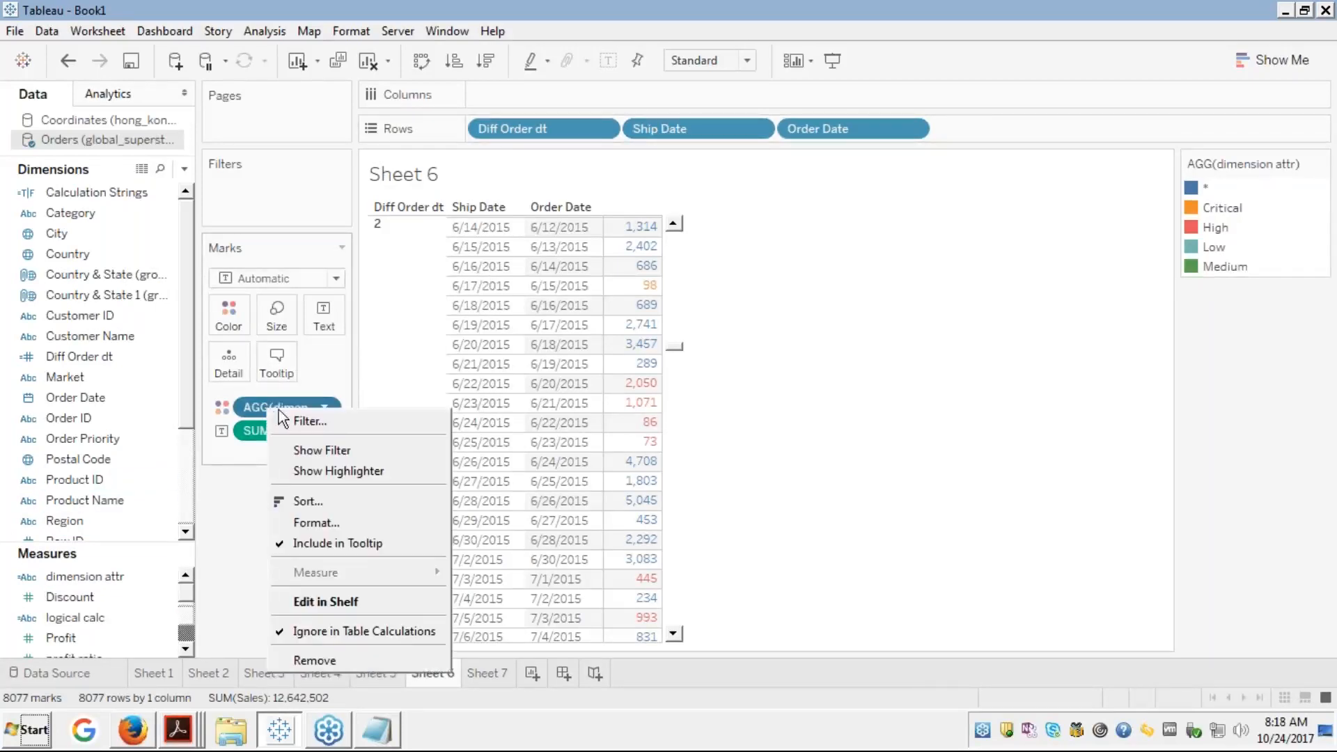
click(308, 599)
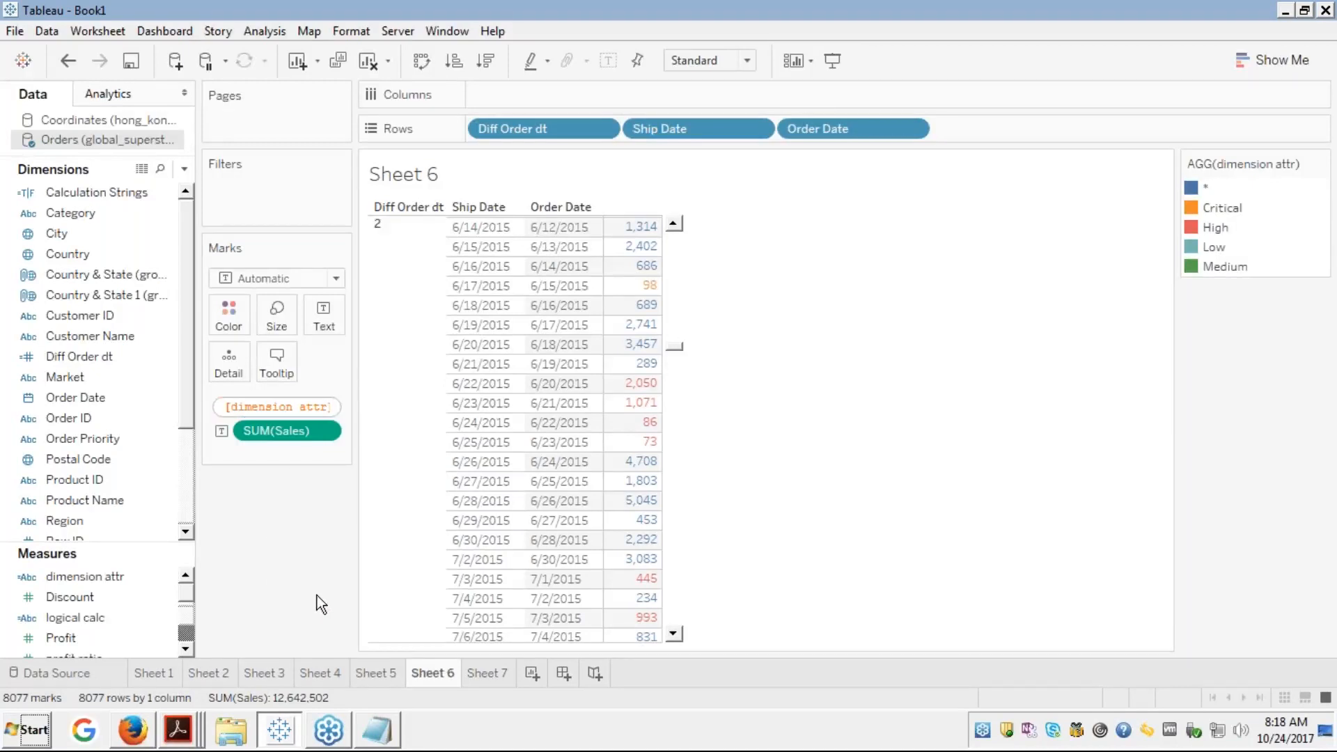
Switch to the Module 7 presentation in the browser and advance to slide 29 of Aggregate Functions
key(alt+Tab)
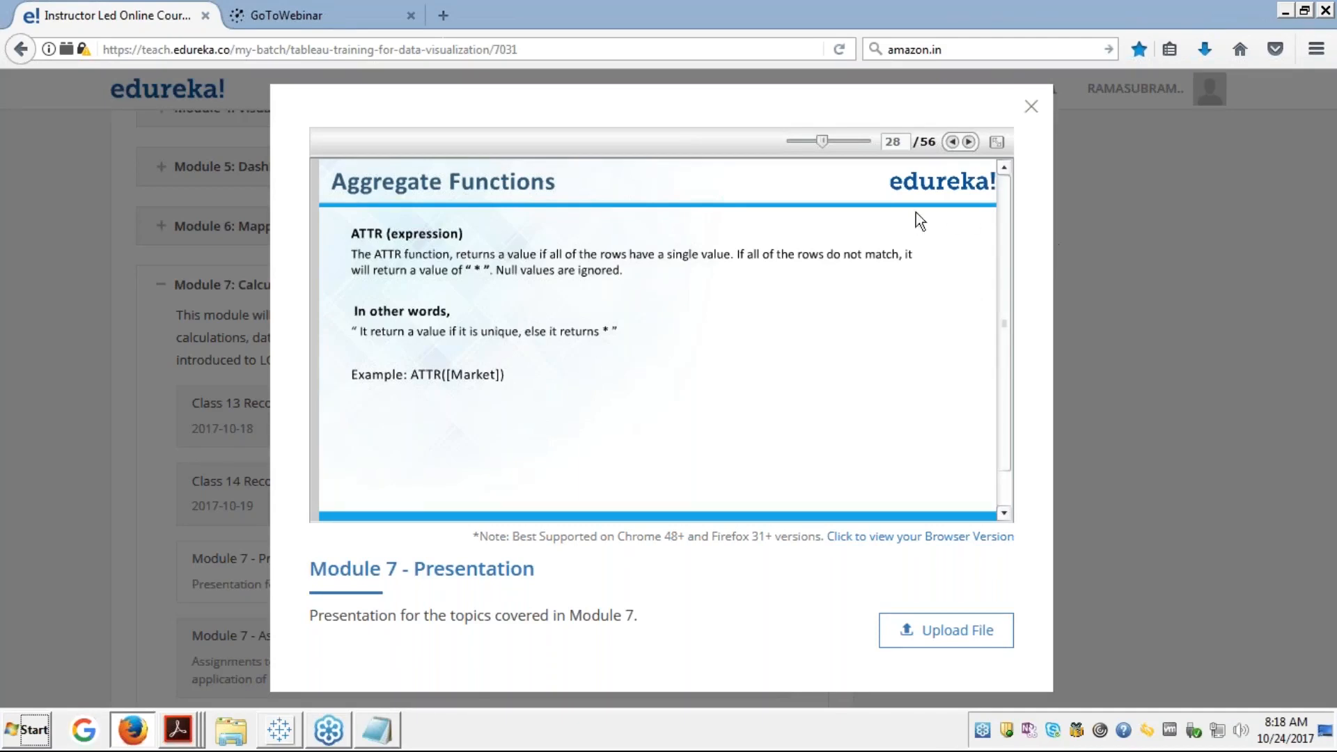
click(968, 142)
click(969, 143)
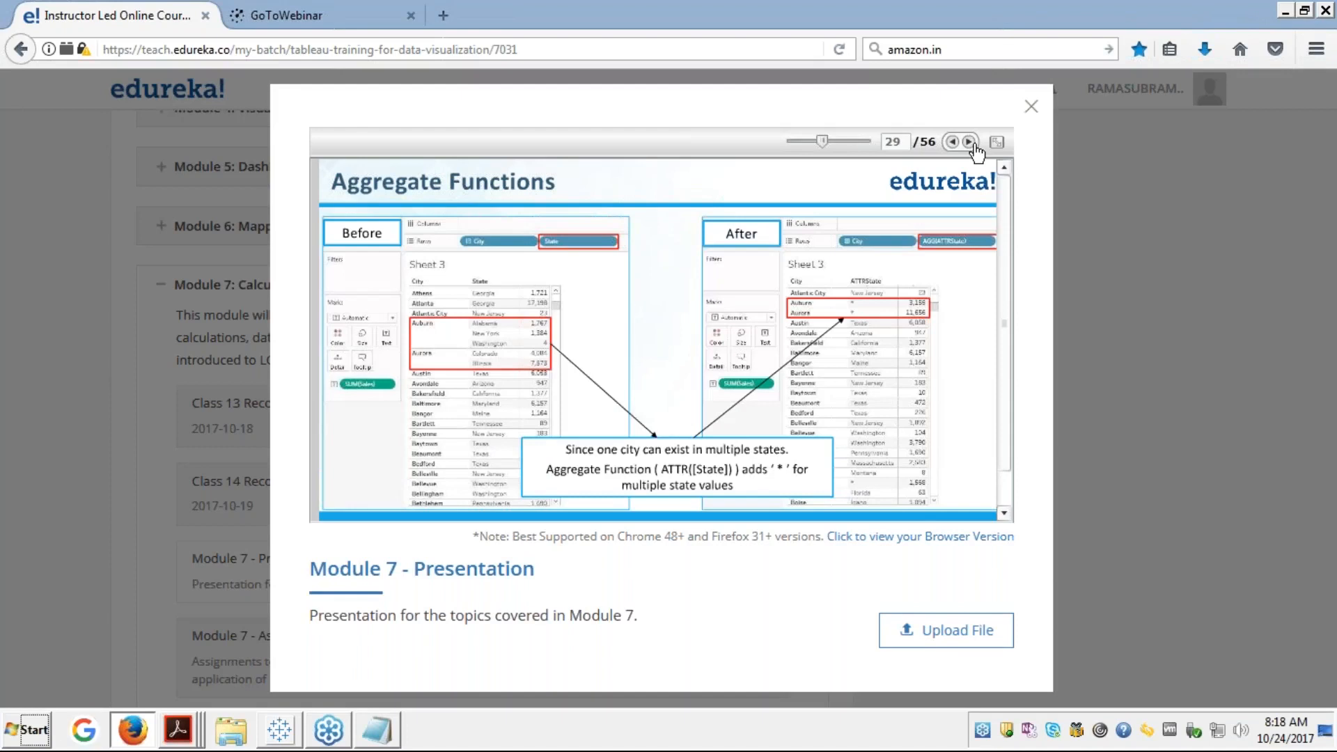
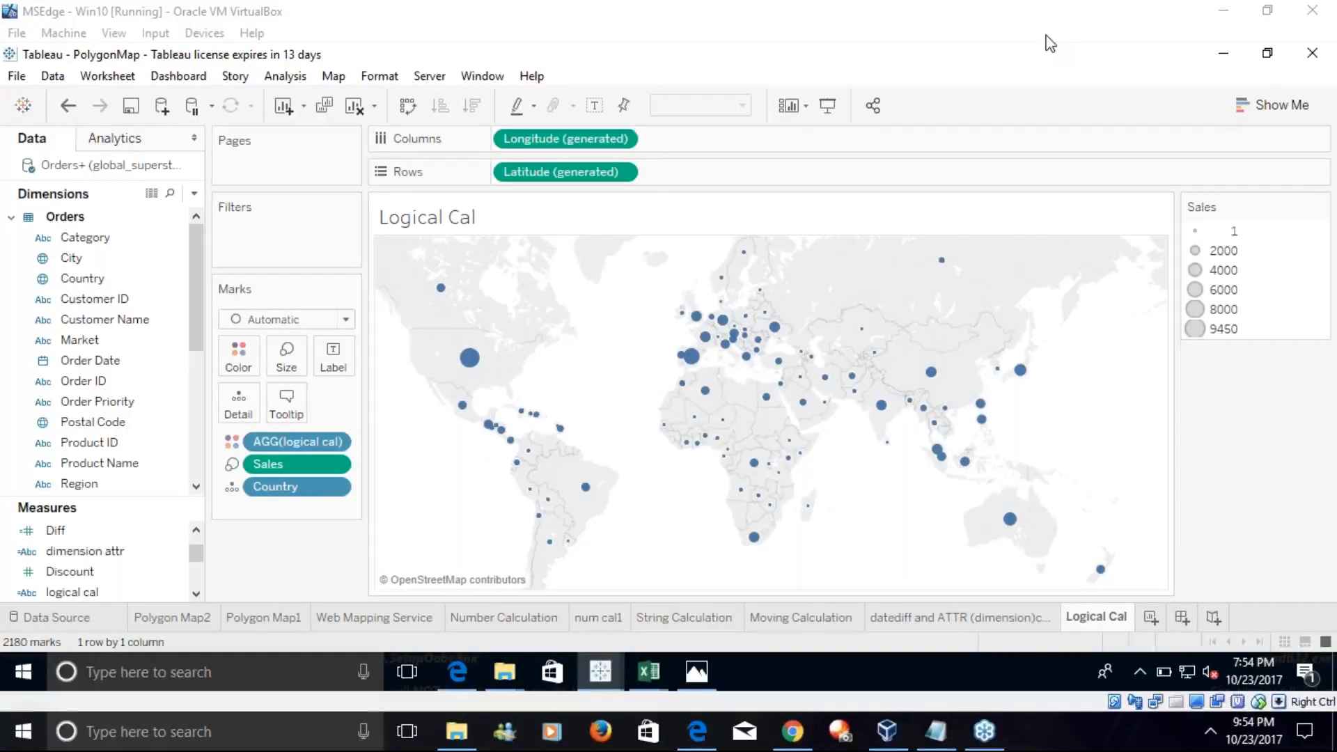
Open the logical cal calculated field, review its full profit formula down to END, and close it without changes
mouse_move(536, 414)
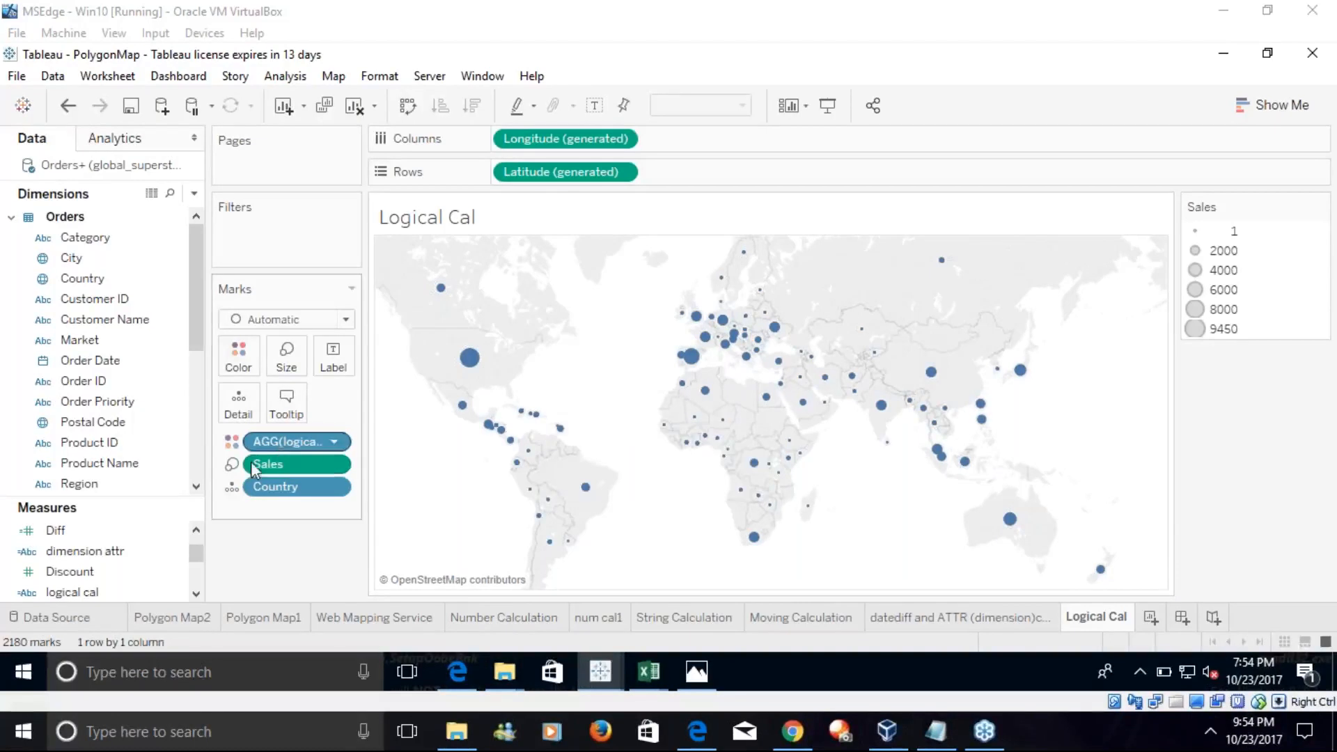
right_click(130, 593)
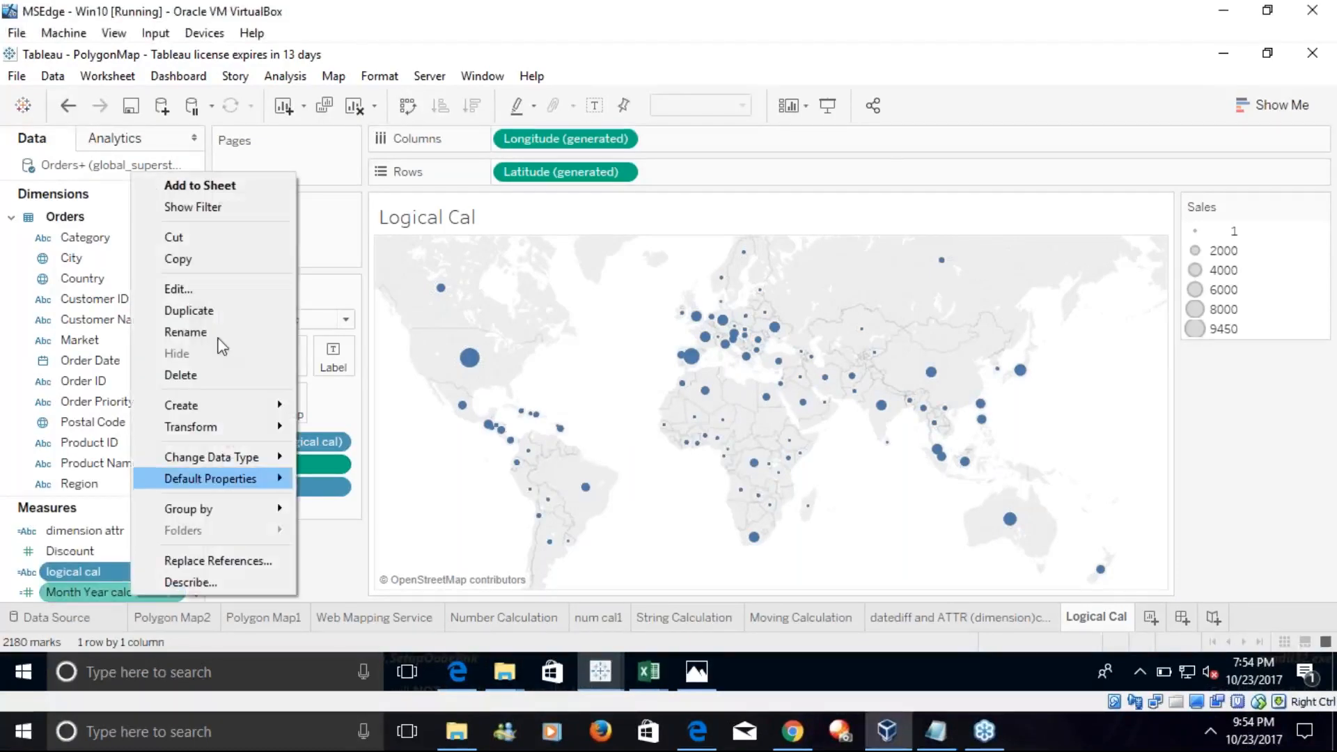
click(191, 291)
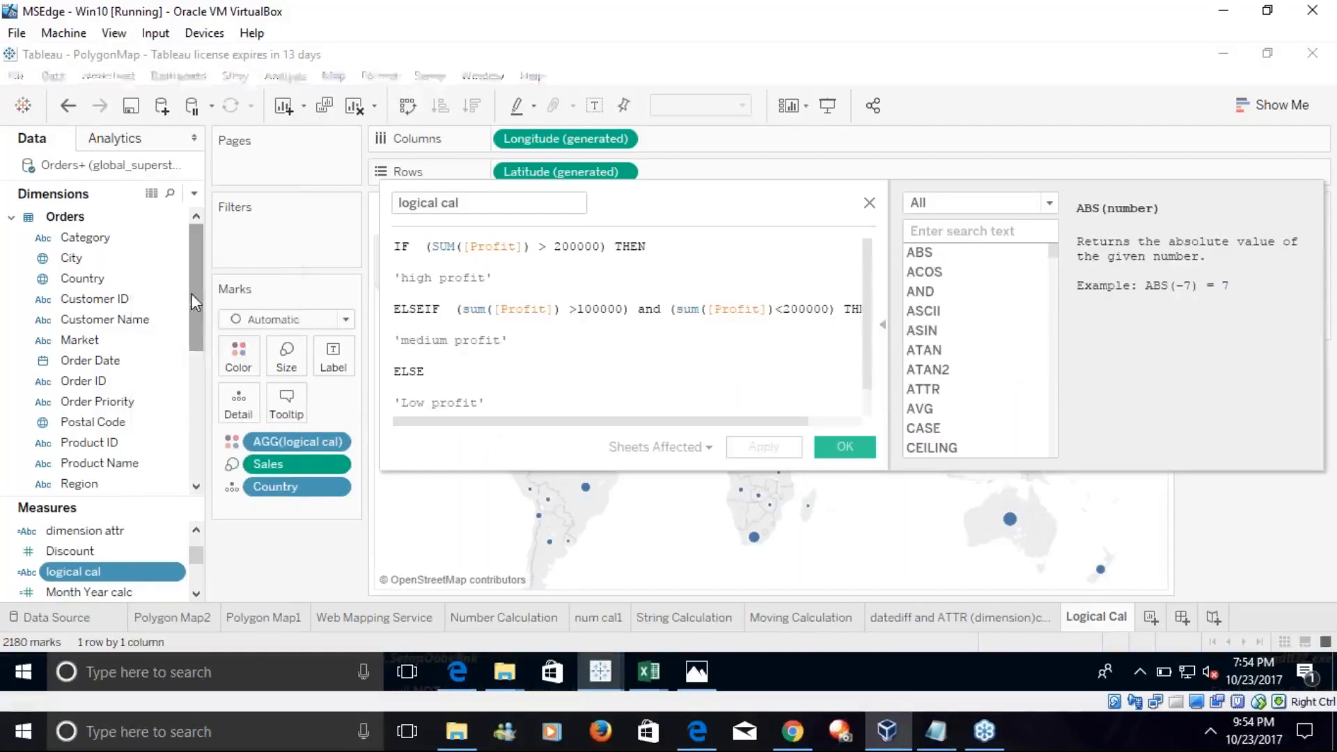
click(871, 402)
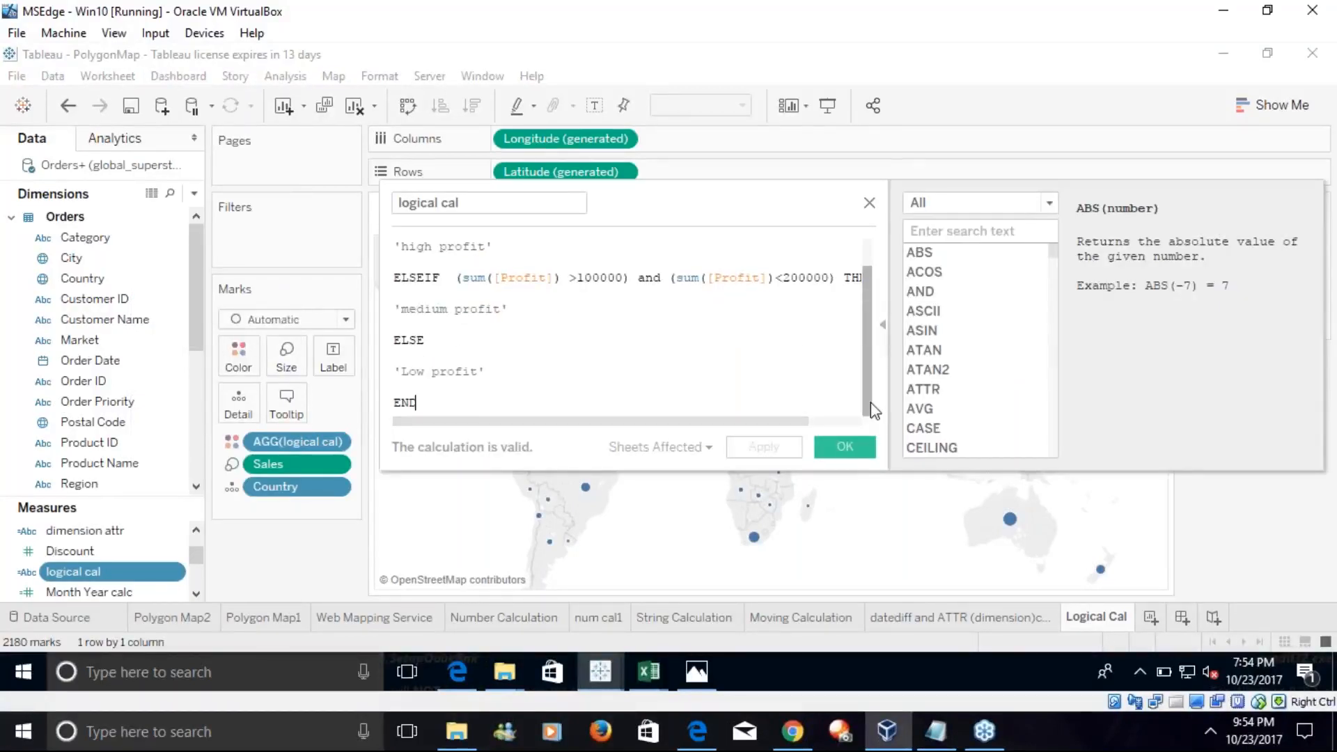
click(867, 259)
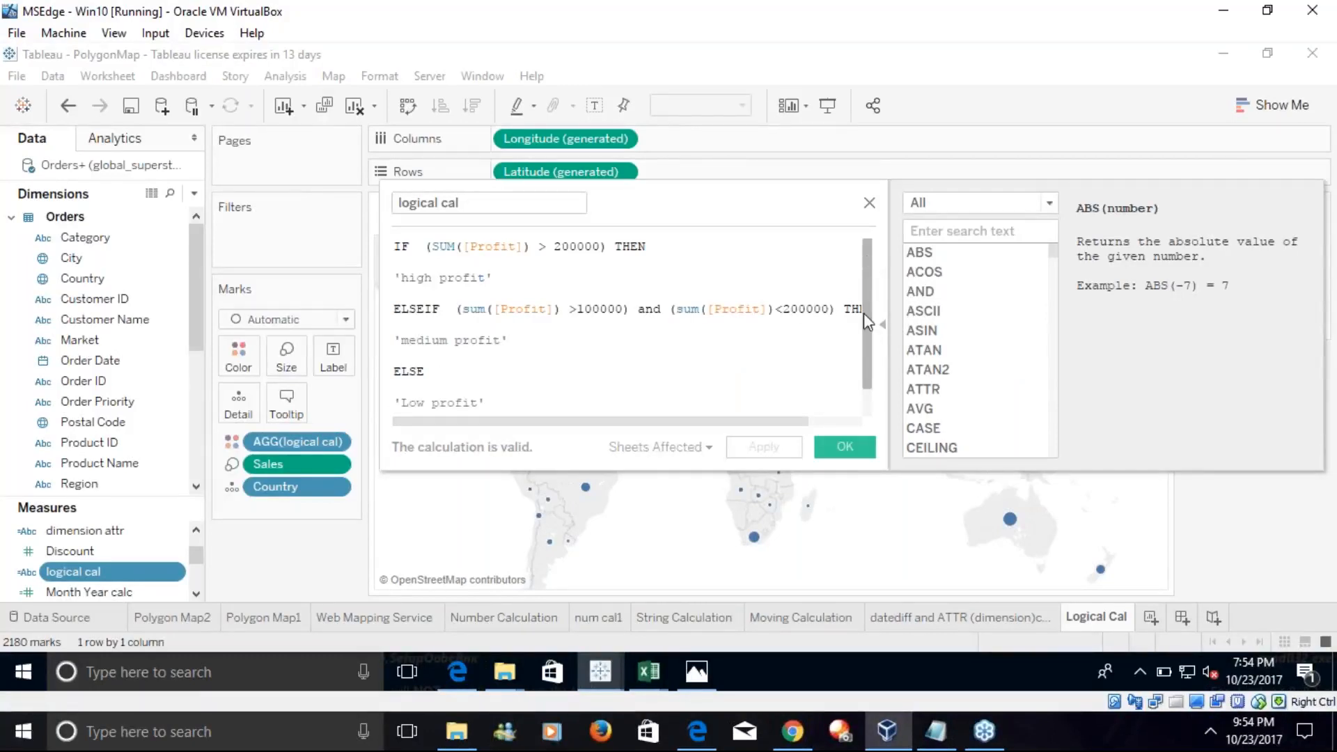
click(867, 408)
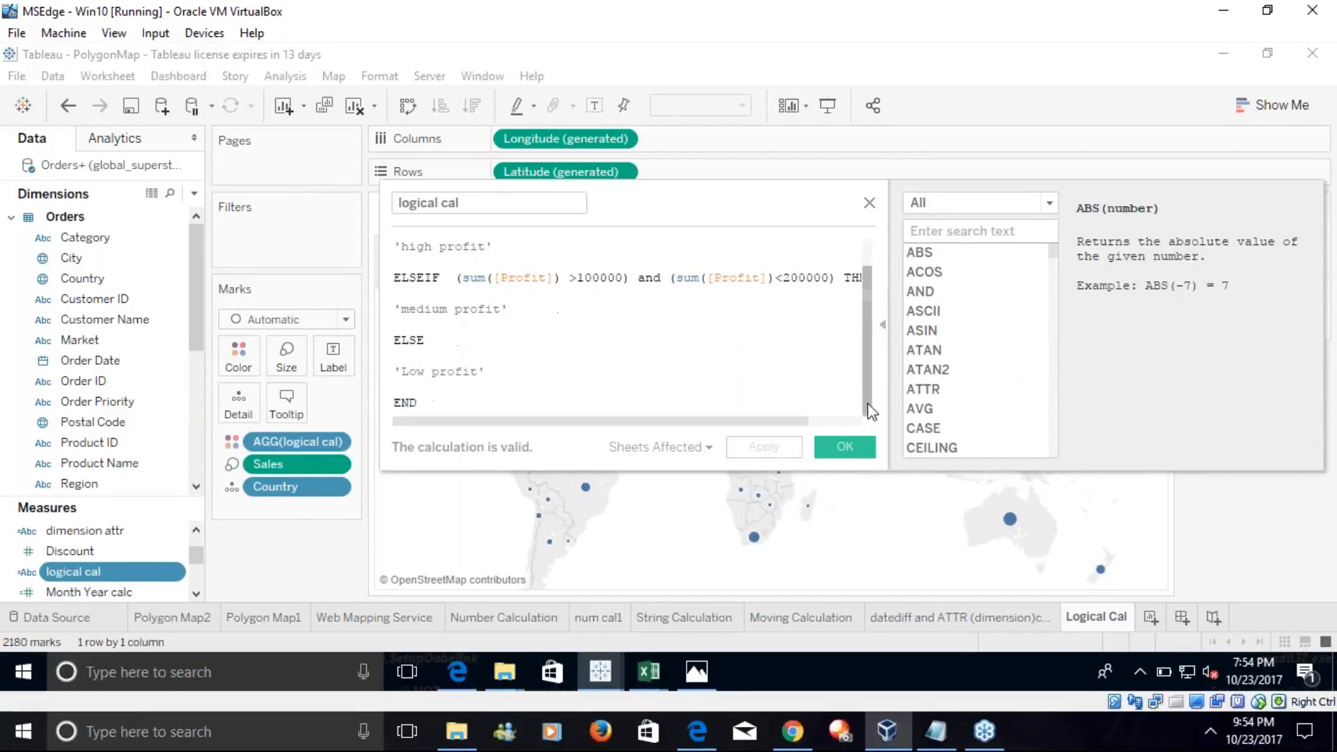
click(845, 447)
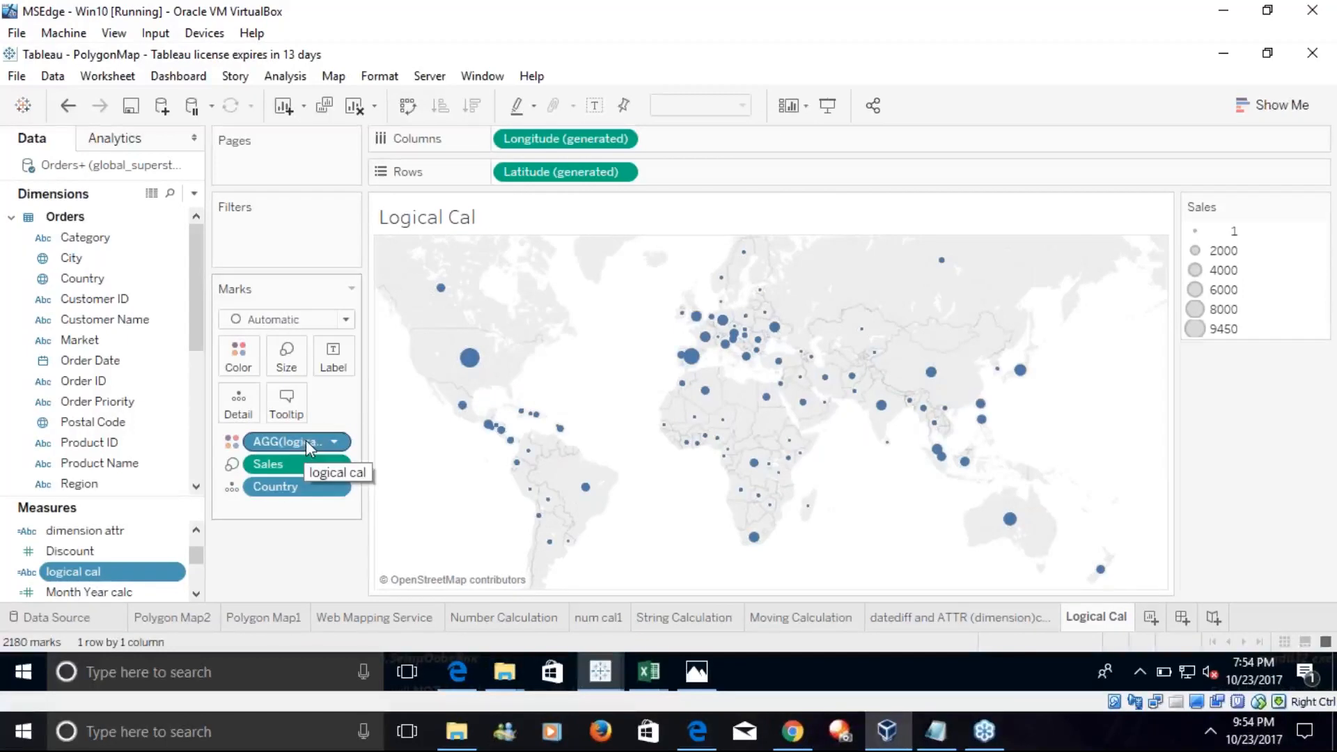
Remove the logical cal field from the map's marks and assign it to Color again
mouse_move(766, 397)
mouse_move(743, 361)
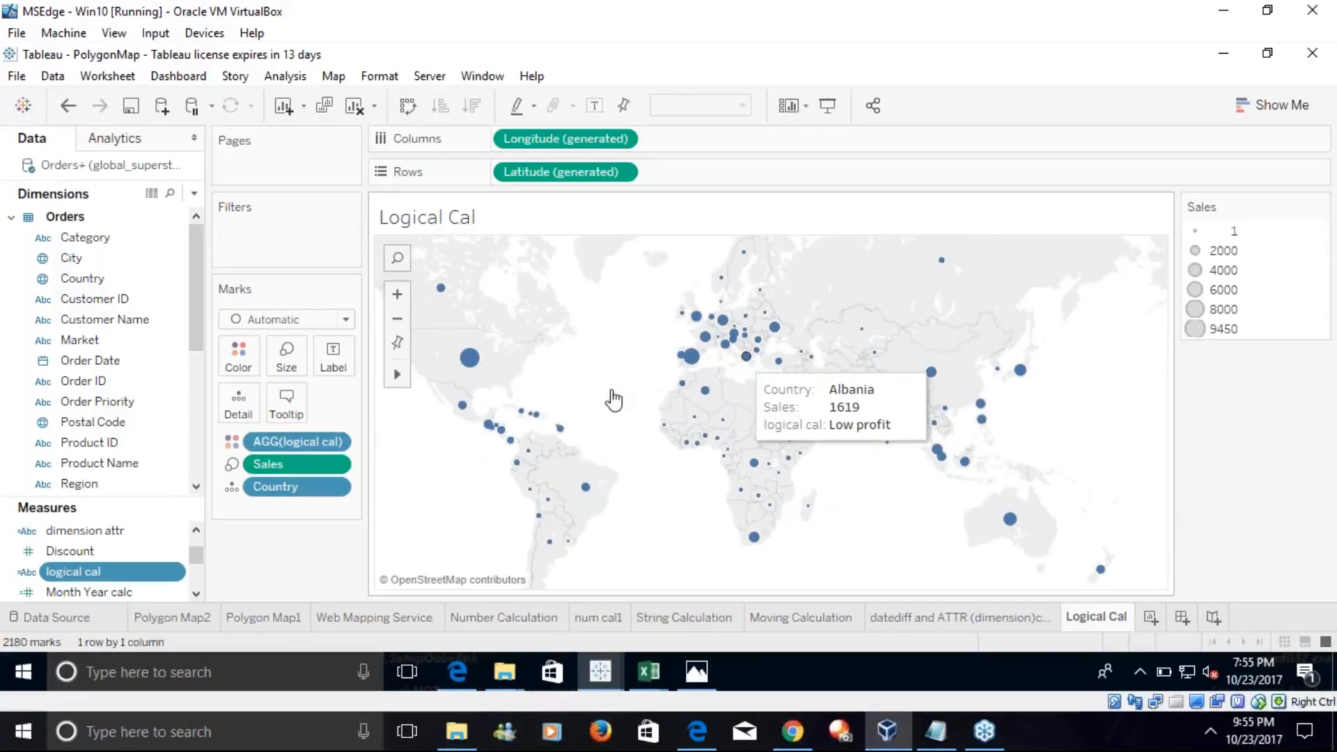
right_click(281, 437)
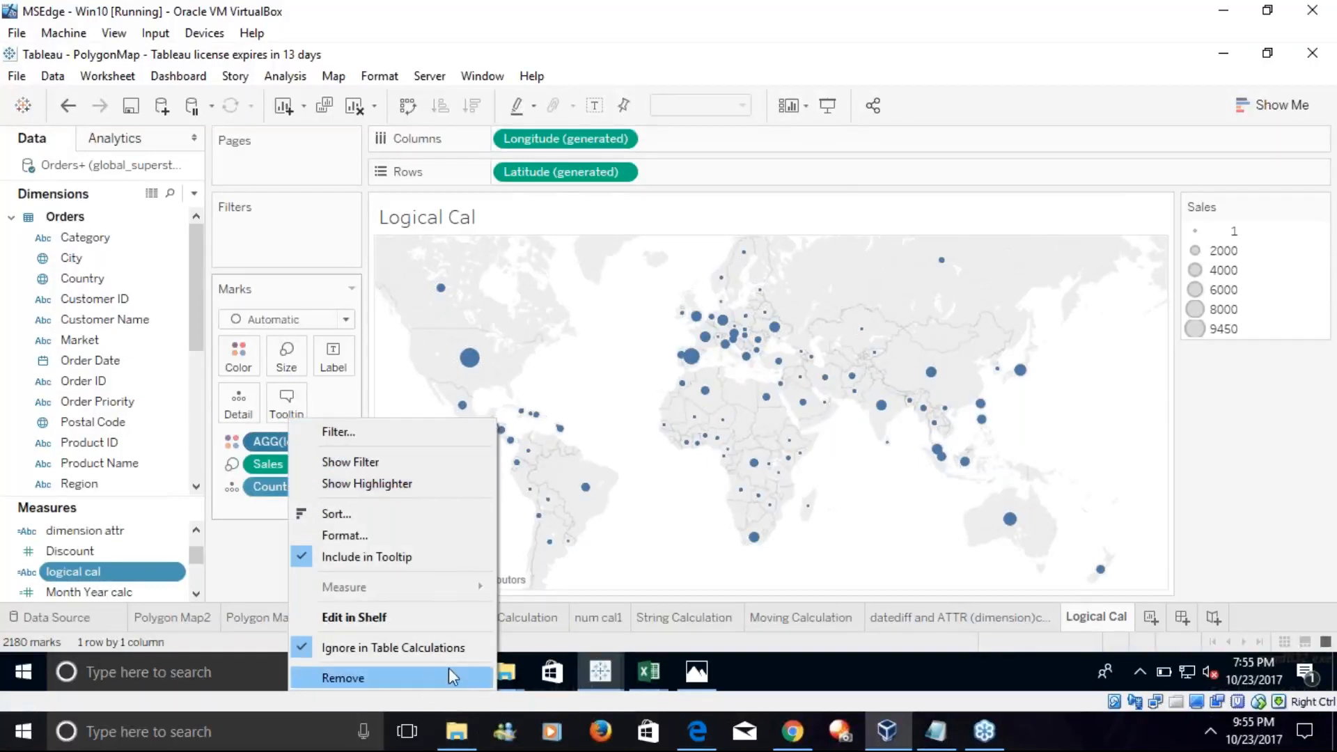
click(240, 570)
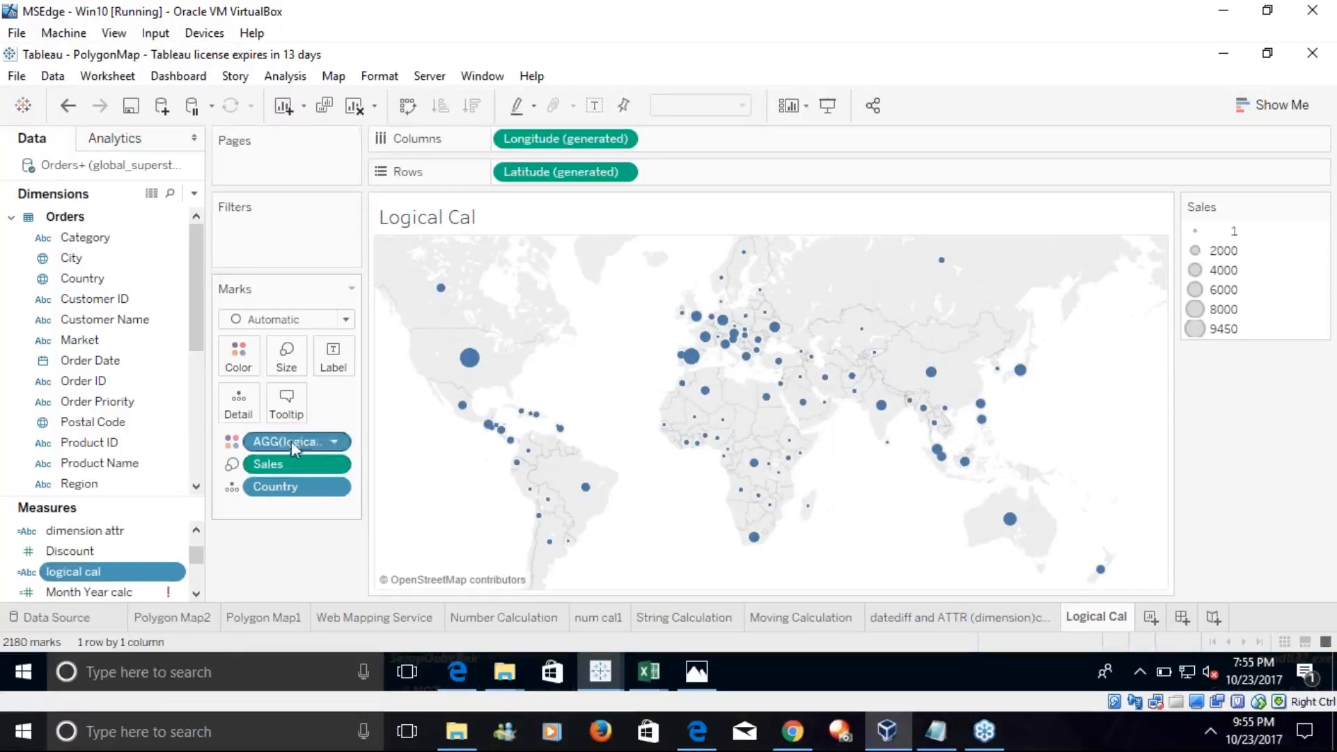
drag(289, 441, 42, 426)
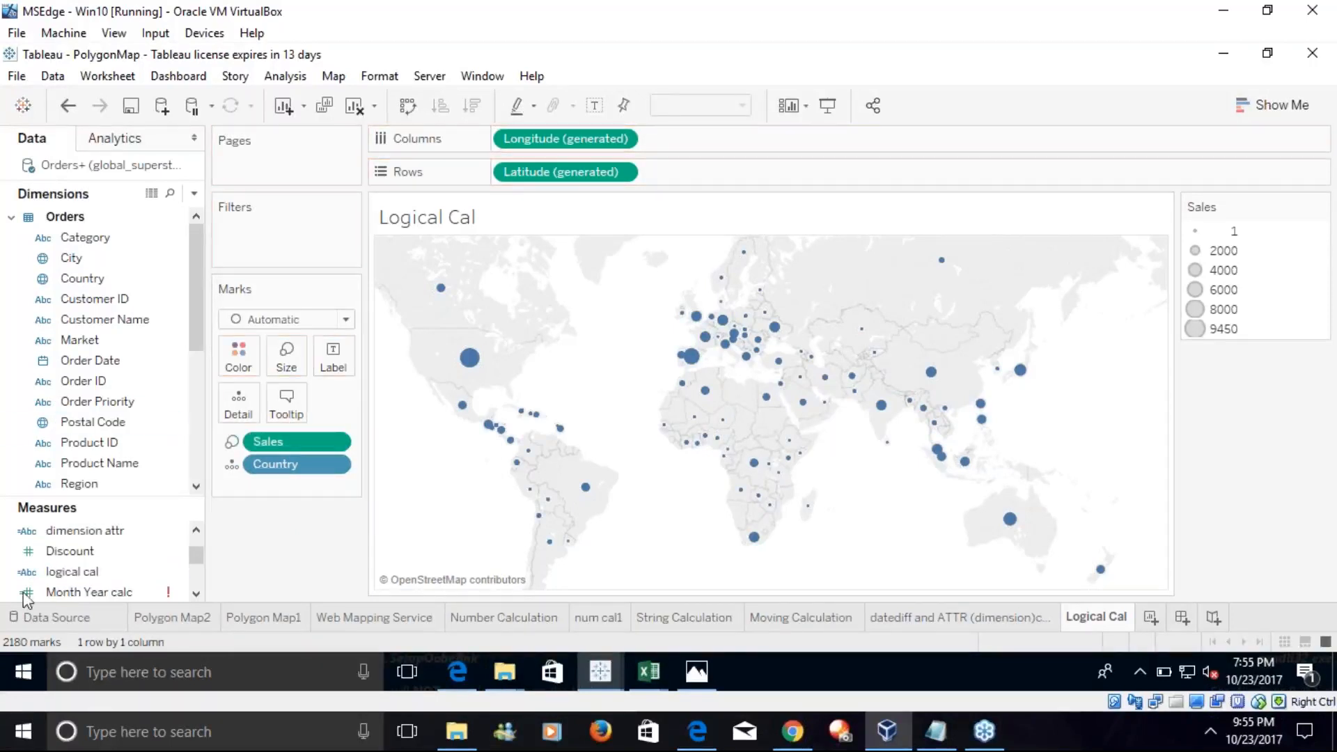
drag(82, 572, 248, 344)
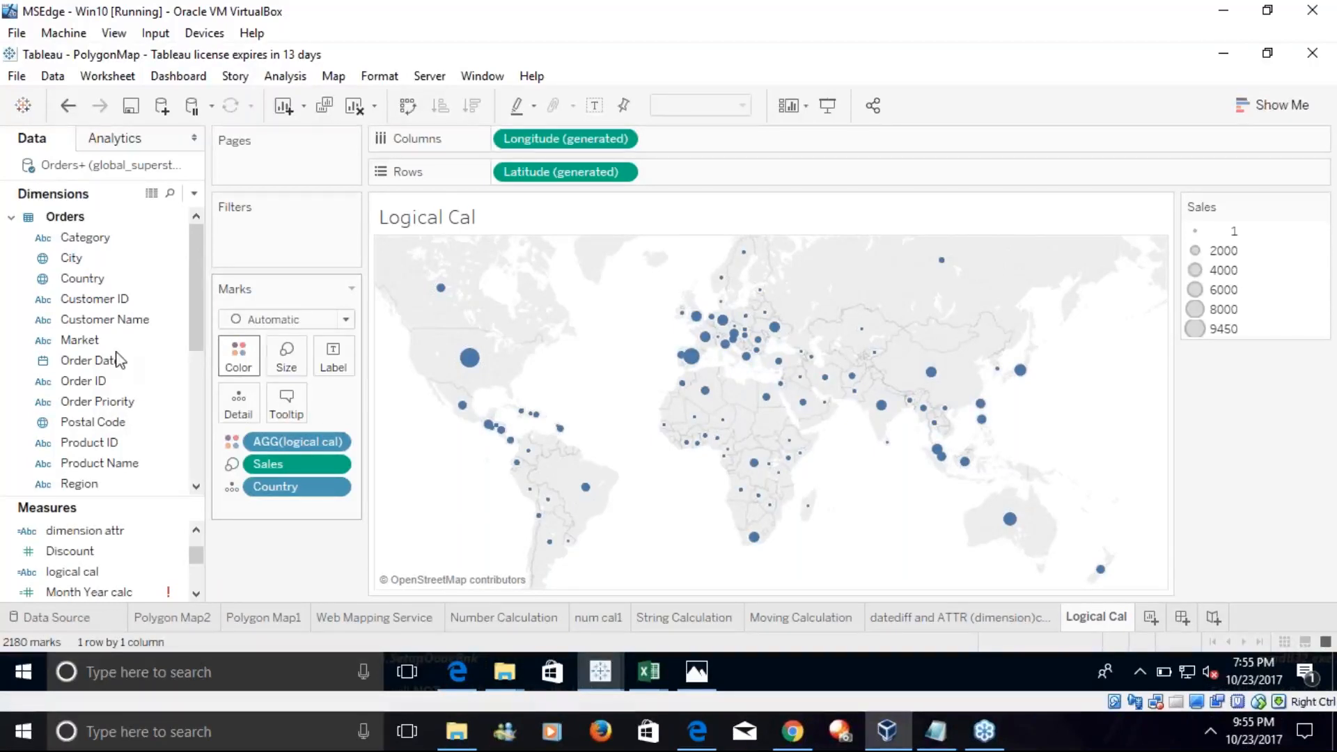
Edit the logical cal formula so high profit is above 20000 and medium profit between 10000 and 20000, and save it
click(279, 439)
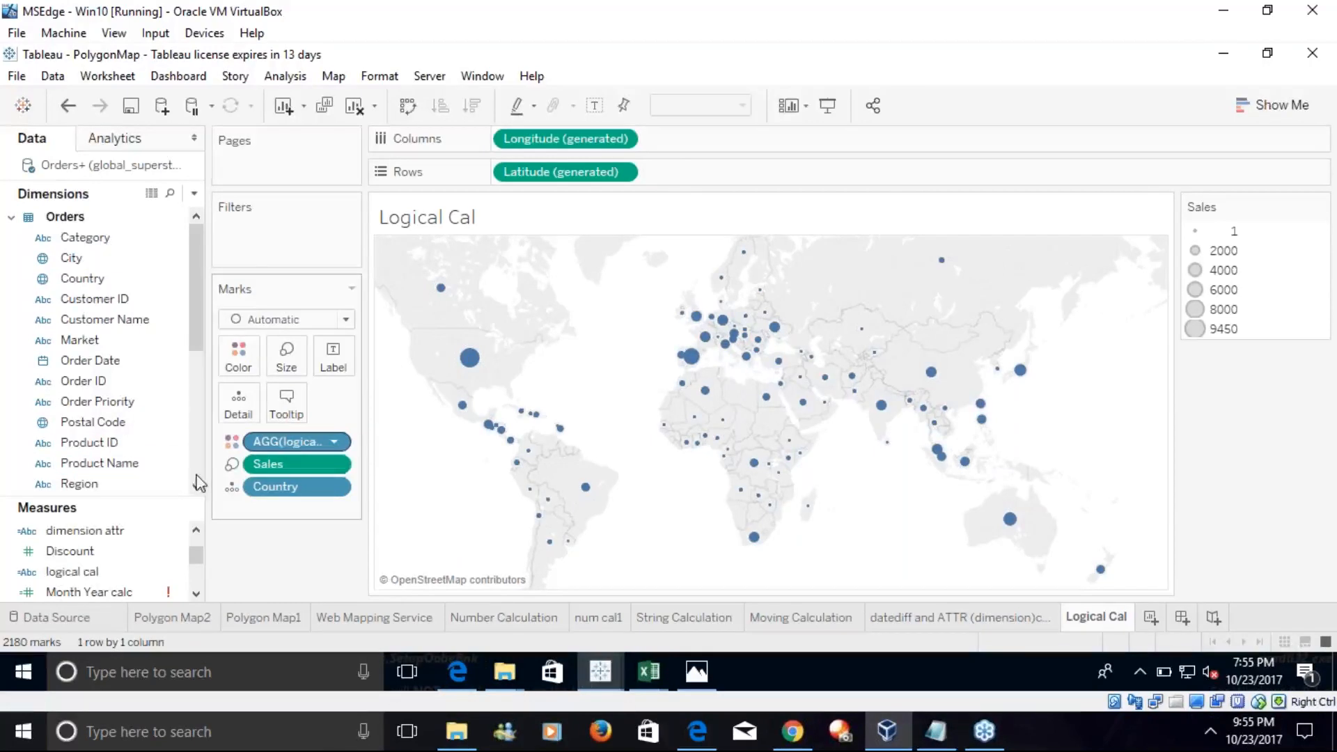
right_click(78, 572)
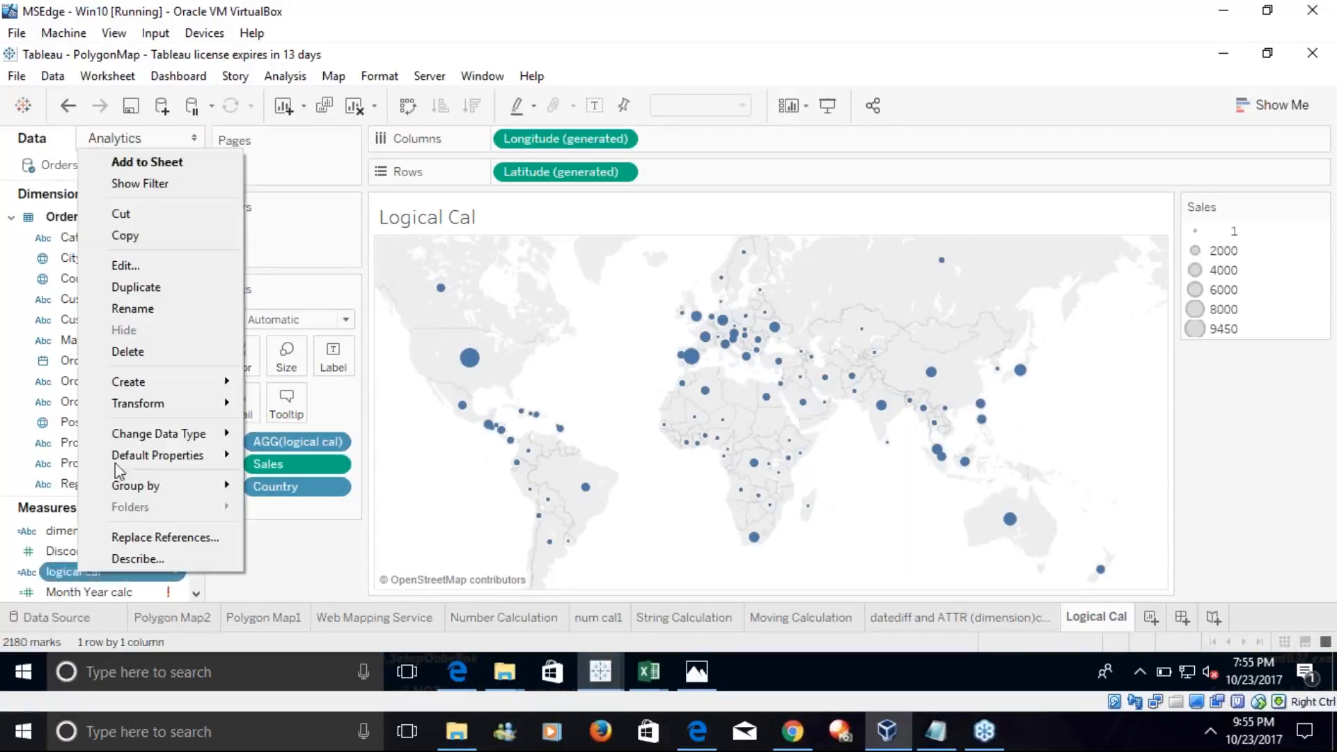
click(167, 265)
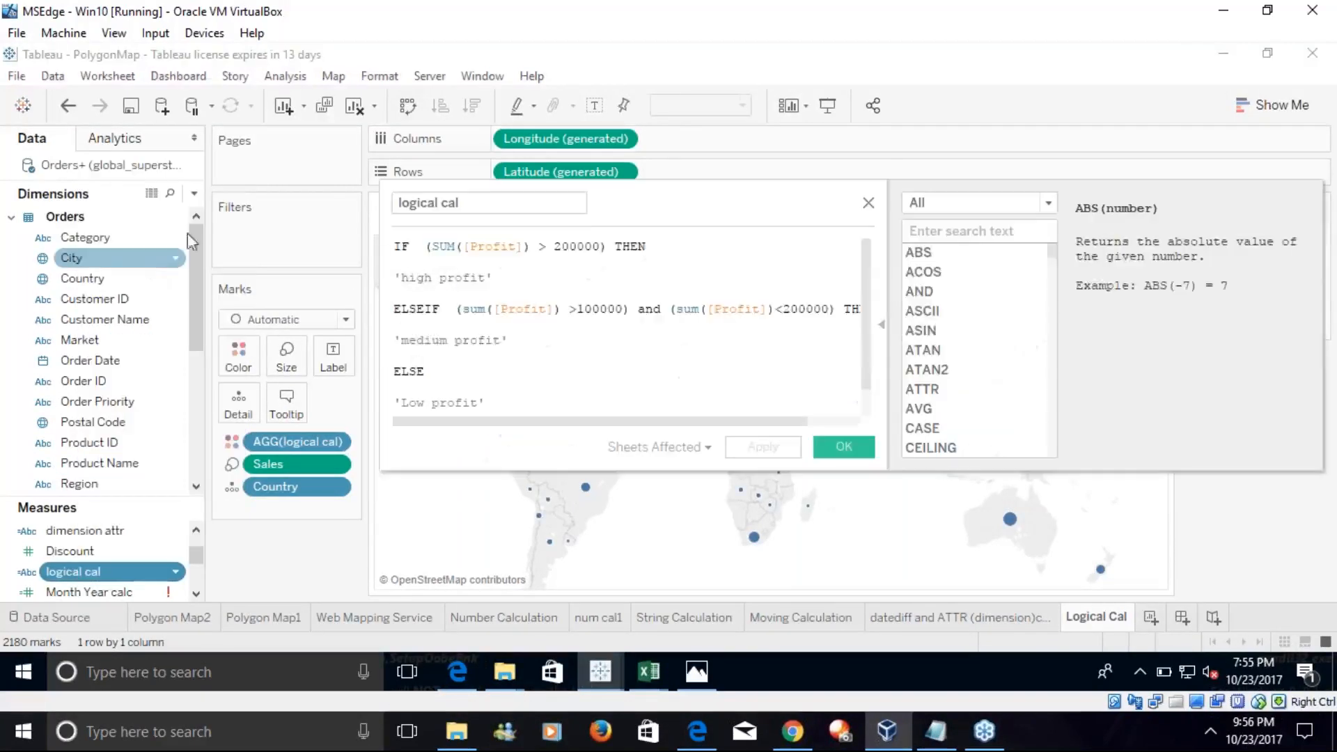
click(596, 246)
key(BackSpace)
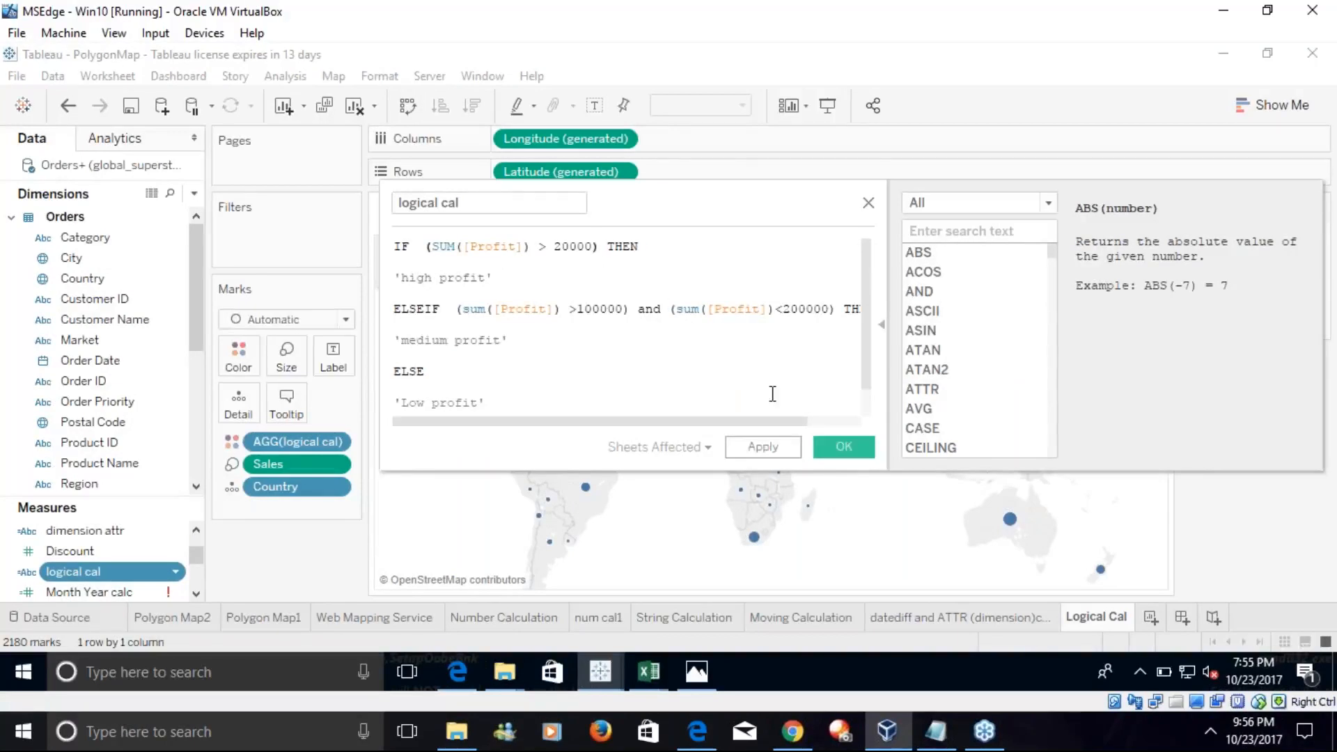
click(622, 309)
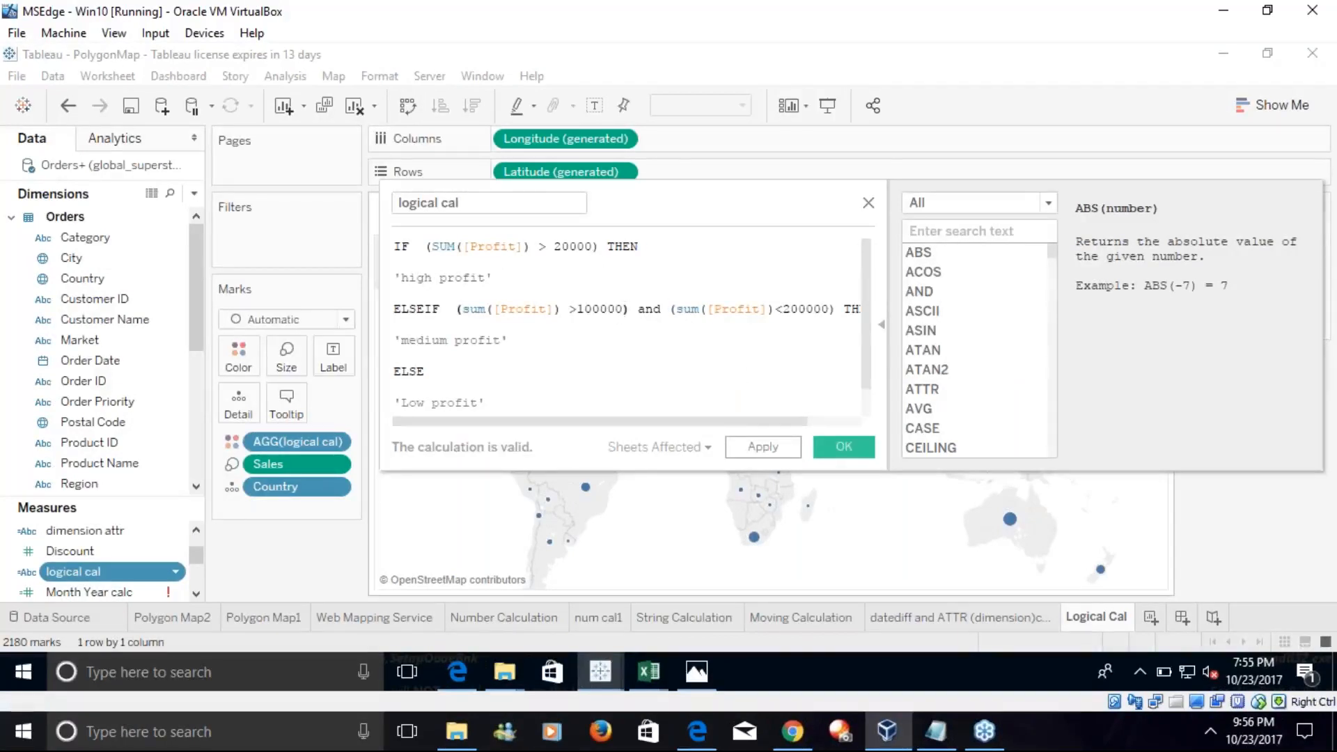
key(BackSpace)
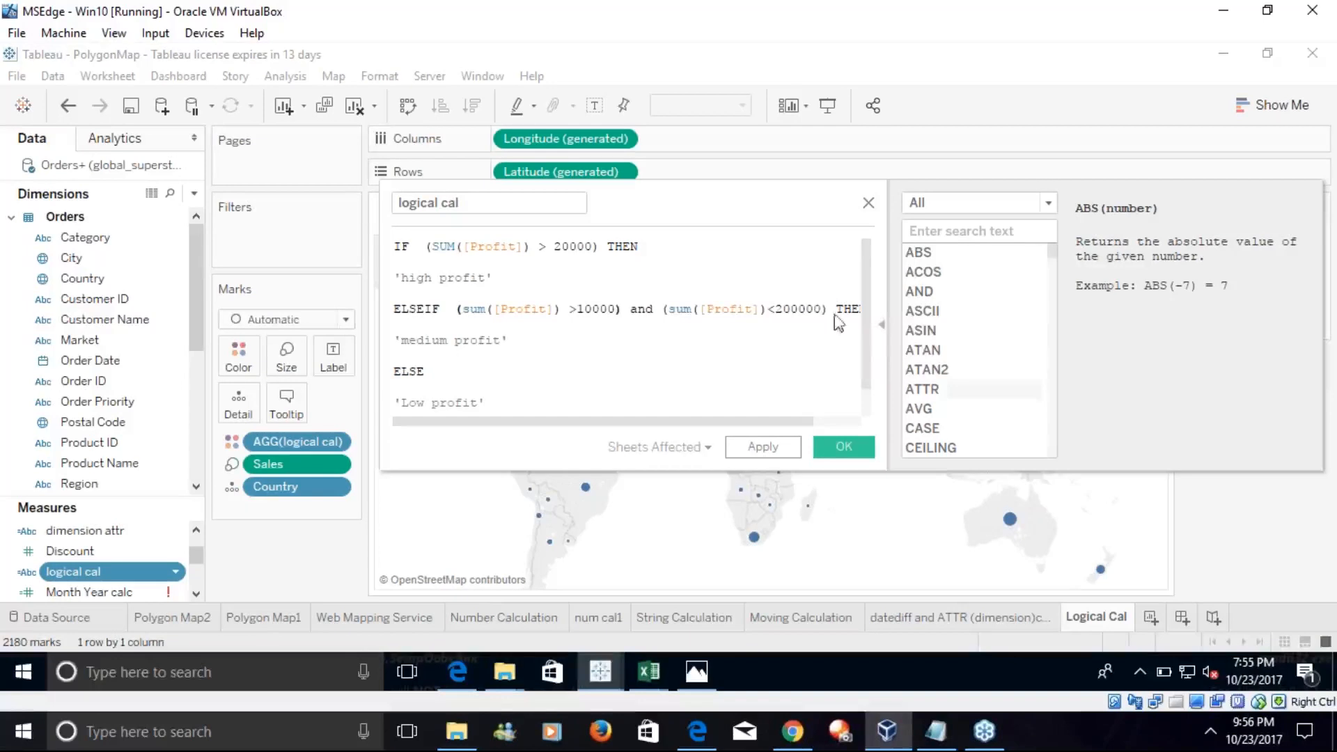
click(816, 308)
key(BackSpace)
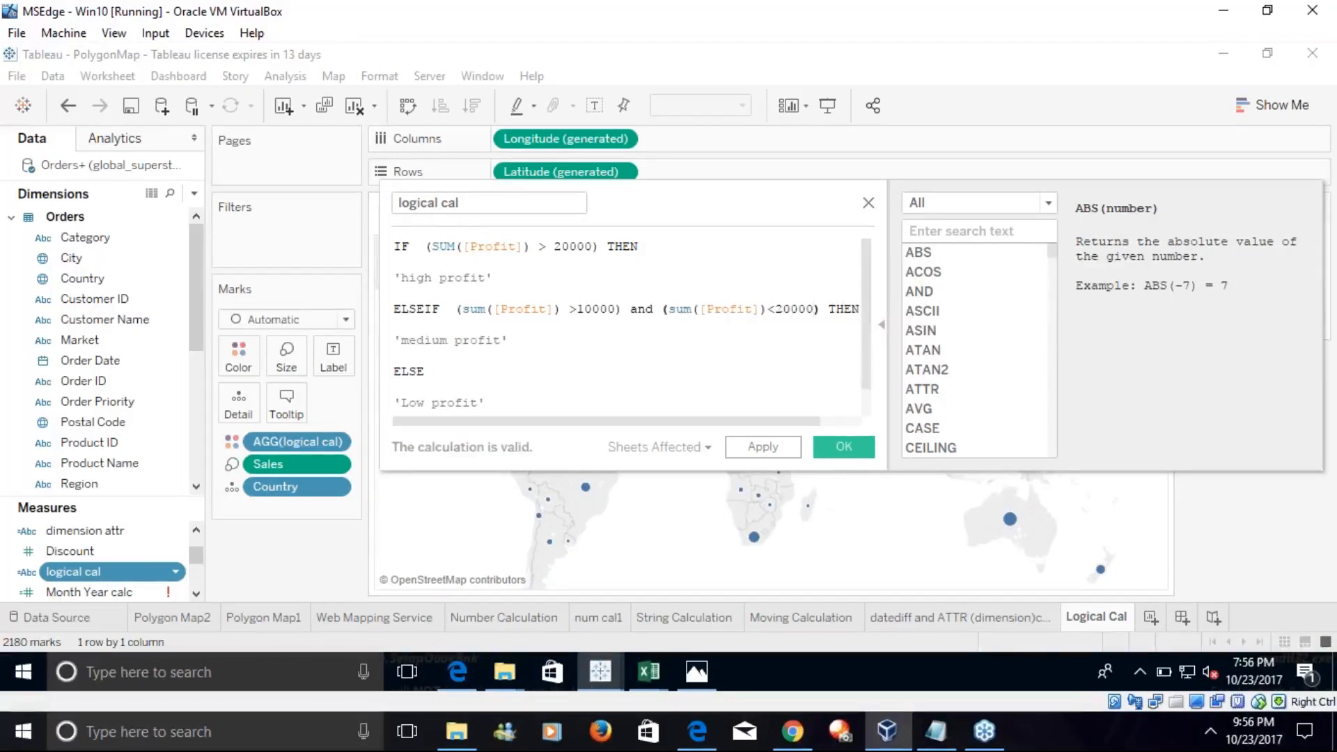
scroll(850, 410, down, 1)
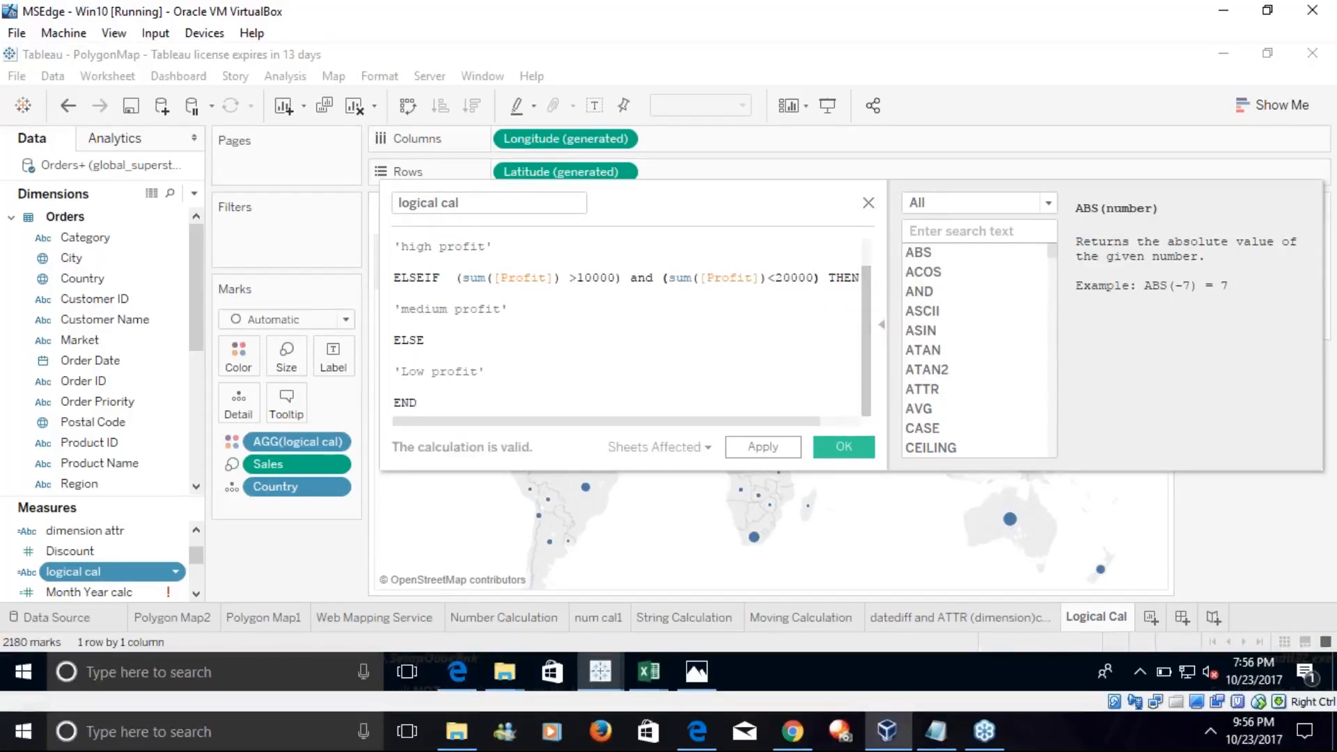
click(839, 444)
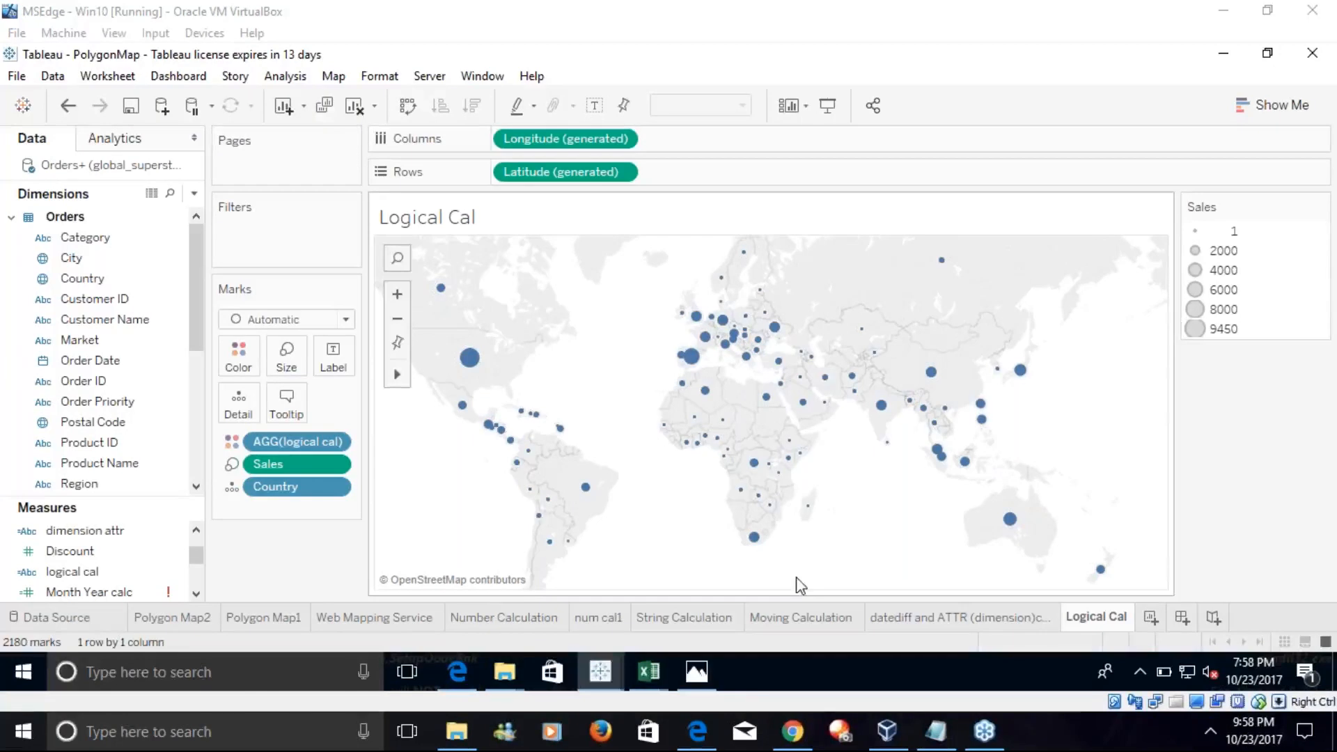
Reopen the logical cal formula and replace it with the same IF/ELSEIF/ELSE conditions using plain [Profit] without SUM, keeping the 20000 and 10000 thresholds
click(745, 686)
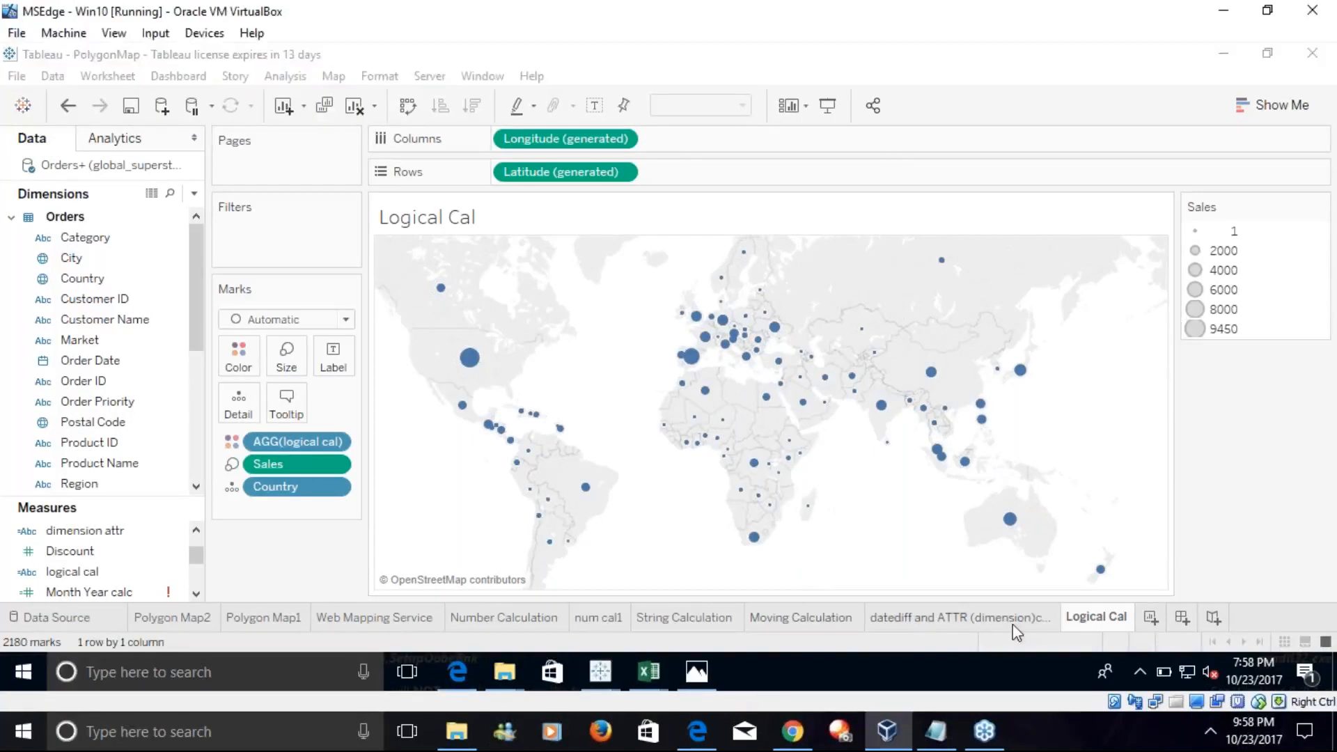
click(82, 577)
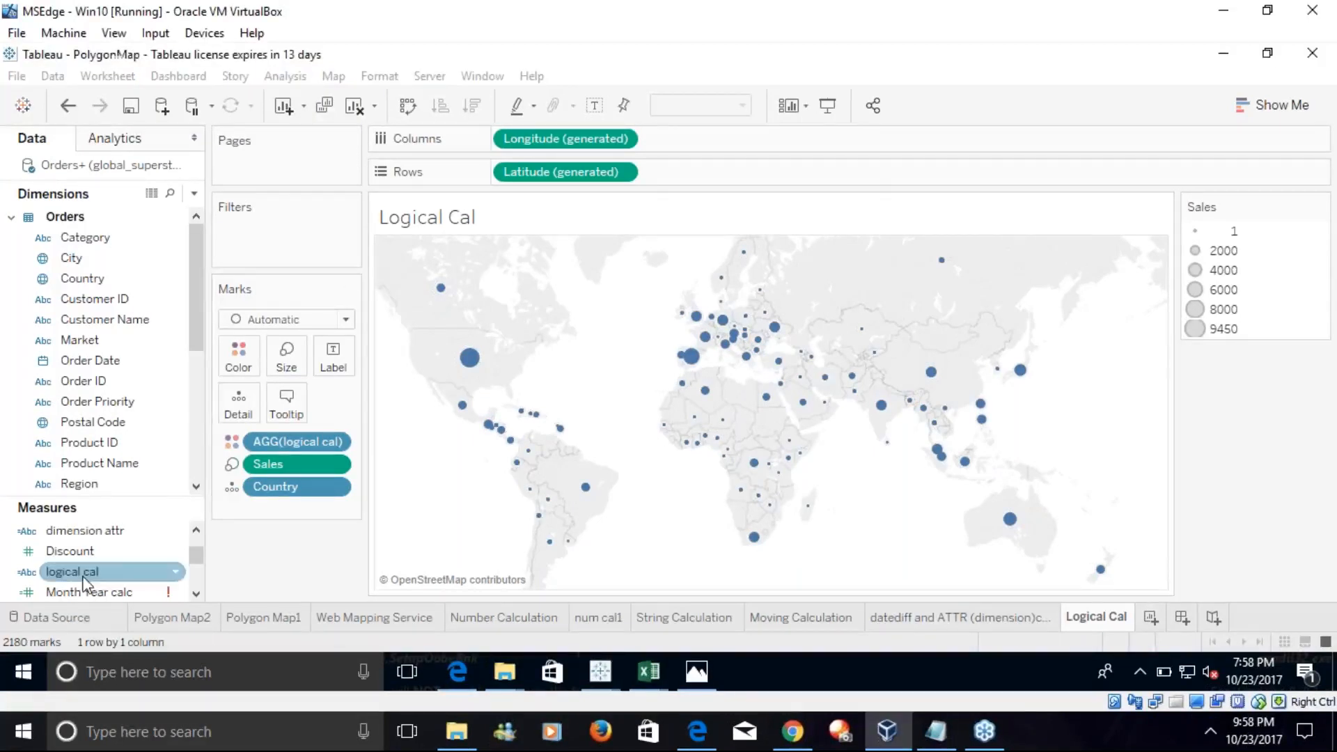
right_click(83, 578)
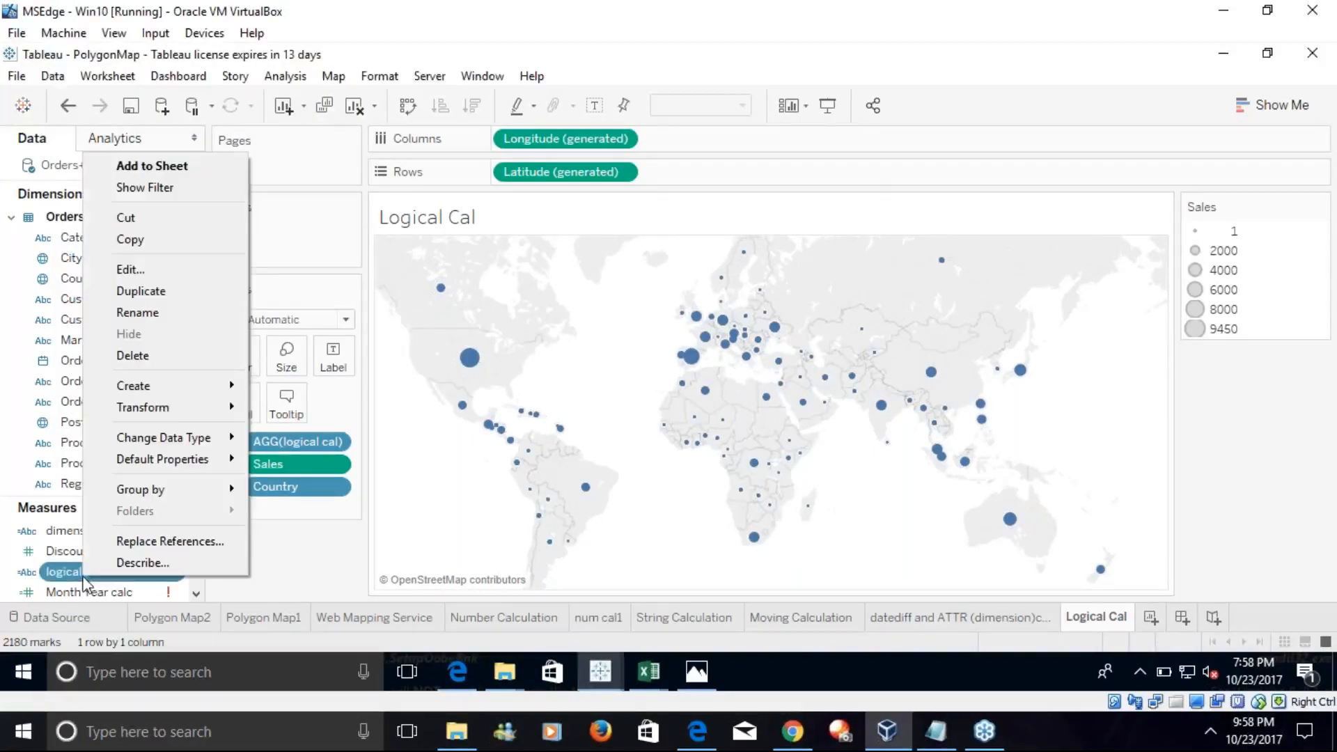
click(139, 270)
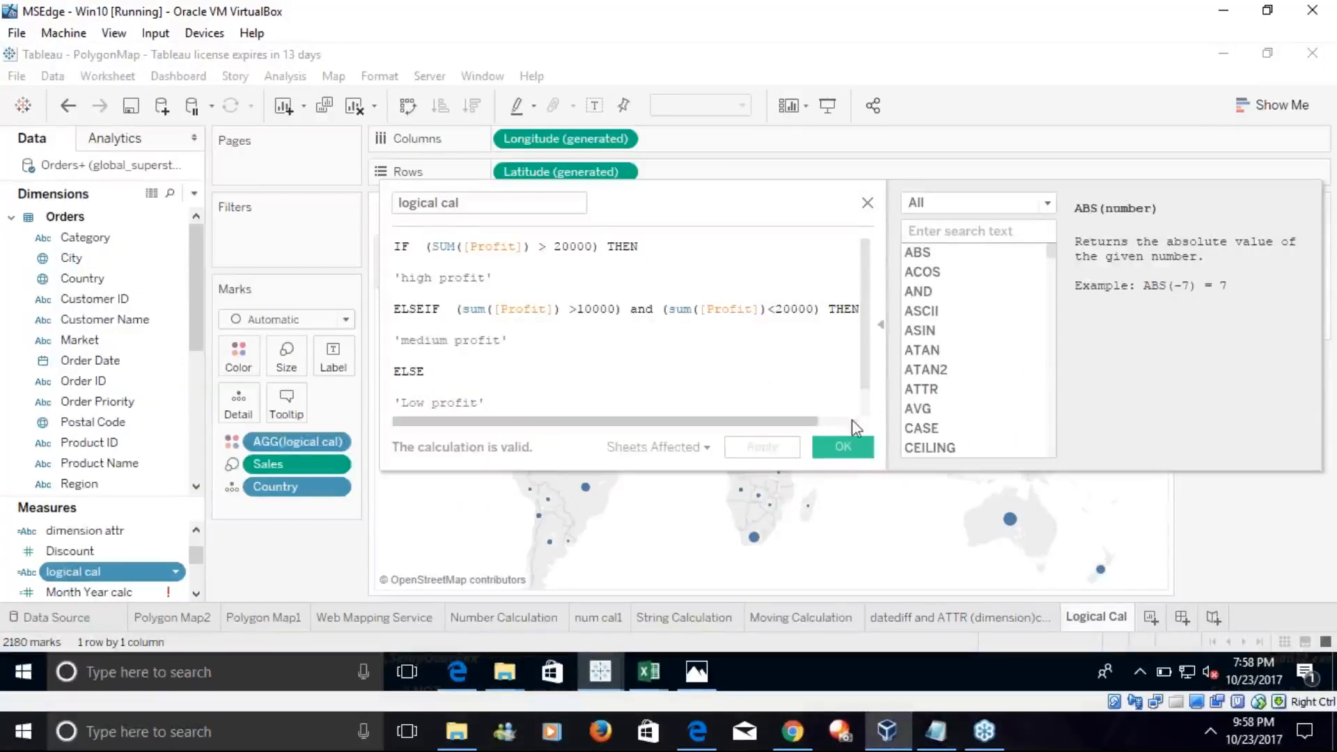
key(Return)
key(Return)
text(END)
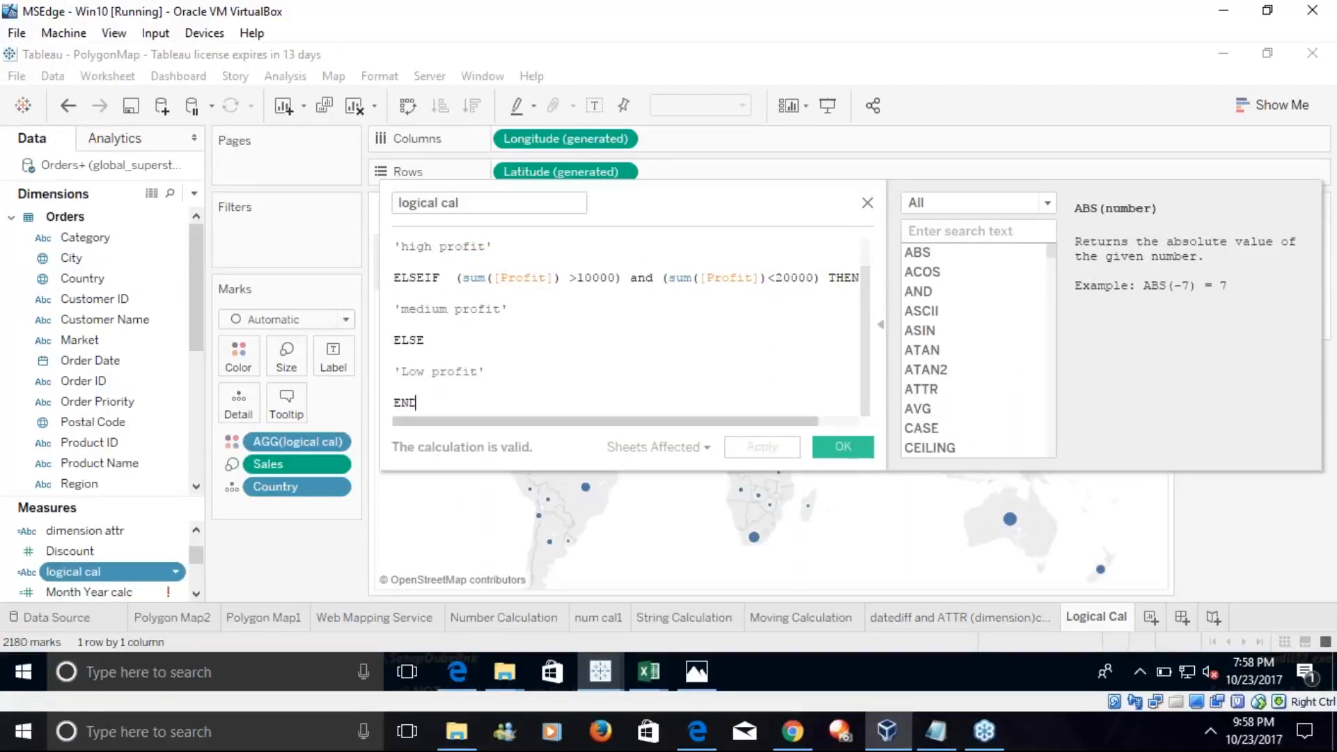
drag(433, 400, 356, 206)
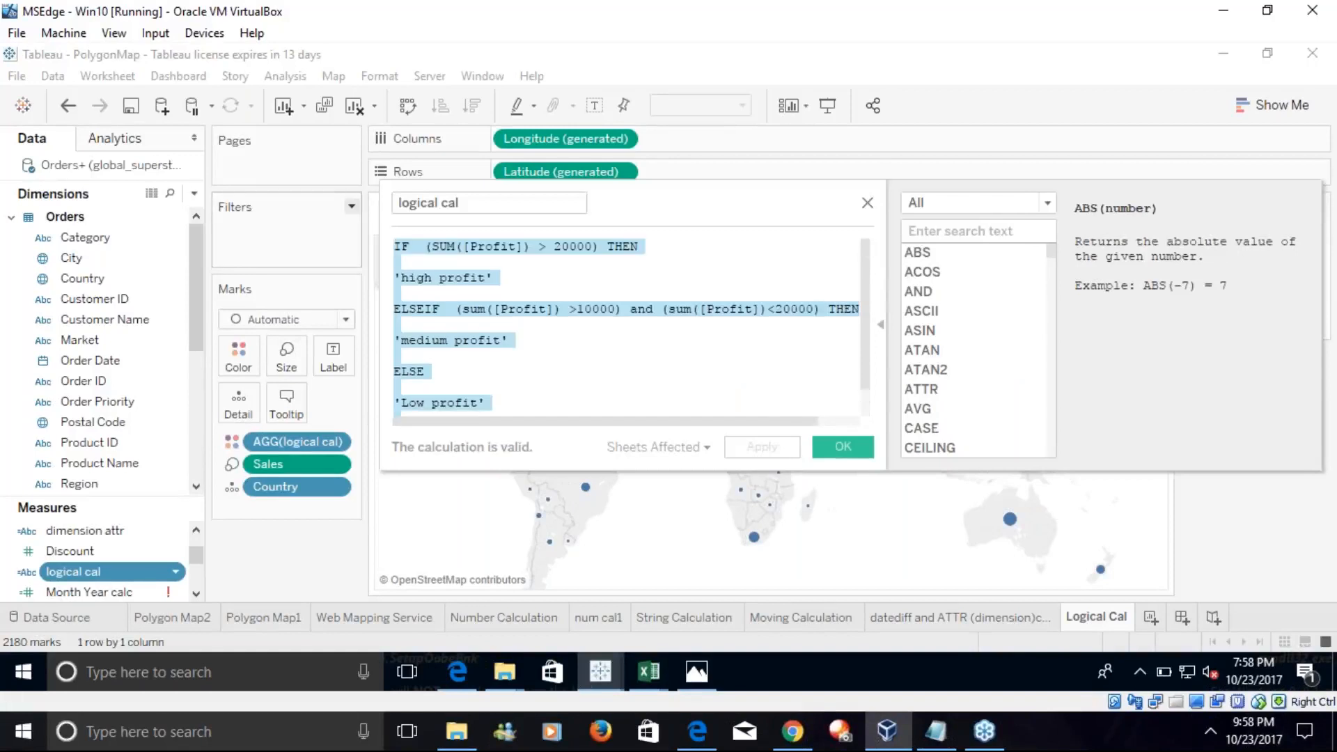
text(IF [Profit] > 20000 THEN  'high profit'  ELSEIF ([Profit] >10000 and [Profit]<20000) THEN  'medium profit'  ELSE  'Low profit')
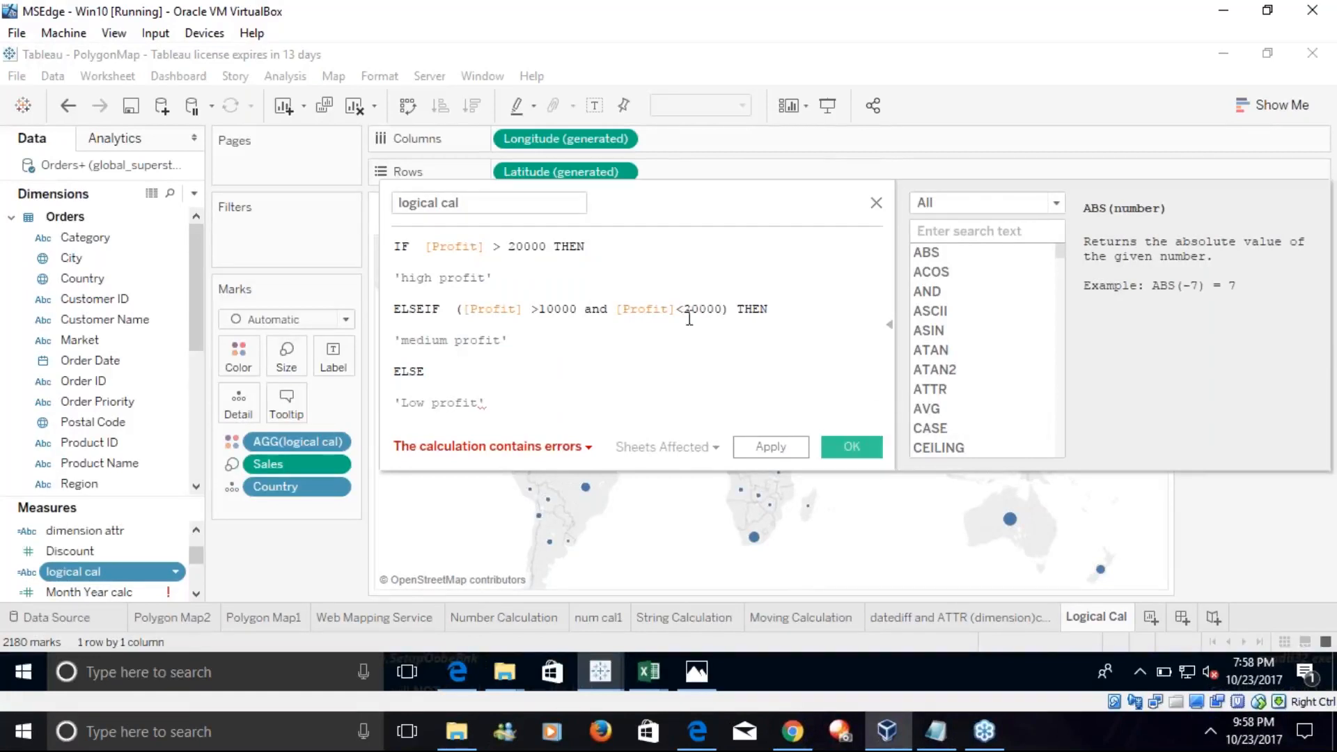
Complete the logical cal formula with END and save it, and remove the old aggregated logical cal field from the map's marks
key(Return)
key(Return)
text(END)
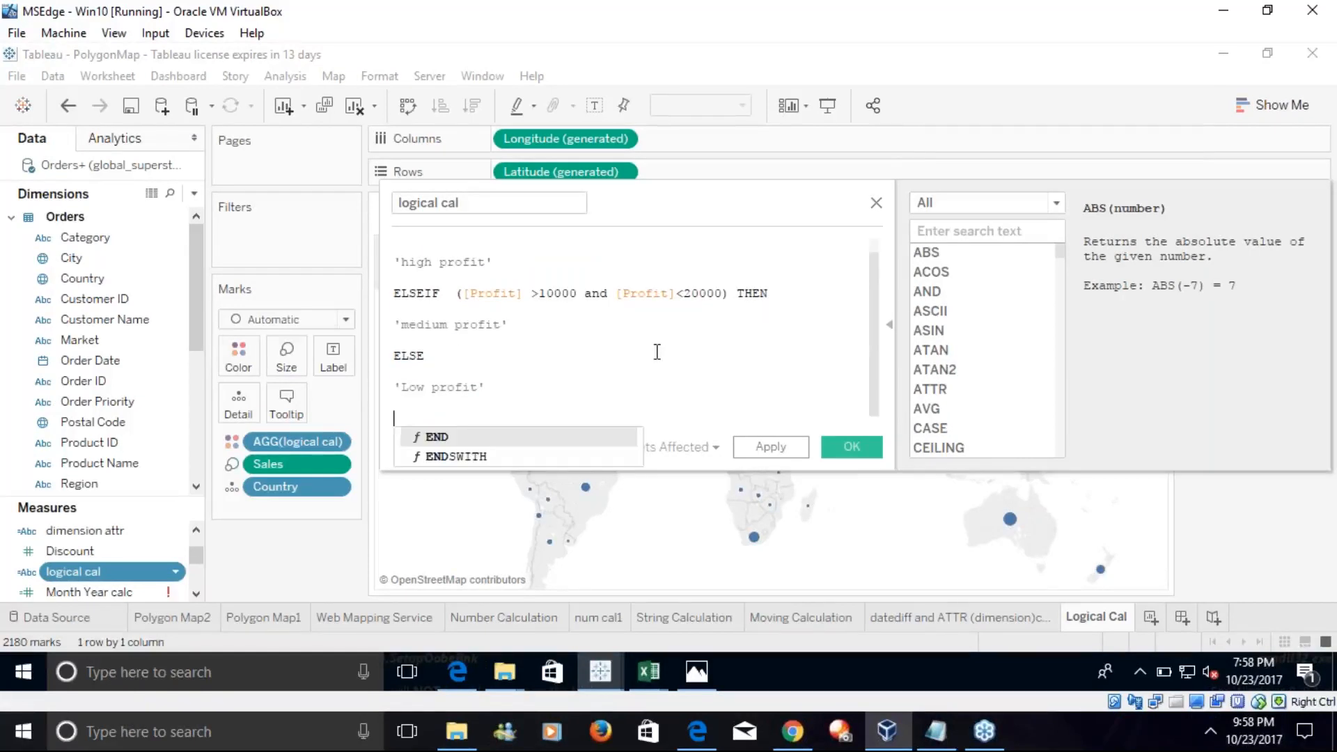
click(533, 437)
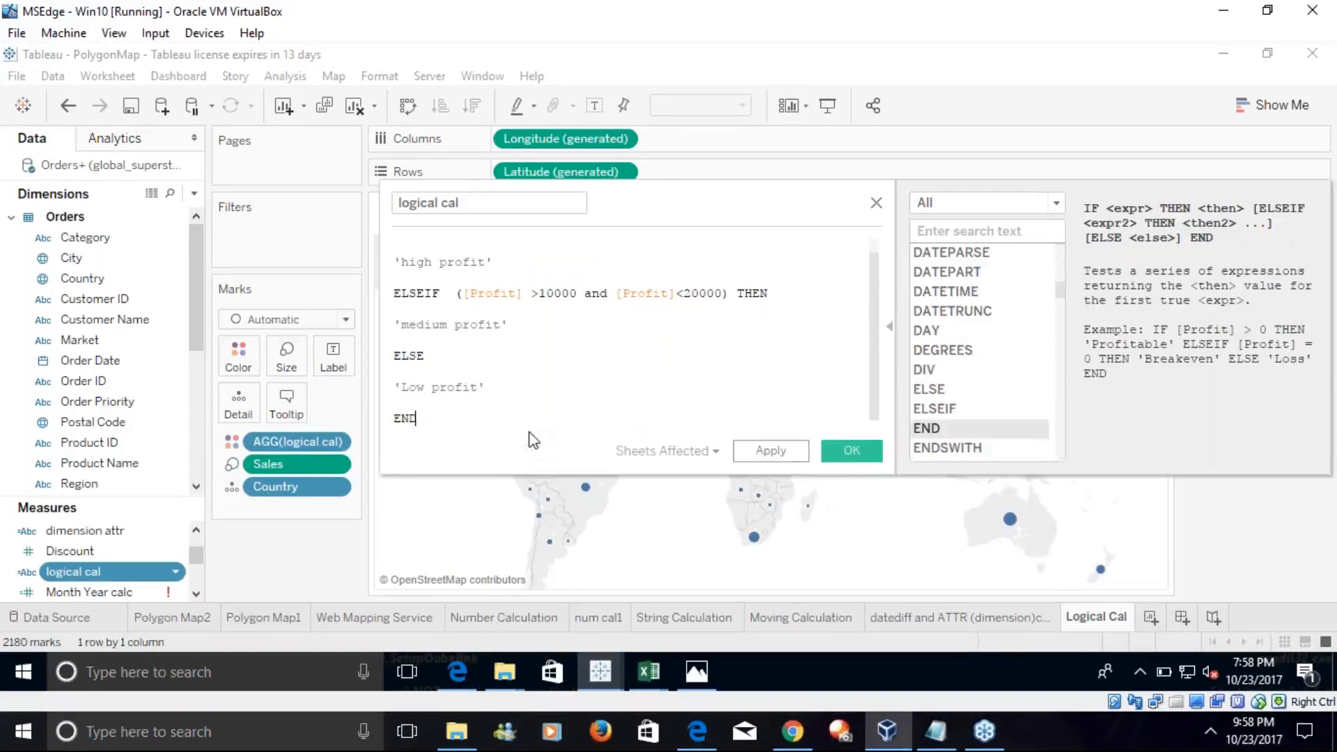
click(846, 449)
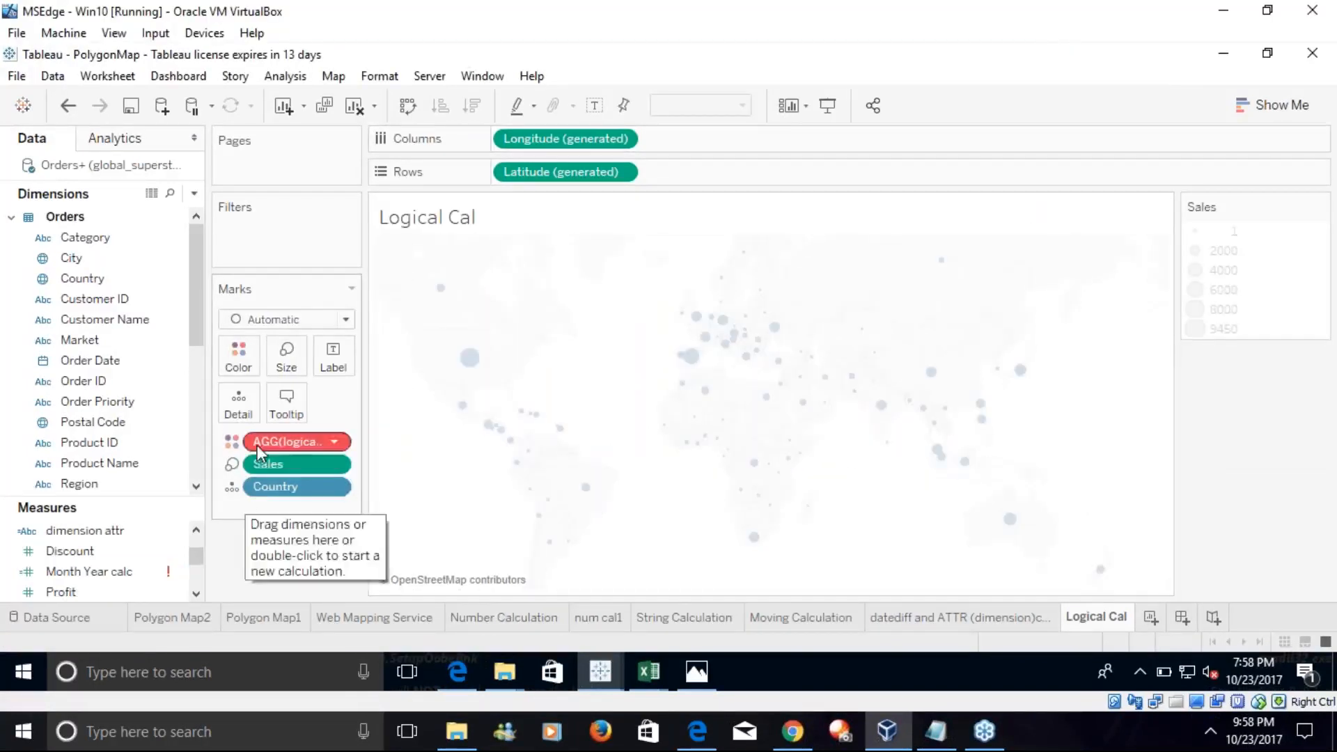
drag(267, 445, 185, 442)
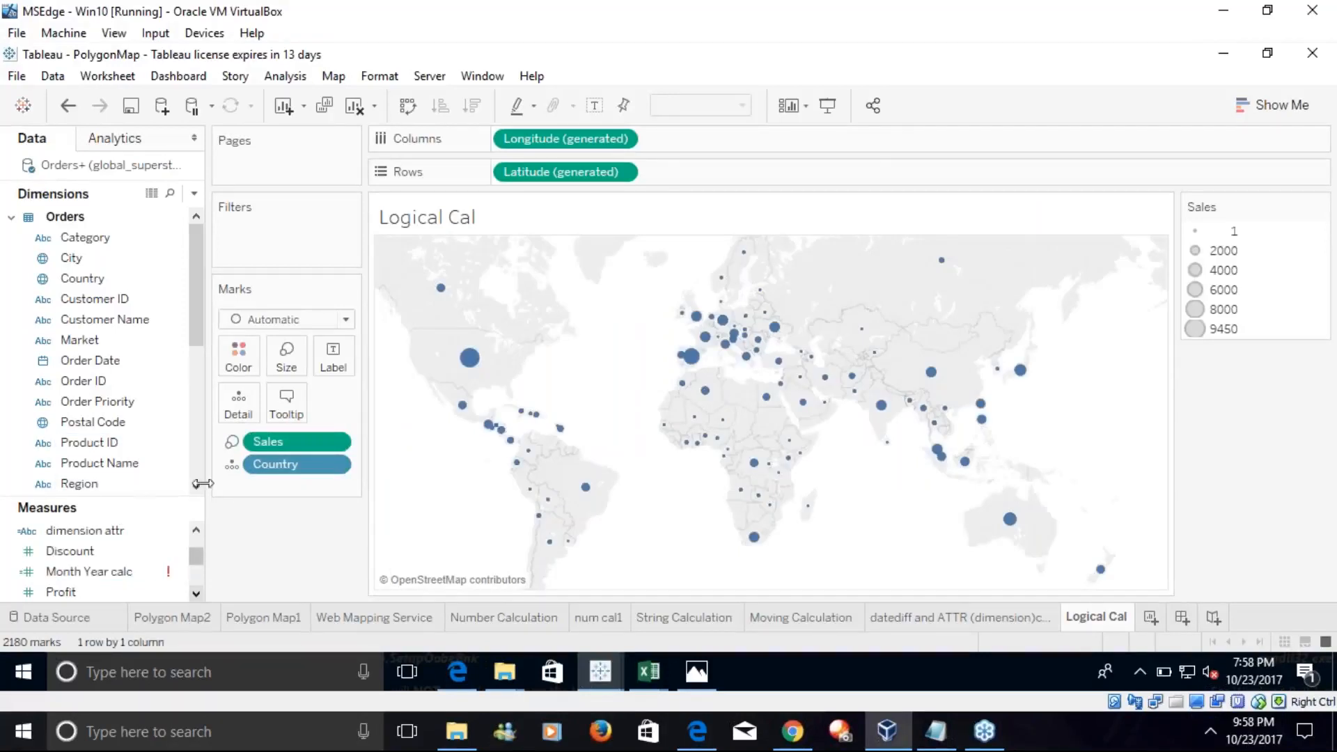
Look through the list of measures for the logical cal field
click(195, 530)
click(195, 530)
click(196, 530)
click(195, 593)
click(196, 592)
click(195, 593)
click(195, 592)
click(195, 592)
click(195, 592)
click(196, 593)
click(196, 592)
click(195, 593)
click(196, 593)
click(195, 593)
click(196, 592)
click(196, 532)
click(196, 533)
click(195, 533)
click(195, 533)
click(196, 533)
click(195, 532)
click(195, 533)
click(195, 532)
click(196, 532)
click(196, 533)
click(195, 532)
click(196, 533)
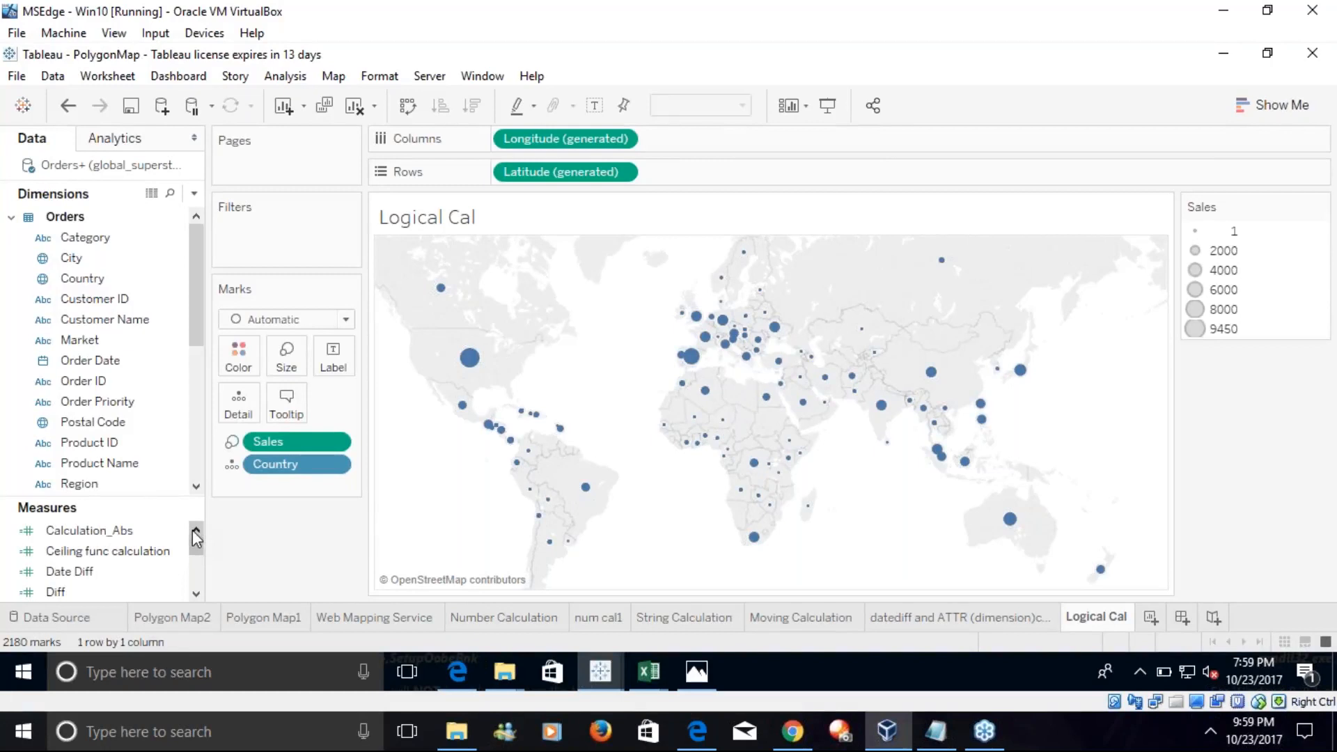
Find the logical cal field among the dimensions and assign it to Color on the Logical Cal map
click(197, 487)
click(198, 488)
click(198, 487)
click(198, 488)
click(198, 488)
click(198, 487)
click(198, 488)
click(198, 488)
click(198, 487)
click(198, 487)
click(198, 488)
click(197, 487)
click(197, 488)
click(197, 488)
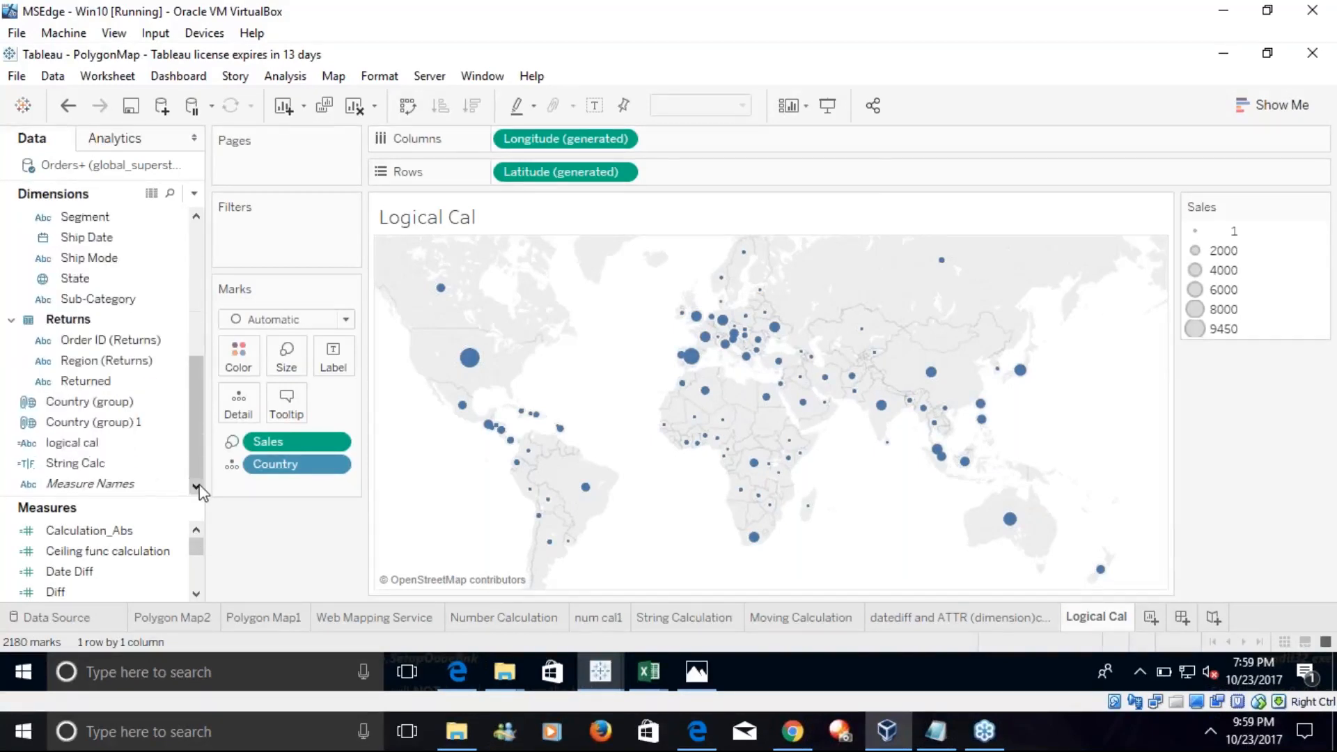
click(85, 442)
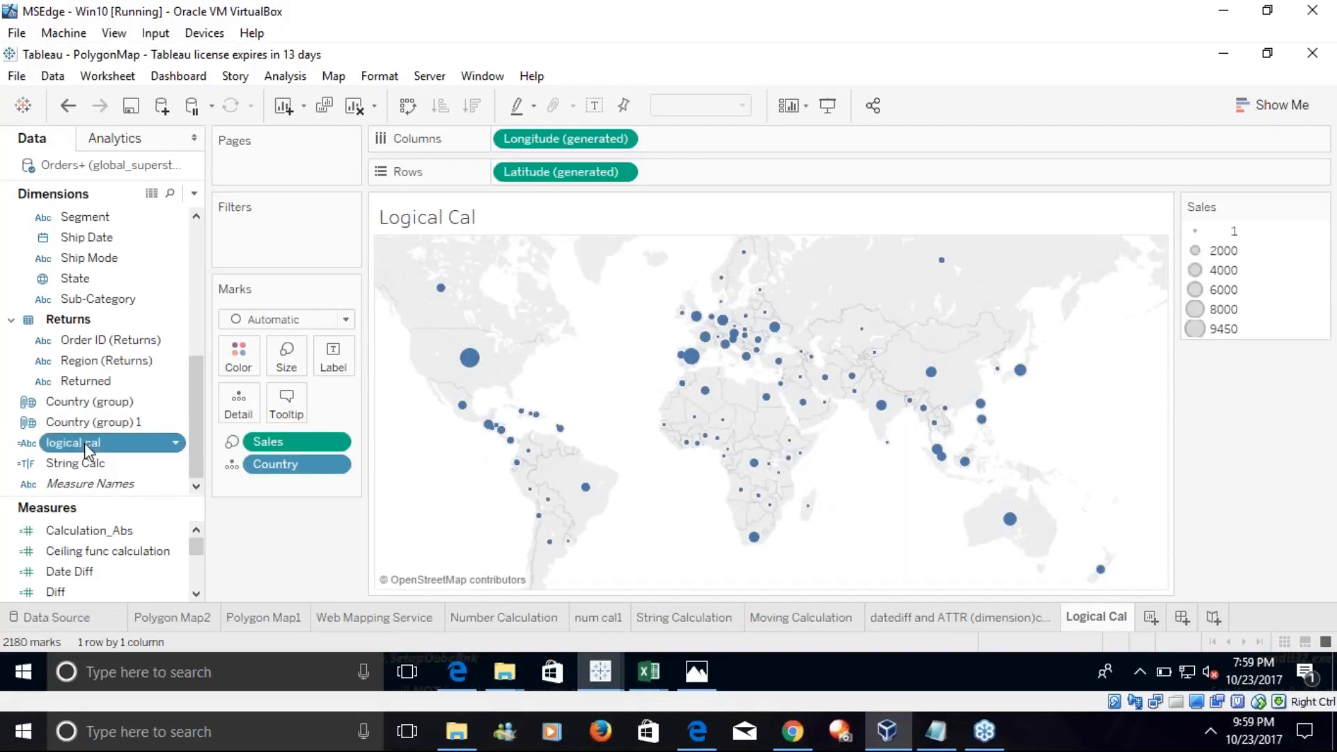
drag(84, 443, 240, 359)
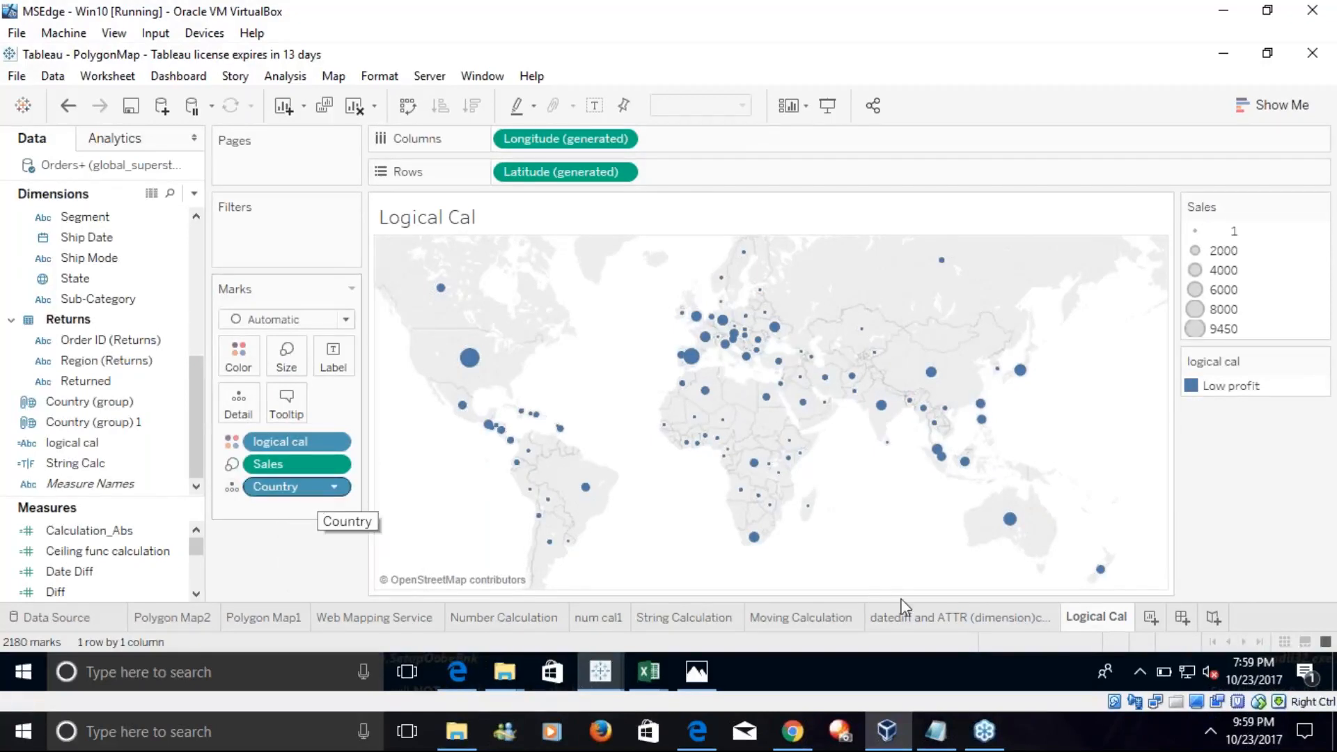
Add a new worksheet and plot the Country dimension on it as a map
click(1153, 617)
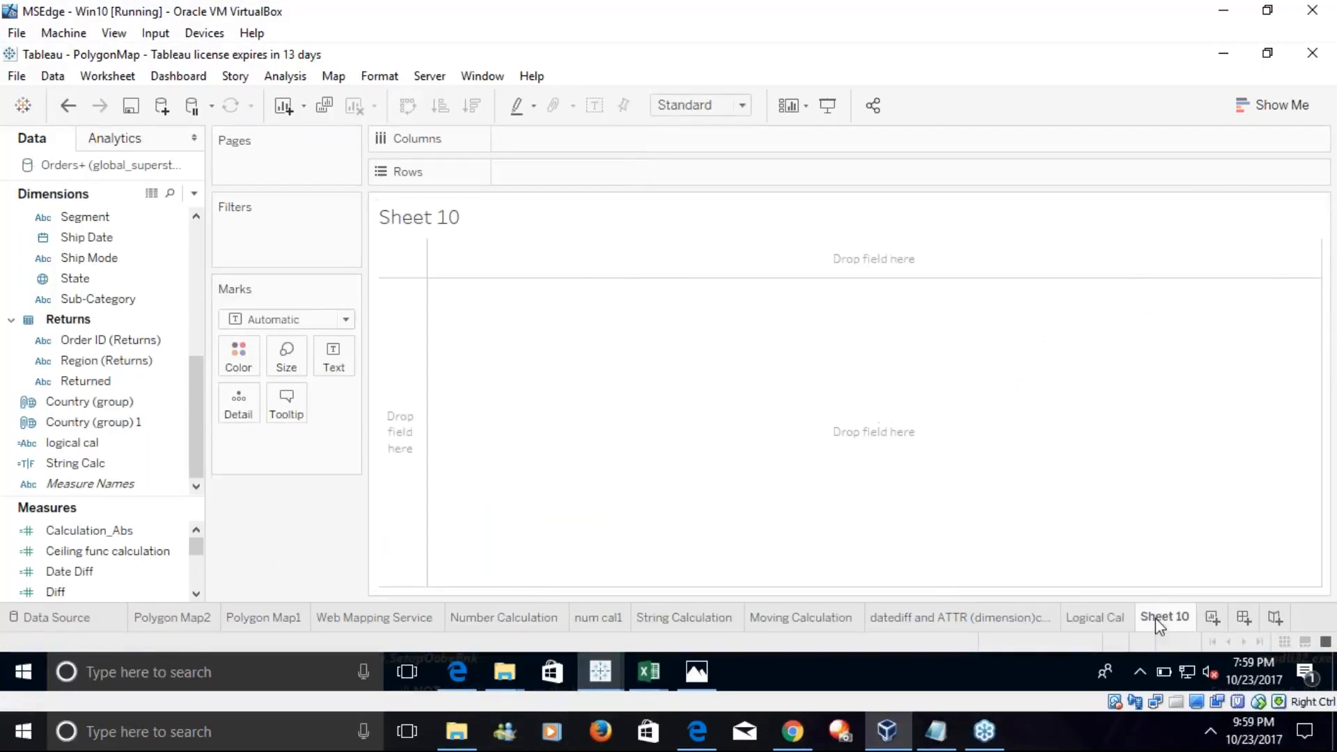
click(196, 217)
click(195, 217)
click(195, 216)
click(195, 217)
click(196, 217)
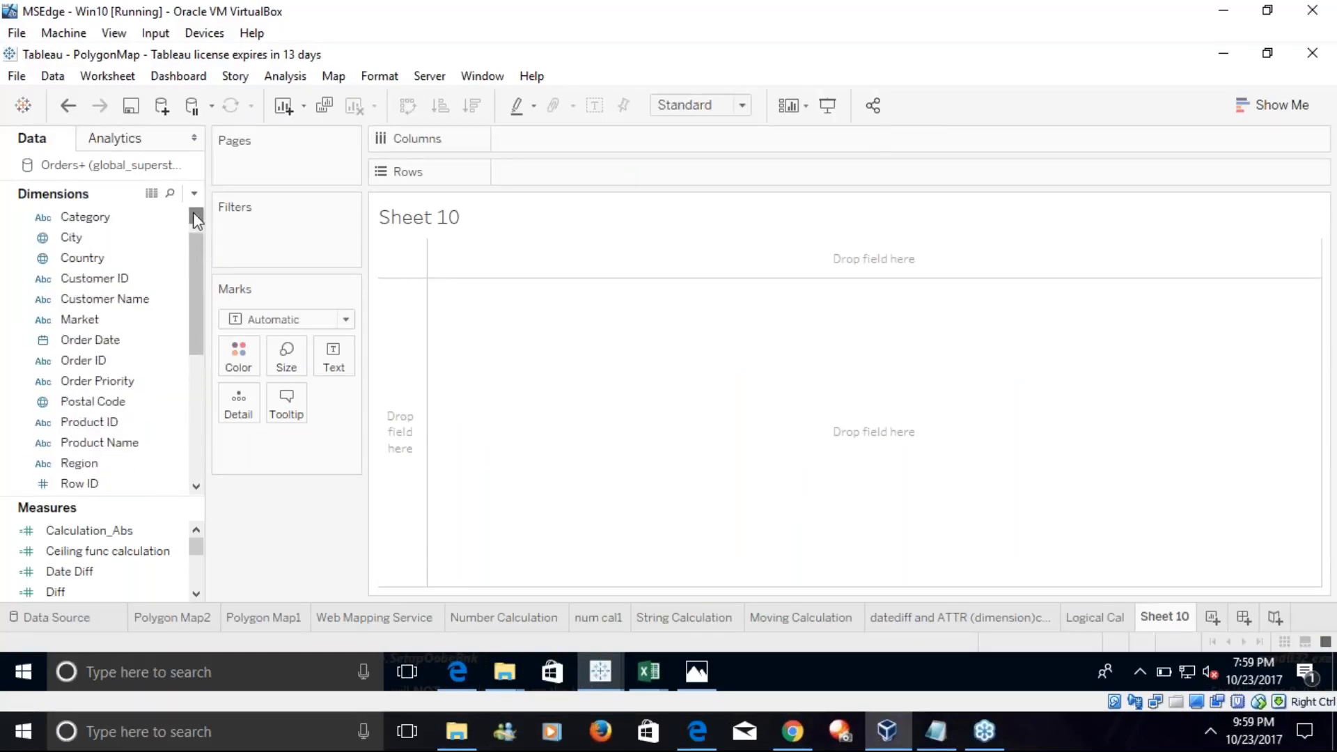
click(195, 216)
click(101, 280)
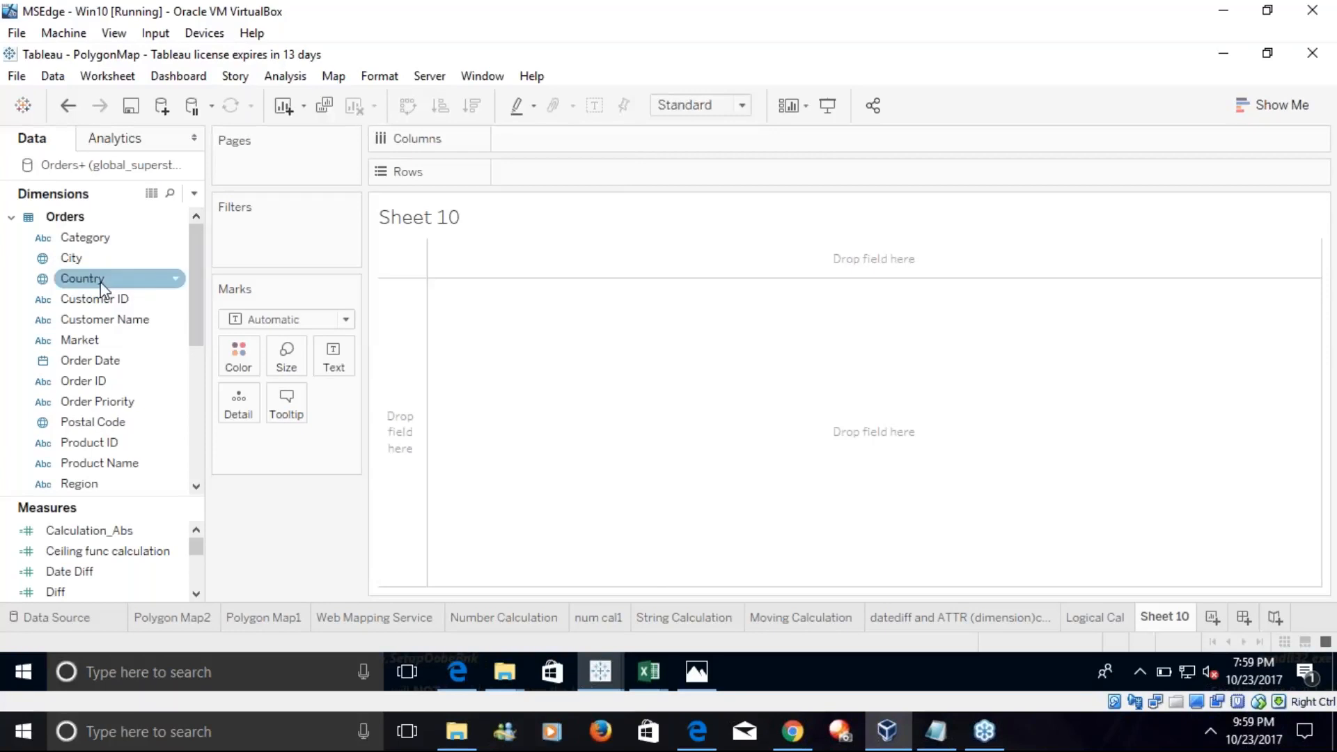
double_click(101, 280)
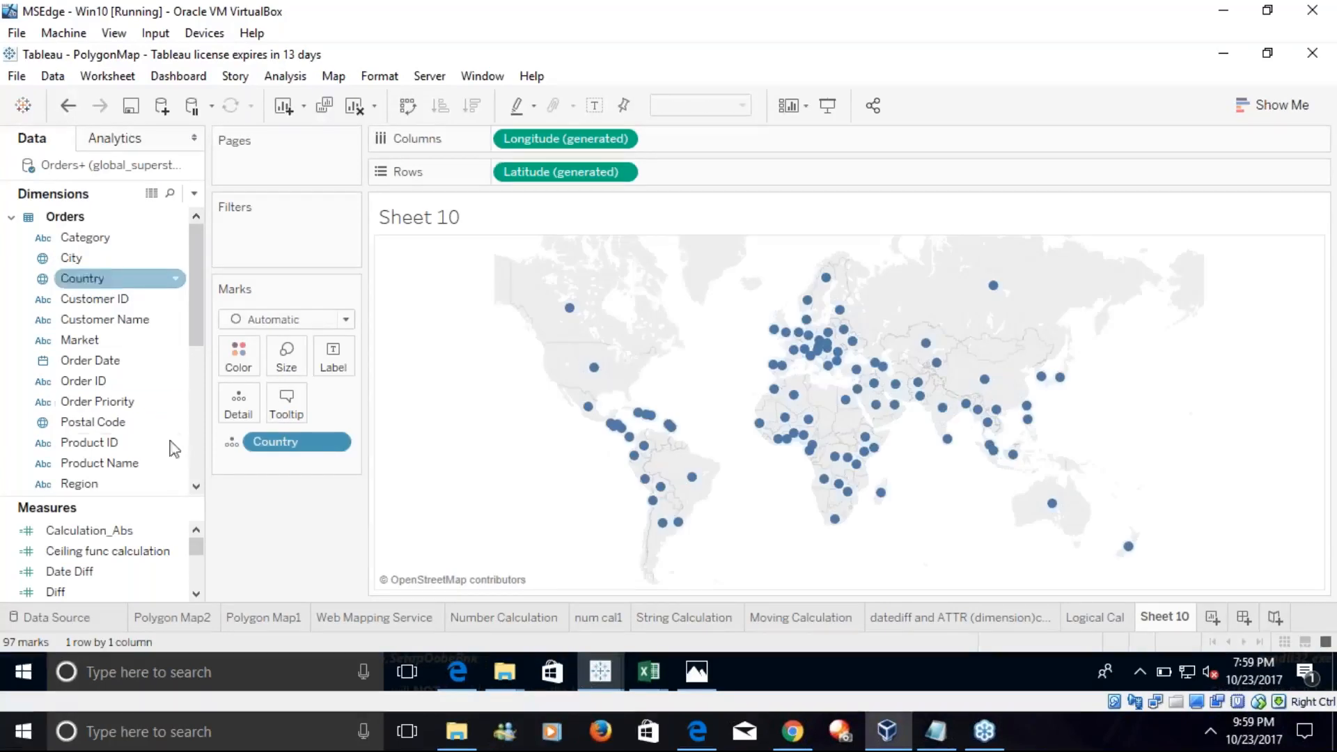
Size the country marks on the new map by the Sales measure, leaving the label settings untouched
click(195, 593)
click(196, 593)
click(196, 593)
click(196, 593)
click(195, 593)
click(196, 593)
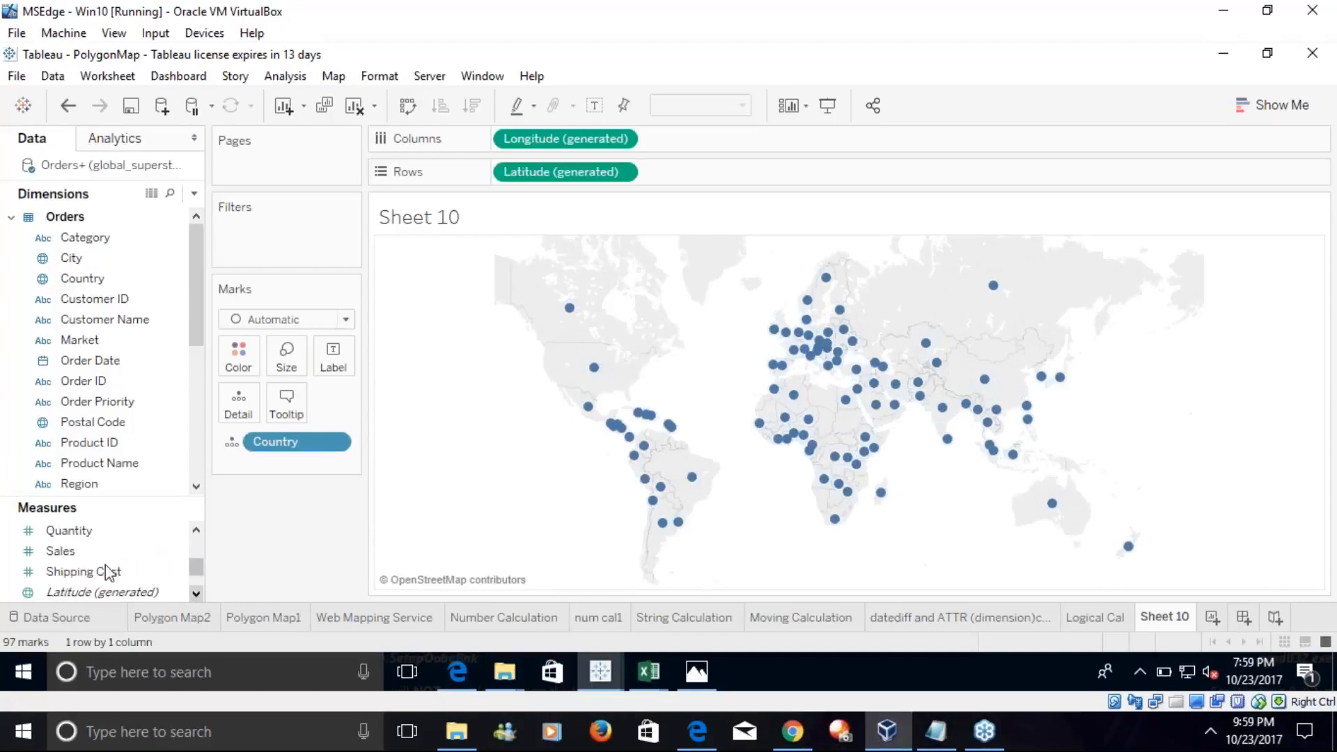
drag(102, 549, 305, 356)
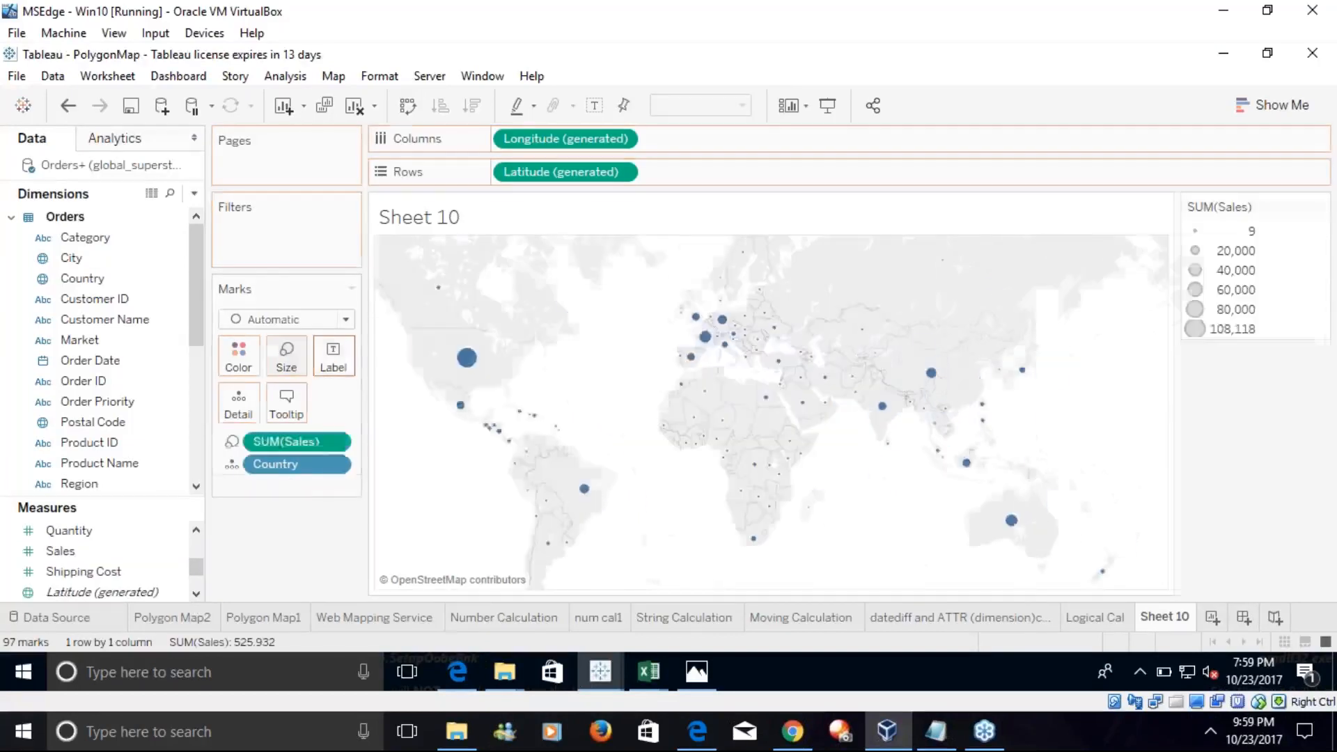
click(332, 355)
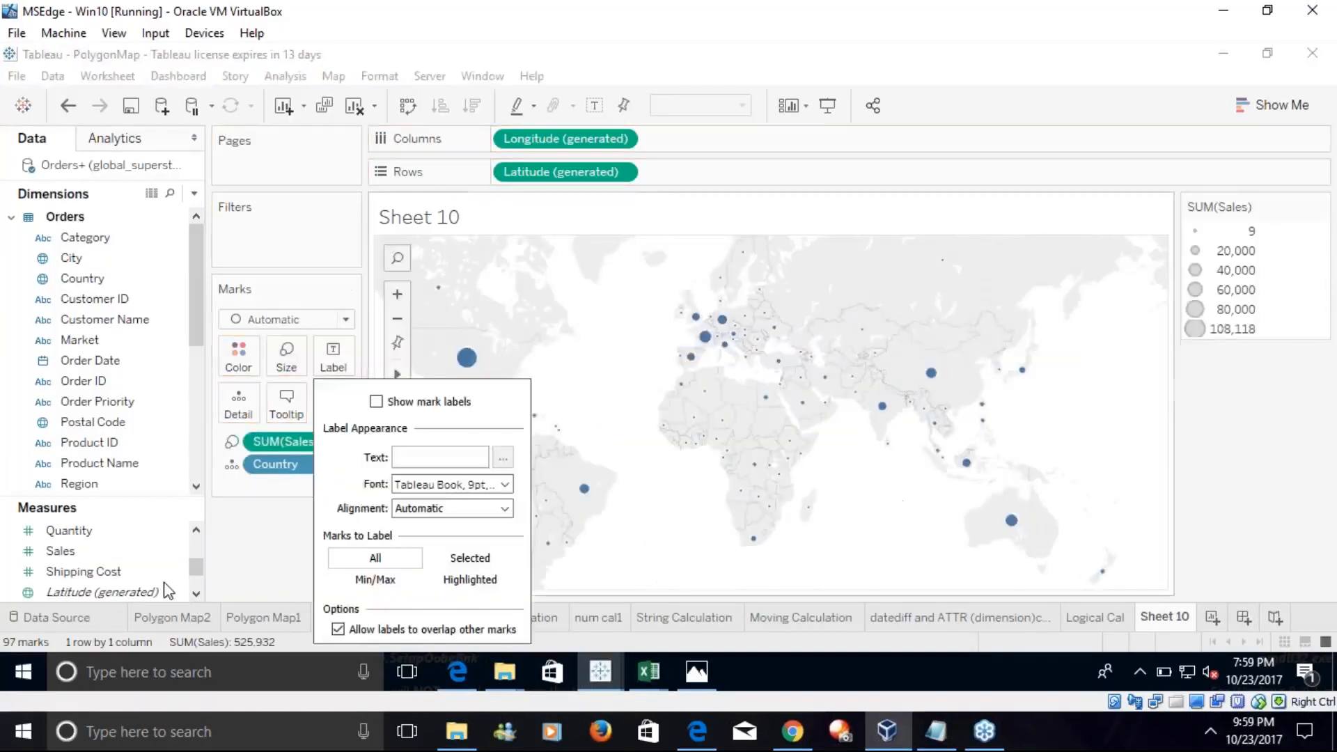
click(262, 576)
Color the new map's country marks by the logical cal dimension
click(196, 486)
click(196, 486)
click(196, 486)
click(196, 486)
click(195, 486)
click(196, 486)
click(196, 486)
click(196, 486)
click(196, 486)
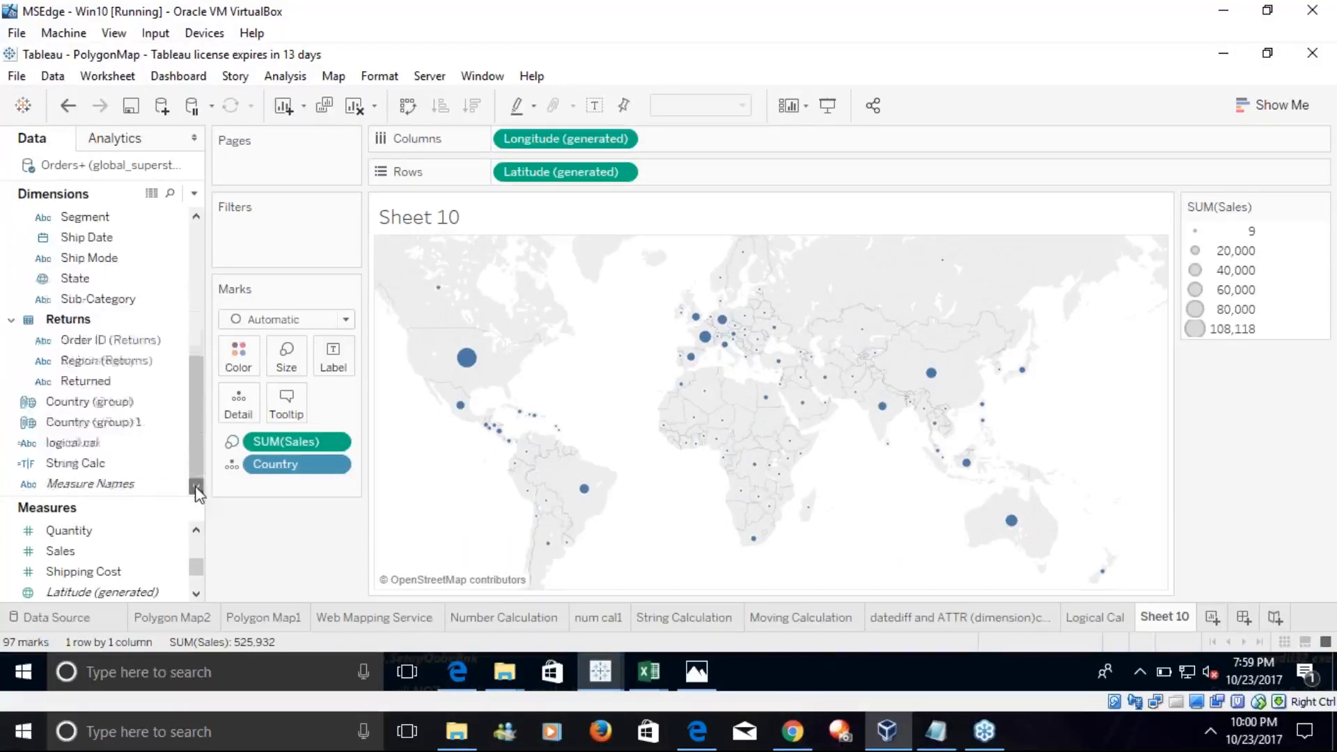
click(90, 443)
drag(90, 443, 238, 355)
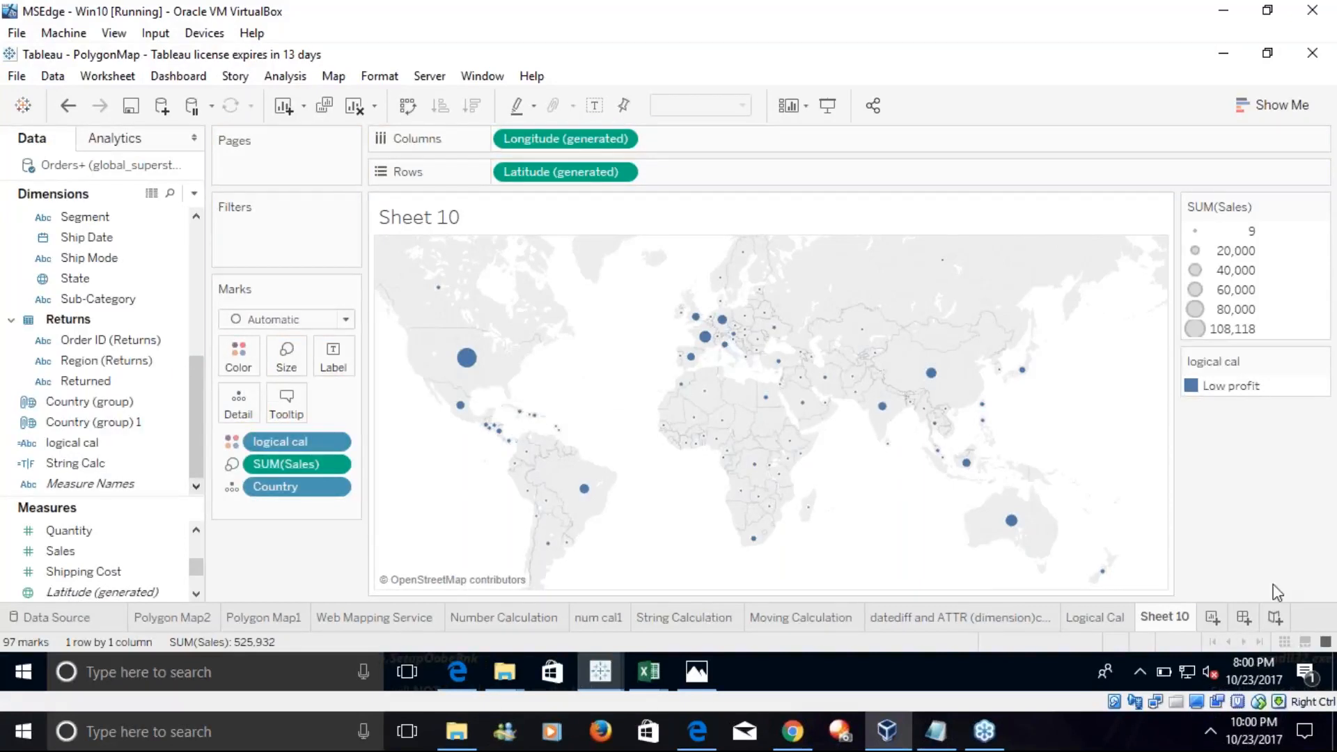
Check the color legend on the datediff and ATTR (dimension) calculation sheet and return to the Logical Cal sheet
click(928, 621)
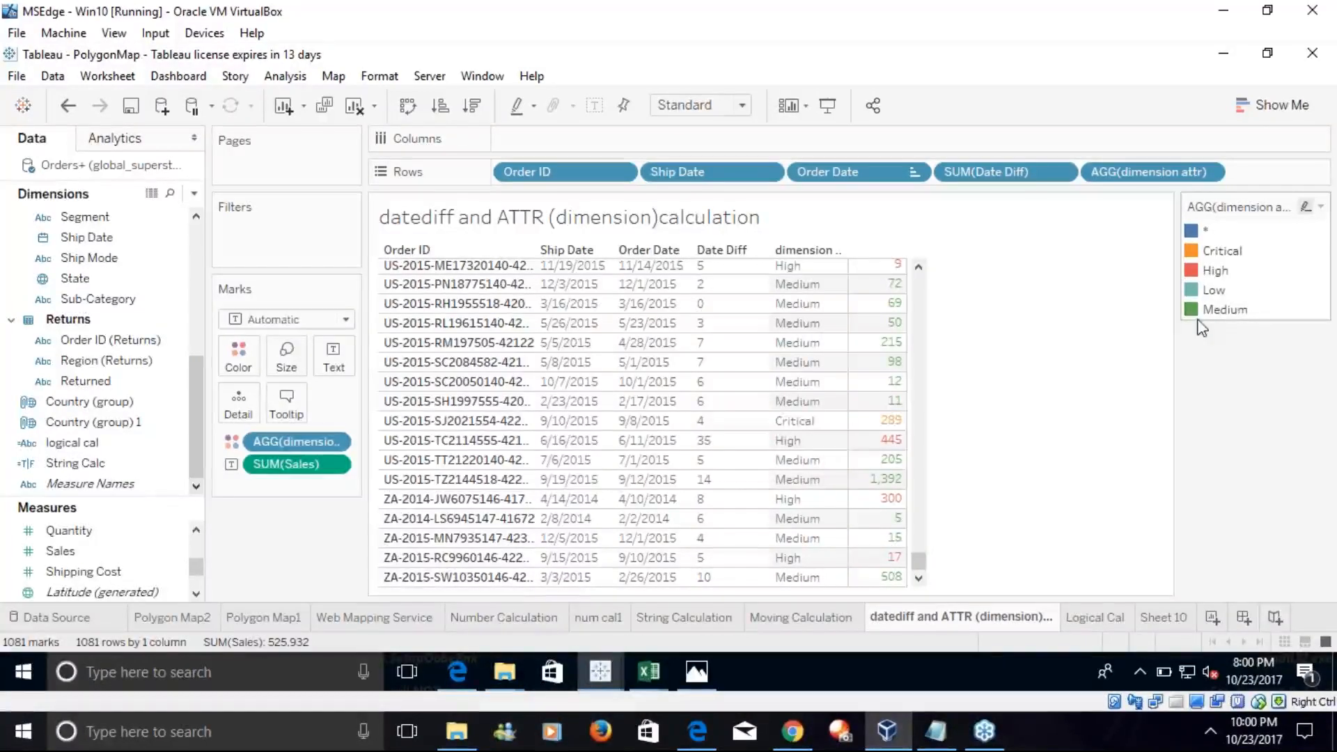
click(1096, 617)
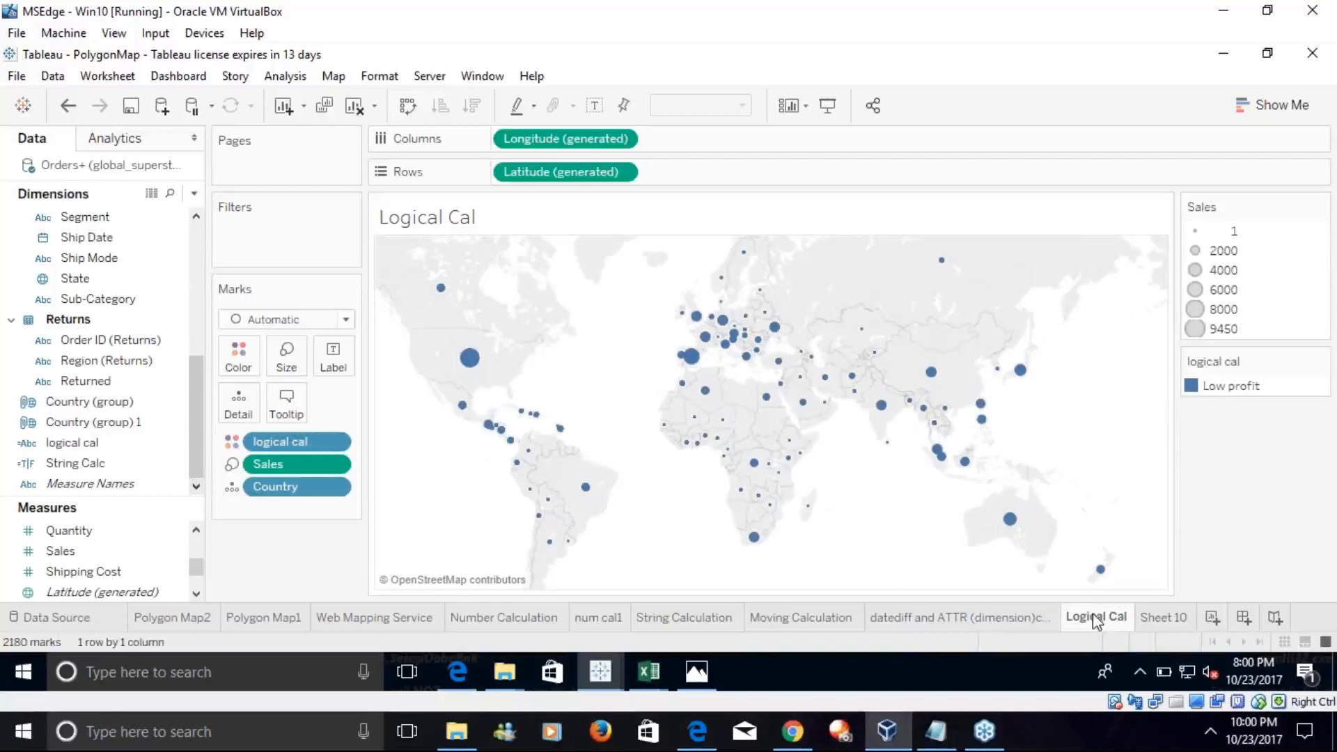
Remove the Returns table from the Orders+ data source and go back to the Logical Cal sheet
click(65, 622)
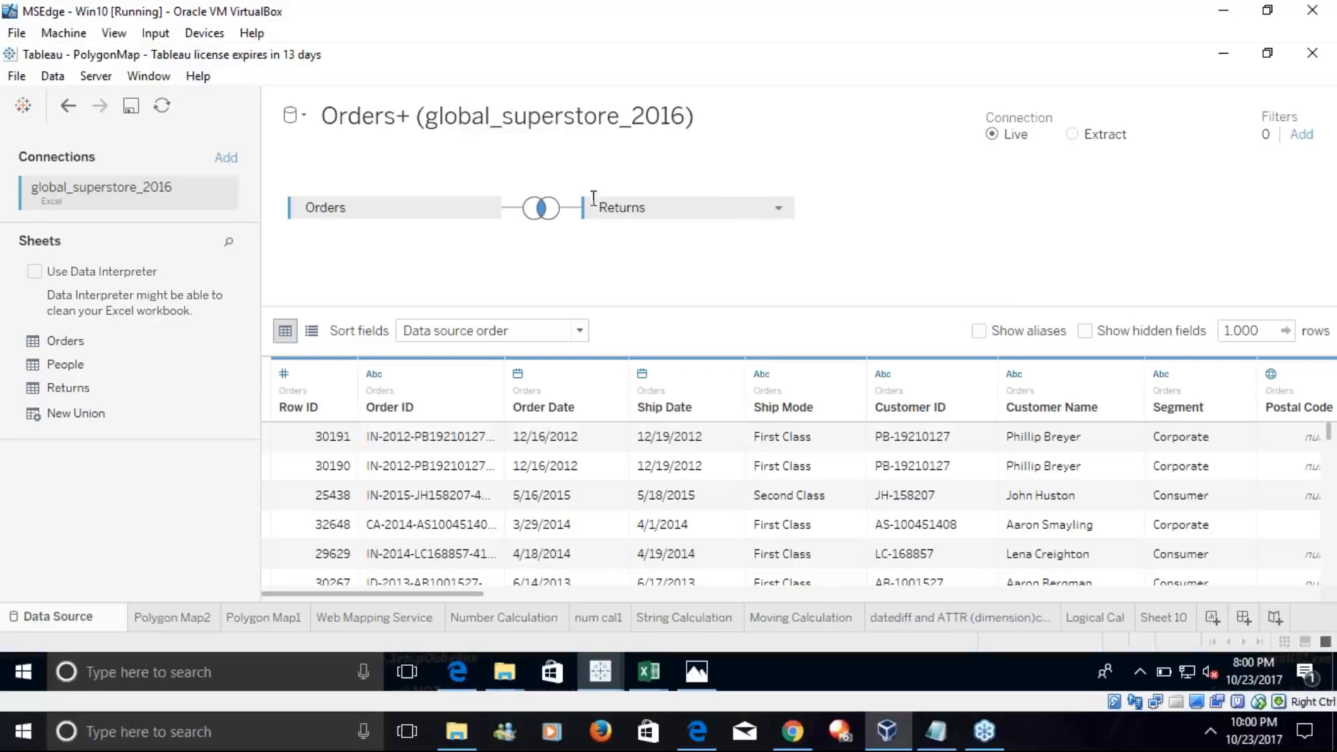
click(779, 208)
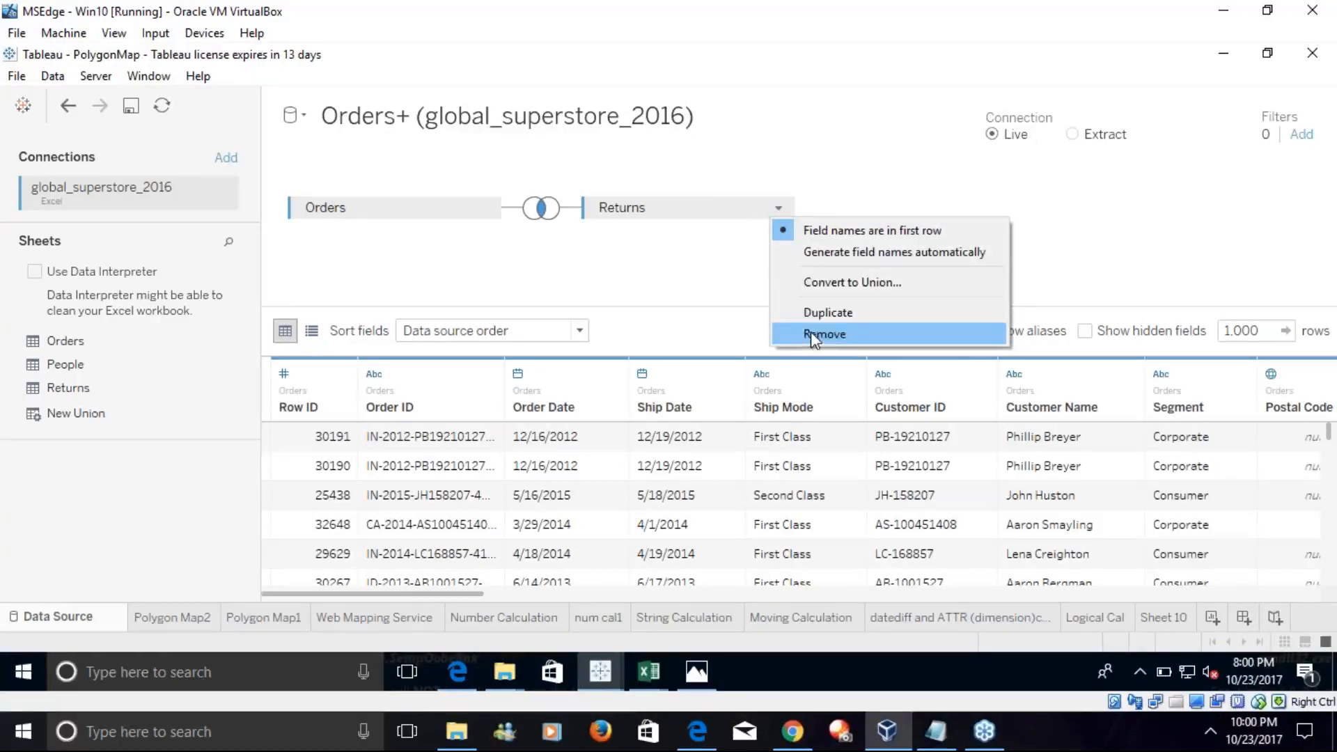
click(810, 333)
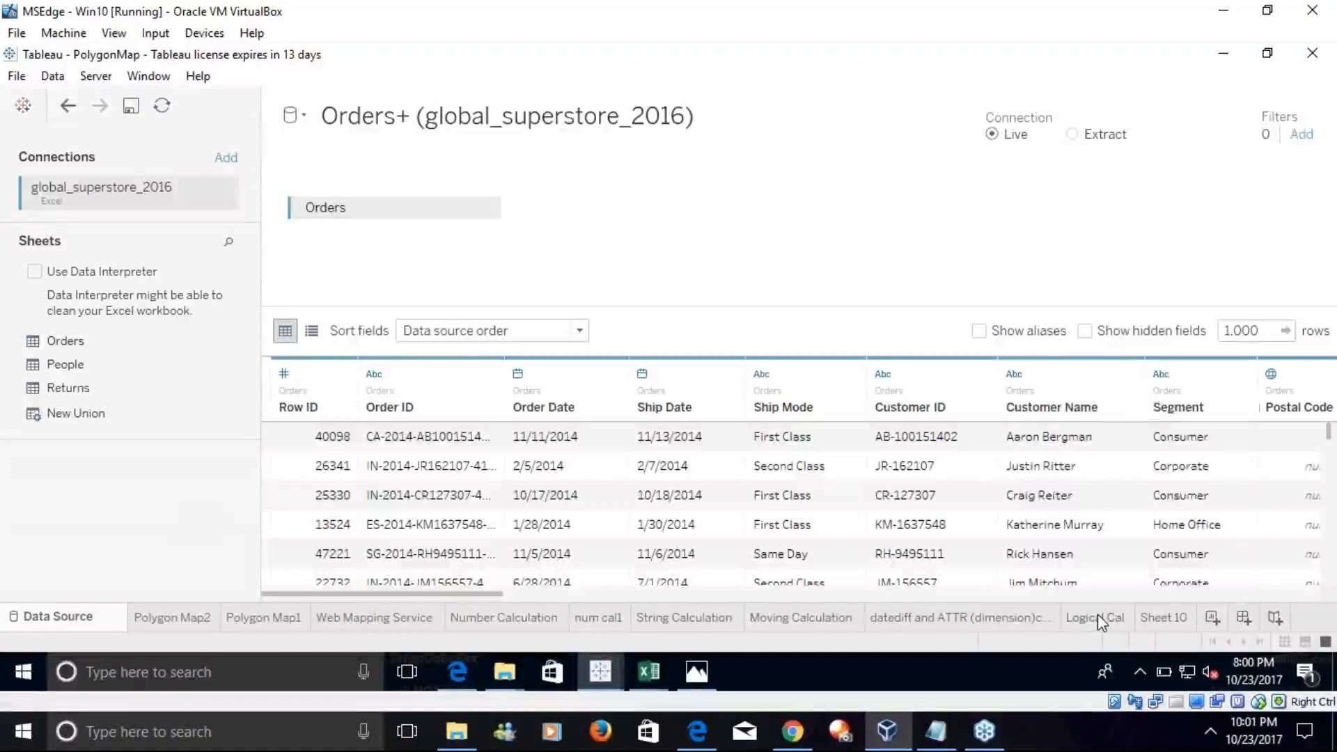
mouse_move(1097, 614)
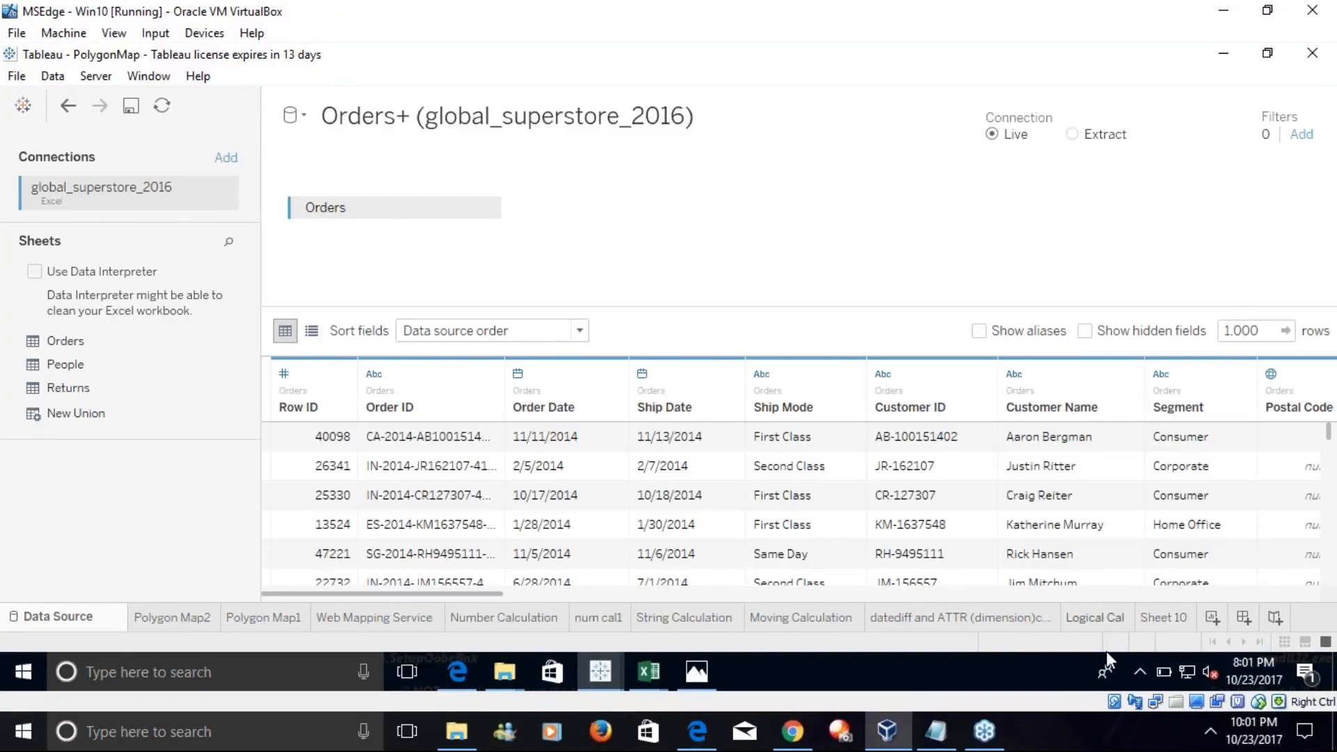
click(1083, 617)
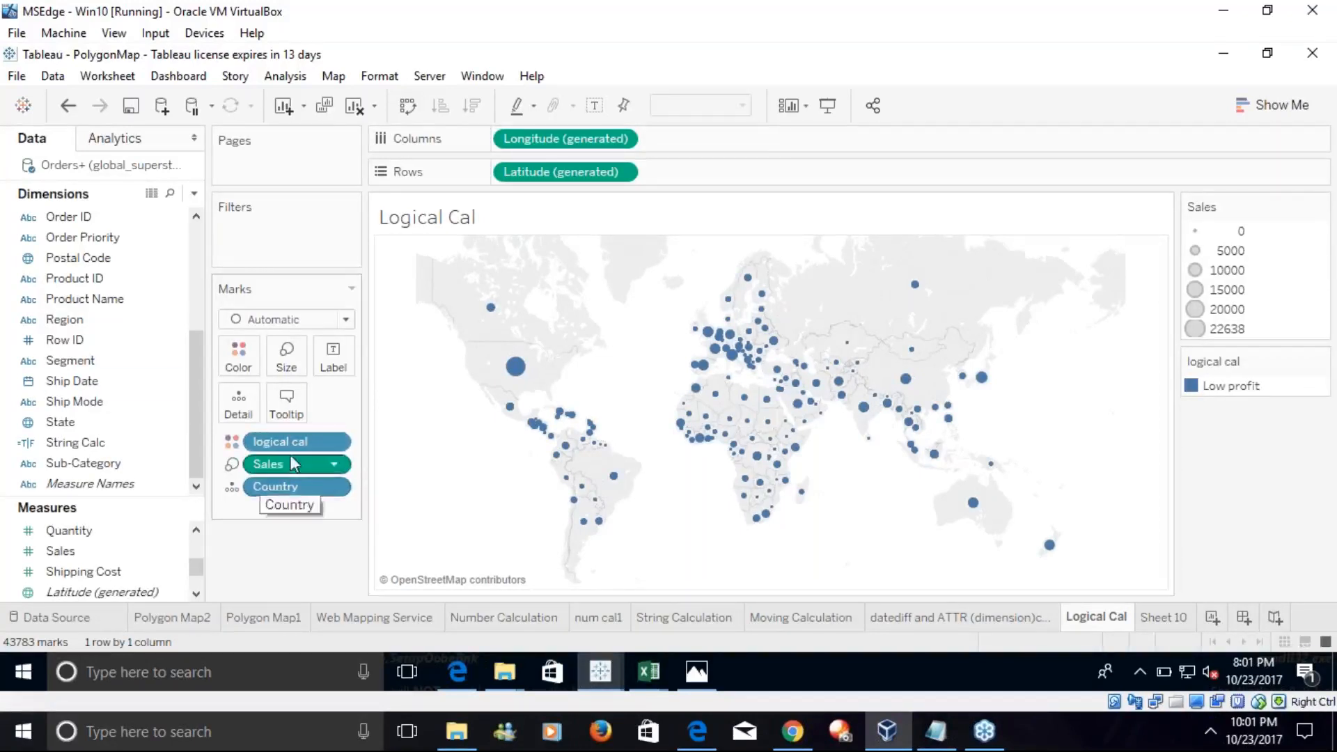
Remove logical cal from the color marks of the Logical Cal map
drag(277, 441, 109, 463)
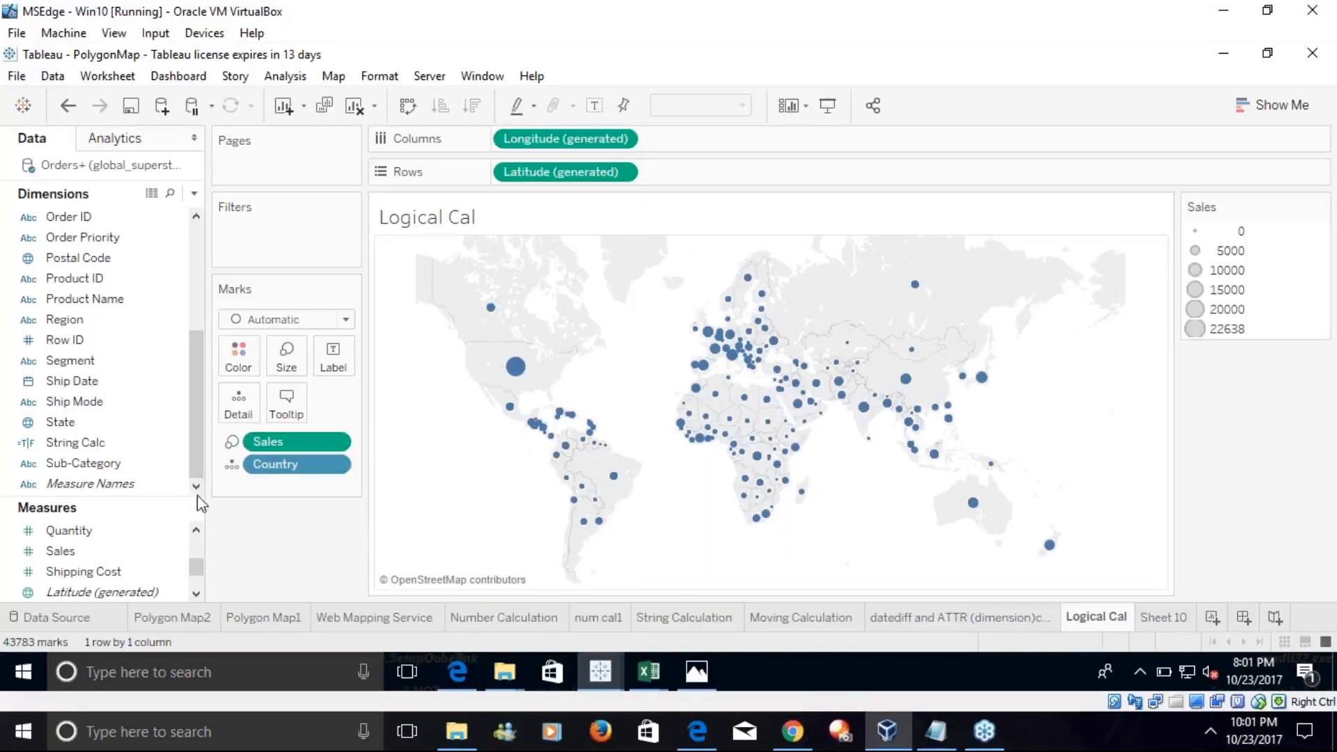
Color the country marks by the logical cal dimension again and undo that change
drag(198, 428, 197, 363)
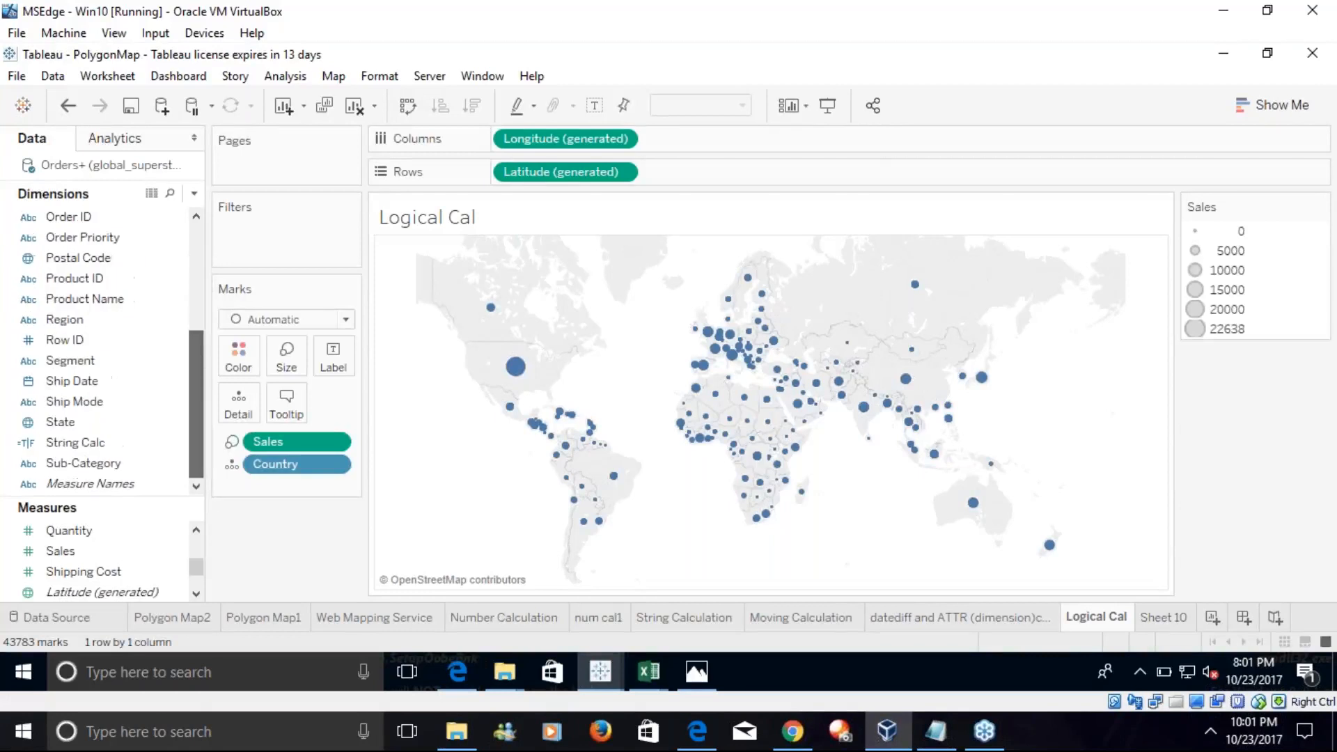
click(197, 593)
click(197, 593)
click(197, 593)
click(196, 532)
click(196, 532)
click(195, 532)
click(195, 531)
click(196, 531)
click(195, 531)
click(195, 531)
click(196, 531)
click(196, 531)
click(196, 531)
click(196, 532)
click(196, 532)
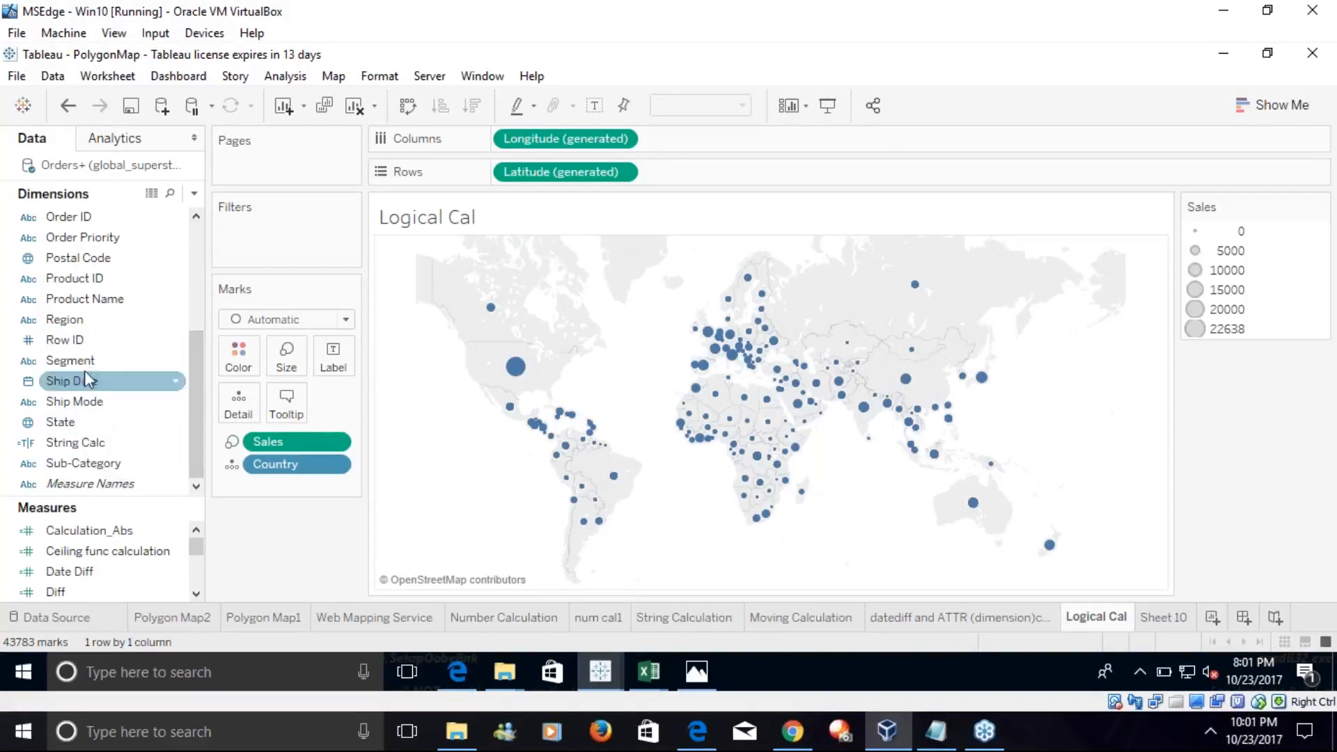
click(196, 216)
click(196, 217)
click(195, 217)
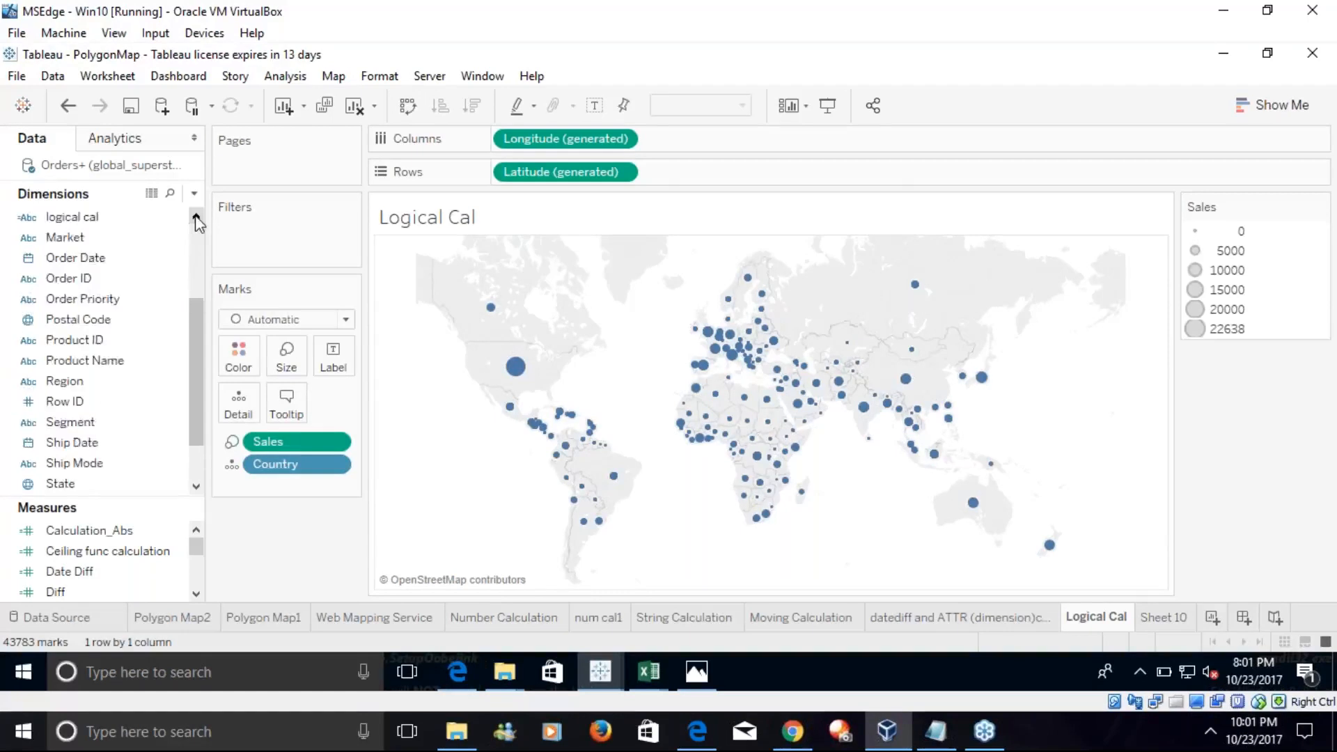
click(196, 216)
click(196, 216)
drag(90, 259, 238, 357)
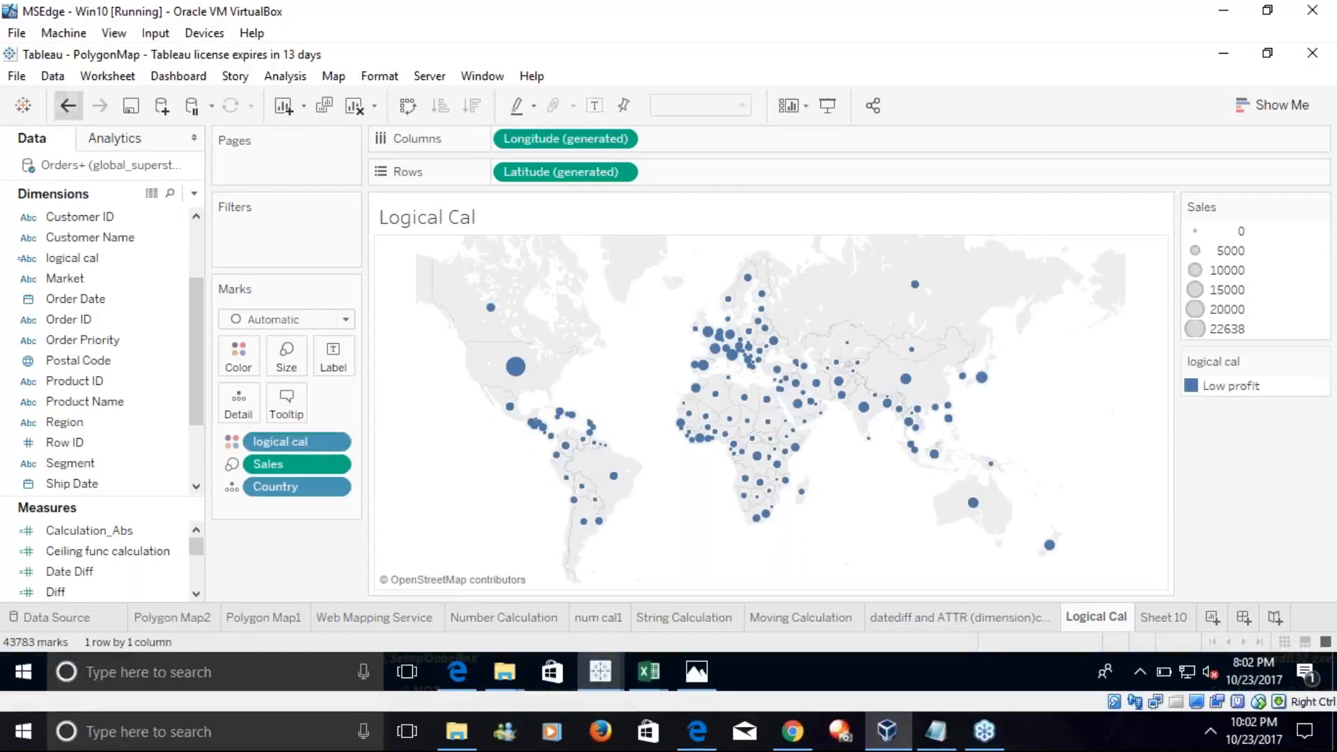
key(ctrl+z)
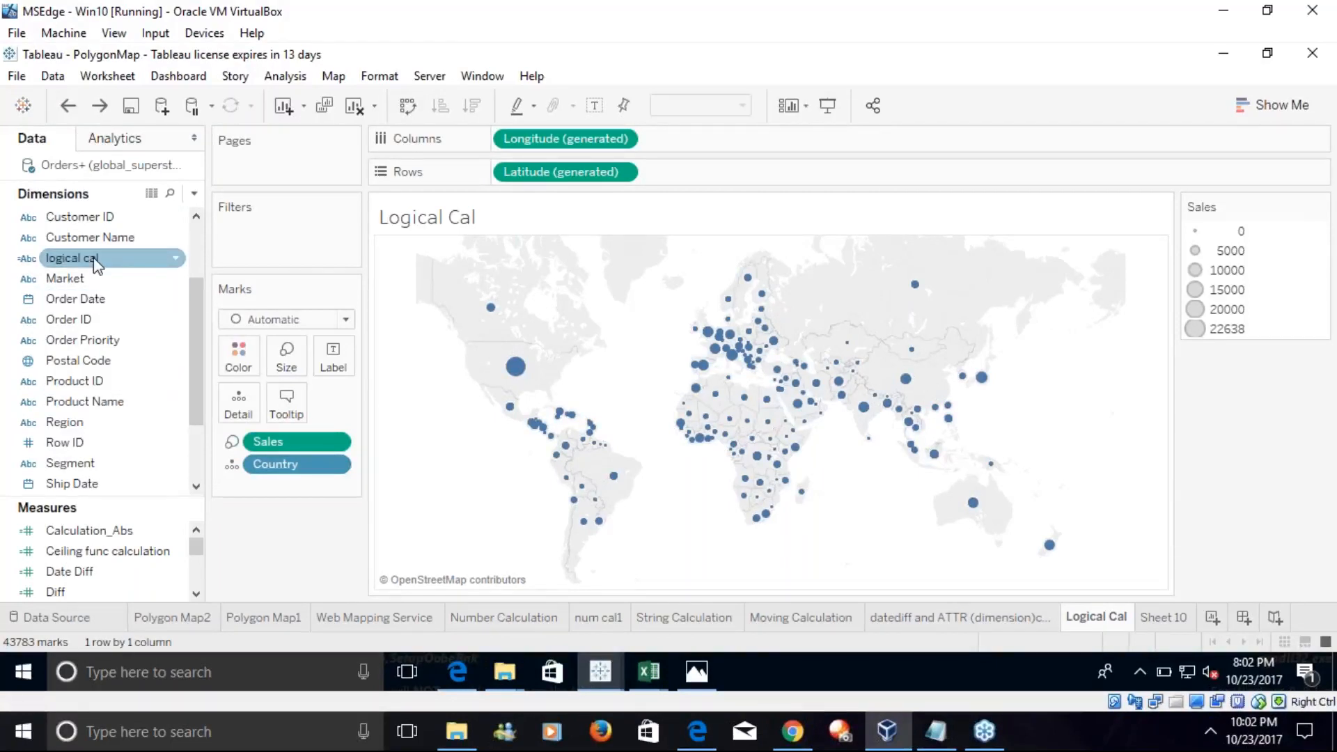
Check the values offered in the filter settings of logical cal and cancel without filtering
drag(93, 258, 274, 232)
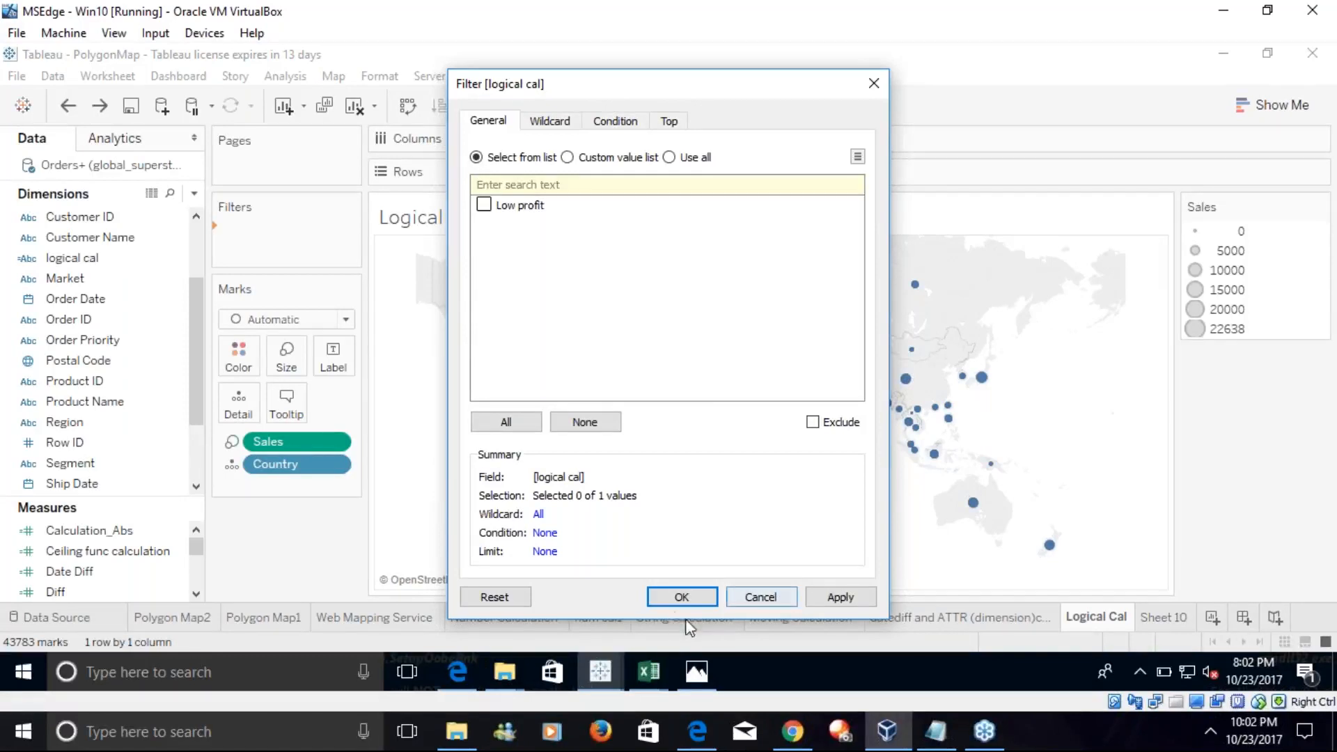
click(762, 597)
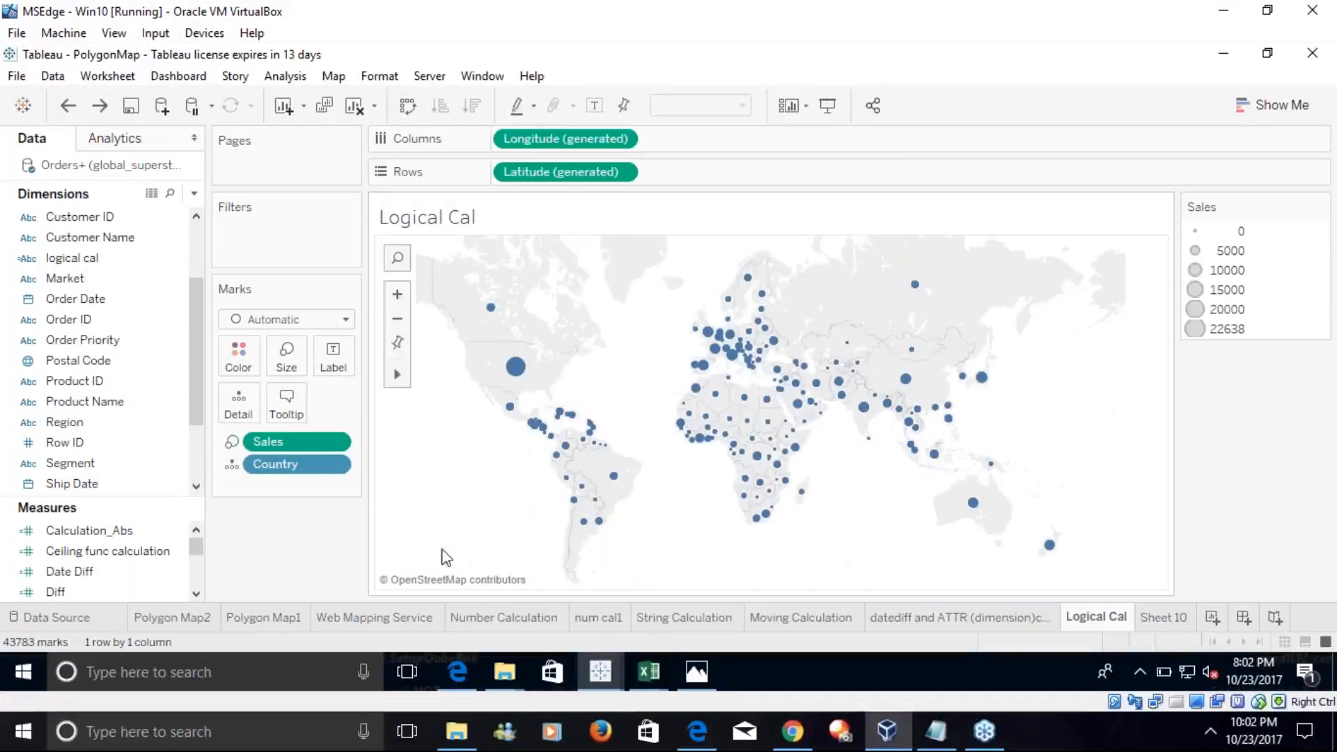
Label the country marks on the map with the Profit measure
click(196, 594)
click(197, 593)
click(196, 593)
click(197, 593)
click(196, 593)
click(197, 594)
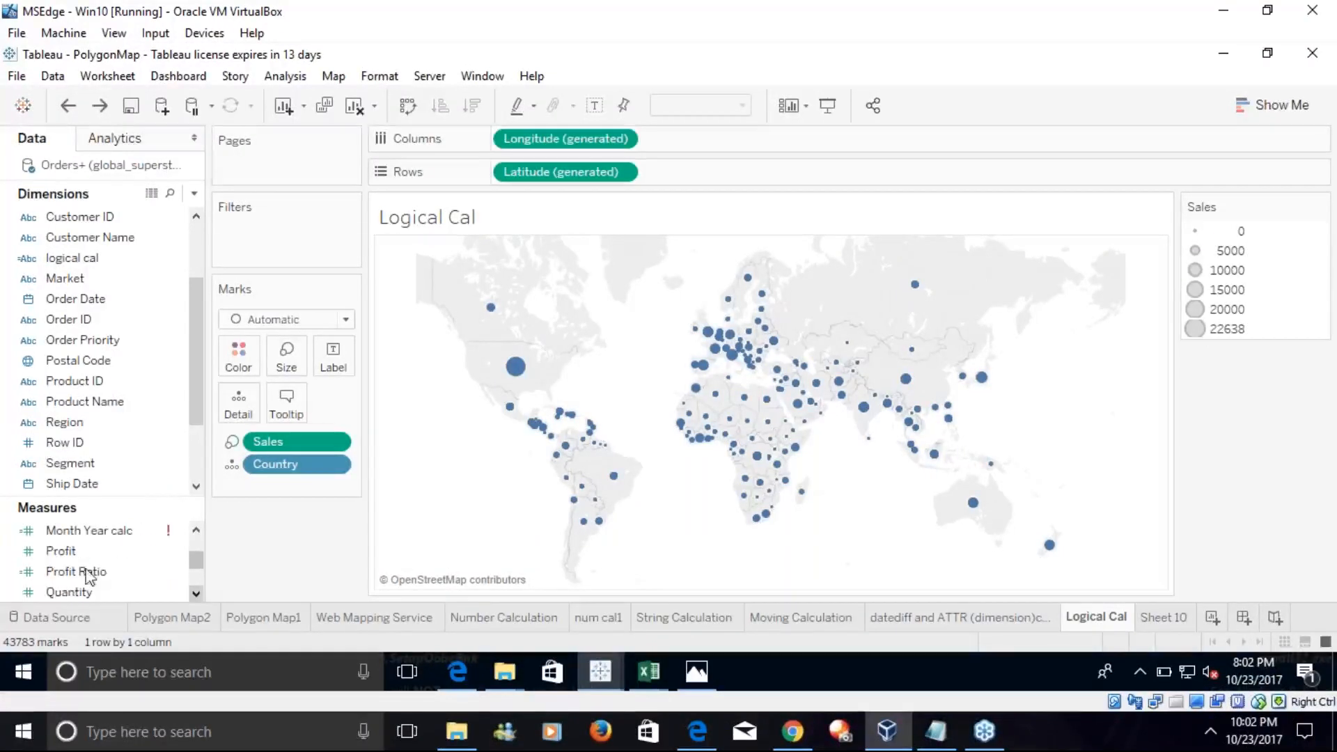
click(70, 551)
drag(373, 361, 333, 359)
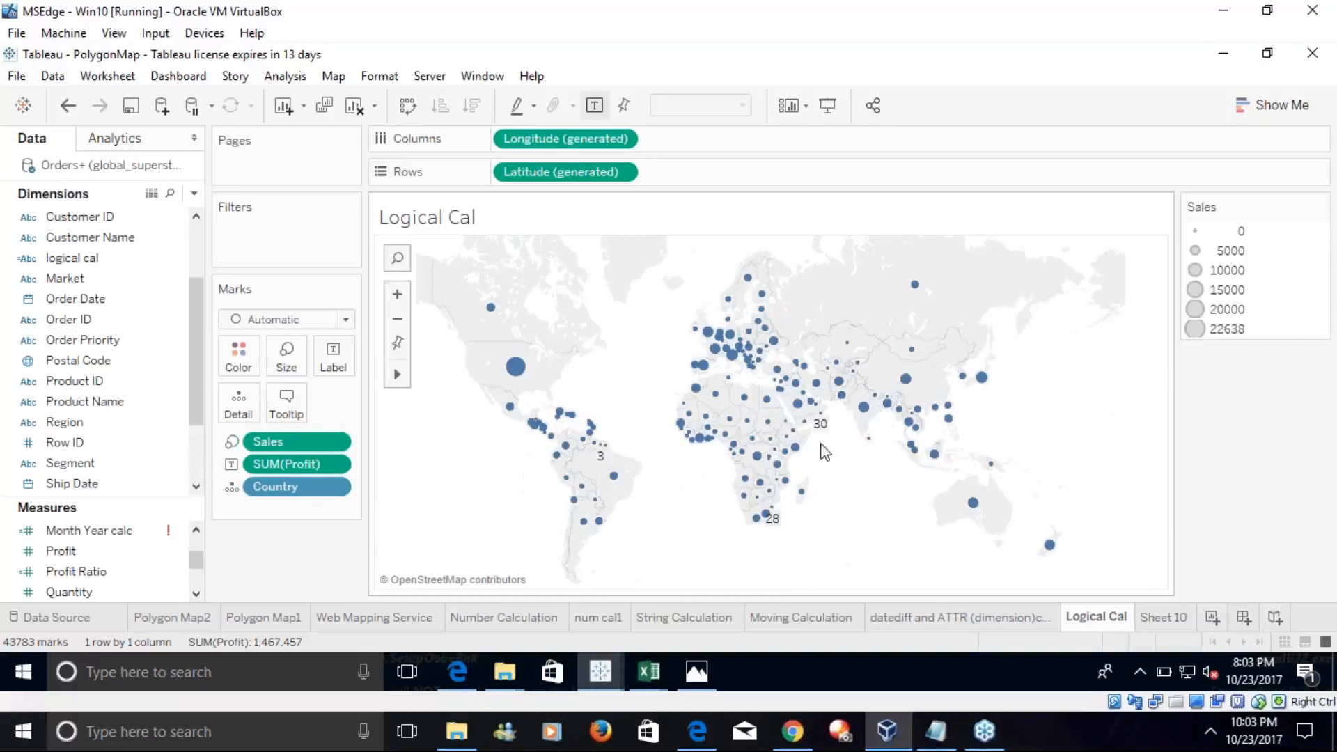
Inspect the sales and profit details of country marks in southern Africa
mouse_move(762, 520)
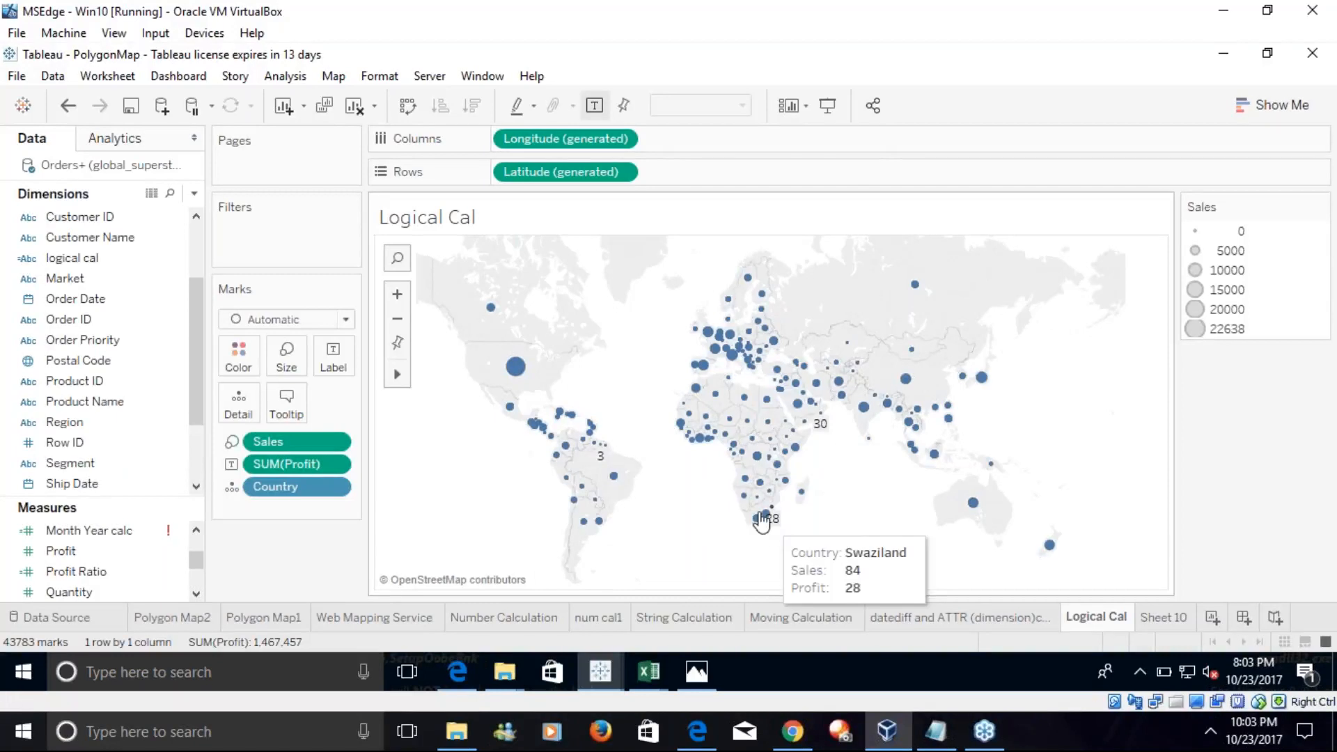
mouse_move(762, 486)
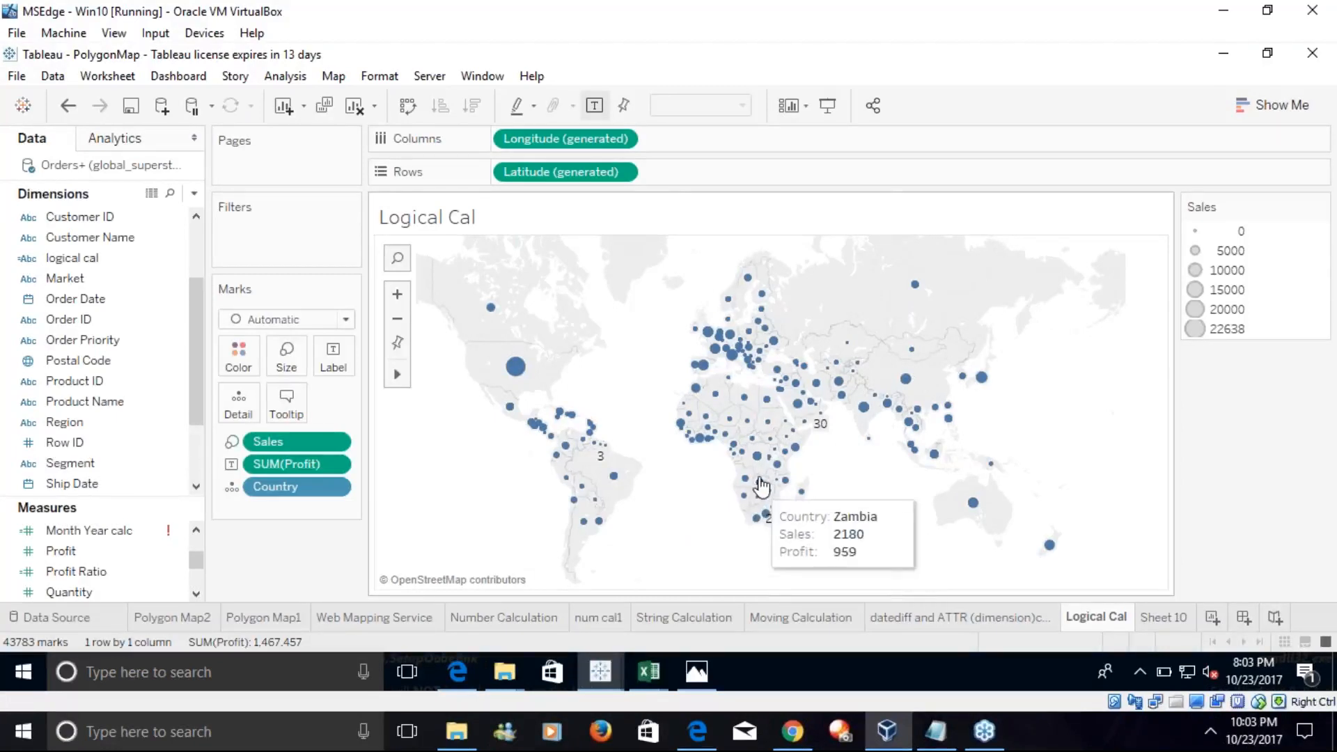
mouse_move(759, 462)
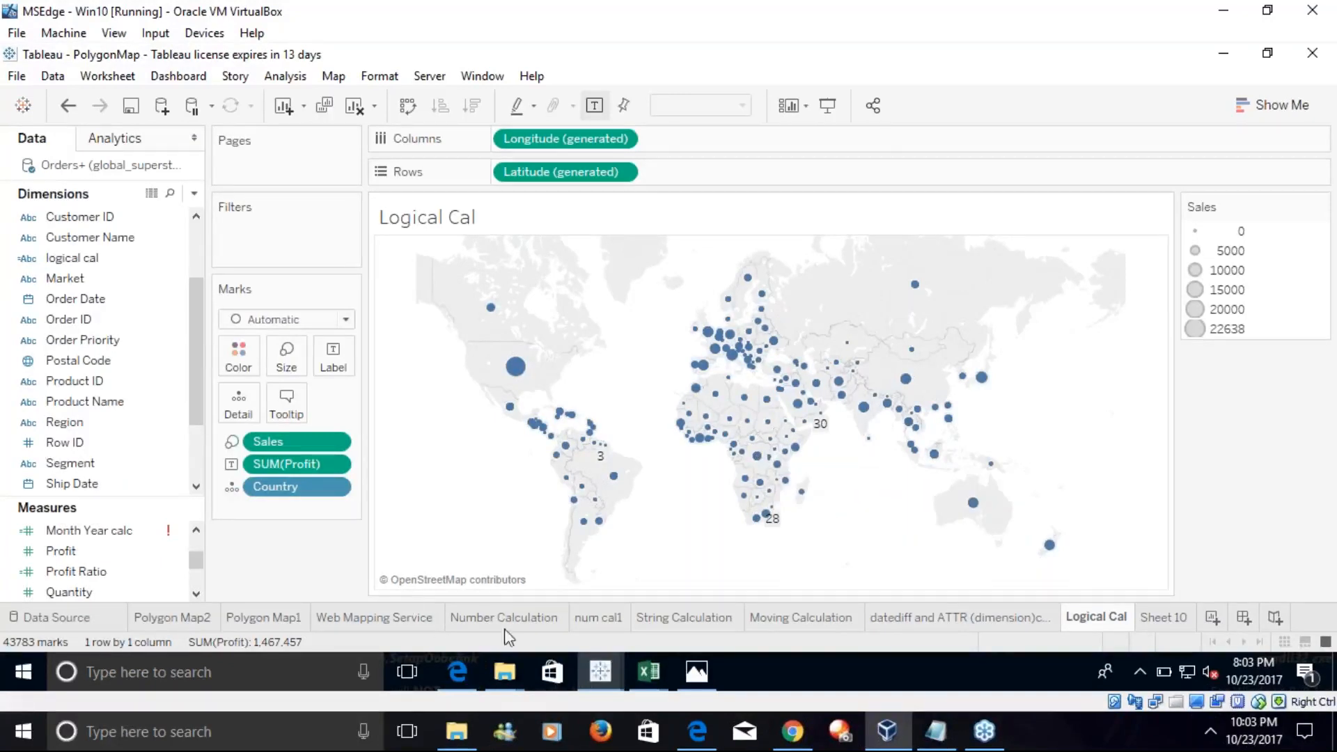
mouse_move(875, 627)
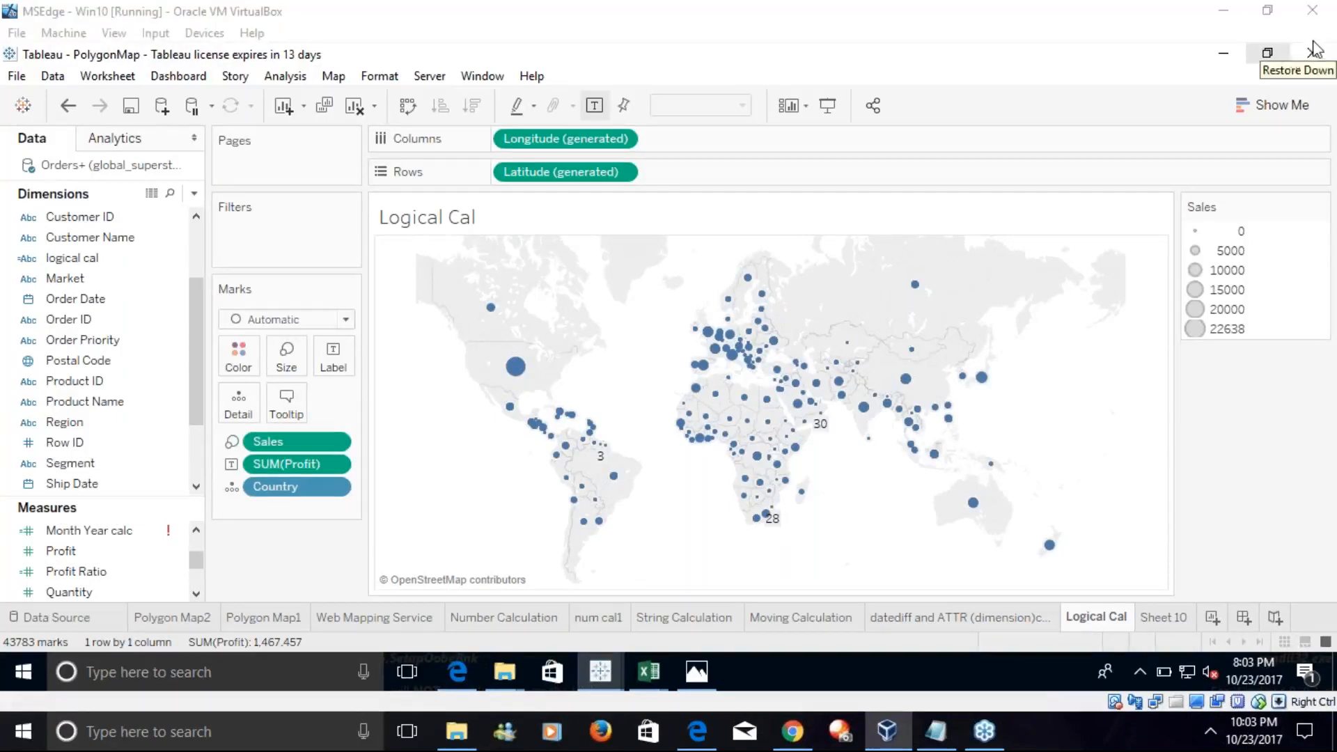
Switch to the Book1 workbook, look through Sheets 2 to 5 and open Sheet 6
click(1022, 667)
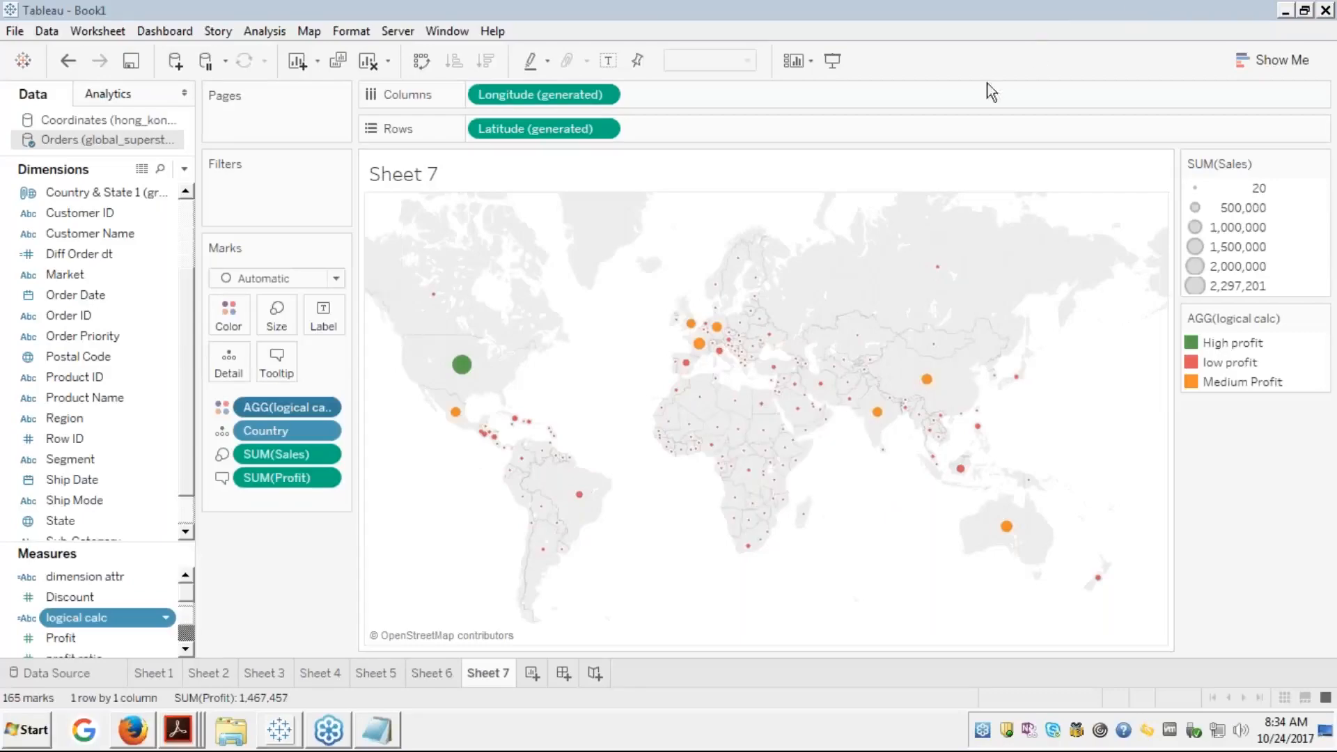
click(259, 675)
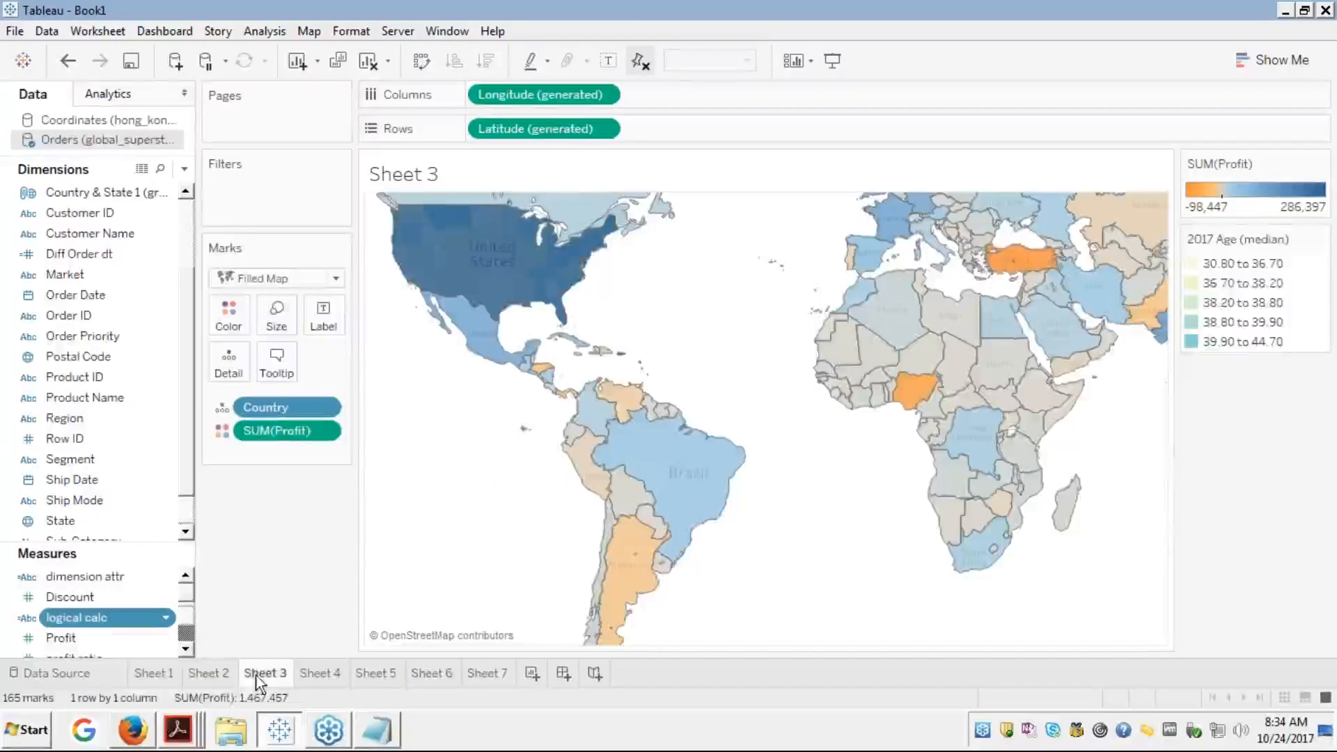
click(202, 674)
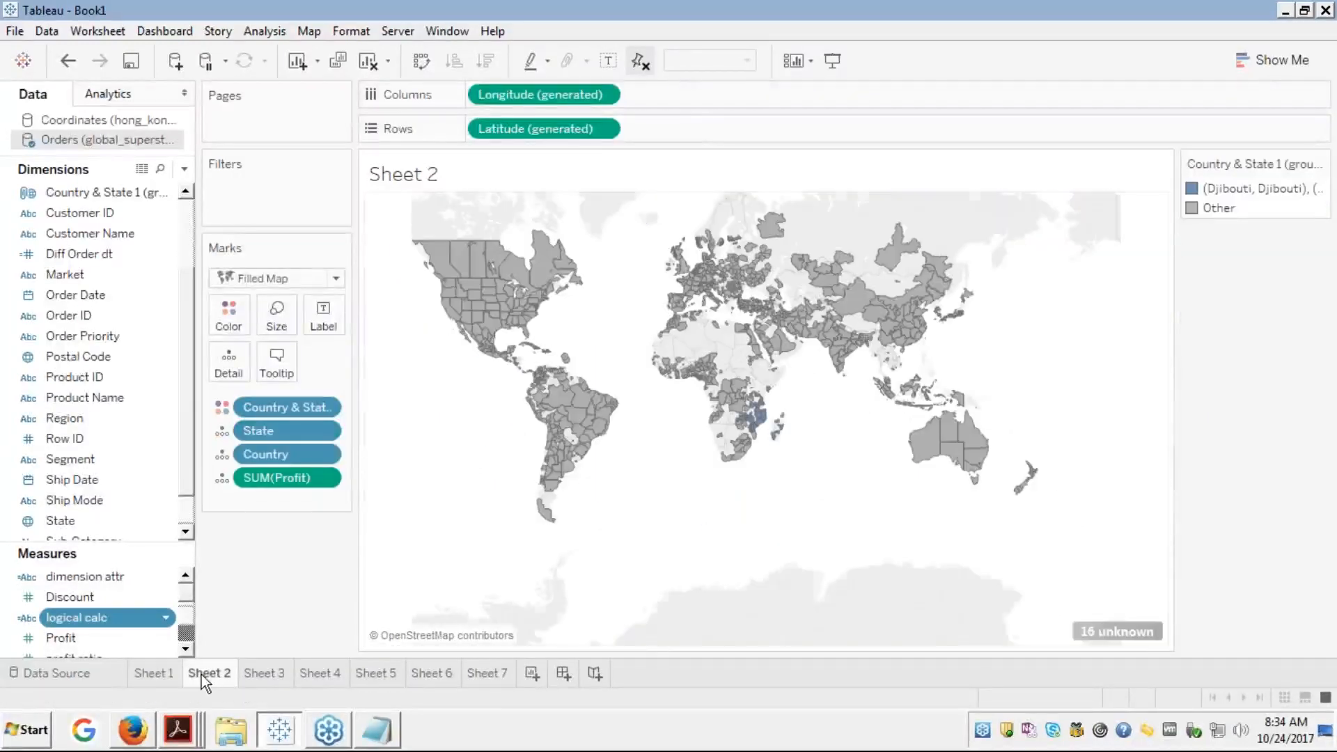
click(315, 674)
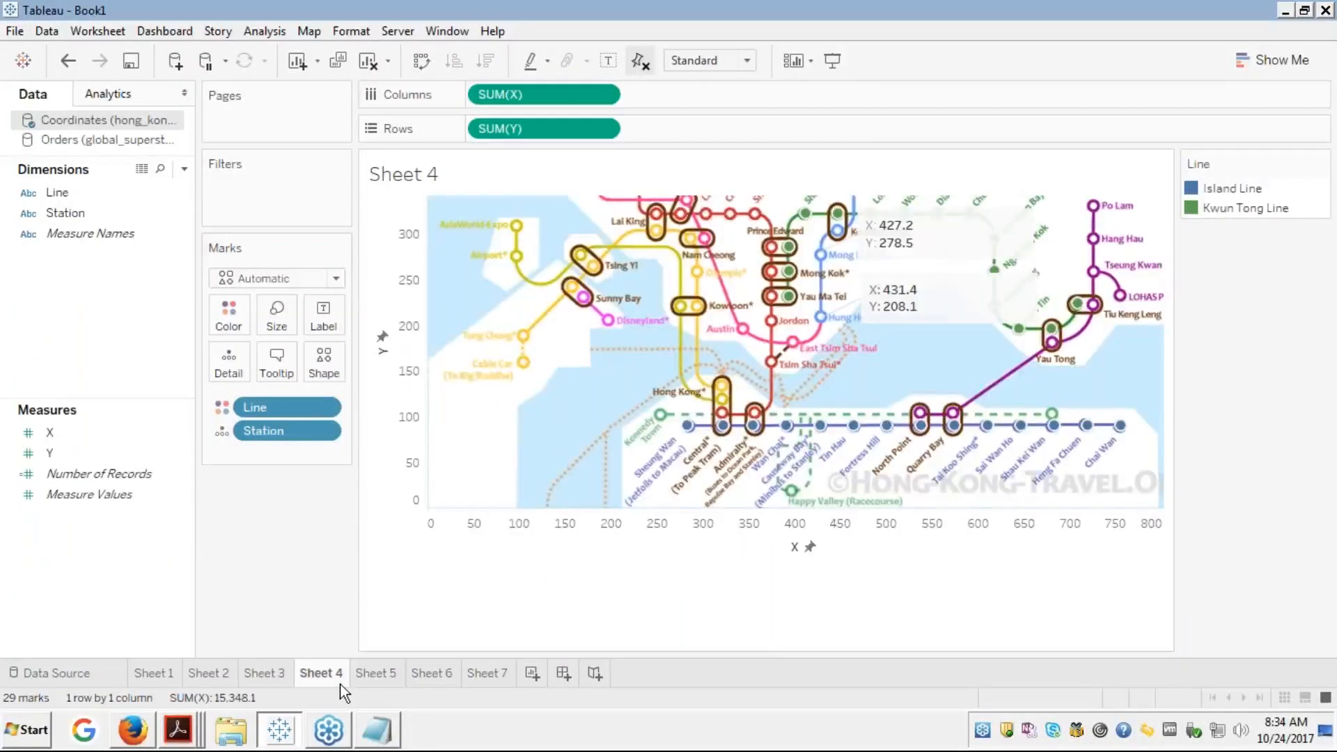
click(374, 673)
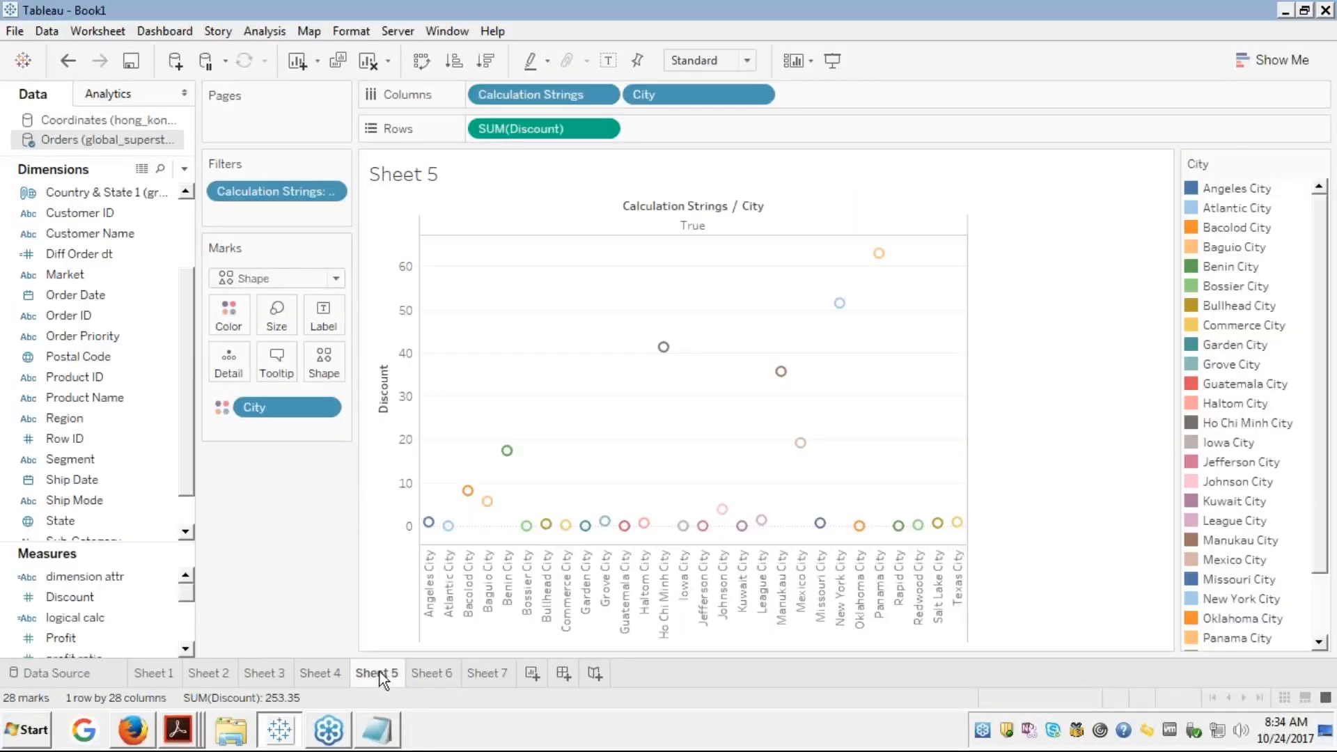
click(427, 673)
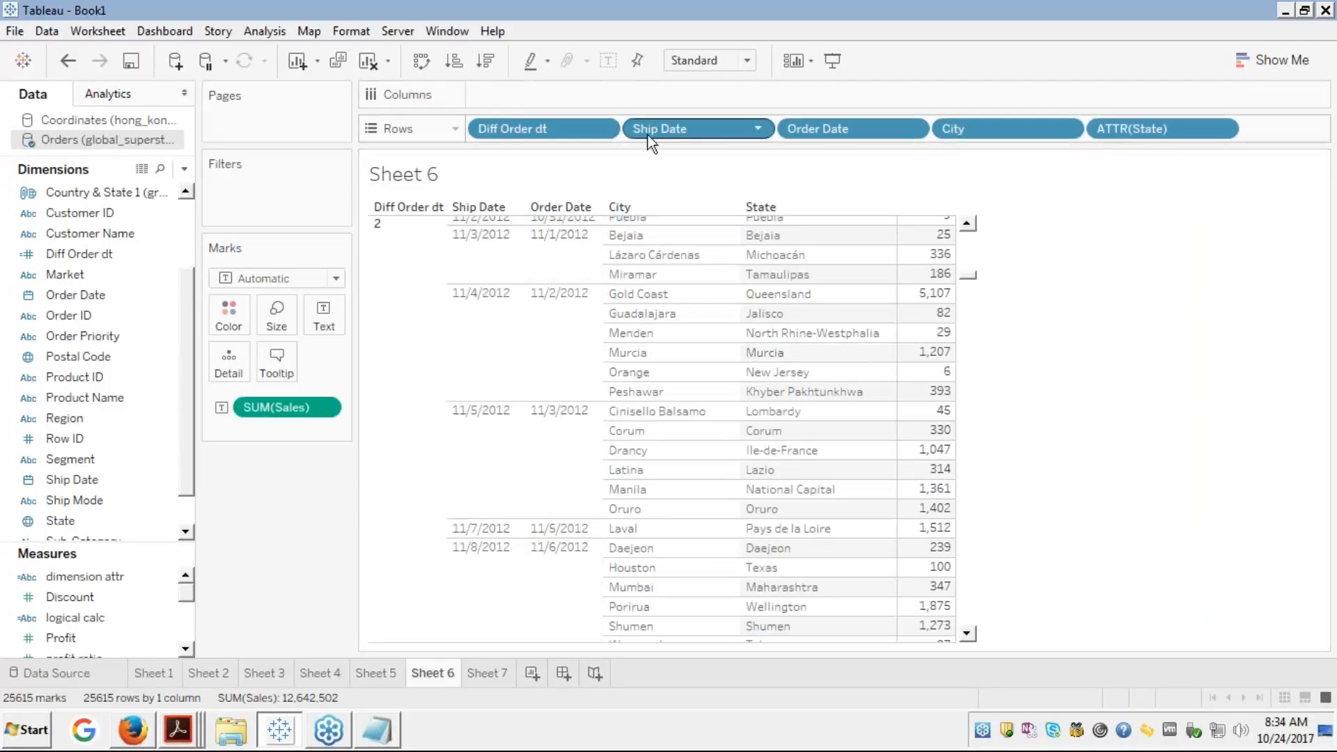
Remove Ship Date from the rows of the Sheet 6 table
drag(692, 131, 70, 317)
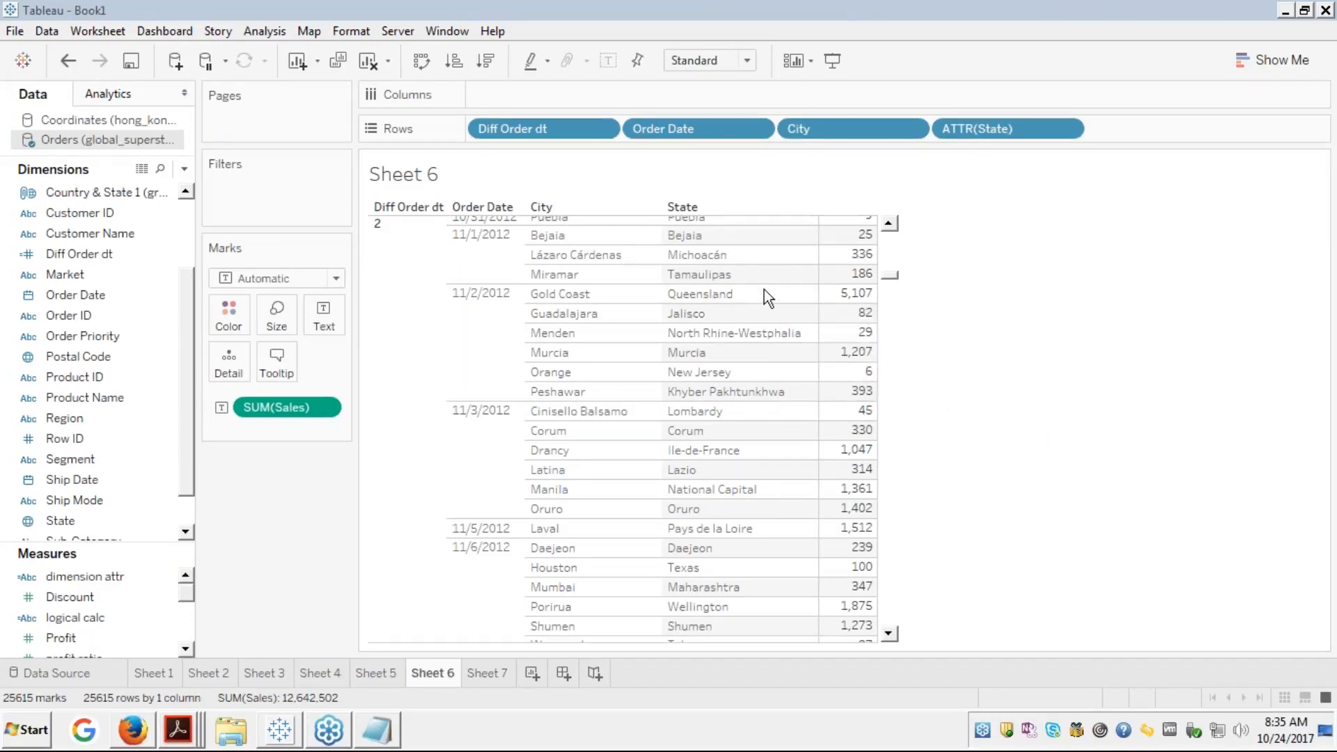
drag(1021, 222, 1041, 231)
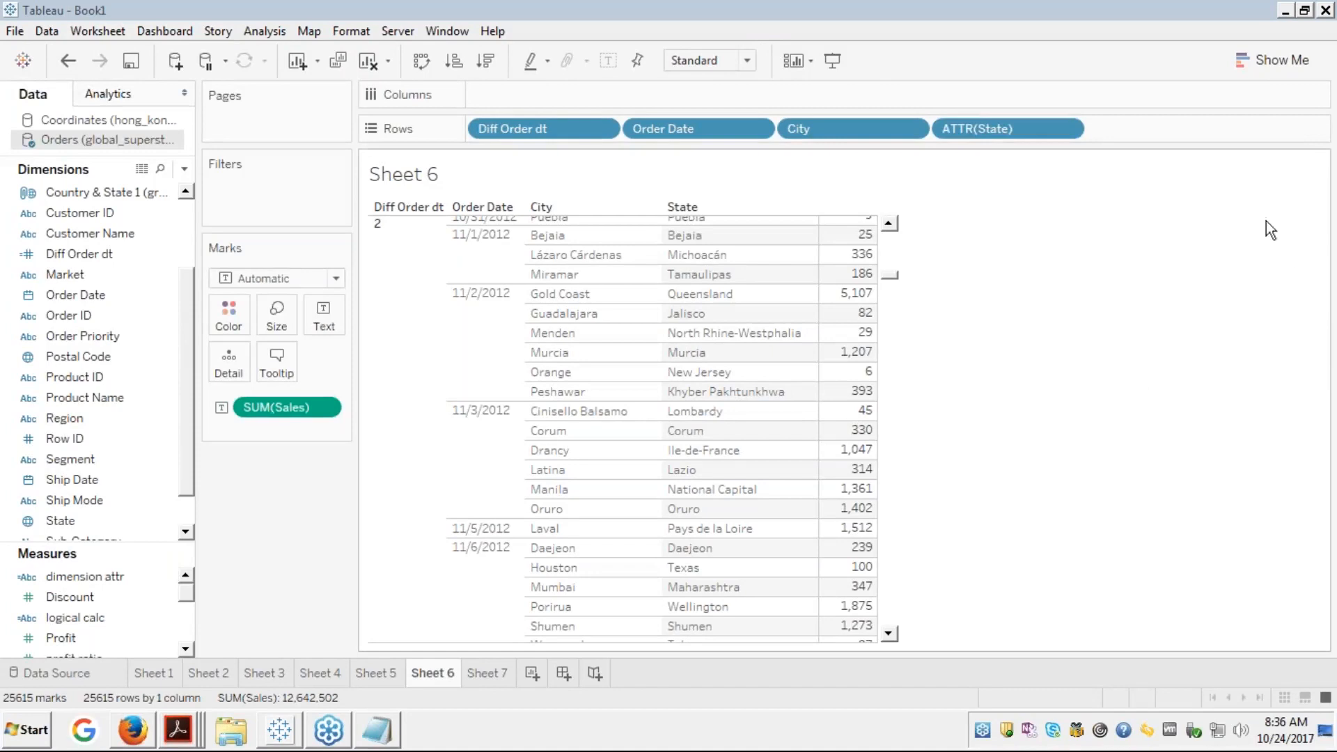
click(1288, 204)
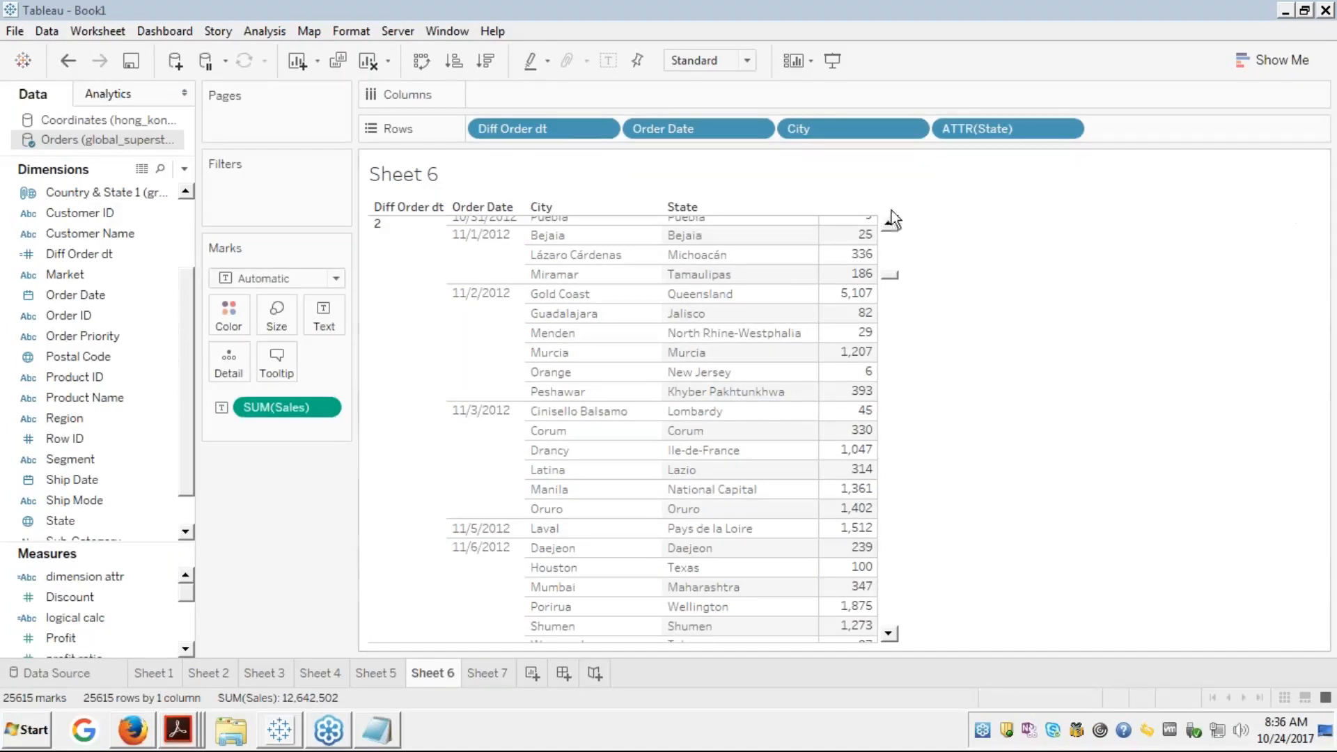
Add Ship Date to the rows of the Sheet 6 table between Diff Order dt and Order Date
click(65, 418)
click(87, 424)
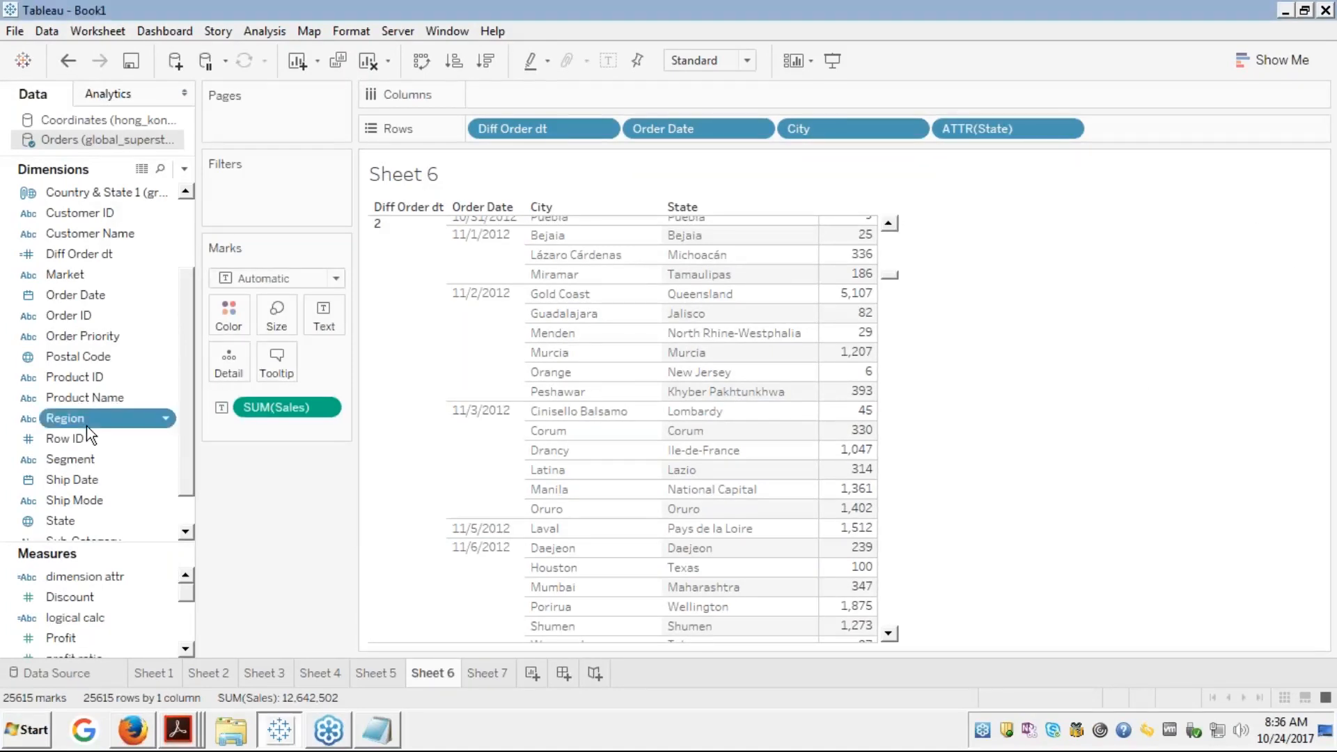
key(Down)
key(Down)
click(60, 479)
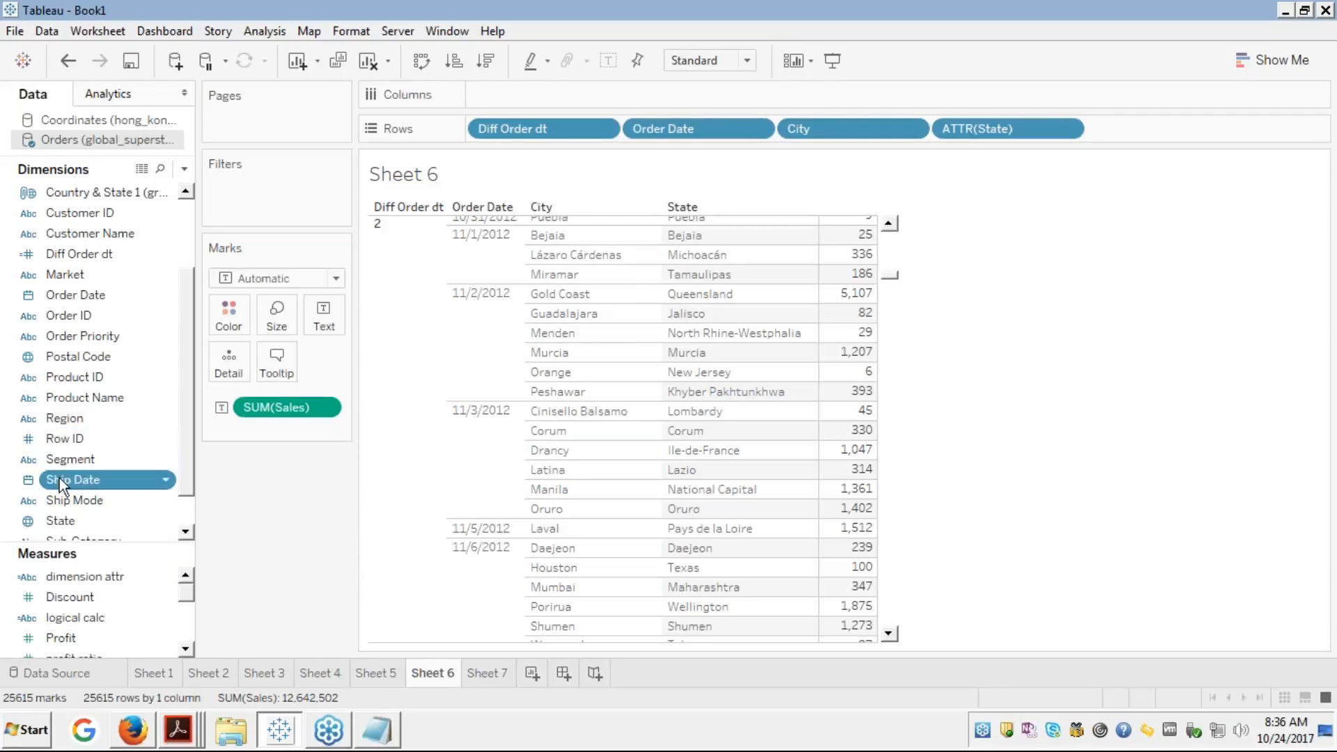
drag(67, 475, 620, 133)
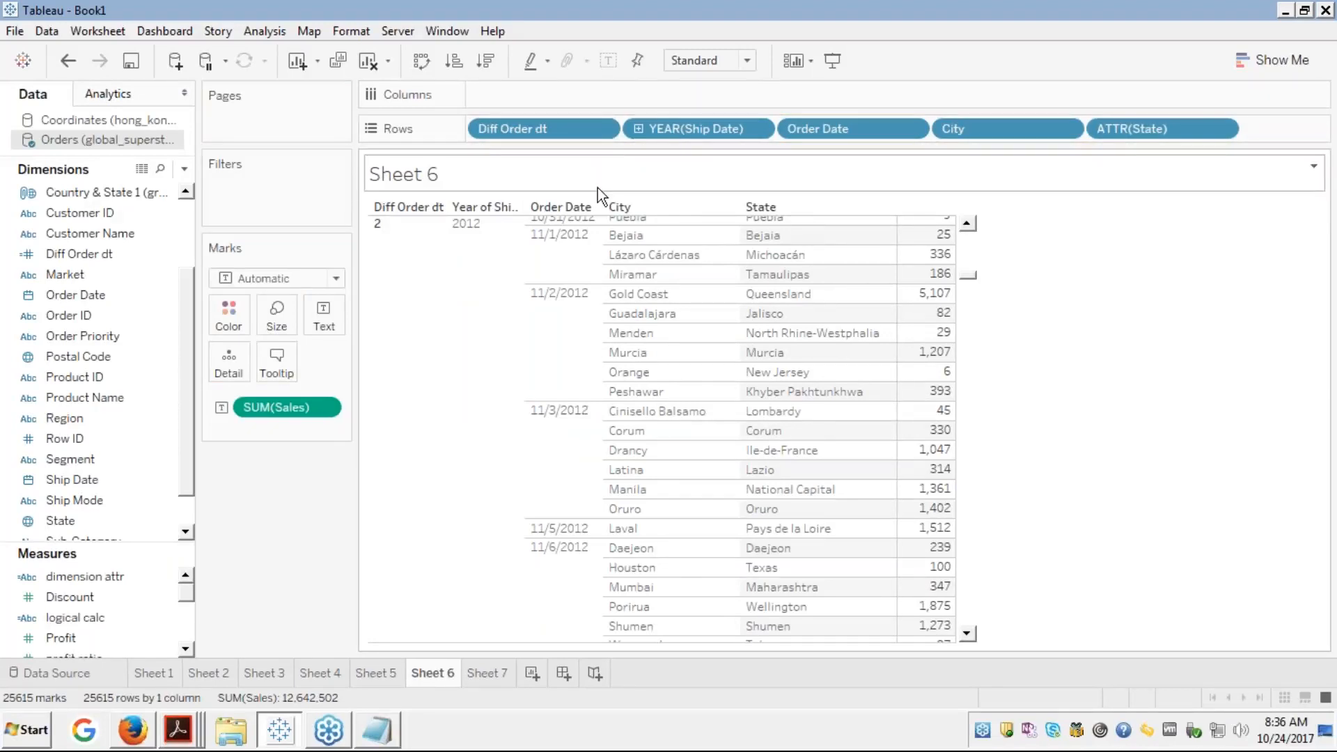
Set the Ship Date row field to discrete exact dates and place it after ATTR(State)
right_click(671, 133)
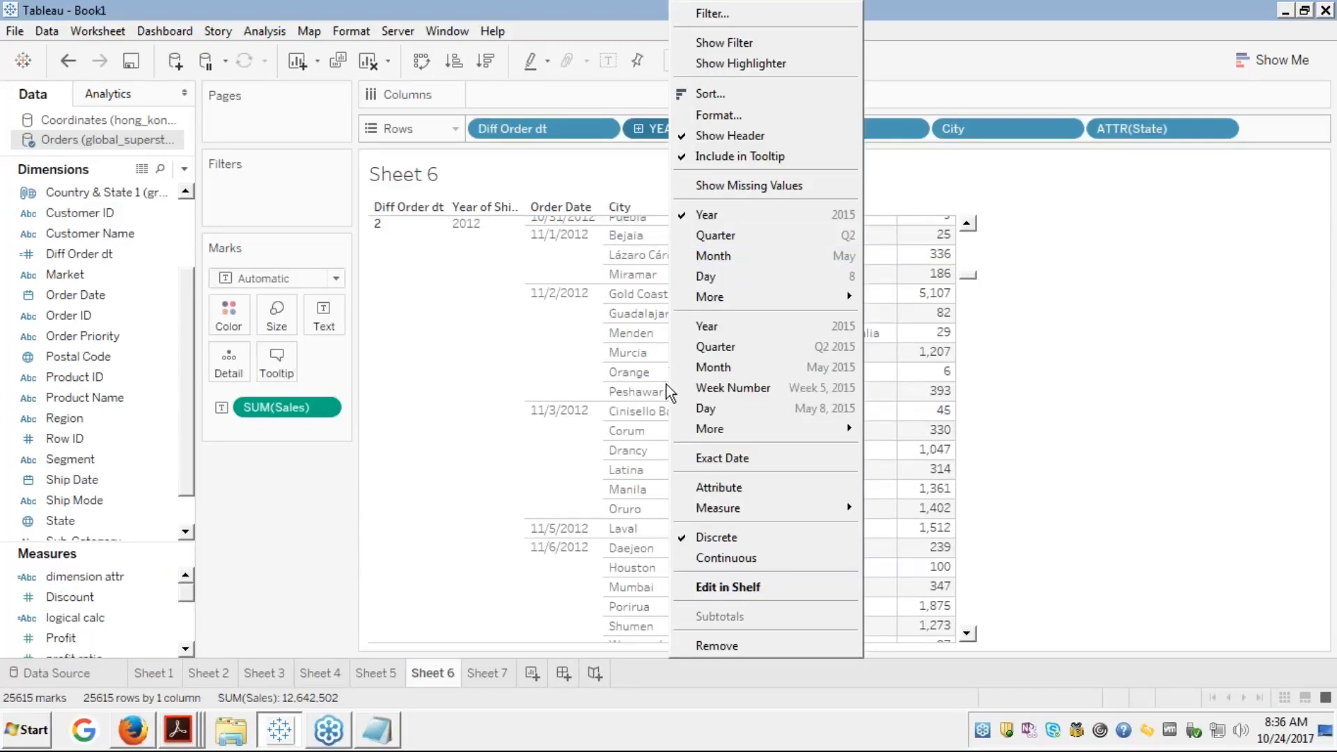
click(712, 462)
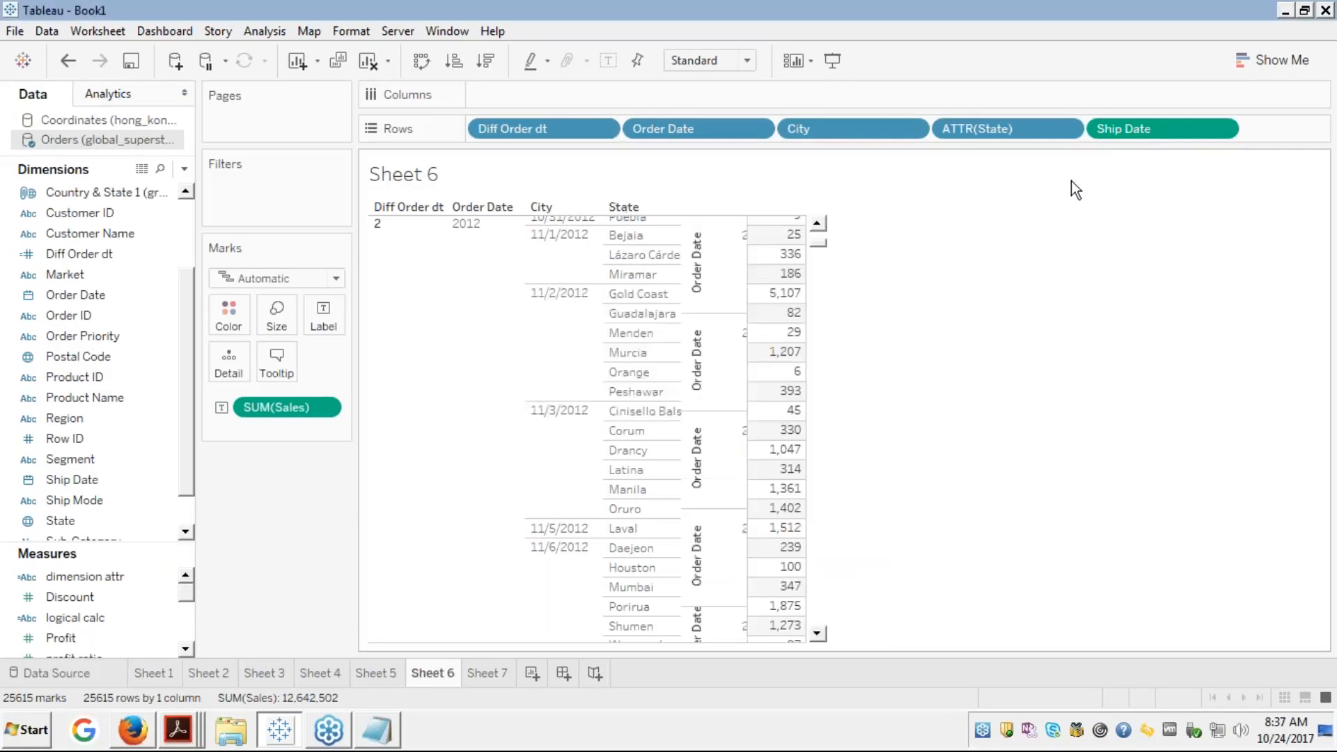
right_click(1139, 128)
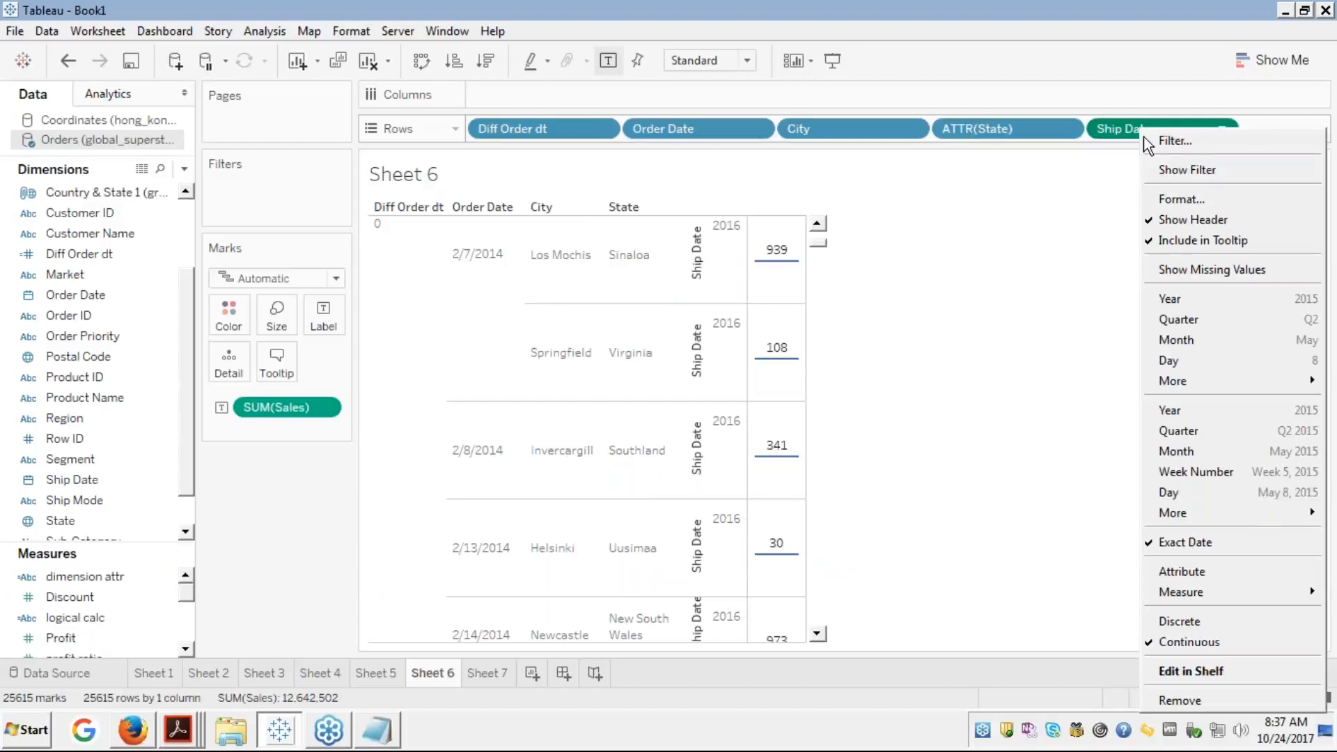
click(1170, 621)
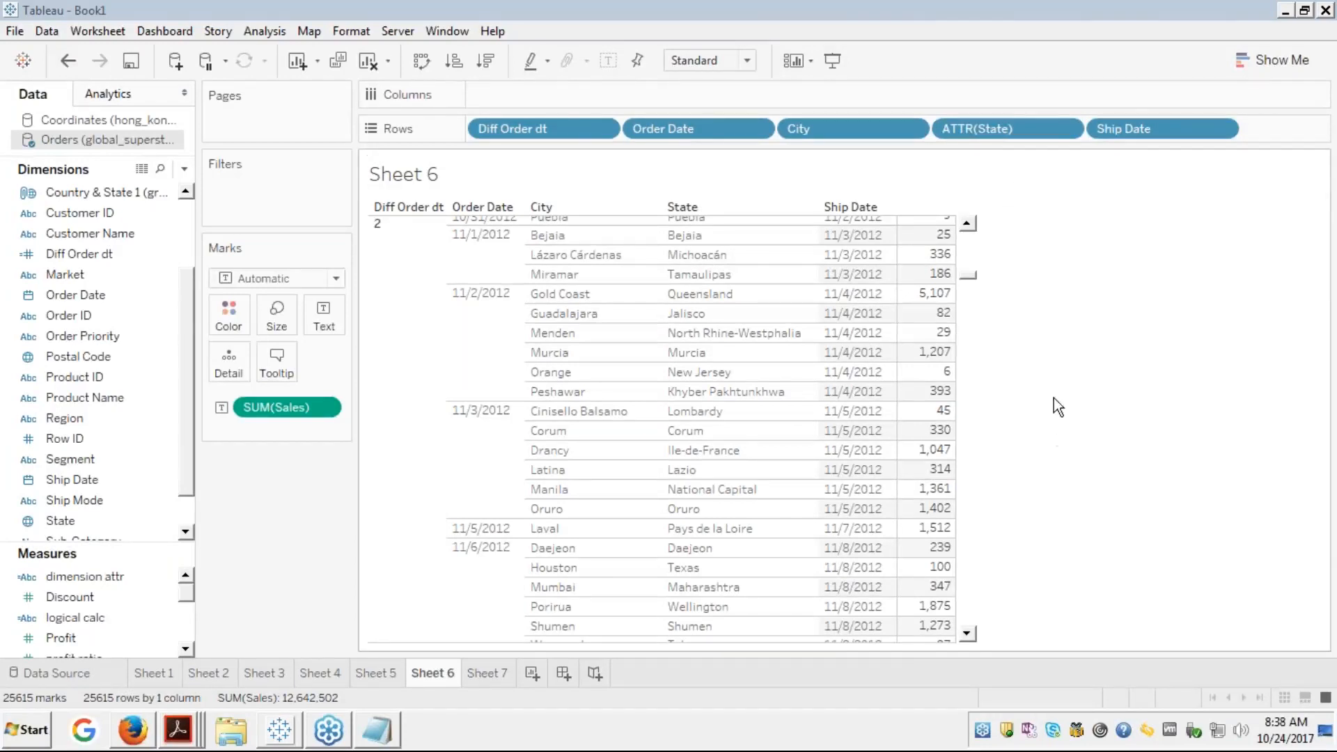
Switch to Firefox and view the Introduction to Table Calculation slide of the Module 7 presentation in full screen, then exit full screen
mouse_move(133, 735)
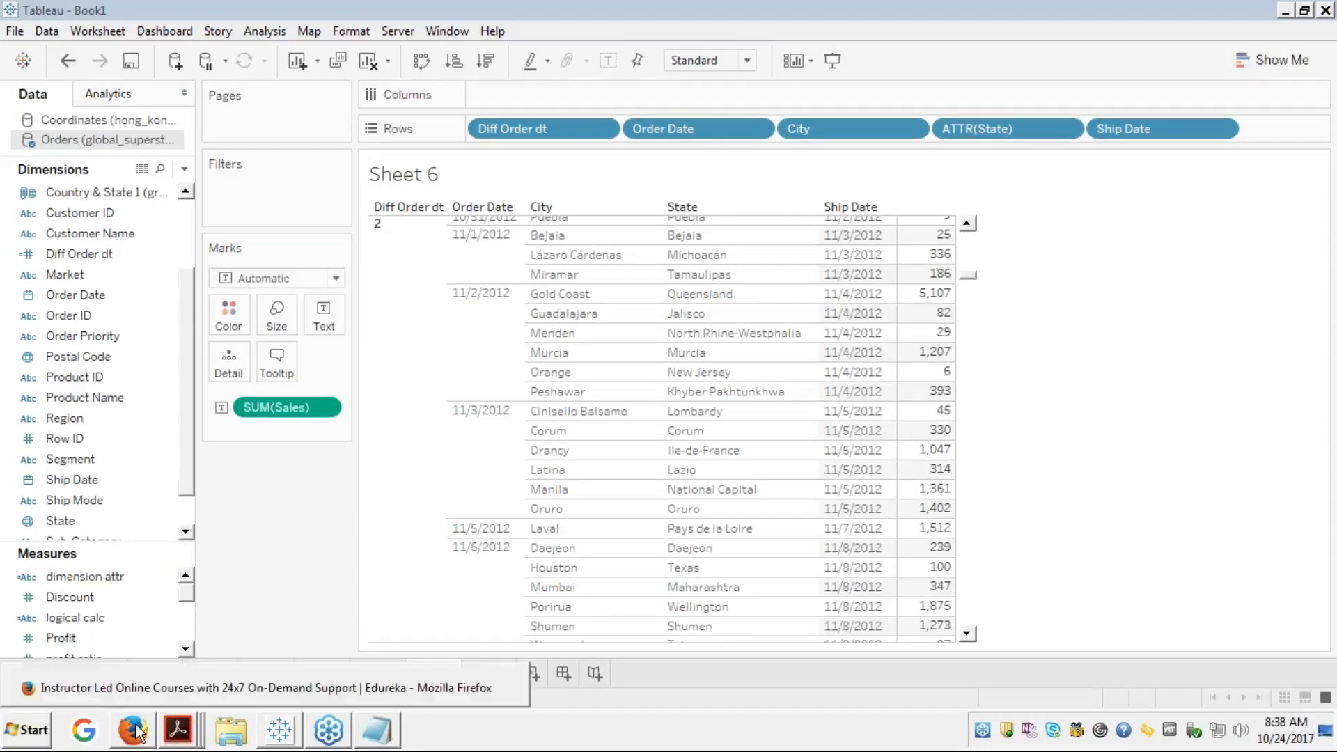
click(133, 736)
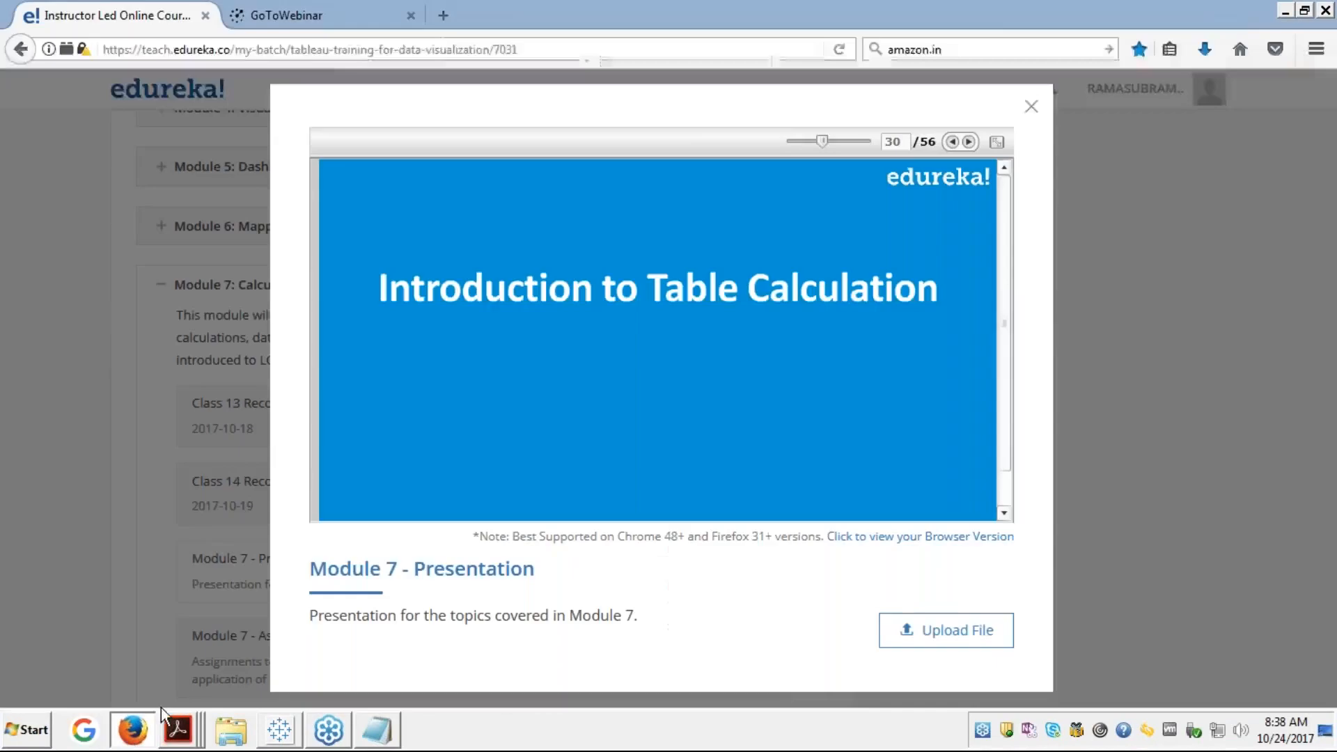
click(996, 142)
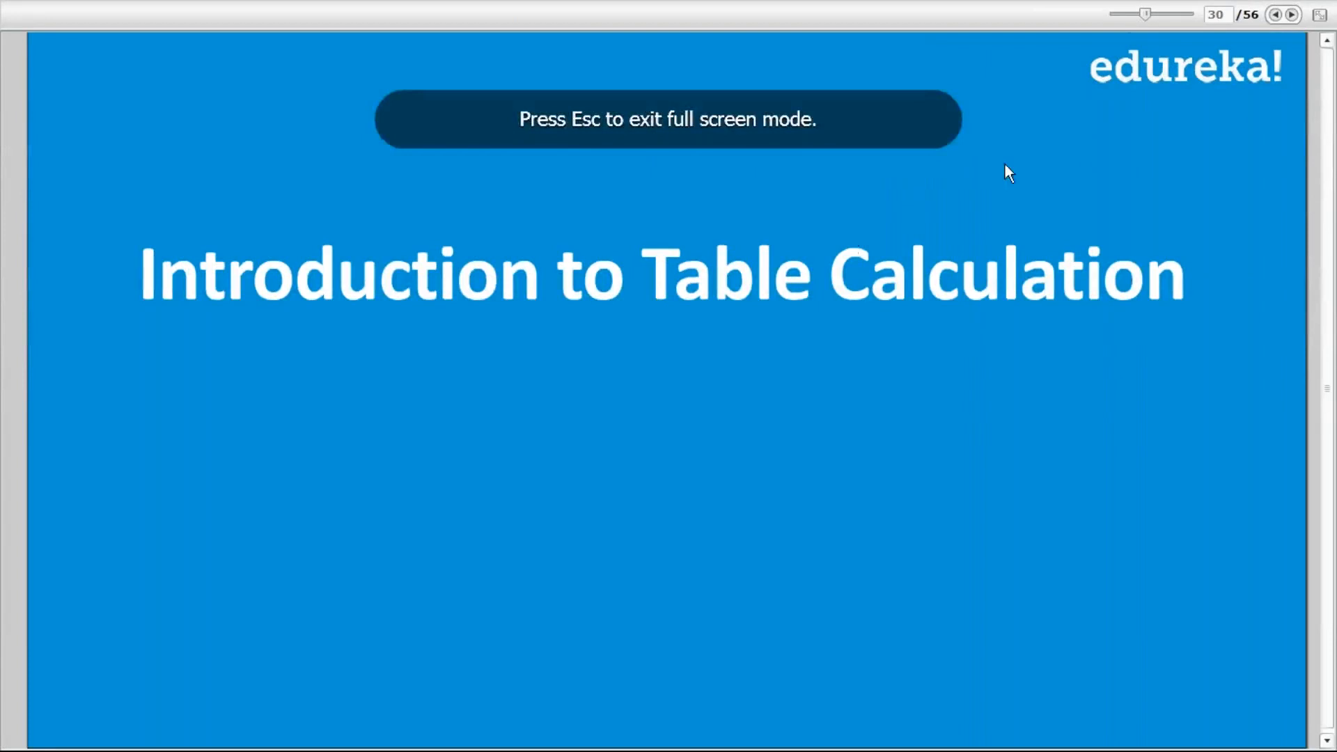
key(Escape)
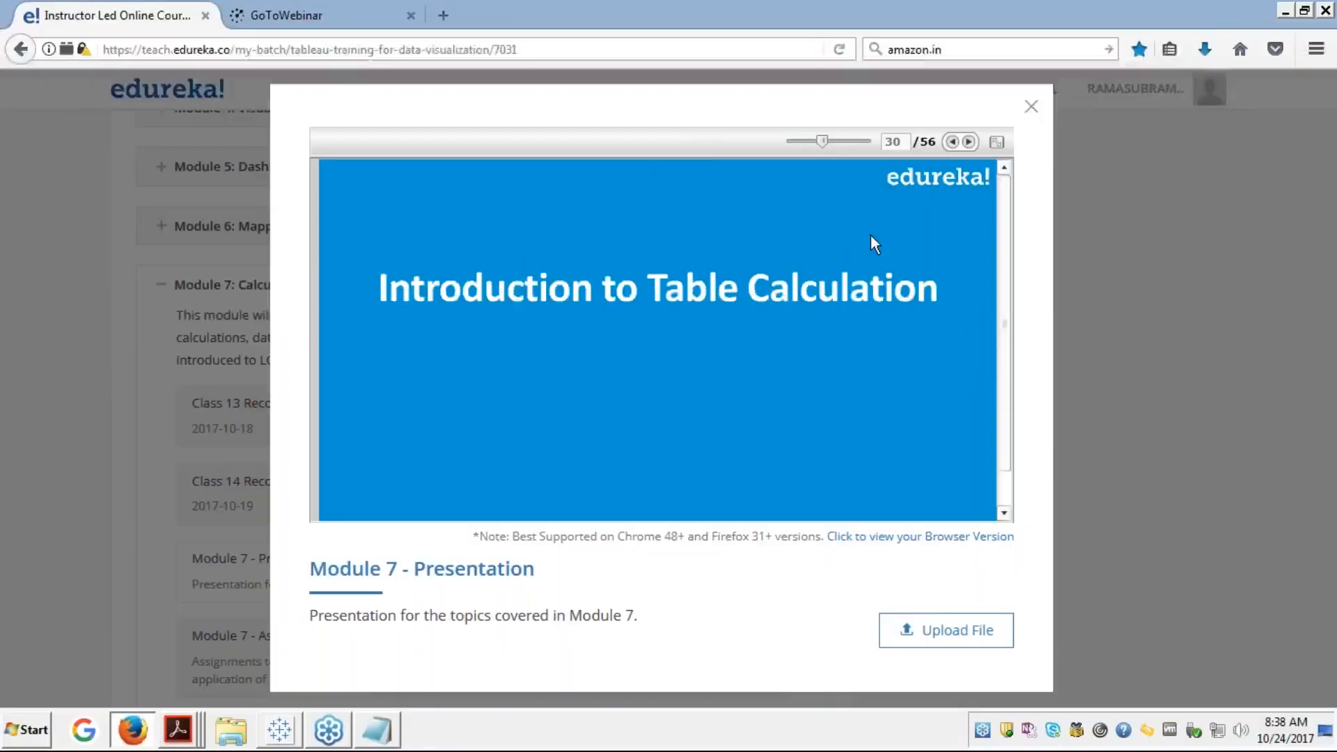
Switch back to Tableau and examine the profit ratio, Calculation Strings, logical calc and dimension attr columns in the Orders data source
click(281, 729)
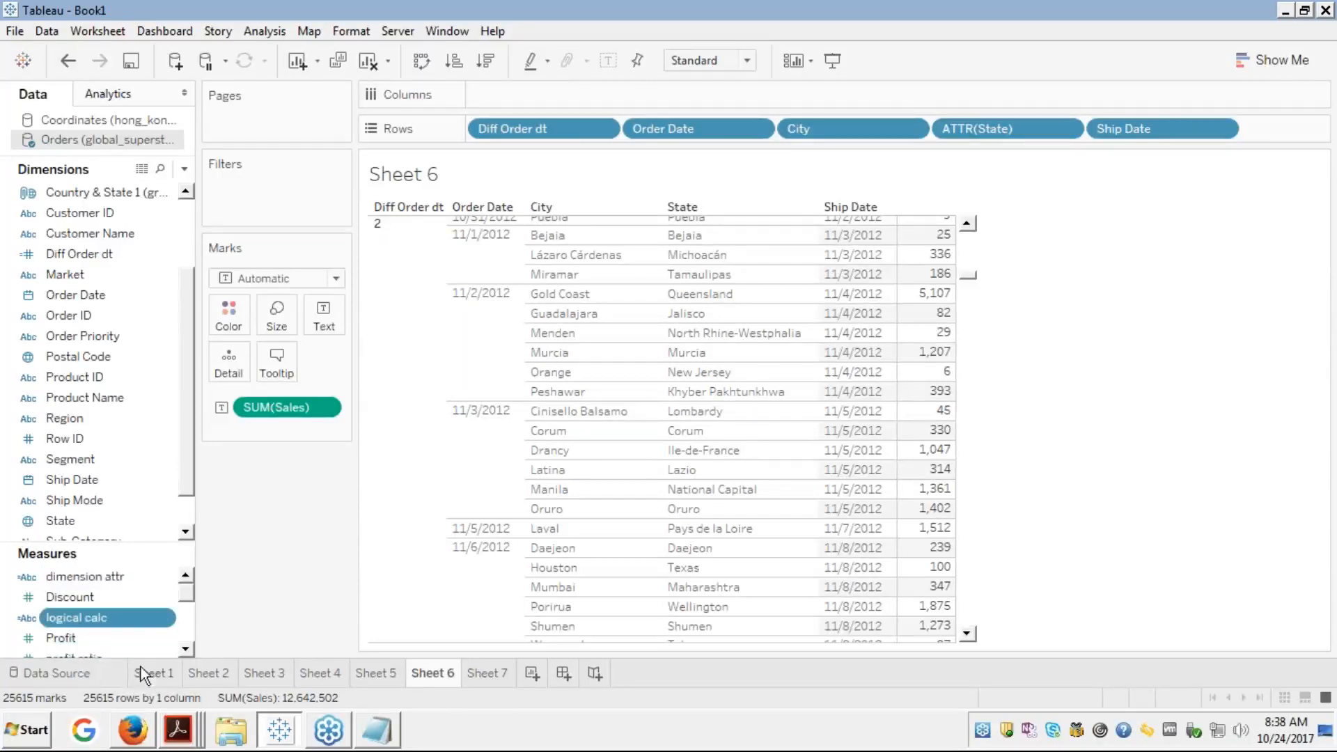
click(63, 673)
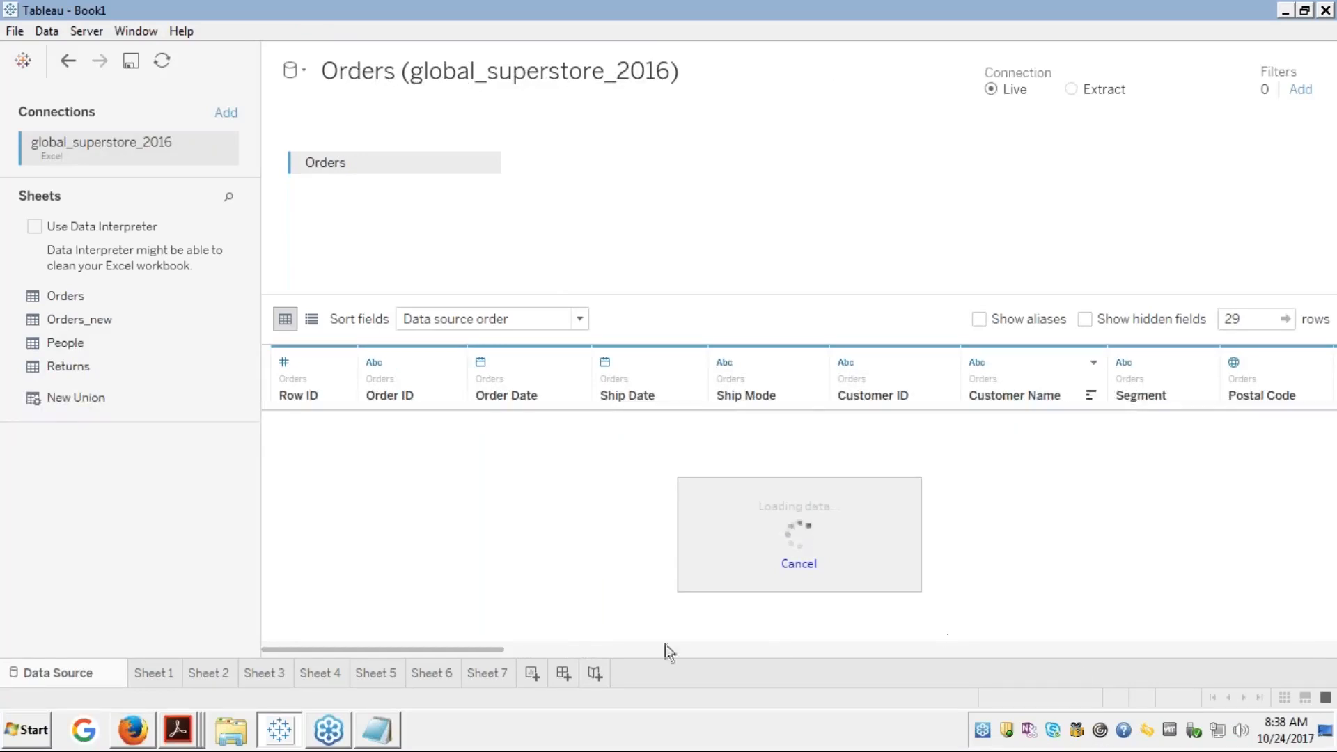
click(639, 649)
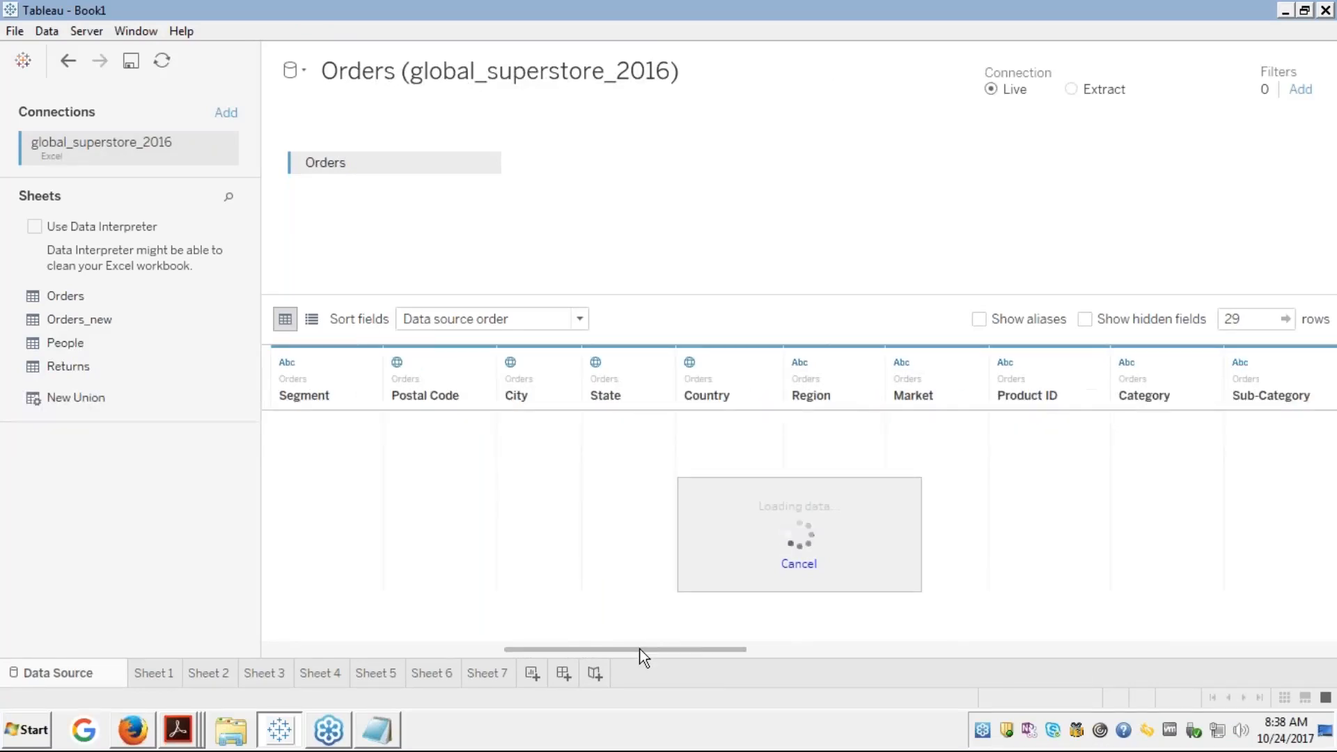
click(776, 651)
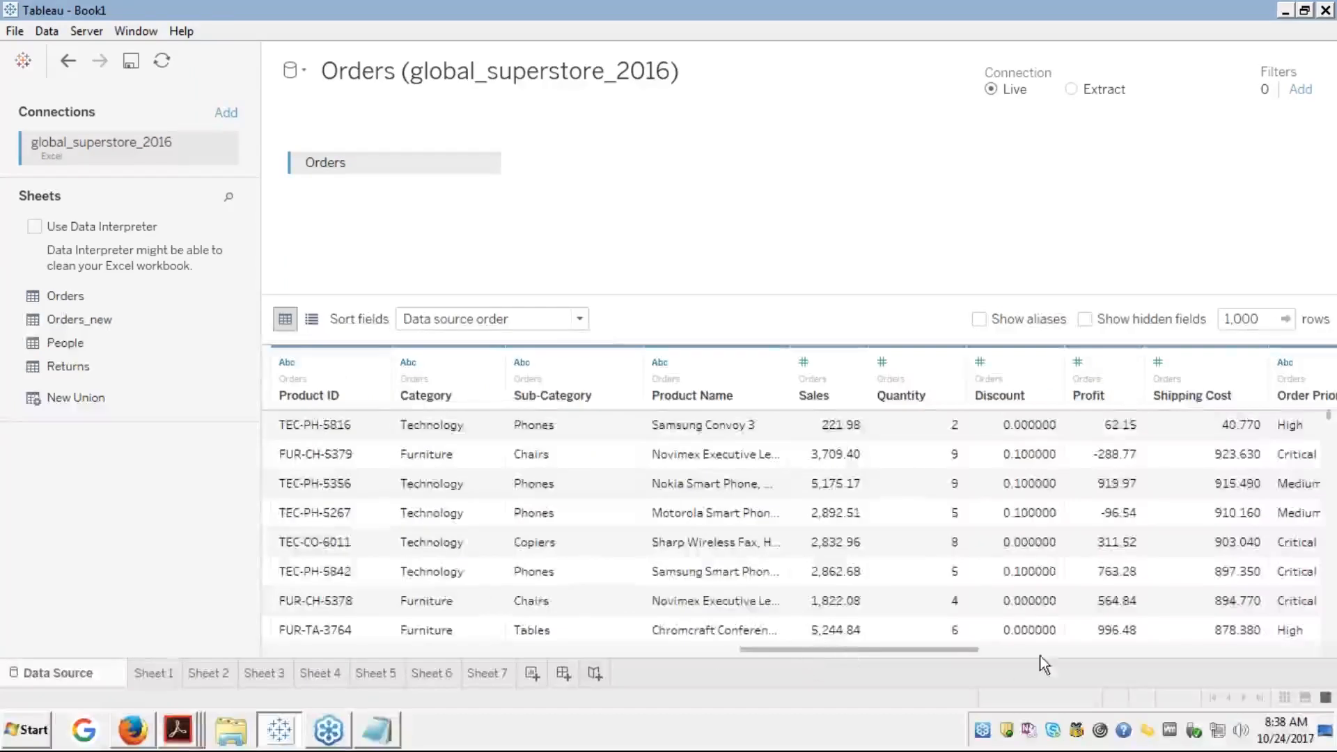
click(1057, 650)
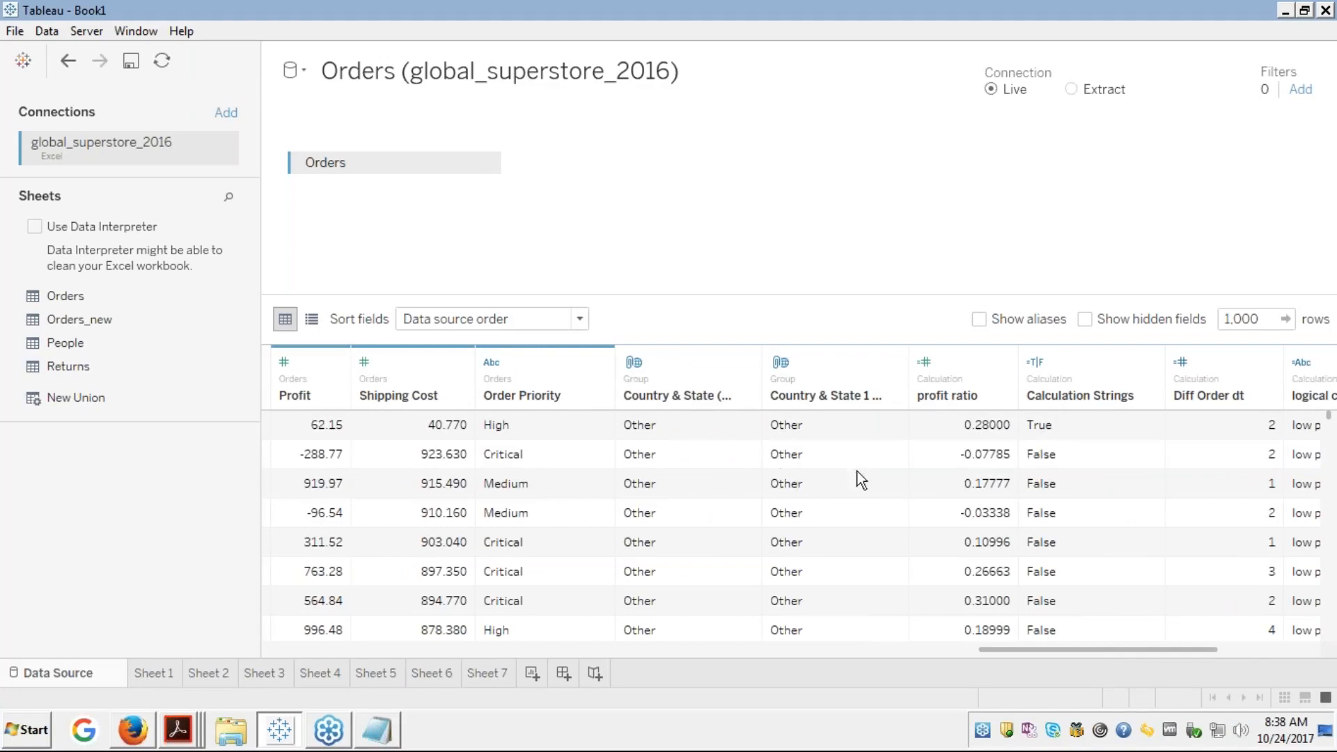
click(980, 413)
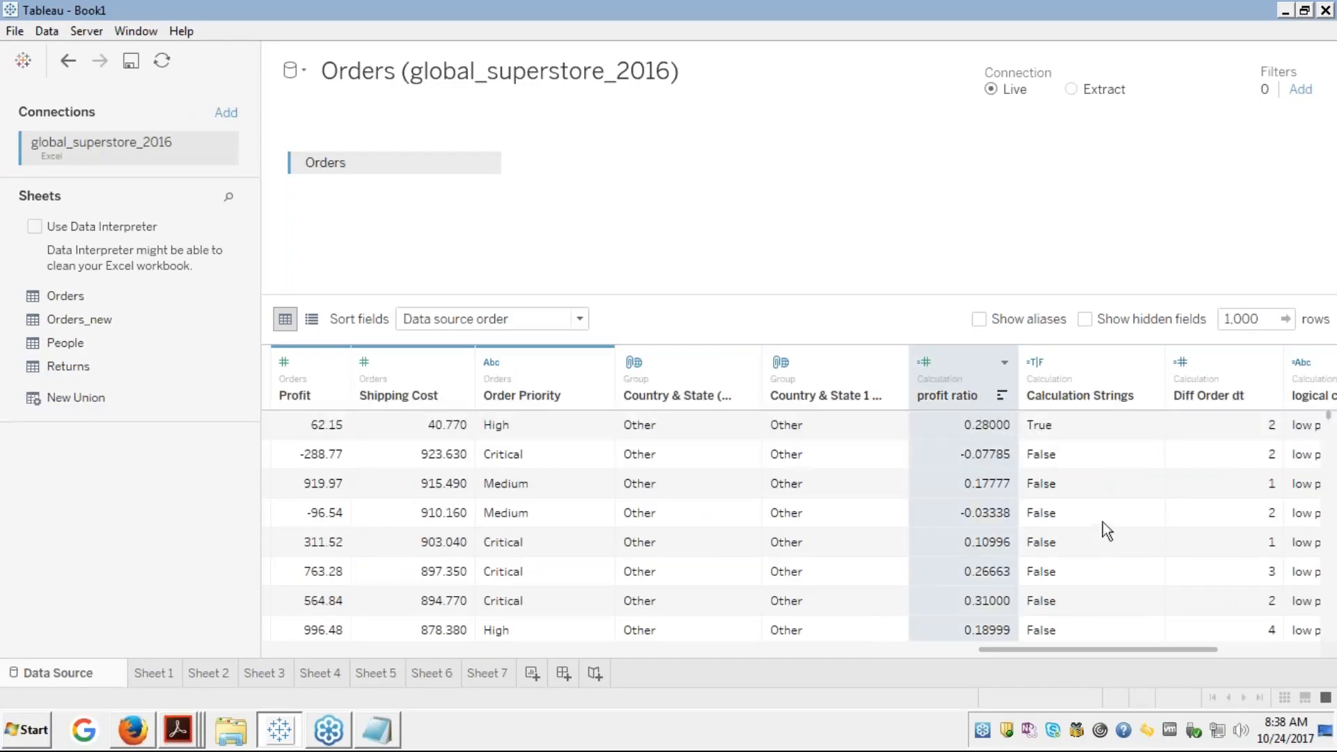
click(1095, 403)
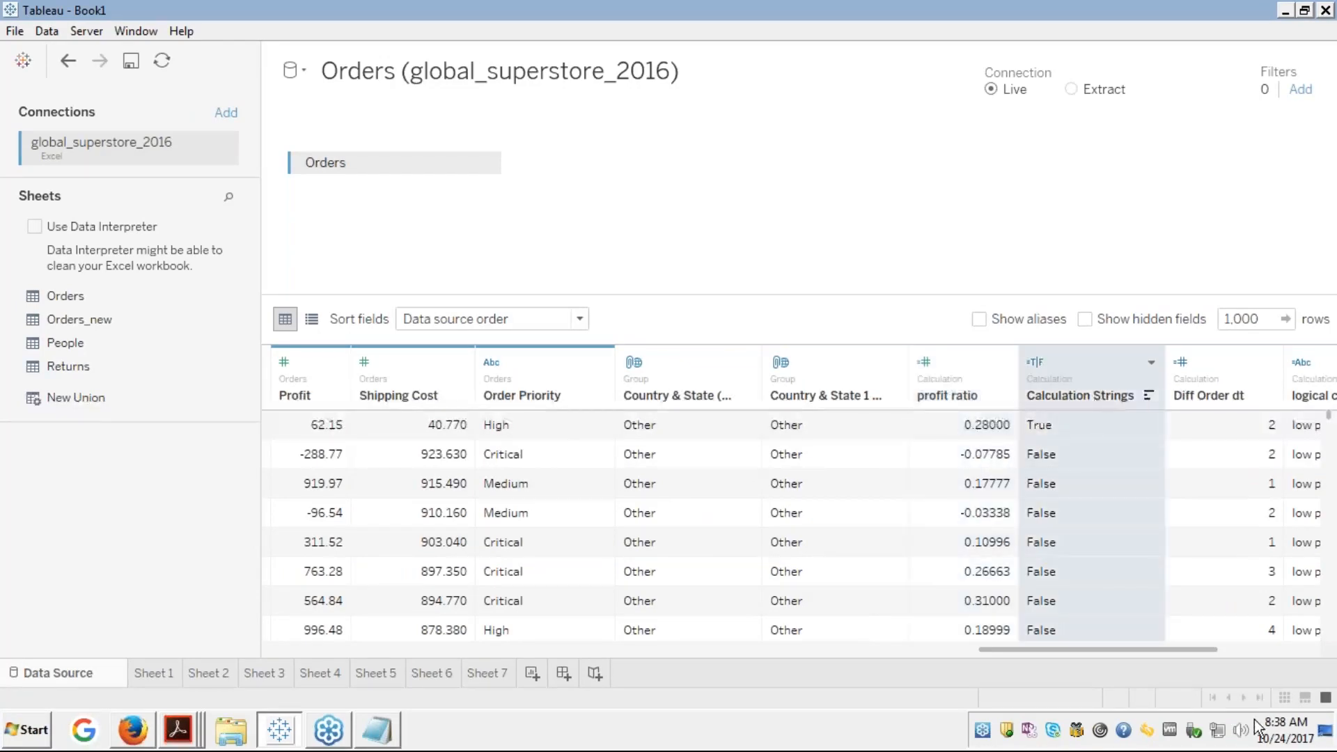
click(1262, 650)
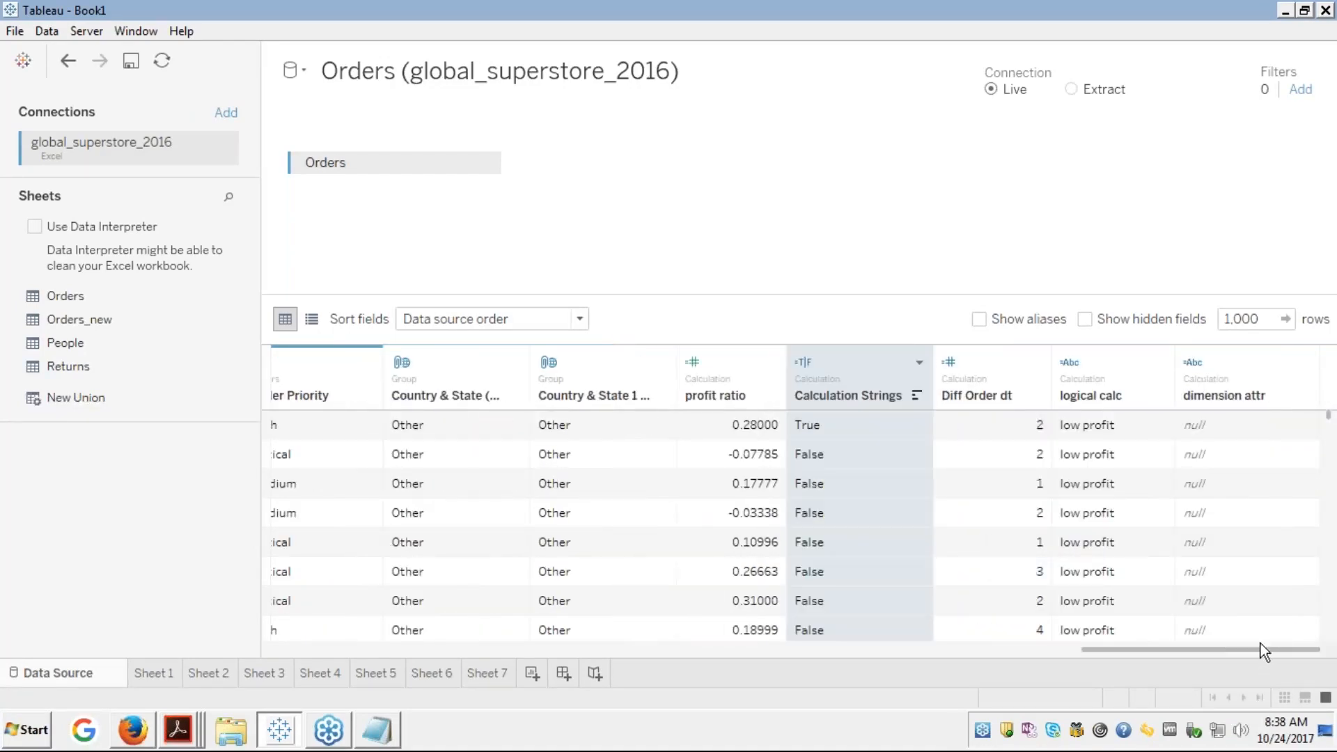
click(1218, 394)
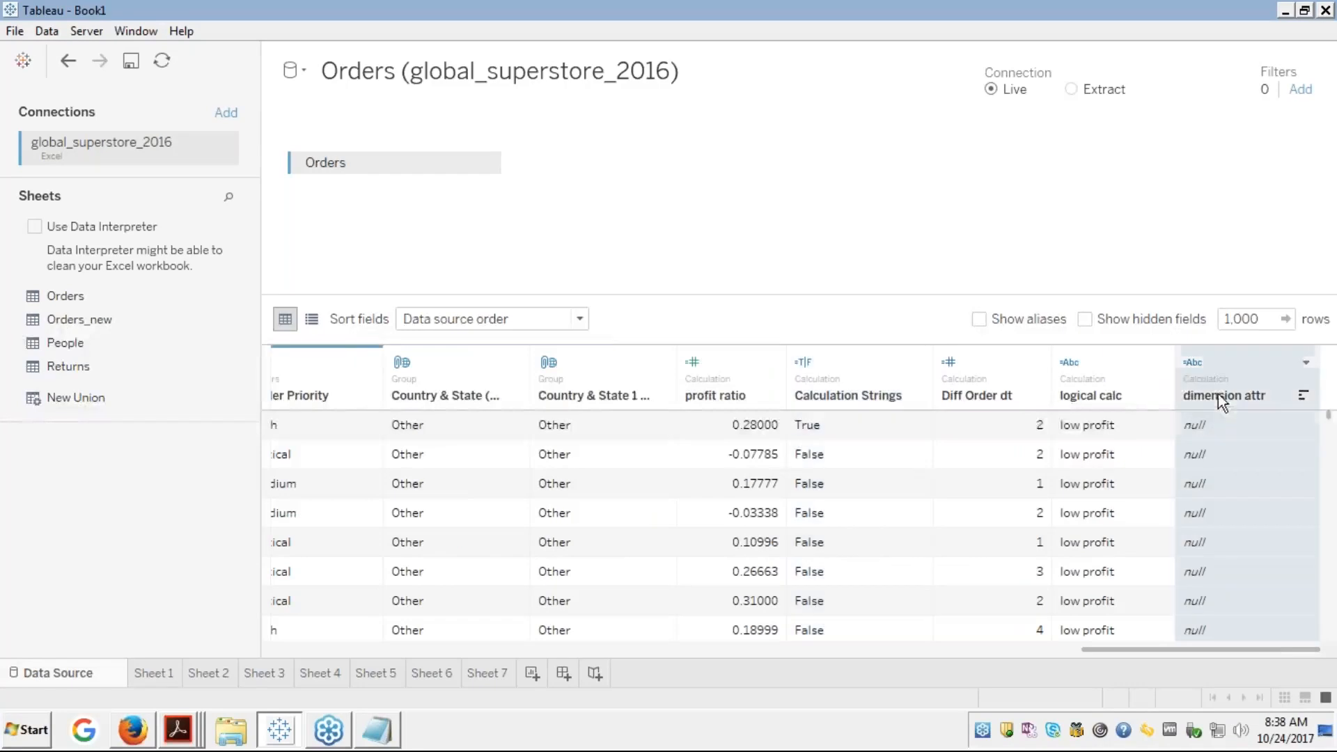
click(1116, 391)
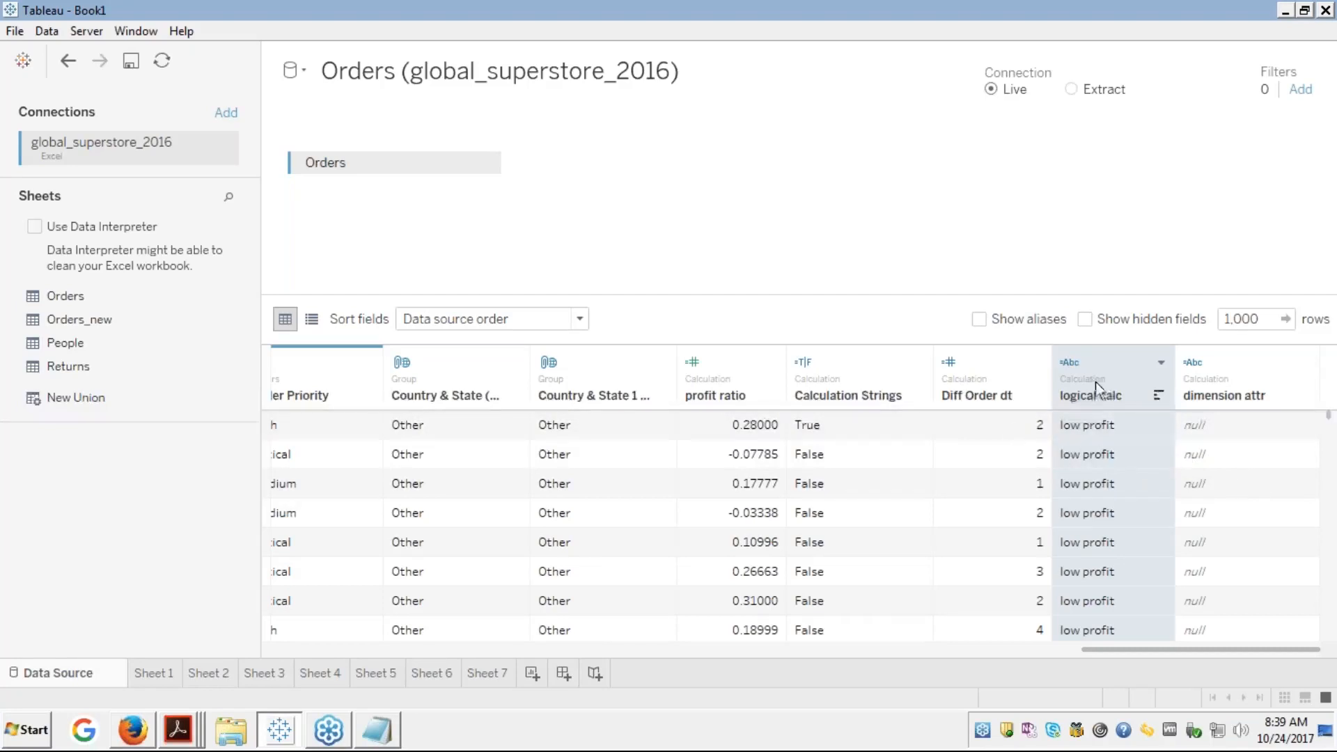
click(1222, 391)
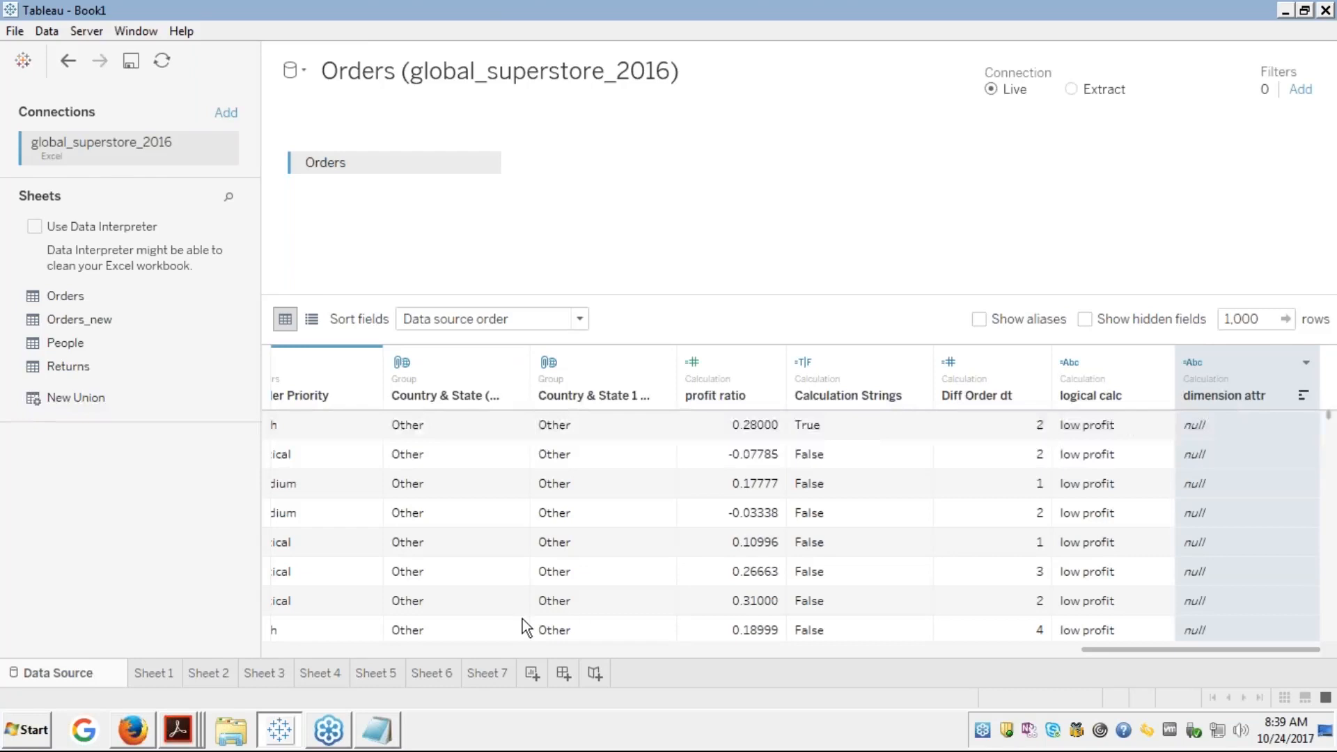
Create a new worksheet after Sheet 7 and add Category to its rows
click(487, 672)
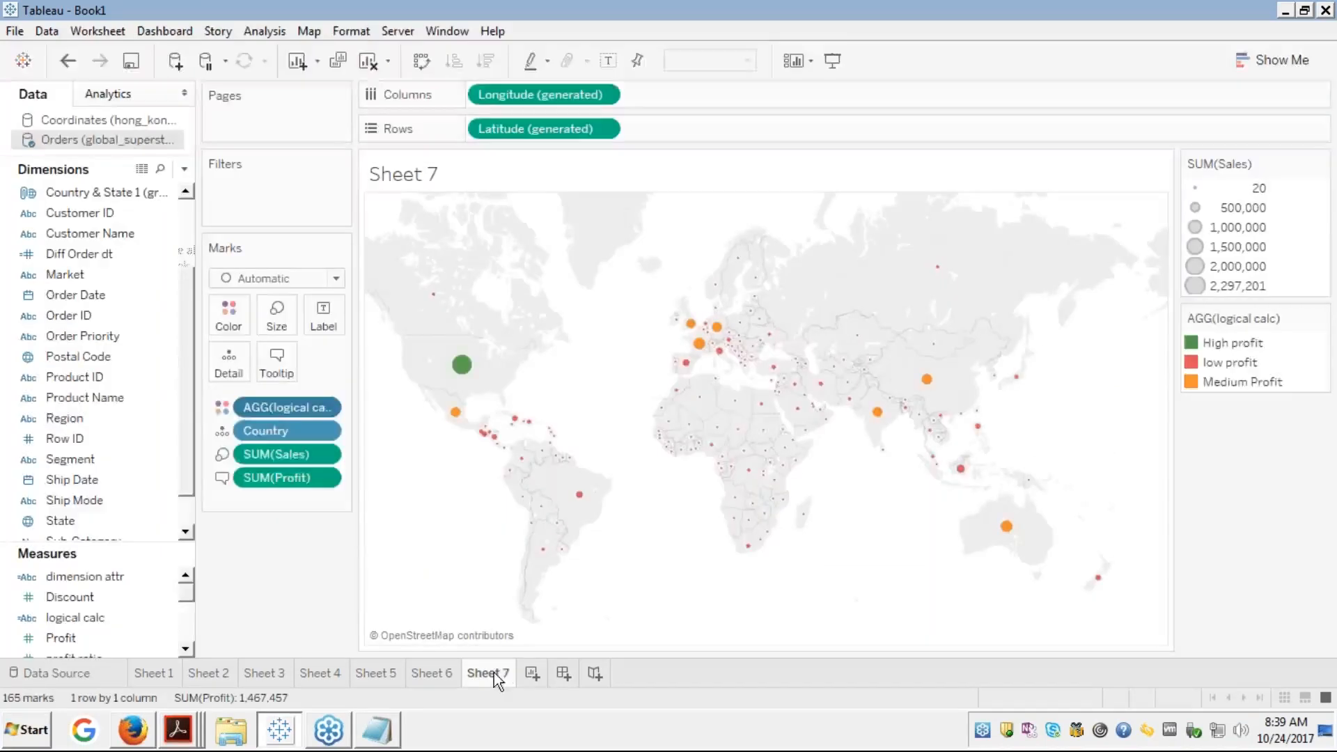
click(529, 675)
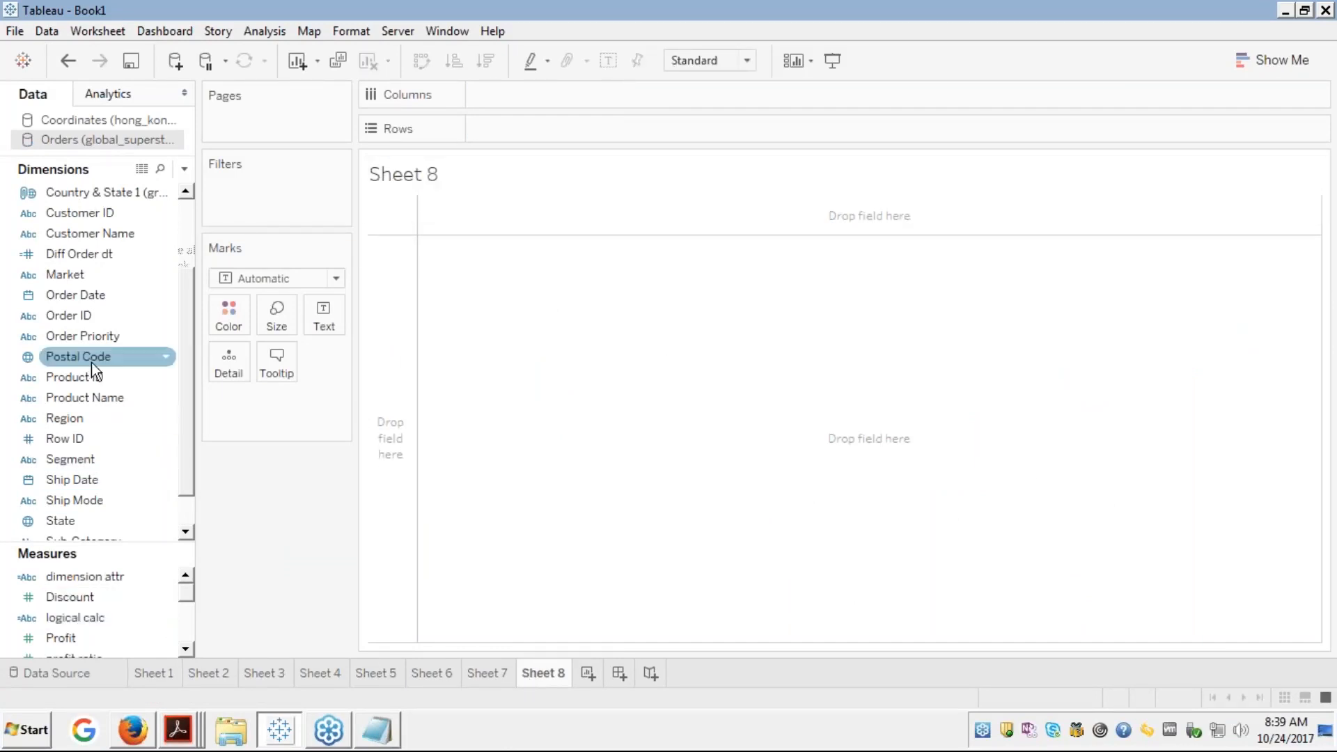
click(74, 362)
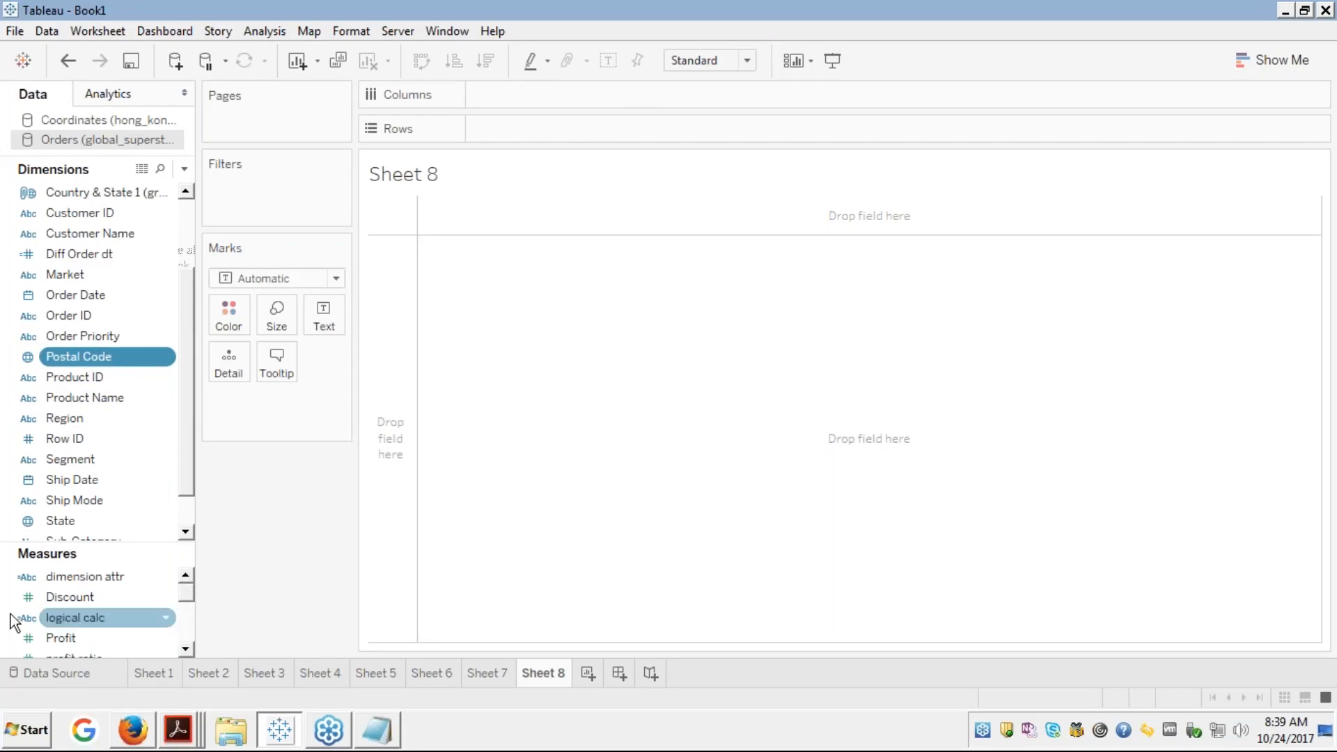
key(Home)
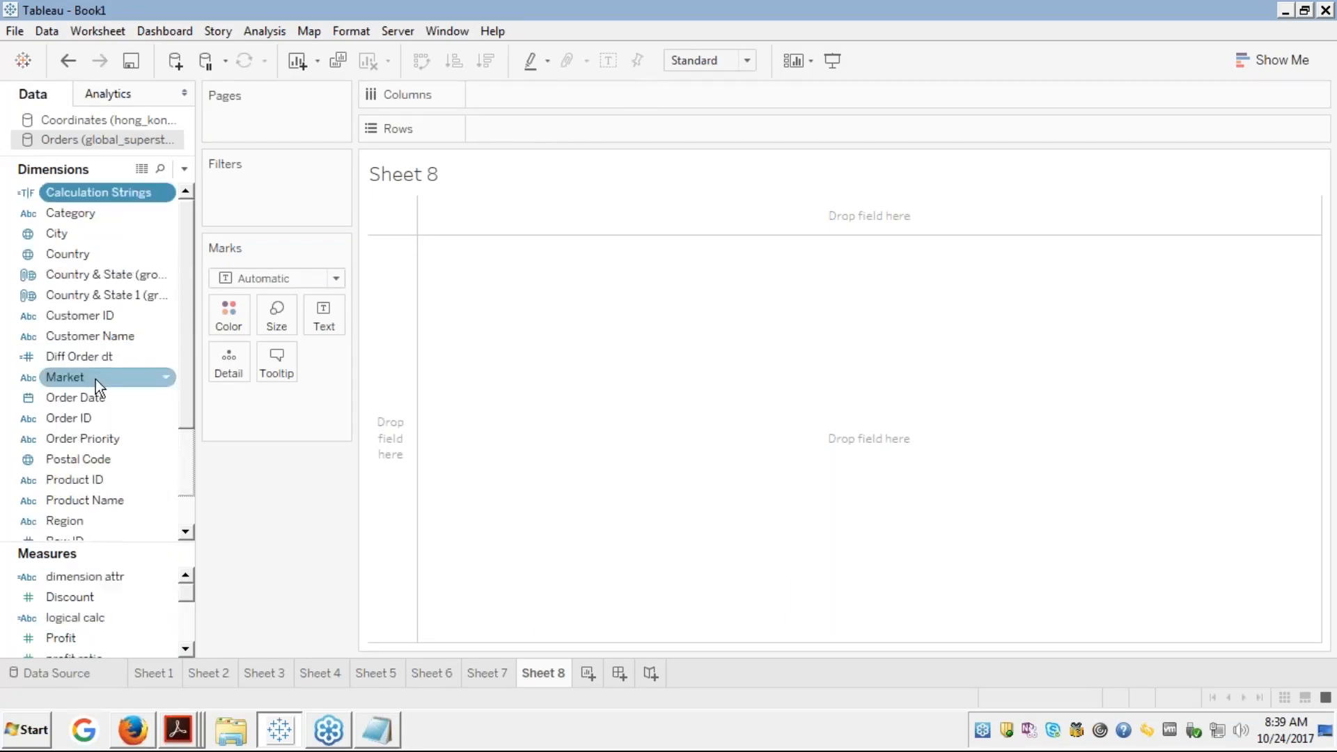
double_click(58, 213)
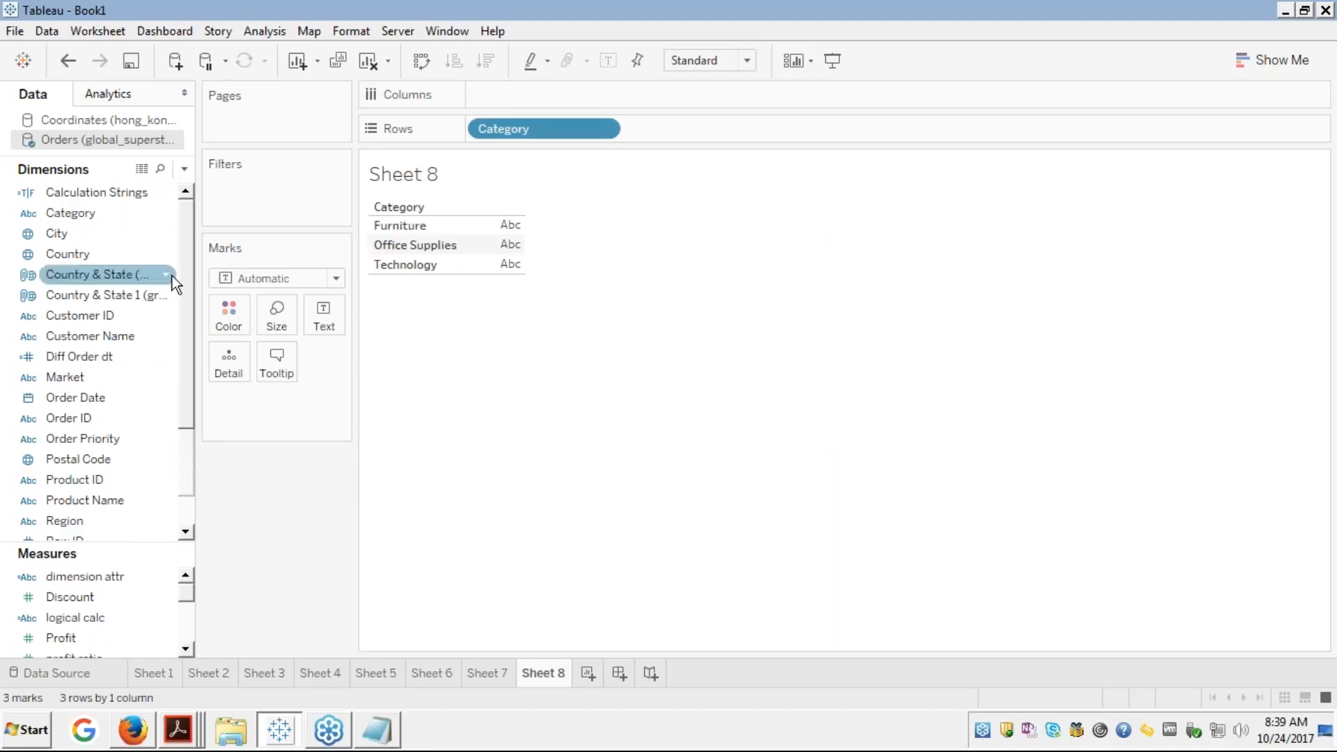
Add Sub-Category to the rows after Category and show Sales as the table's text values
click(79, 294)
key(s)
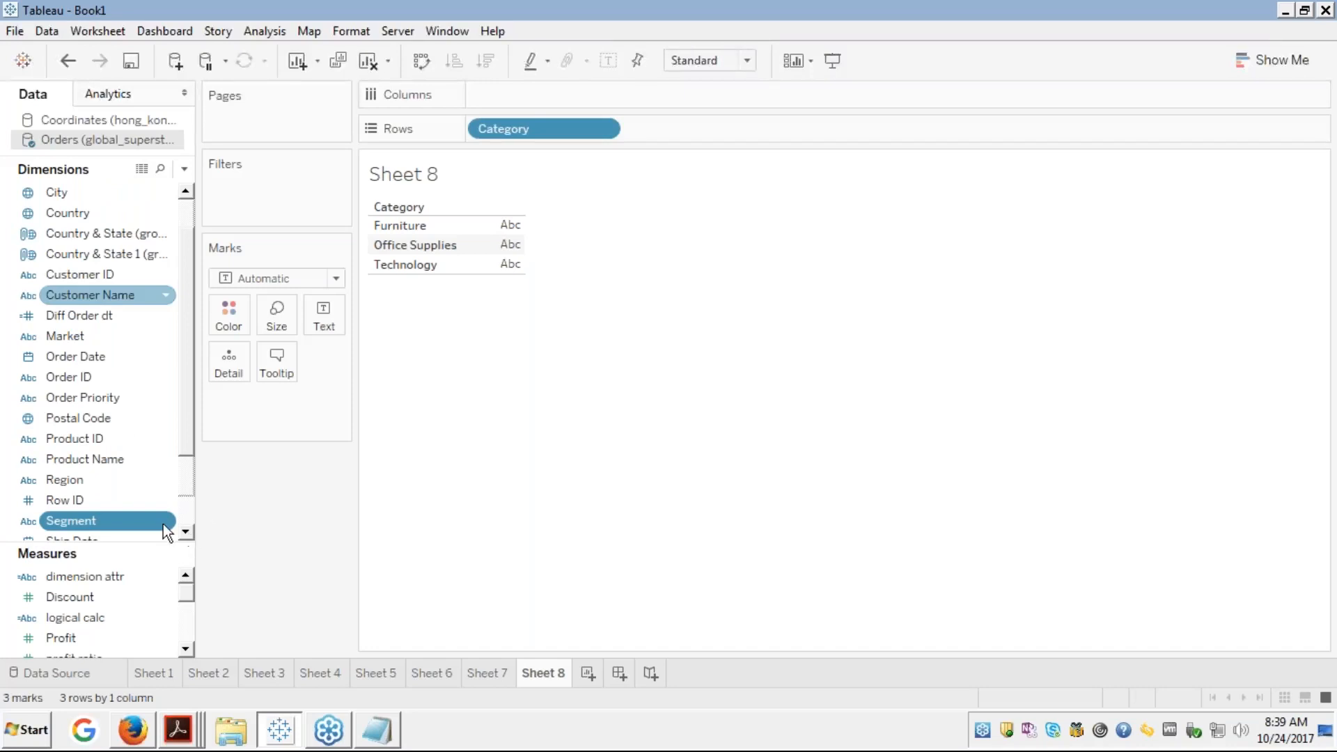
key(s)
key(s)
scroll(164, 526, down, 1)
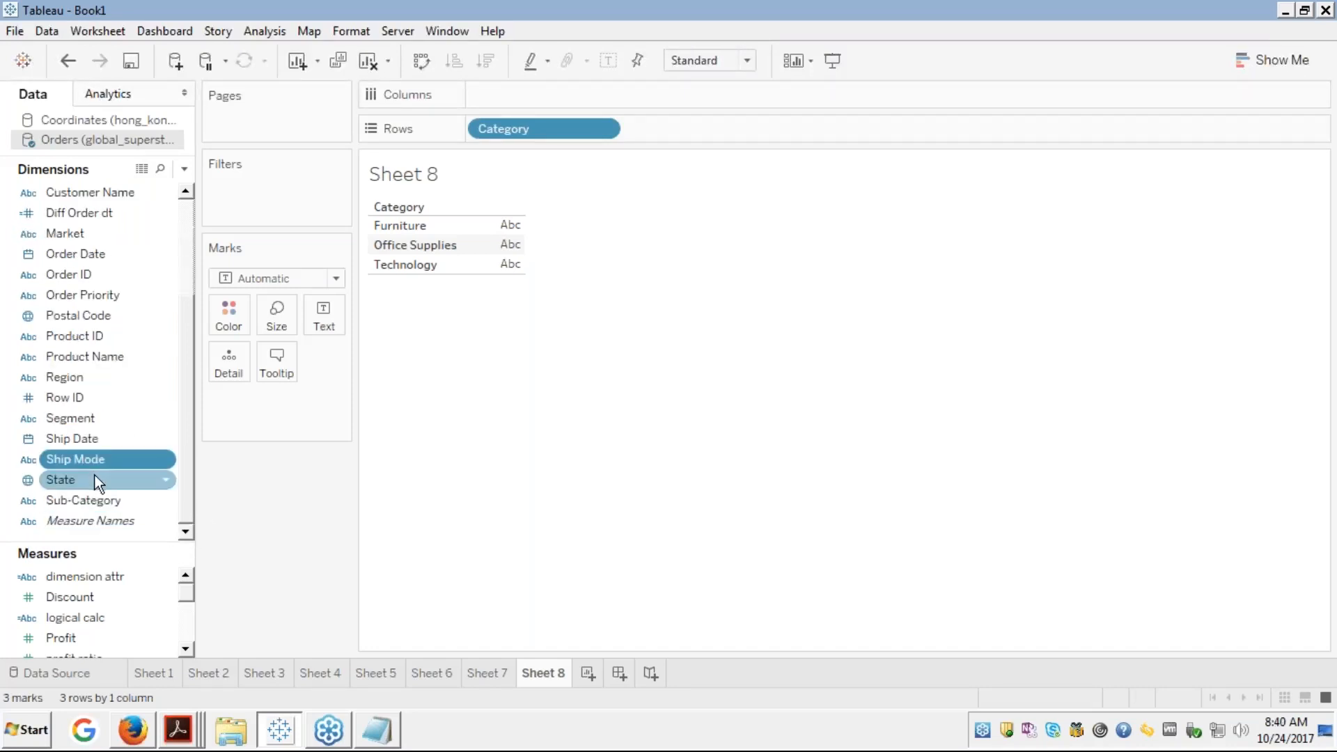
double_click(78, 500)
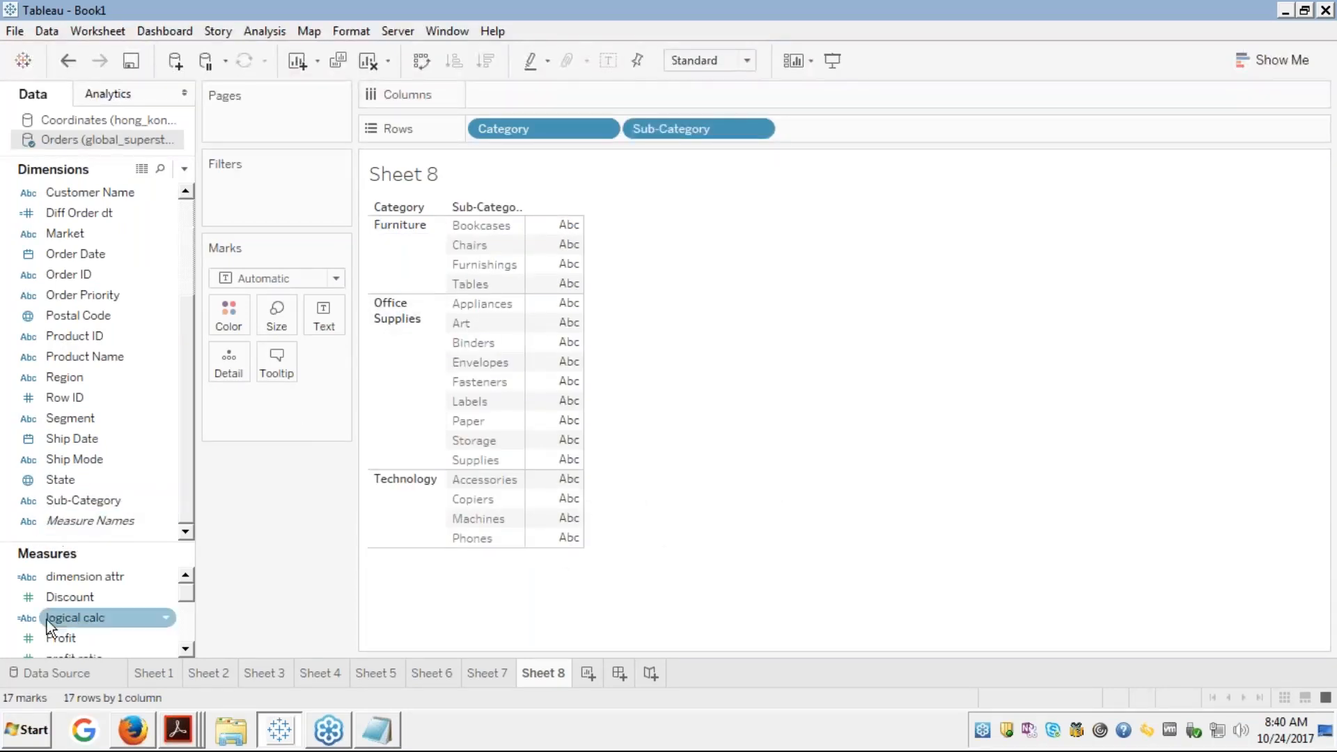
click(187, 639)
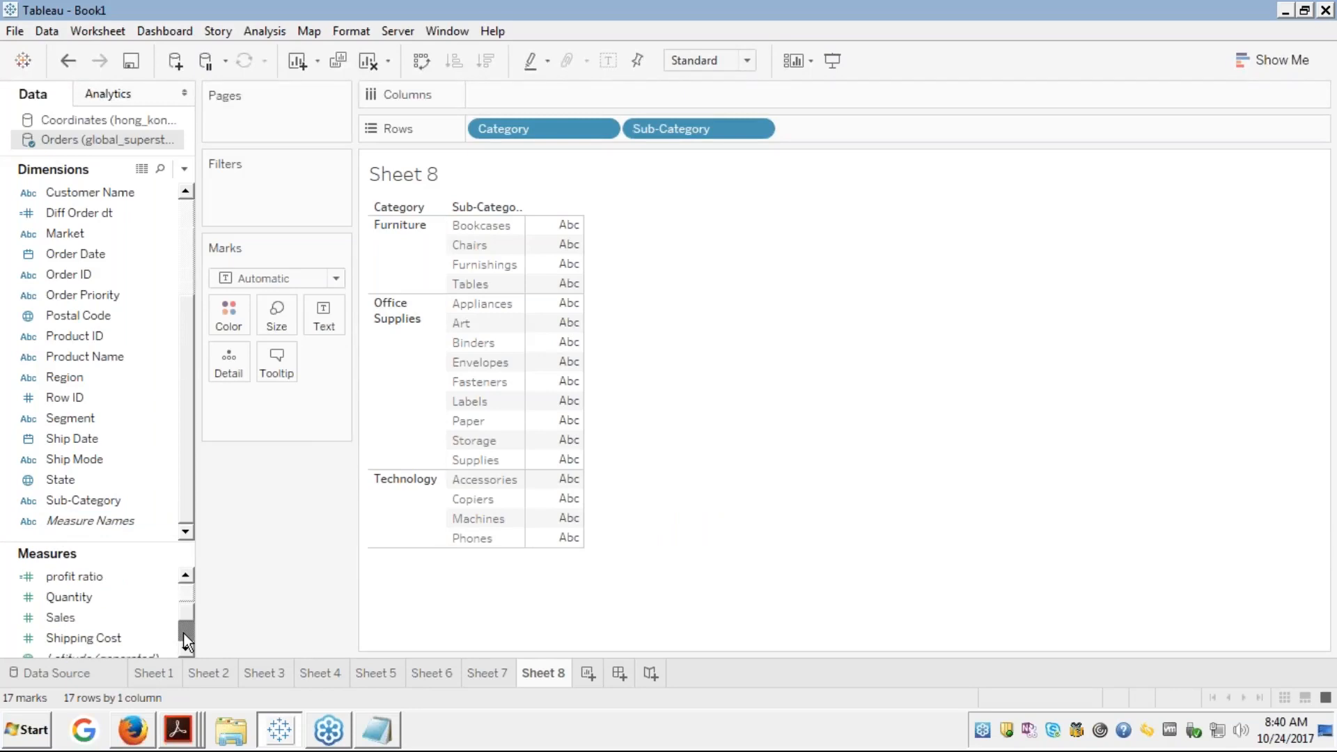
click(58, 617)
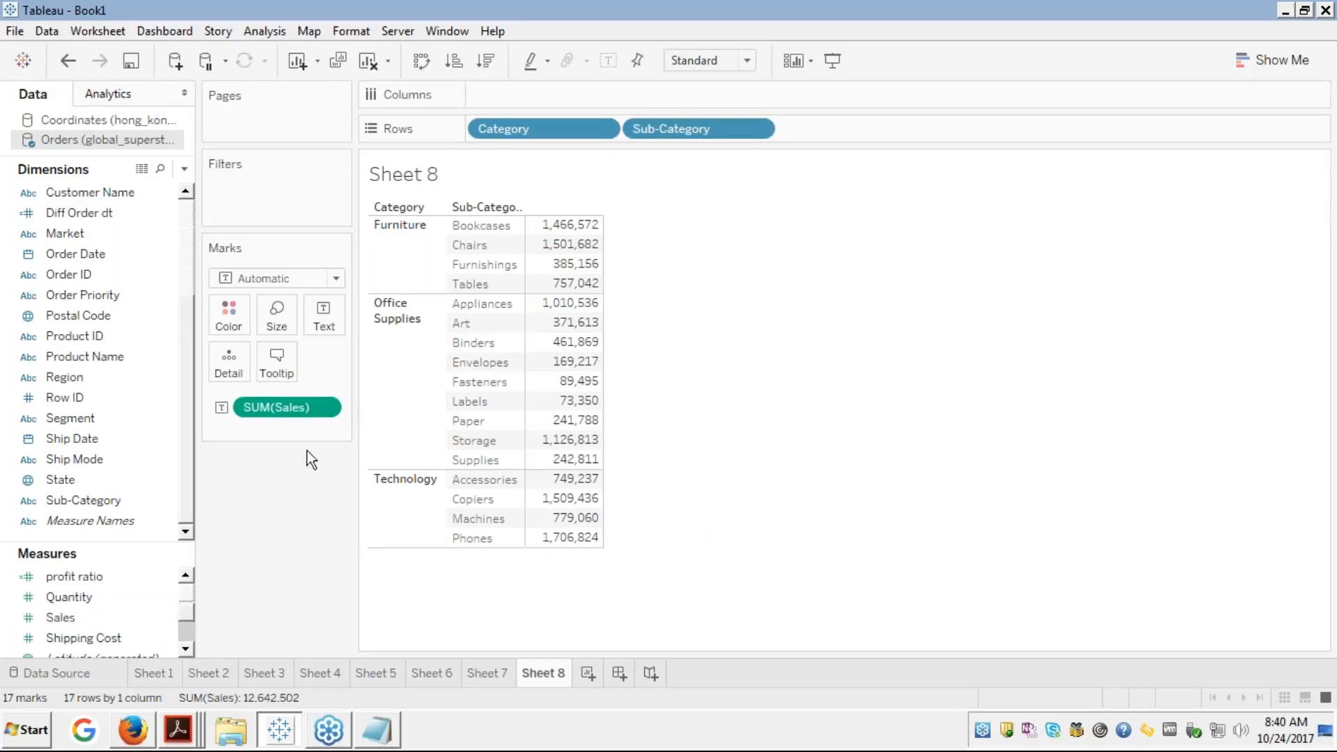
Examine the quick table calculation options available for SUM(Sales)
right_click(311, 408)
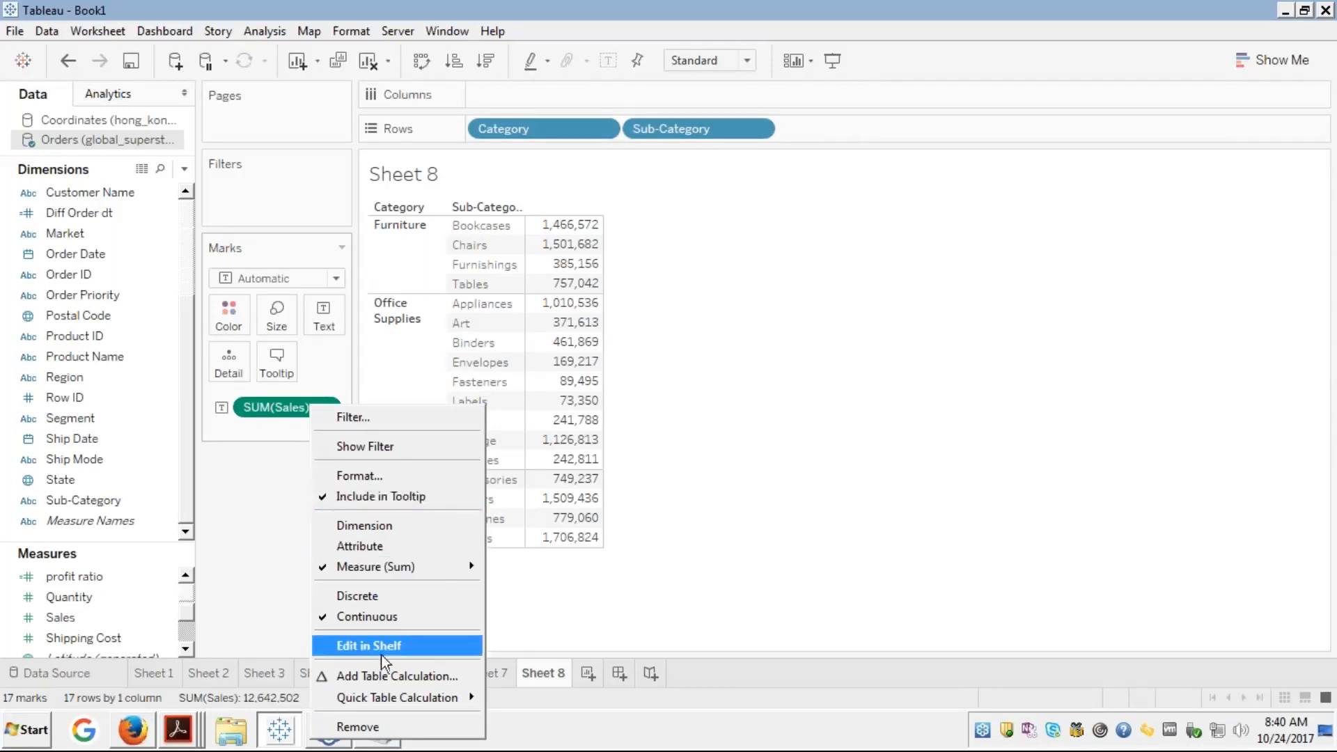
mouse_move(375, 700)
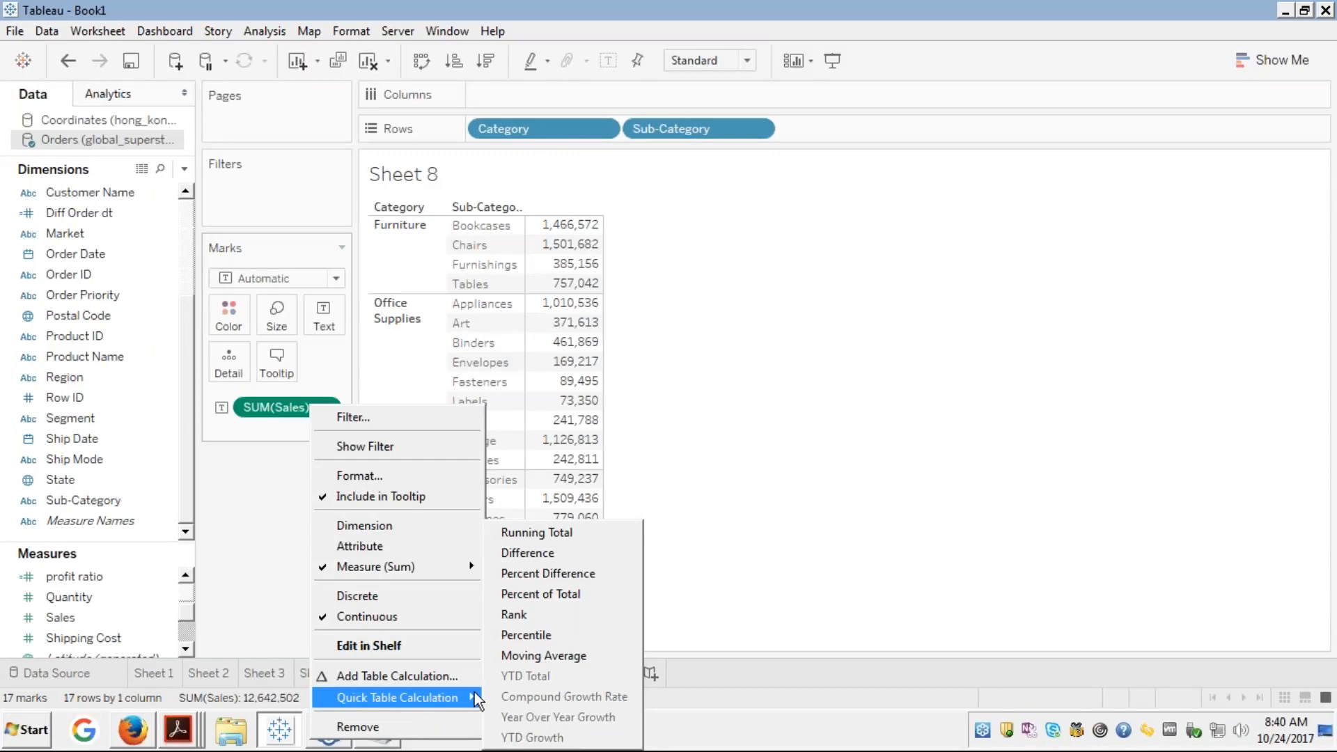
click(220, 547)
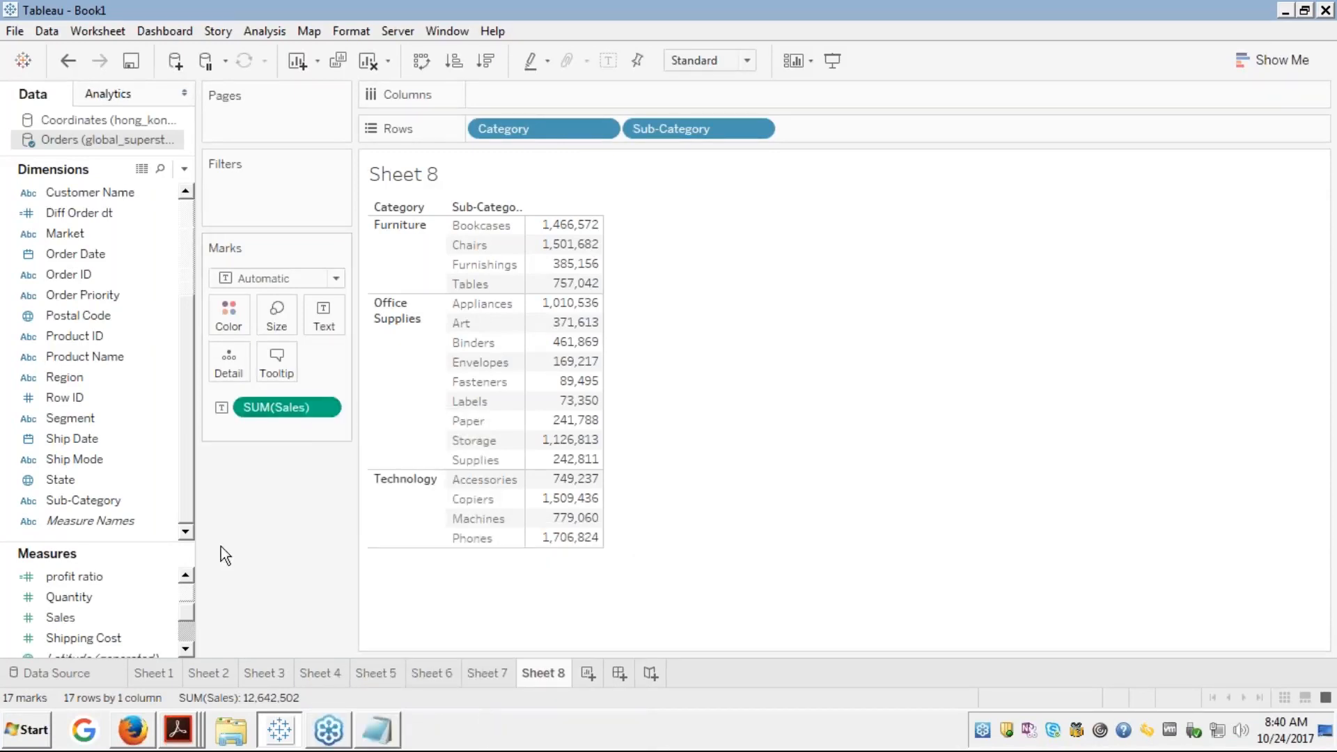
right_click(307, 406)
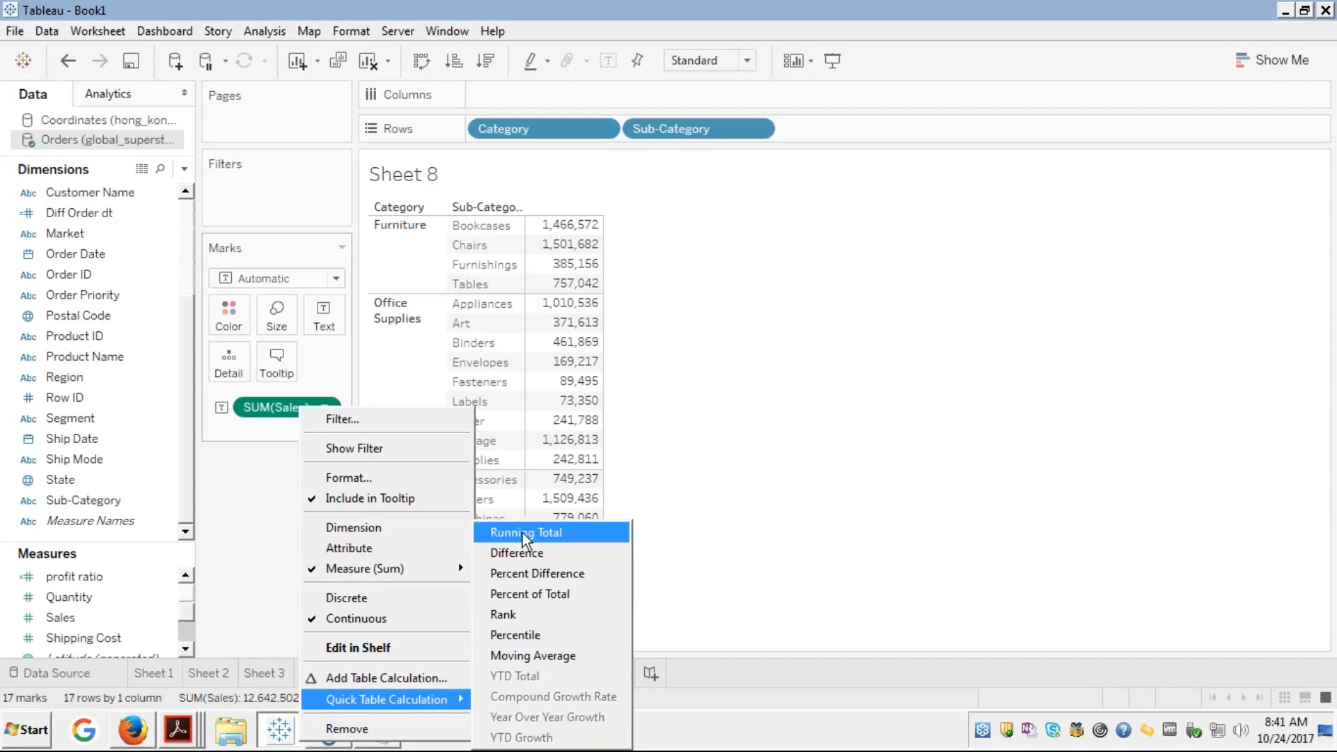
click(678, 451)
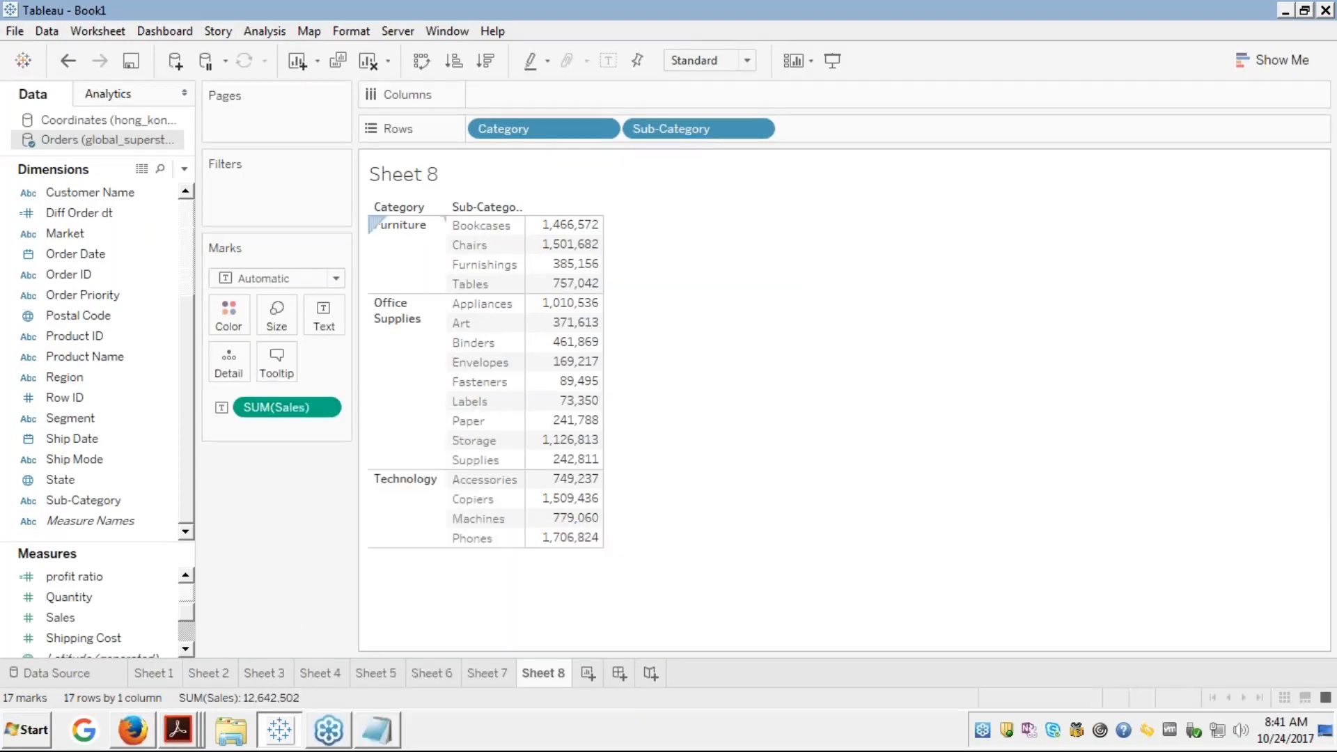
Apply the Running Total quick table calculation to the Sales text values of the Sheet 8 table
click(55, 624)
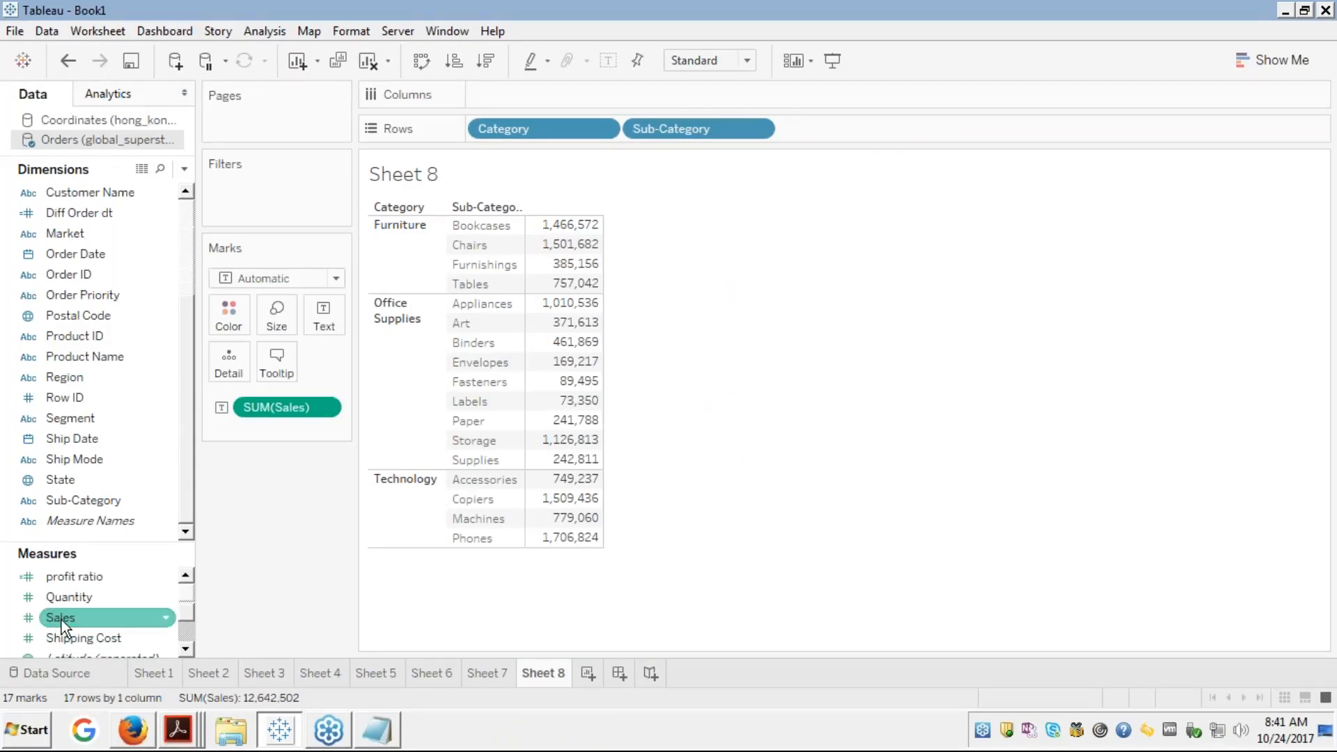
drag(64, 617, 322, 323)
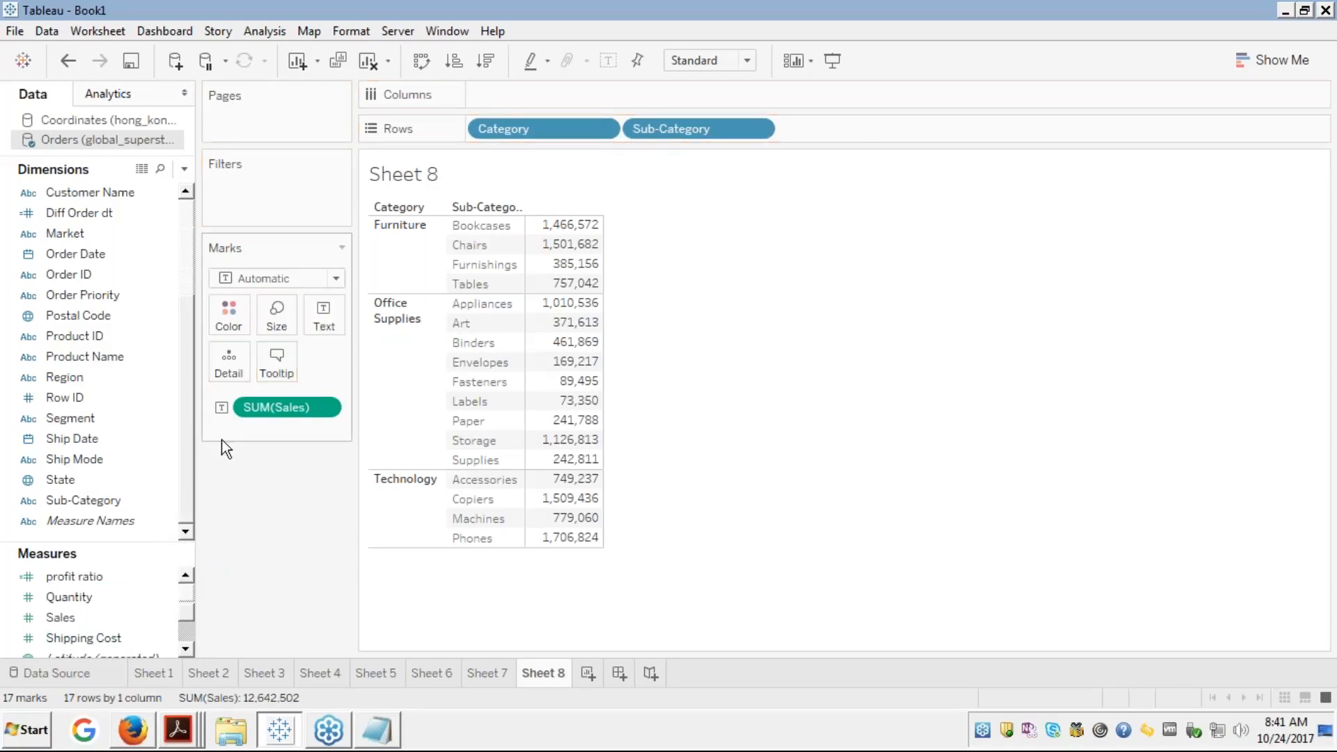
right_click(294, 404)
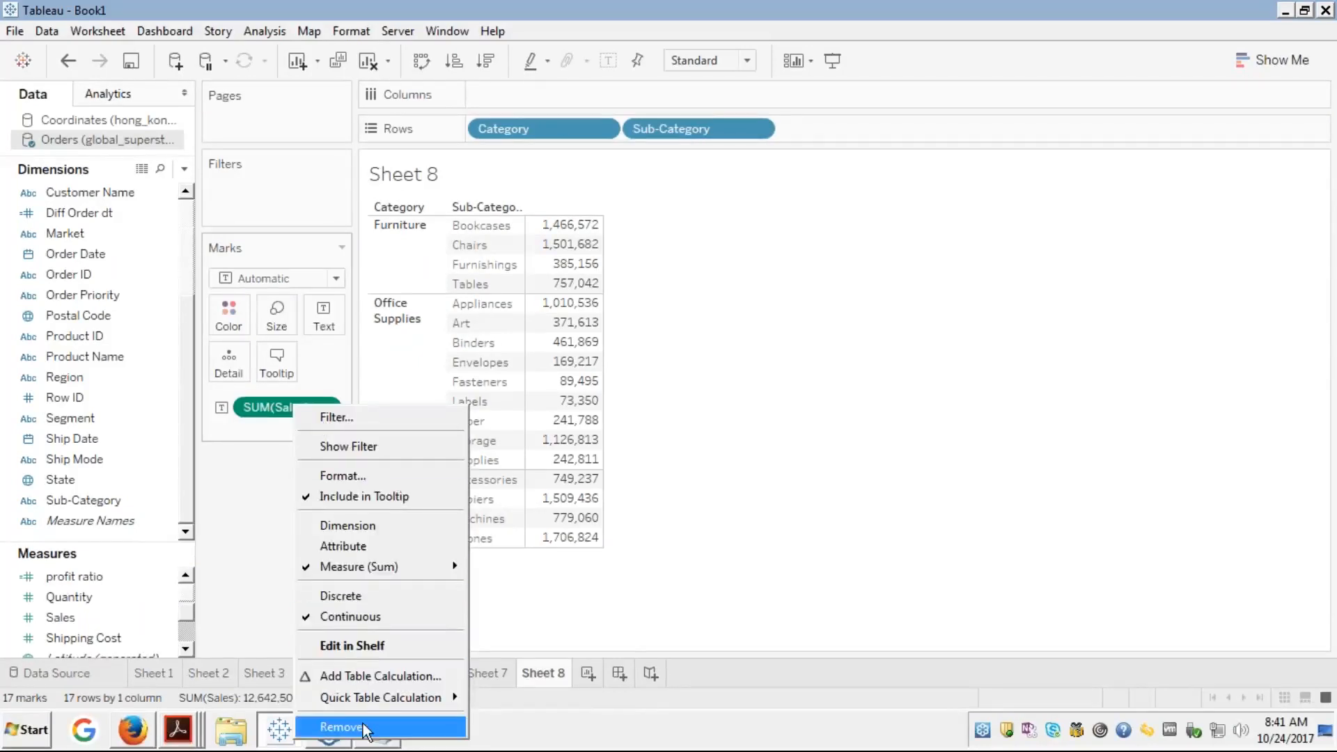
mouse_move(383, 701)
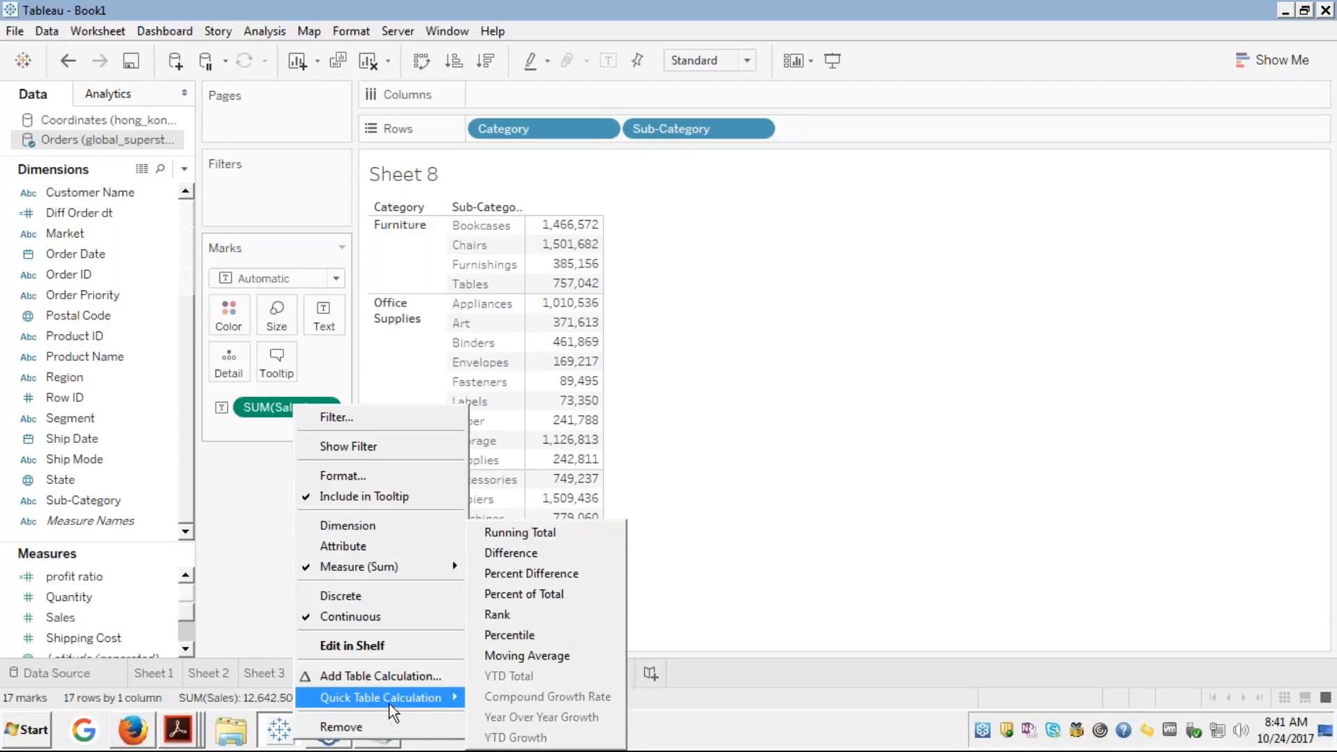
click(522, 535)
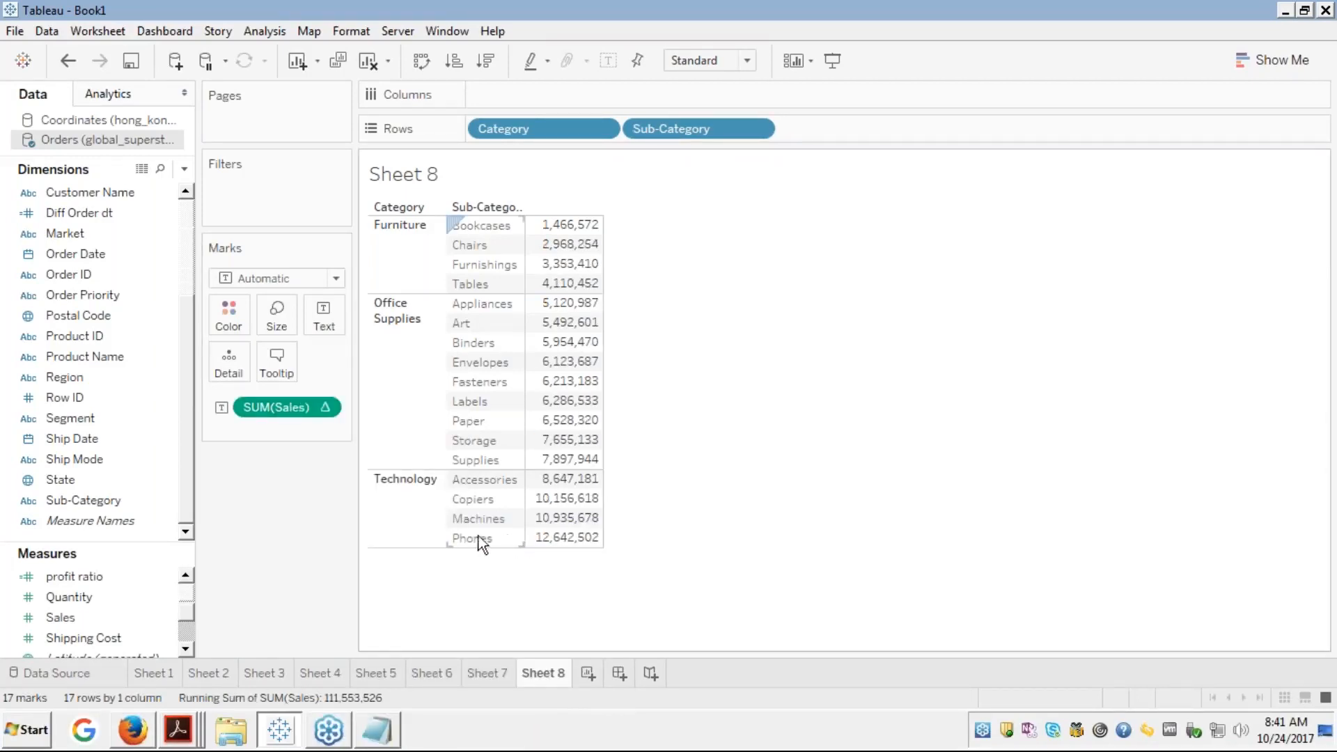
Add Sales as a second measure beside the running total in the Sheet 8 table
click(61, 617)
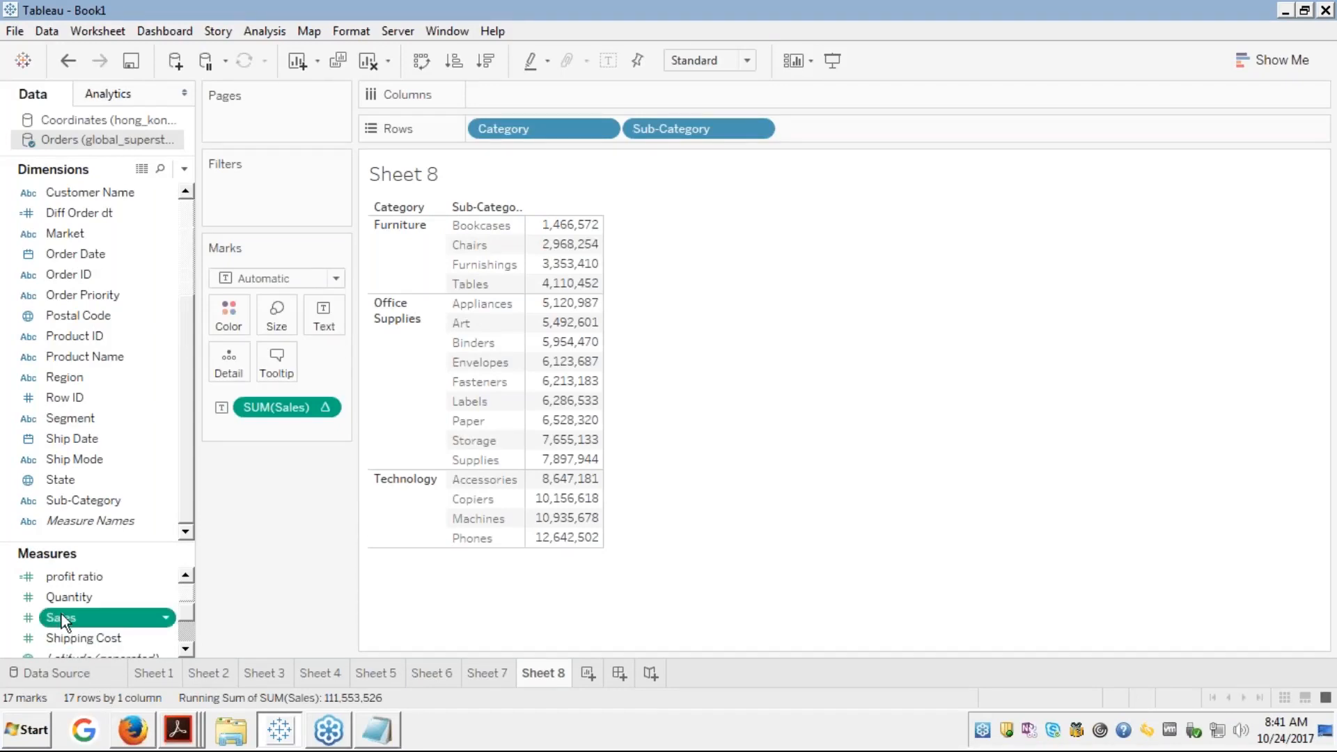
double_click(62, 617)
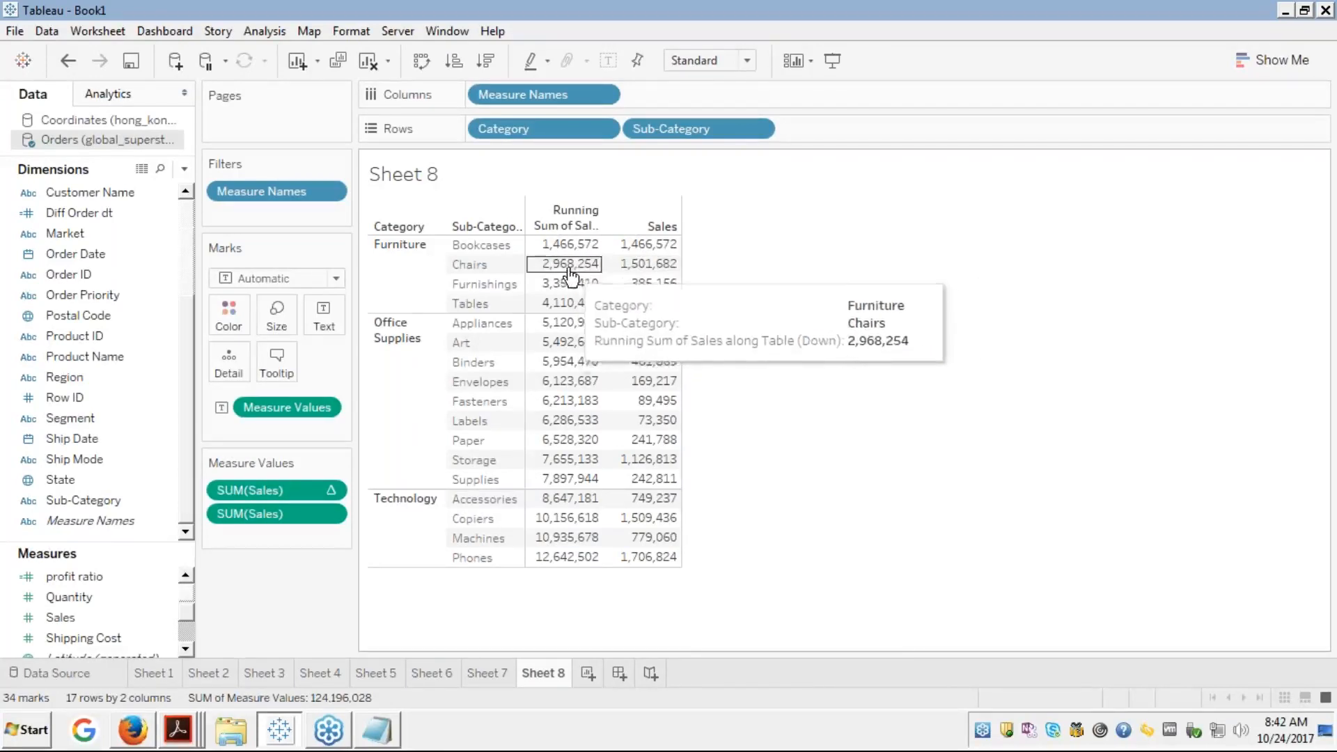
Open Calculator, multiply the Bookcases sales of 1466572 by 2, and close it
key(super+r)
text(calc)
key(Return)
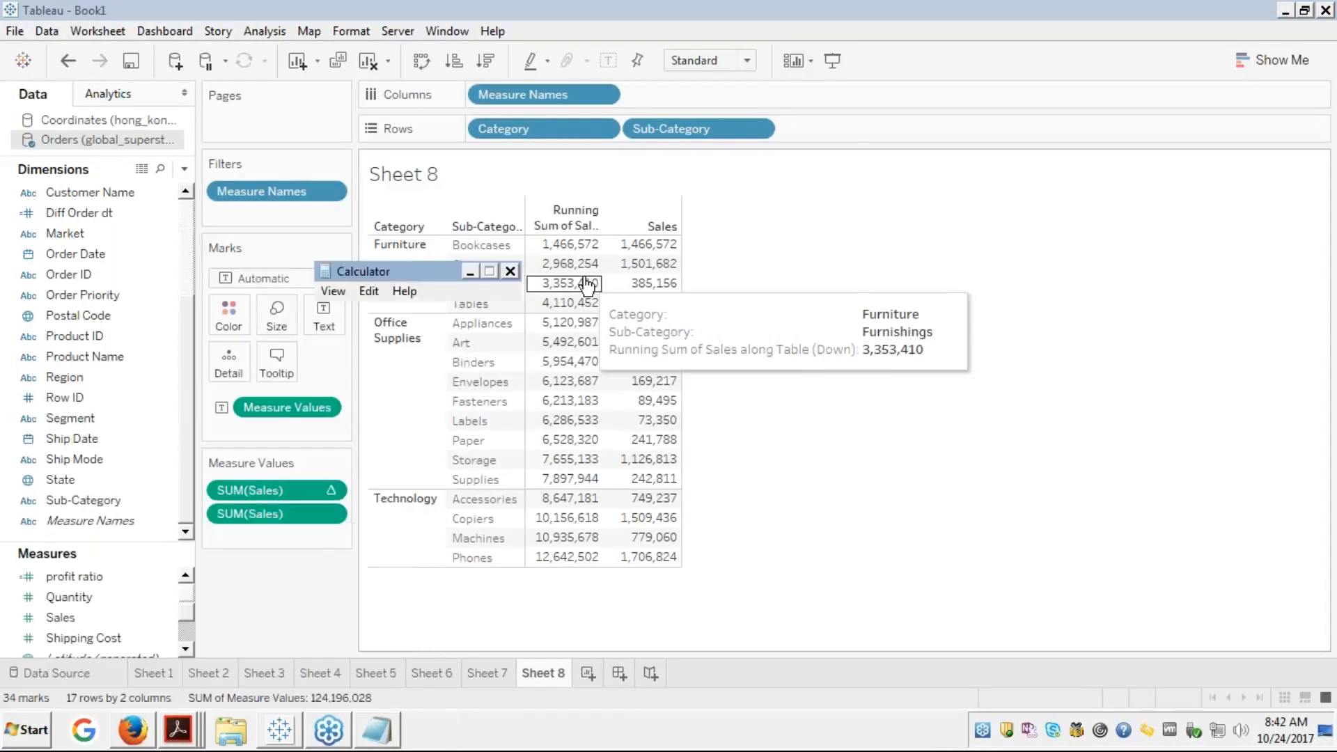
text(14)
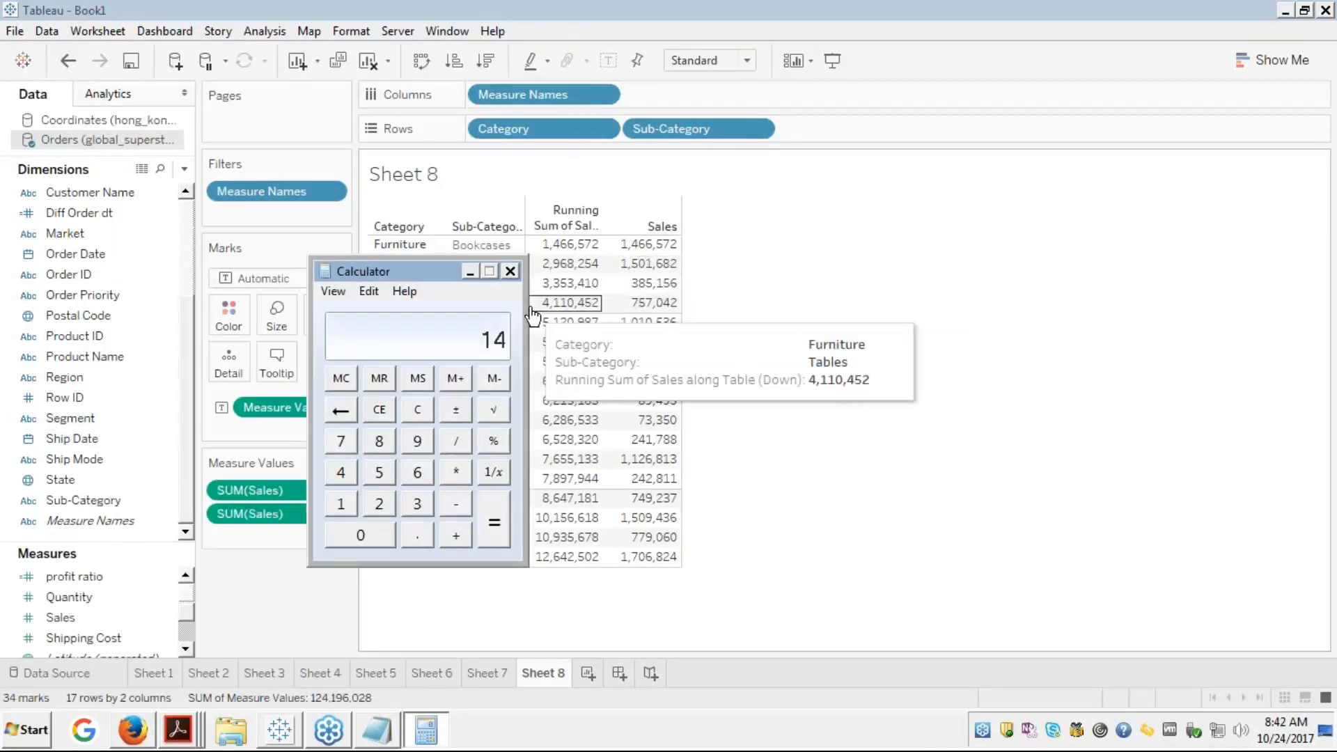
text(66572*)
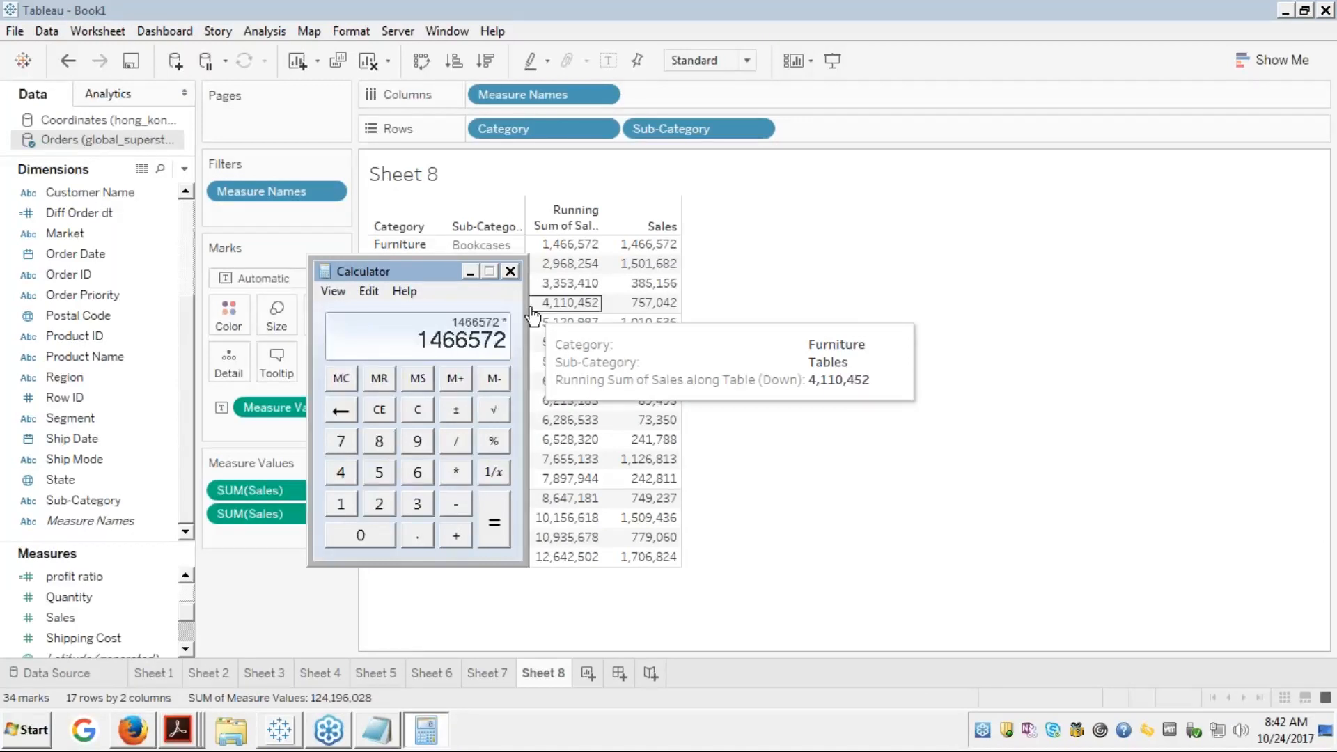
text(2933144)
key(Return)
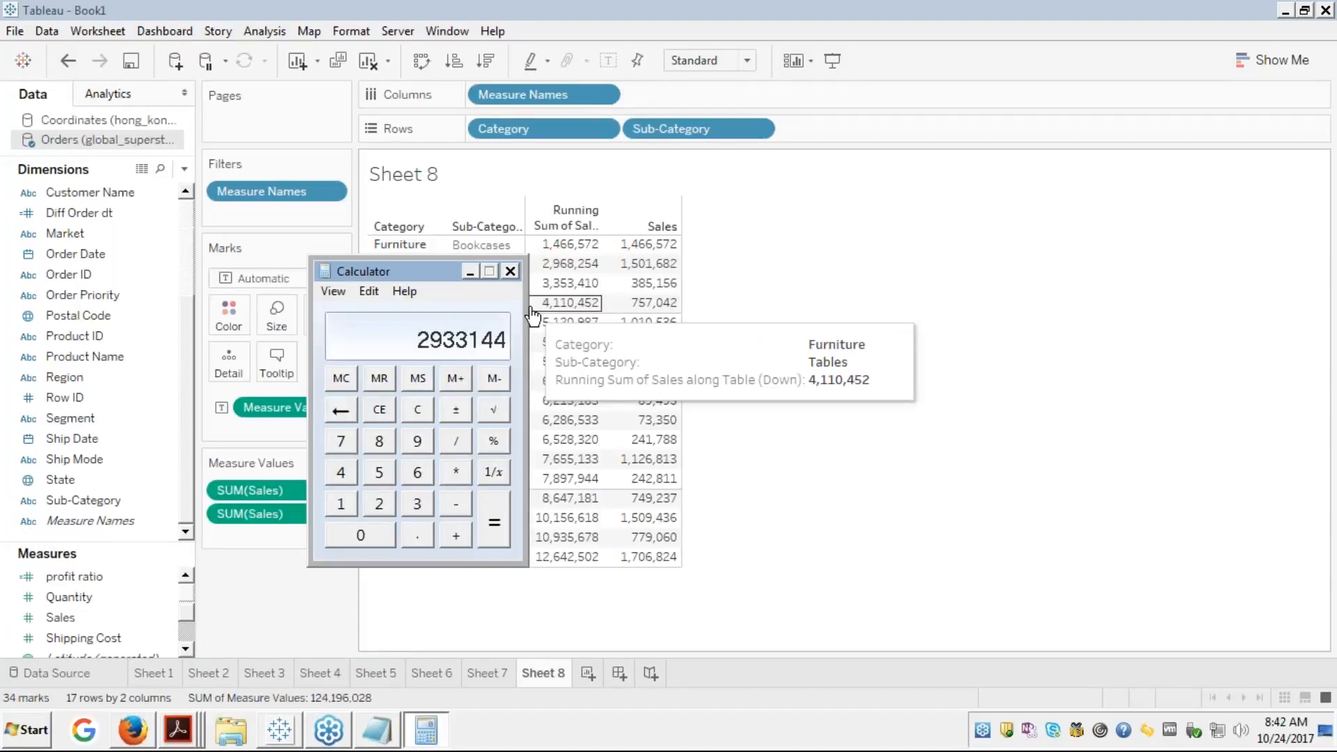
key(Escape)
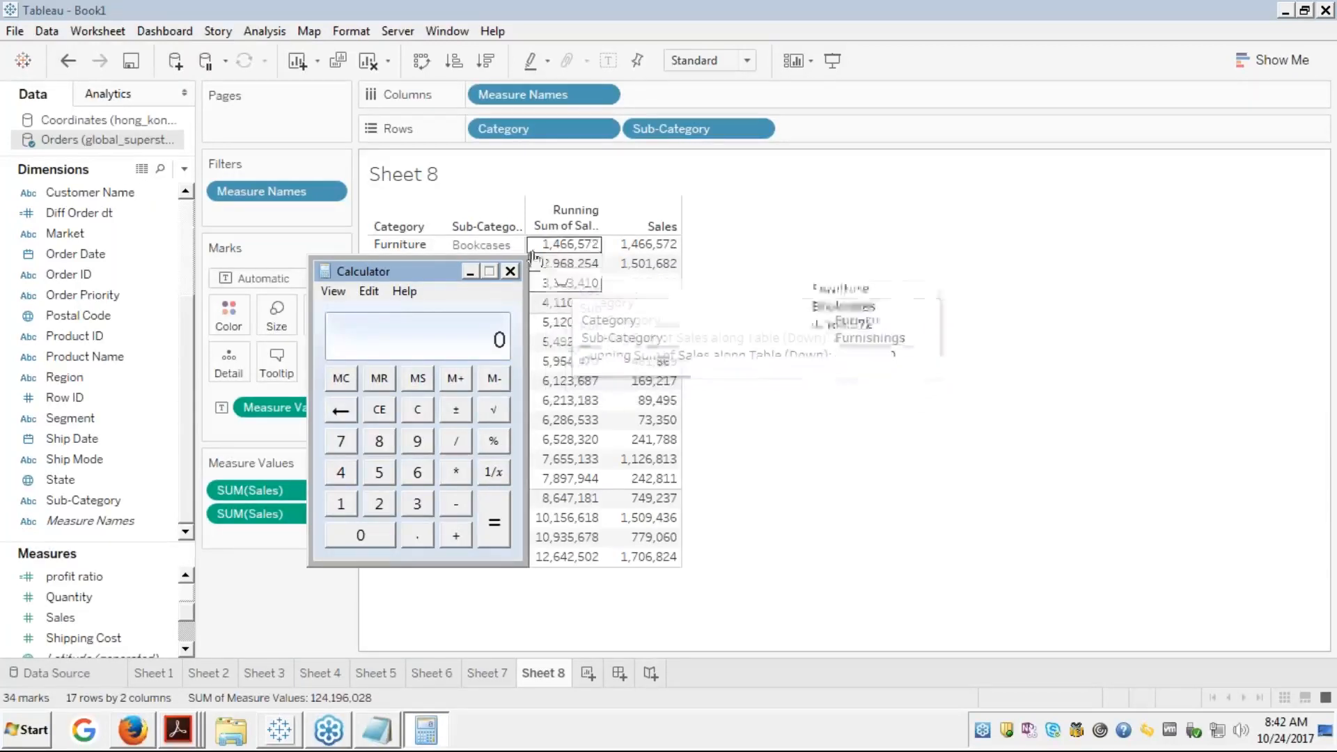
click(511, 273)
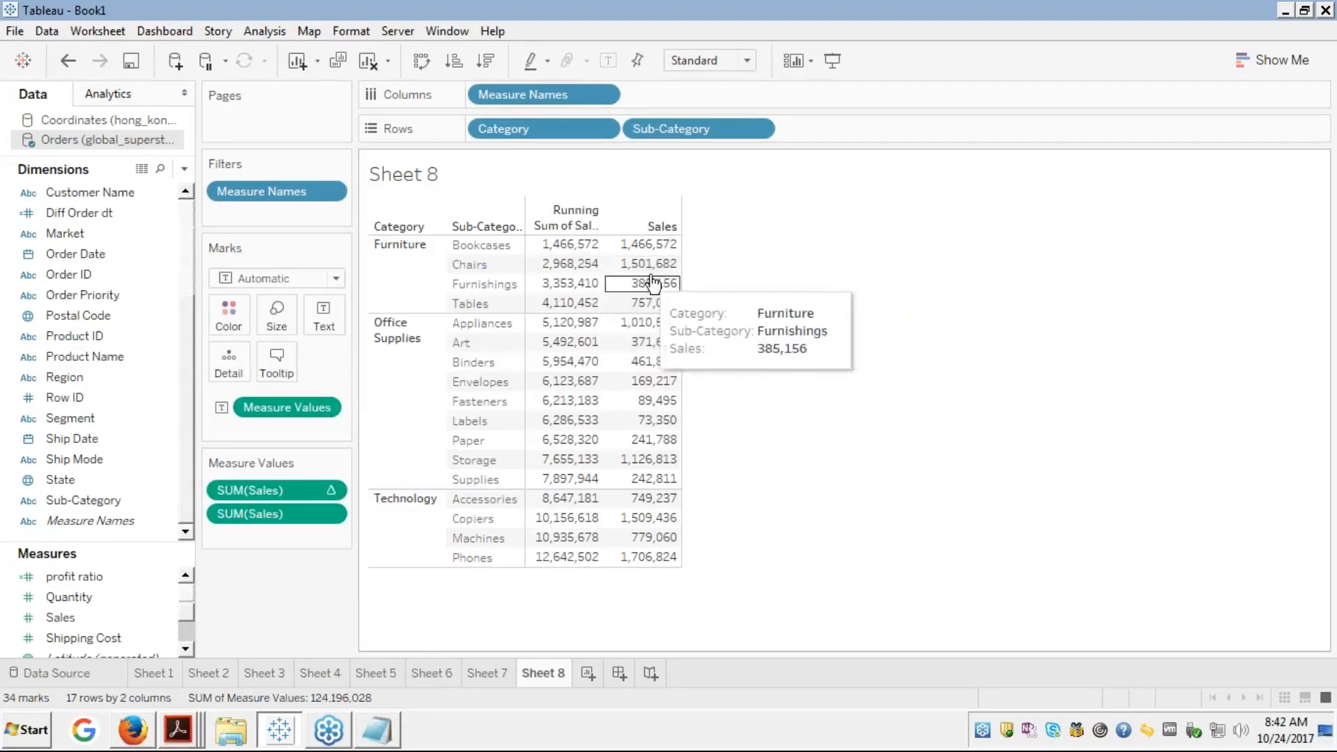
key(super+r)
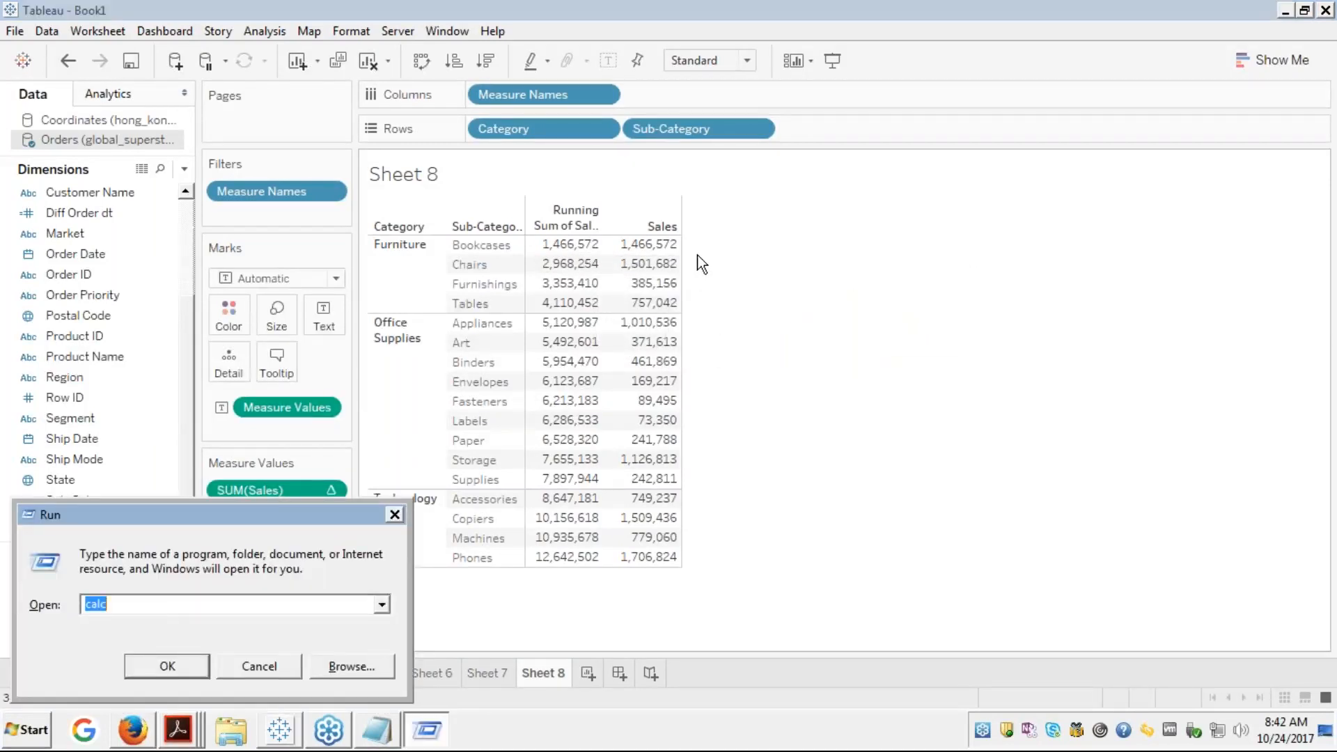
key(Return)
text(1)
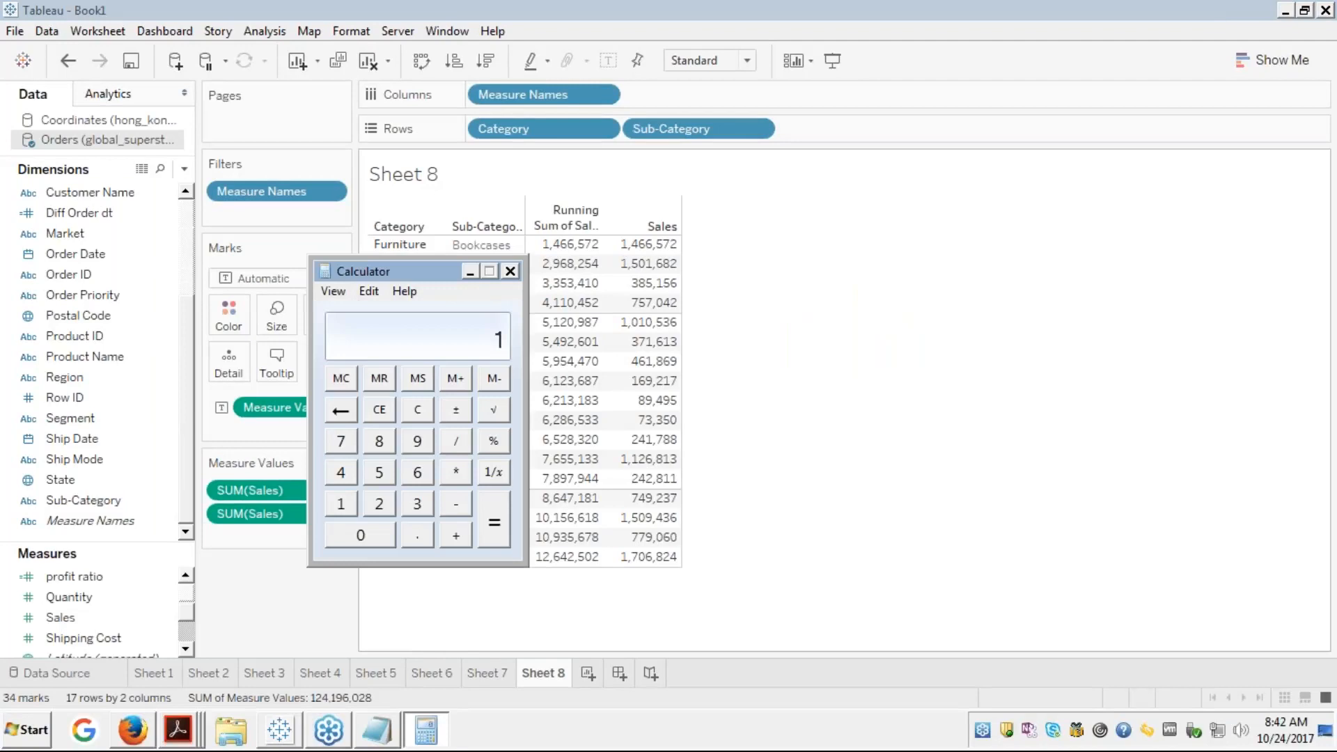
text(466572*)
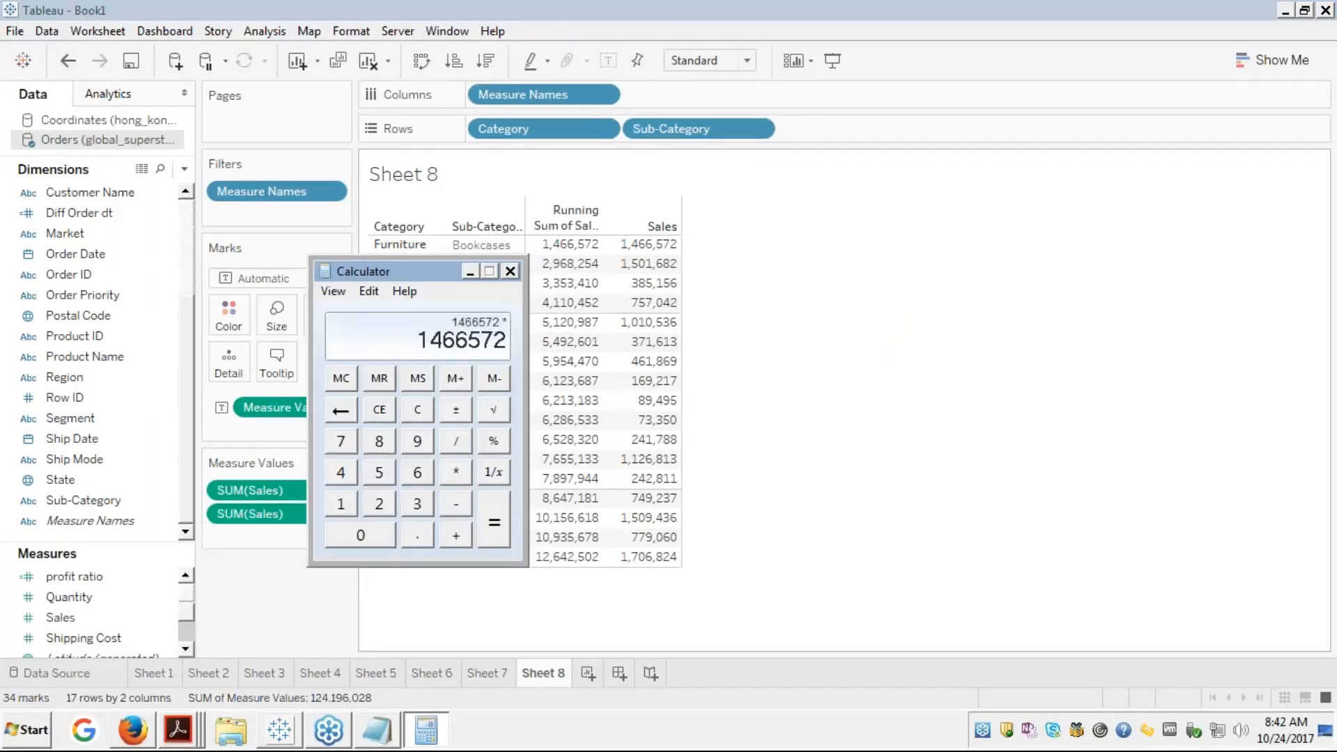
text(2)
key(Escape)
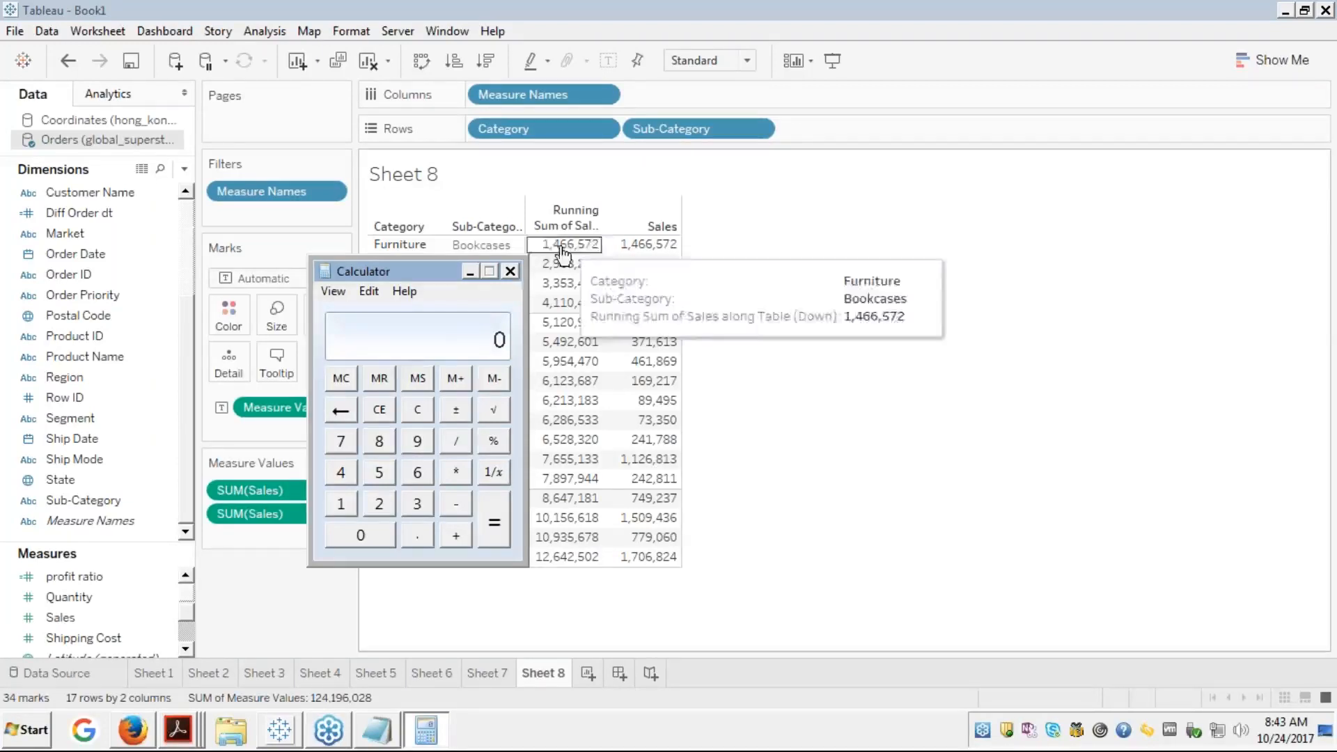
click(511, 271)
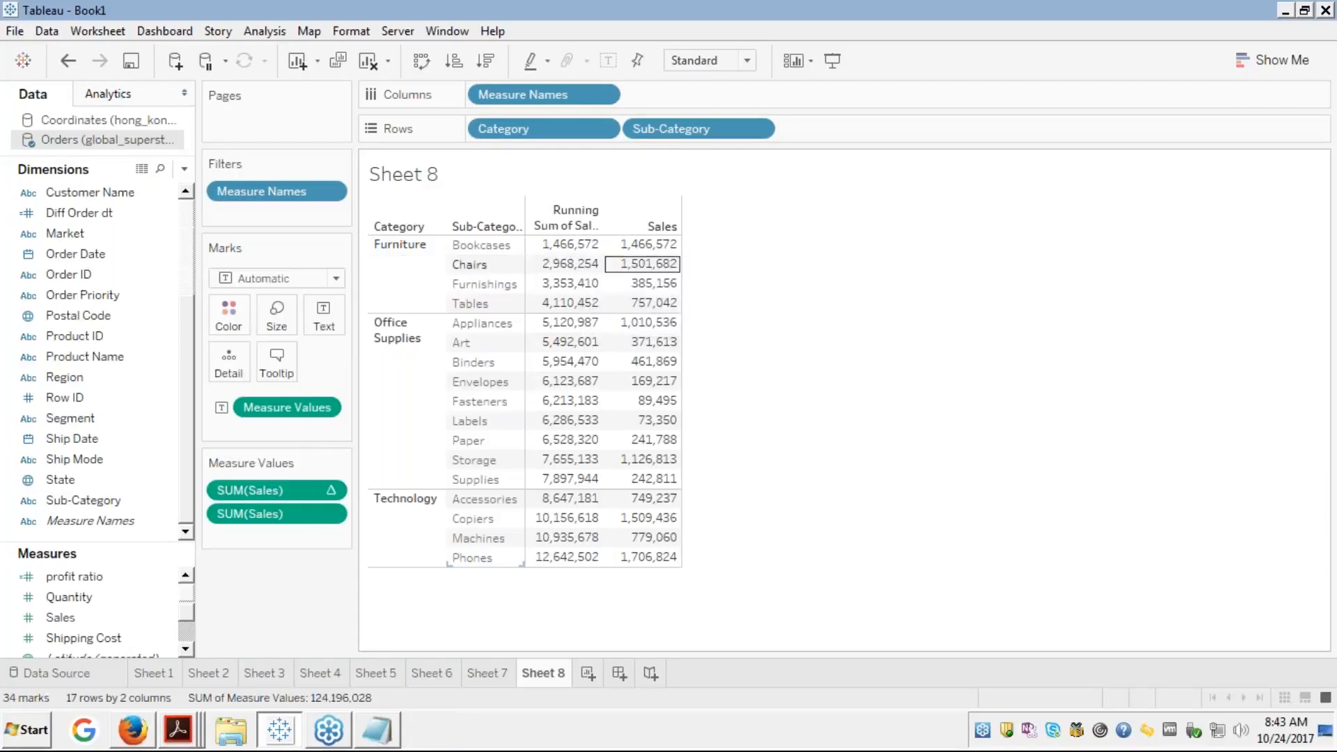
Check the Chairs running total by adding the Bookcases and Chairs sales, 1466572 + 1501682, in Calculator
mouse_move(651, 251)
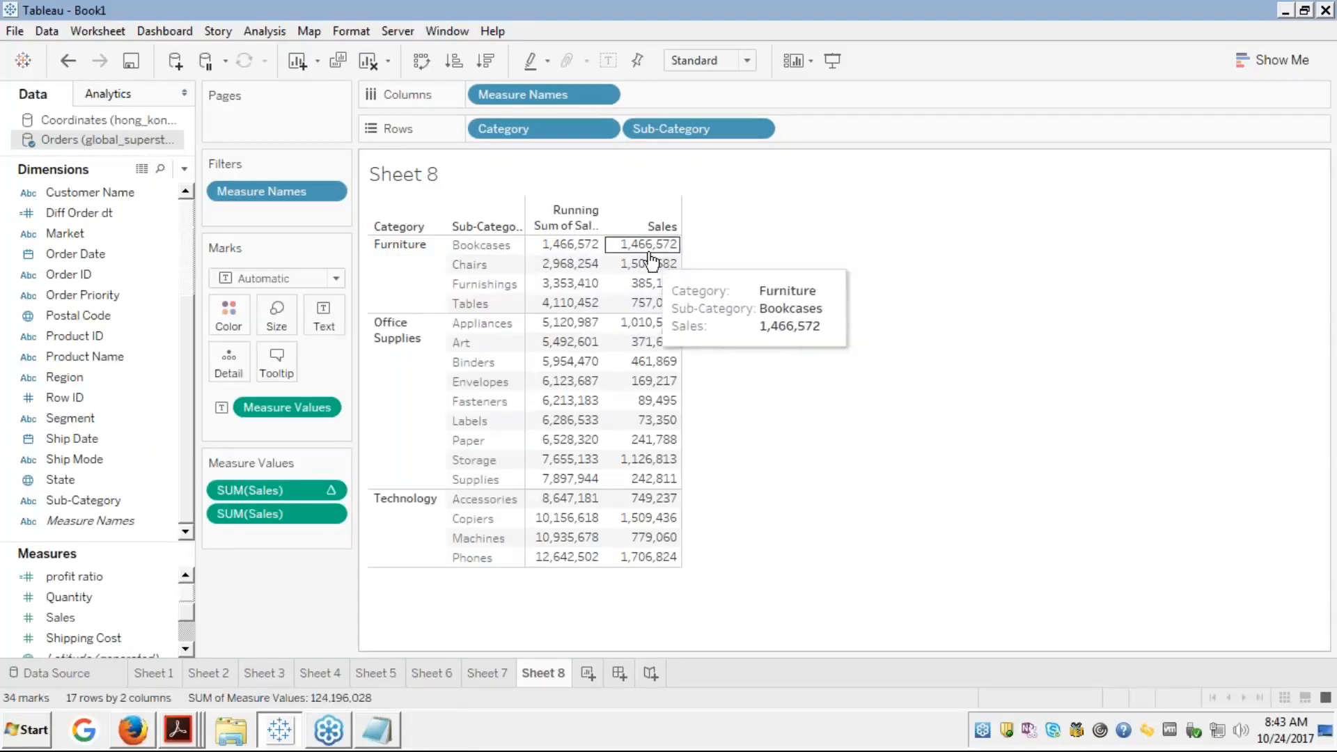
mouse_move(583, 275)
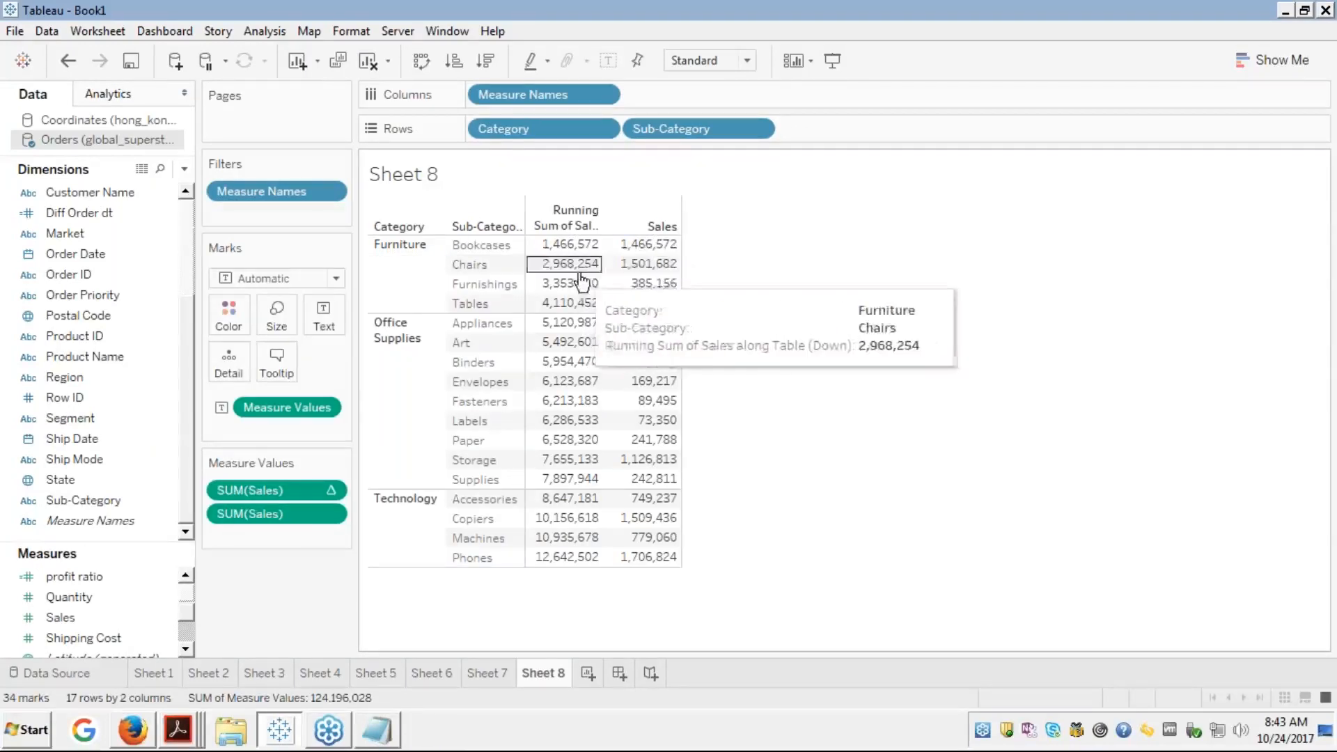
mouse_move(574, 313)
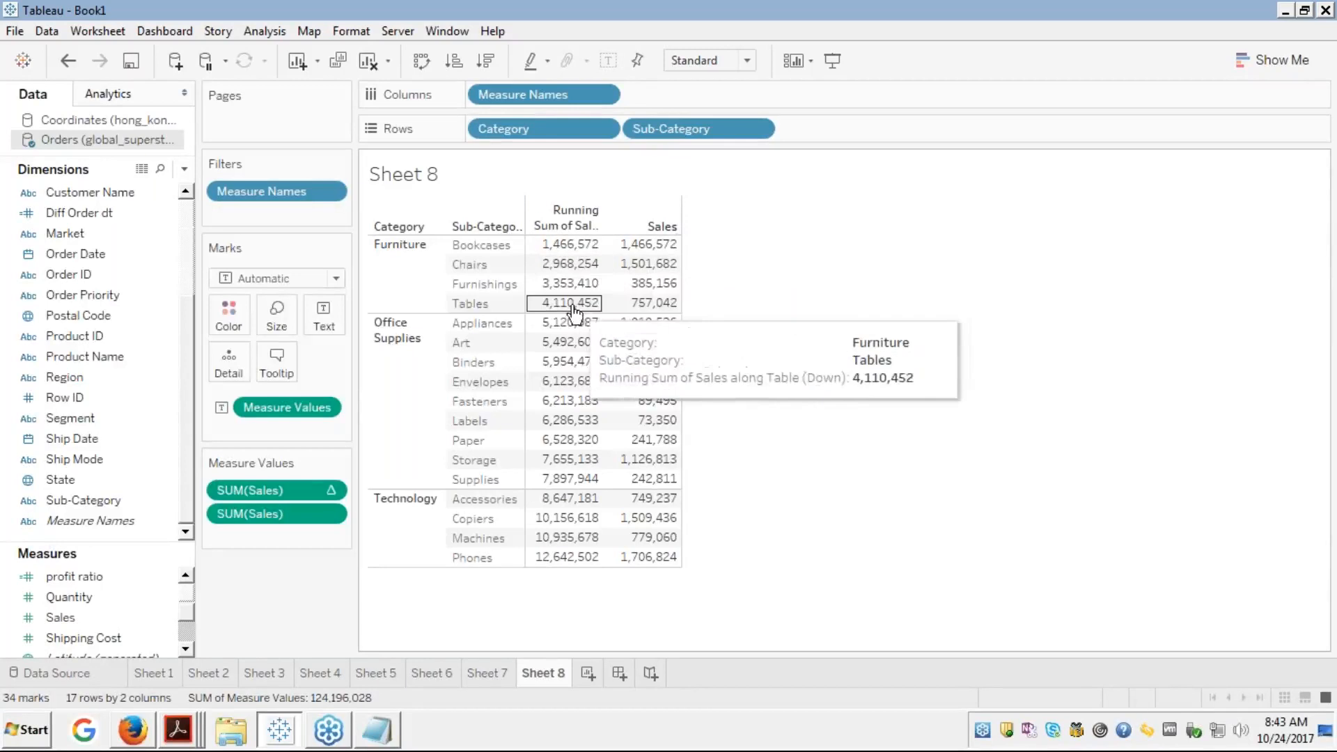
mouse_move(614, 348)
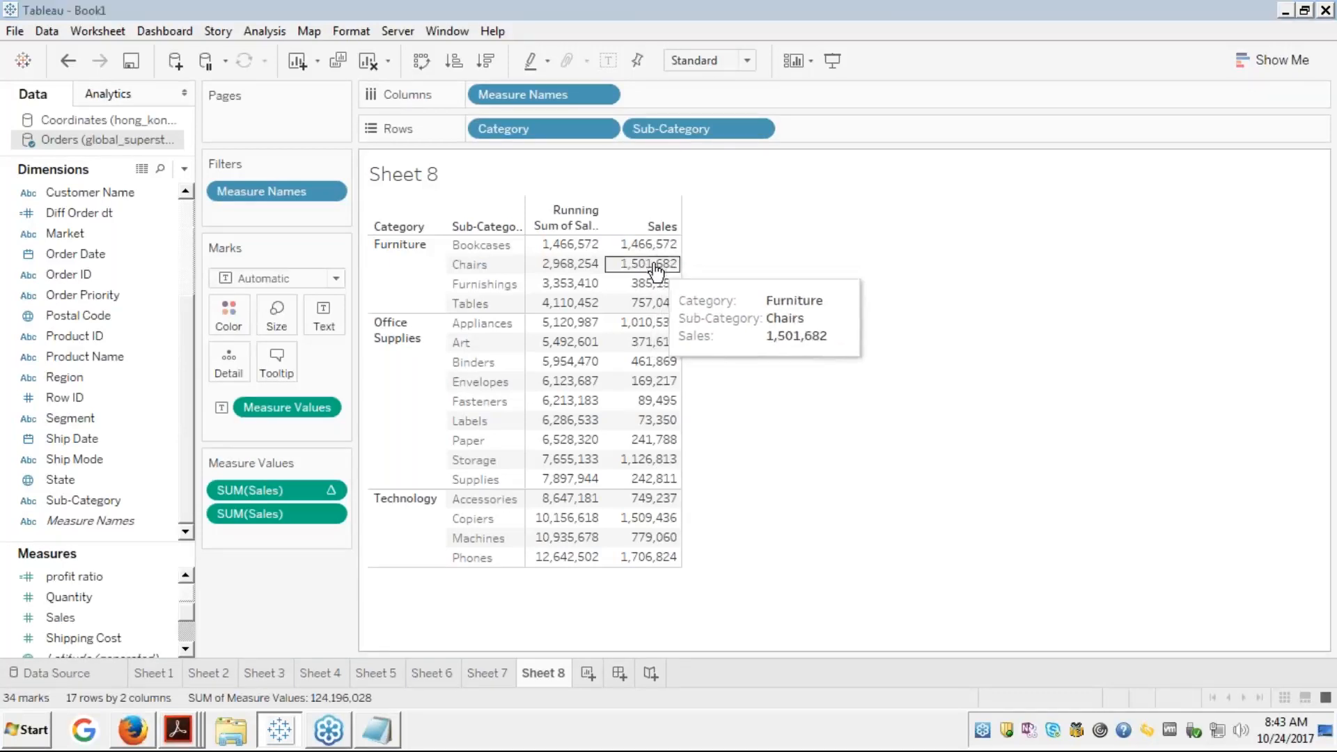
key(super+r)
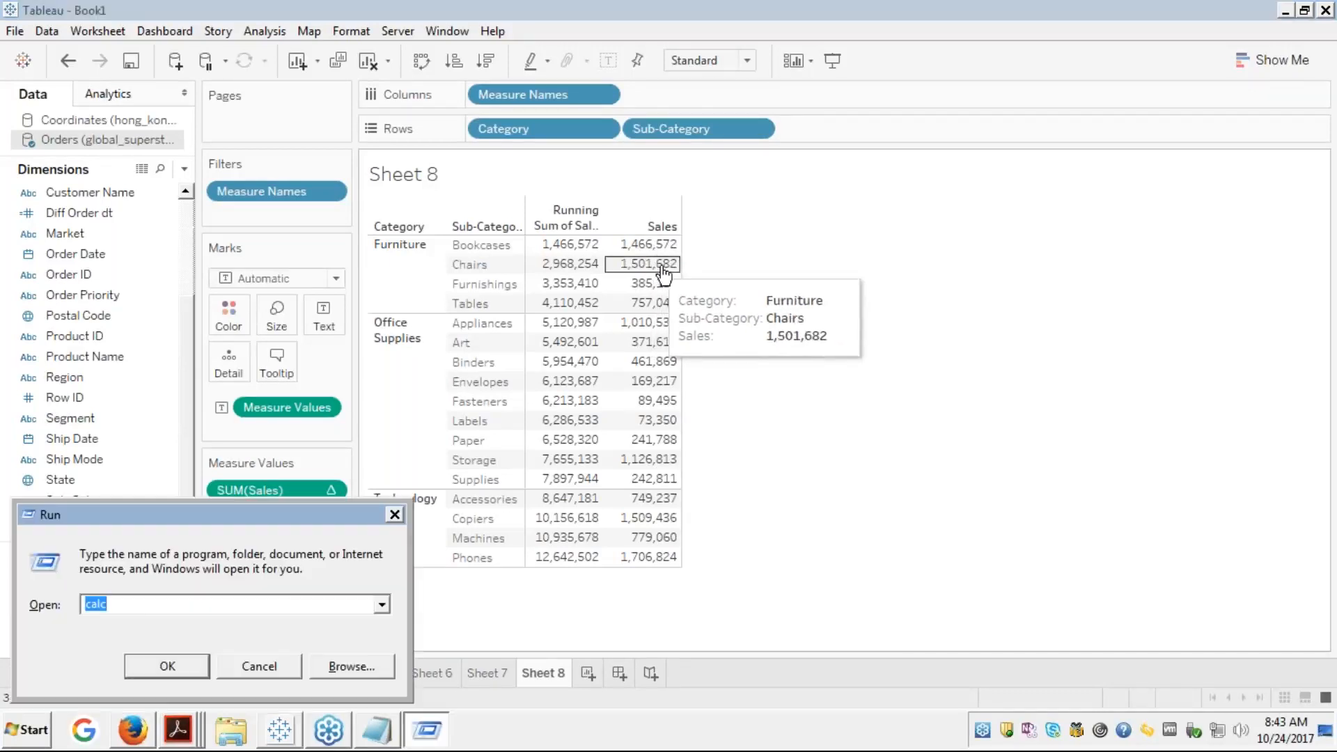
key(Return)
text(1)
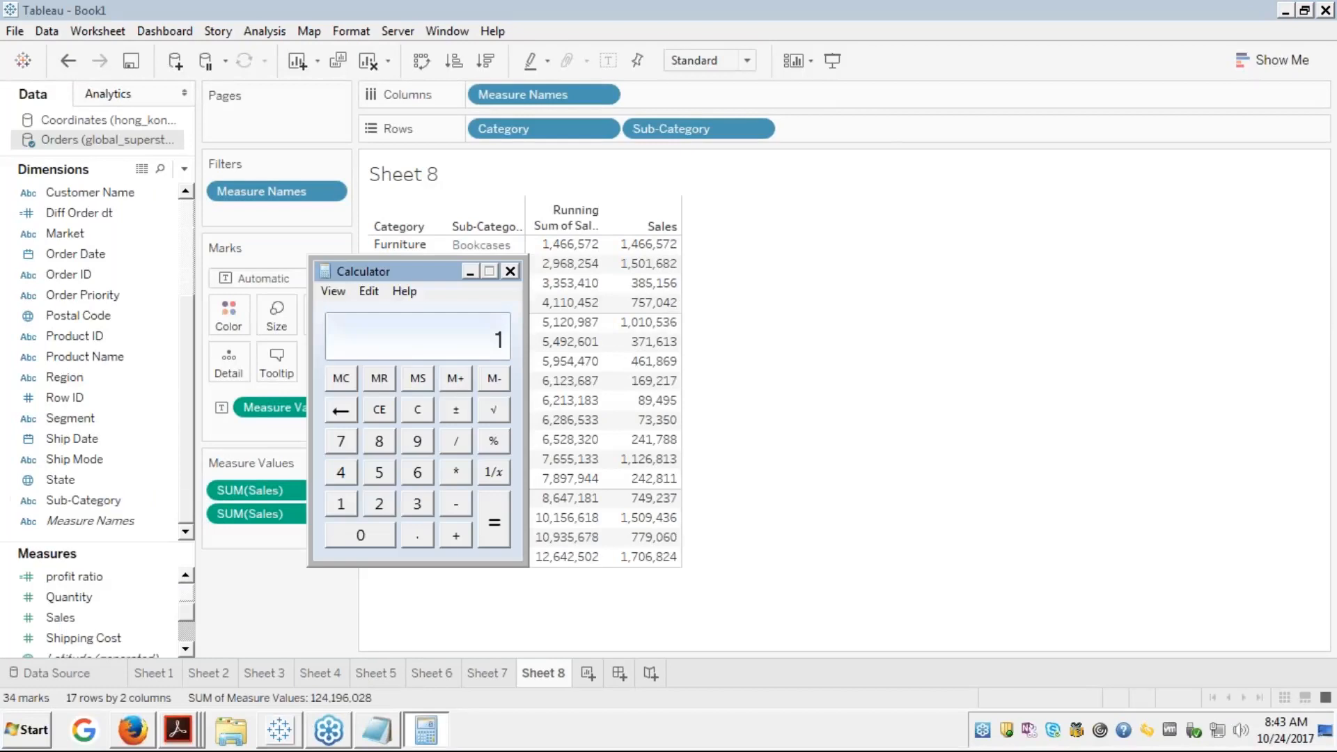
text(466572)
key(plus)
text(1501682)
key(Return)
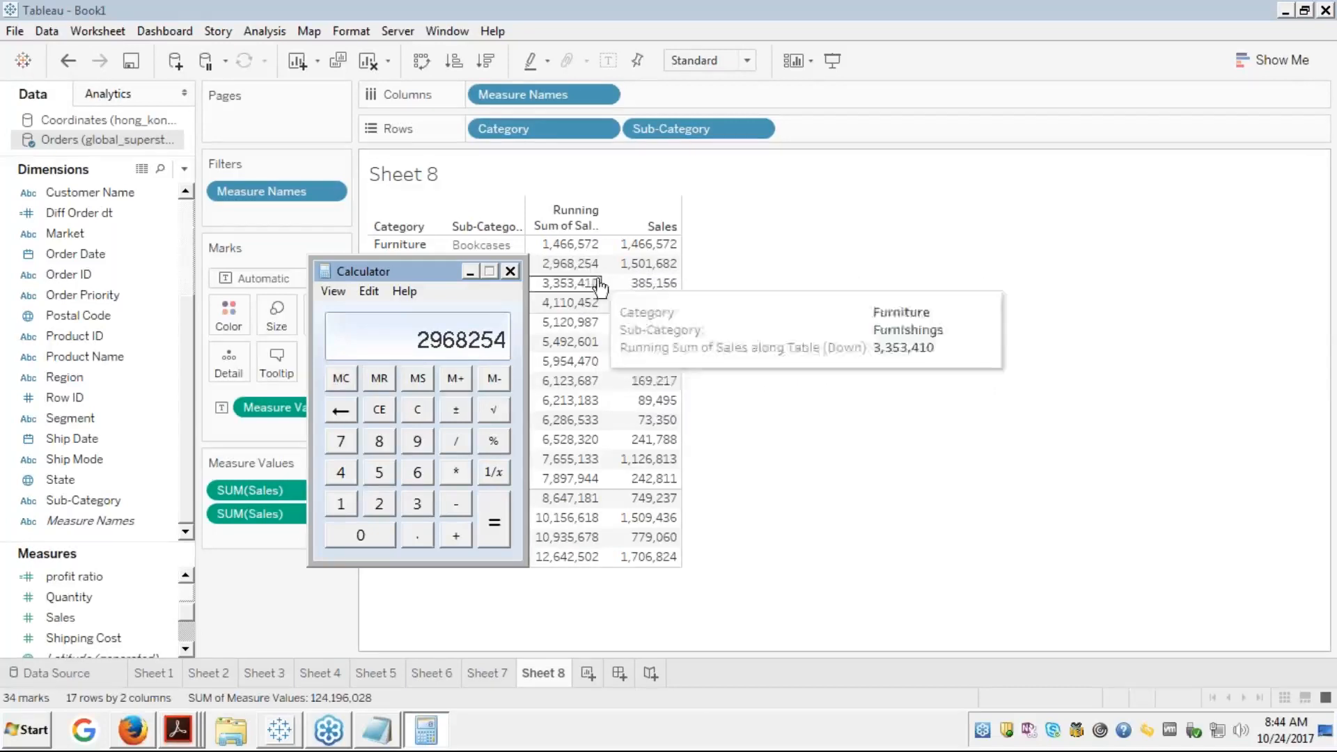
Add the Furnishings sales of 385156 to the calculated sum to check the Furnishings running total
mouse_move(641, 380)
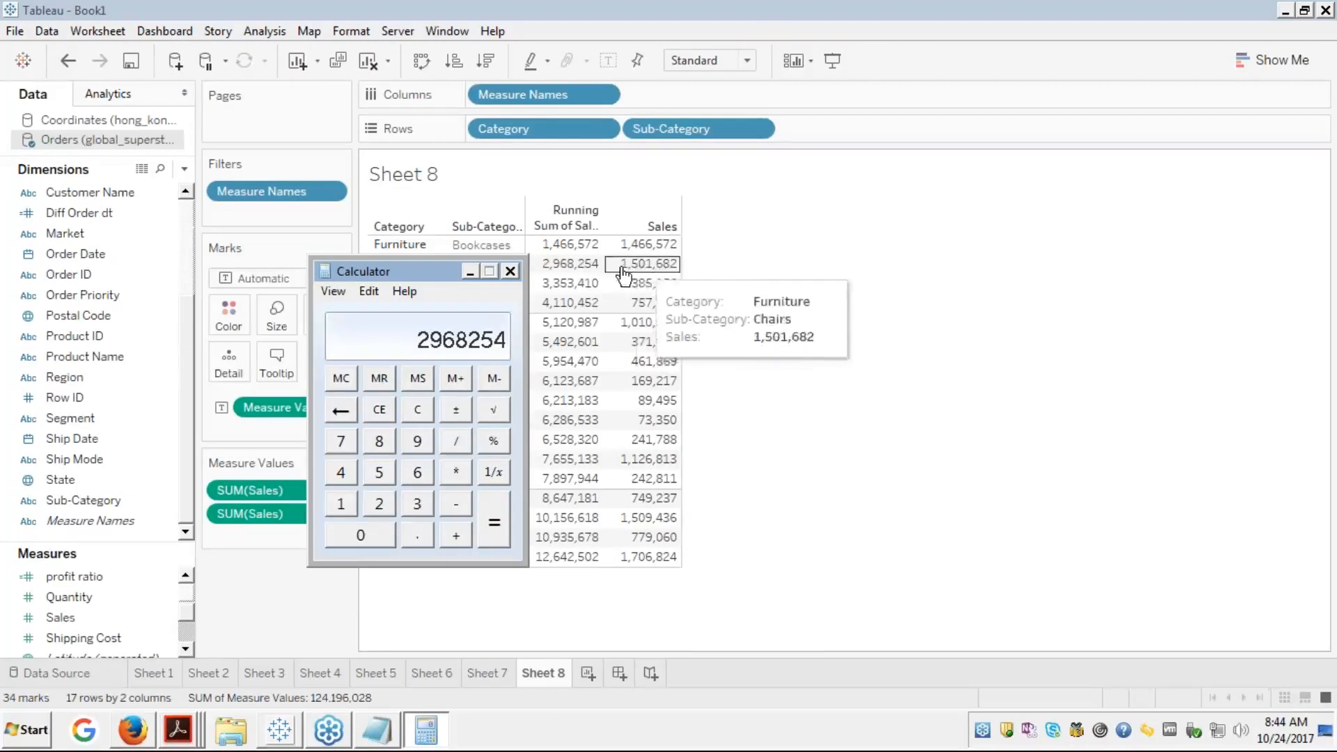
mouse_move(631, 264)
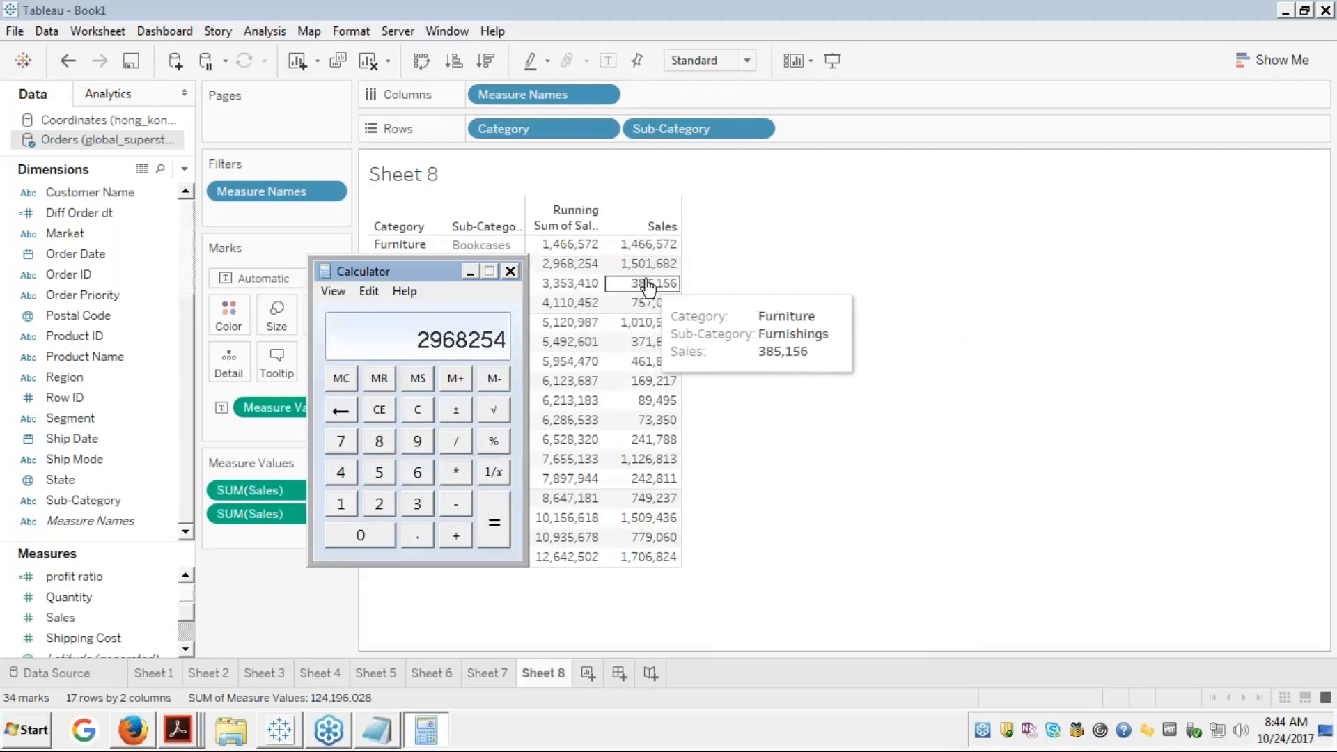
mouse_move(563, 291)
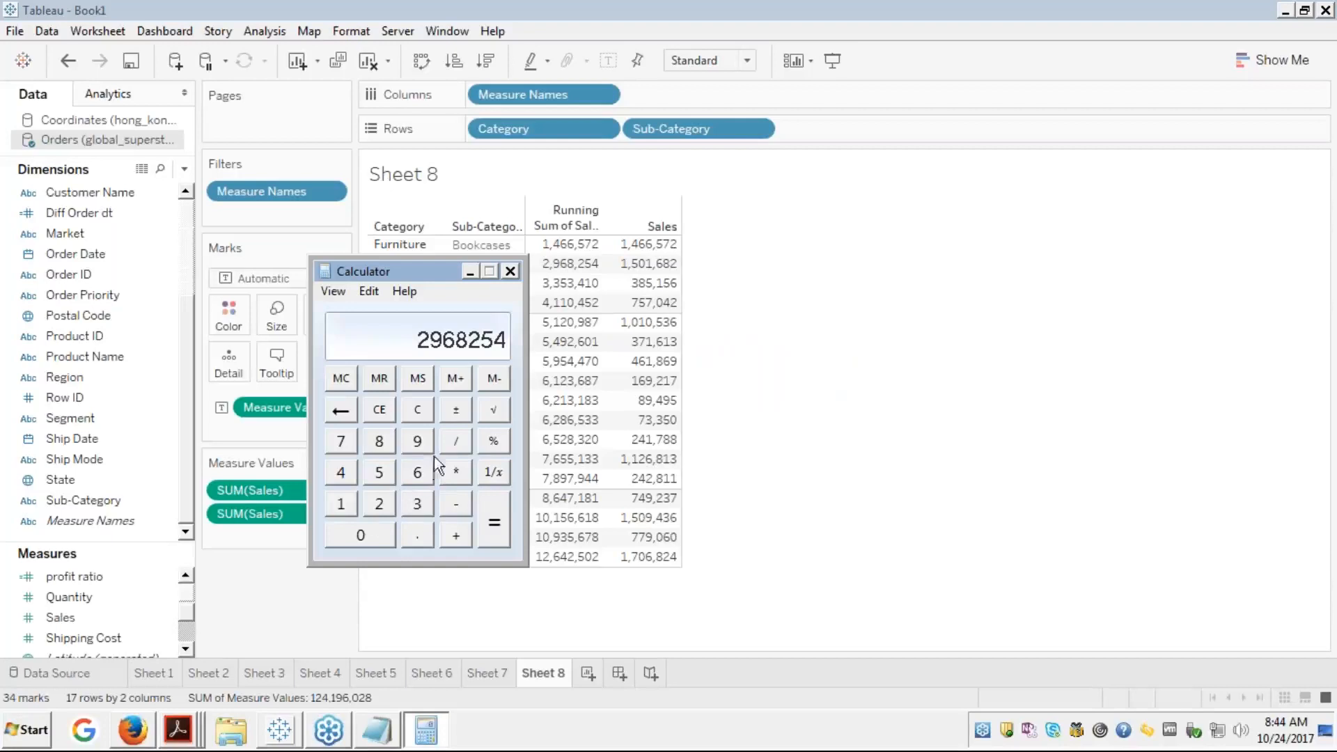
key(plus)
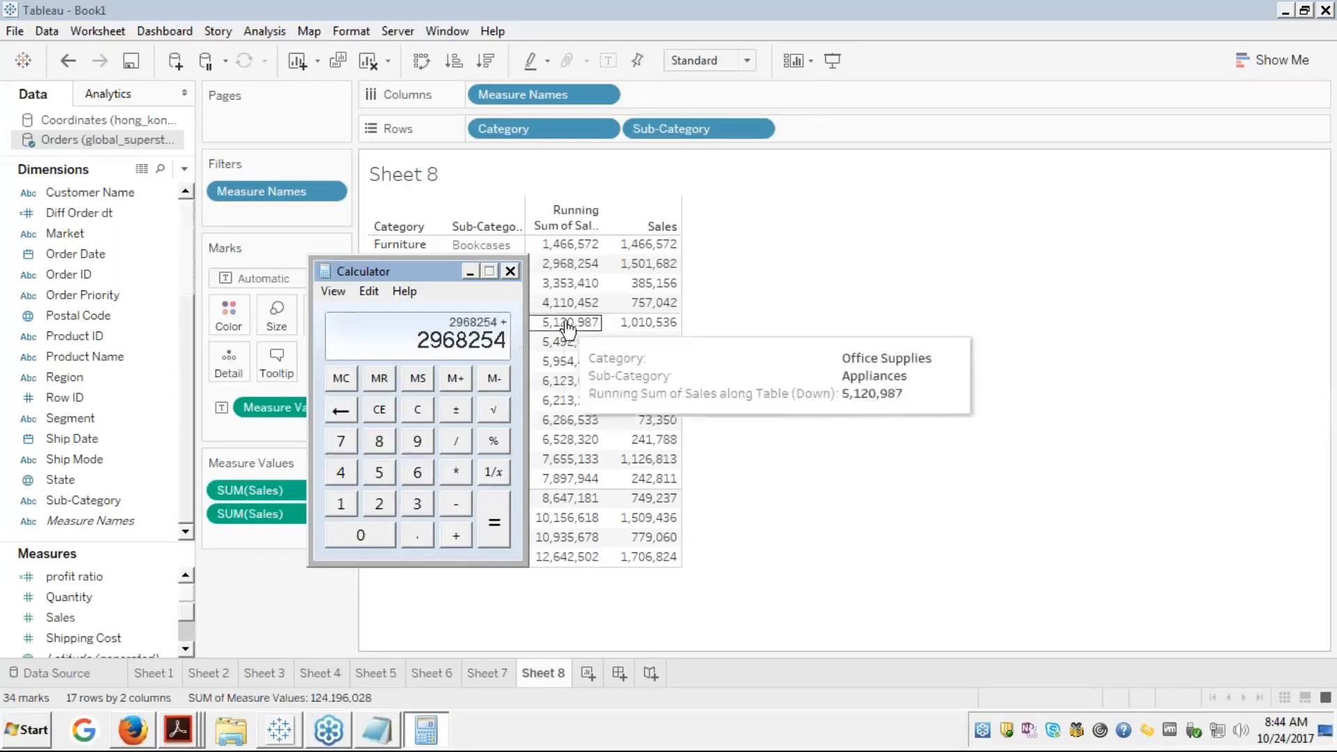
mouse_move(648, 286)
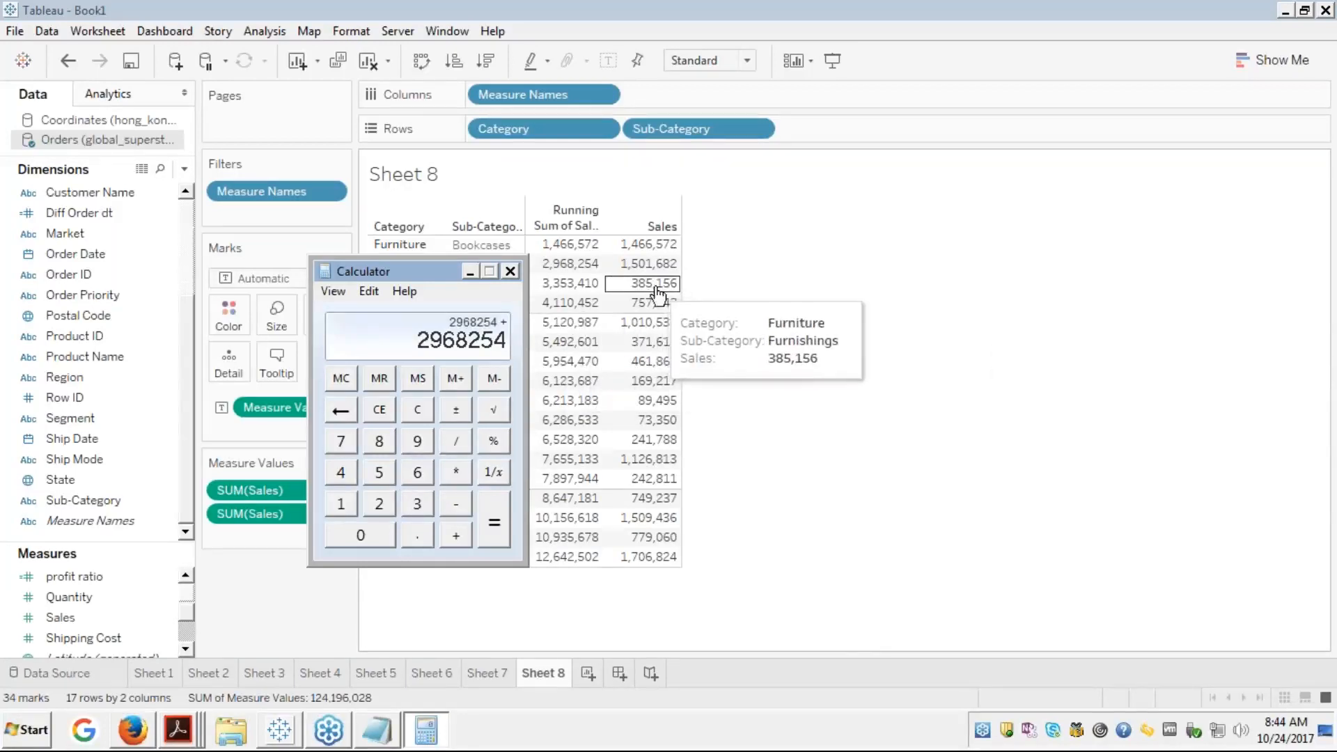
text(3)
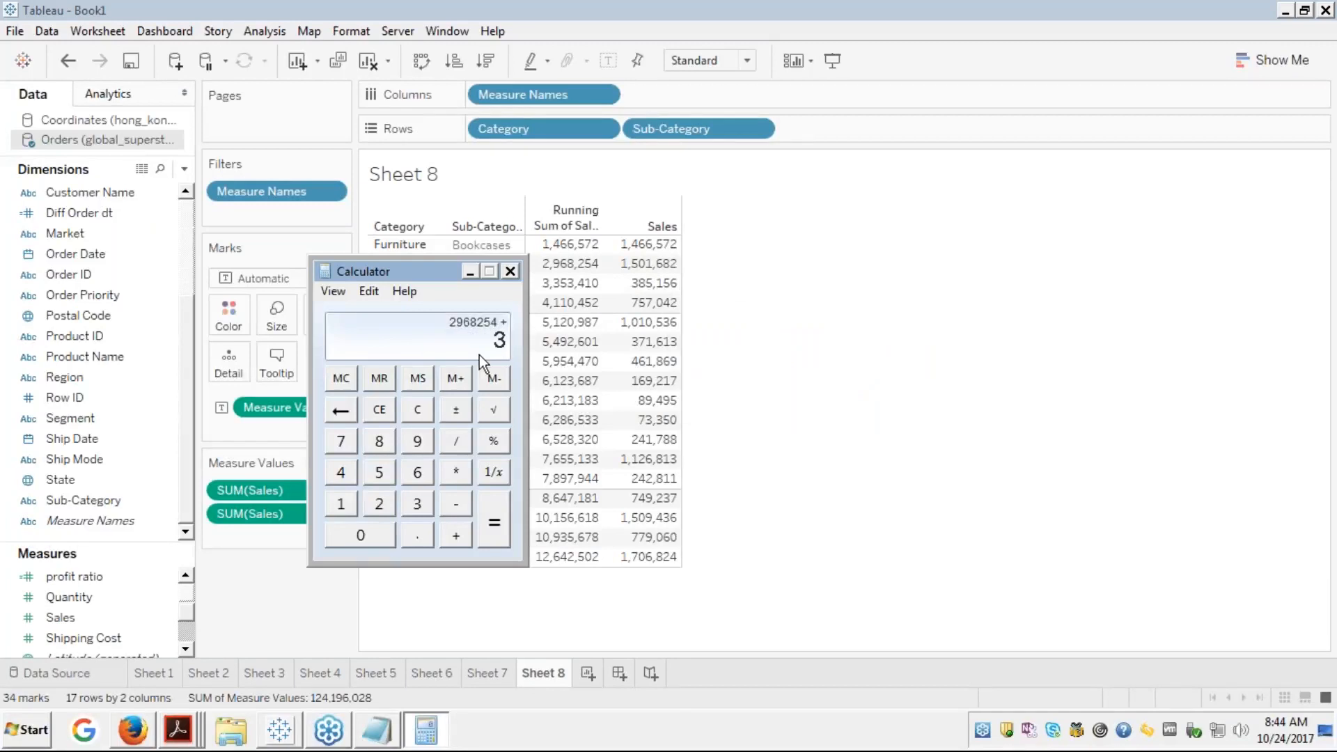
text(85156)
key(plus)
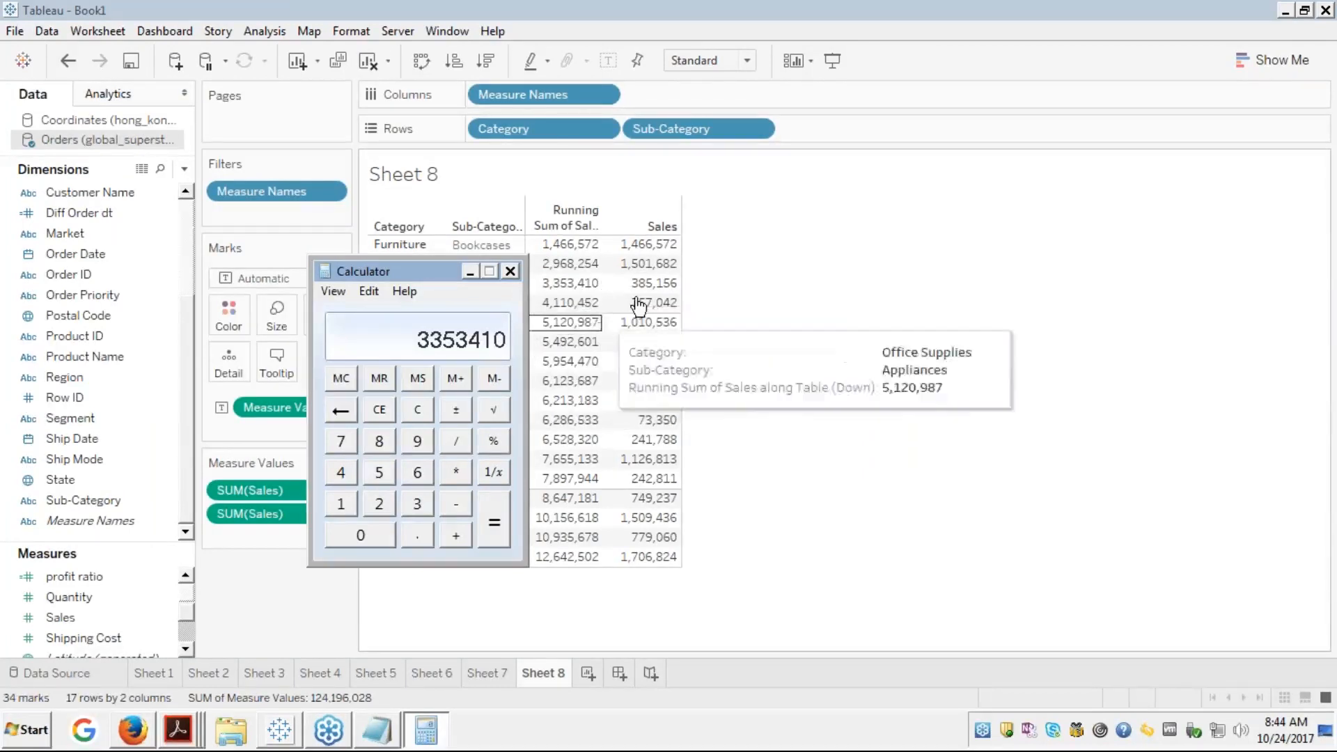
Add the Tables sales of 757042 to the sum to check the Tables running total, and close Calculator
key(plus)
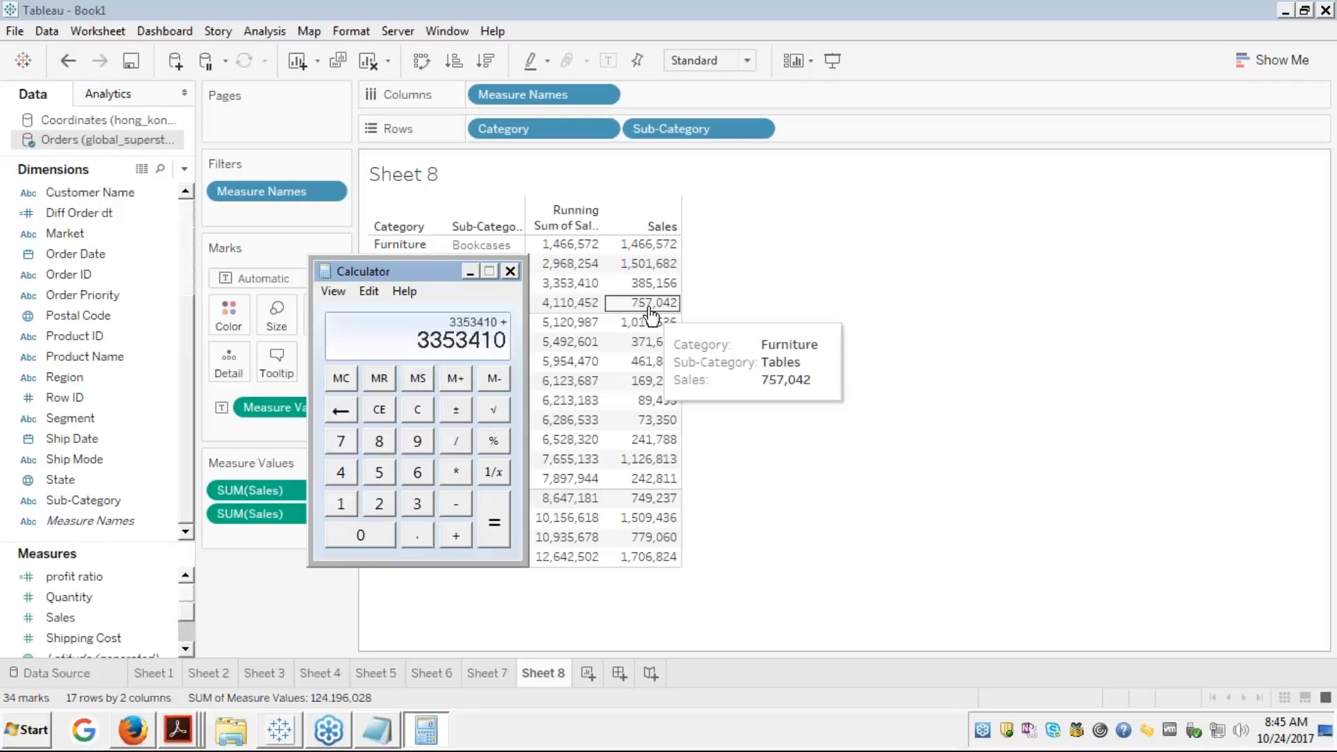
text(757042)
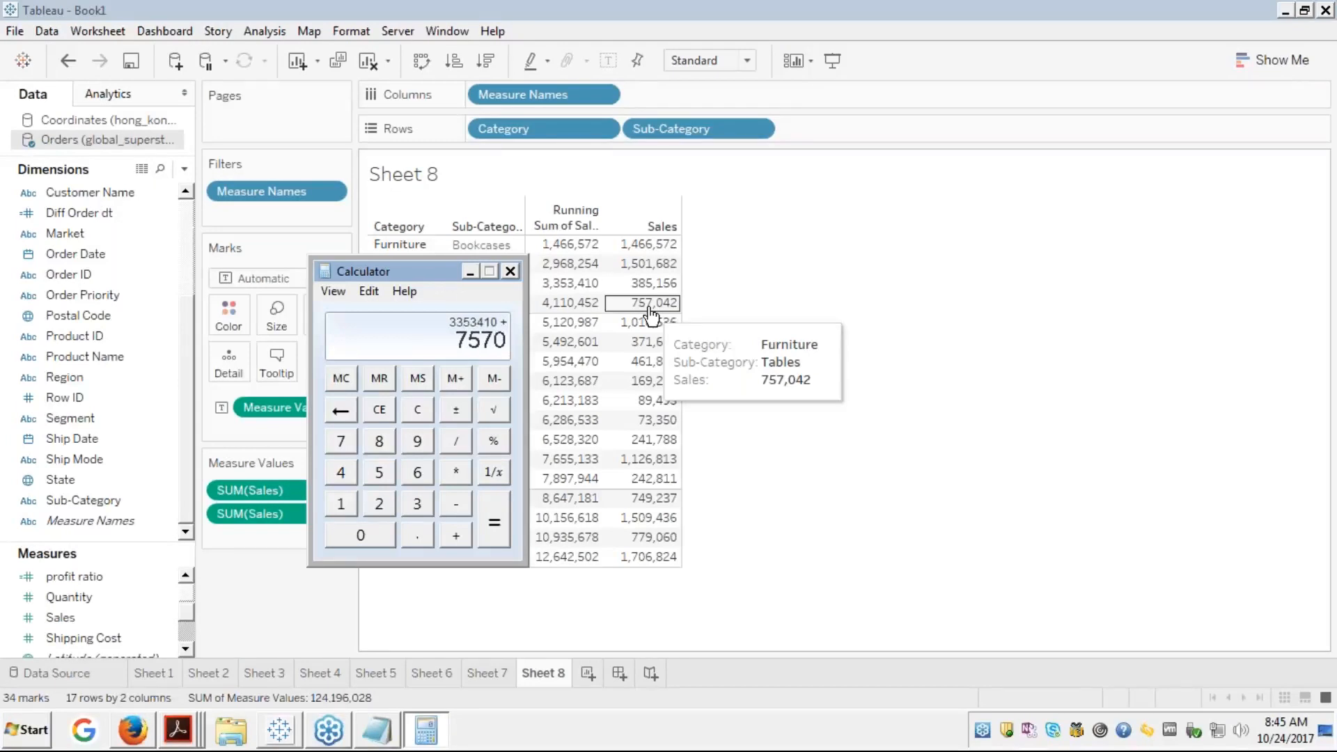
key(Return)
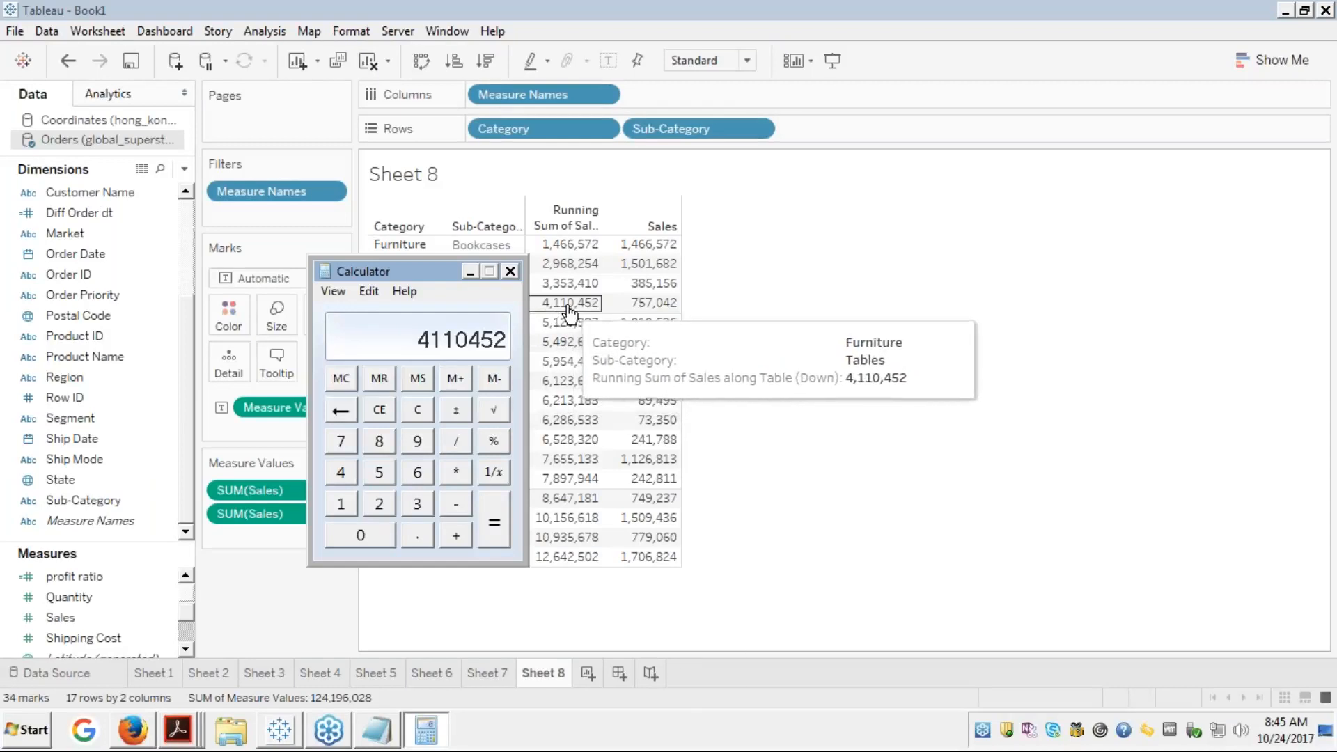
click(510, 271)
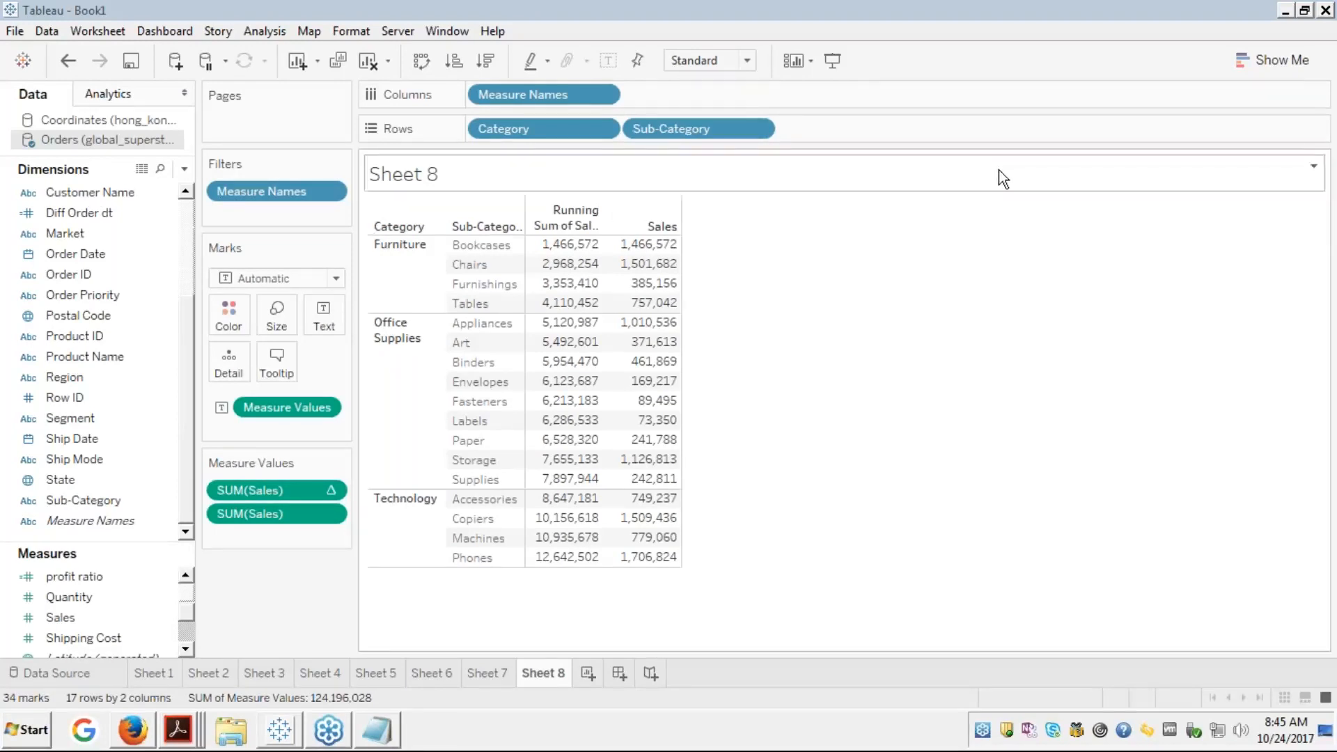
Change the quick table calculation on the running-total Sales measure to Difference
mouse_move(604, 339)
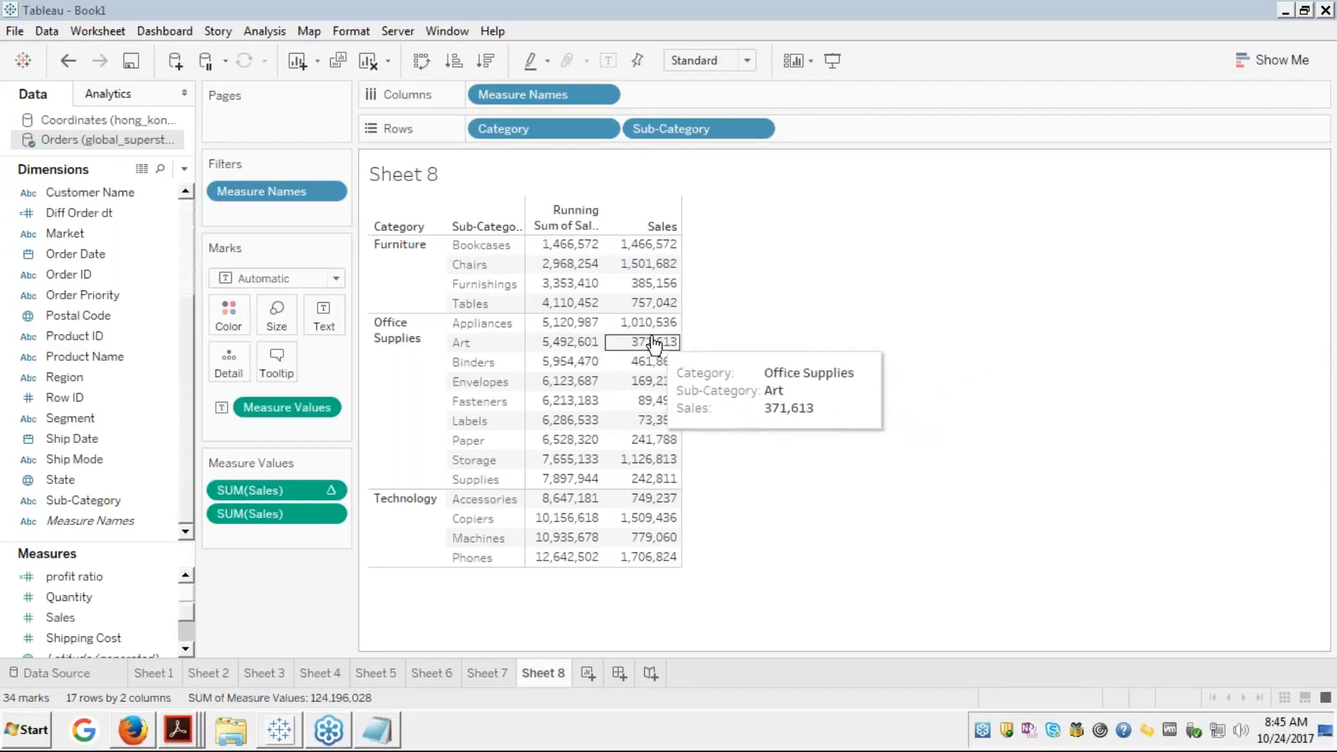
mouse_move(629, 364)
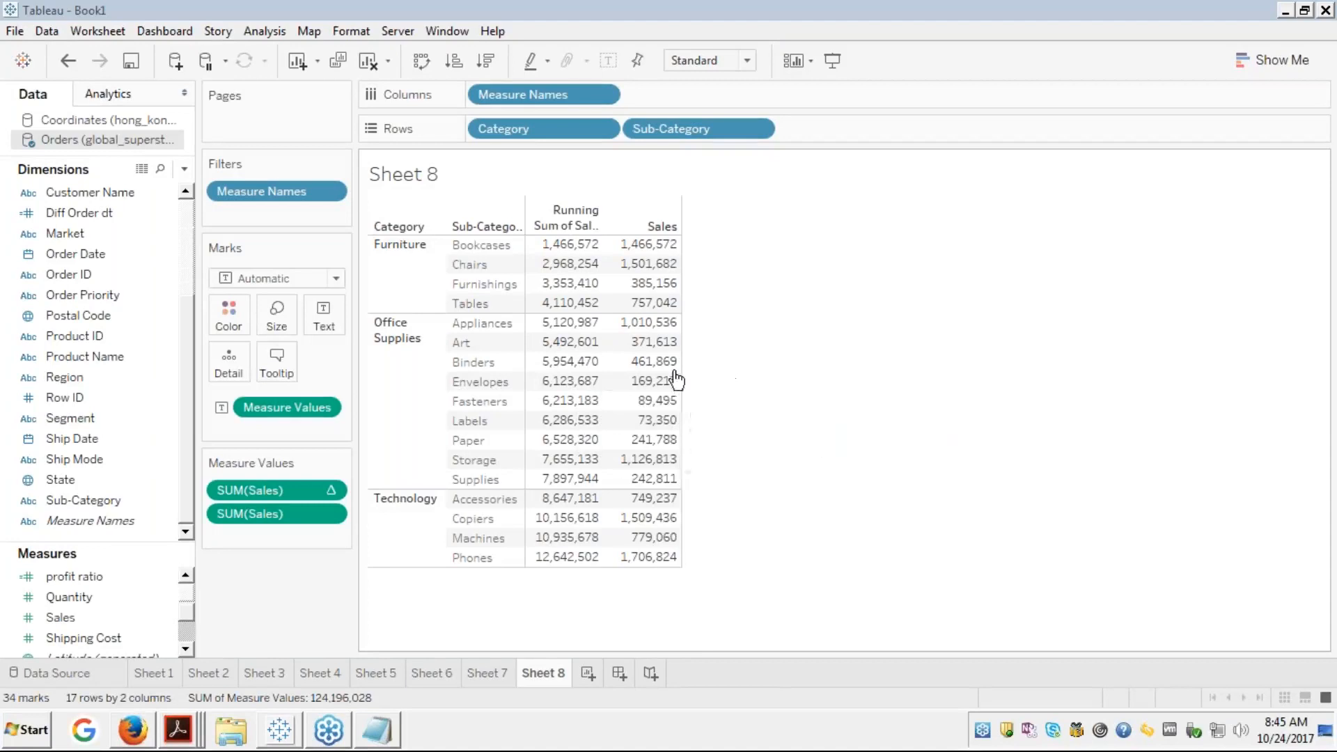
mouse_move(570, 565)
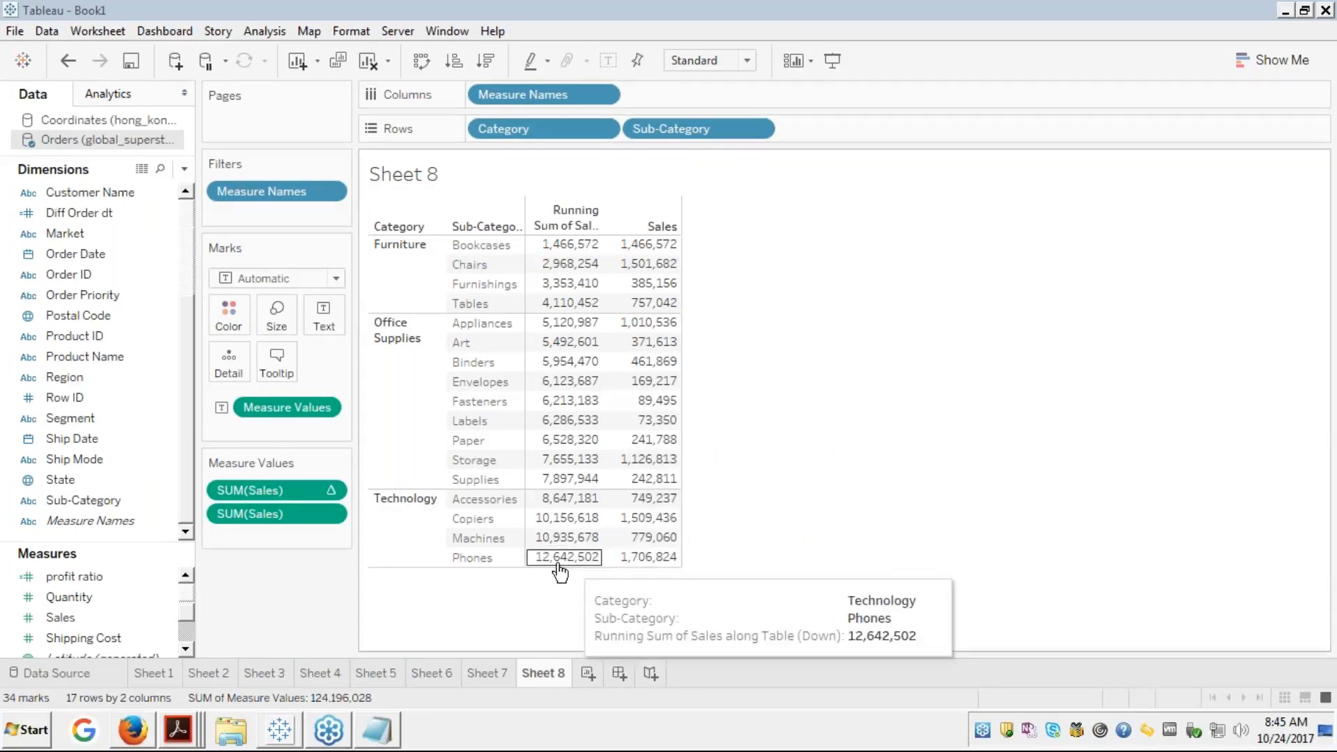
right_click(315, 489)
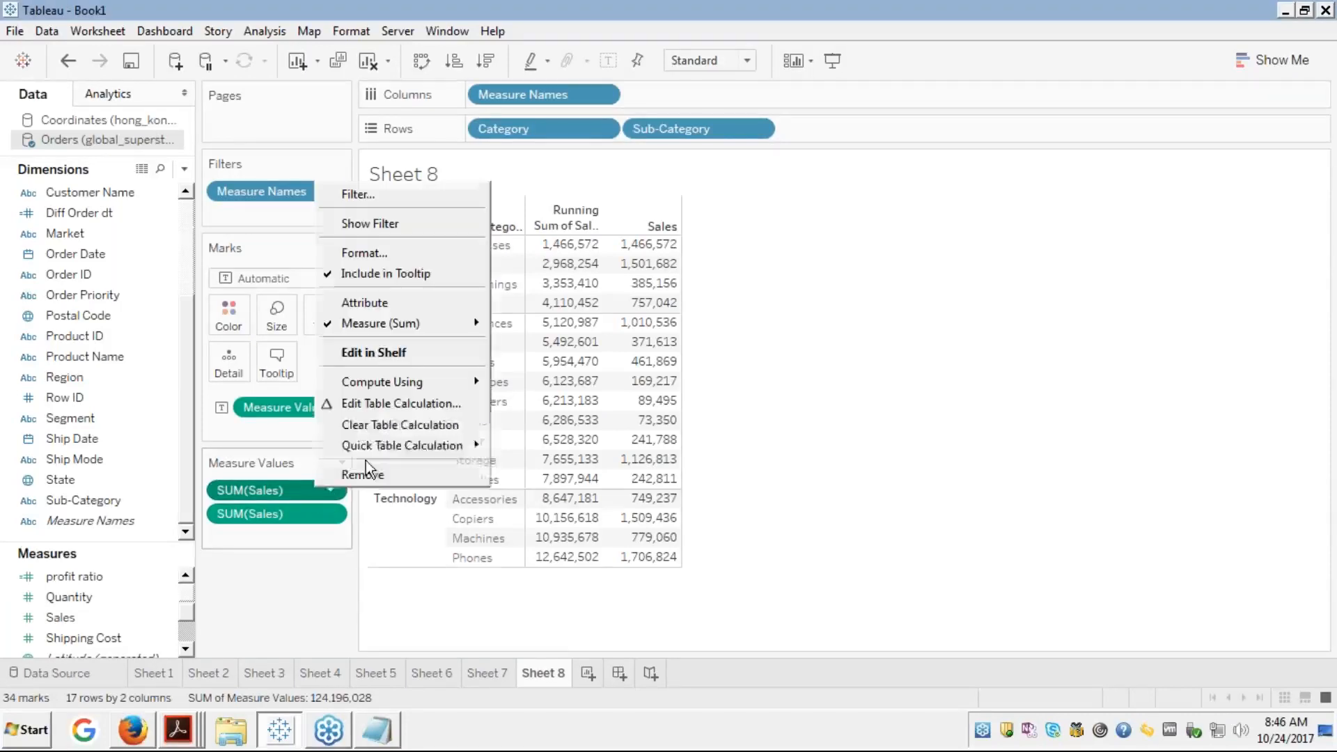
mouse_move(394, 443)
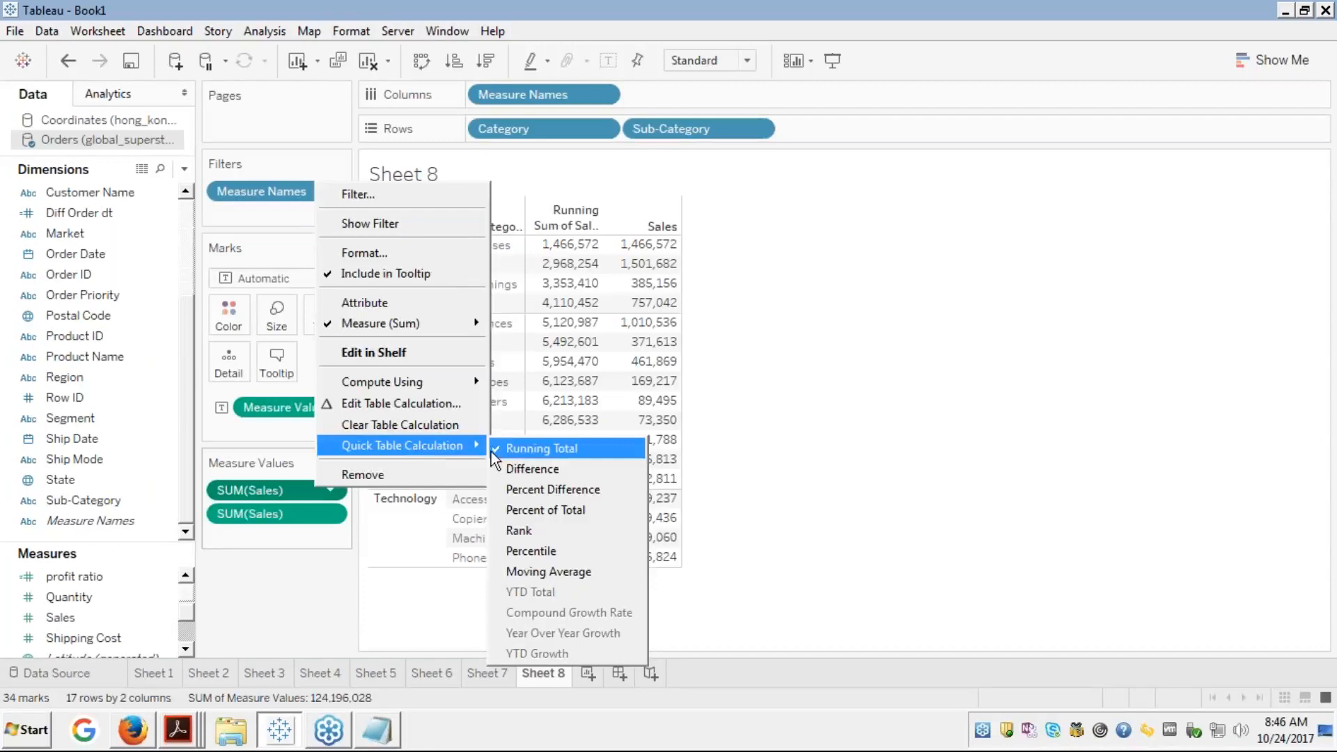
click(523, 470)
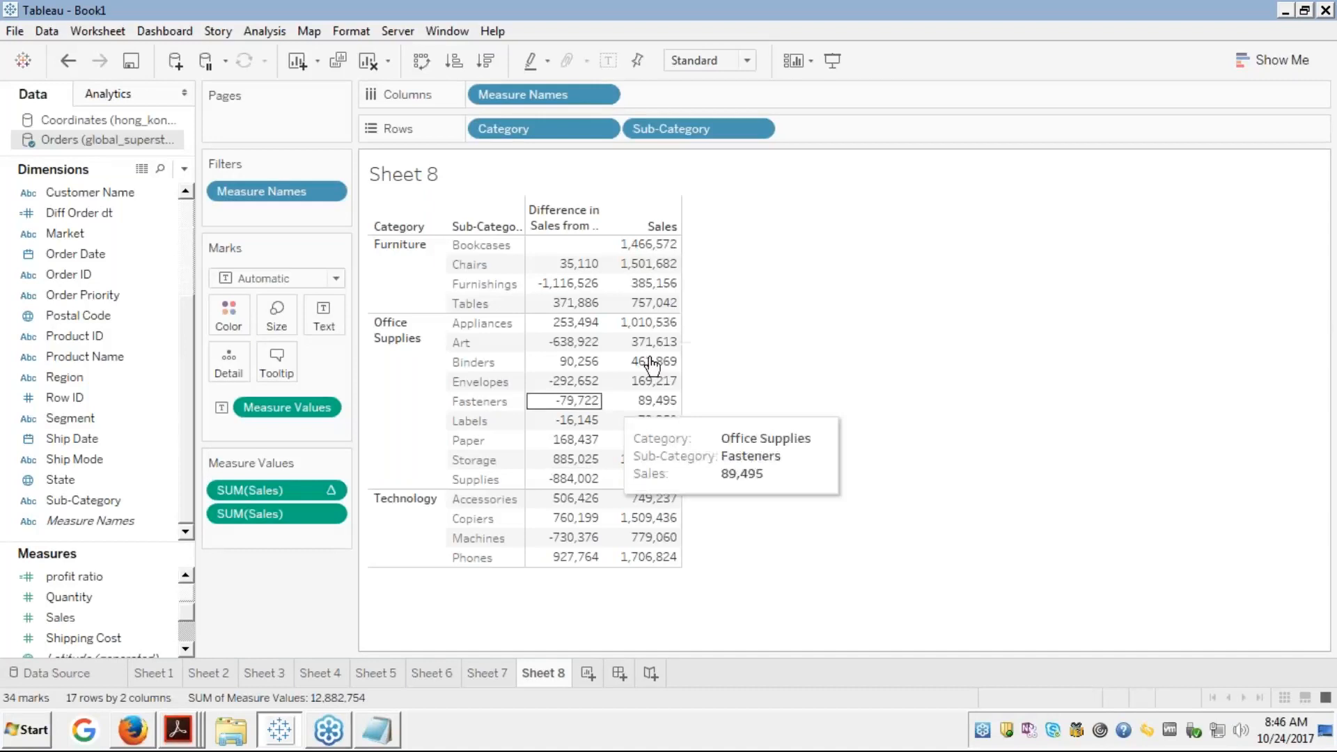
Check the Chairs difference in Calculator by subtracting the Bookcases sales from the Chairs sales, 1501682 - 1466572
mouse_move(622, 260)
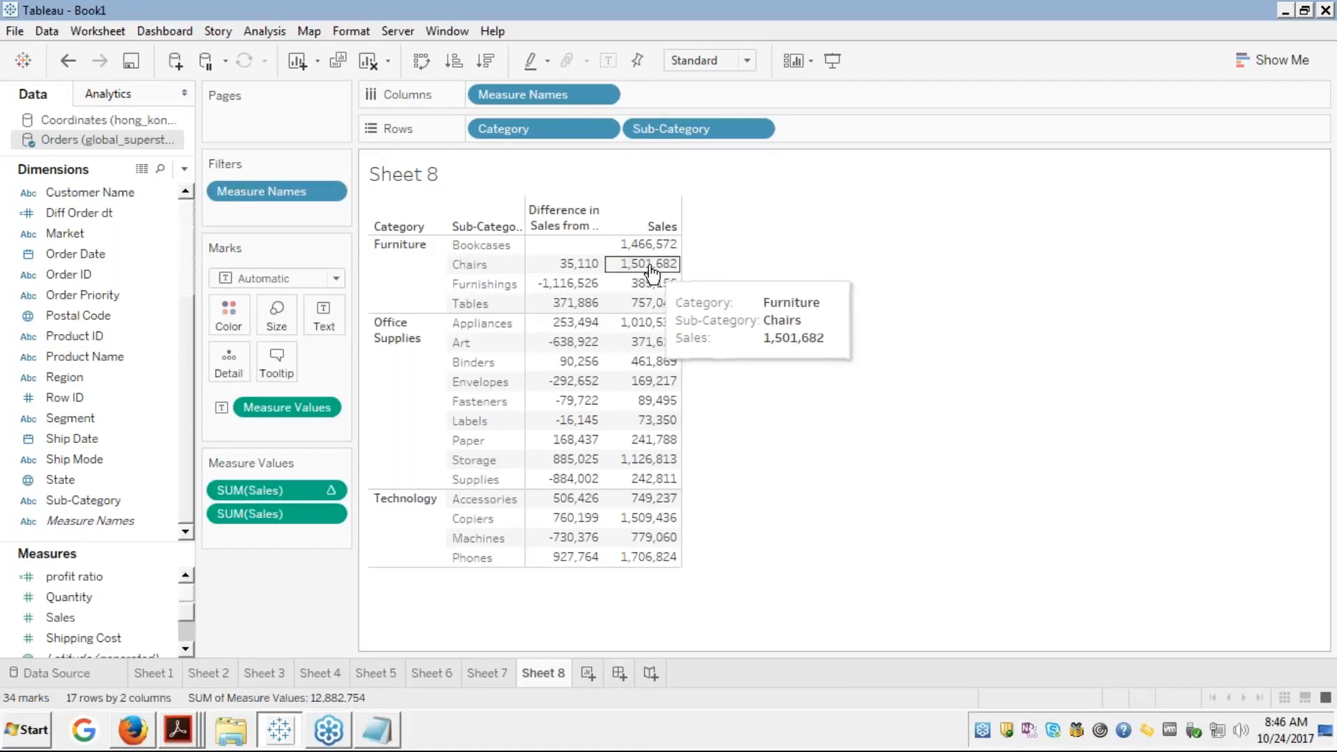
key(super+r)
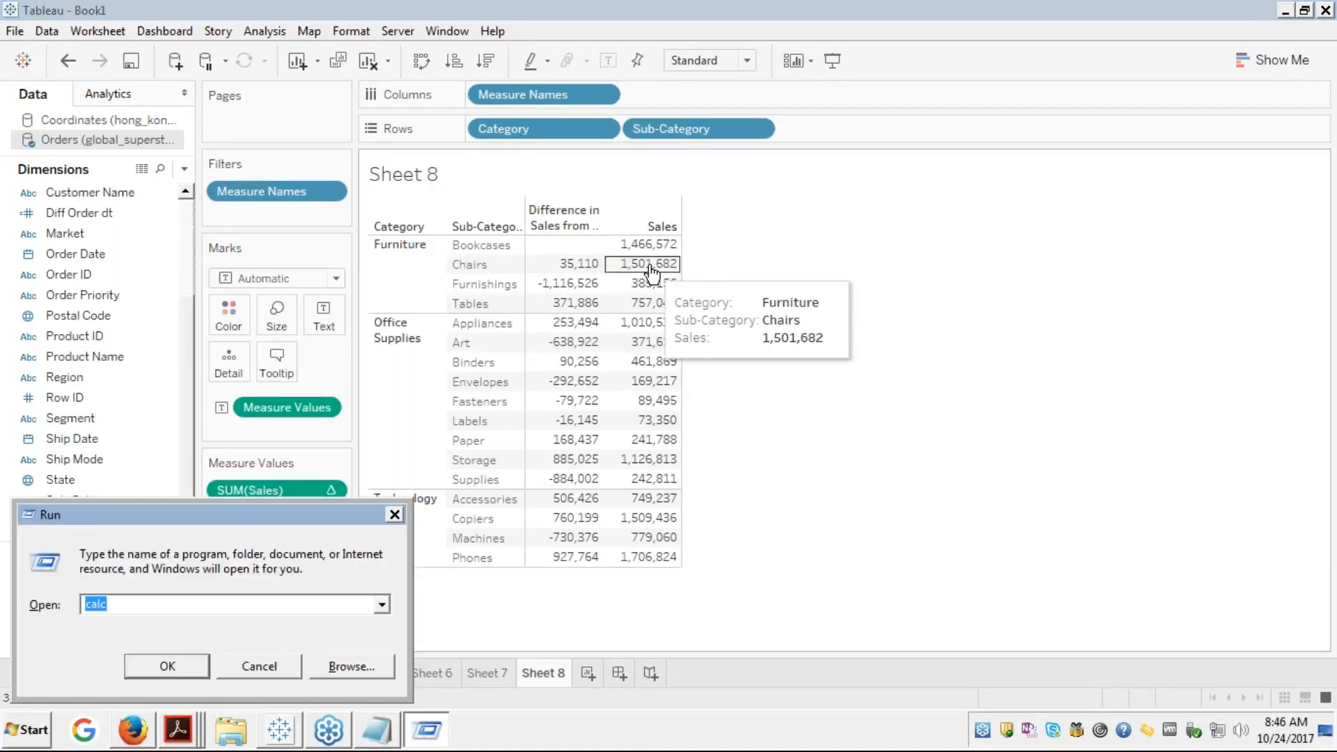
key(Escape)
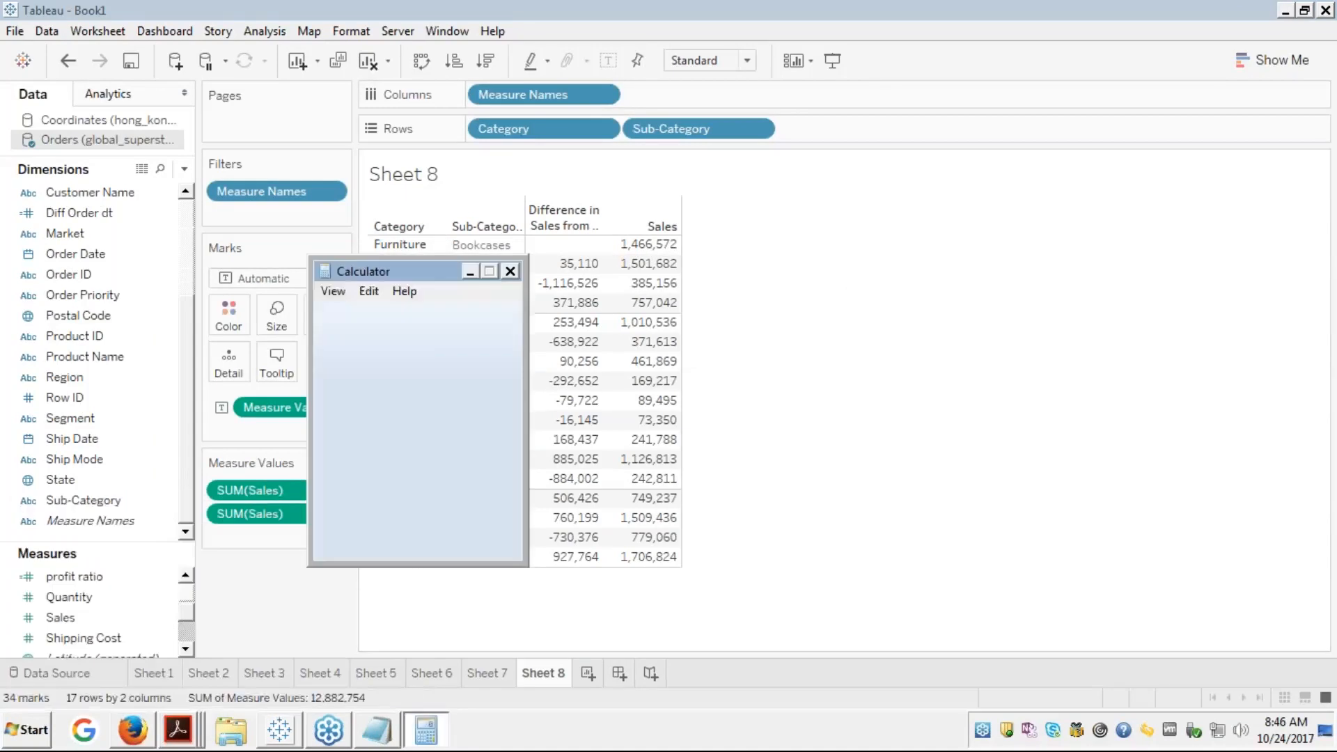
key(1)
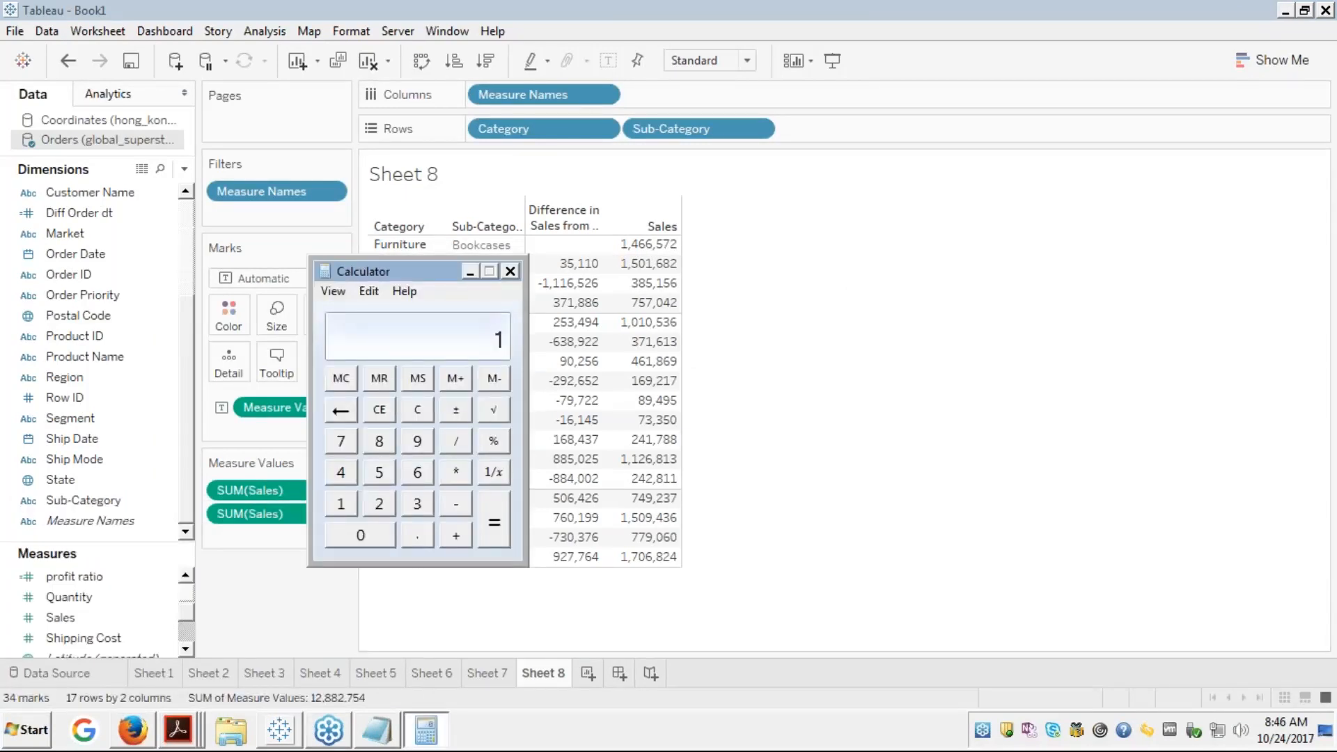
key(5)
key(0)
key(1)
key(6)
key(8)
key(2)
key(minus)
text(14665)
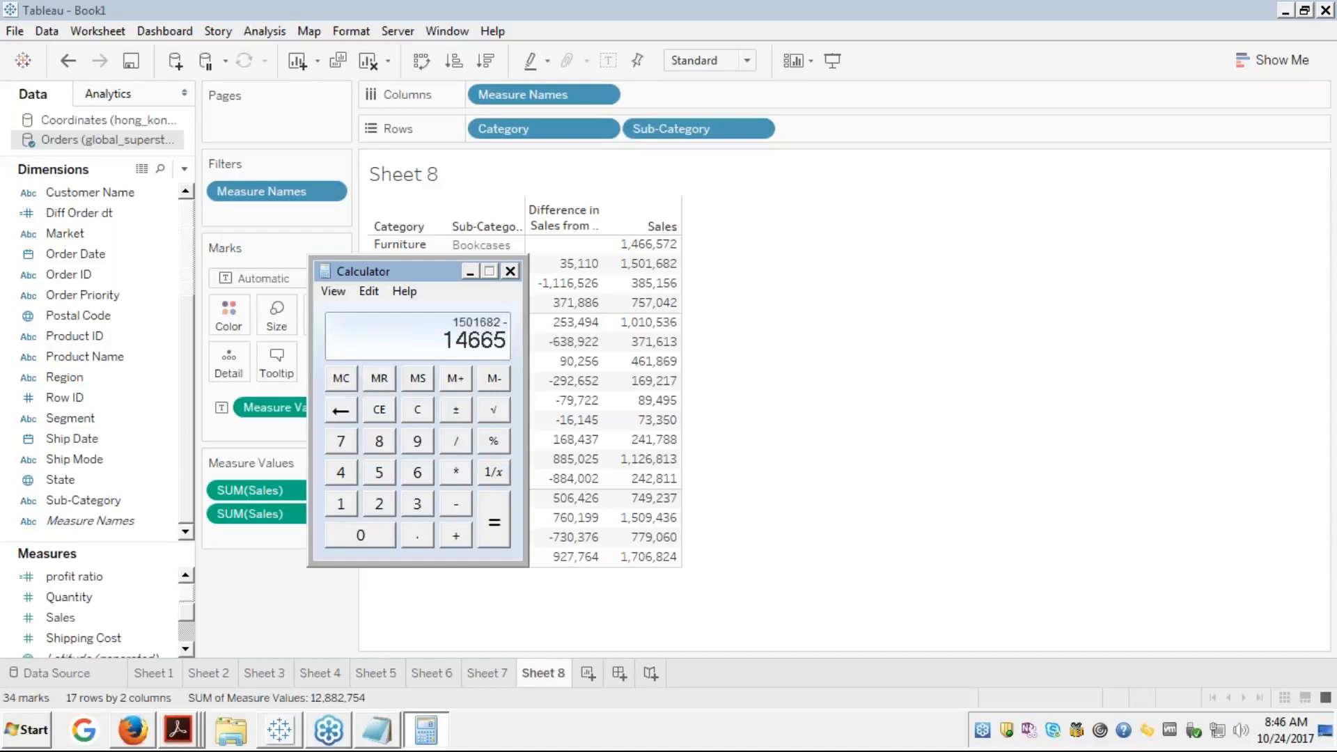
text(72)
key(Return)
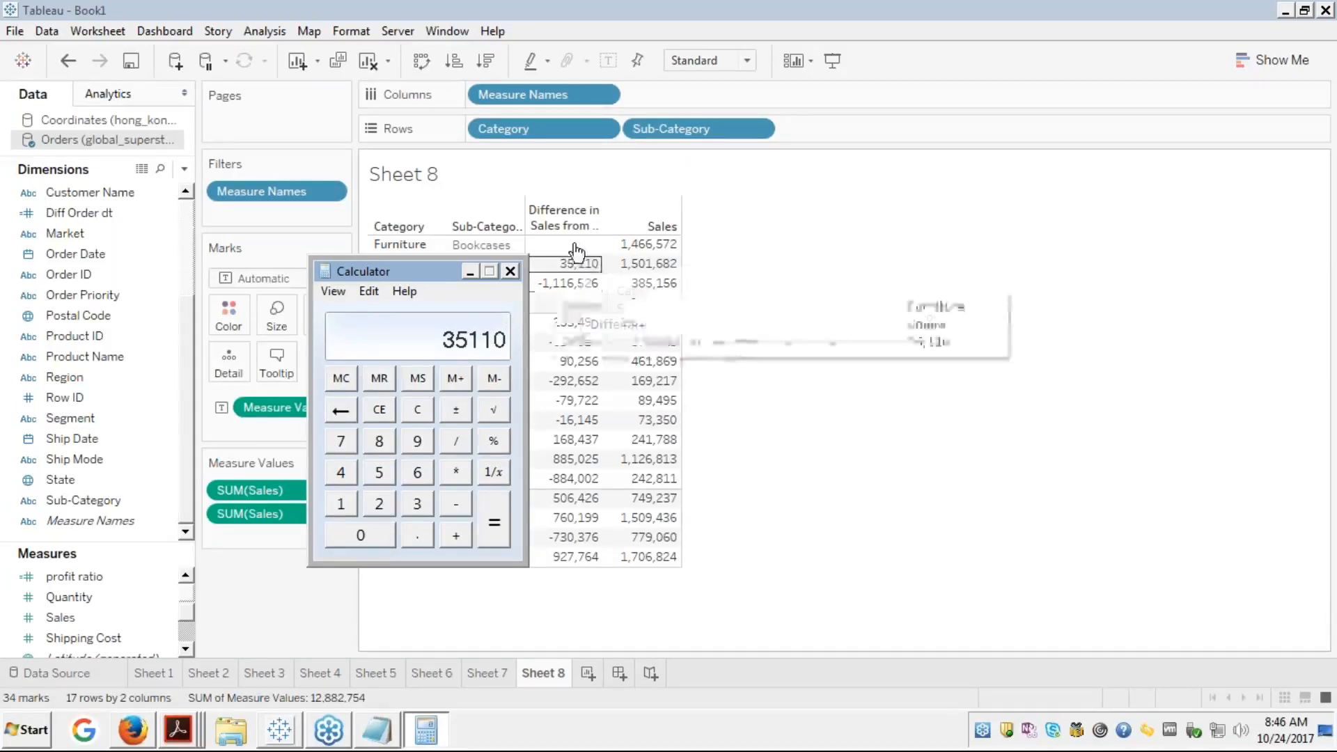
mouse_move(537, 333)
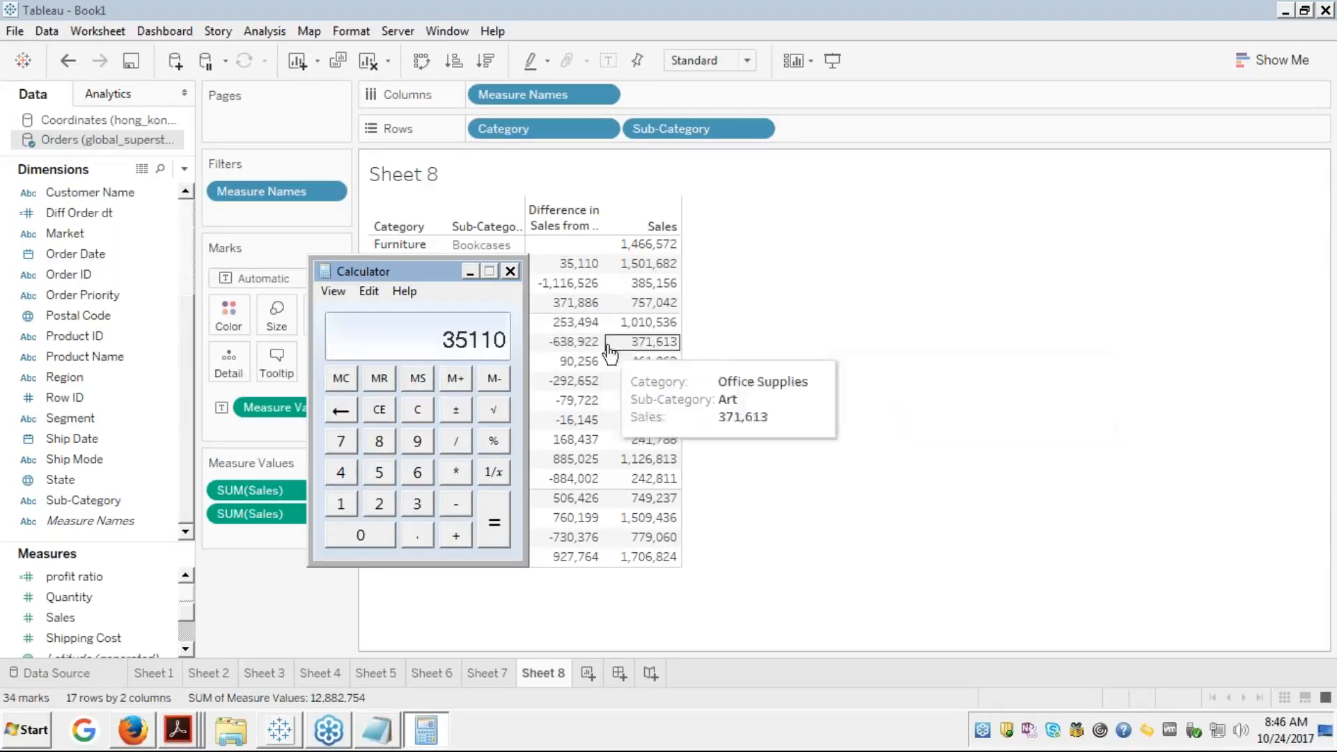
Check the Furnishings difference by calculating 1501682 - 385156, and close Calculator
mouse_move(622, 305)
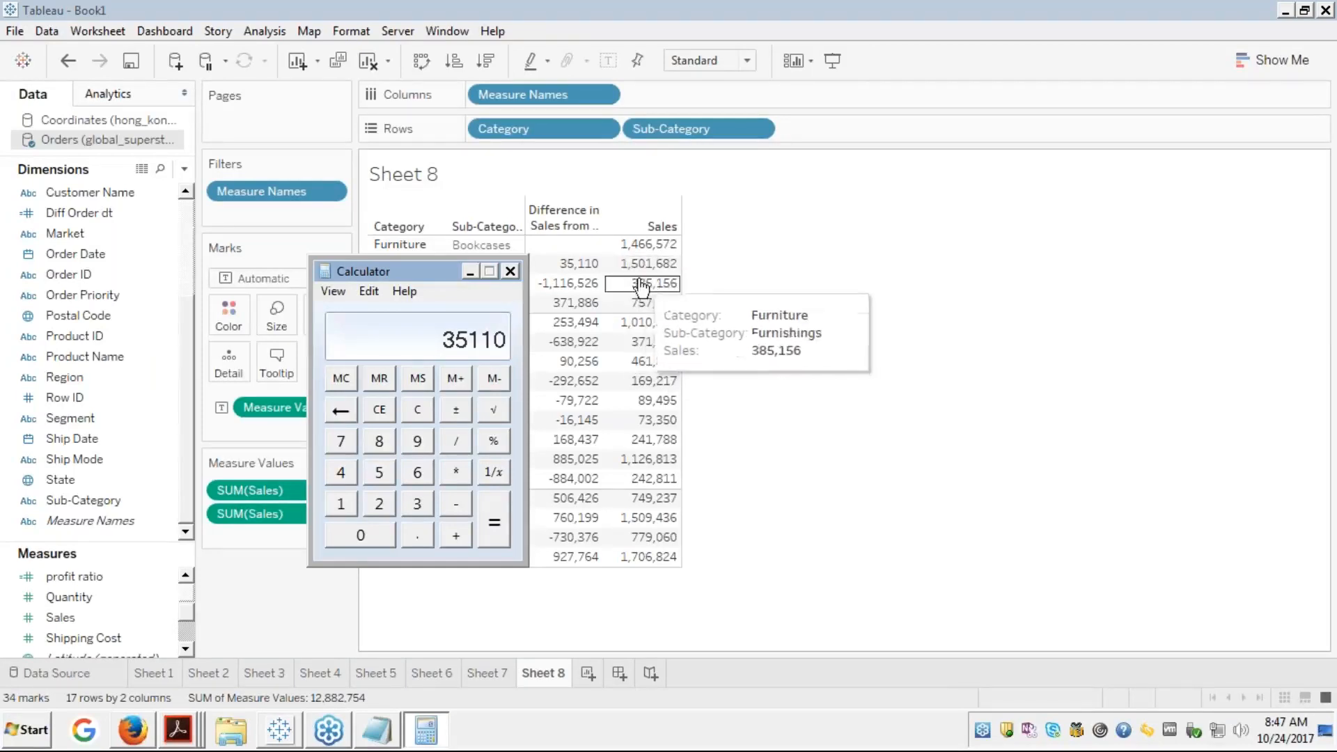
key(Escape)
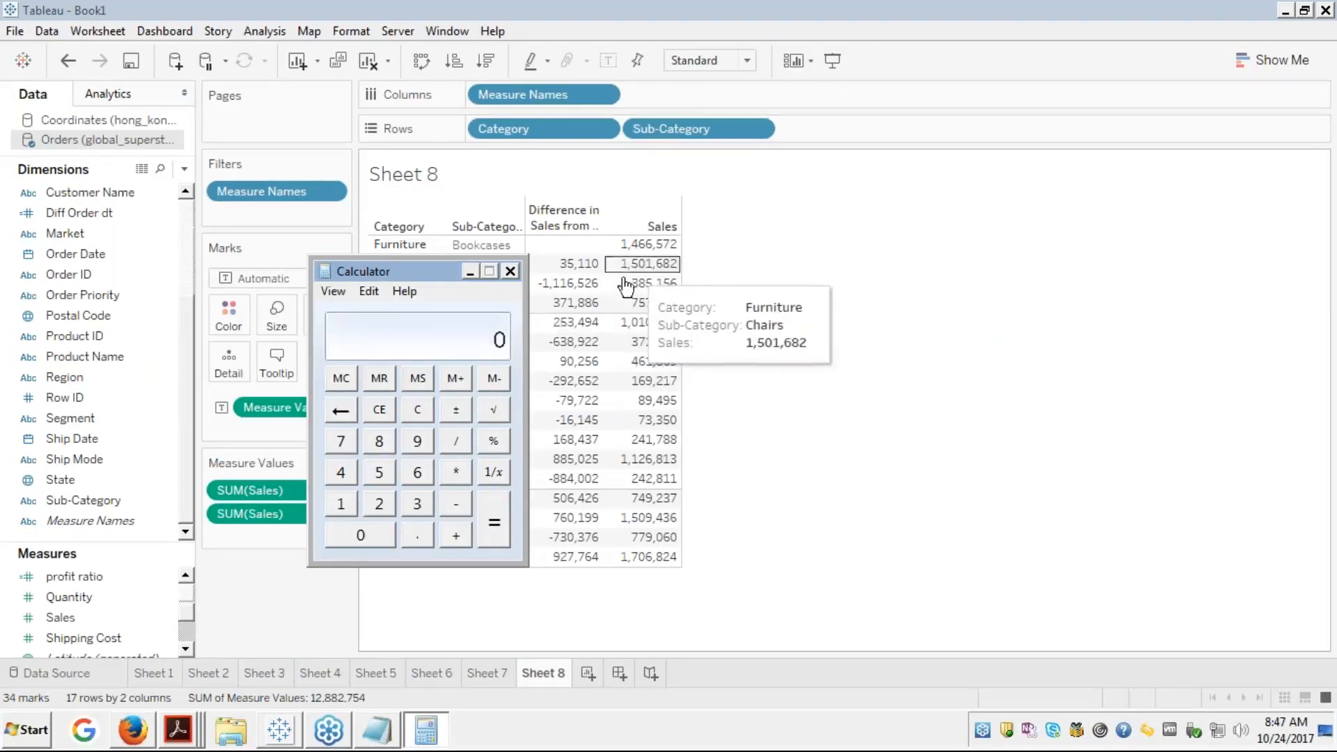
text(15016)
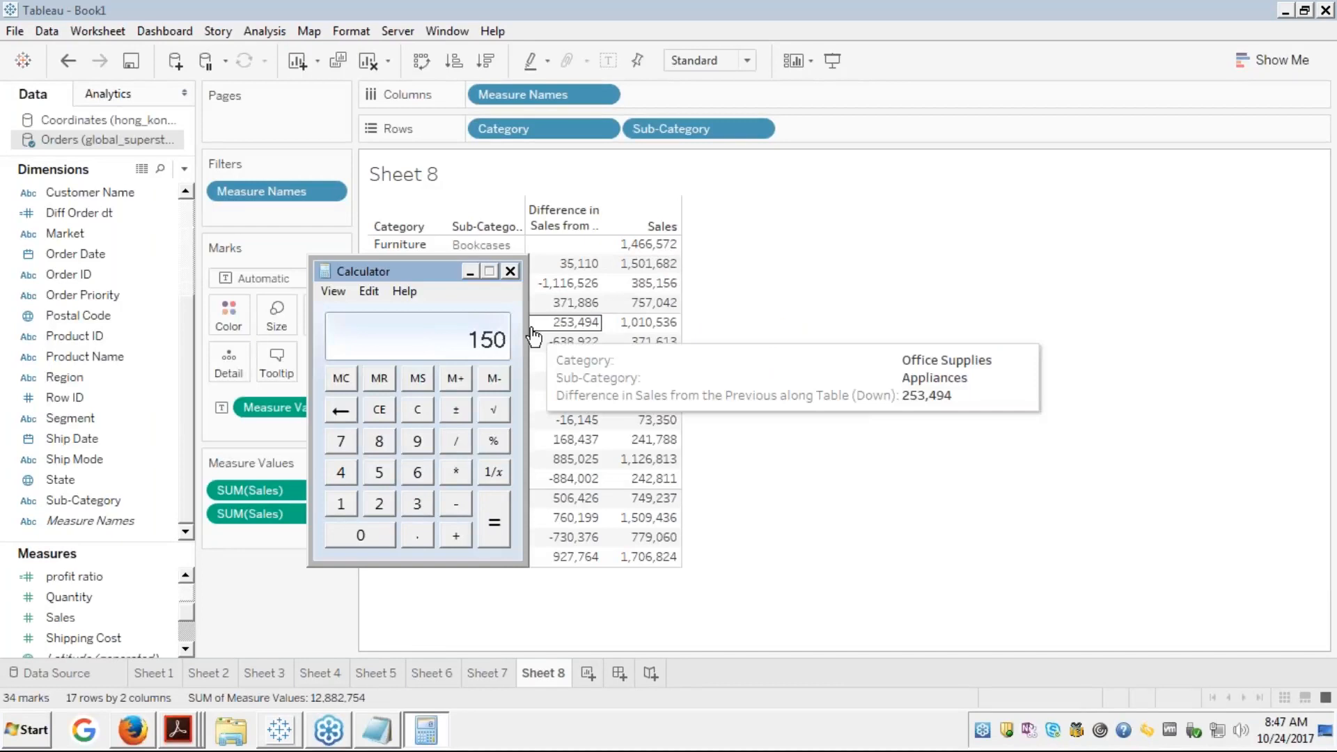
text(82)
key(minus)
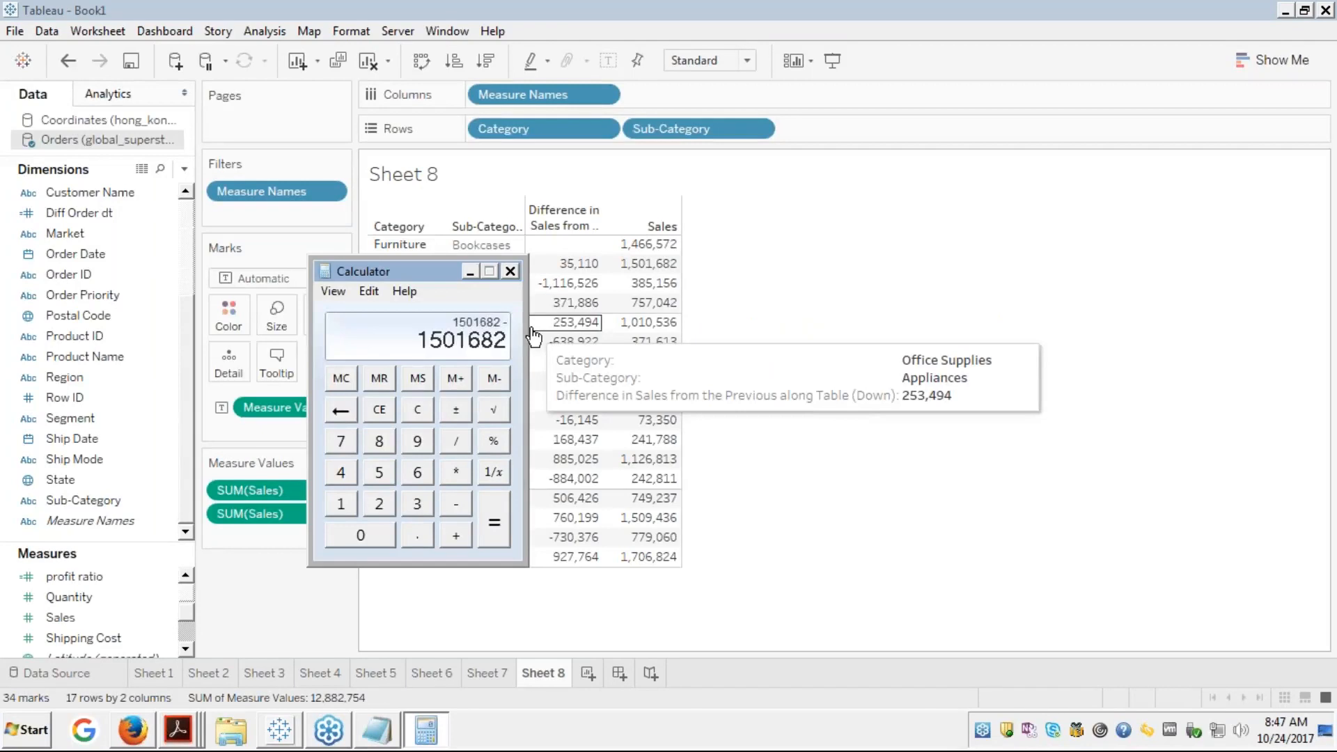
text(2851)
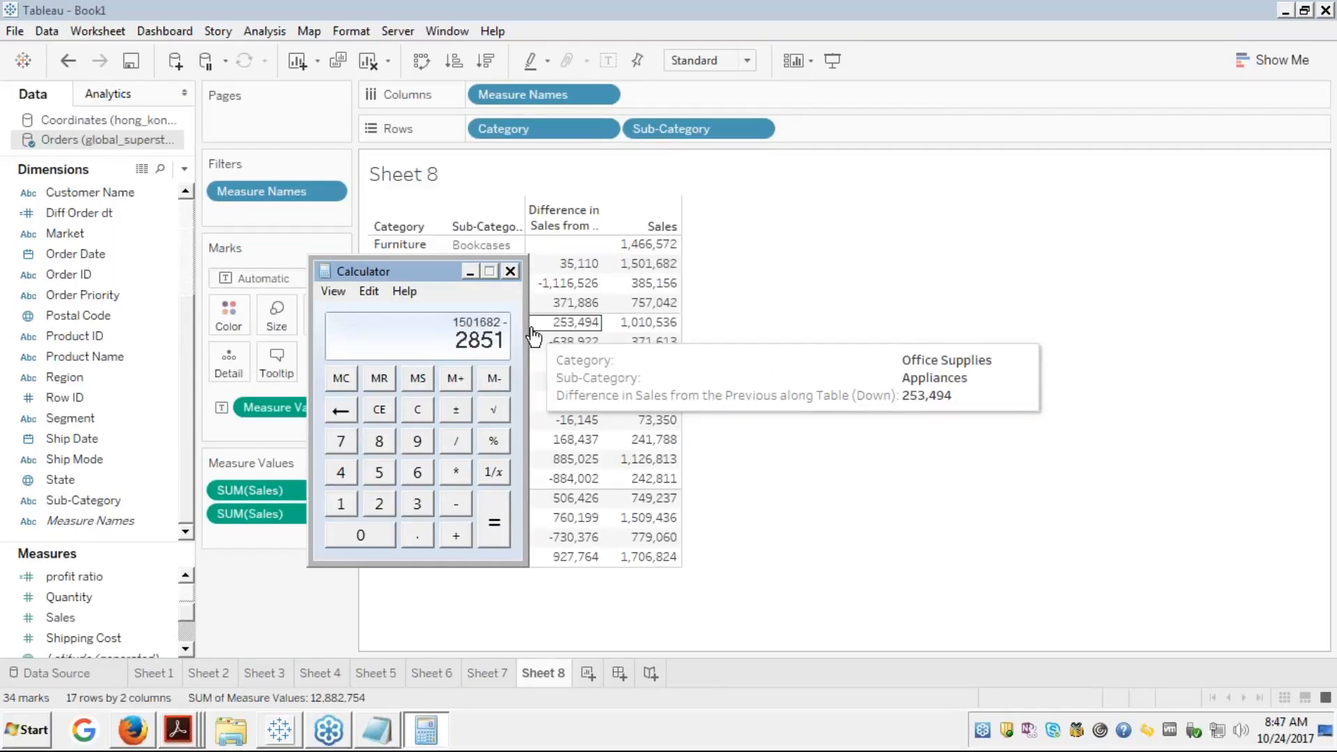
text(5)
key(BackSpace)
key(BackSpace)
key(BackSpace)
key(BackSpace)
key(BackSpace)
text(385156)
key(Return)
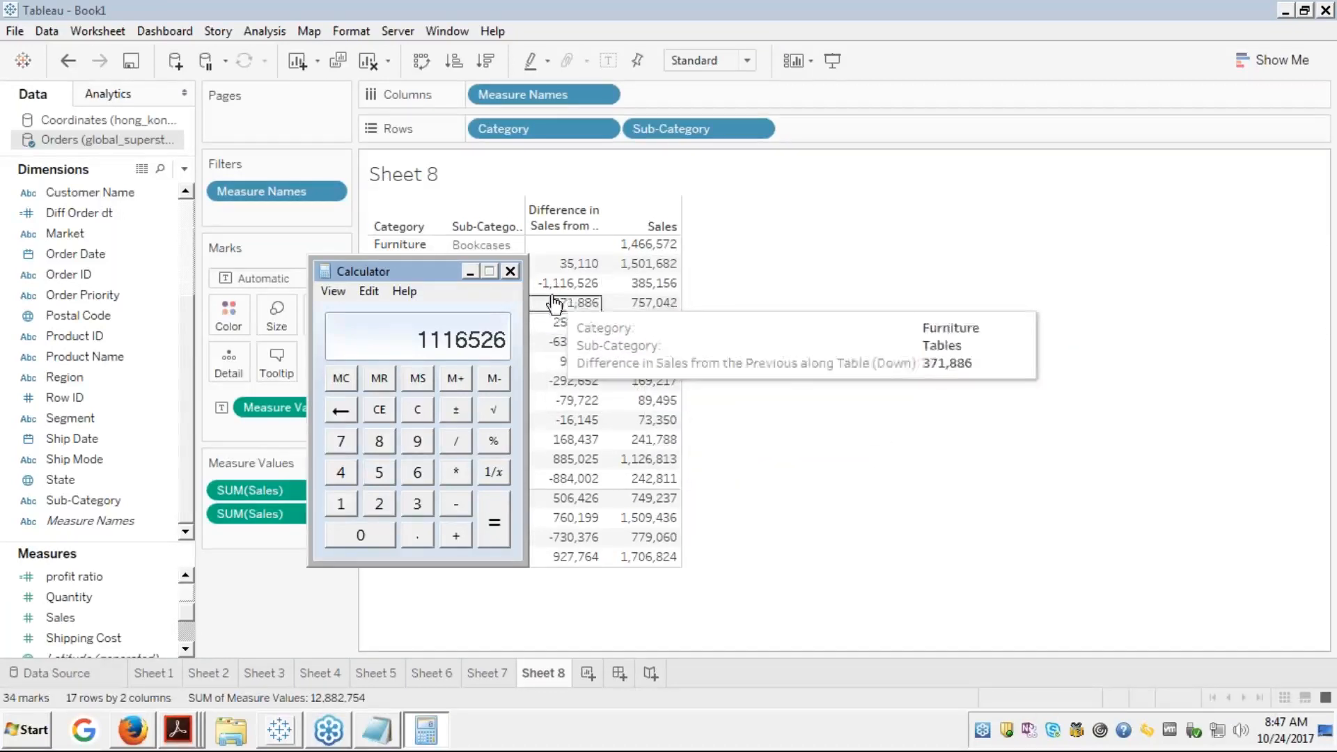
key(Escape)
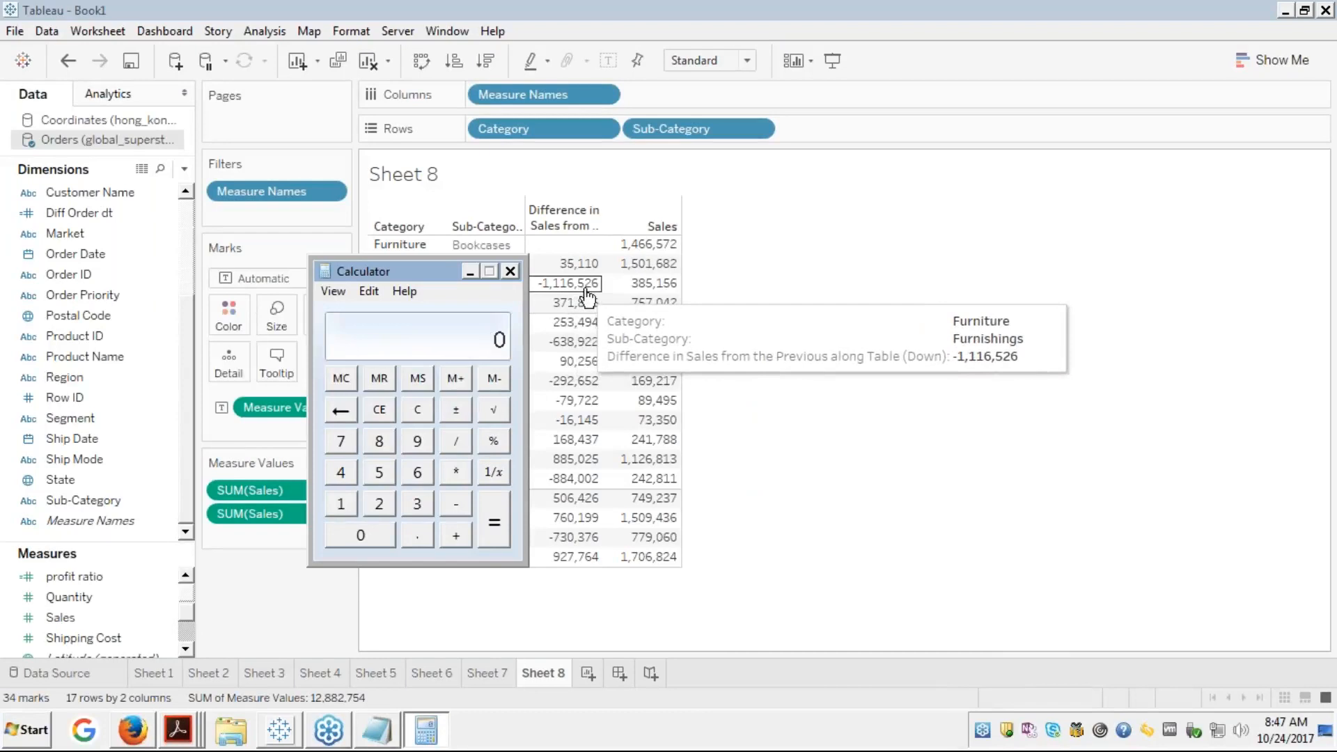
click(510, 270)
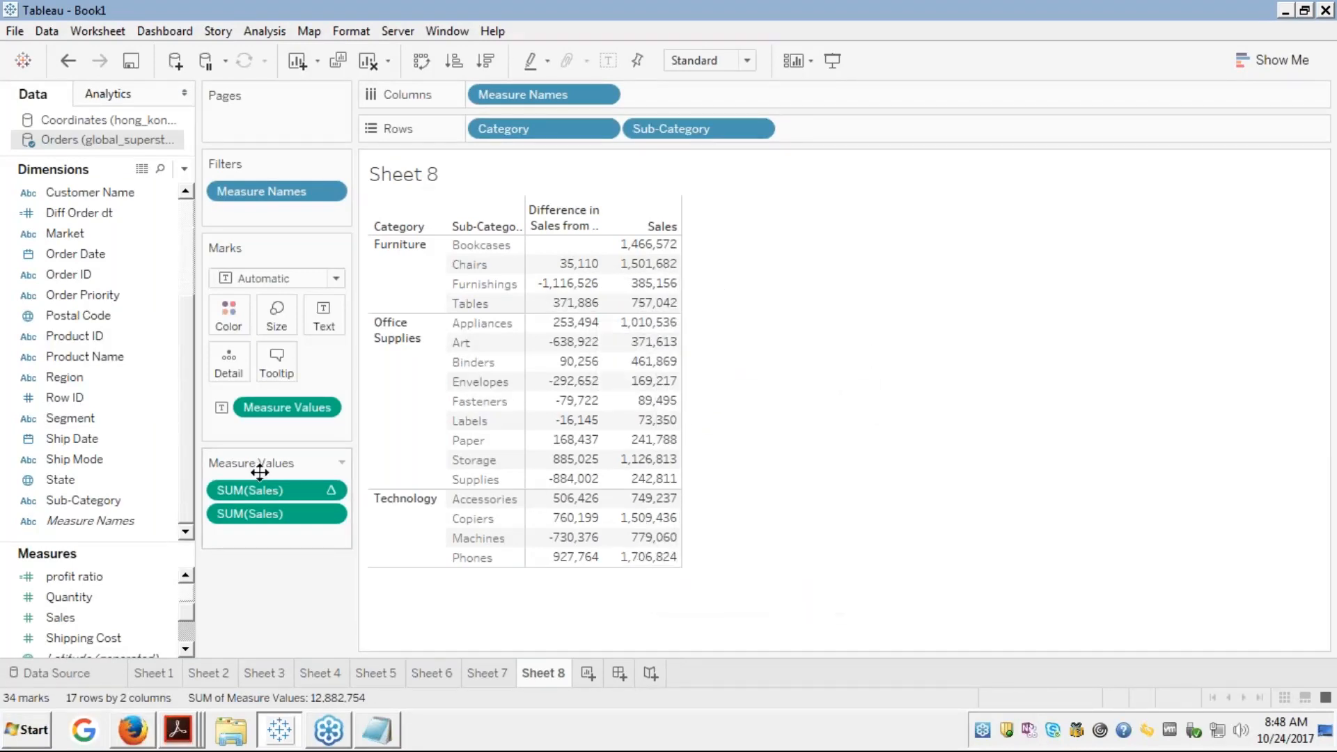
Change the quick table calculation on the first Sales measure to Percent Difference
right_click(305, 489)
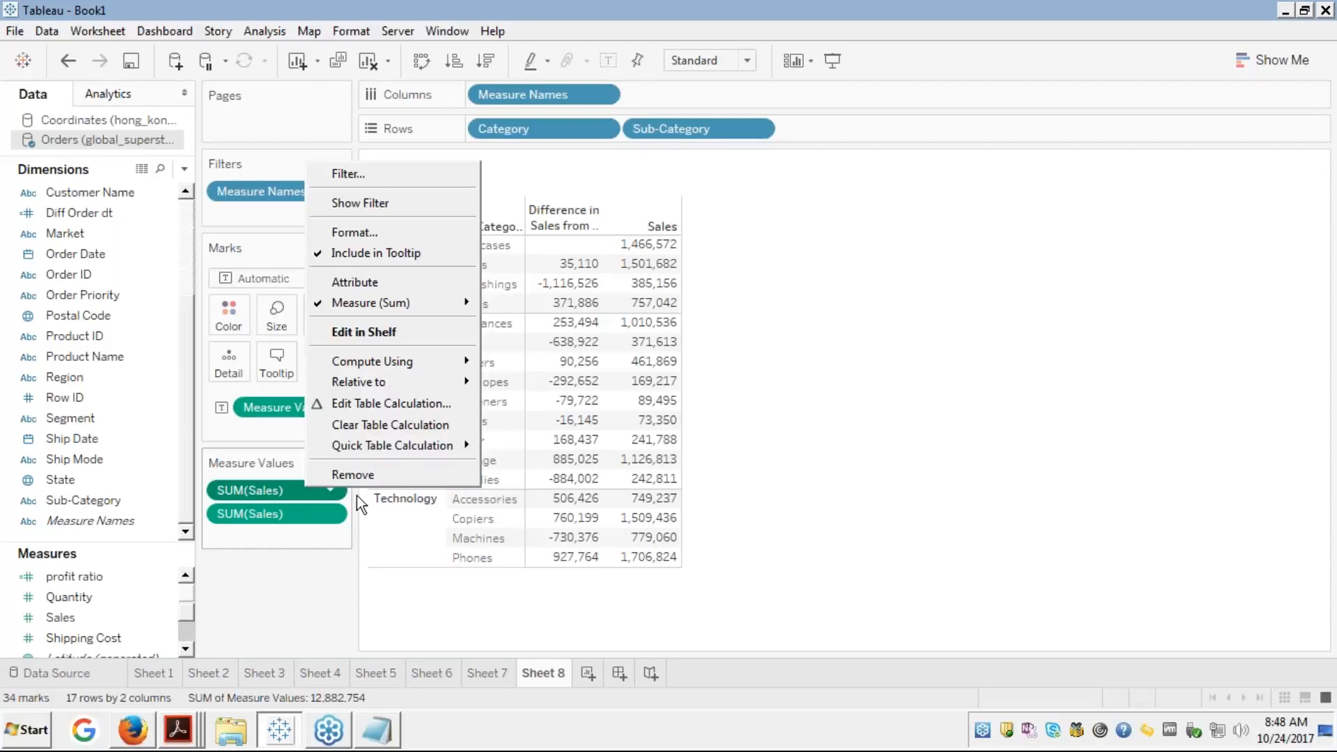
mouse_move(395, 445)
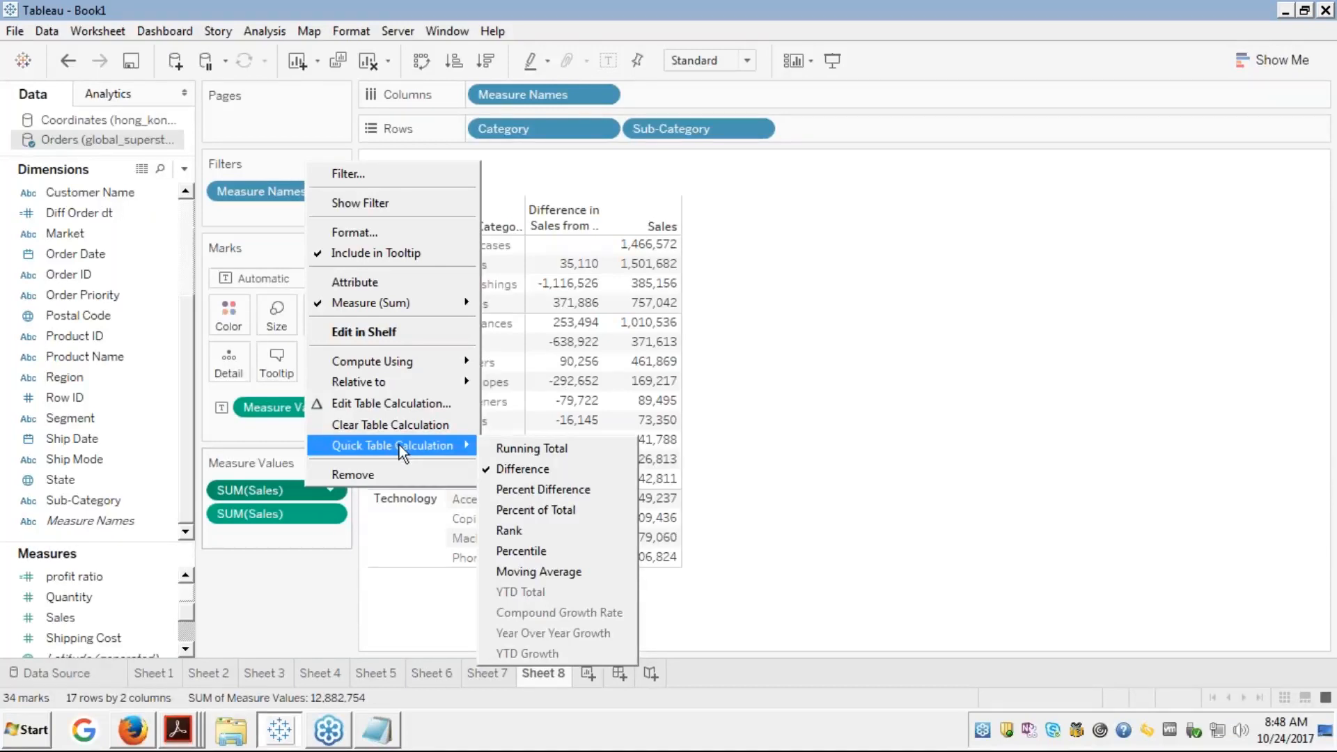
click(524, 497)
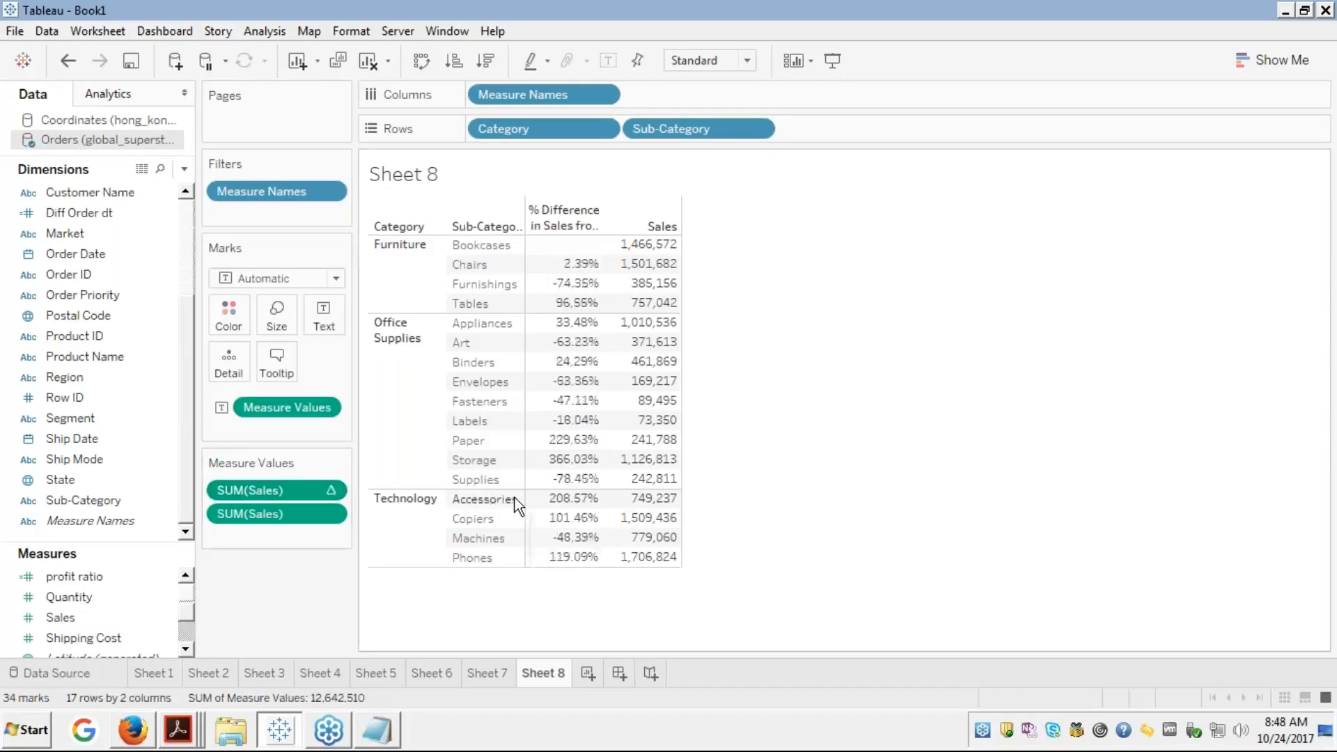
click(513, 498)
click(776, 361)
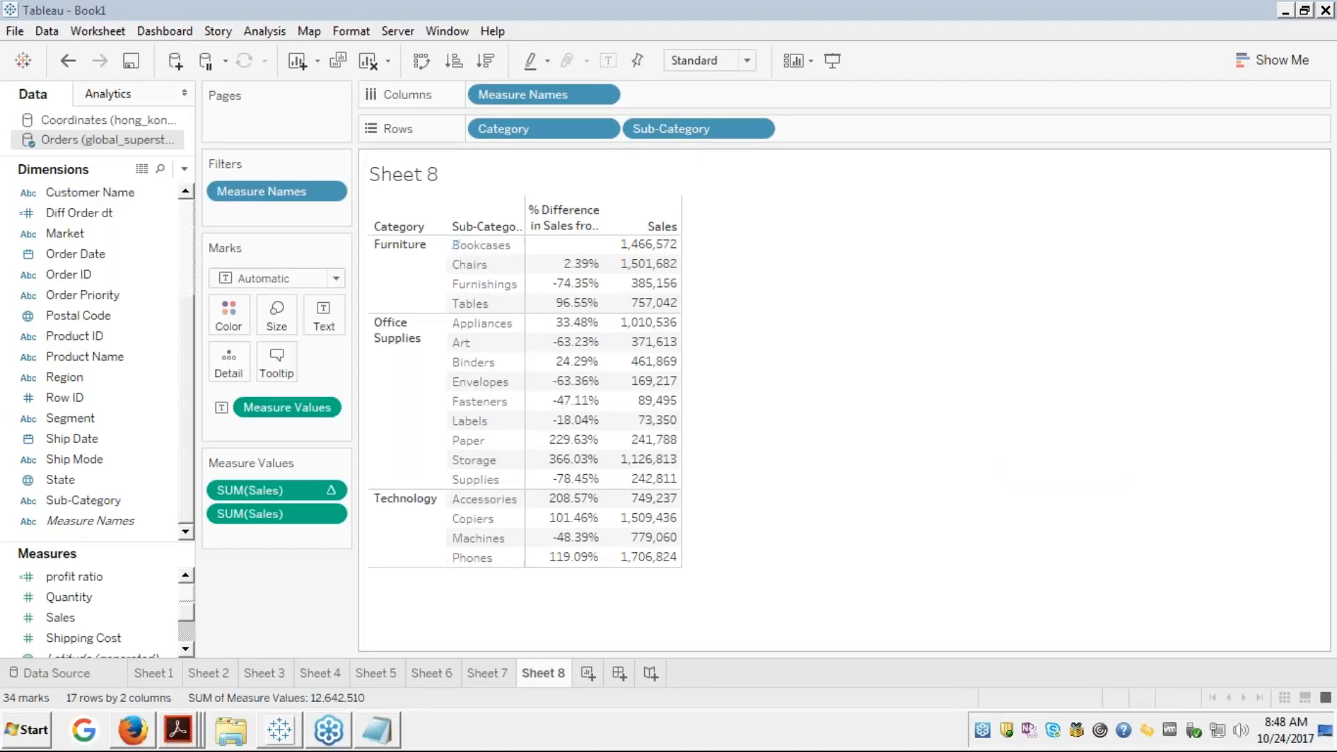
Change the quick table calculation on the first Sales measure to Percent of Total
right_click(299, 488)
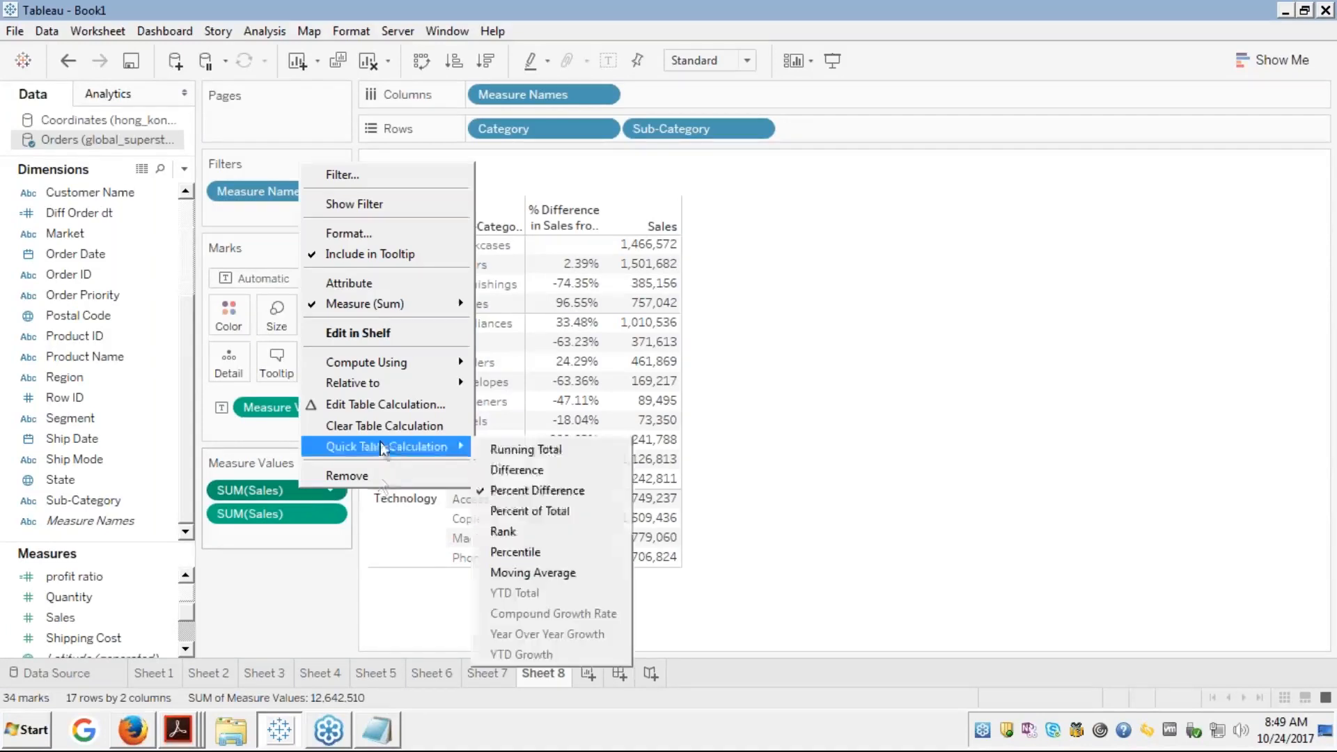
click(507, 511)
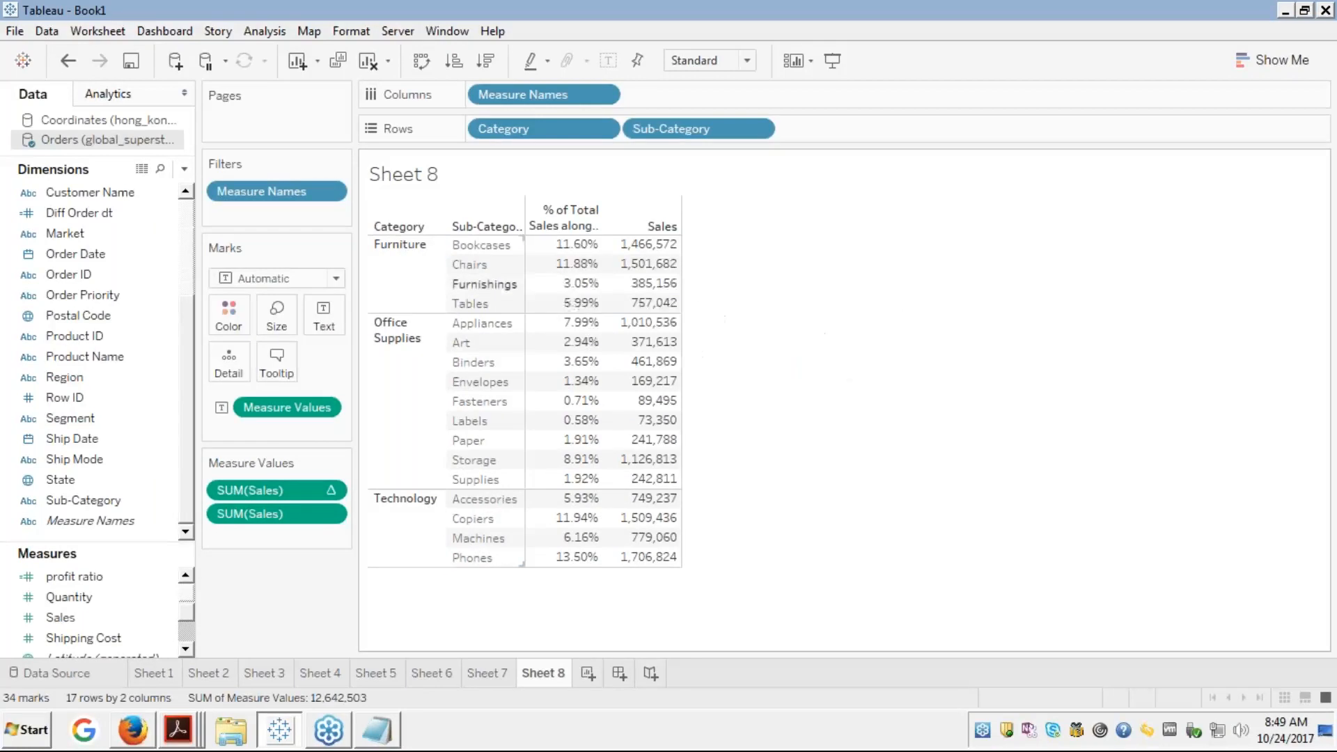
mouse_move(572, 257)
Change the quick table calculation on the first Sales measure to Rank
right_click(288, 493)
mouse_move(369, 441)
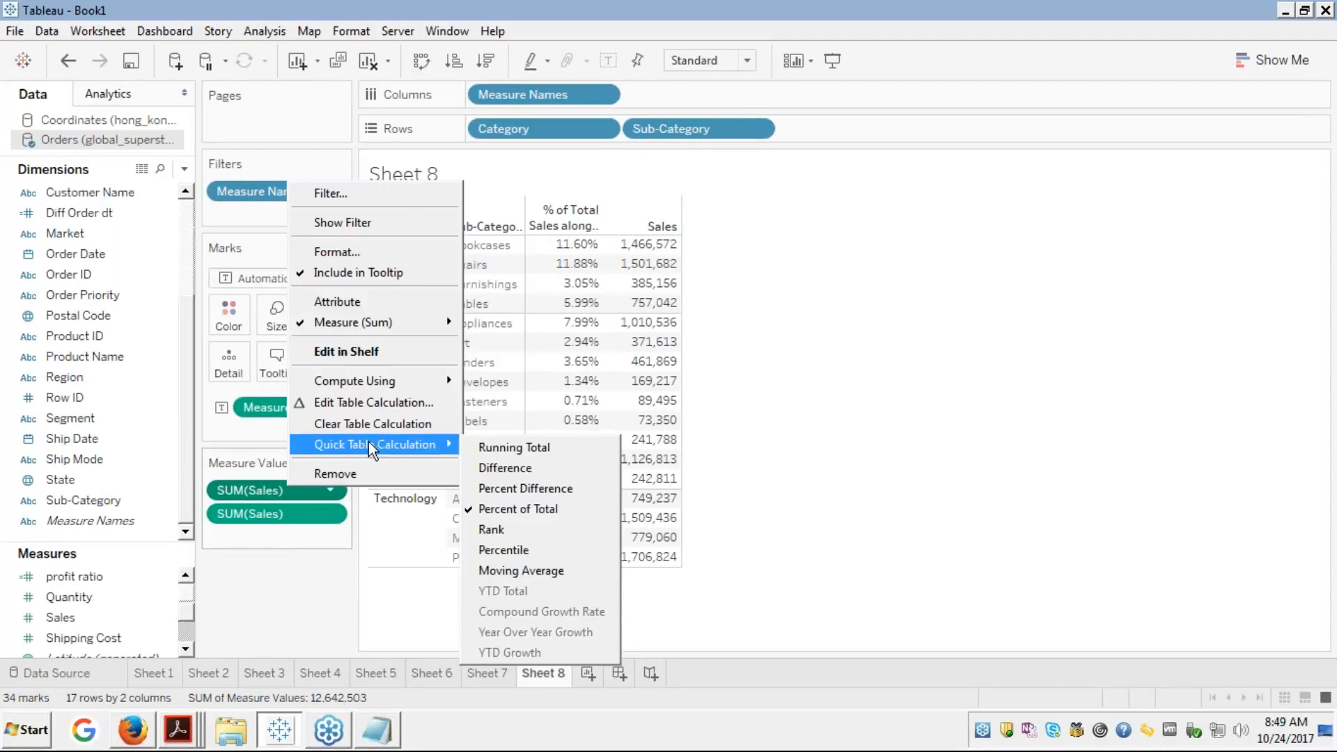
click(479, 512)
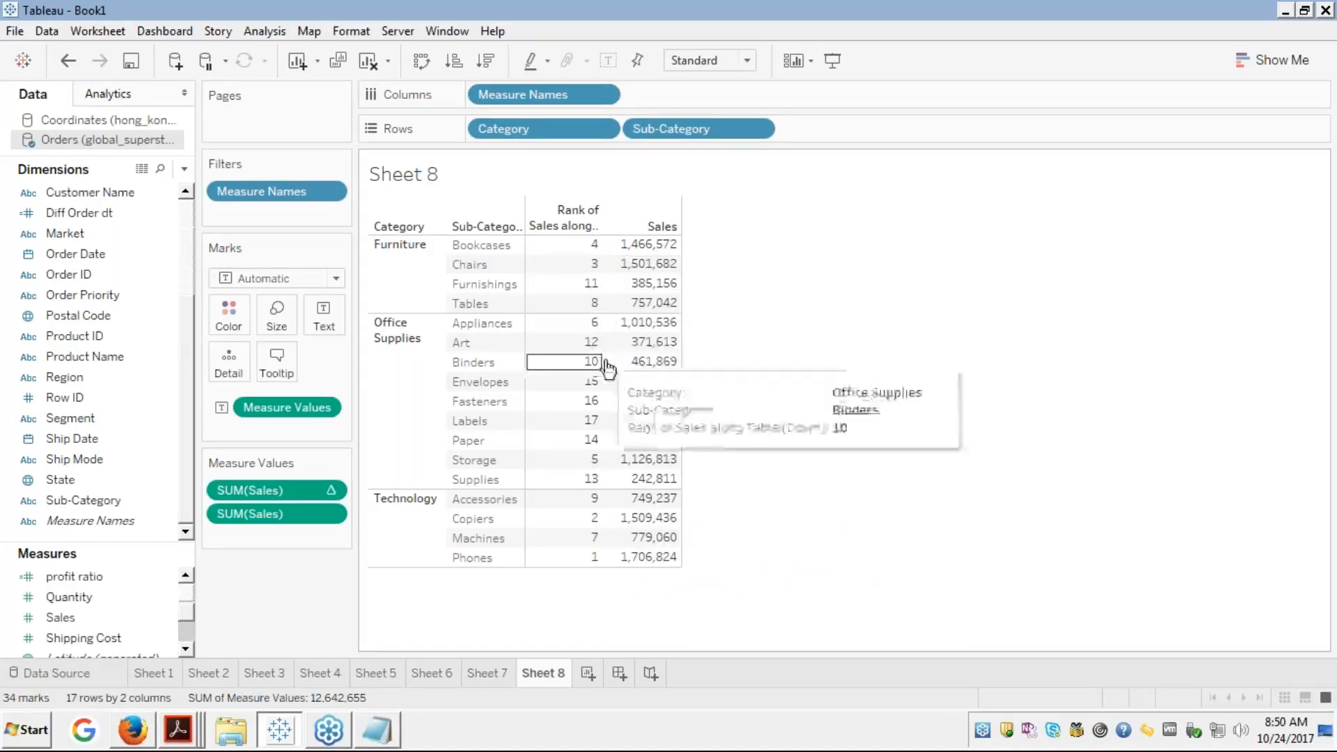
Sort the sub-categories by the Rank of Sales column from highest to lowest rank number, and remove Category from the rows
click(585, 219)
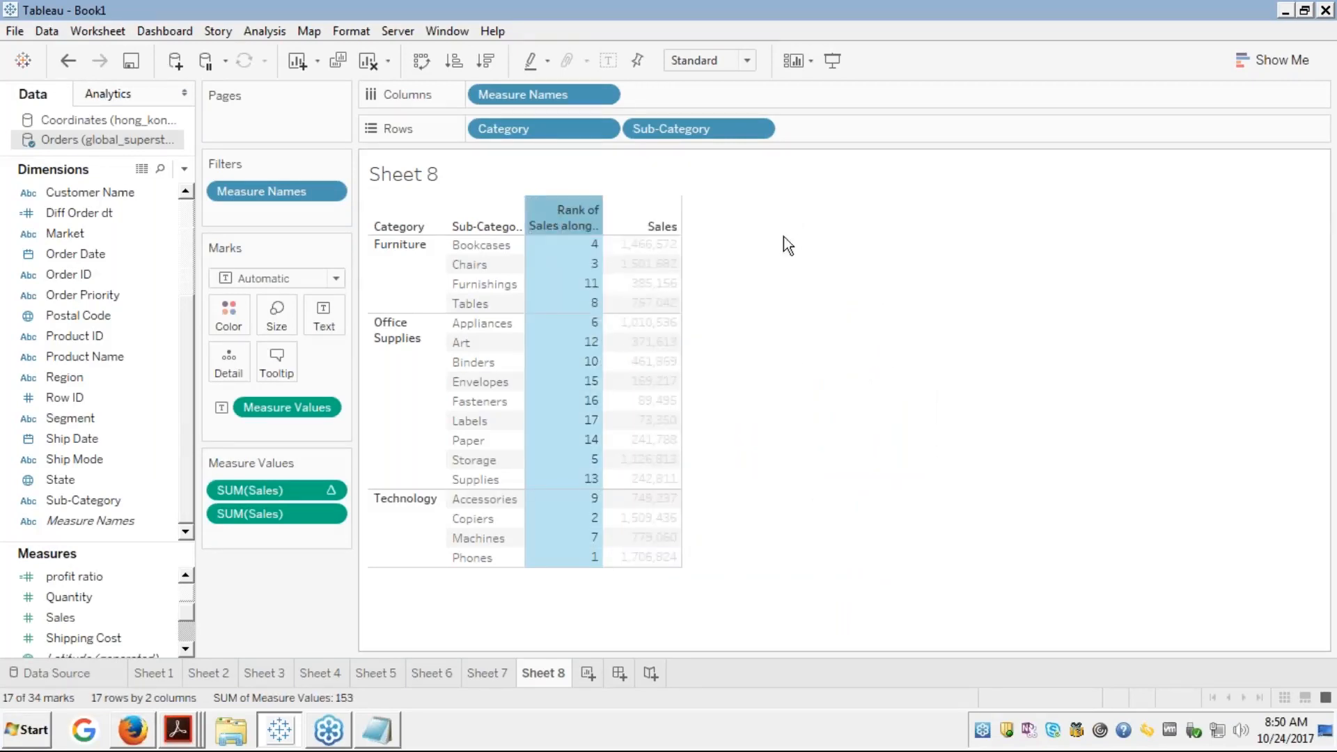
click(538, 215)
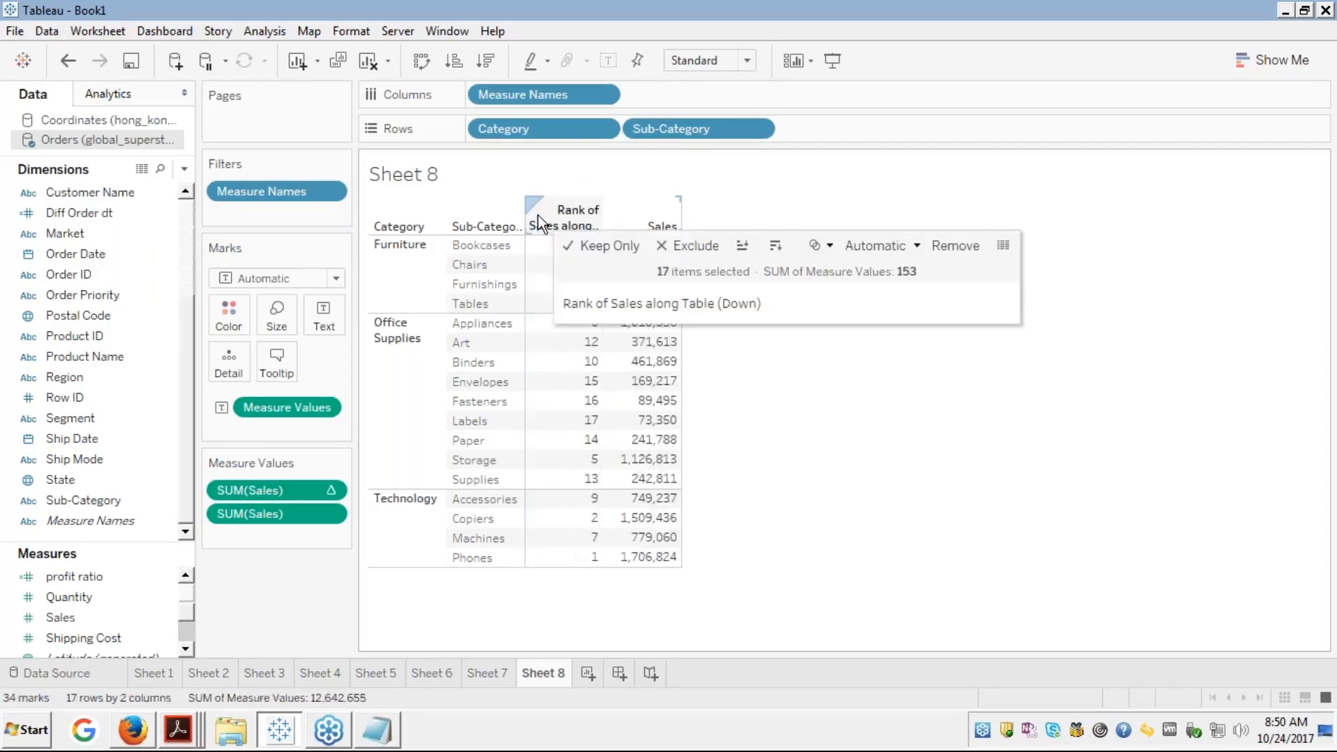
click(538, 214)
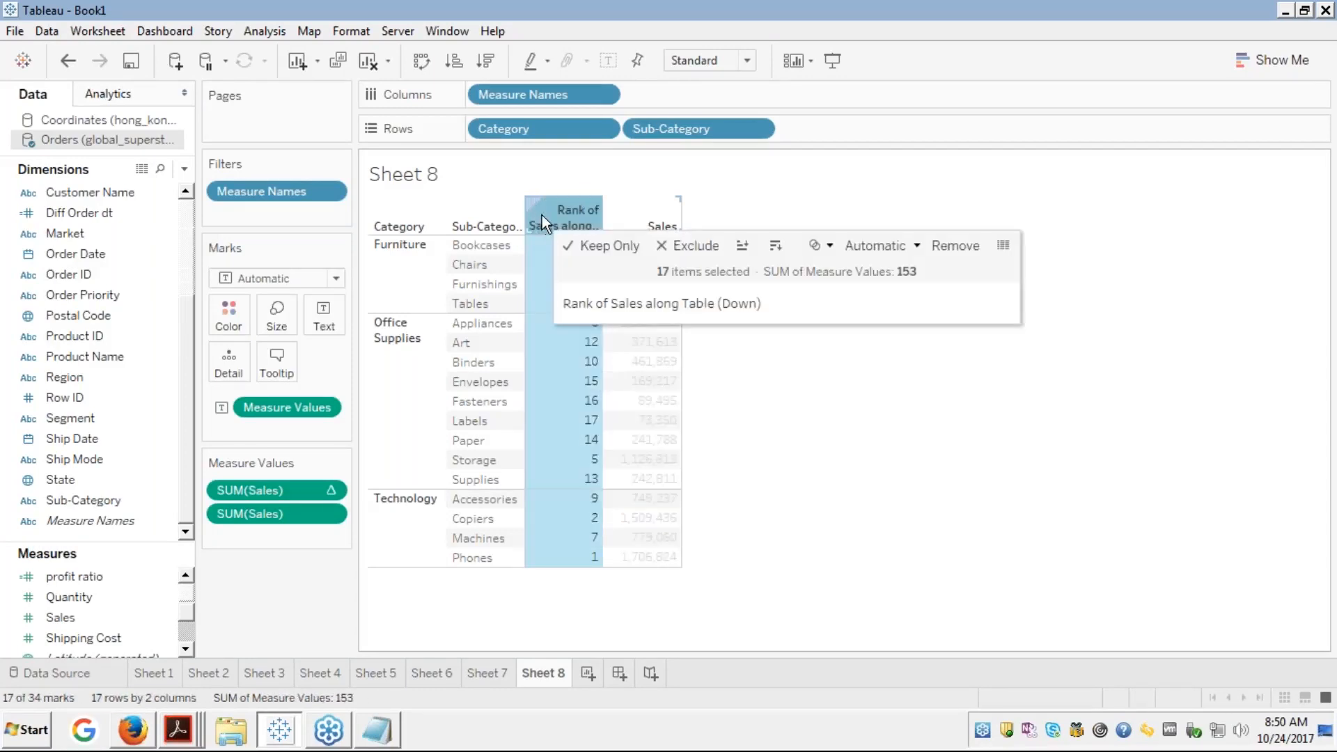
click(775, 247)
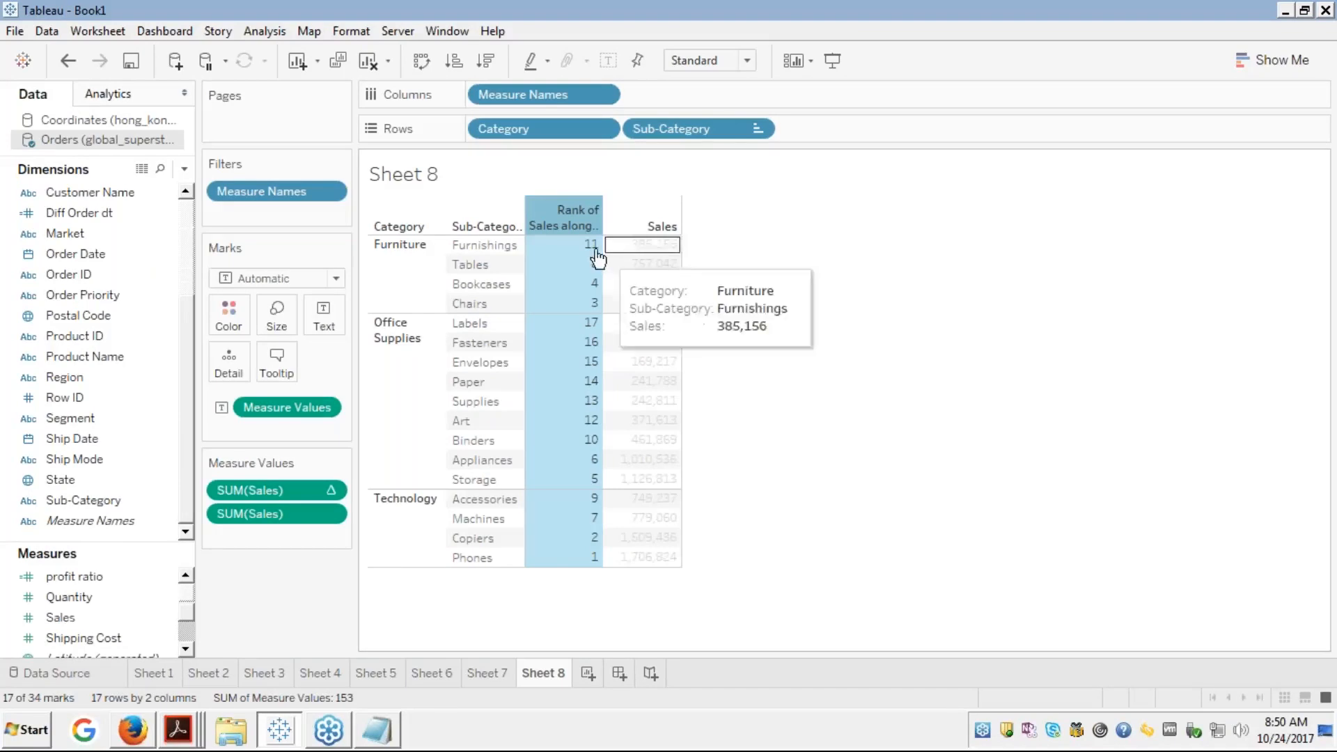
click(540, 211)
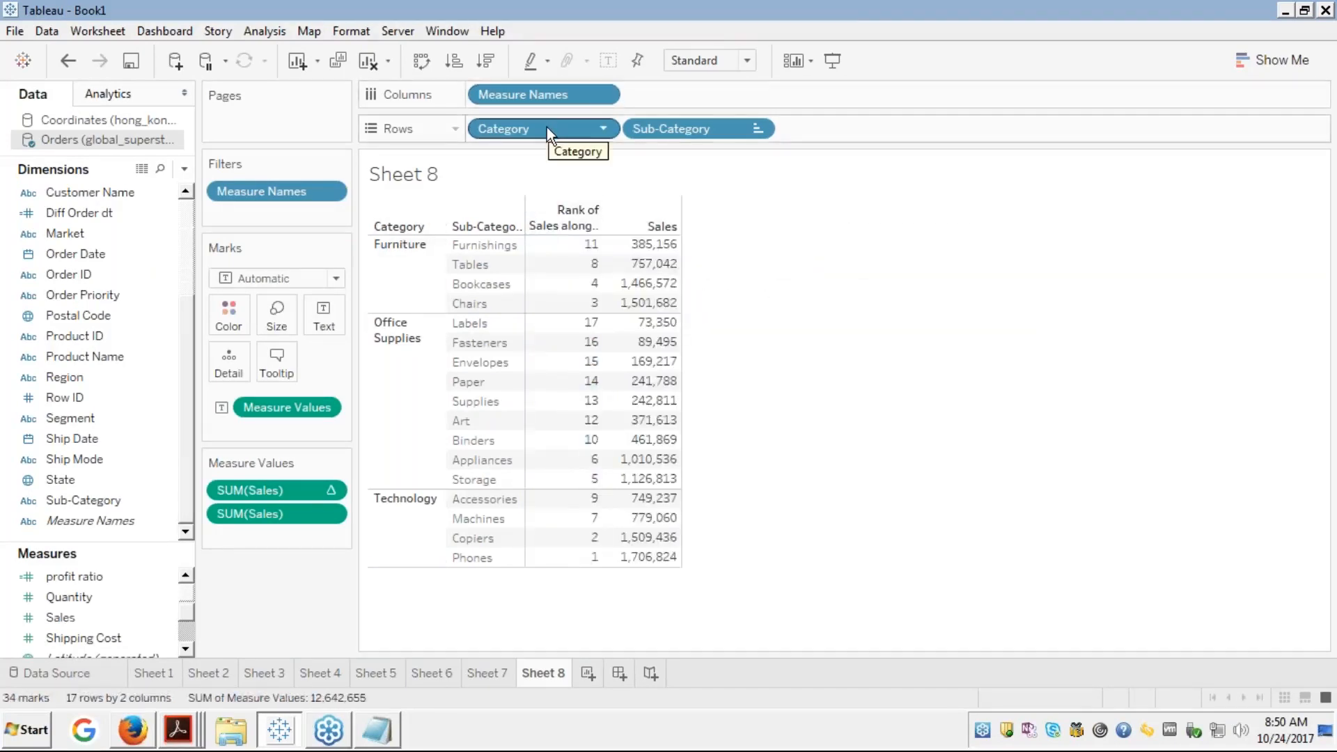
drag(546, 128, 182, 230)
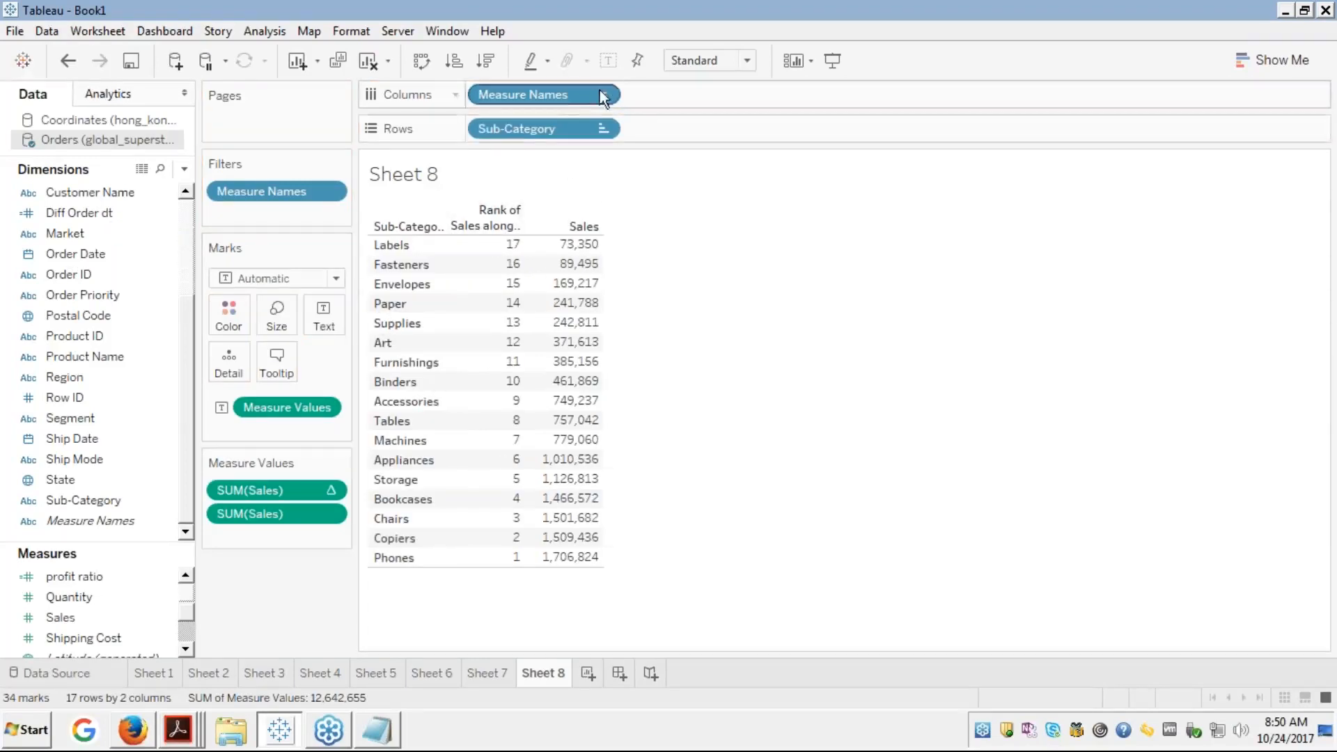
Sort the sub-categories by the Rank of Sales column in ascending order, from rank 1 downwards
double_click(588, 120)
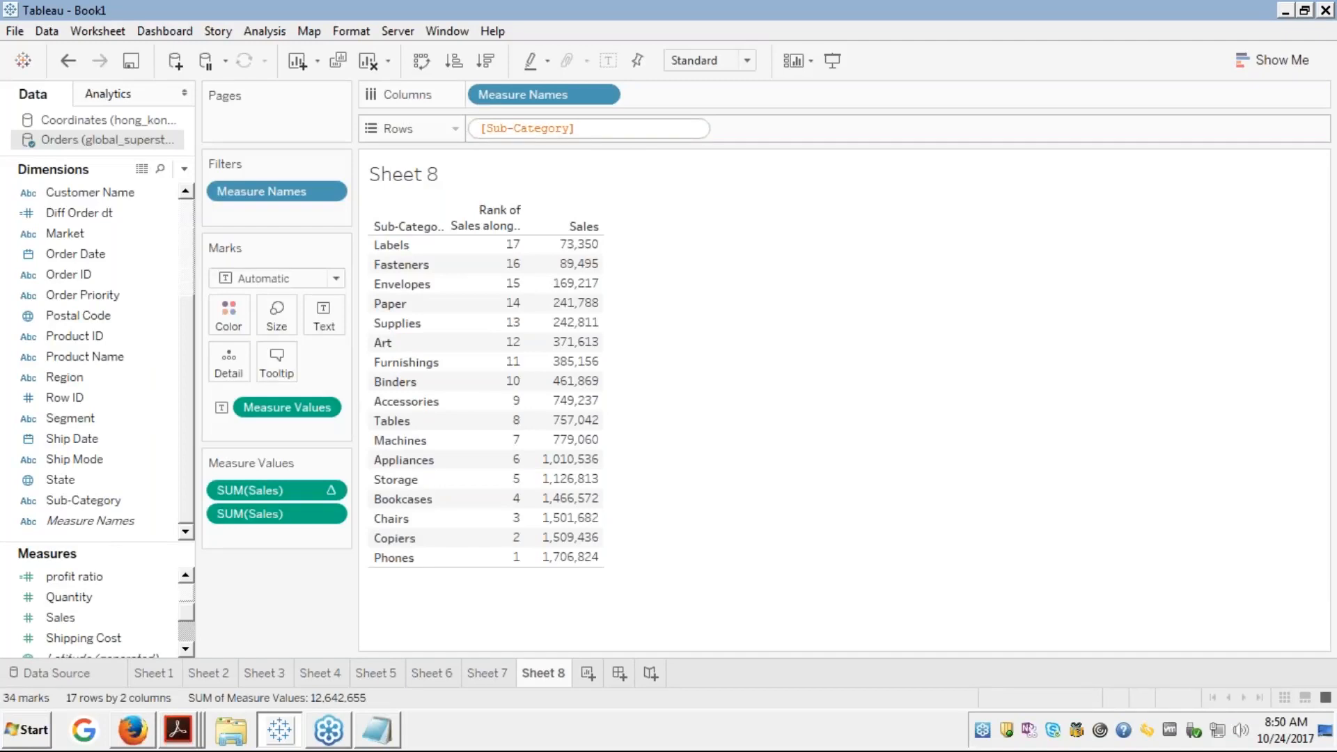
key(Return)
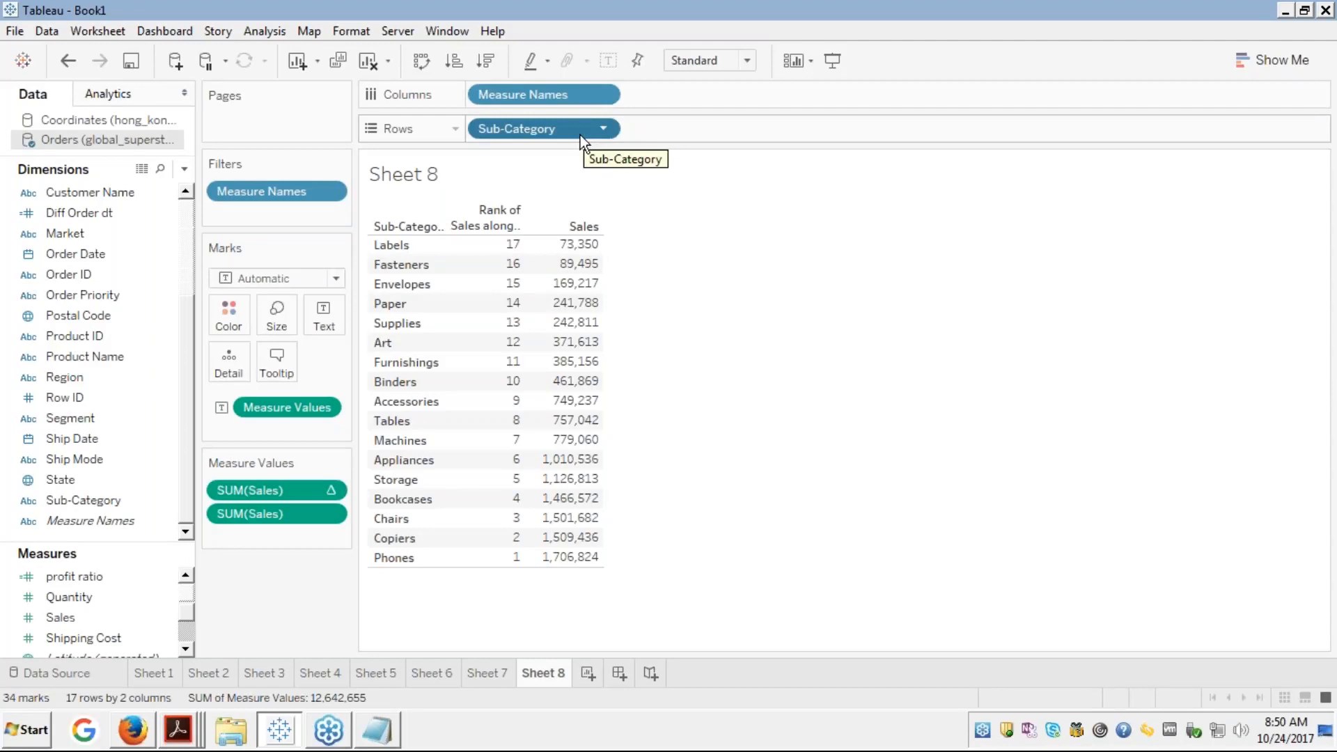
click(454, 61)
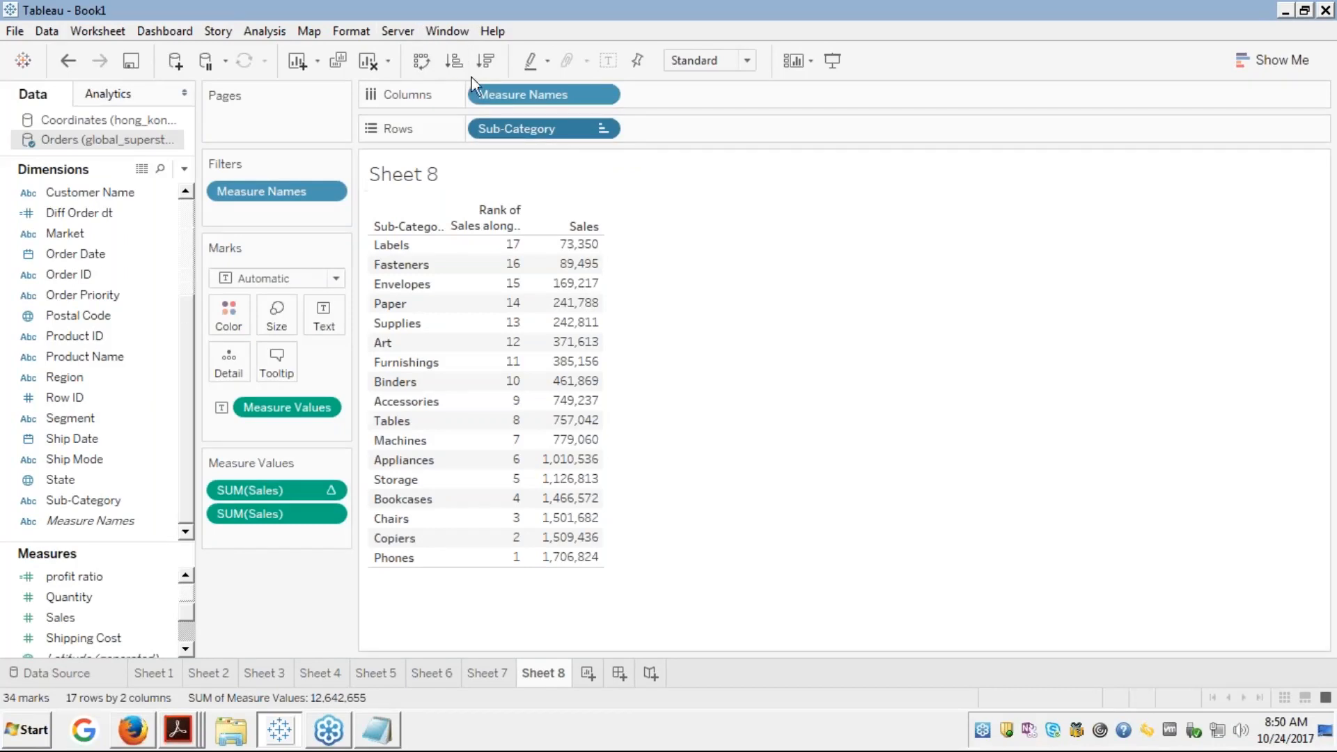
click(499, 218)
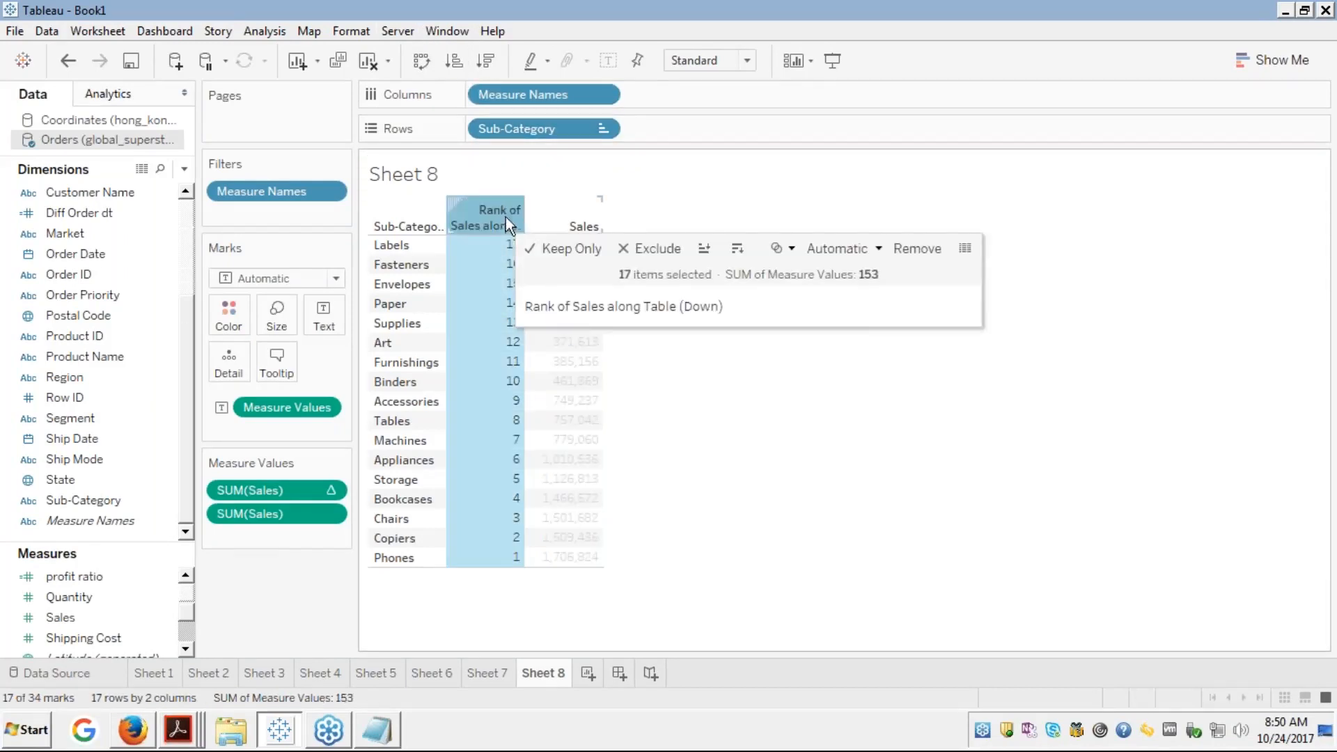
click(705, 249)
click(862, 421)
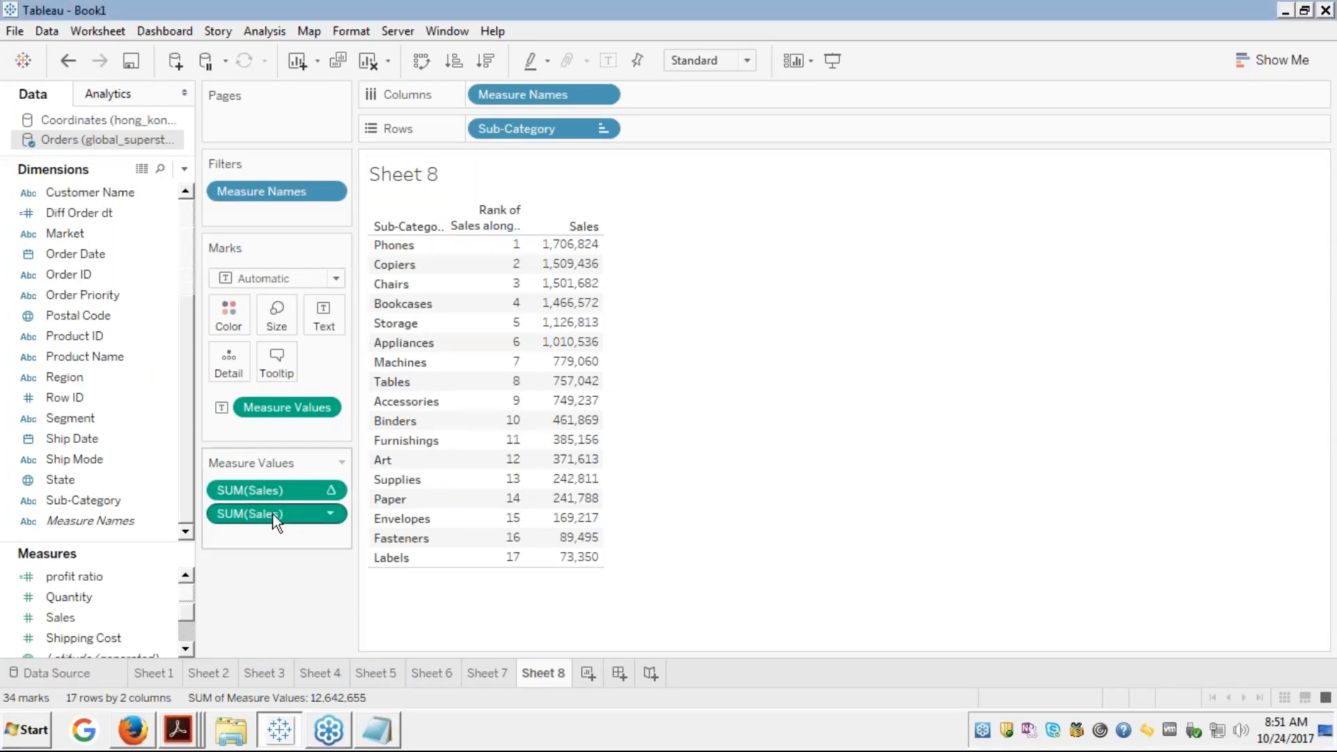
Clear Sheet 8 and rebuild the view with Sub-Category on the rows and Sales as the text values
drag(274, 521, 52, 601)
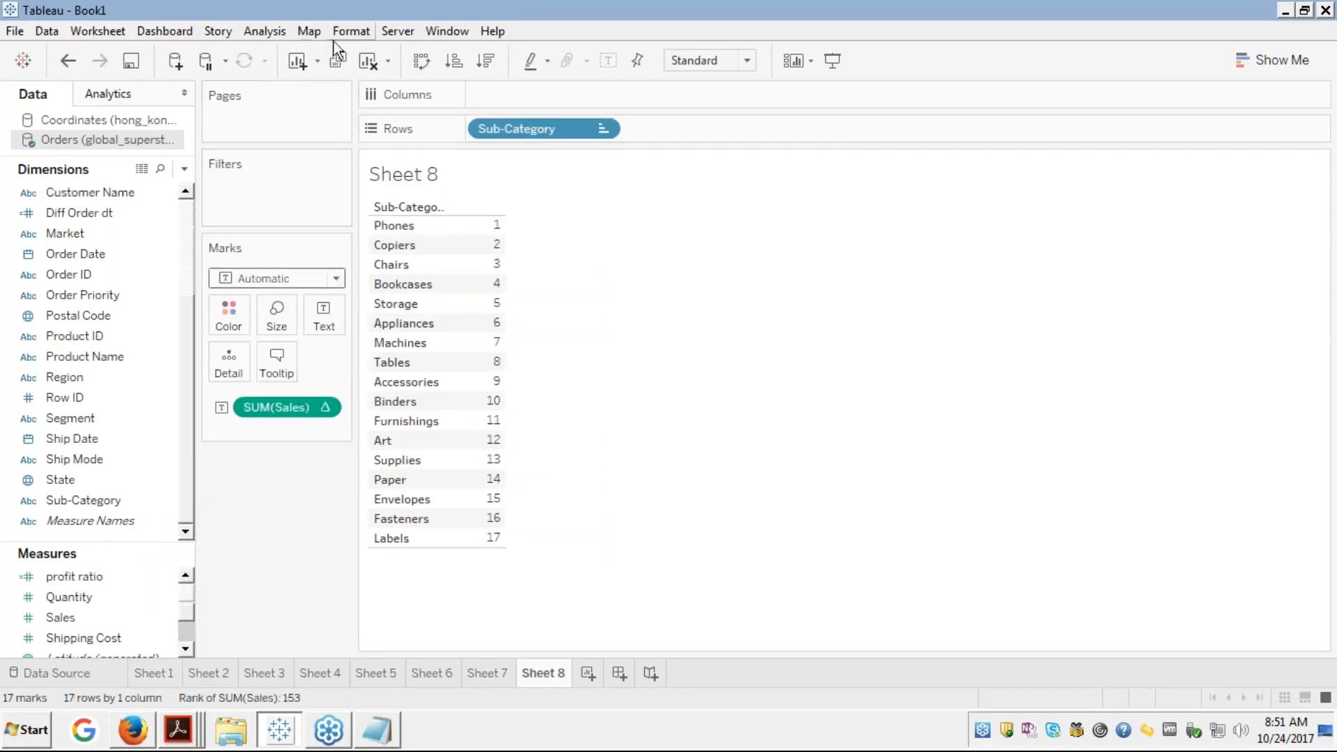
click(372, 61)
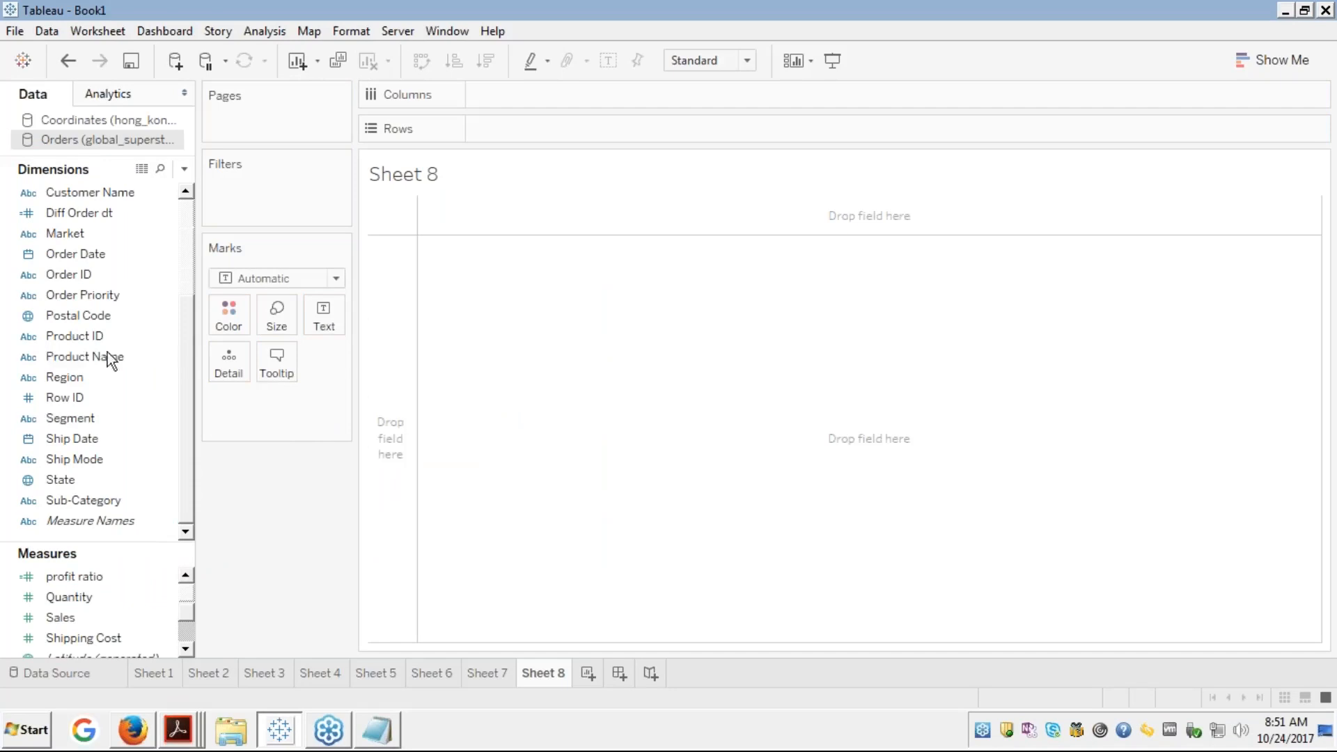
double_click(62, 499)
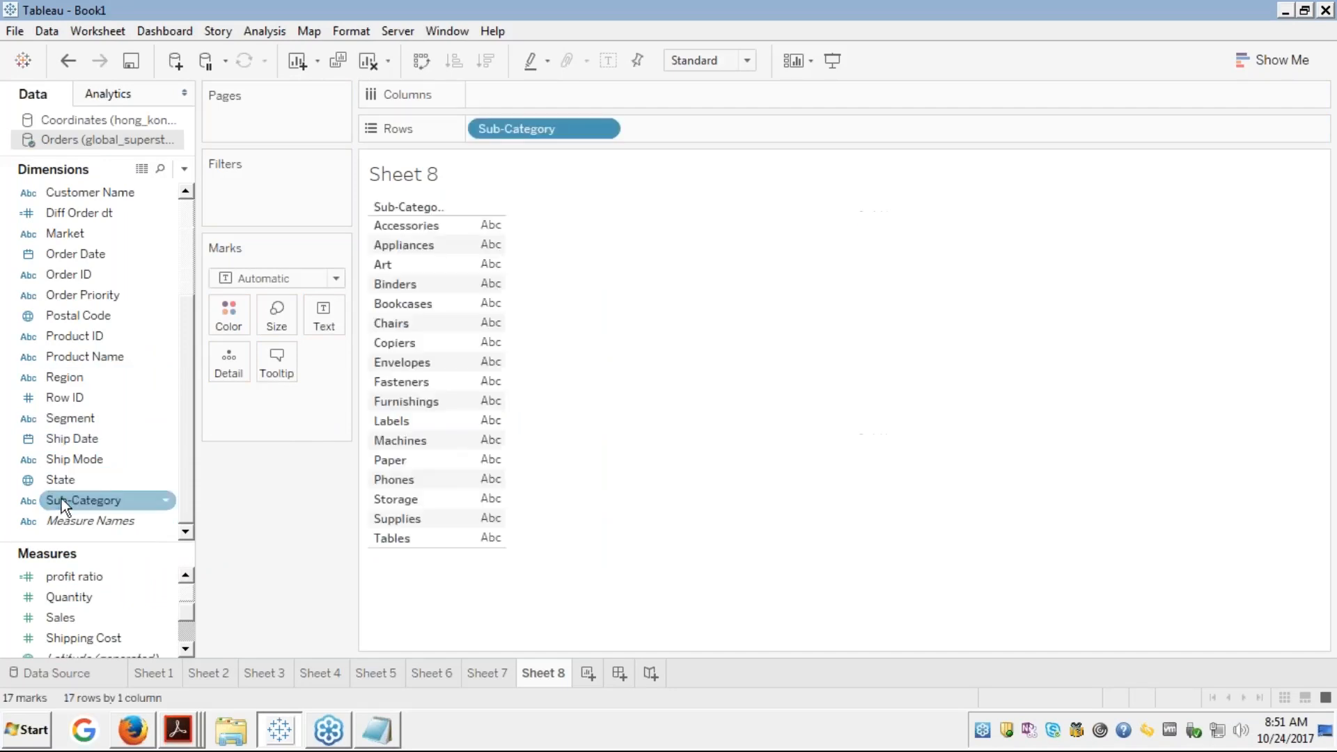
click(54, 615)
double_click(54, 615)
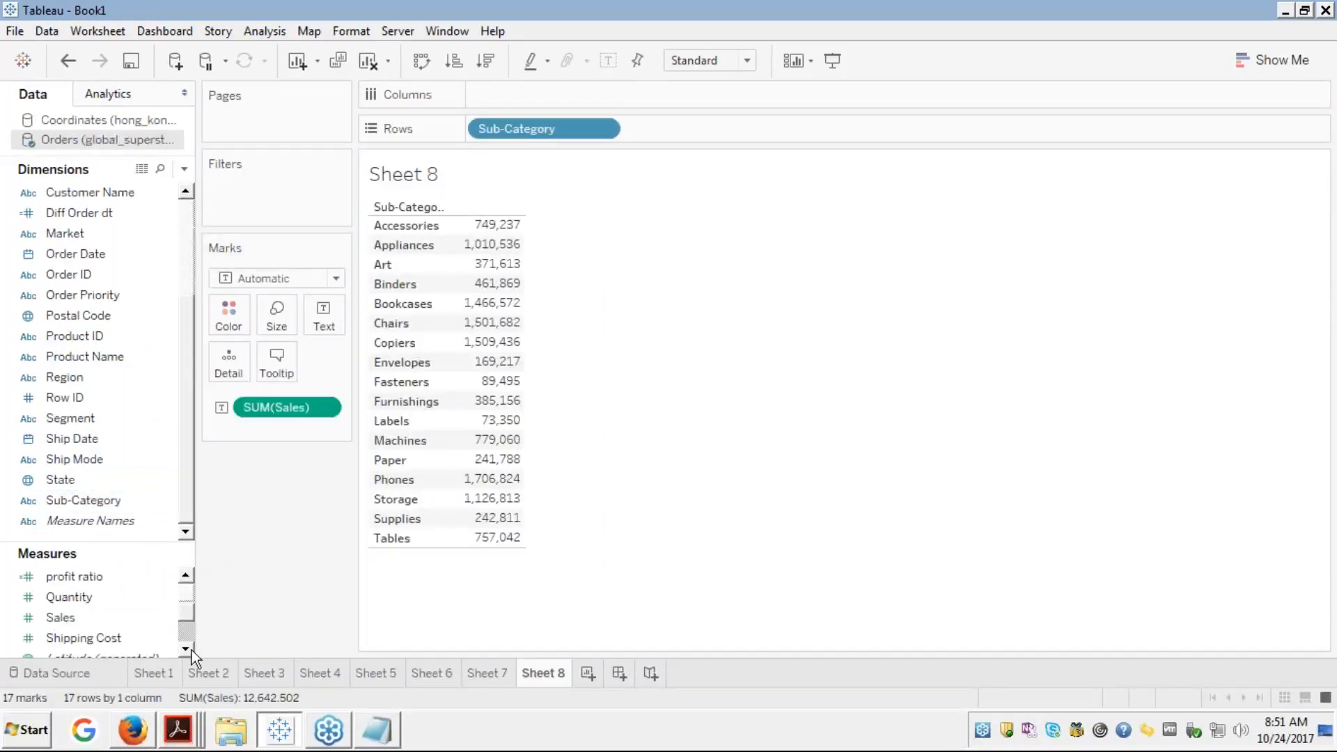
click(94, 576)
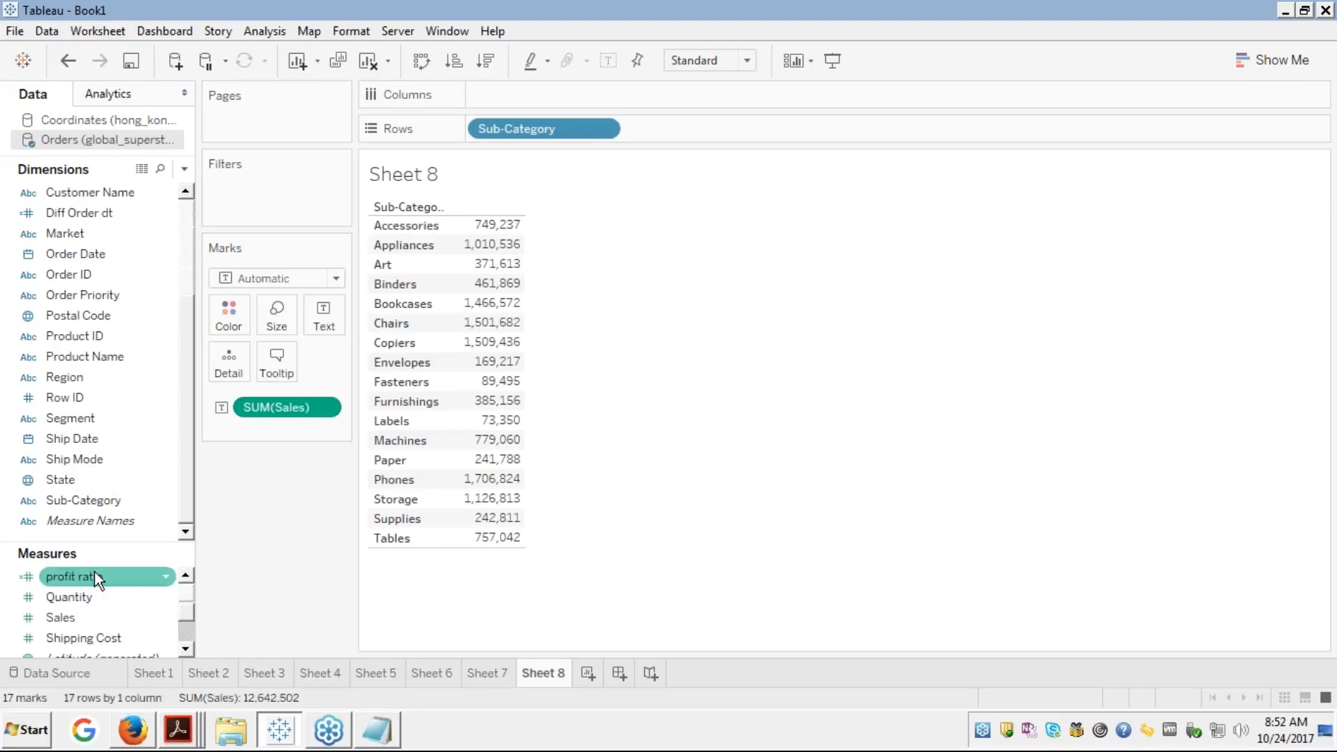
Apply the Rank quick table calculation to Sales and add a second, plain Sales measure for comparison
right_click(287, 408)
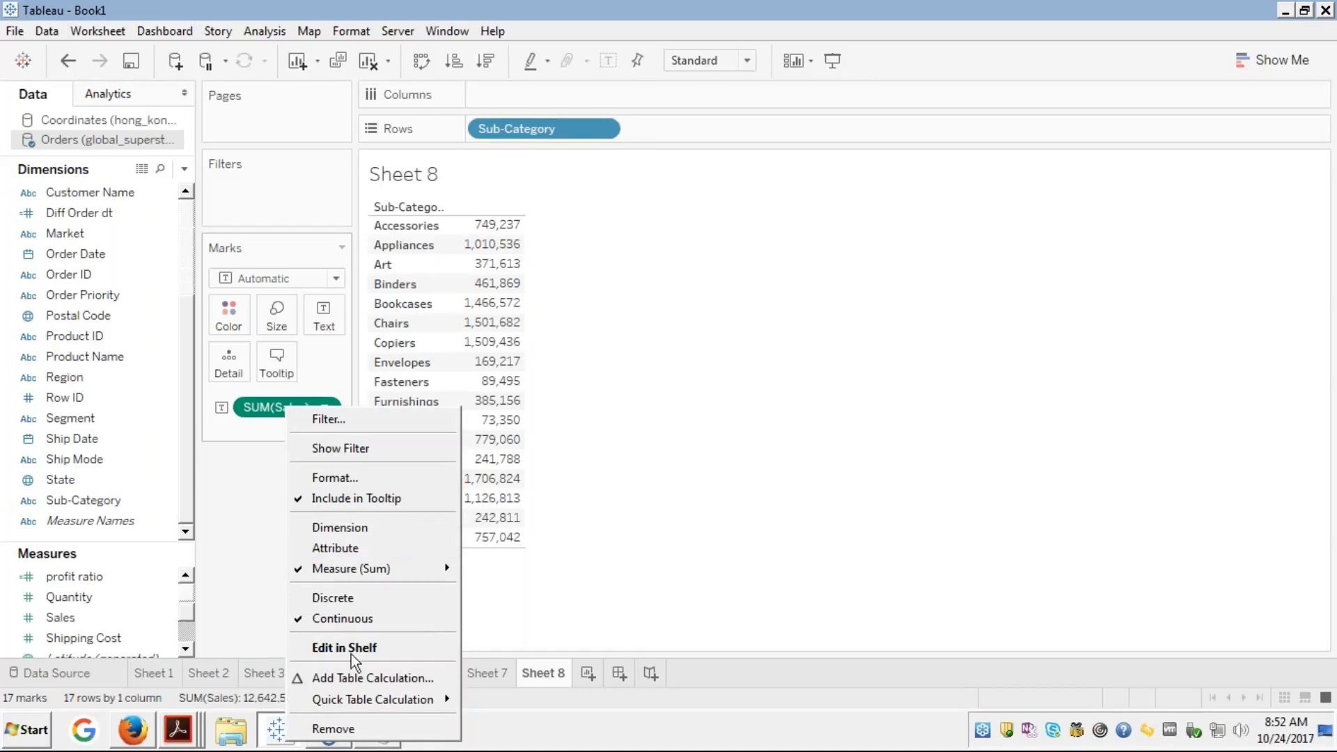
mouse_move(350, 698)
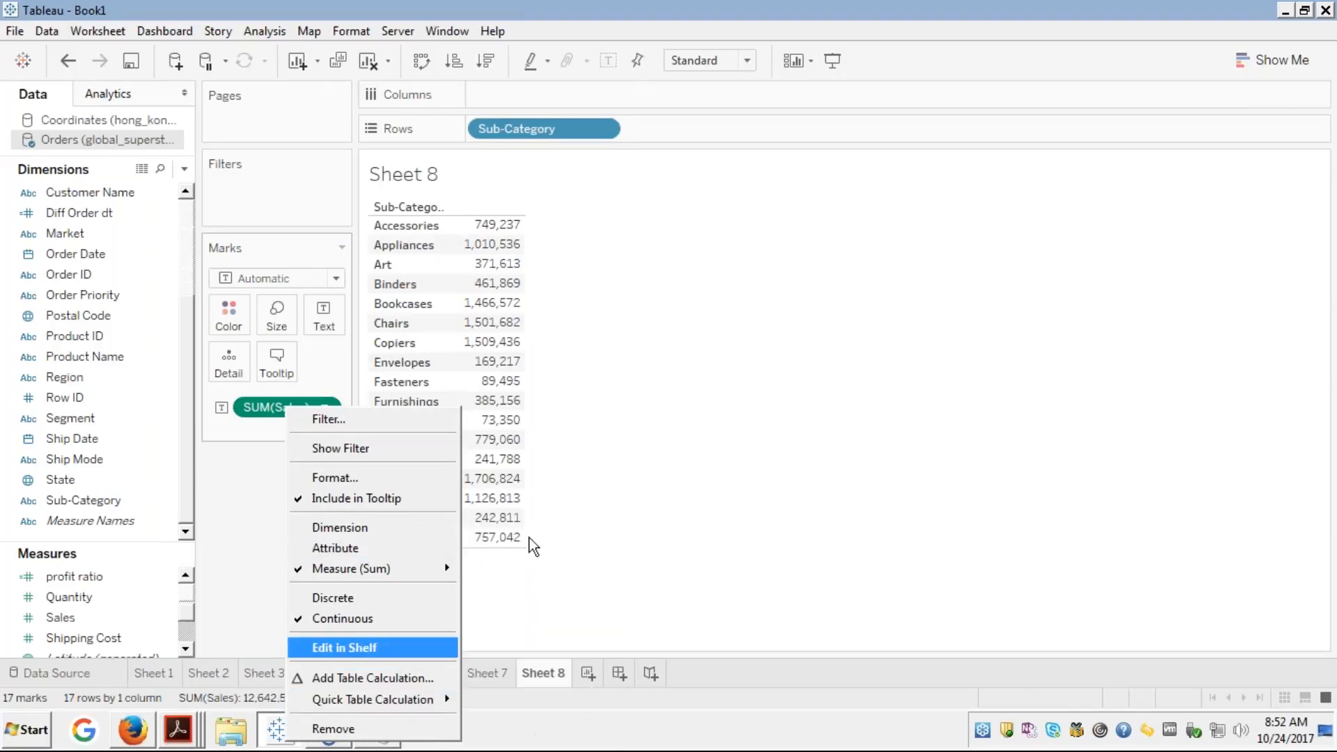
mouse_move(422, 696)
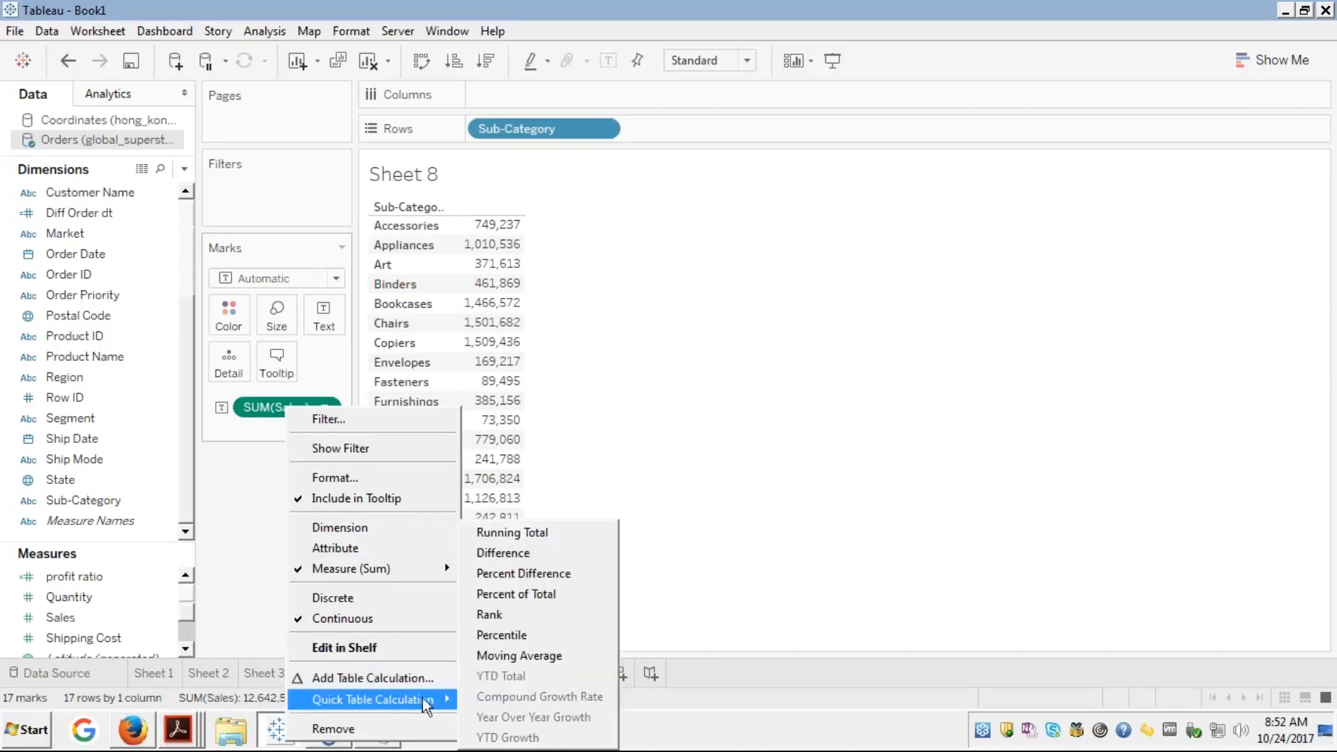
click(498, 616)
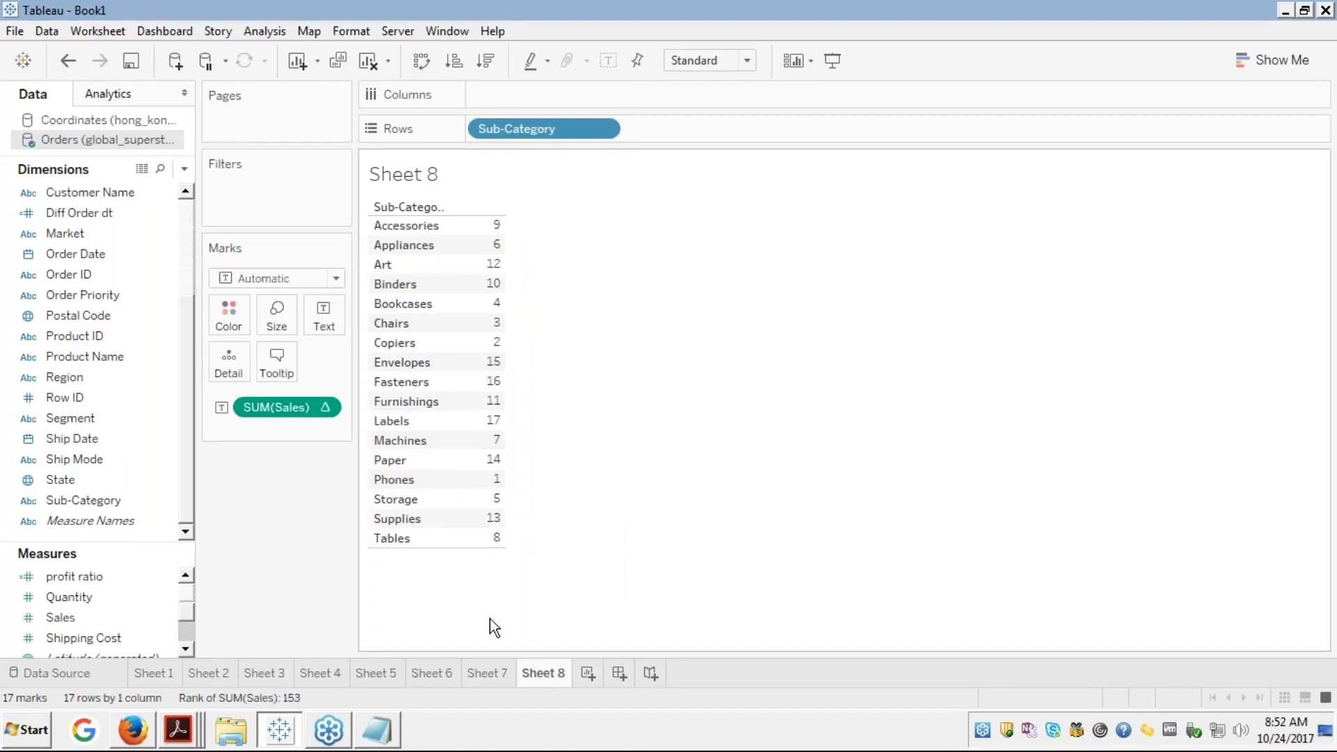
double_click(54, 617)
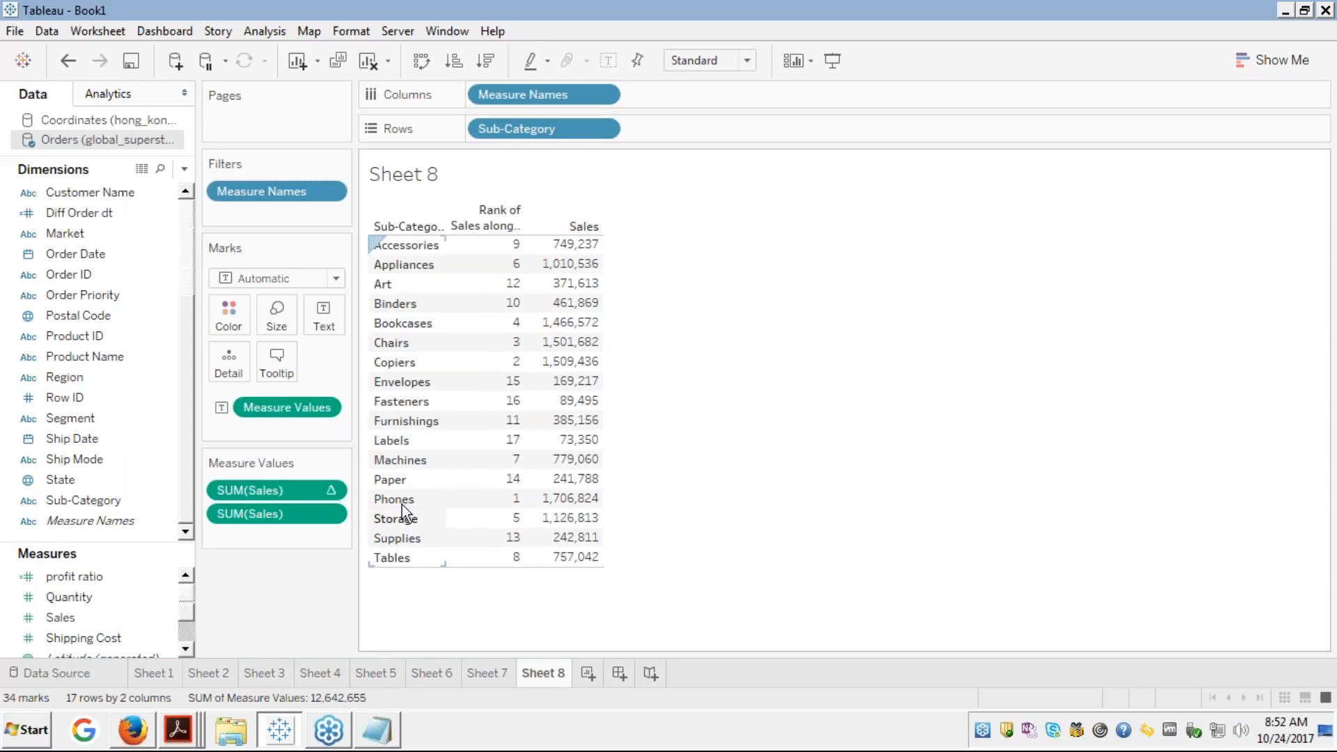
Sort the rebuilt table's sub-categories in ascending order of the Rank of Sales column
mouse_move(505, 421)
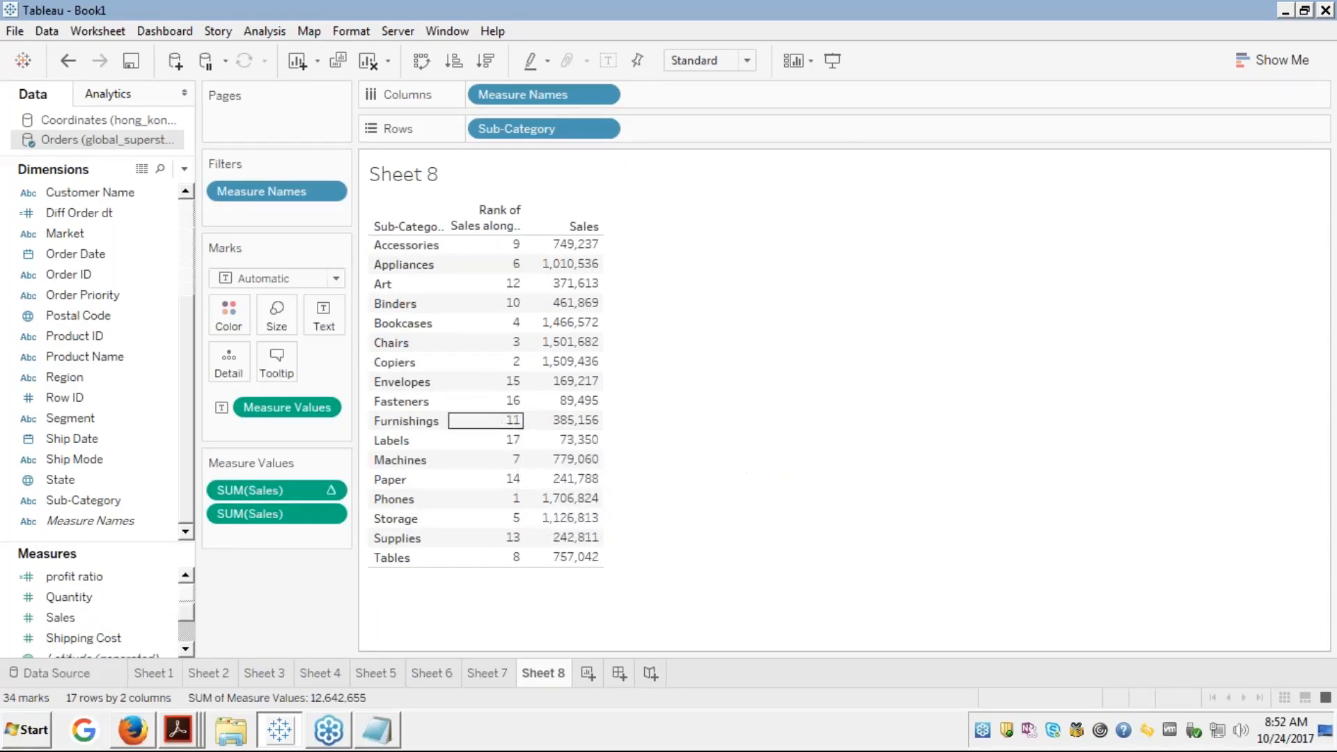
click(495, 218)
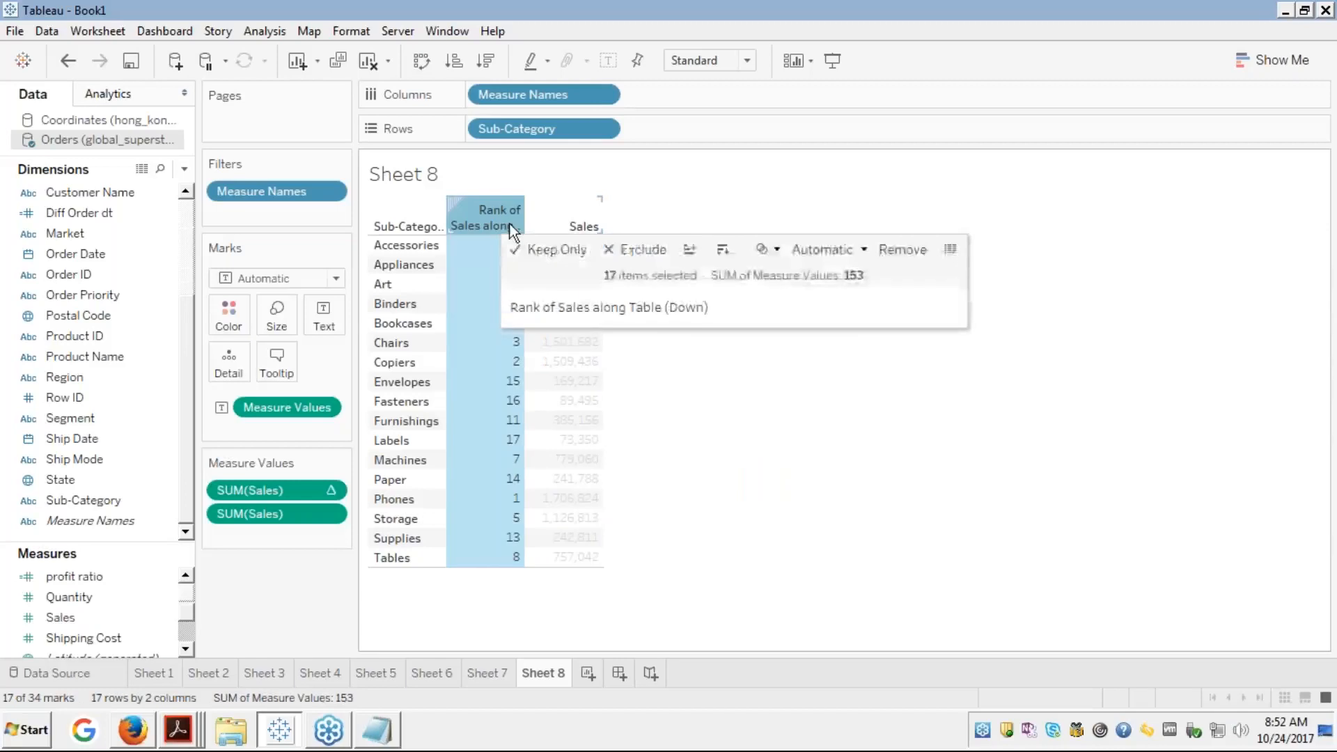
click(692, 250)
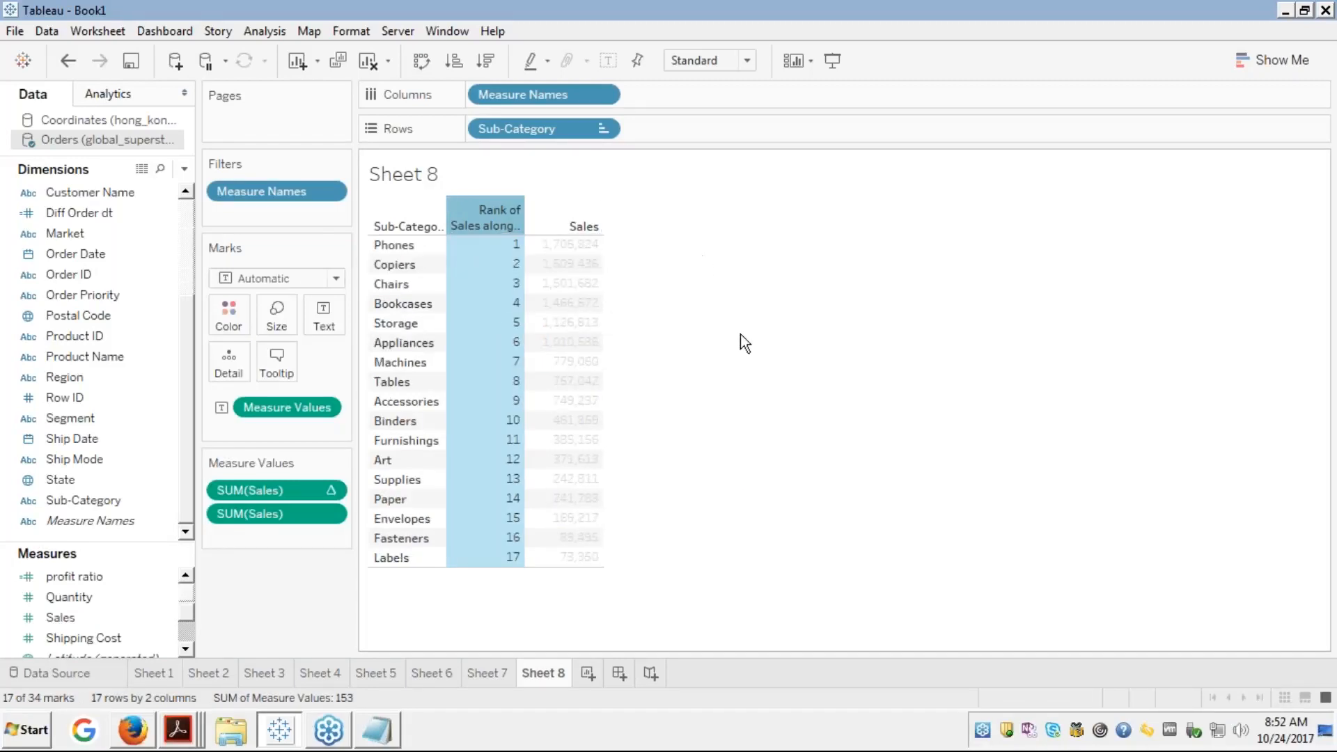
click(614, 282)
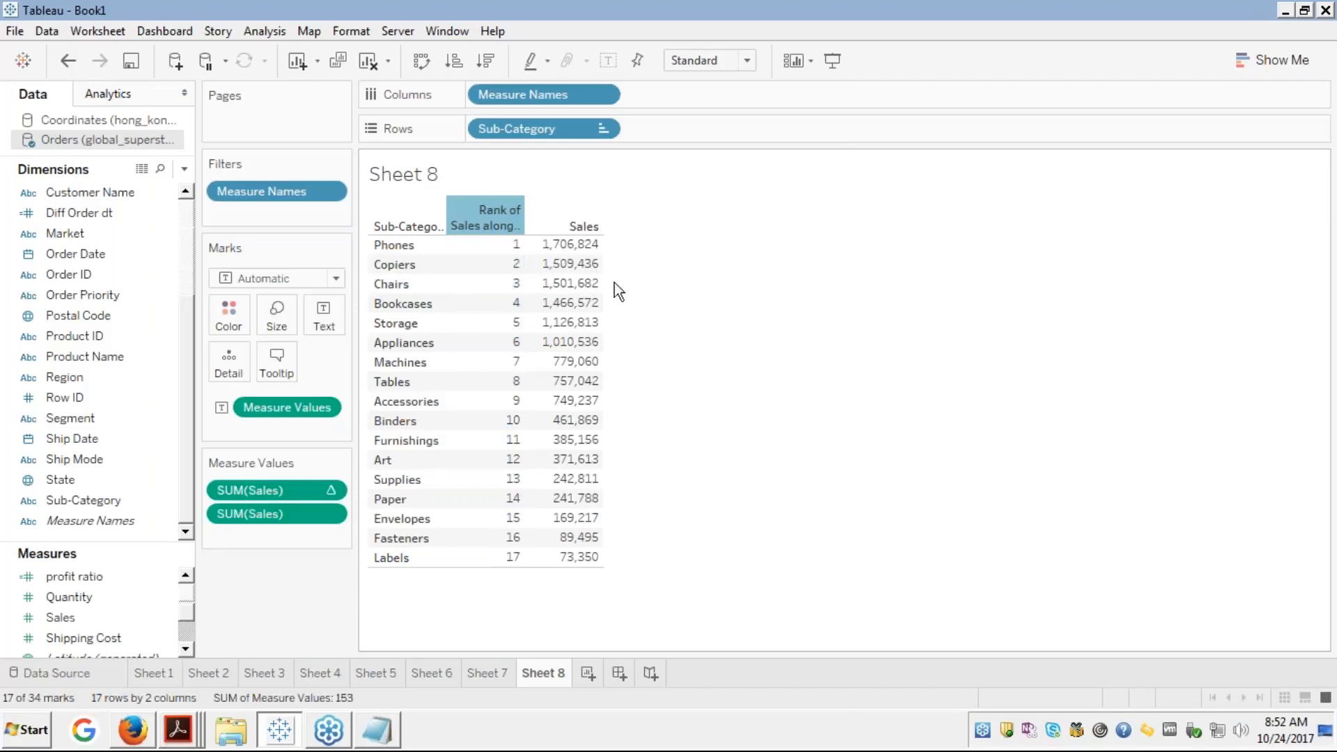
click(465, 210)
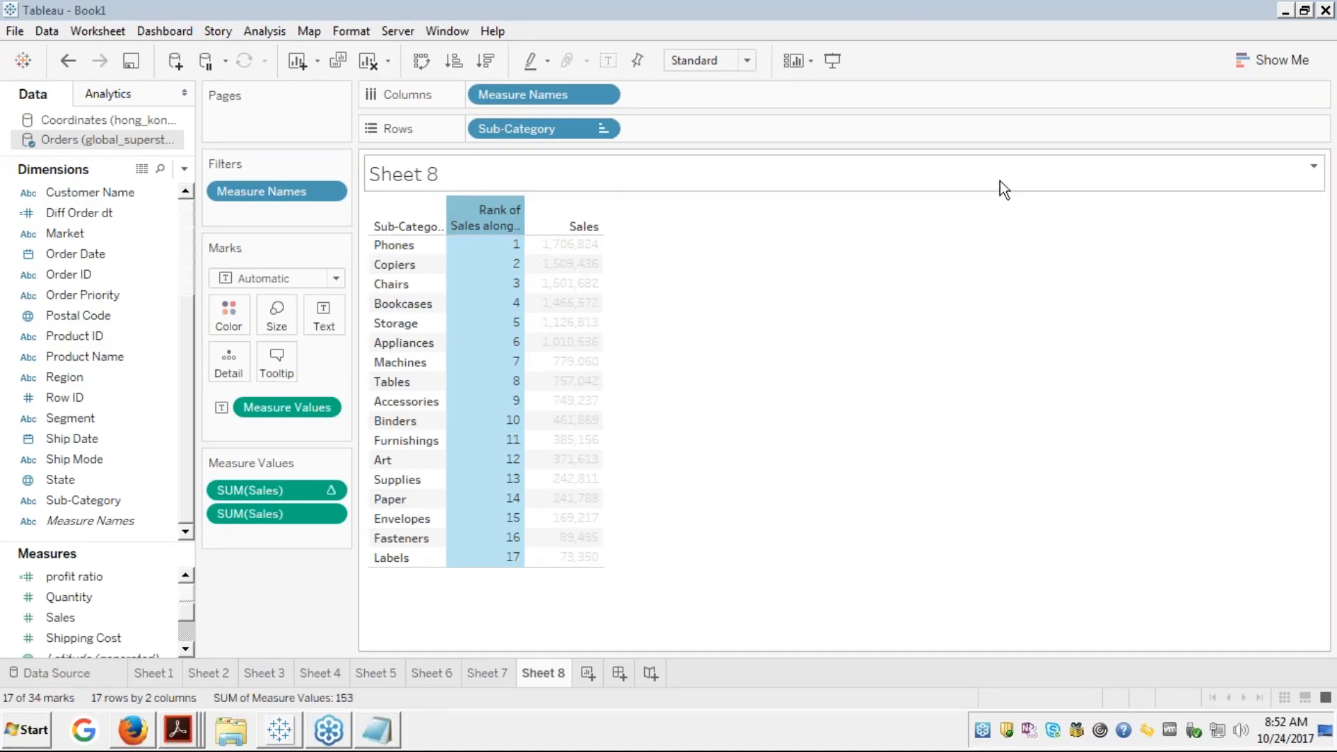
click(462, 222)
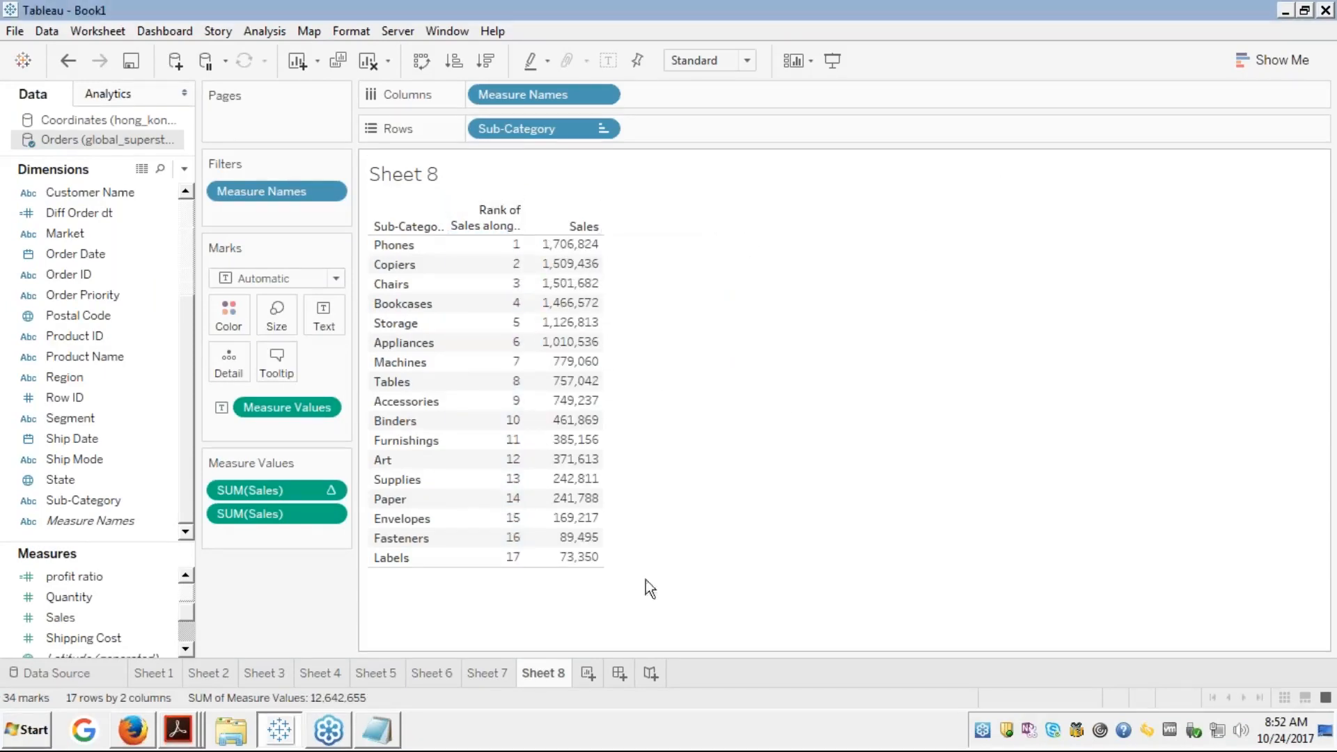
mouse_move(126, 742)
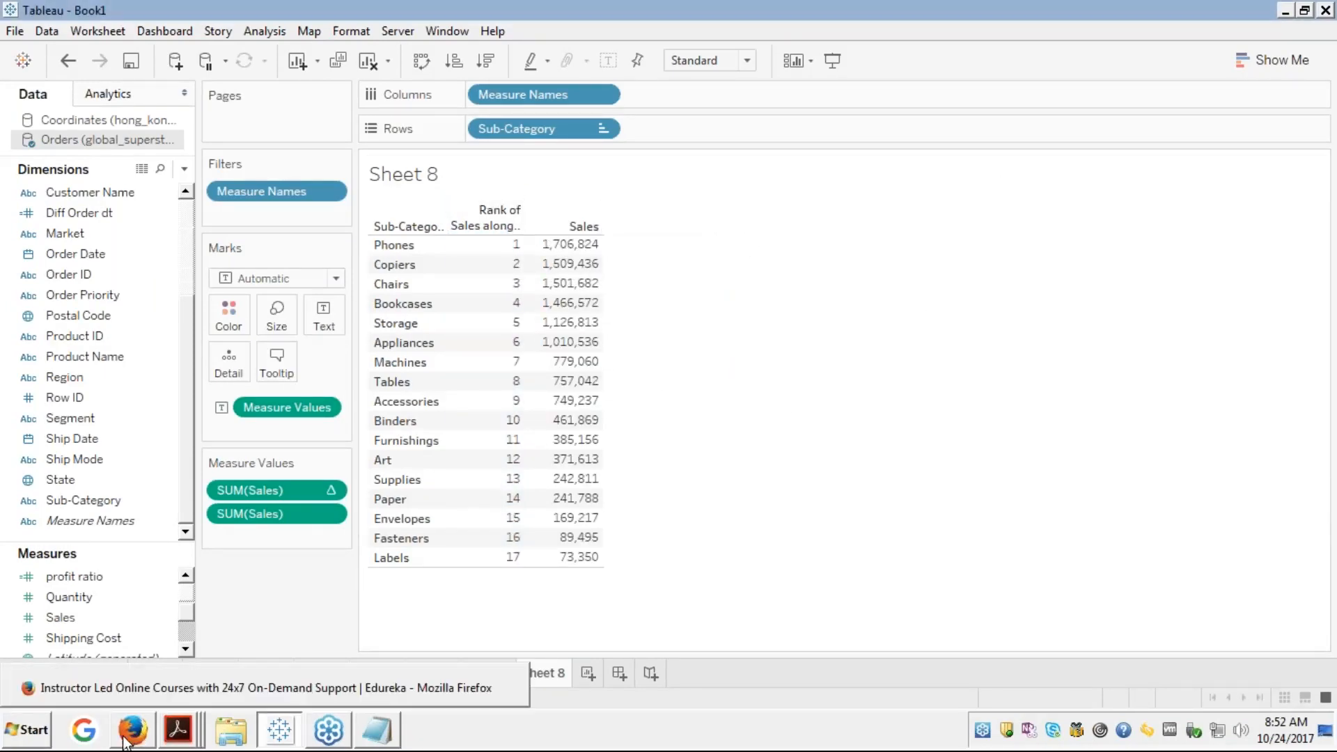
mouse_move(515, 452)
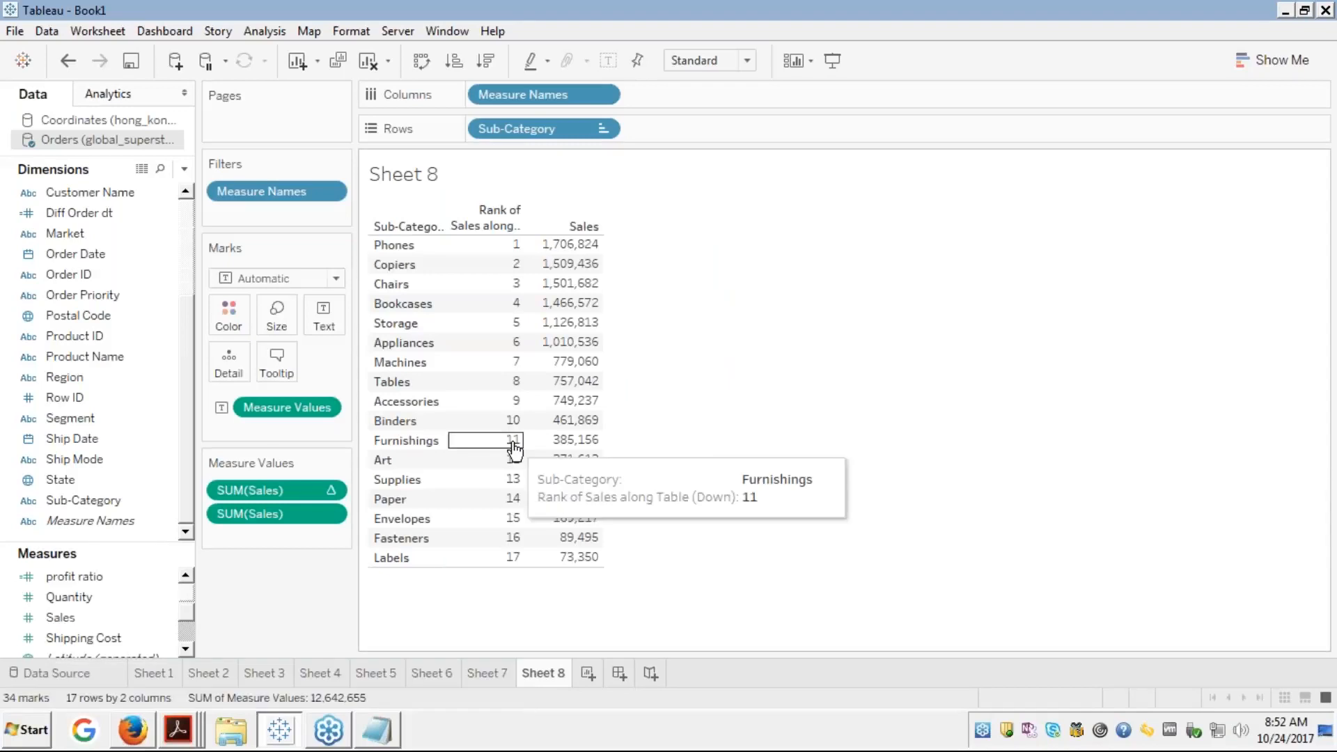
drag(515, 451, 550, 301)
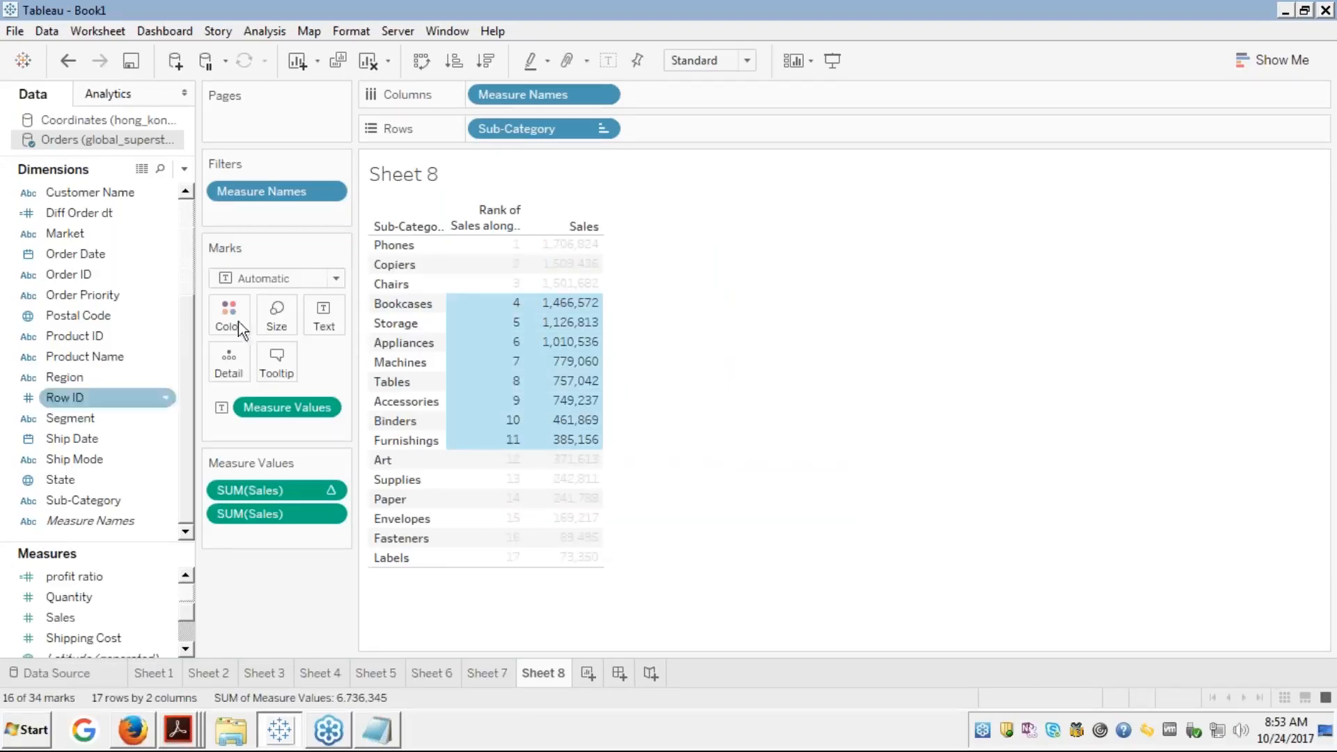
click(484, 361)
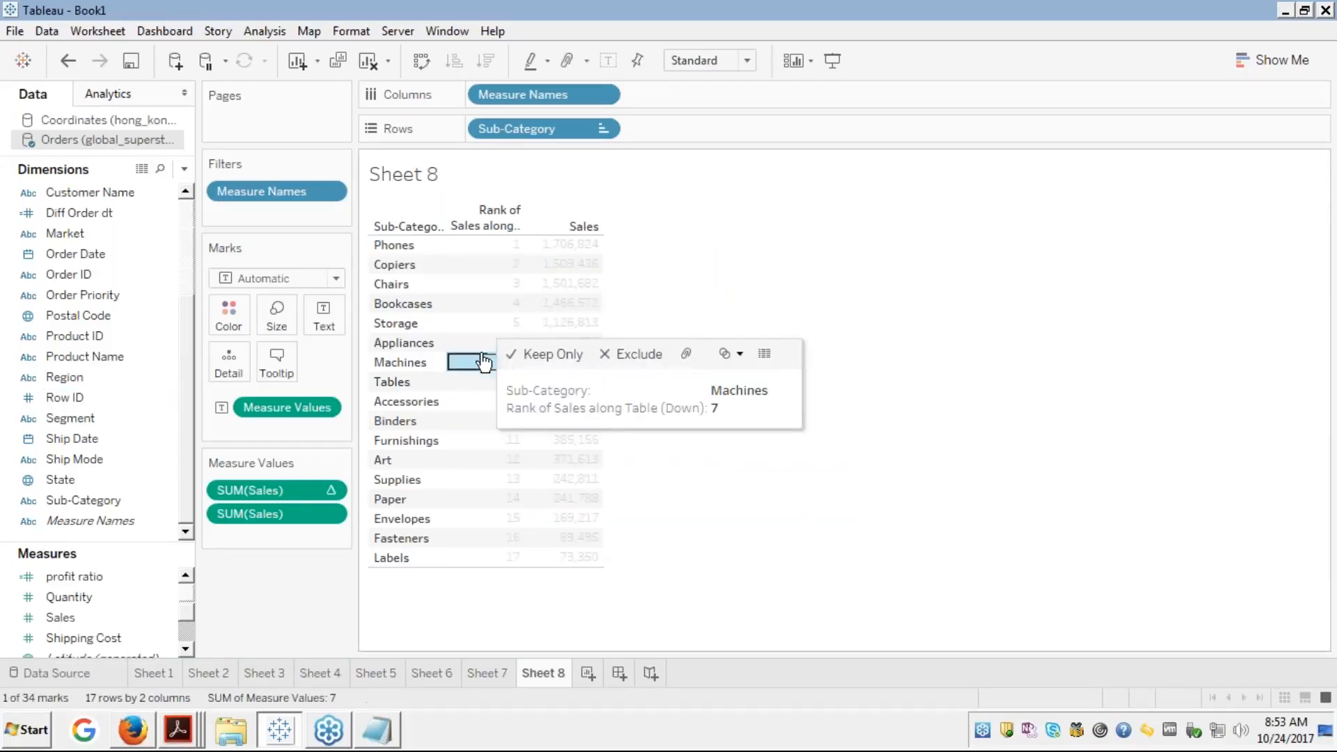
click(484, 361)
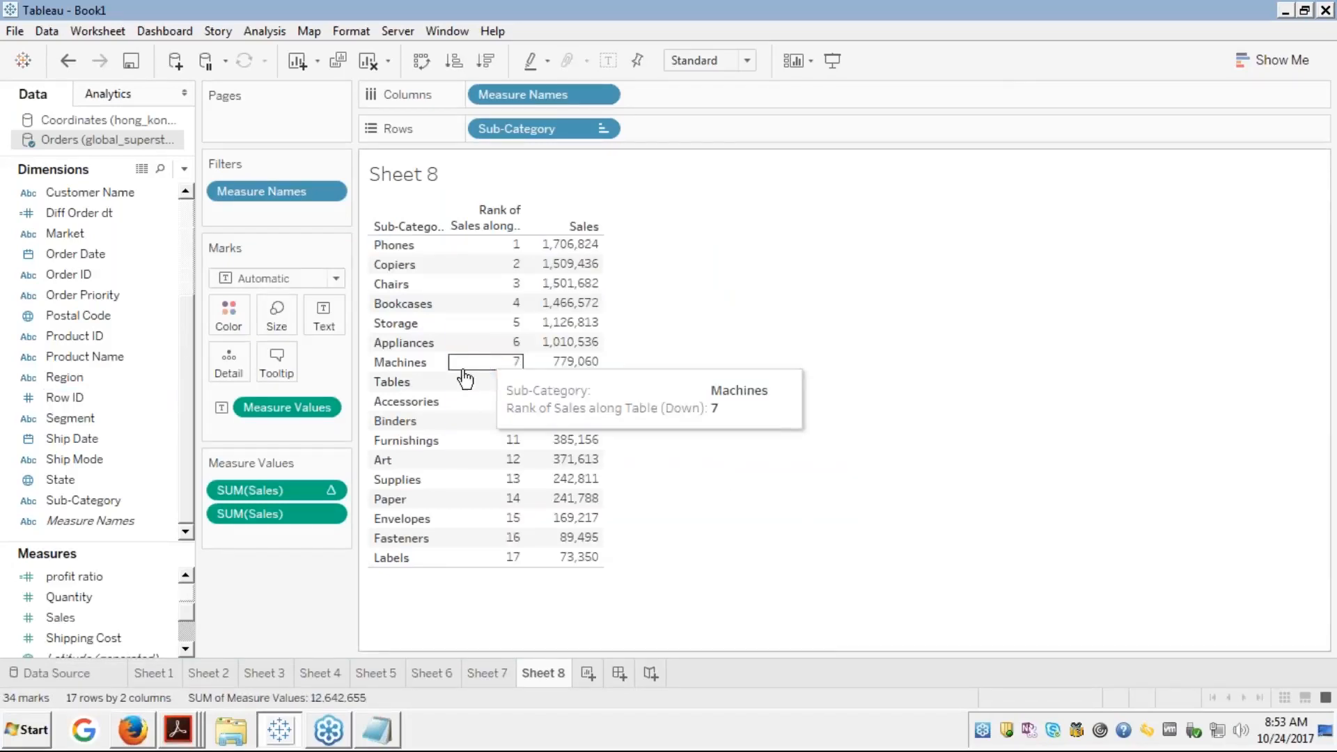
Check the data type options of the dimension attr field in the data source and return to Sheet 8
click(31, 671)
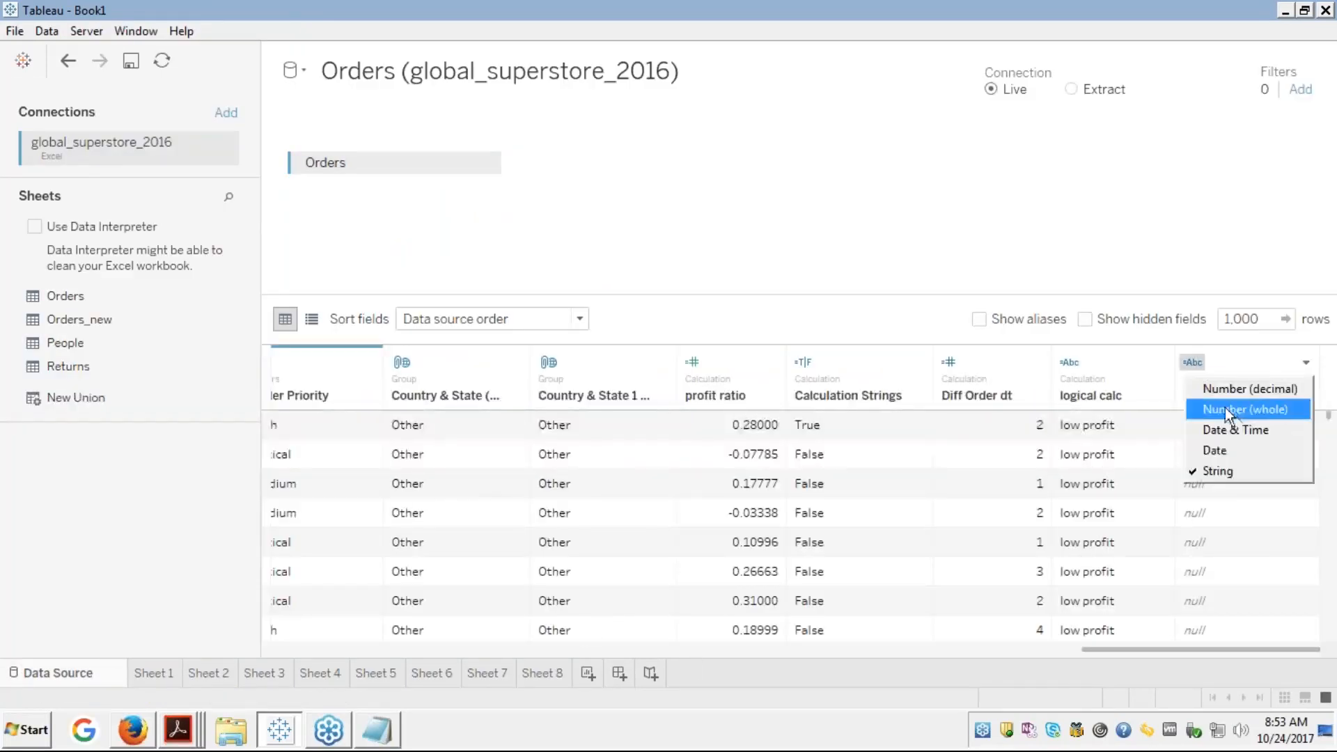
click(1101, 374)
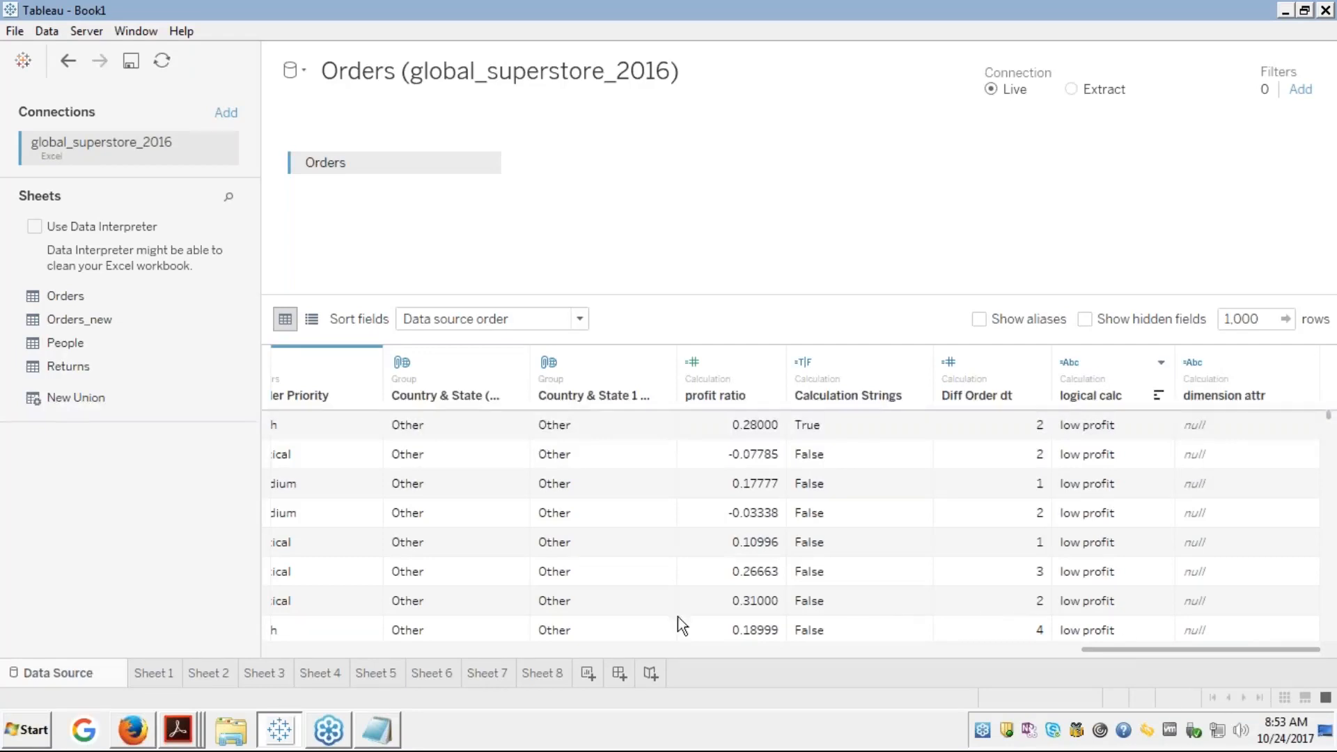
click(542, 674)
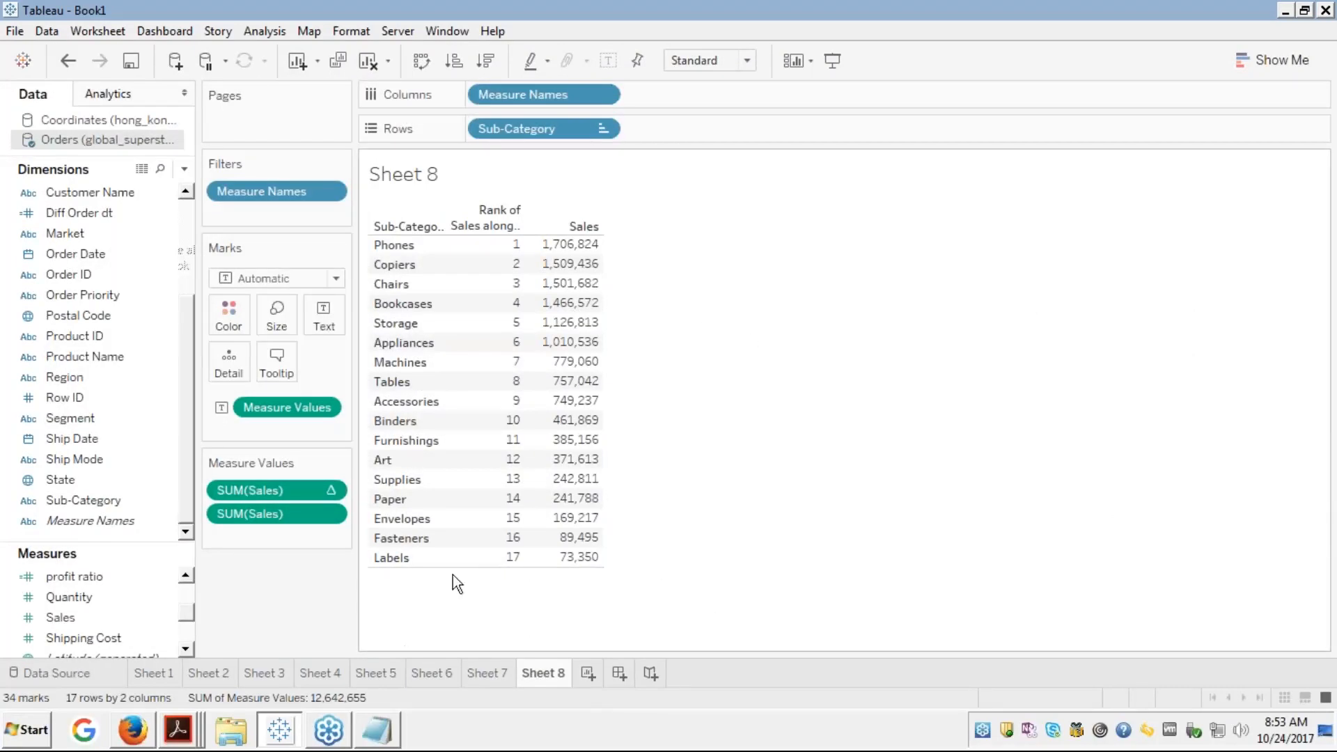
Switch to Firefox, show the Module 7 presentation full screen and advance to the Table Calculation slide
mouse_move(513, 422)
click(140, 729)
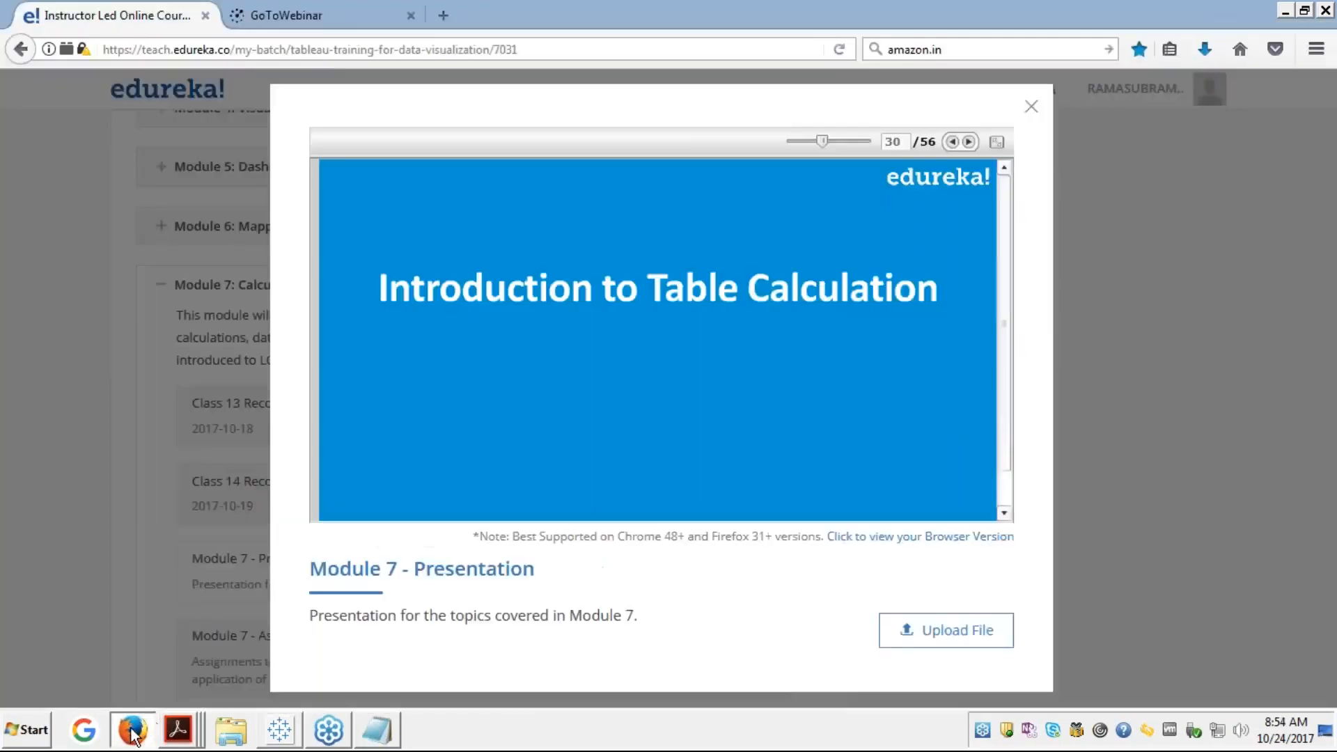
click(997, 143)
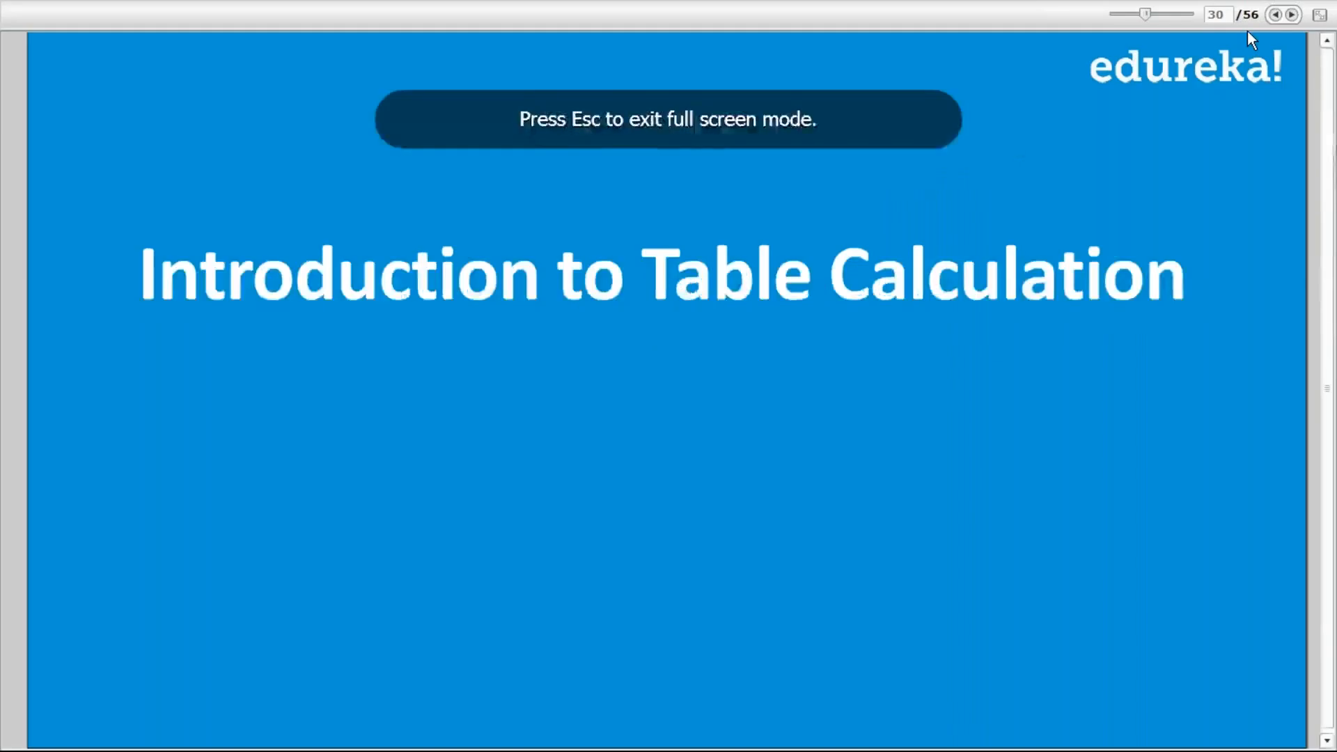
click(1291, 14)
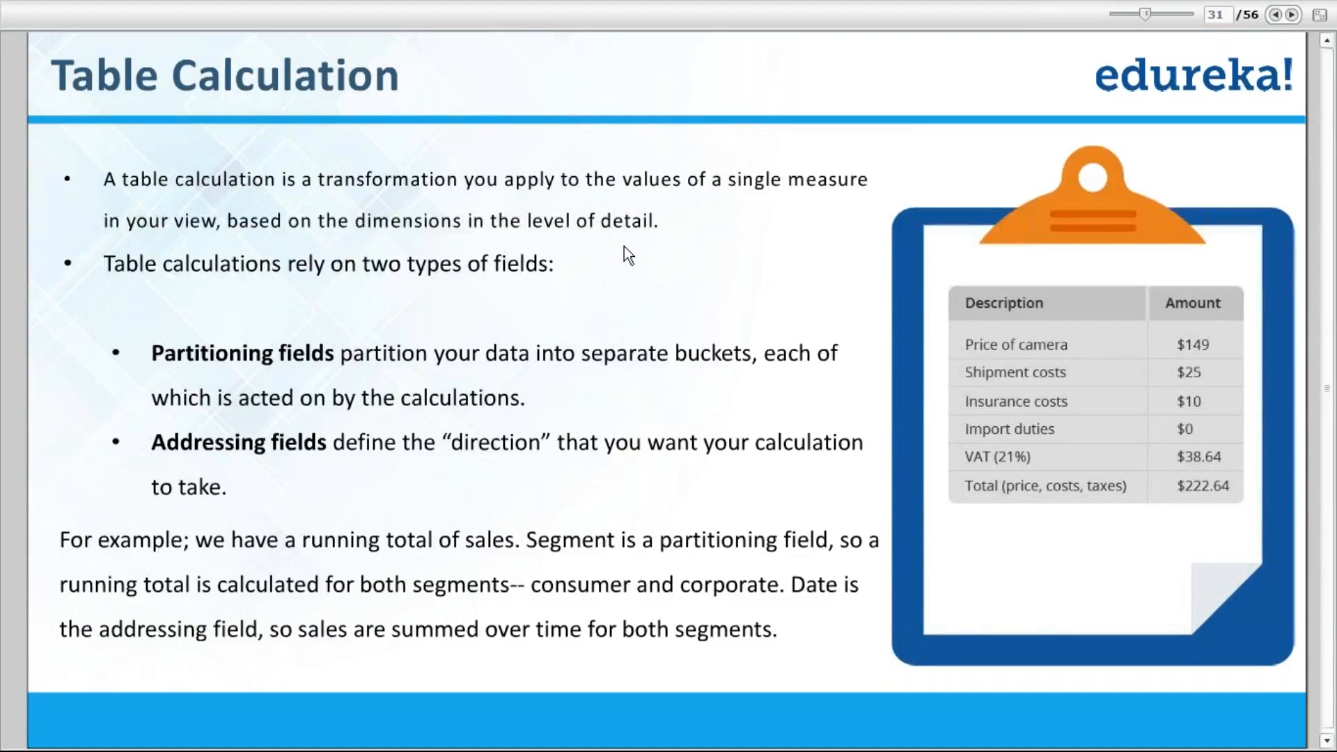
Switch back to Tableau and place the Category dimension before Sub-Category on the rows of Sheet 8
key(alt+Tab)
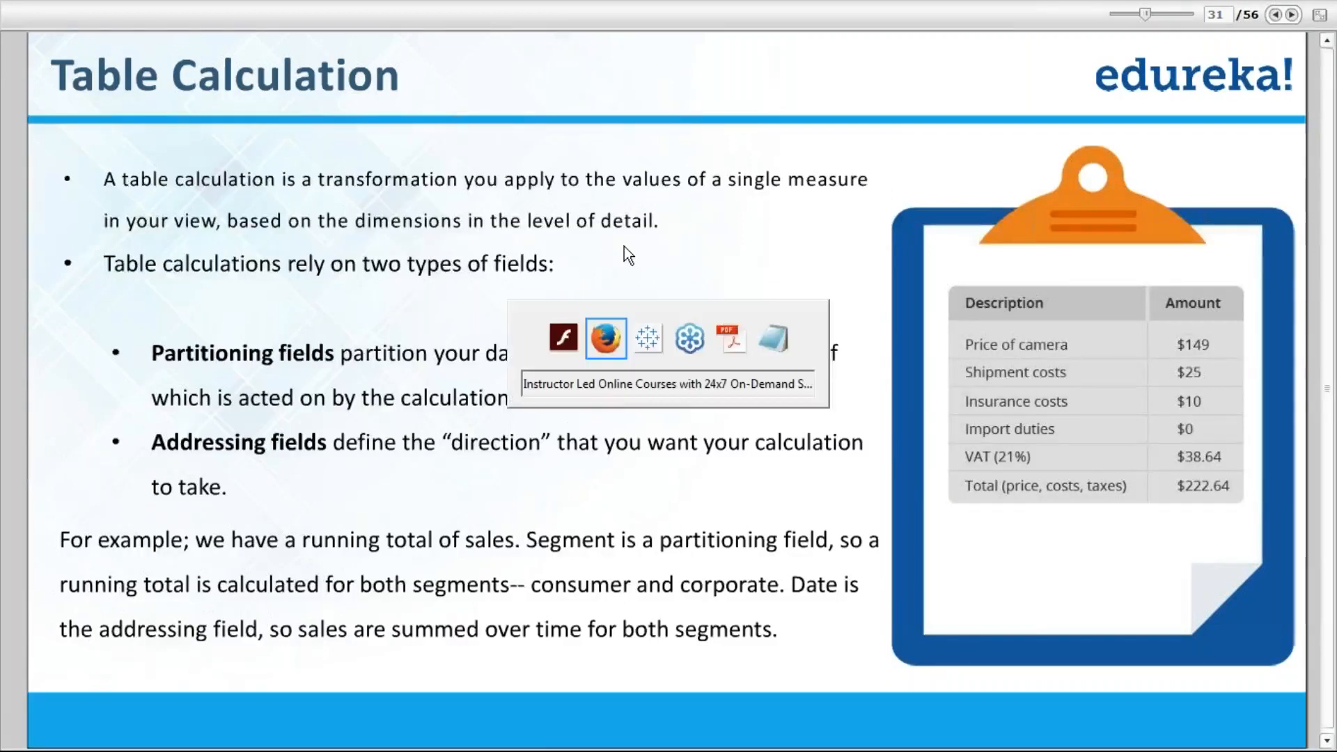
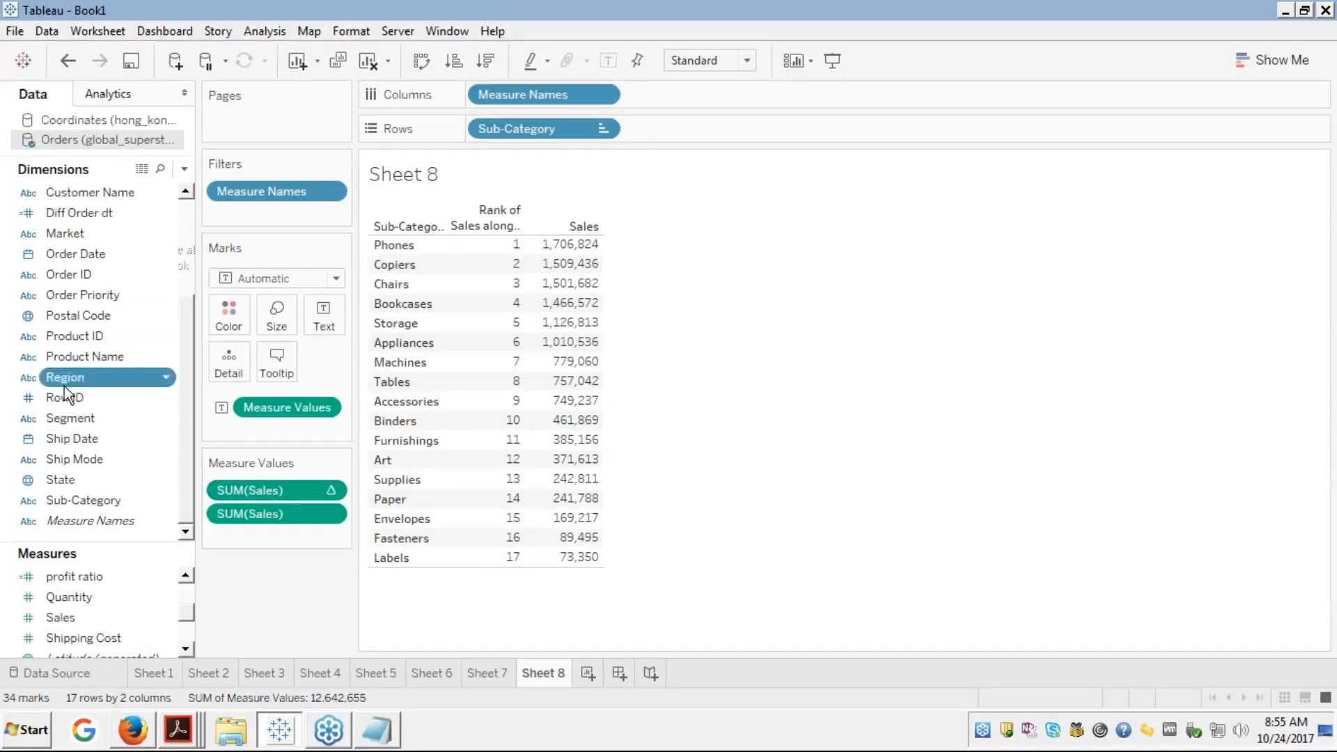
scroll(64, 387, up, 3)
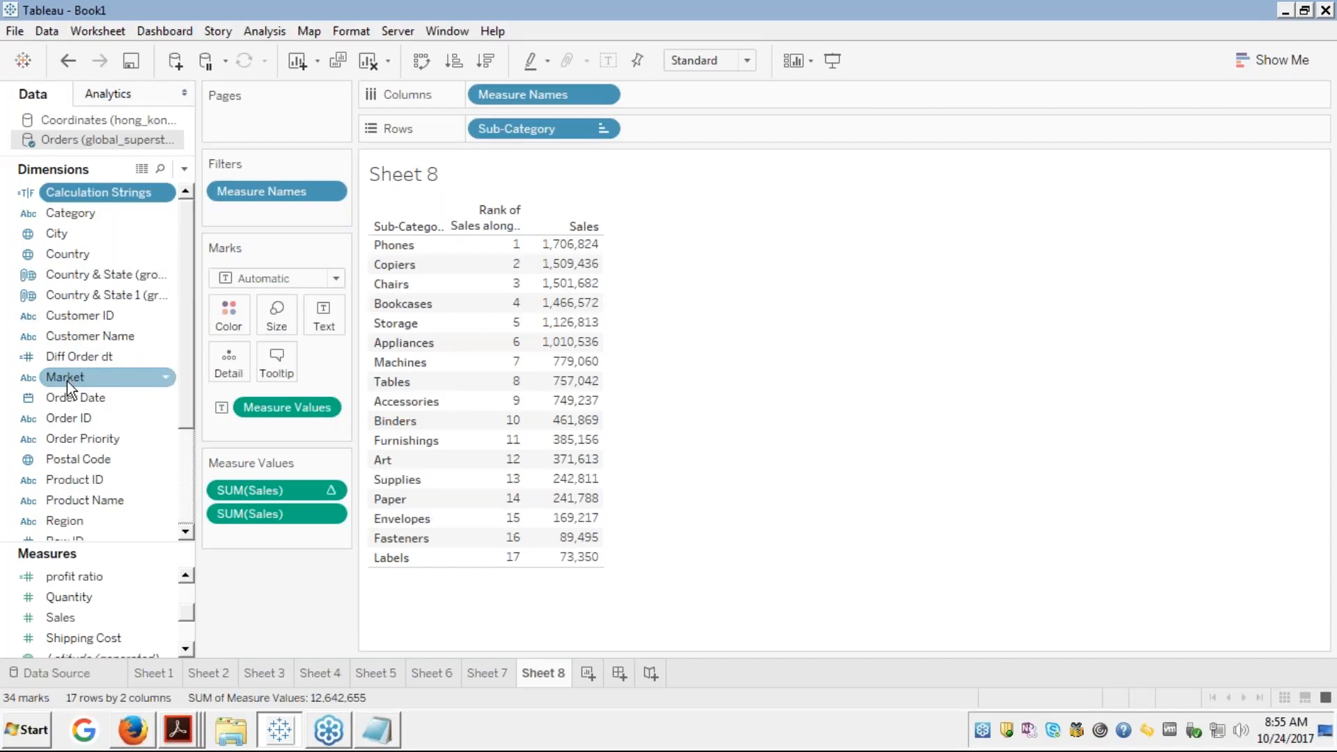
click(65, 212)
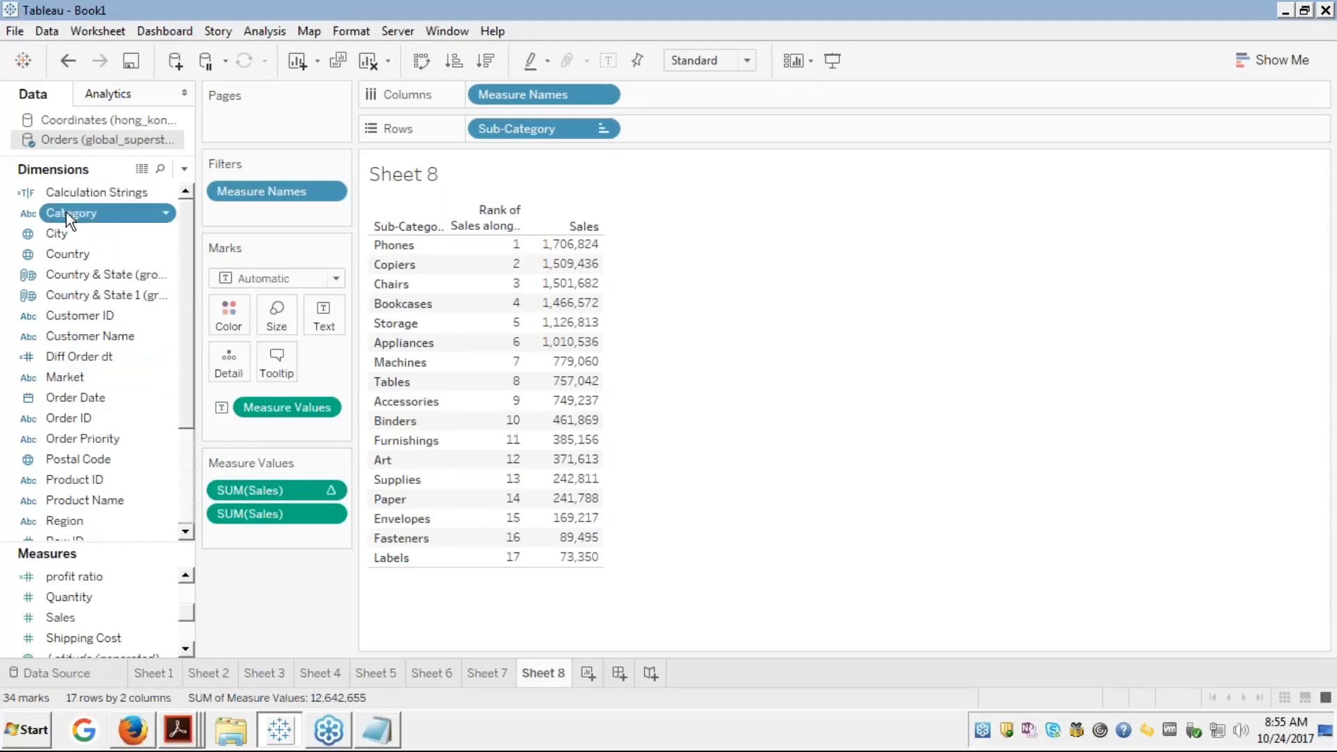
drag(66, 212, 474, 132)
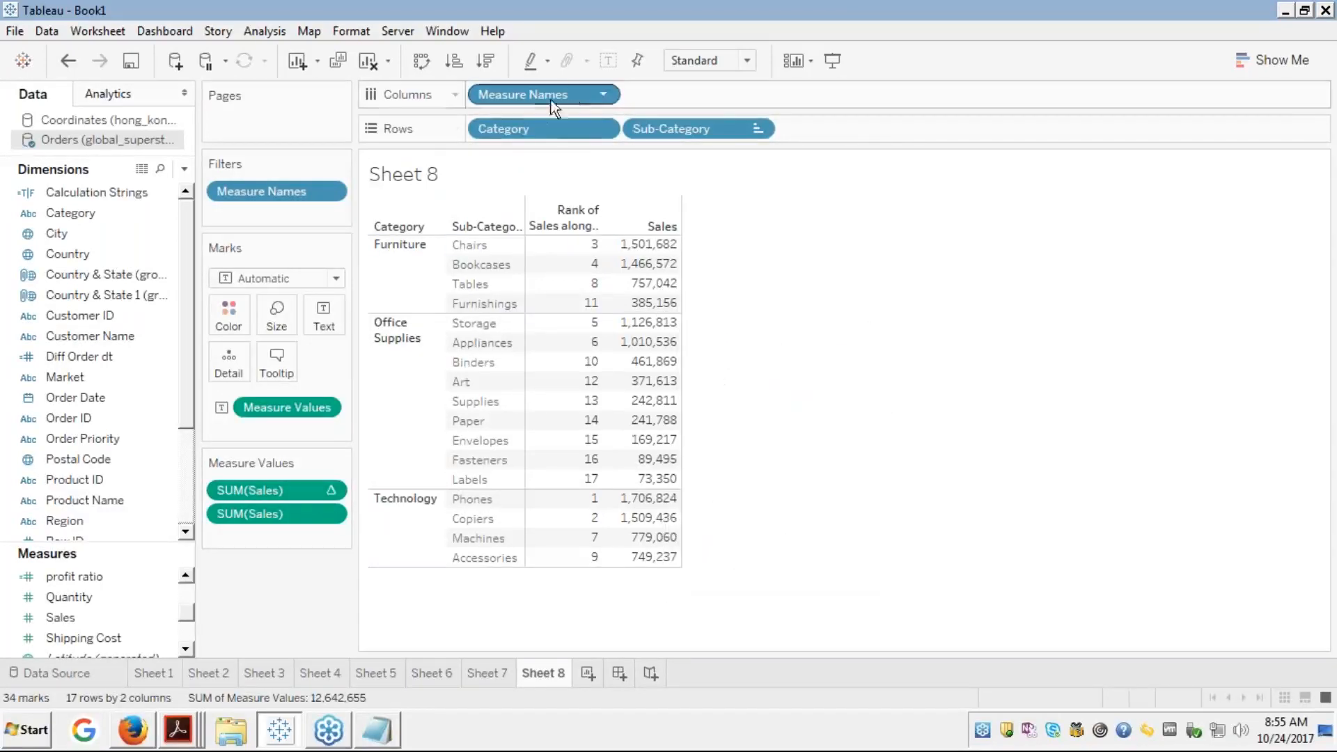
drag(528, 129, 85, 268)
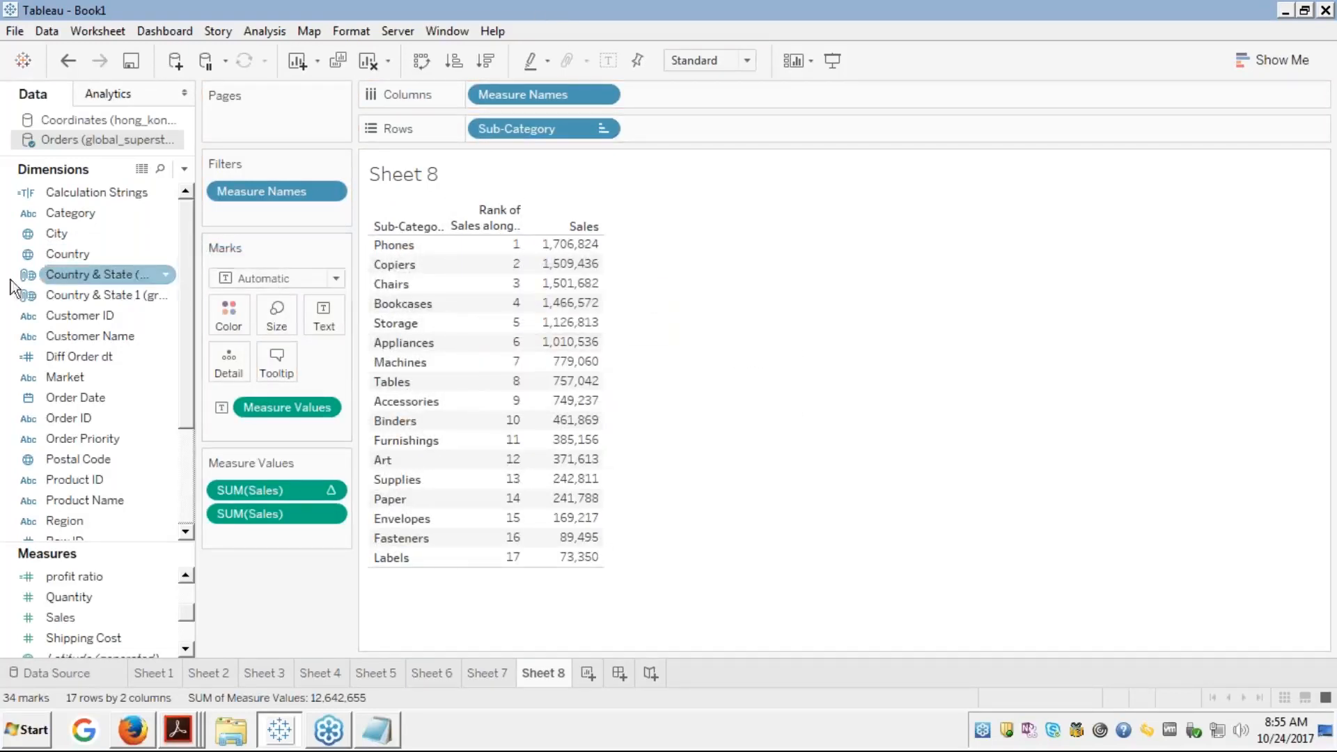
click(71, 218)
drag(78, 216, 484, 136)
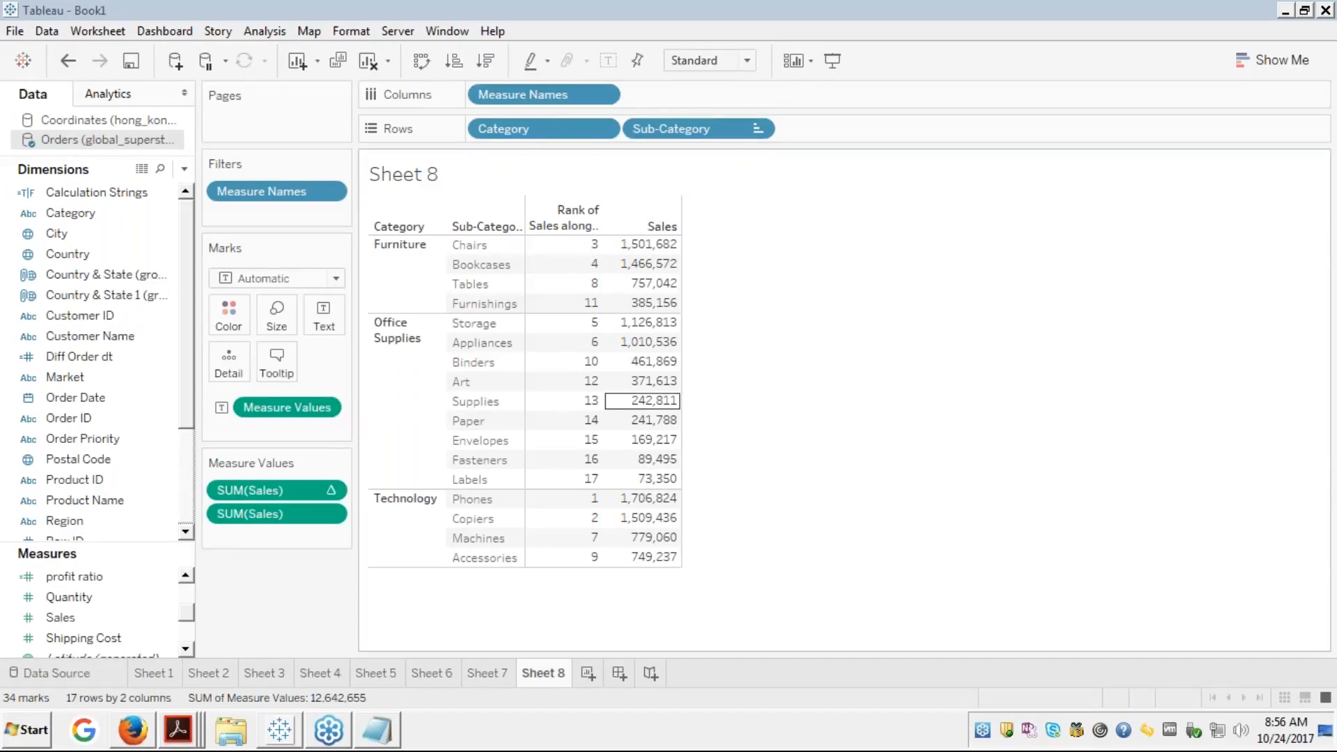
Move Category after Sub-Category on the rows to compare the layout, and return it to the front
right_click(304, 490)
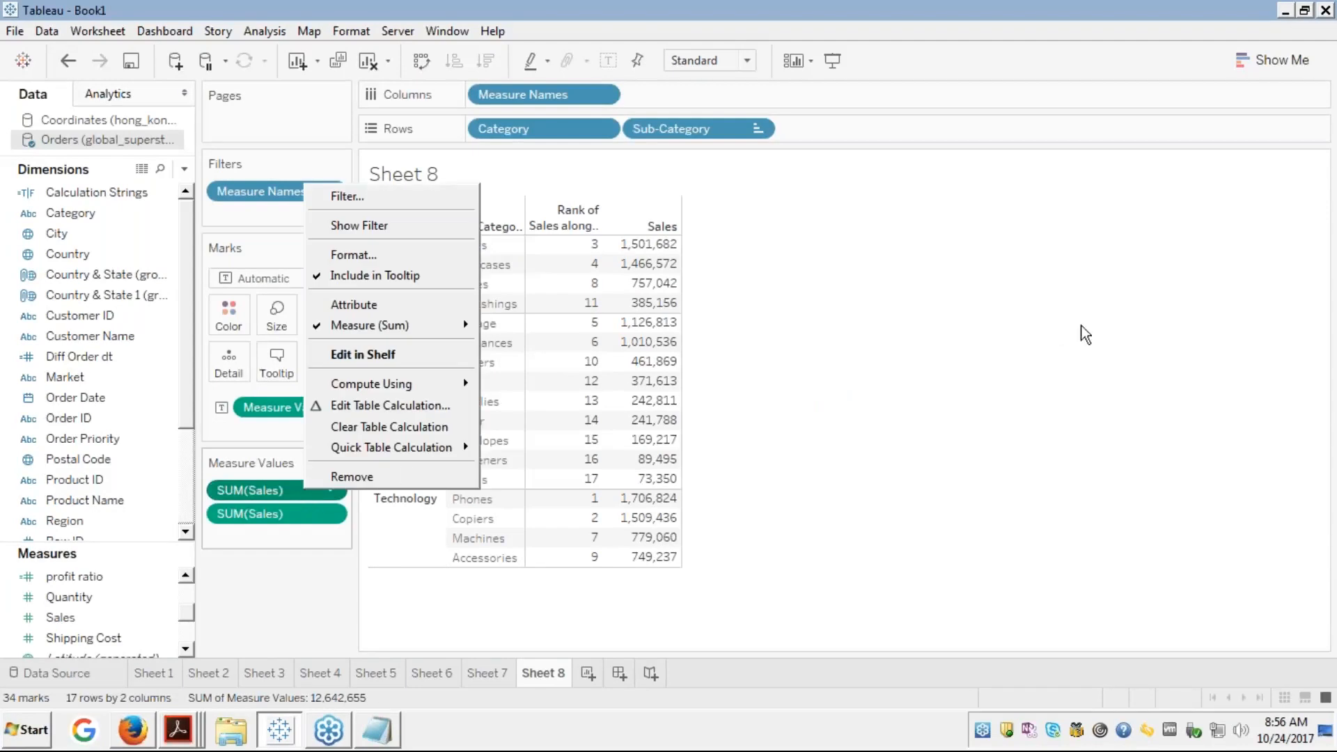
click(1293, 437)
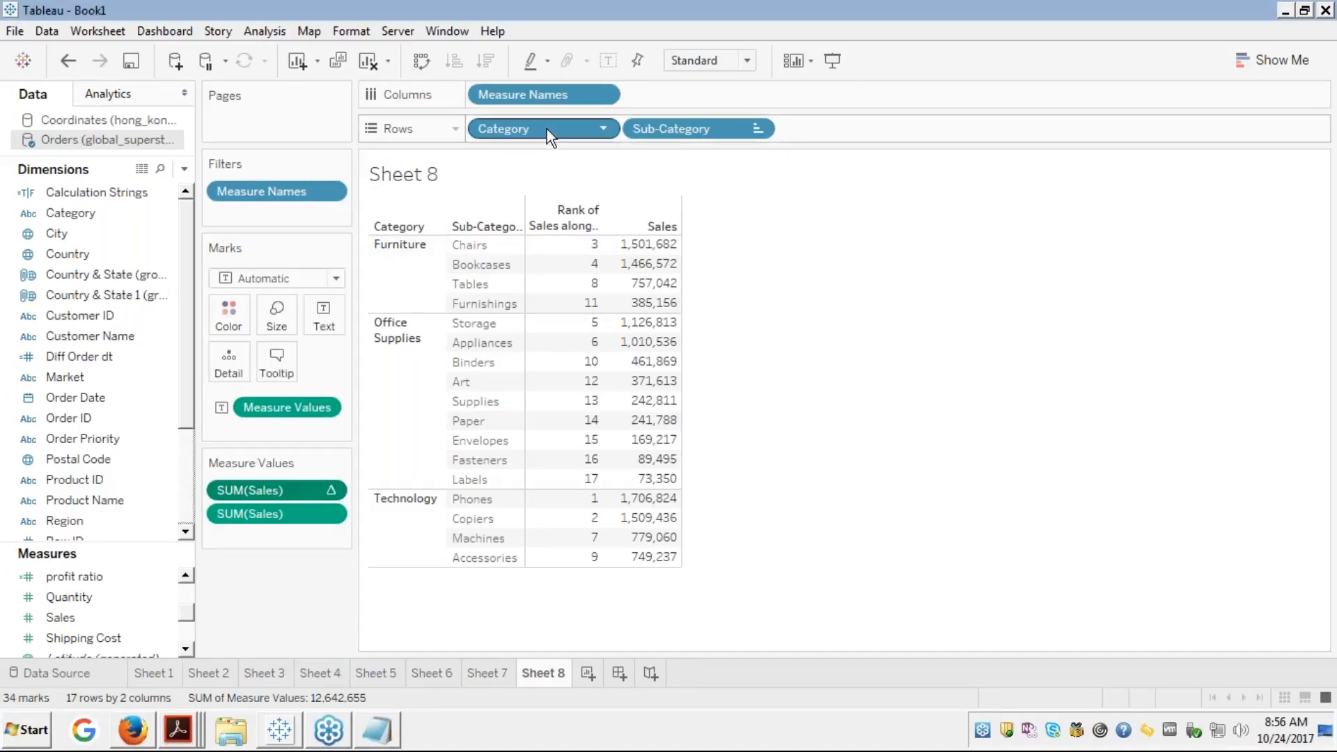
drag(546, 128, 835, 129)
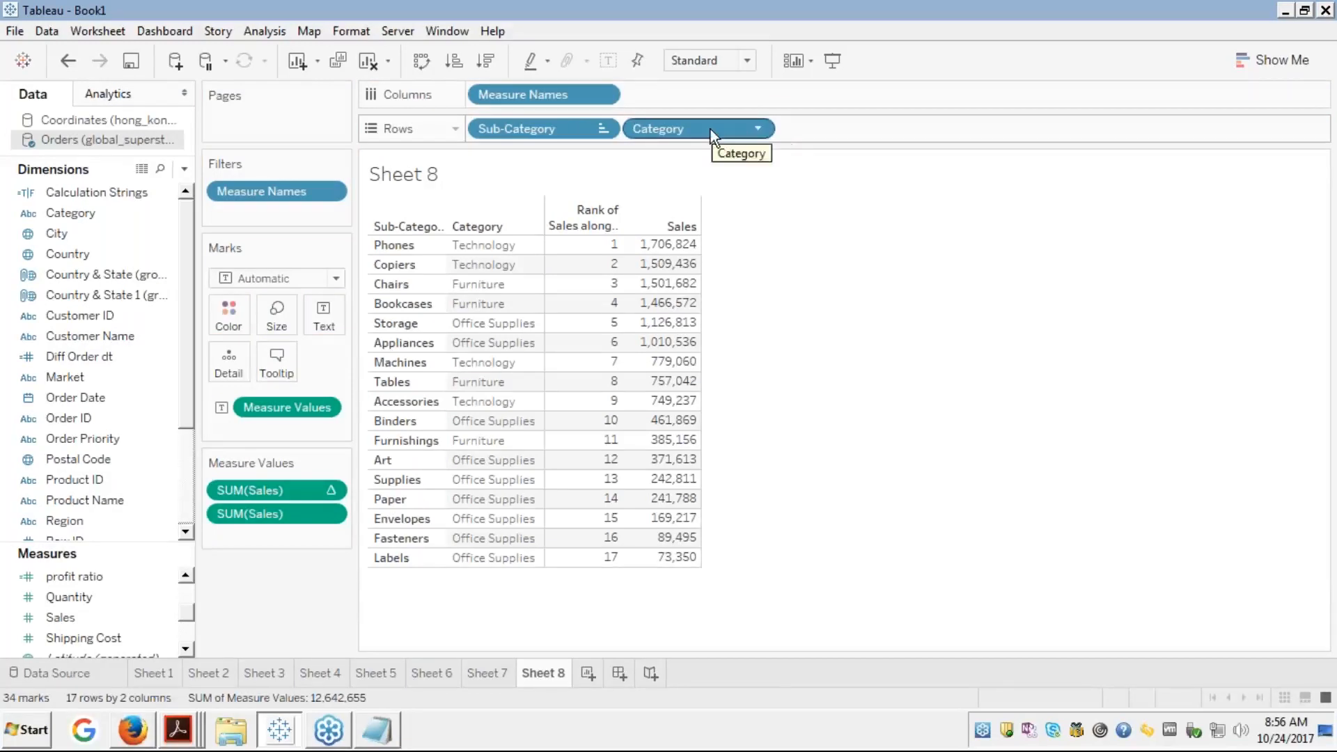
drag(709, 128, 479, 141)
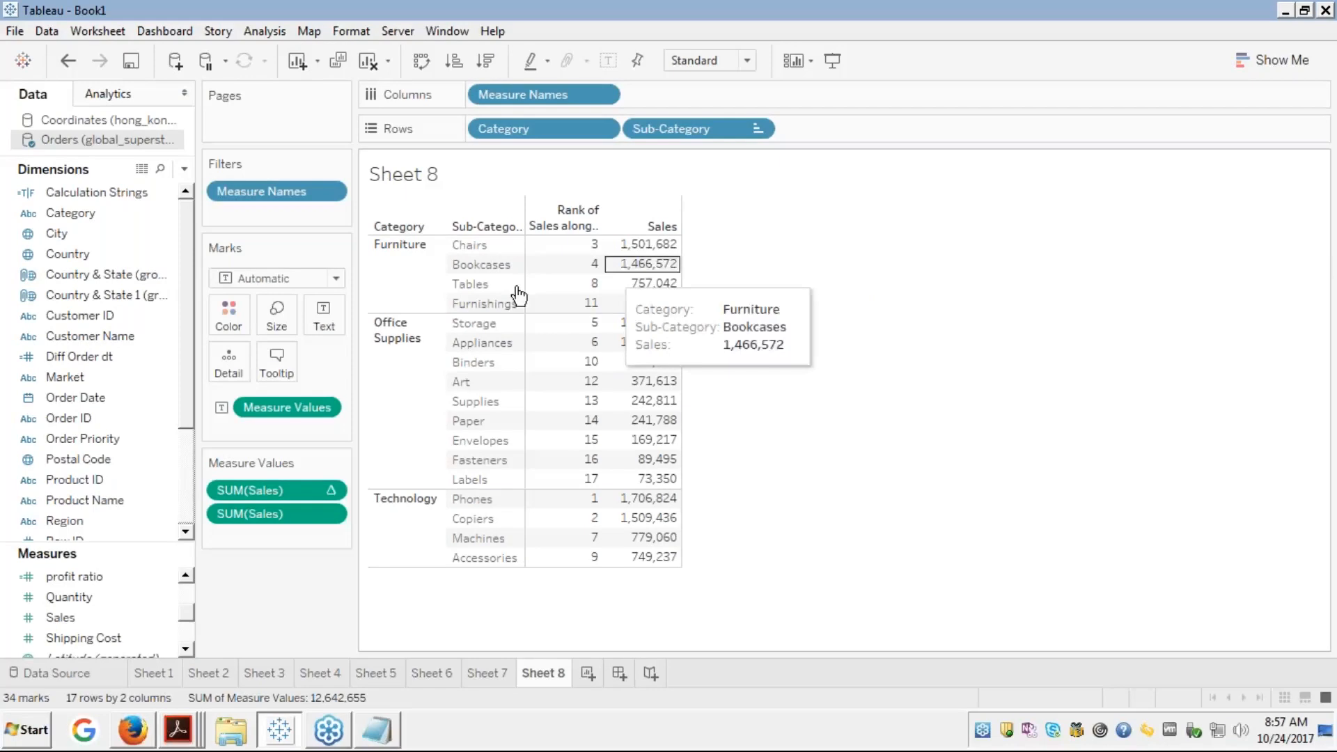
Examine the Compute Using options available for the ranked Sales measure without changing the setting
right_click(307, 490)
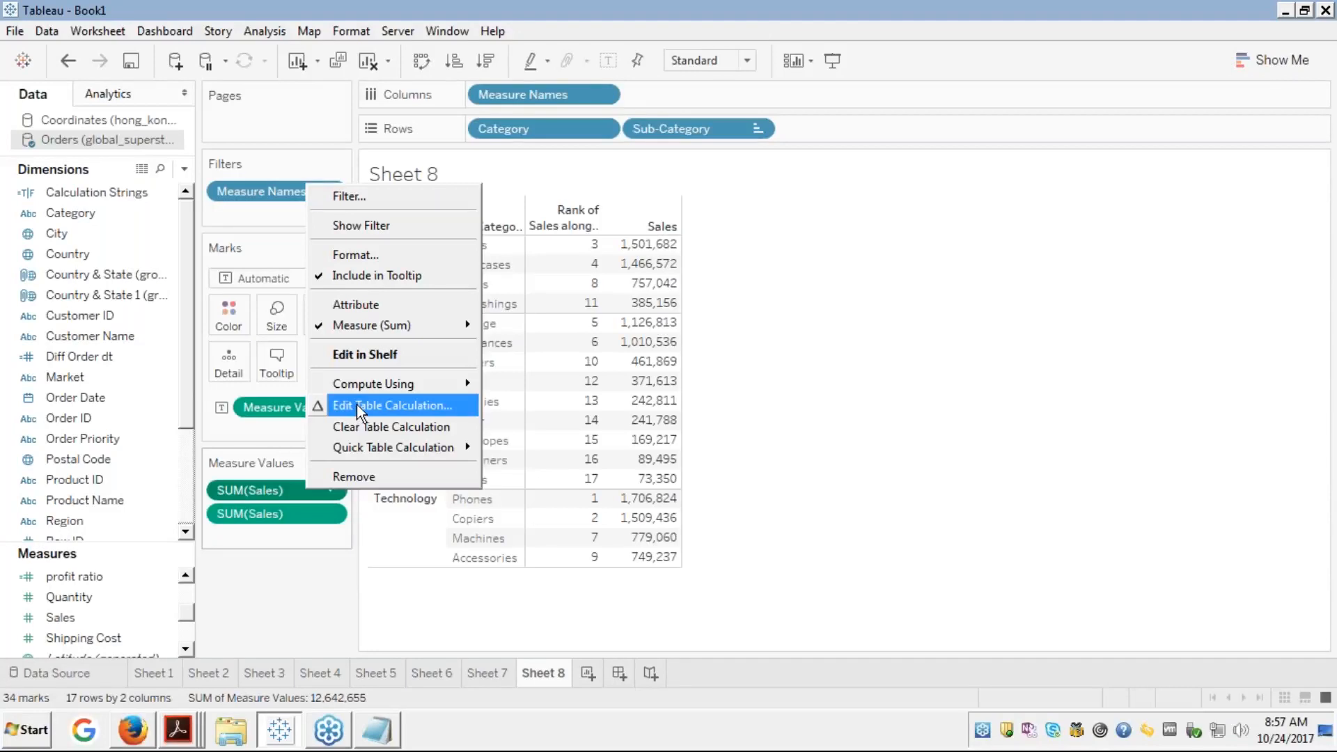
mouse_move(380, 386)
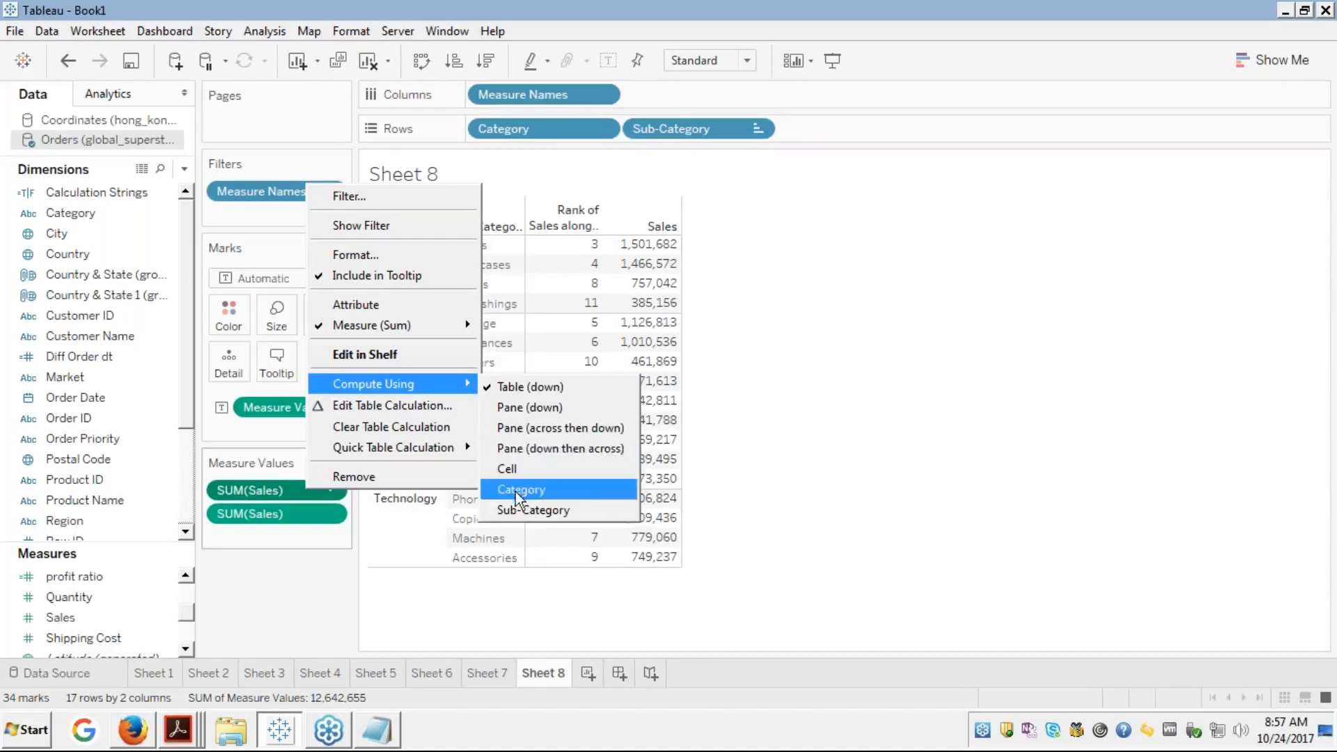
click(800, 463)
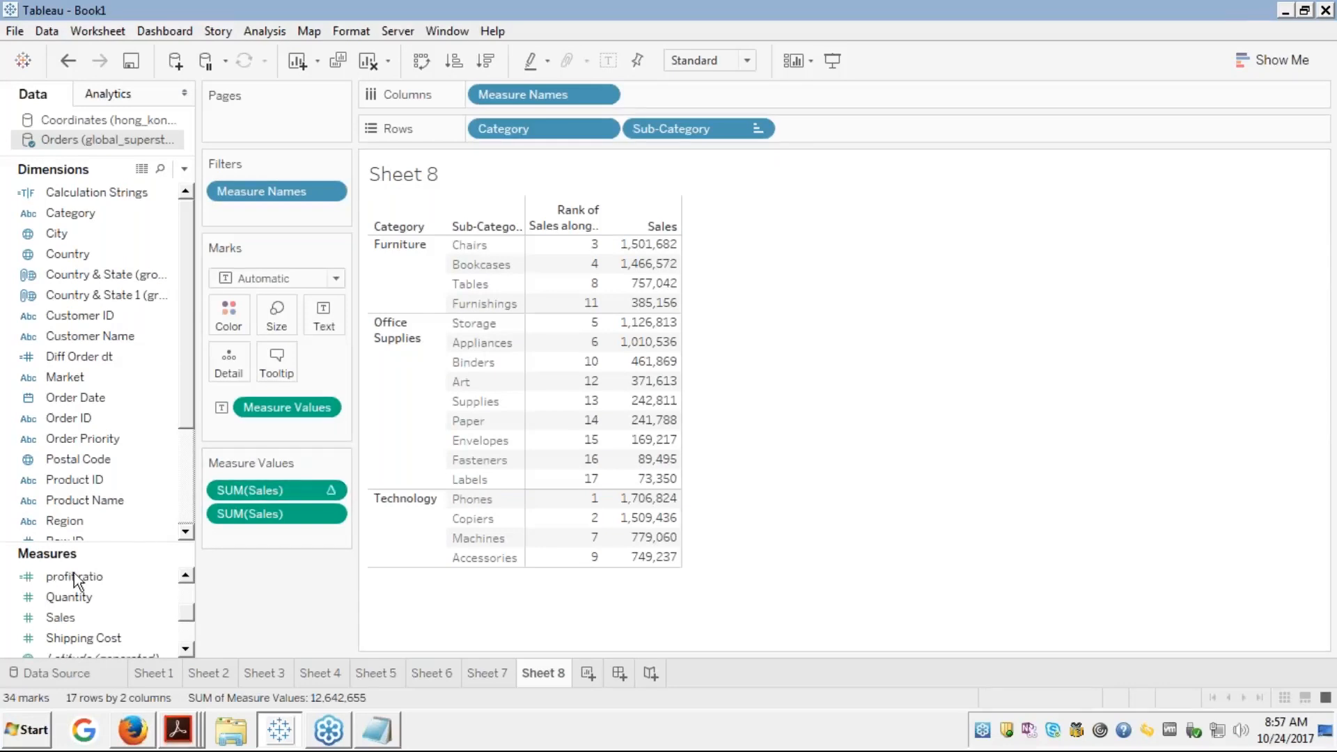
right_click(311, 488)
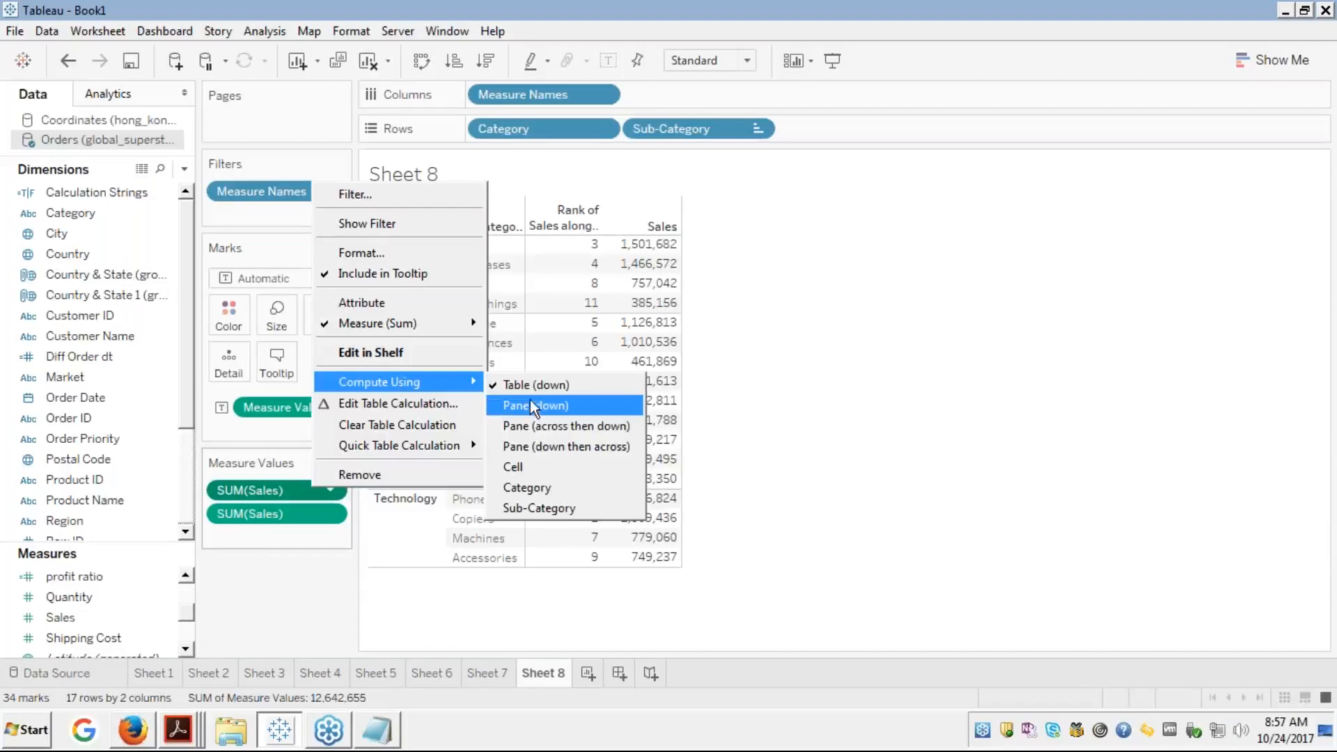
key(Escape)
key(Escape)
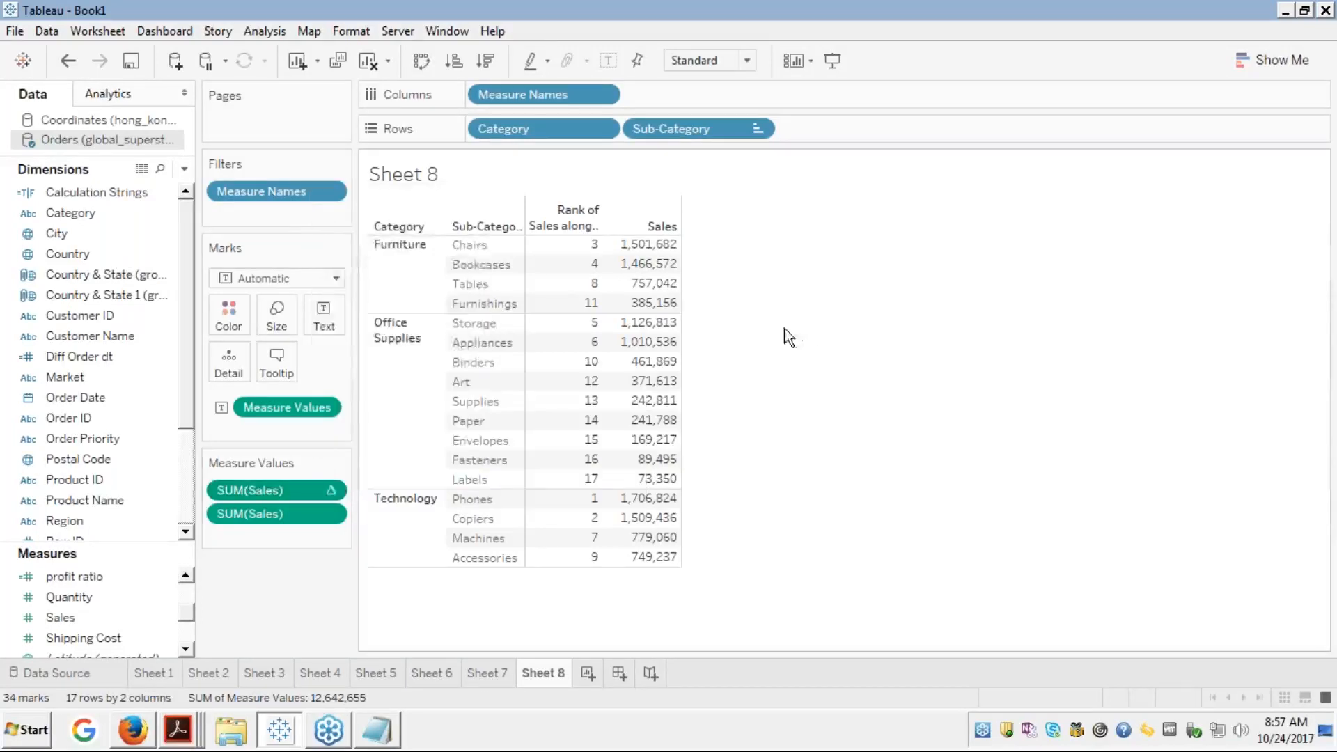
Highlight the Furniture, Office Supplies and Technology groups in turn to examine the panes of the table, and clear the selection
mouse_move(575, 288)
click(387, 283)
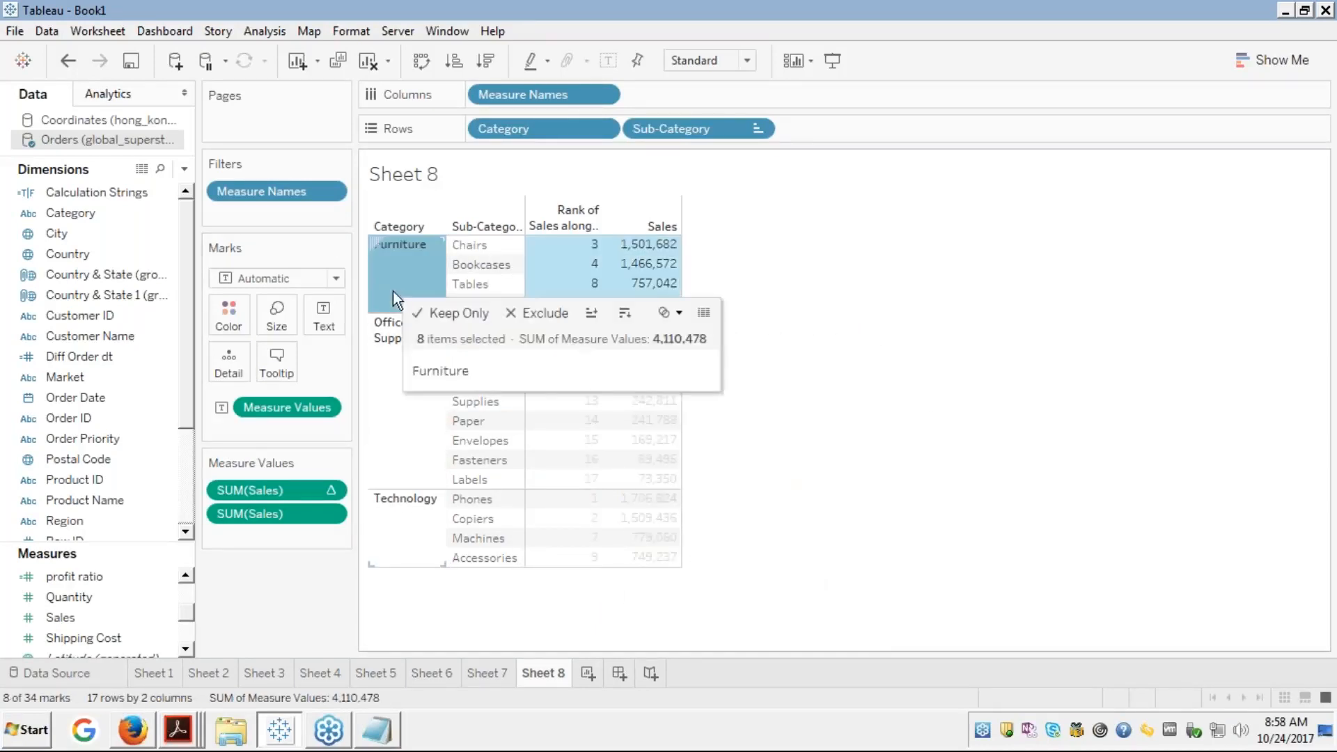
click(390, 397)
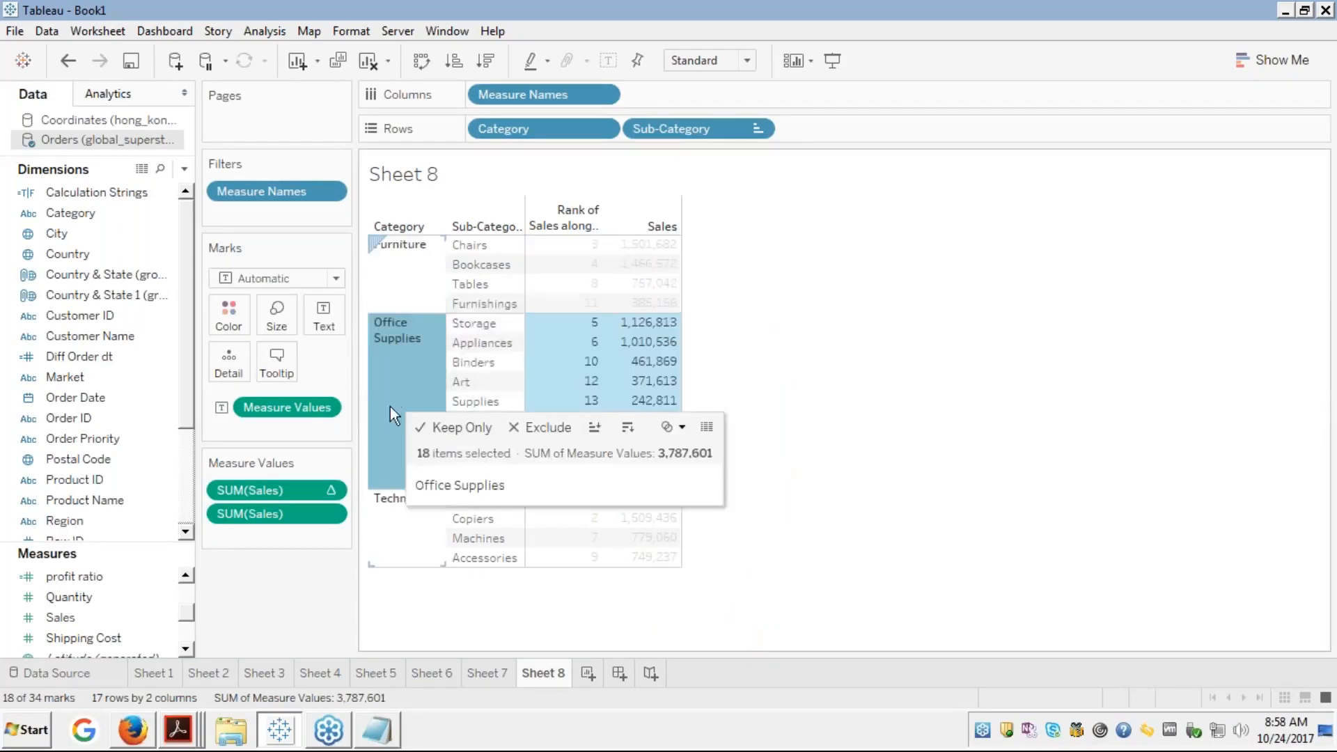
click(384, 525)
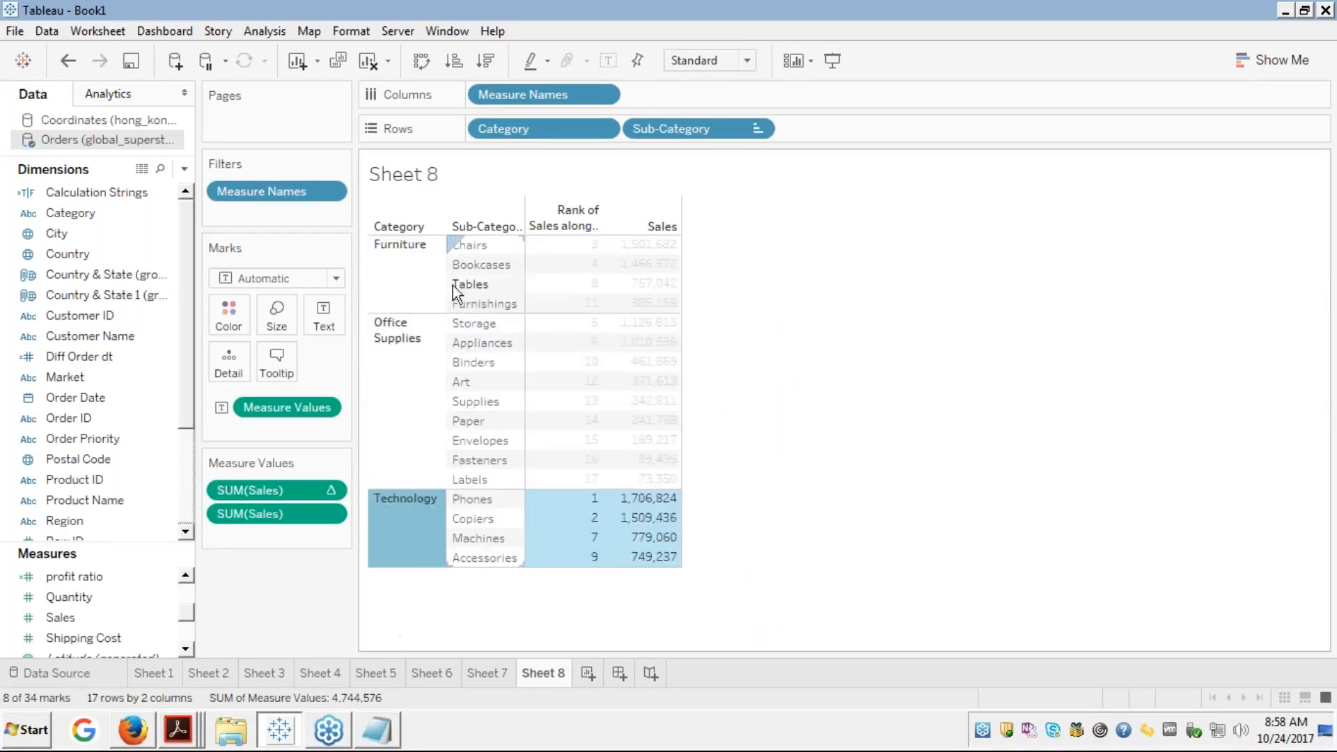
click(389, 524)
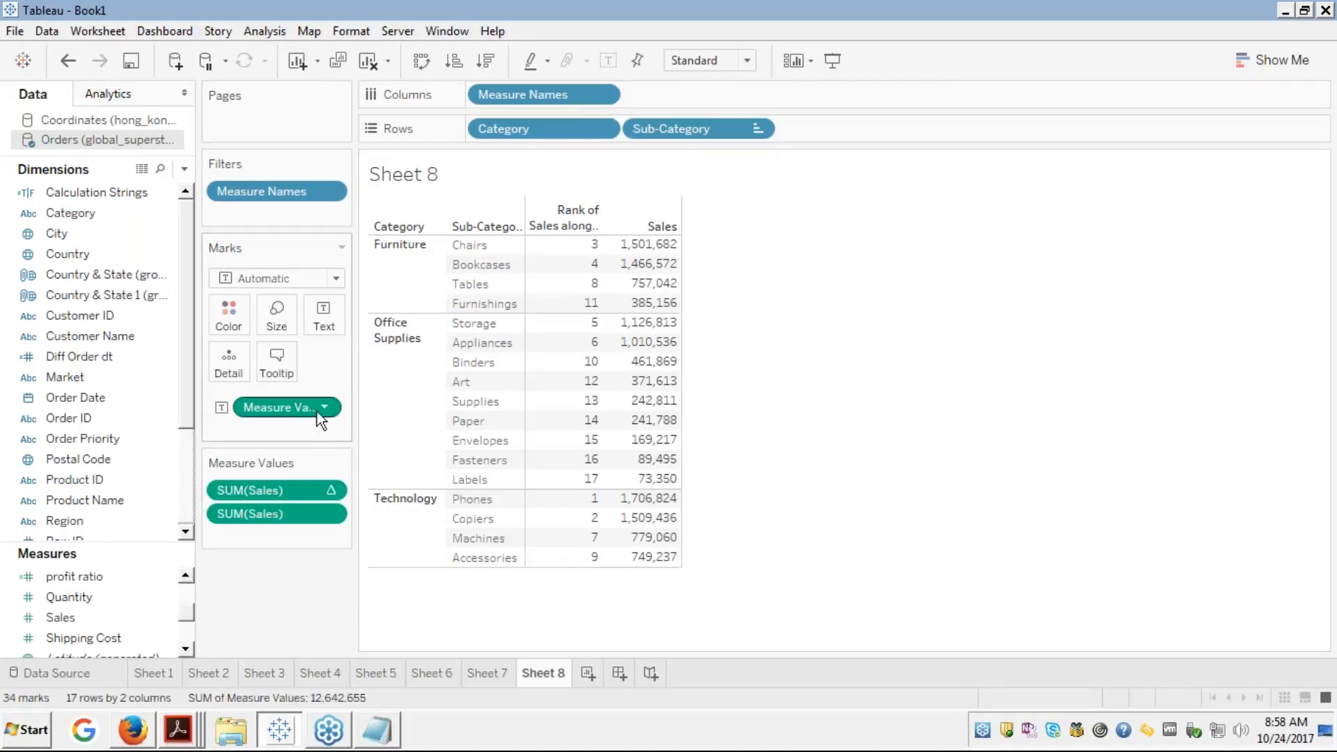
Set the Rank of Sales table calculation to compute using Pane (down)
right_click(298, 492)
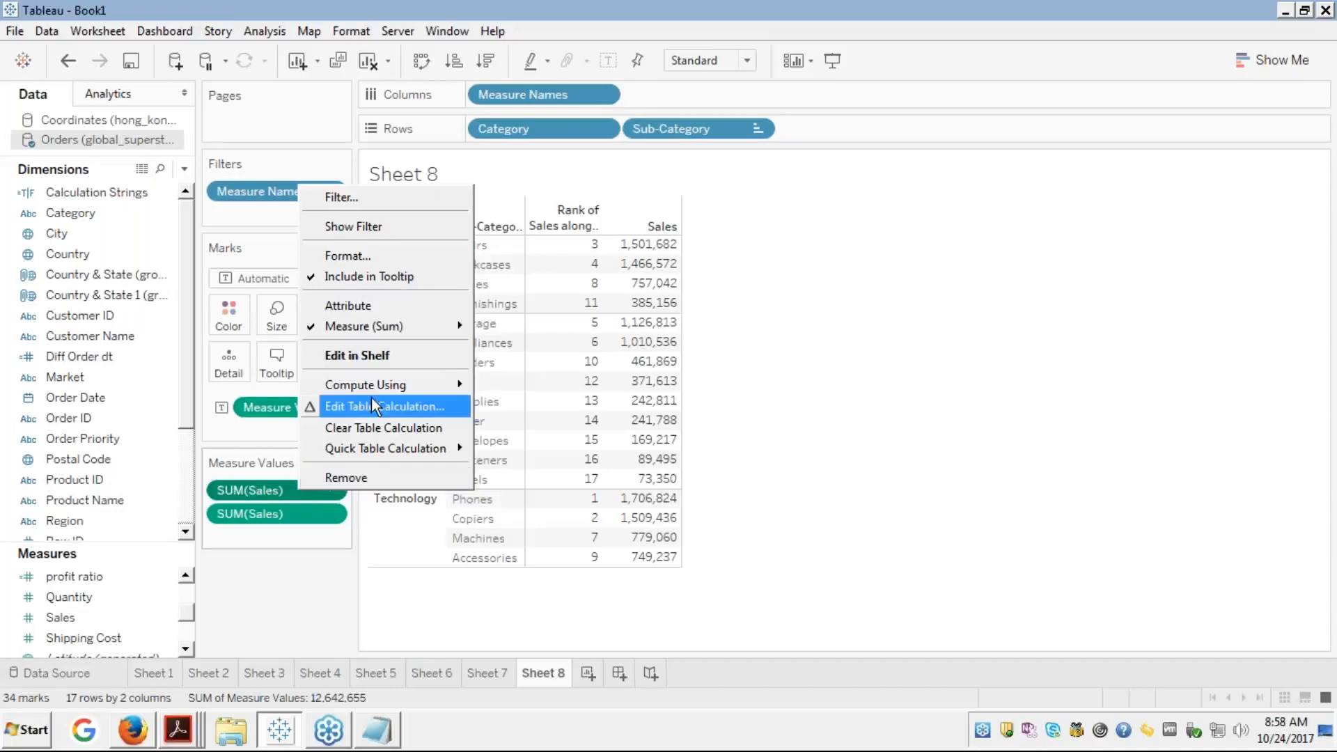
click(1042, 422)
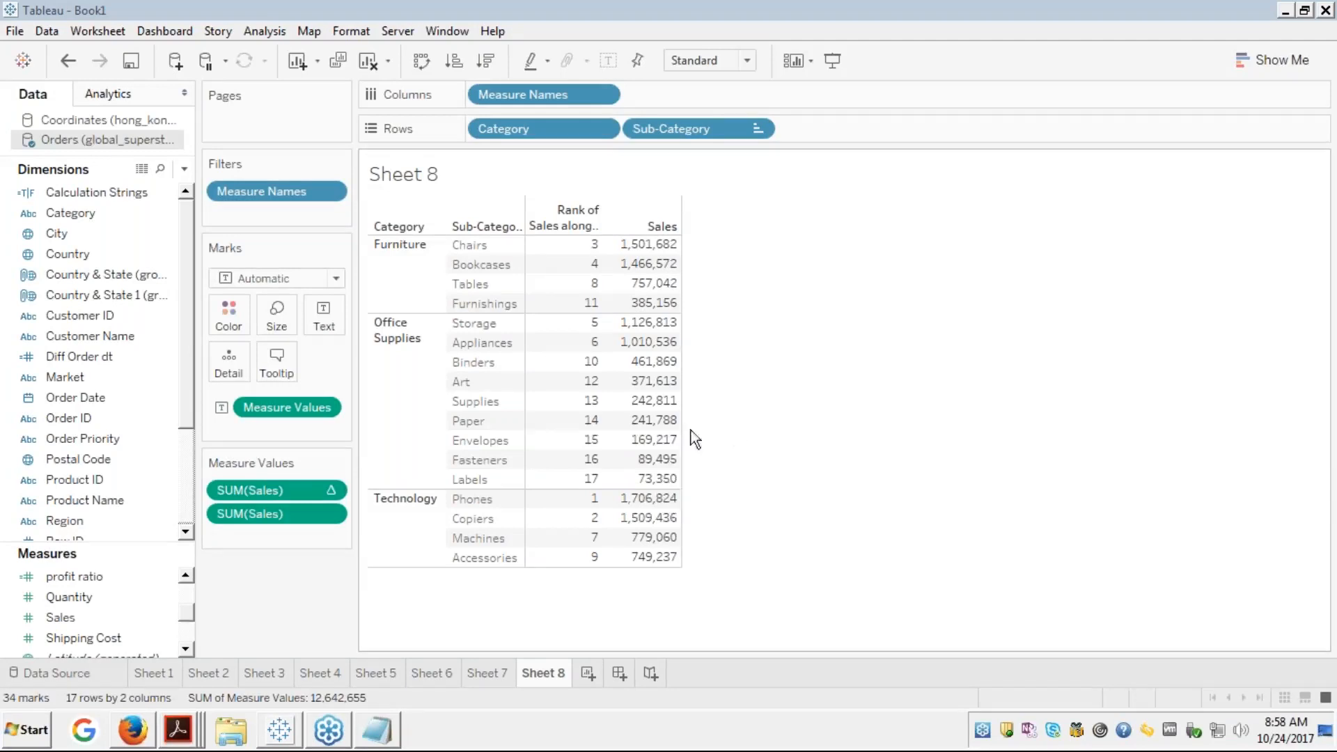
right_click(283, 490)
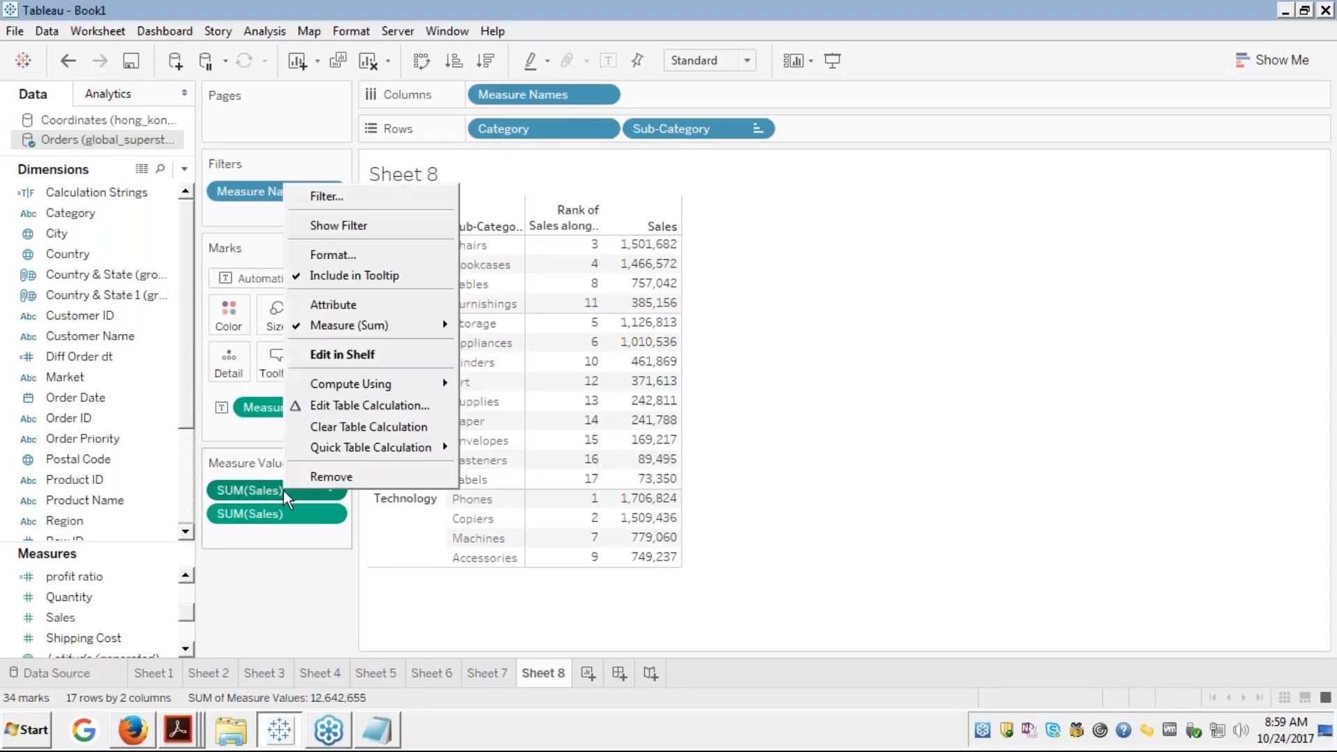
mouse_move(368, 391)
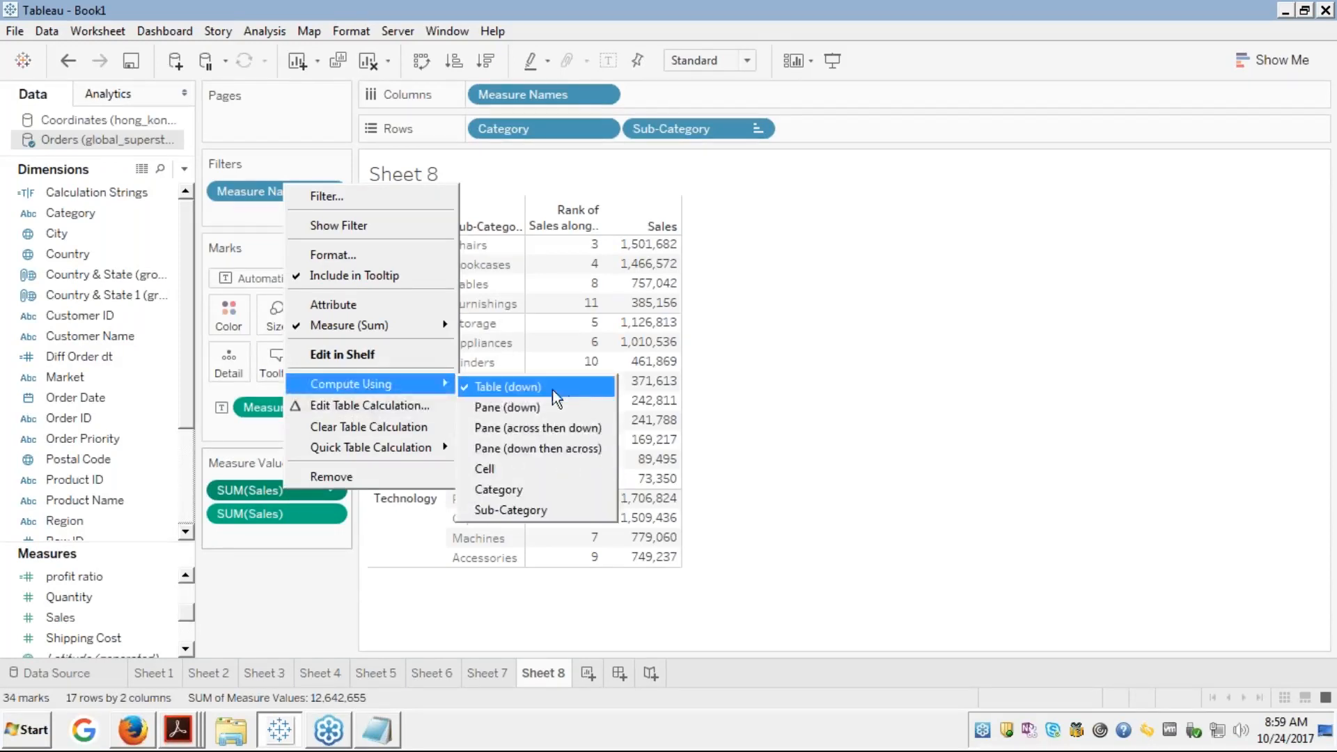
click(513, 406)
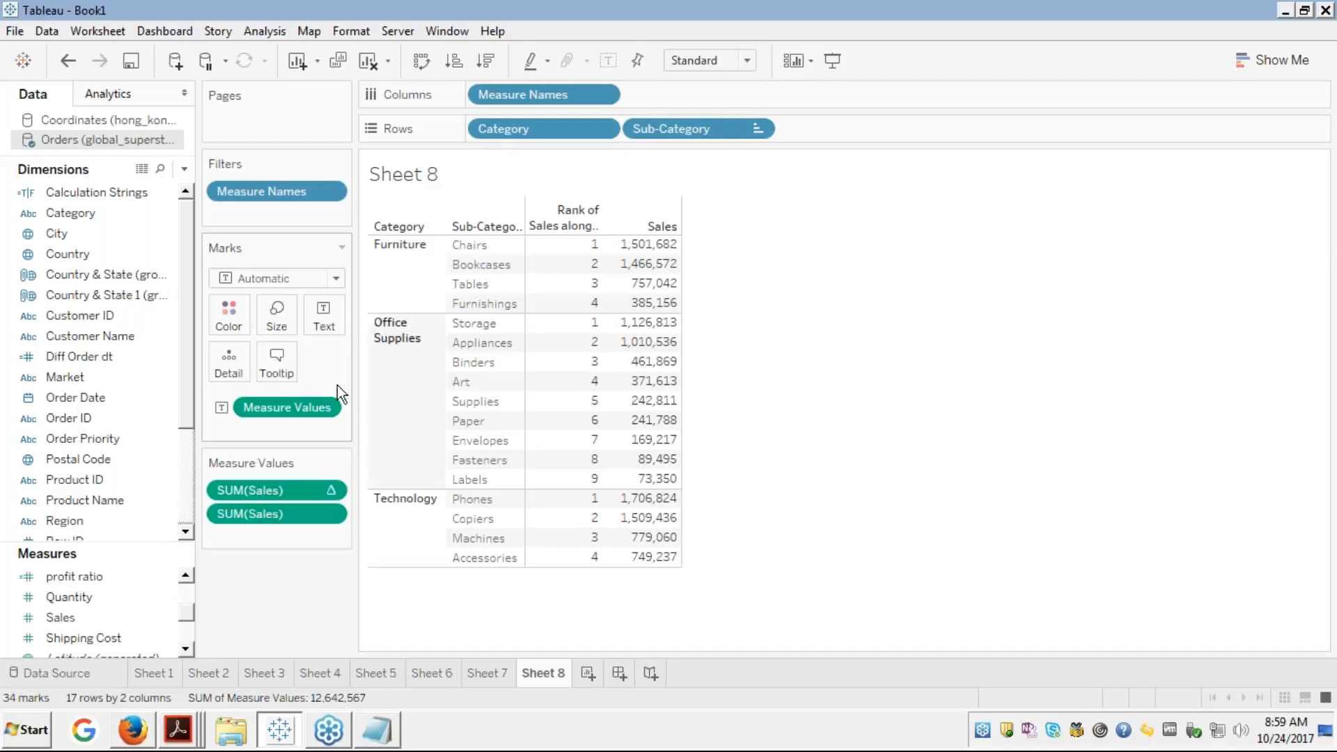
Highlight each category group in turn to examine how the sales ranks run within its pane, and clear the selection
click(387, 285)
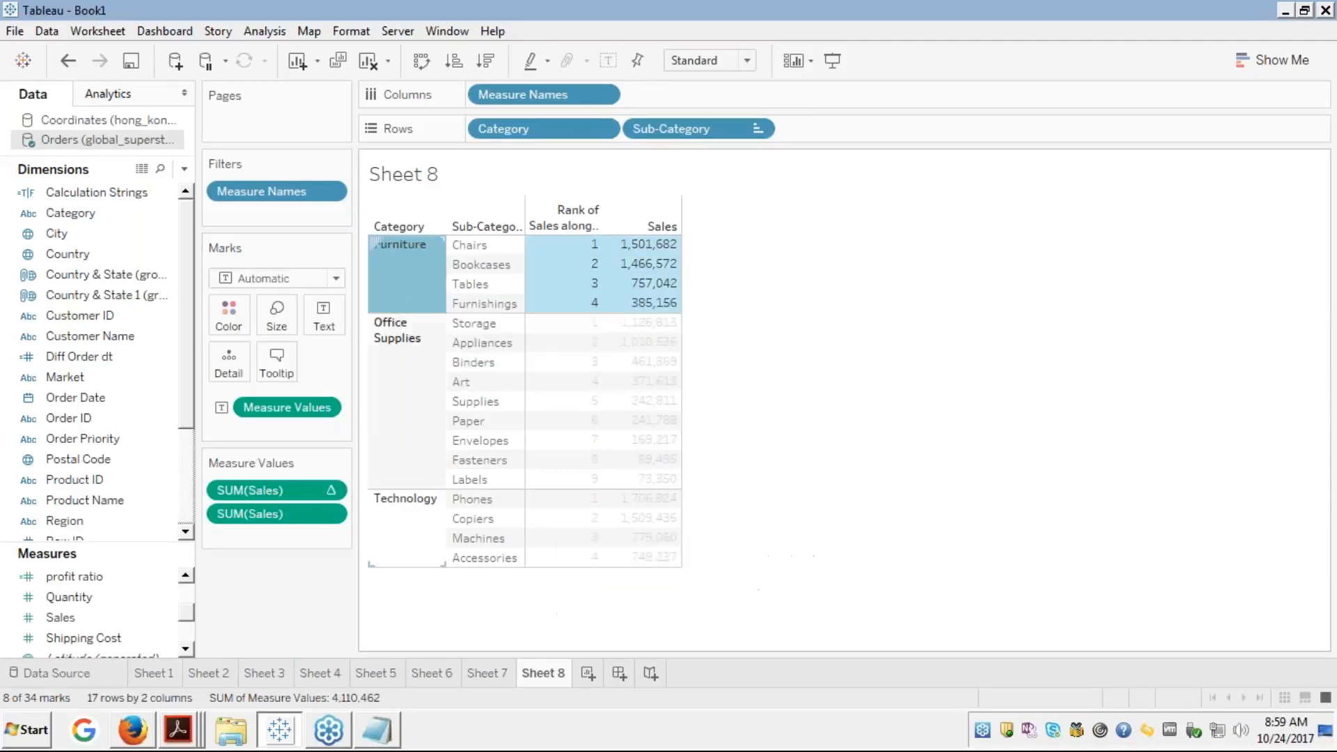
click(403, 273)
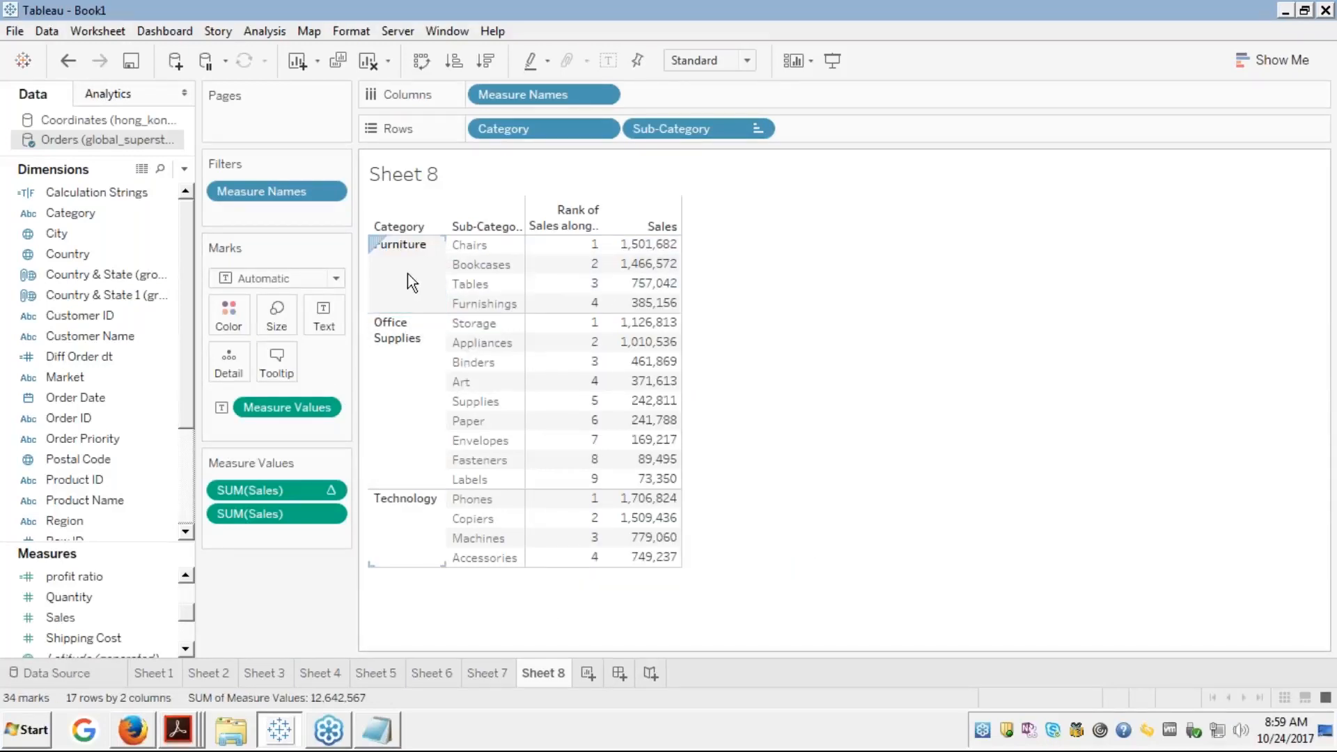
mouse_move(616, 296)
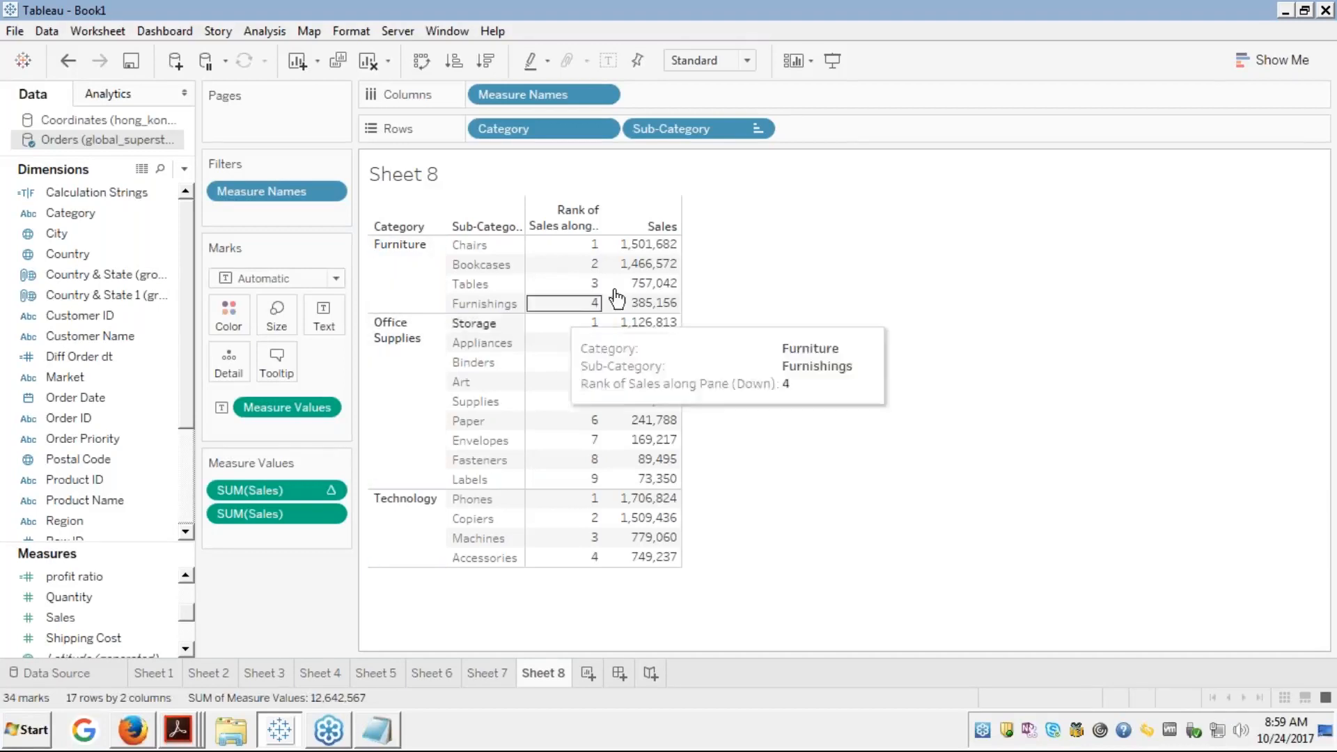
click(390, 369)
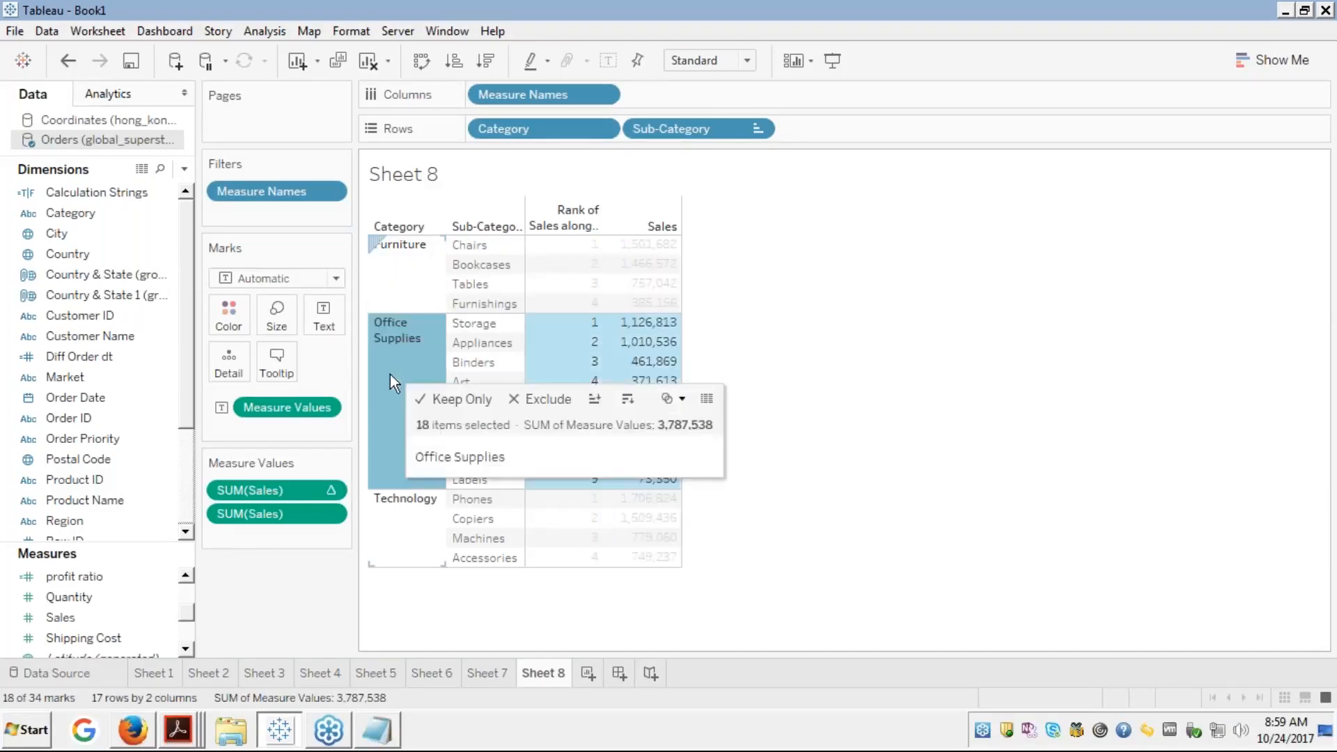
click(386, 448)
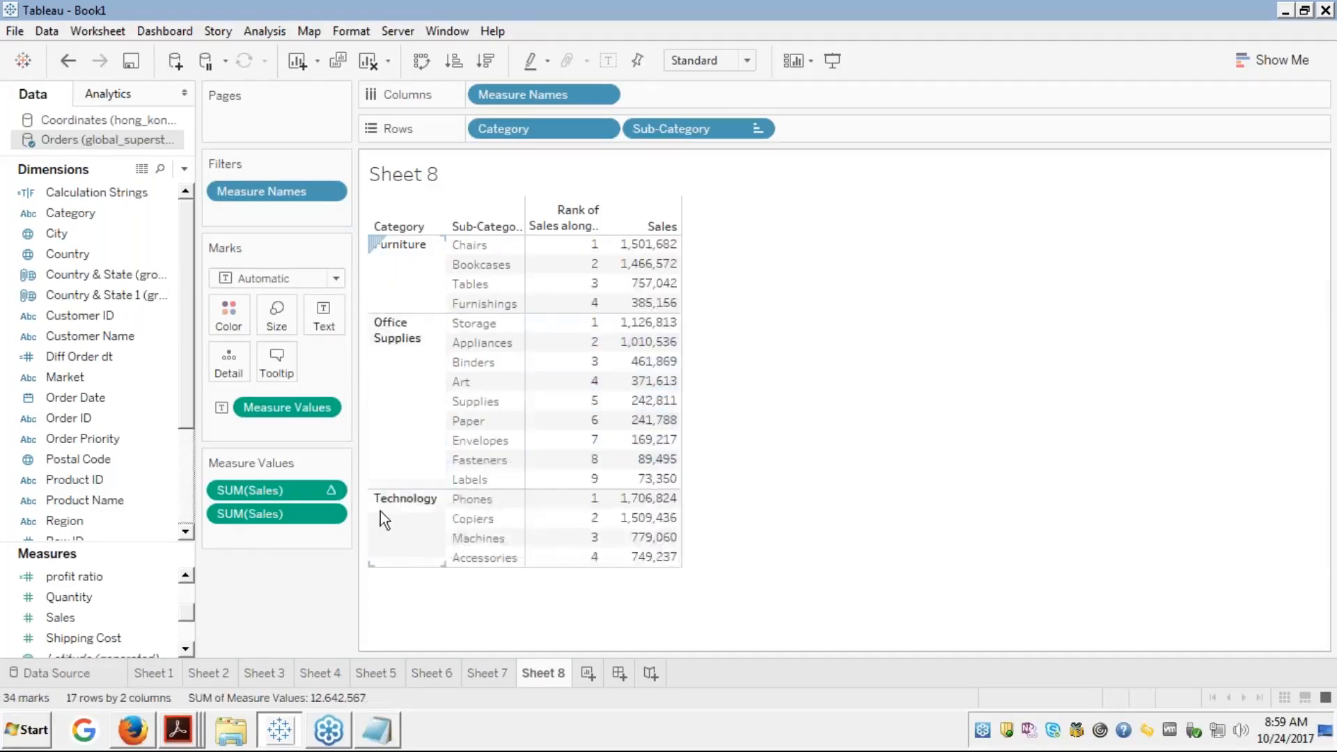
click(386, 458)
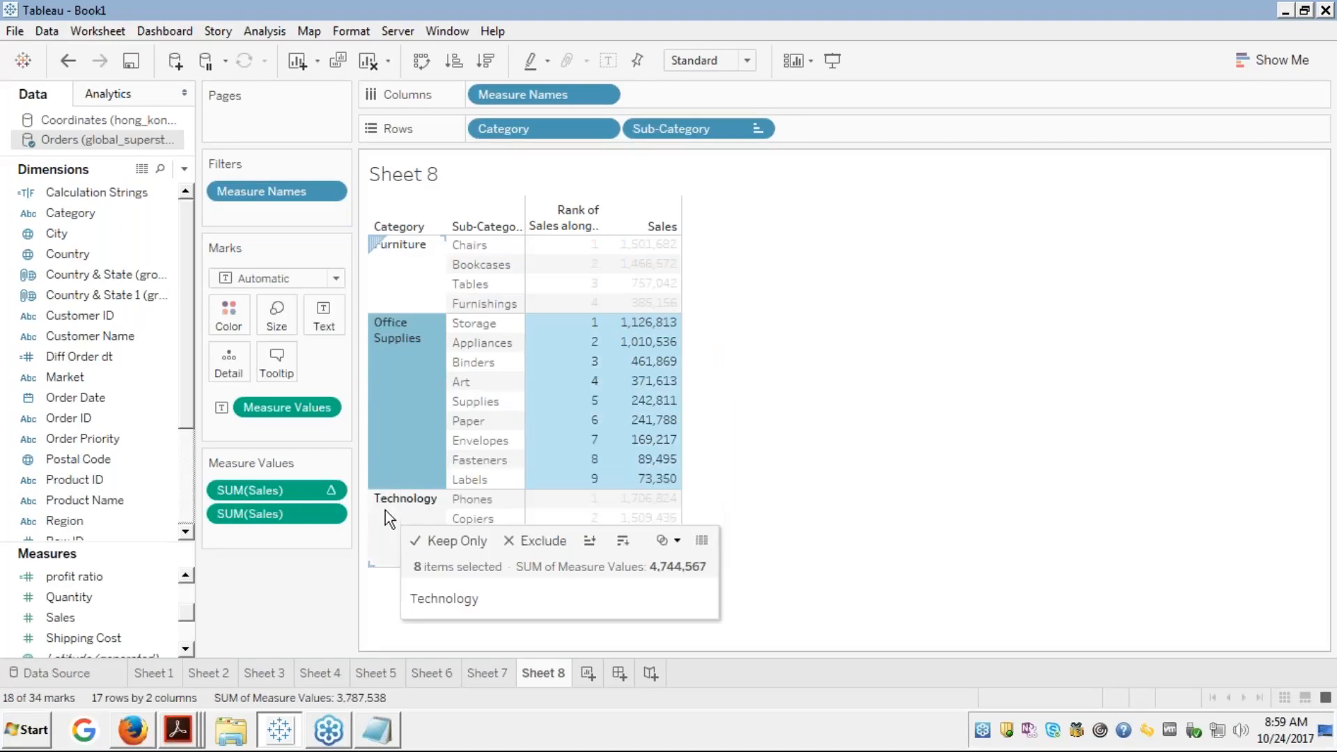
click(386, 510)
click(390, 352)
click(398, 284)
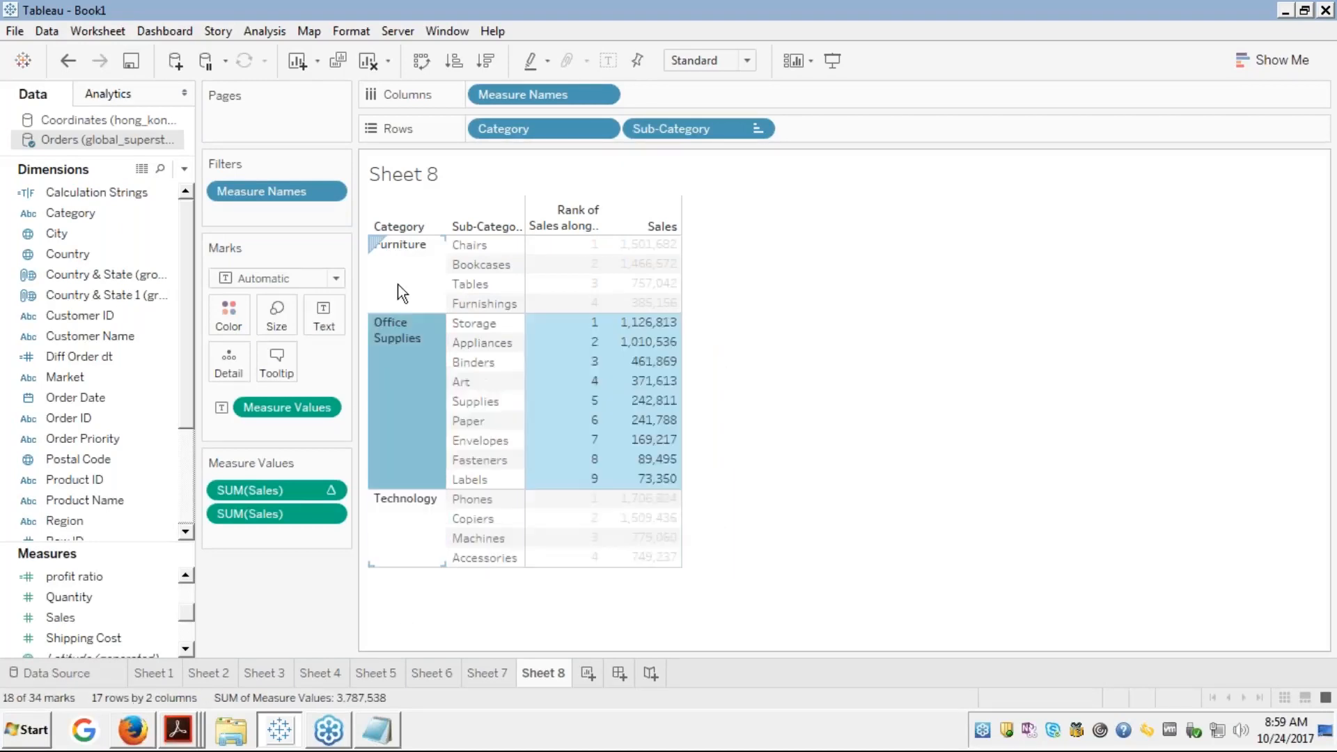
click(398, 284)
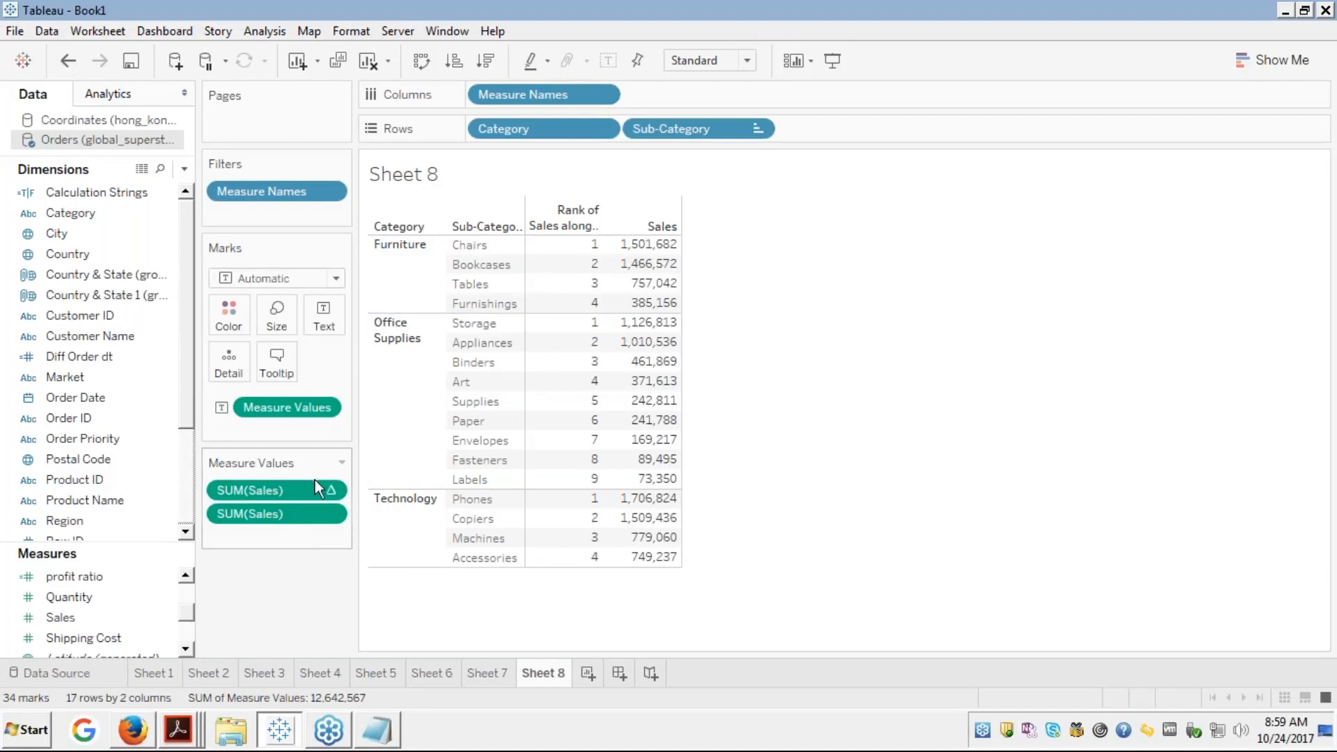
Set the Rank of Sales table calculation to compute using Table (down)
right_click(300, 490)
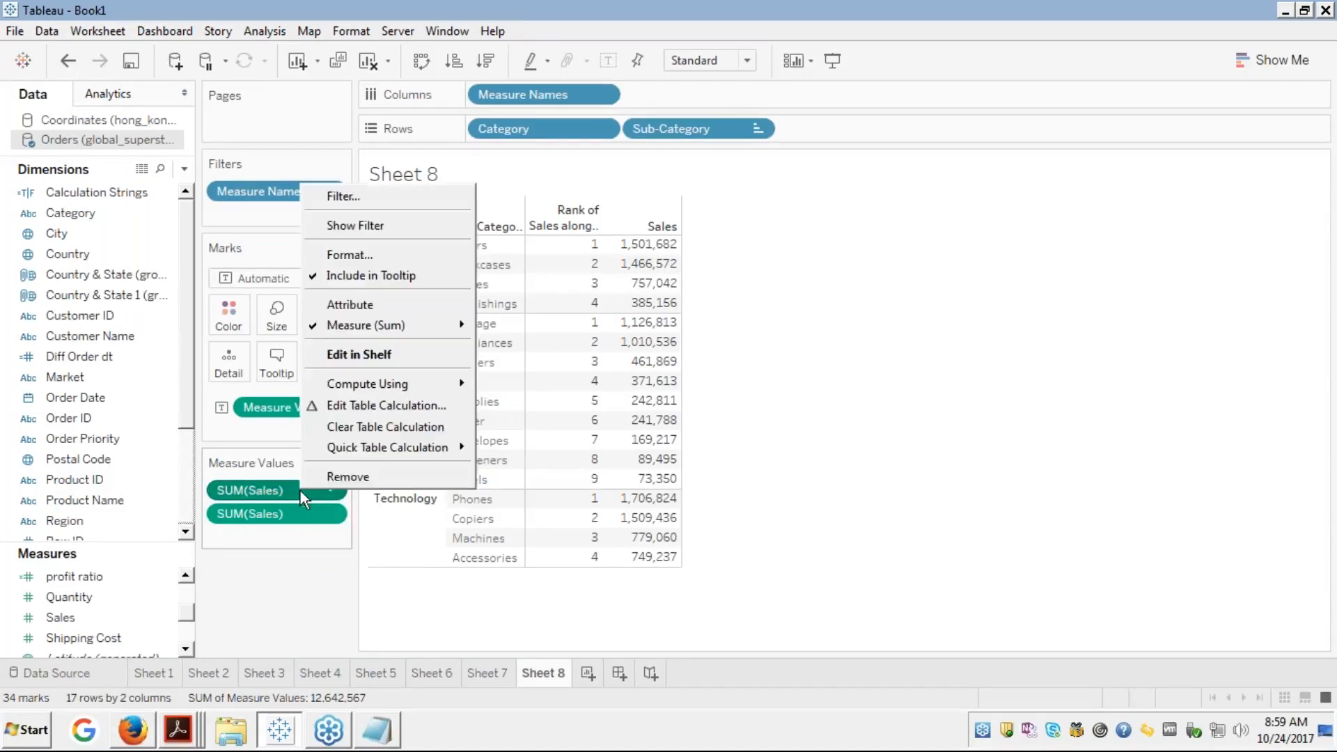
mouse_move(394, 381)
click(523, 388)
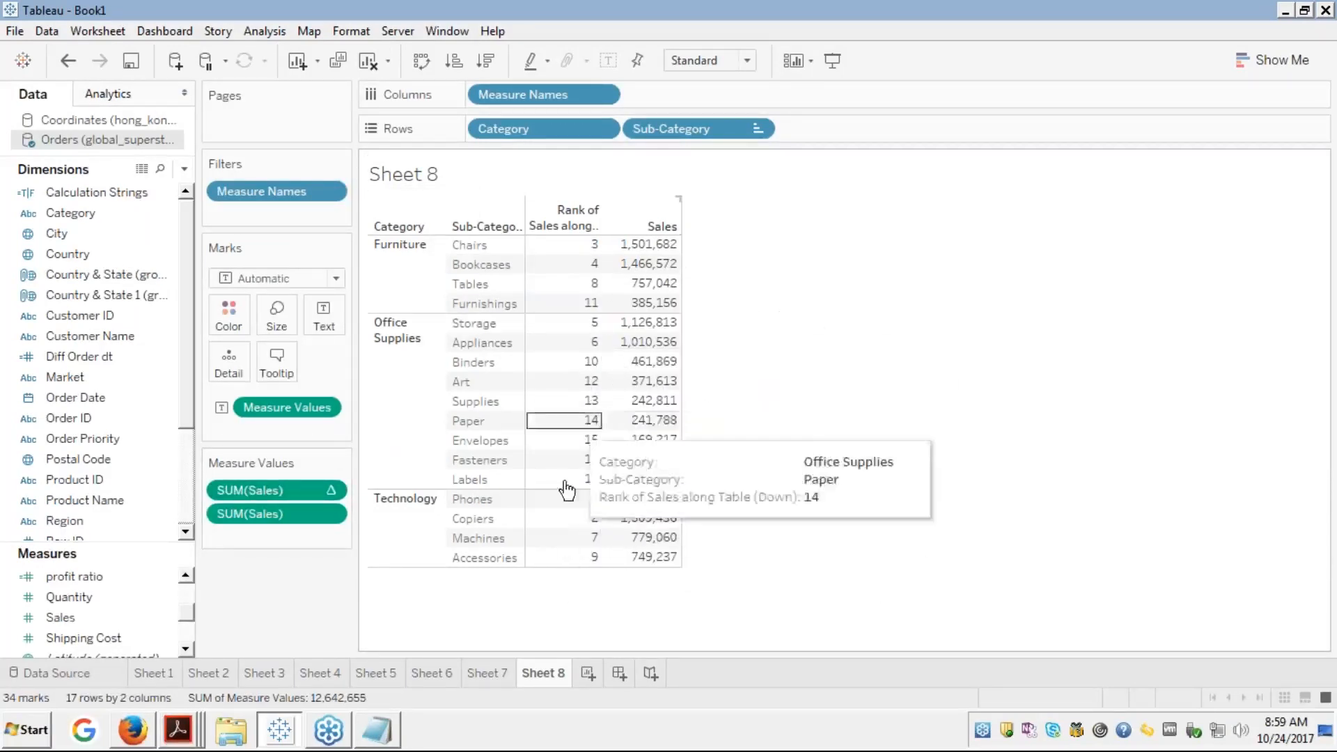
Set the Rank of Sales table calculation to compute using Pane (down)
right_click(304, 486)
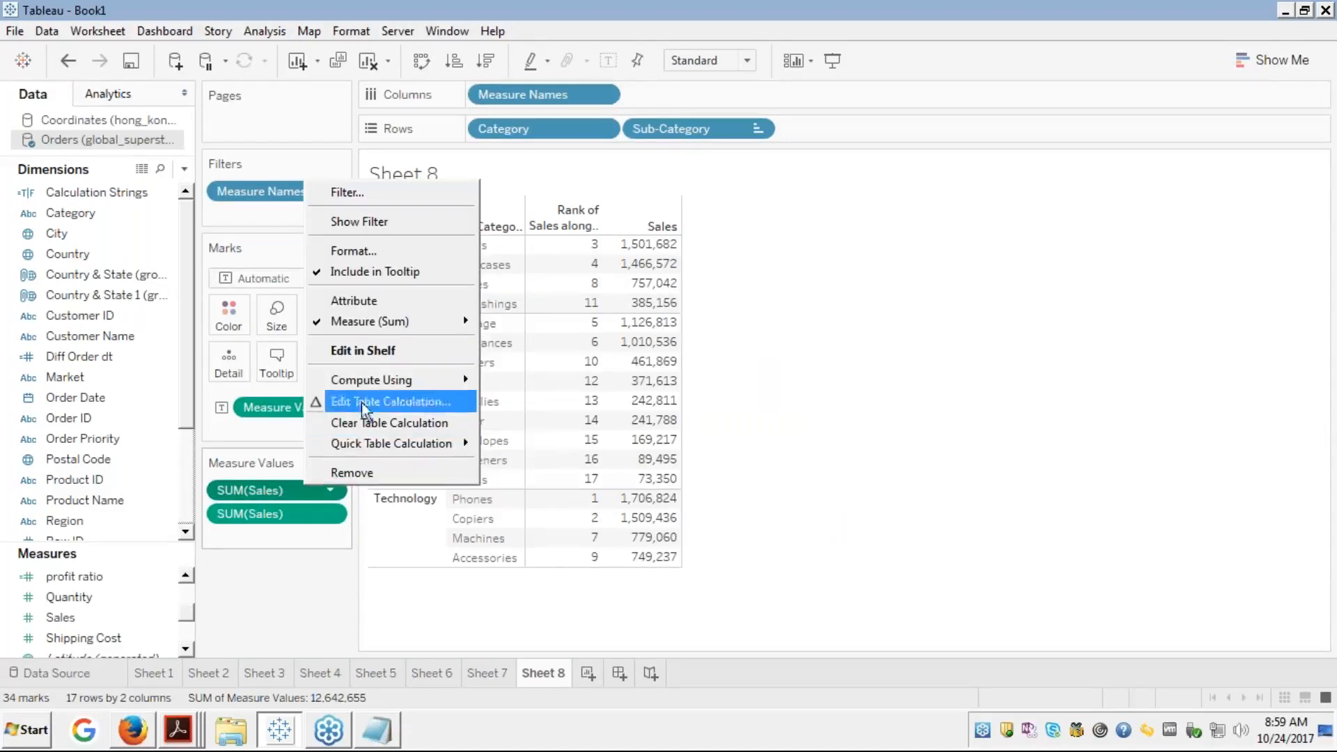
mouse_move(370, 382)
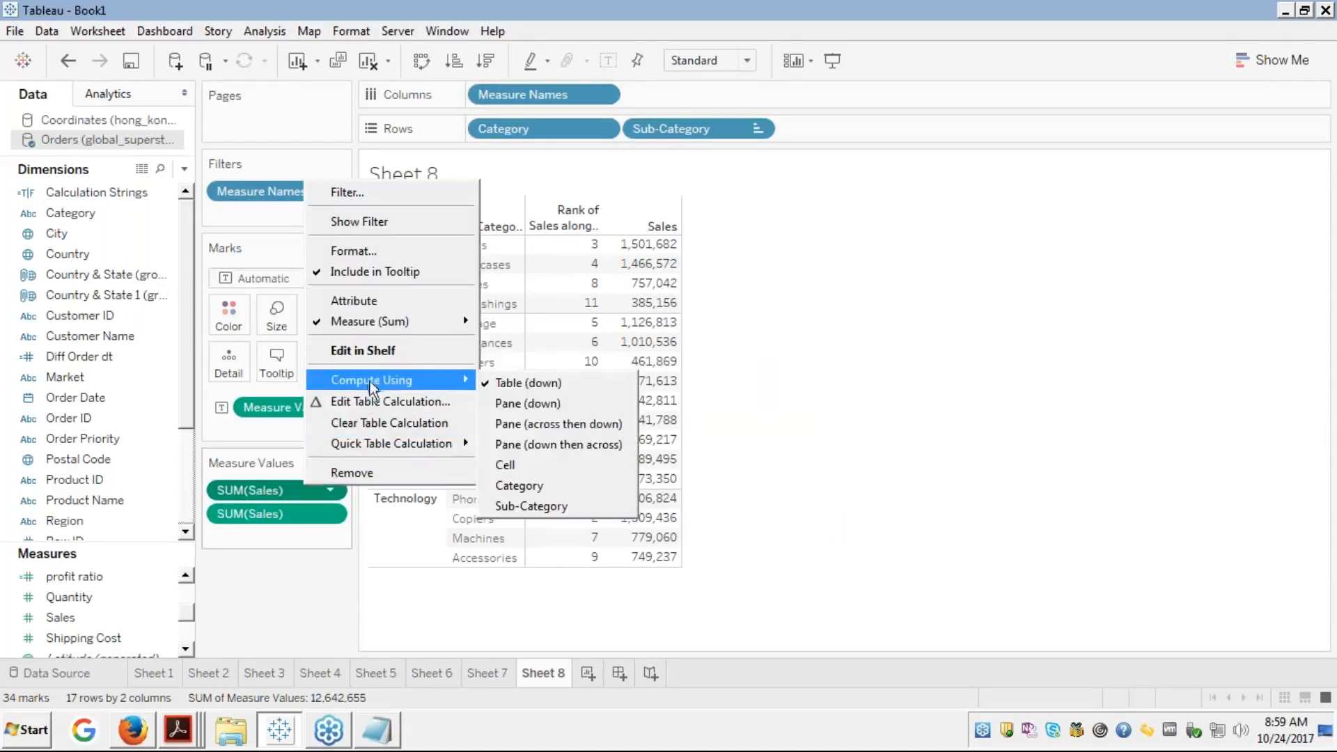
click(522, 405)
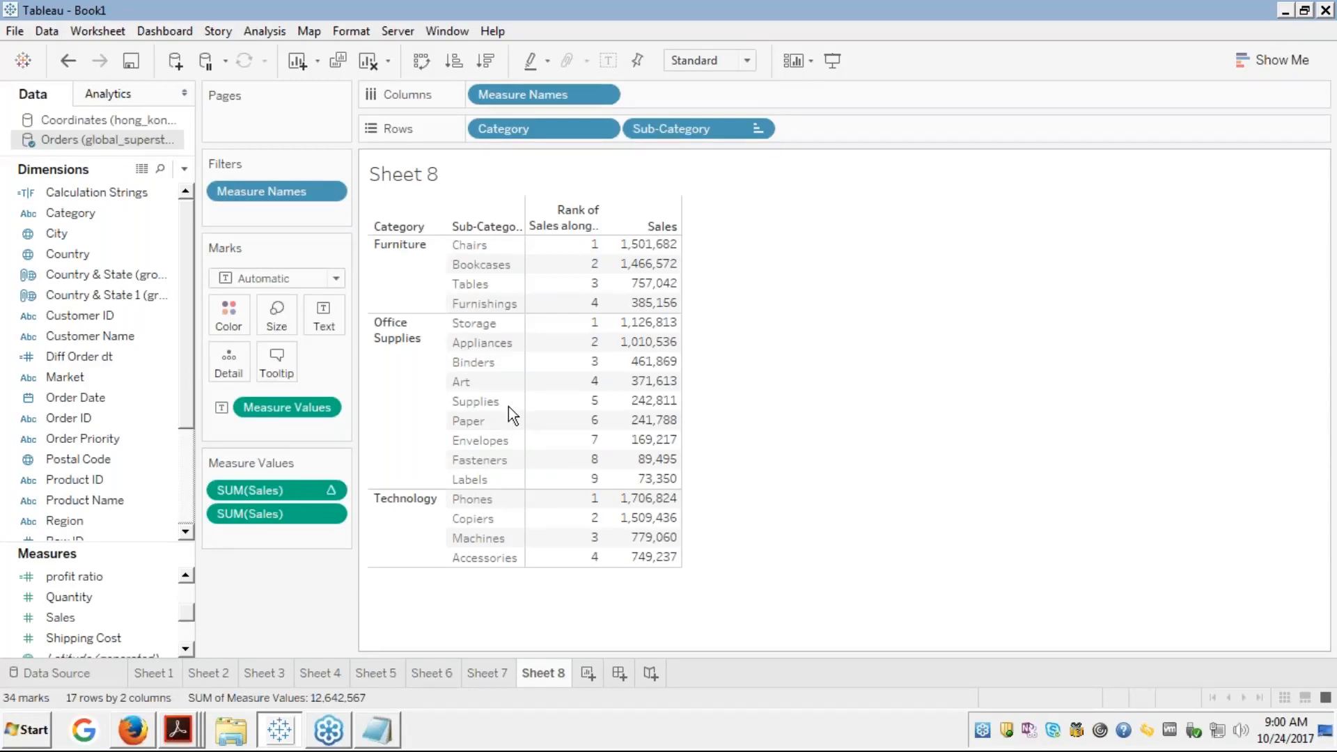
right_click(277, 492)
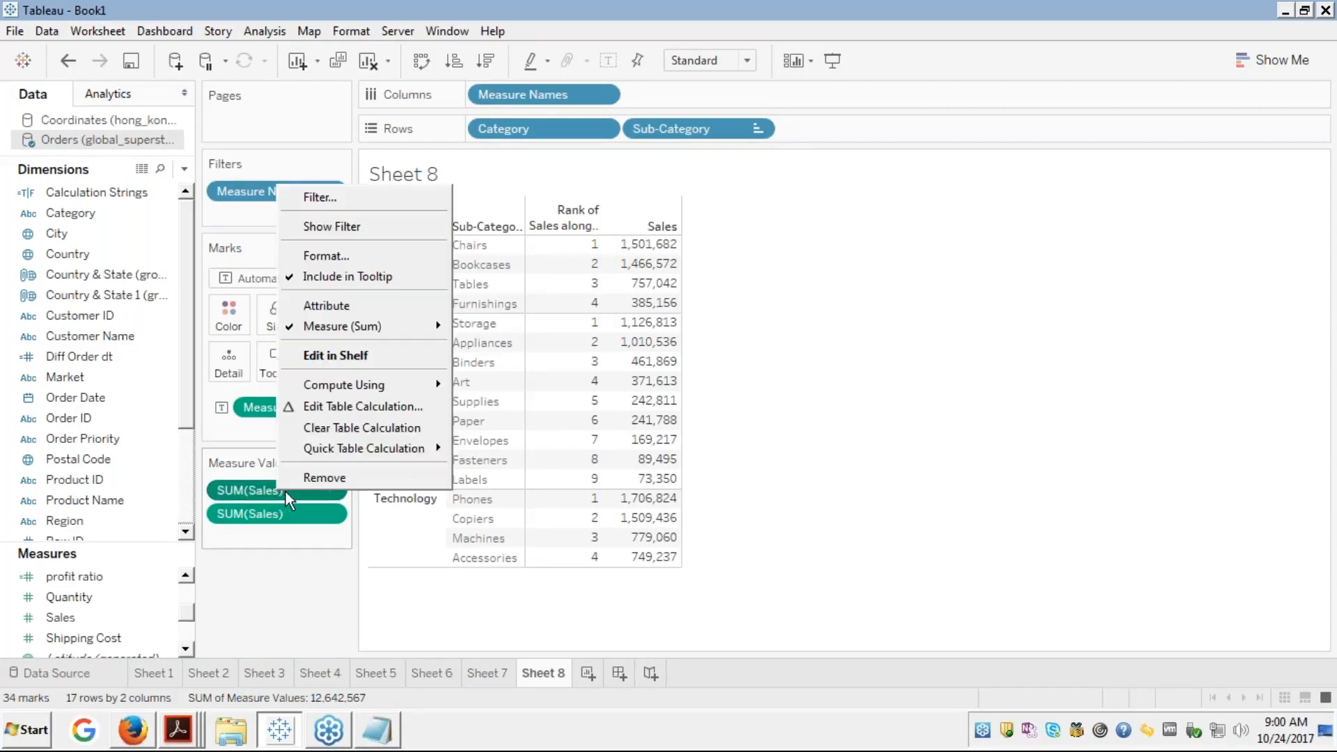
mouse_move(362, 387)
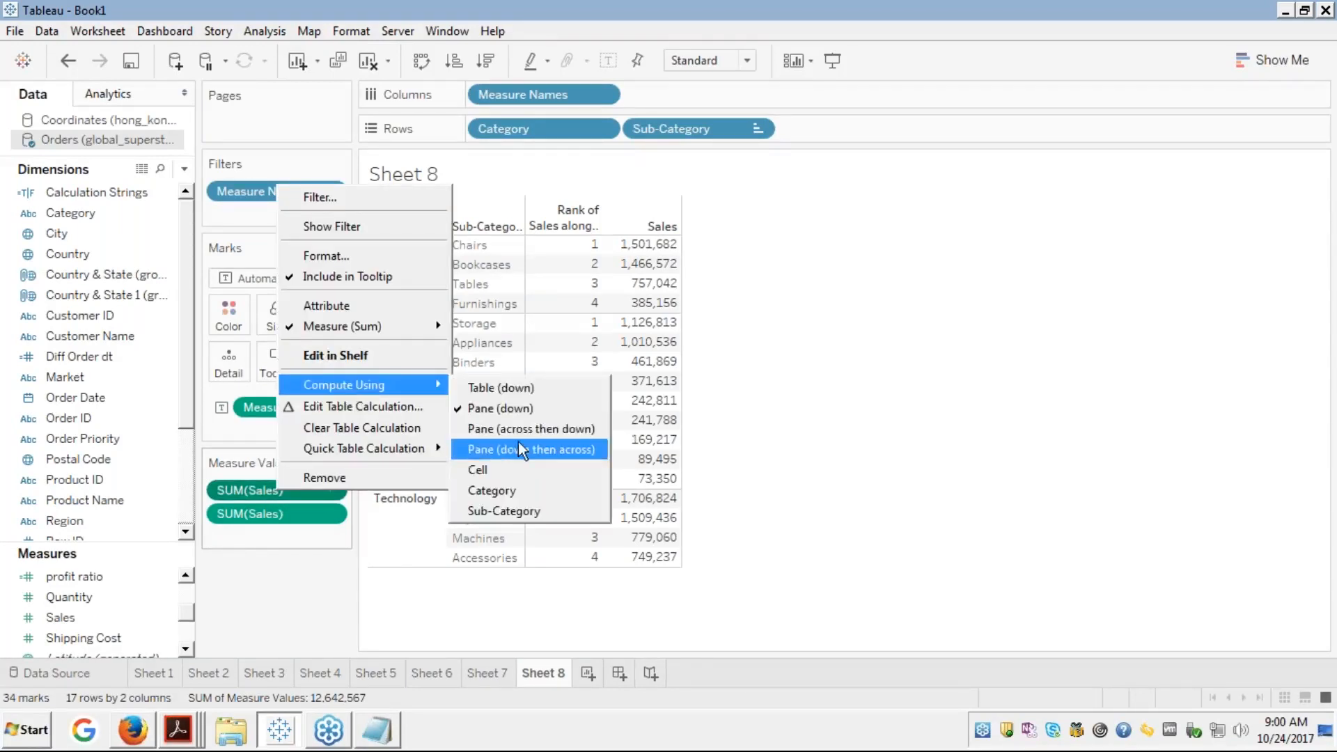
click(1300, 439)
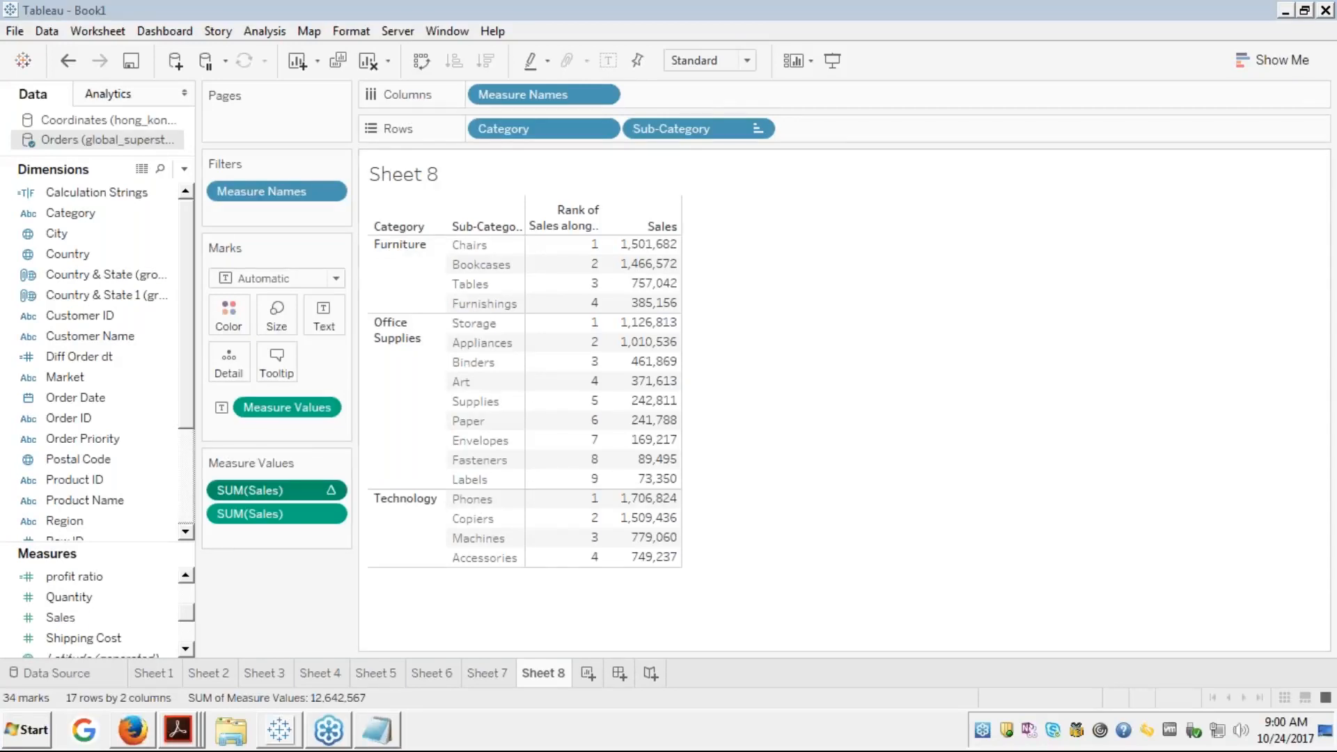
Set the Rank of Sales table calculation to compute using Pane (across then down)
right_click(291, 489)
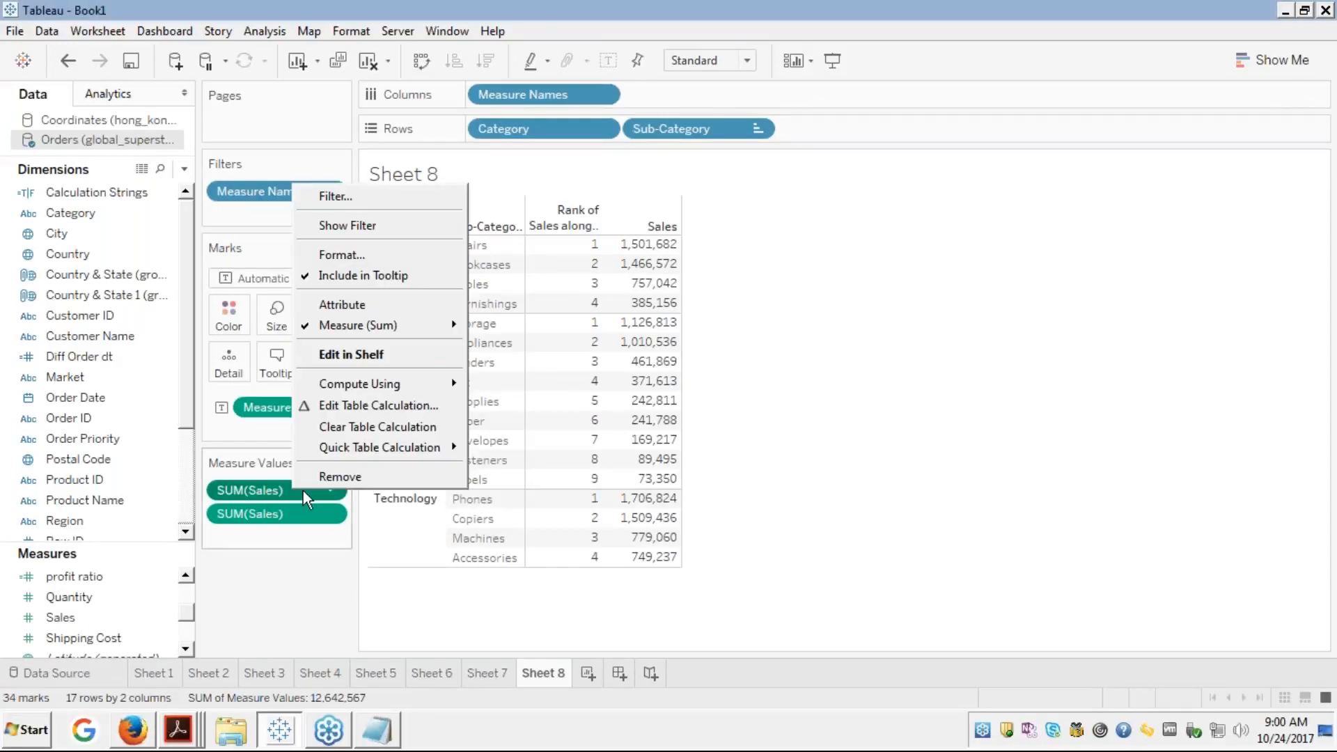
mouse_move(387, 380)
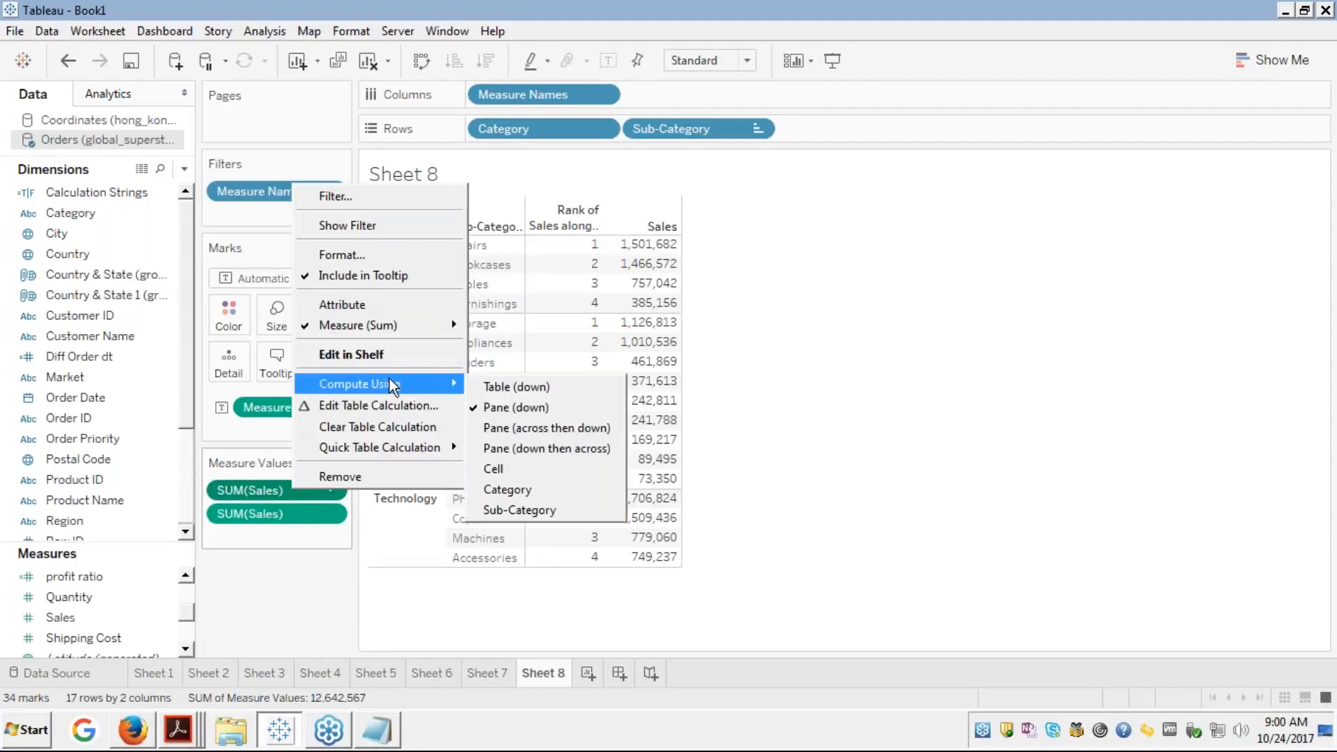
click(536, 408)
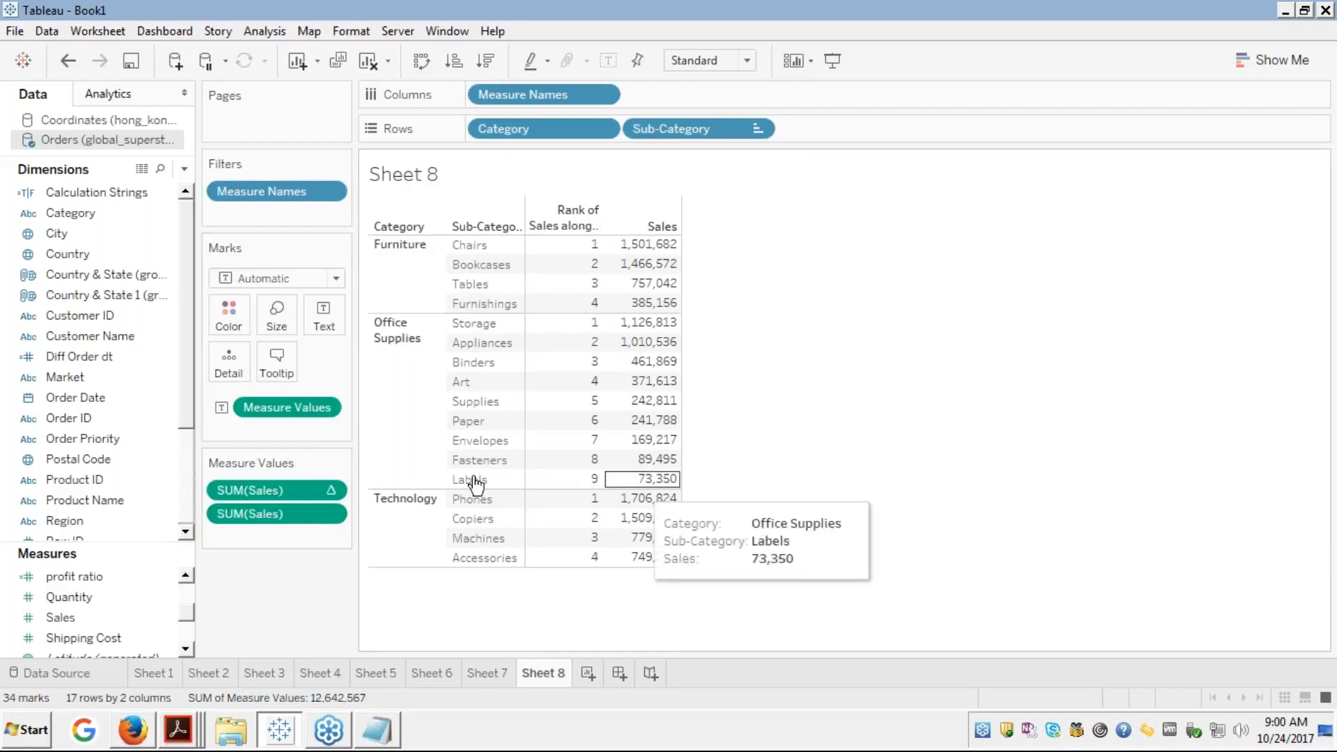
click(387, 468)
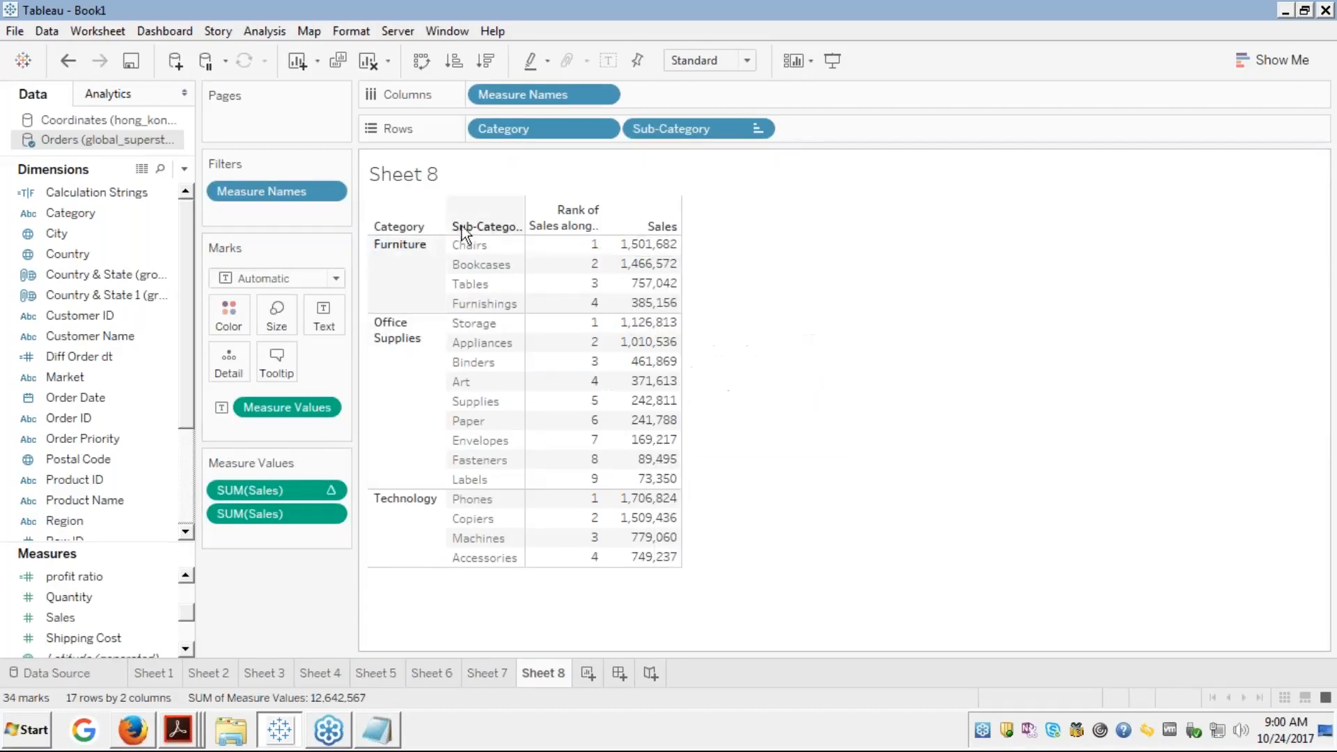
Set the Rank of Sales table calculation to compute using Pane (down then across)
right_click(294, 490)
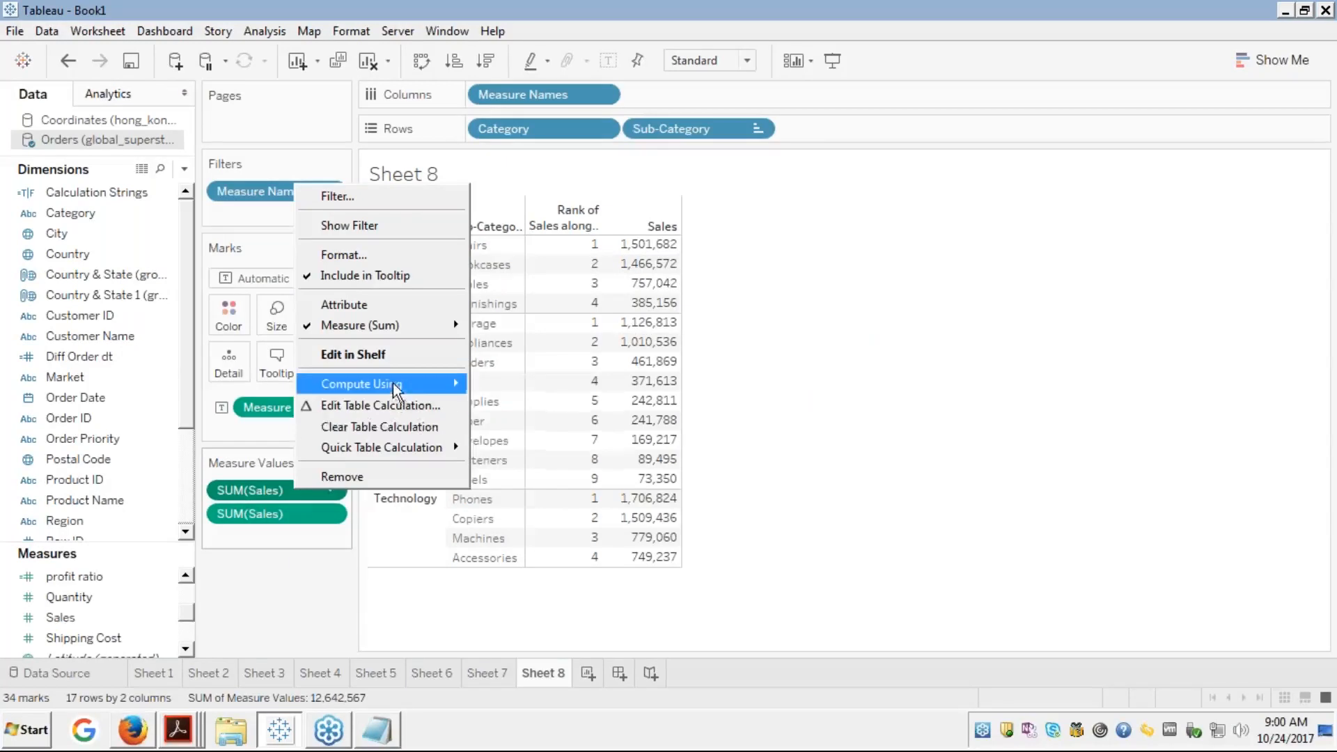
mouse_move(392, 383)
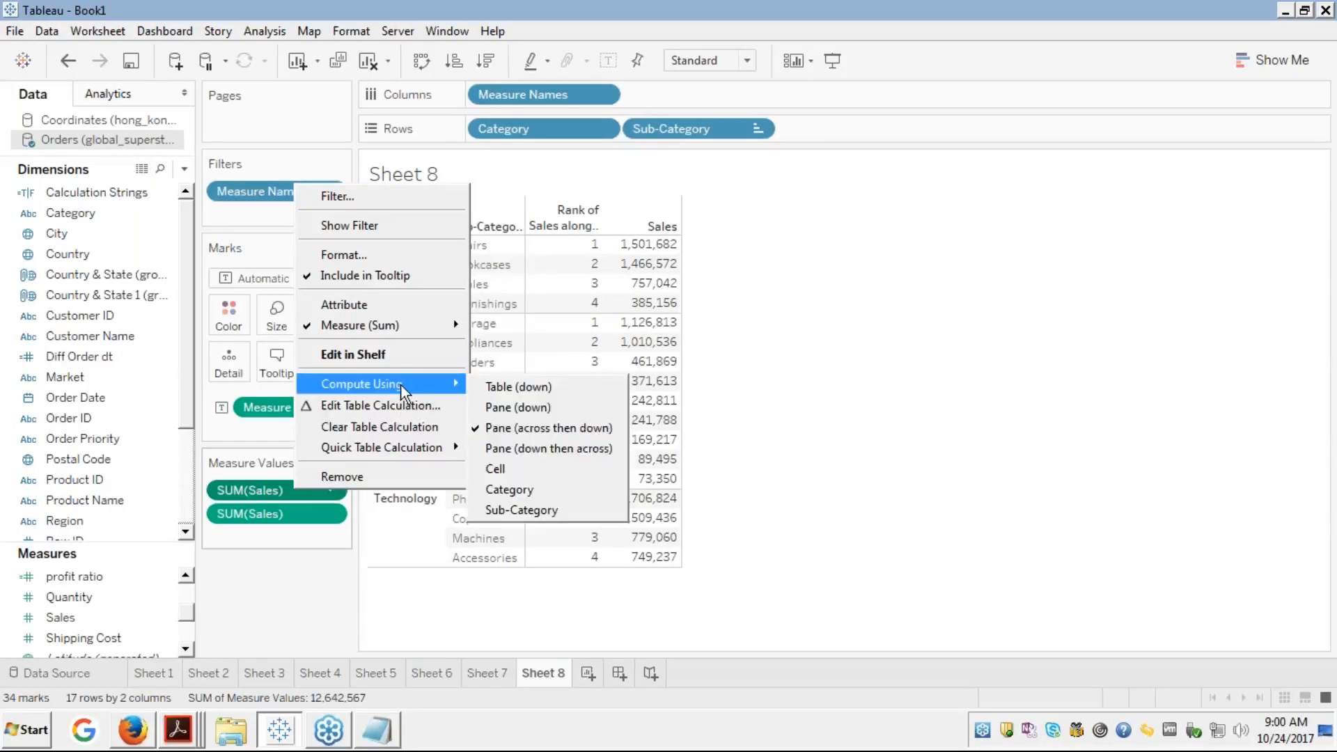
click(500, 446)
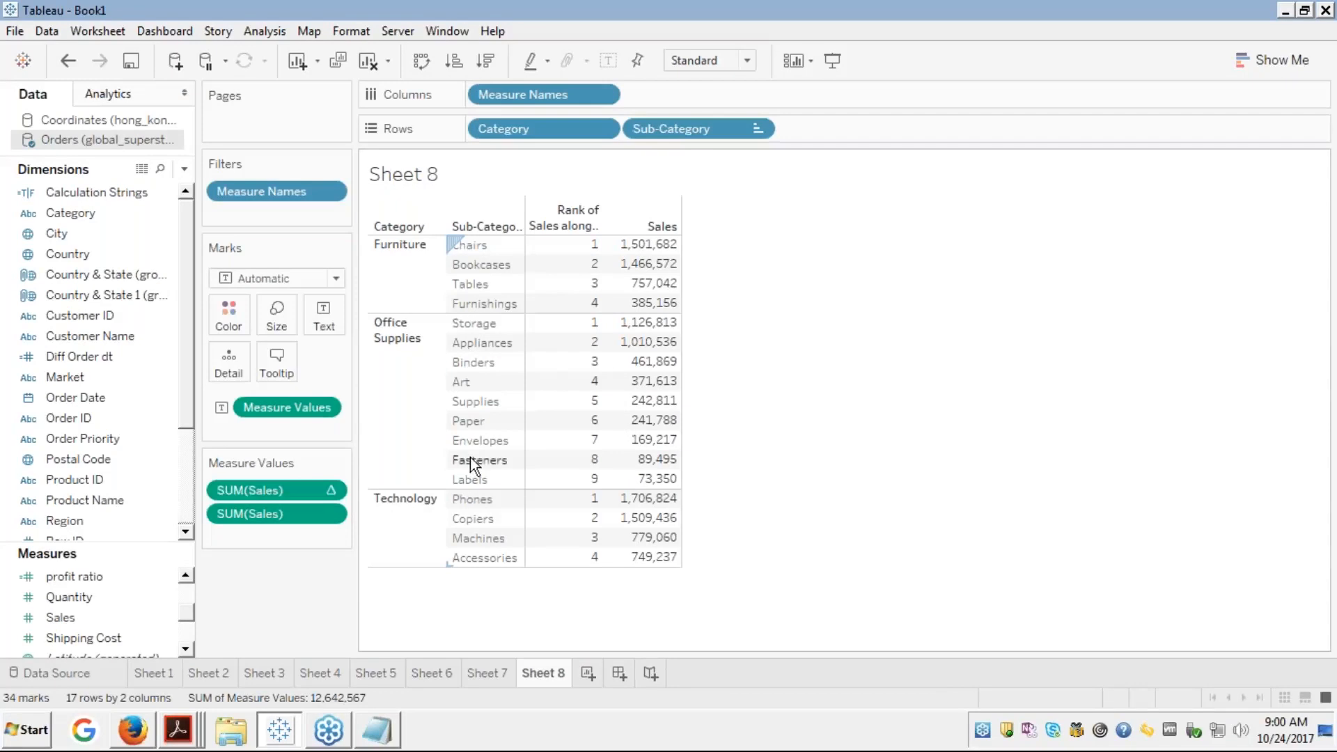
Set the Rank of Sales table calculation to compute using Cell
right_click(290, 483)
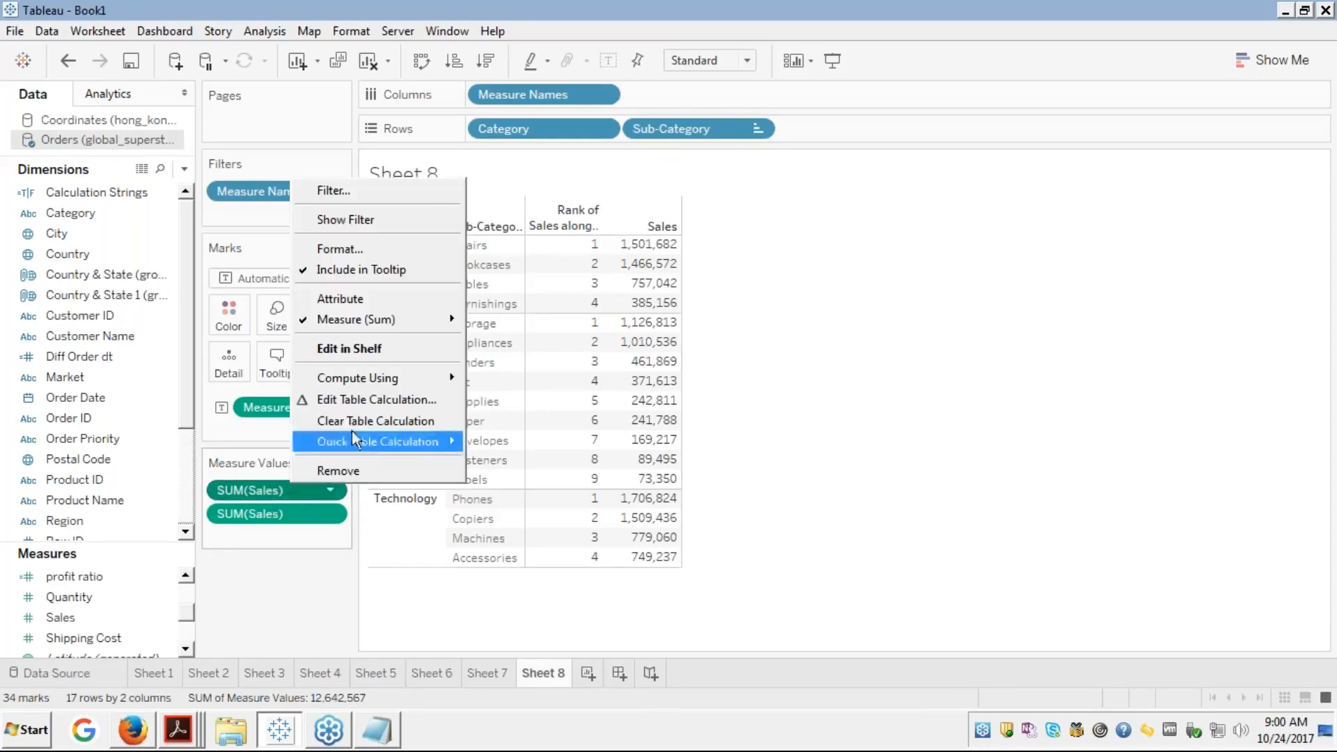
mouse_move(394, 390)
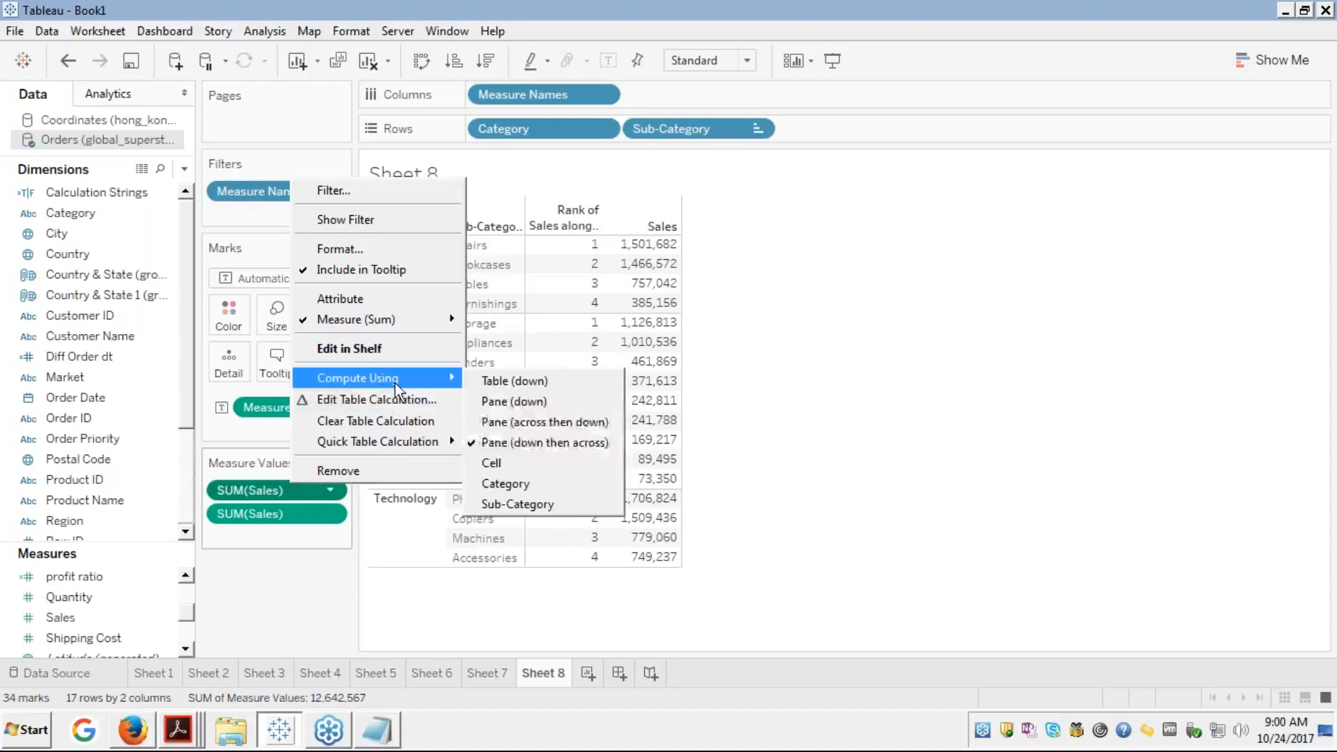
click(516, 470)
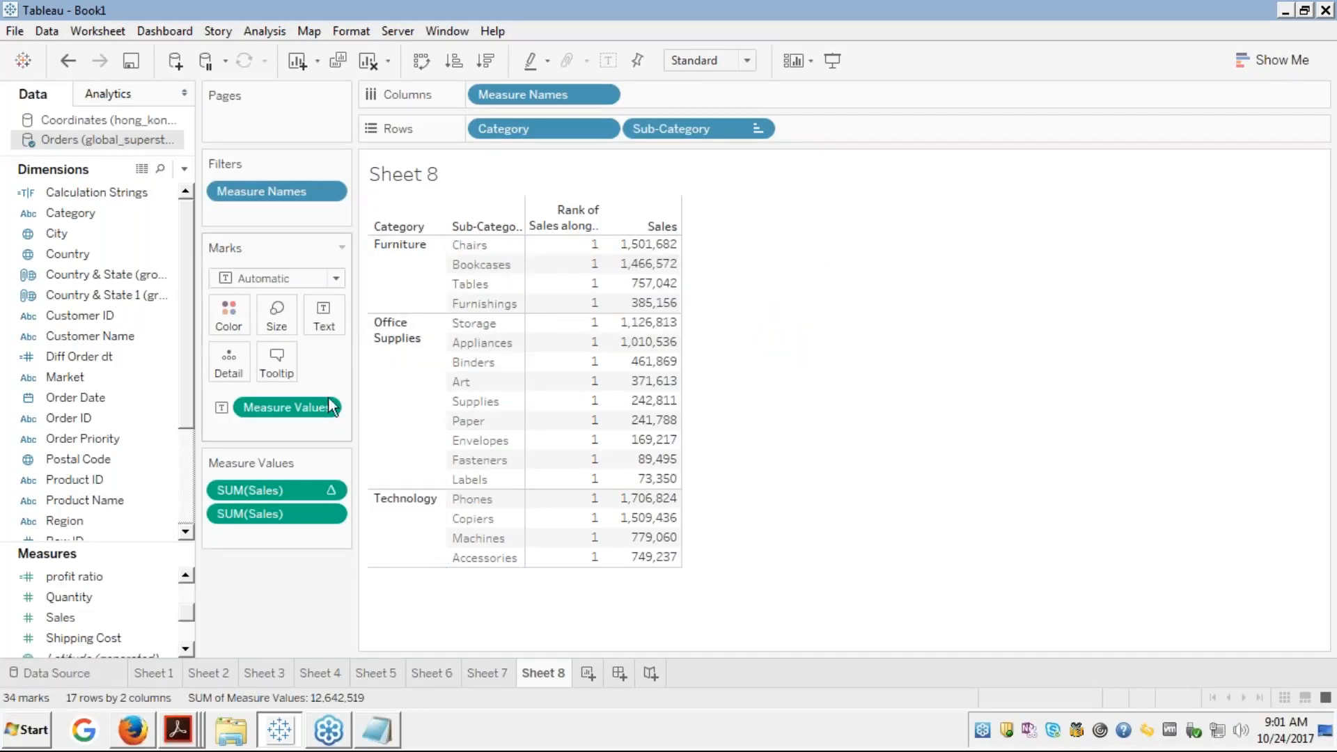
Set the Rank of Sales table calculation to compute using the Category dimension
right_click(296, 490)
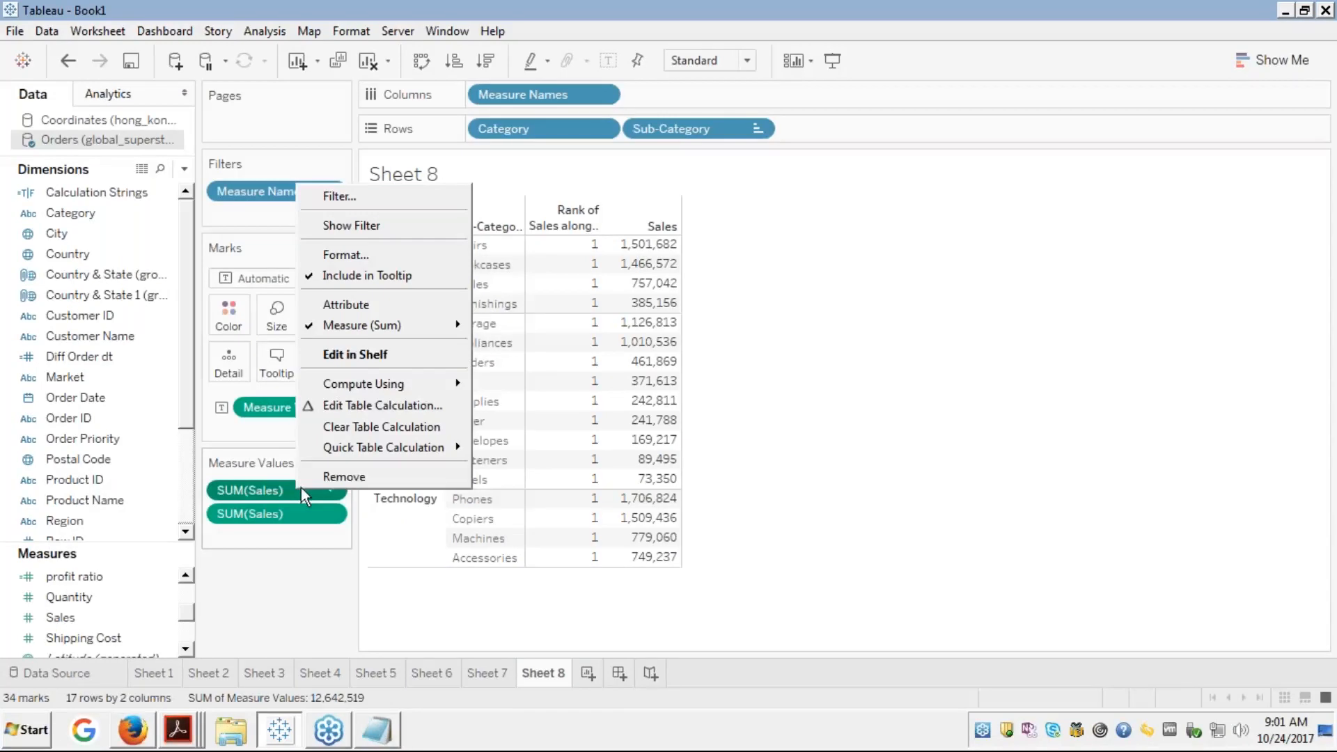
mouse_move(348, 392)
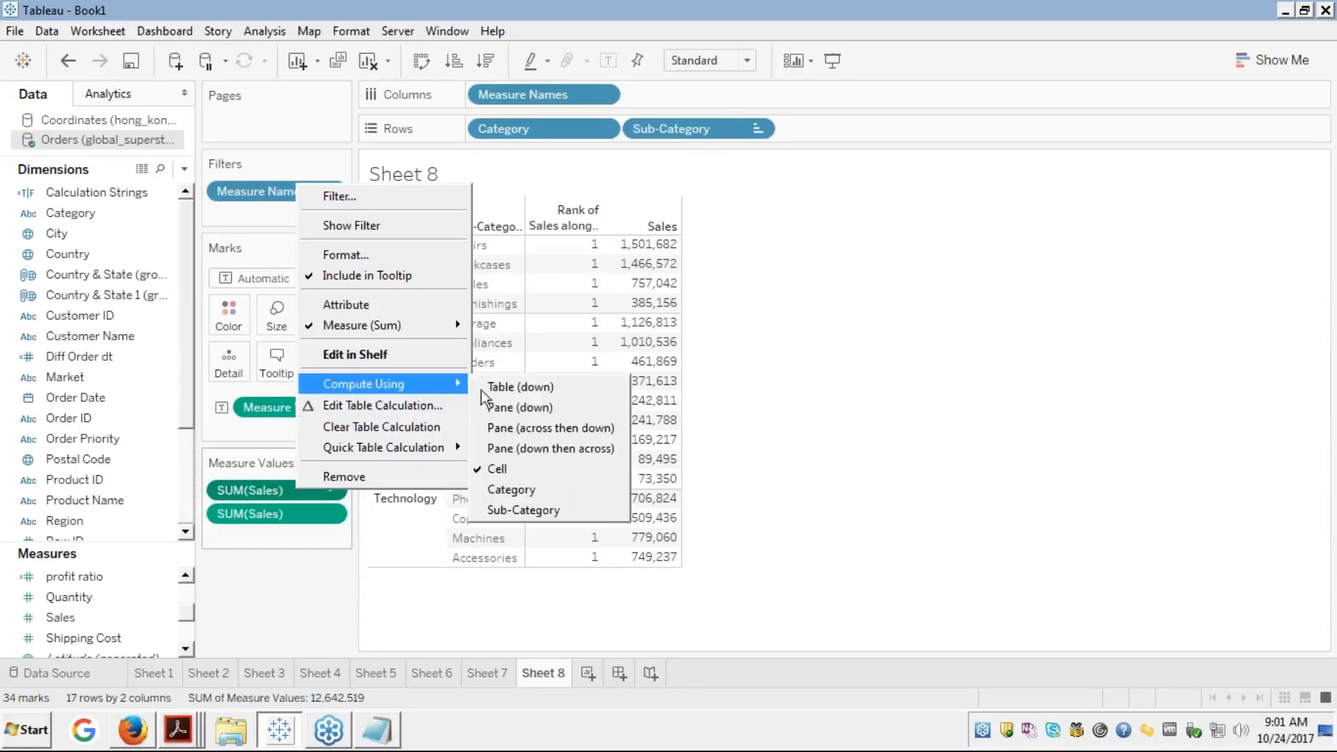
click(512, 491)
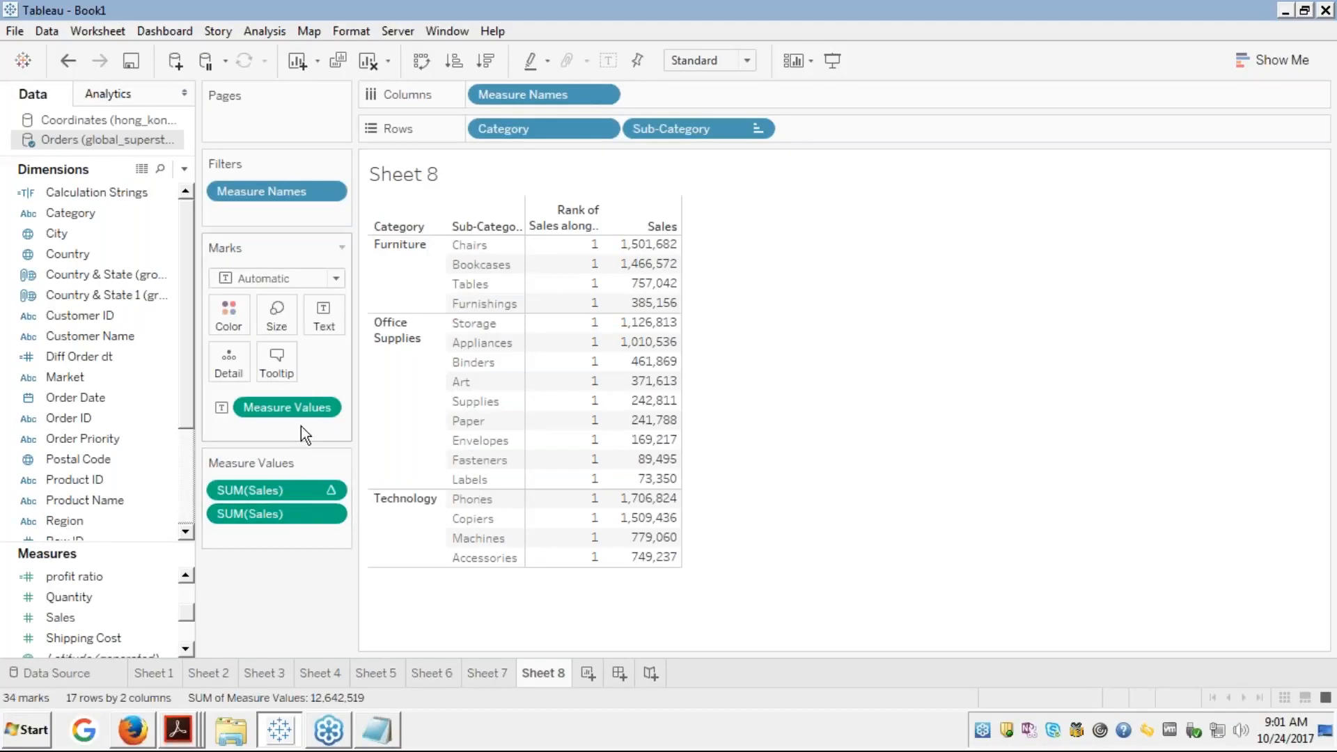
Set the Rank of Sales table calculation to compute using the Sub-Category dimension
right_click(278, 491)
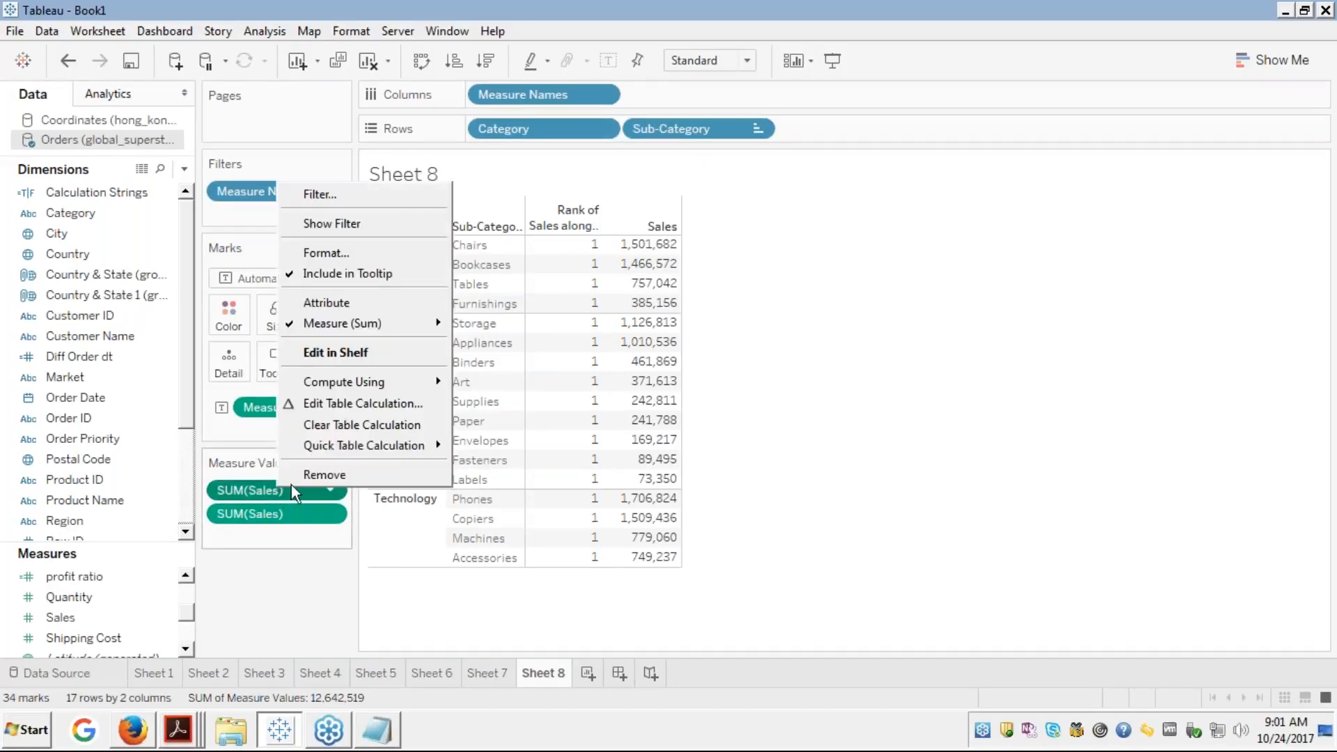
mouse_move(379, 443)
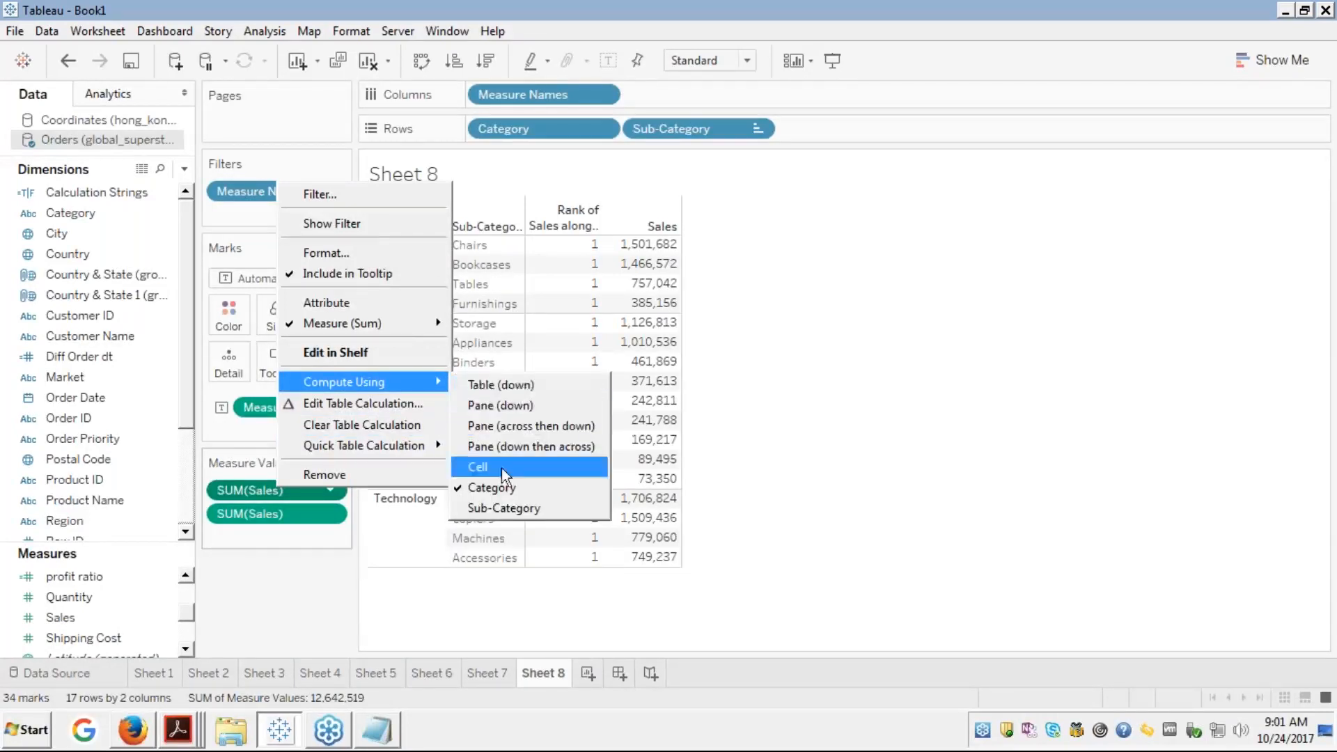
click(494, 514)
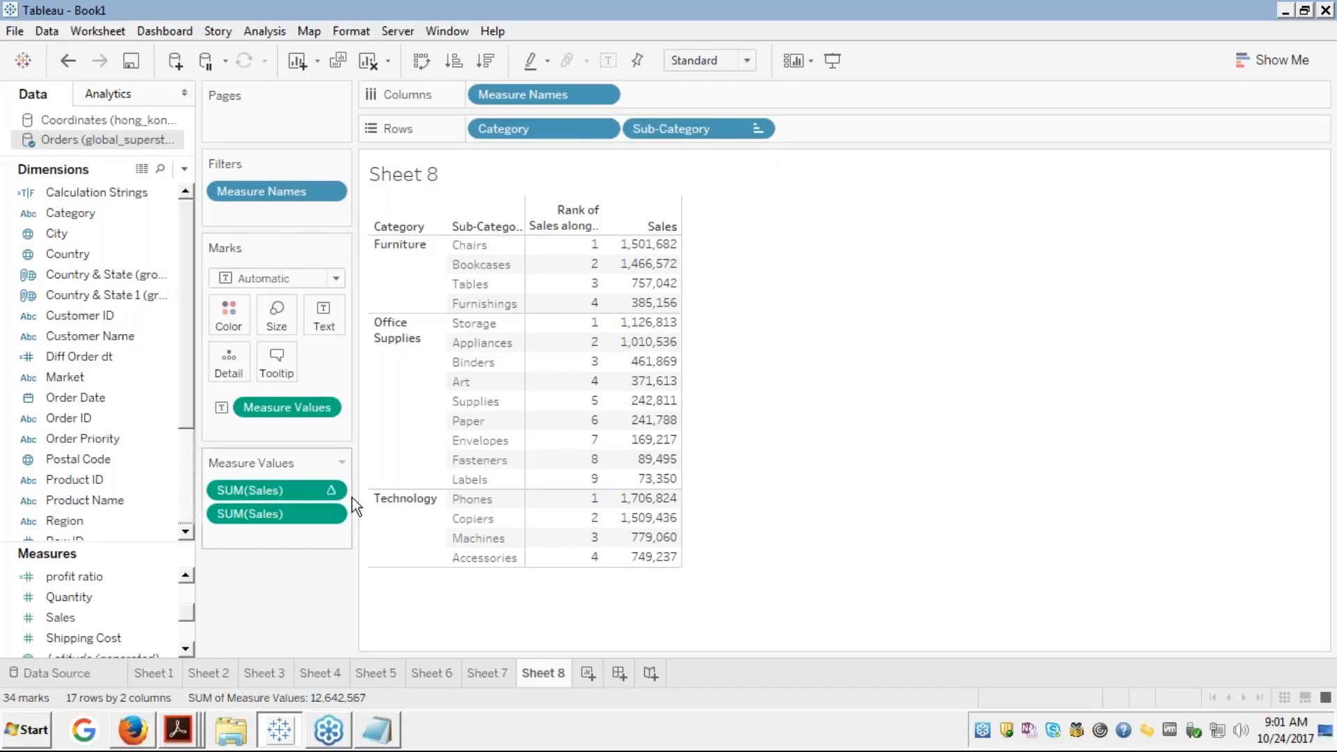
Switch the Rank of Sales table calculation to compute using Category and return it to Sub-Category to compare the rankings
right_click(291, 490)
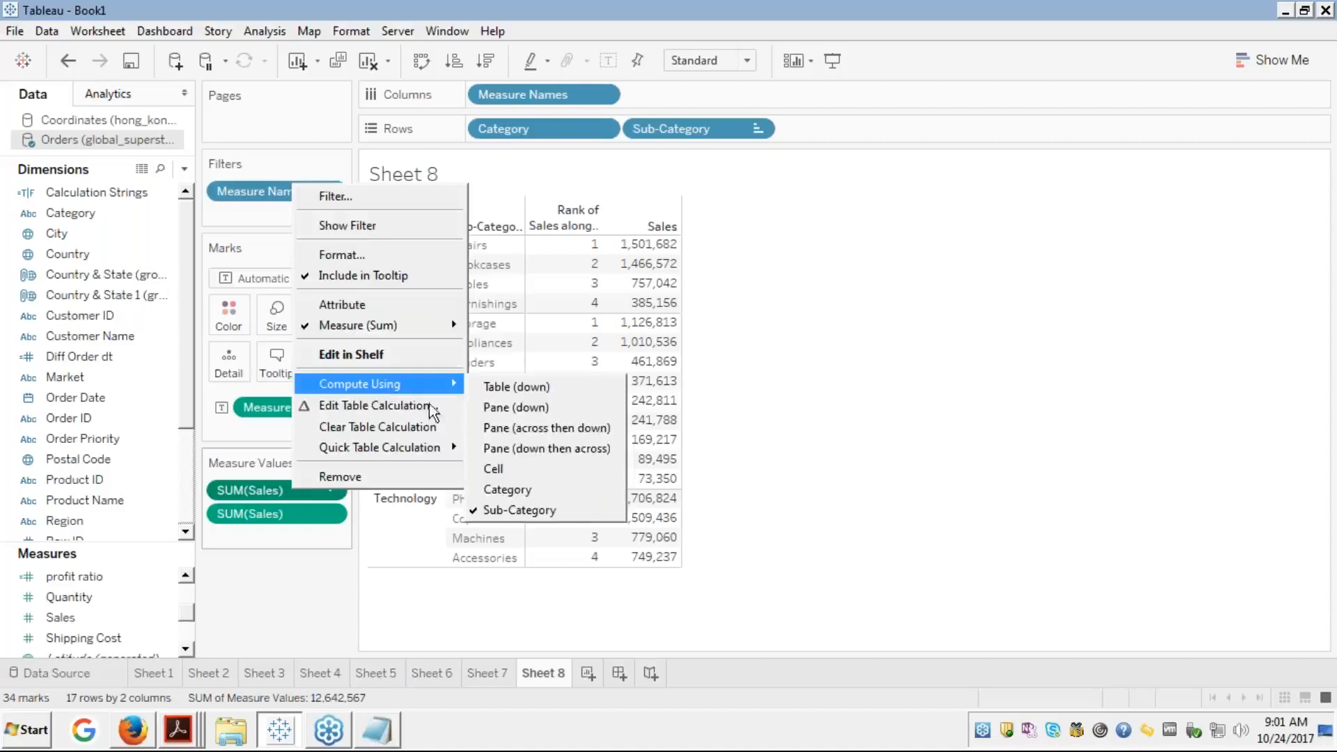
click(504, 486)
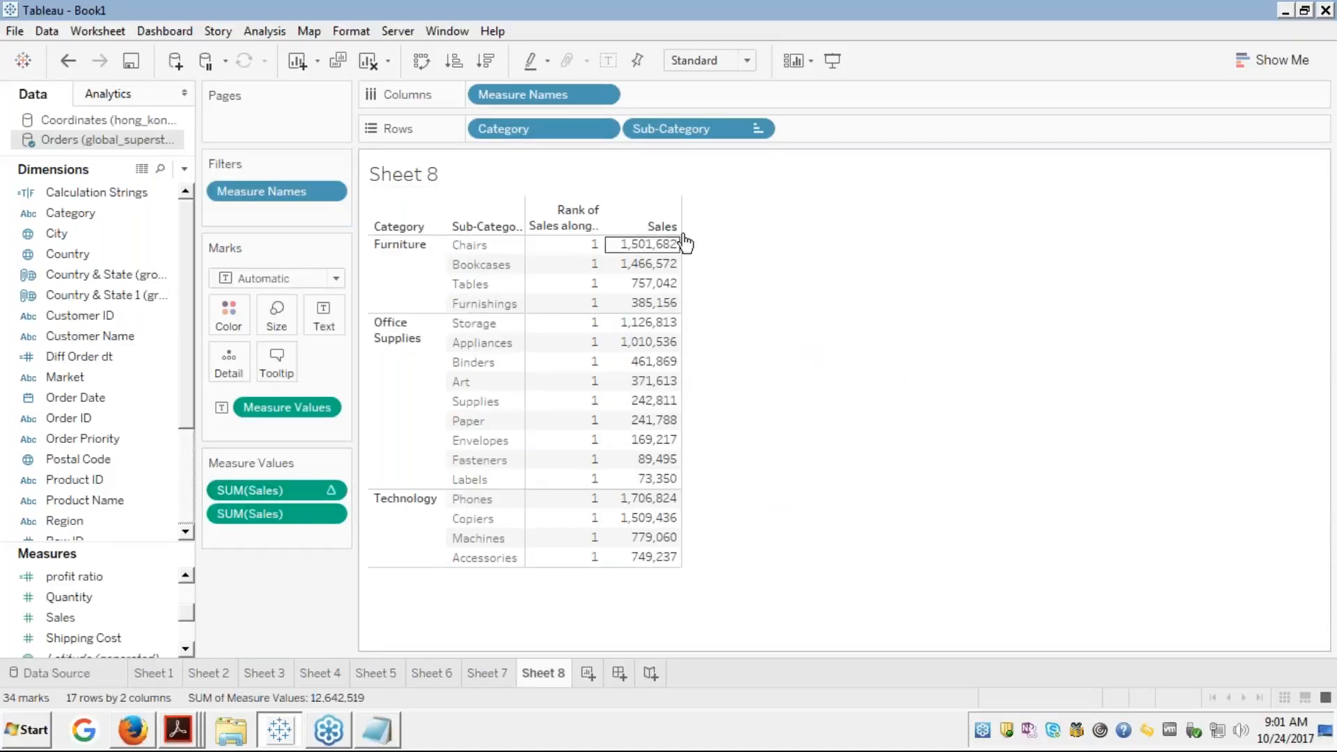
right_click(297, 490)
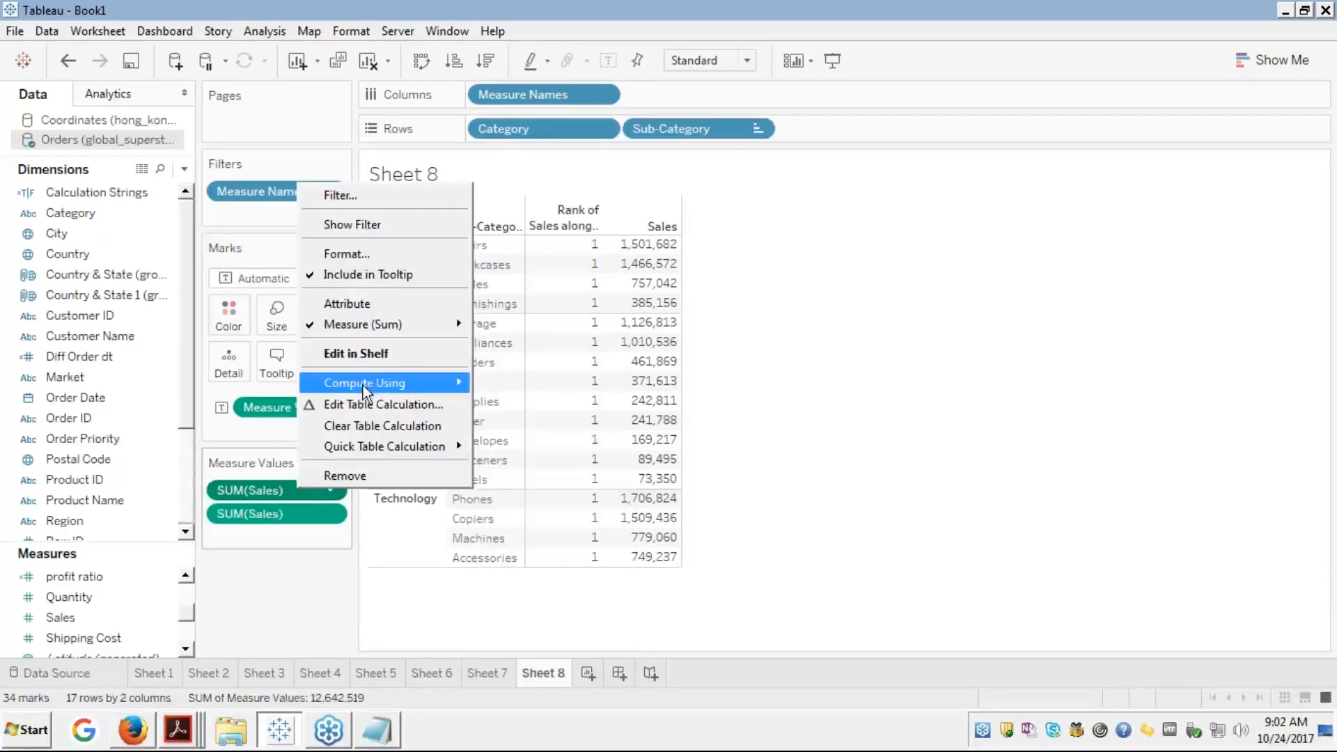
mouse_move(370, 382)
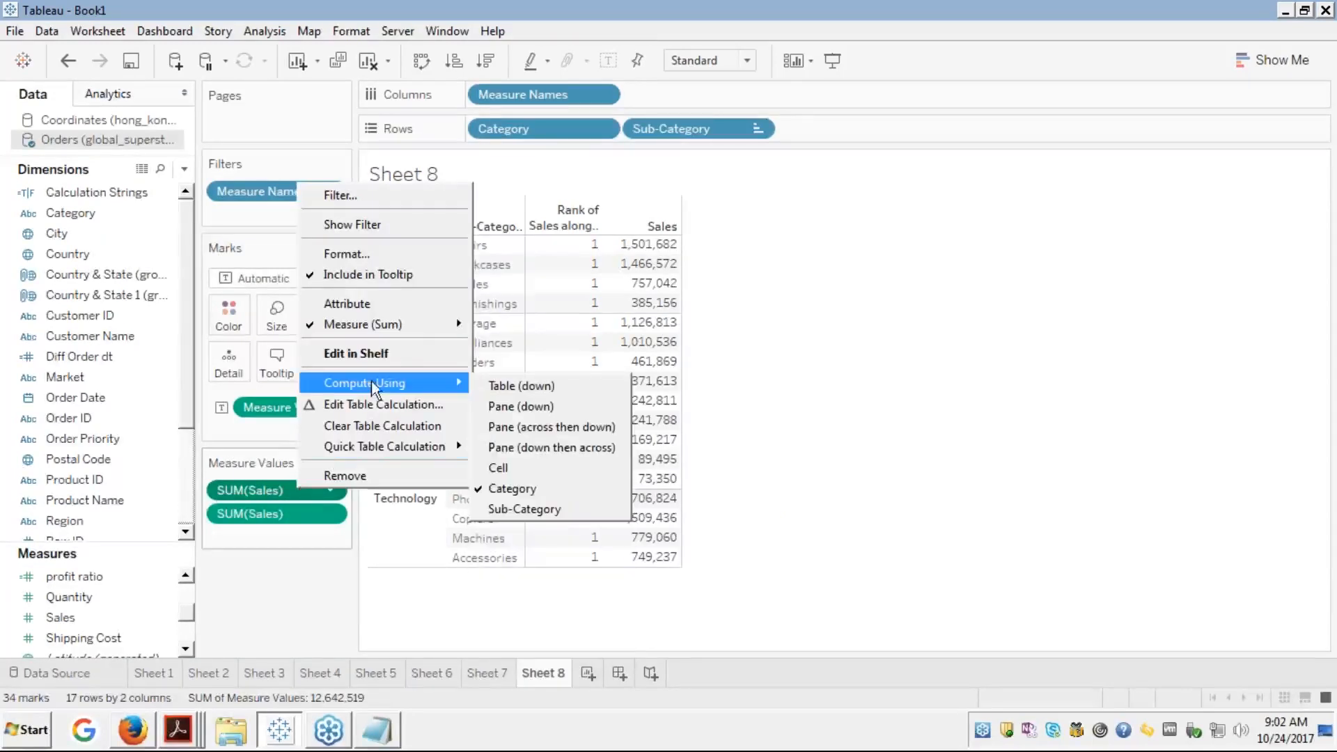
click(499, 509)
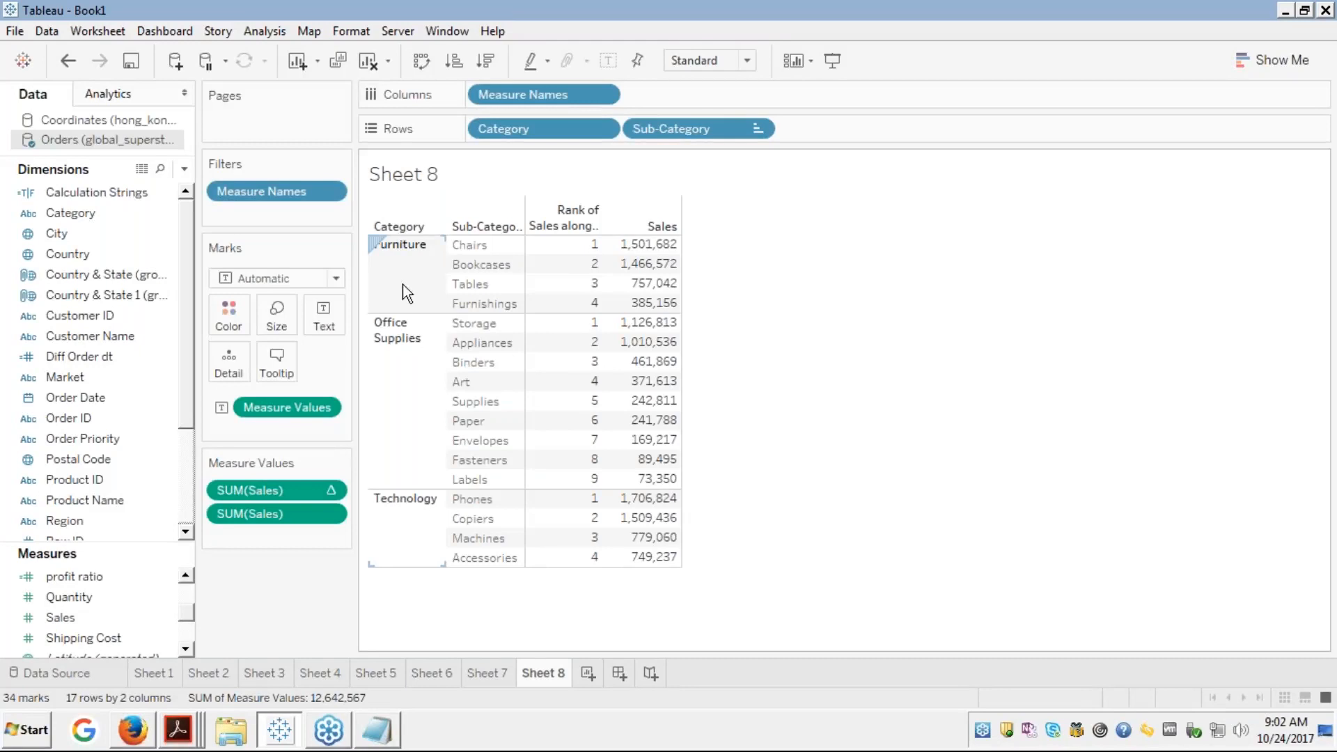
Open the Rank of Sales table calculation for editing and place its dialog beside the table
right_click(292, 486)
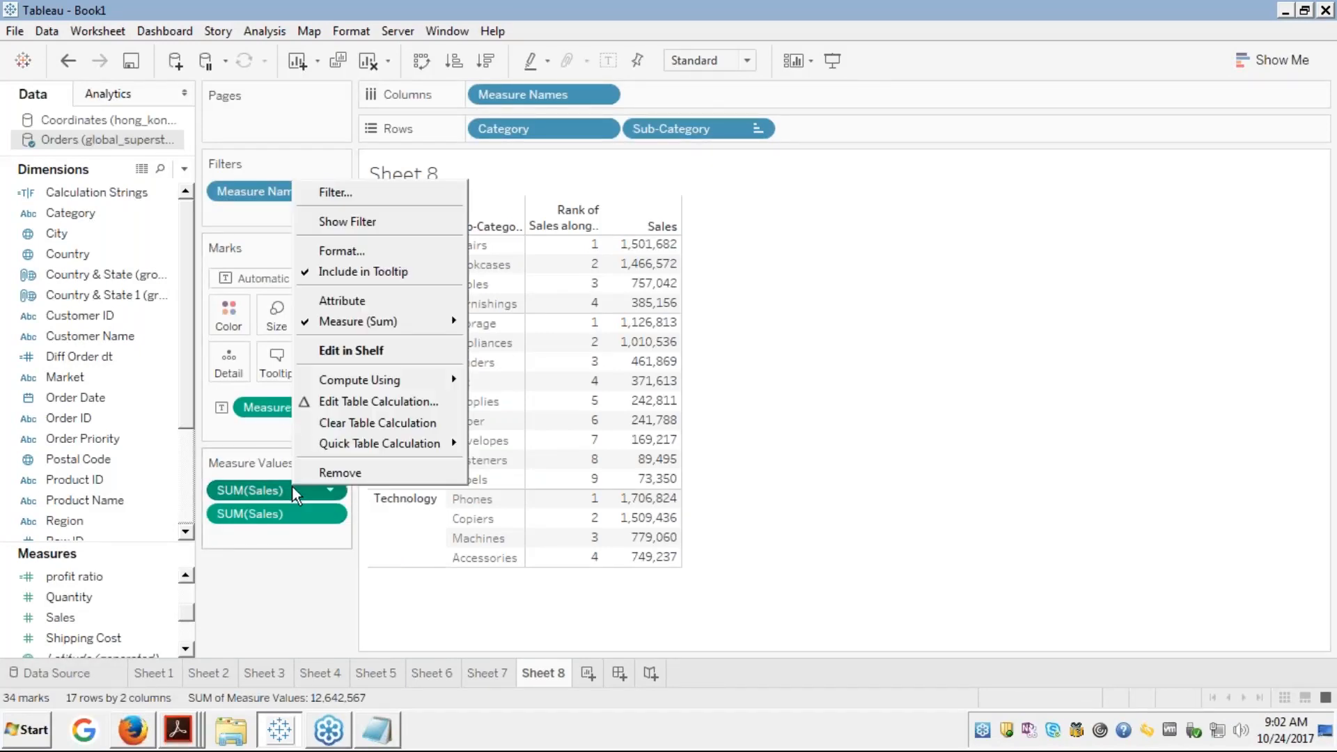
click(376, 401)
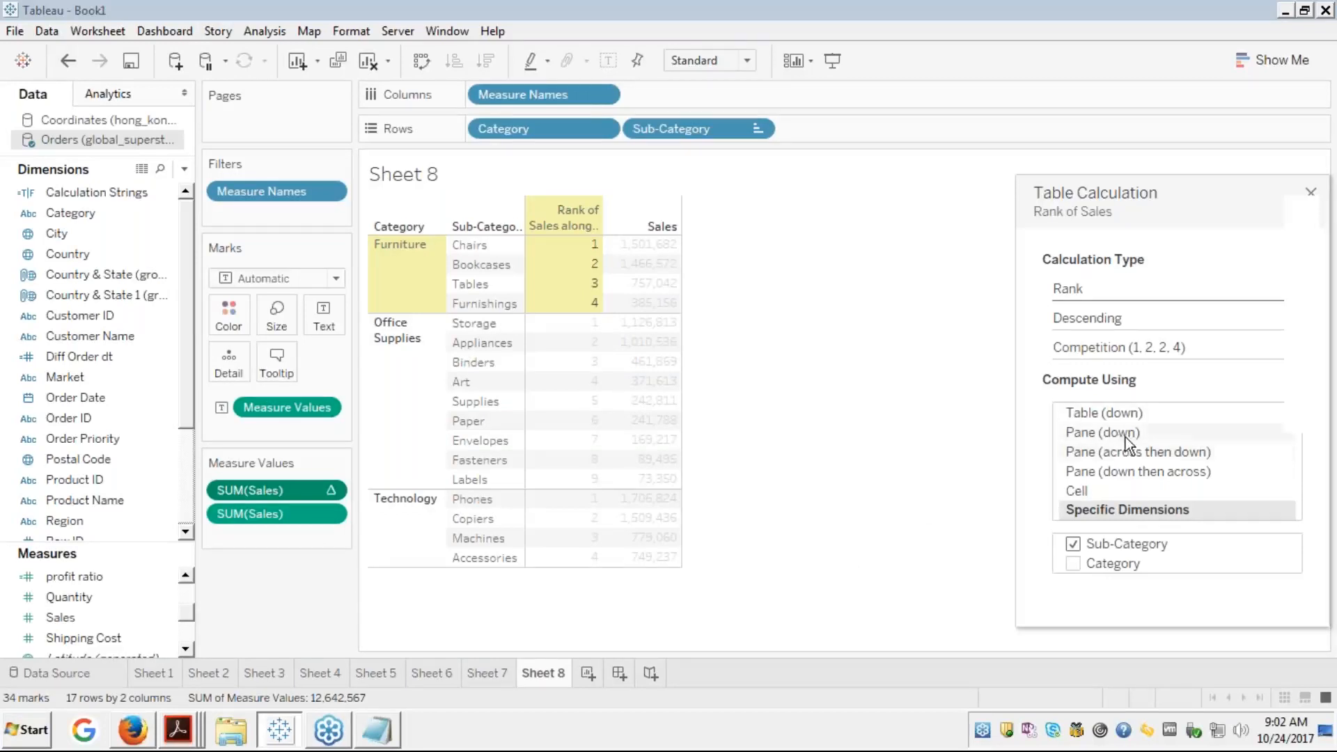
drag(1179, 186, 897, 221)
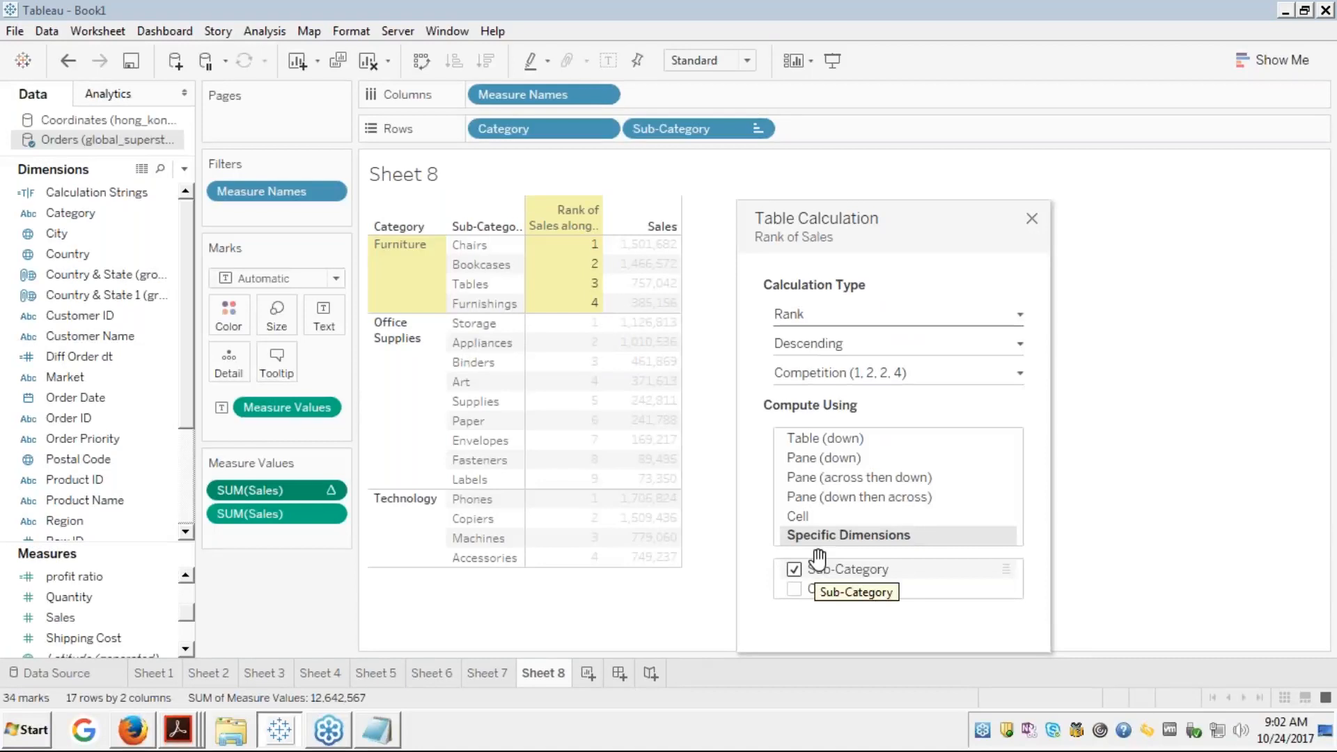
click(854, 313)
click(854, 313)
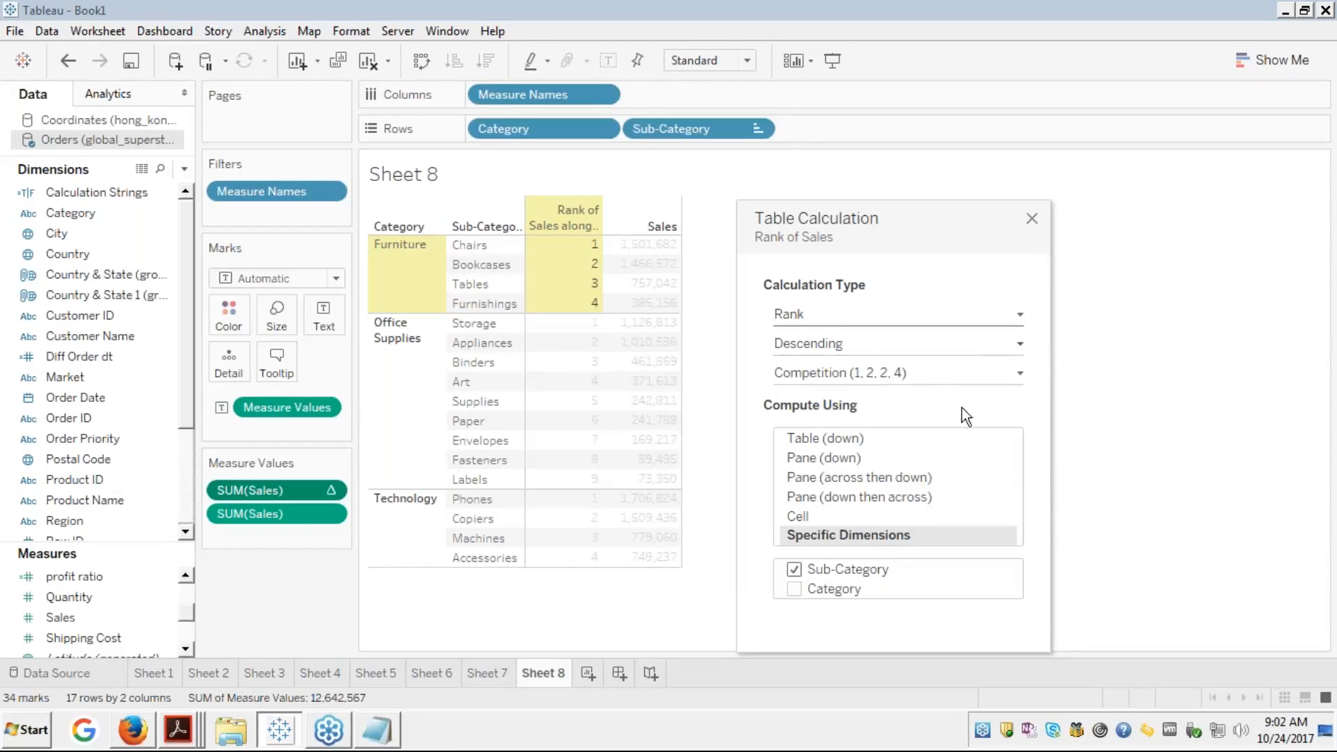
Switch the ranking type to Dense (1, 2, 2, 3) and return it to Competition (1, 2, 2, 4)
click(946, 367)
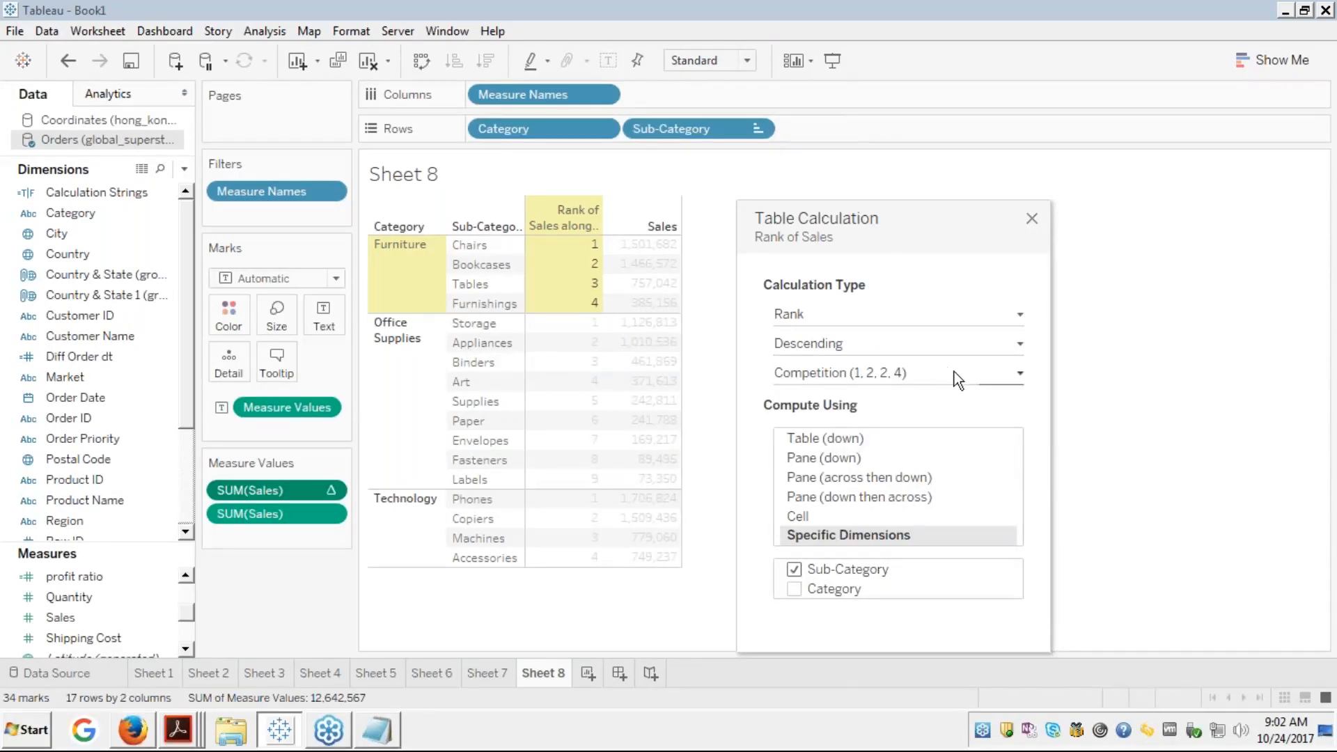
click(925, 376)
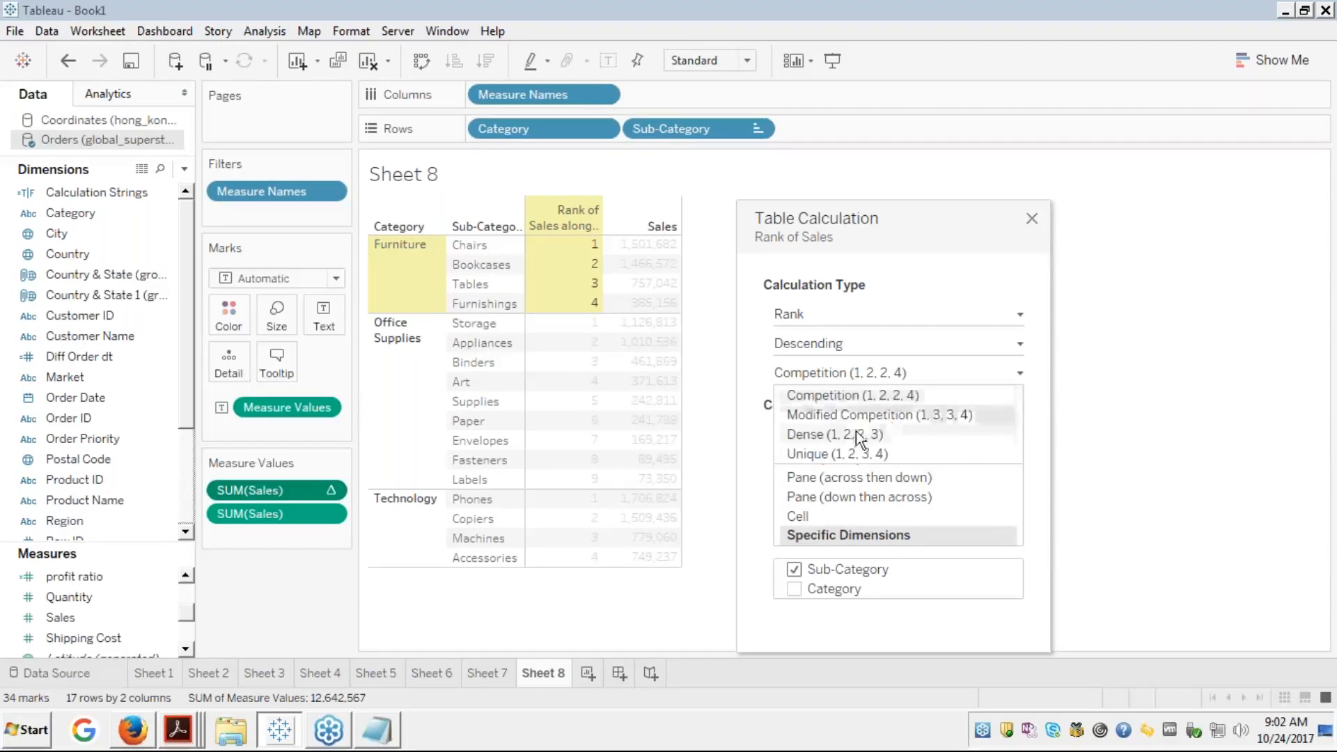
click(853, 434)
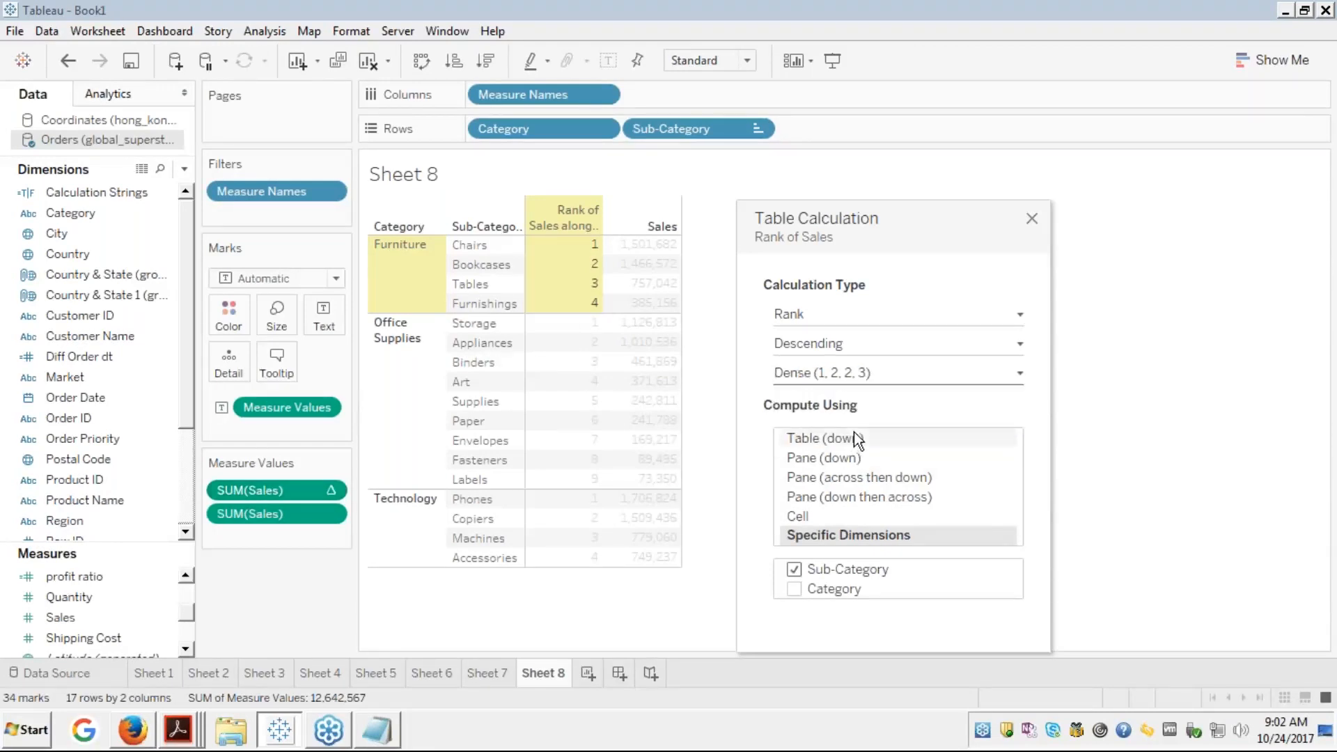
click(886, 376)
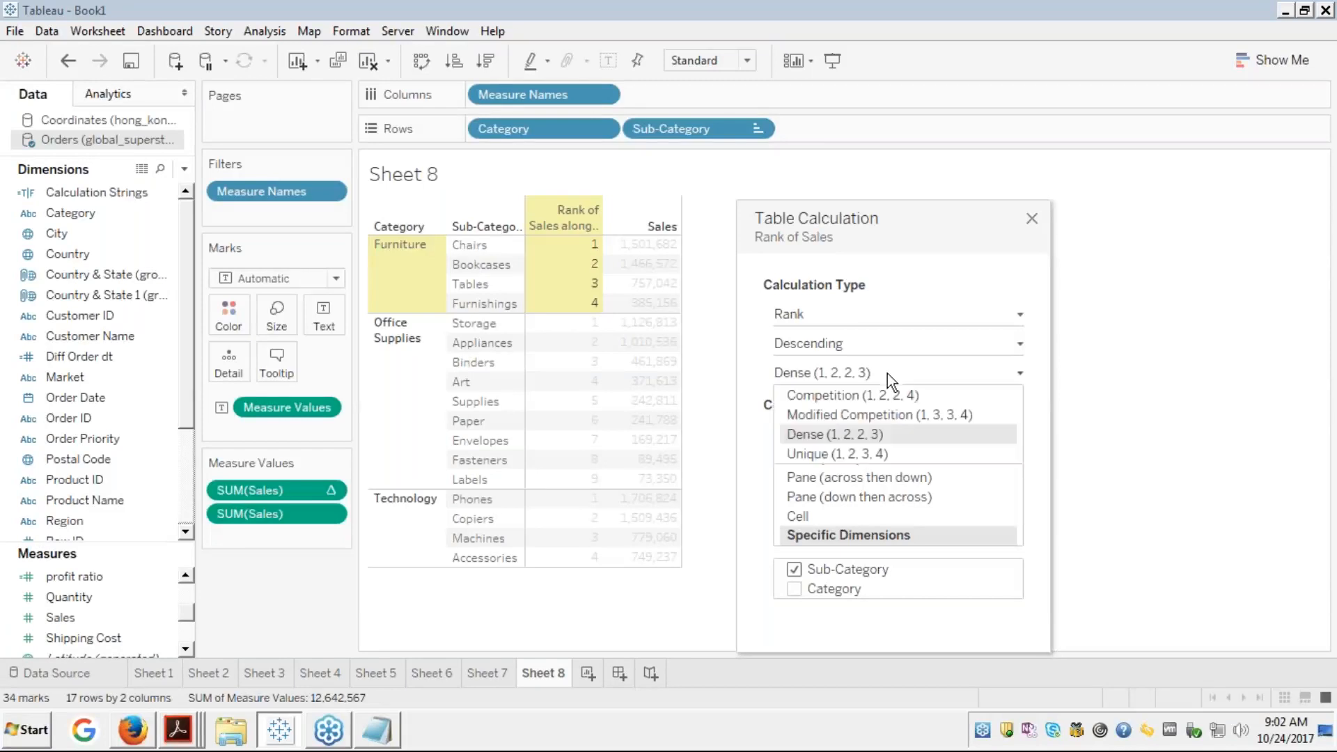
click(846, 397)
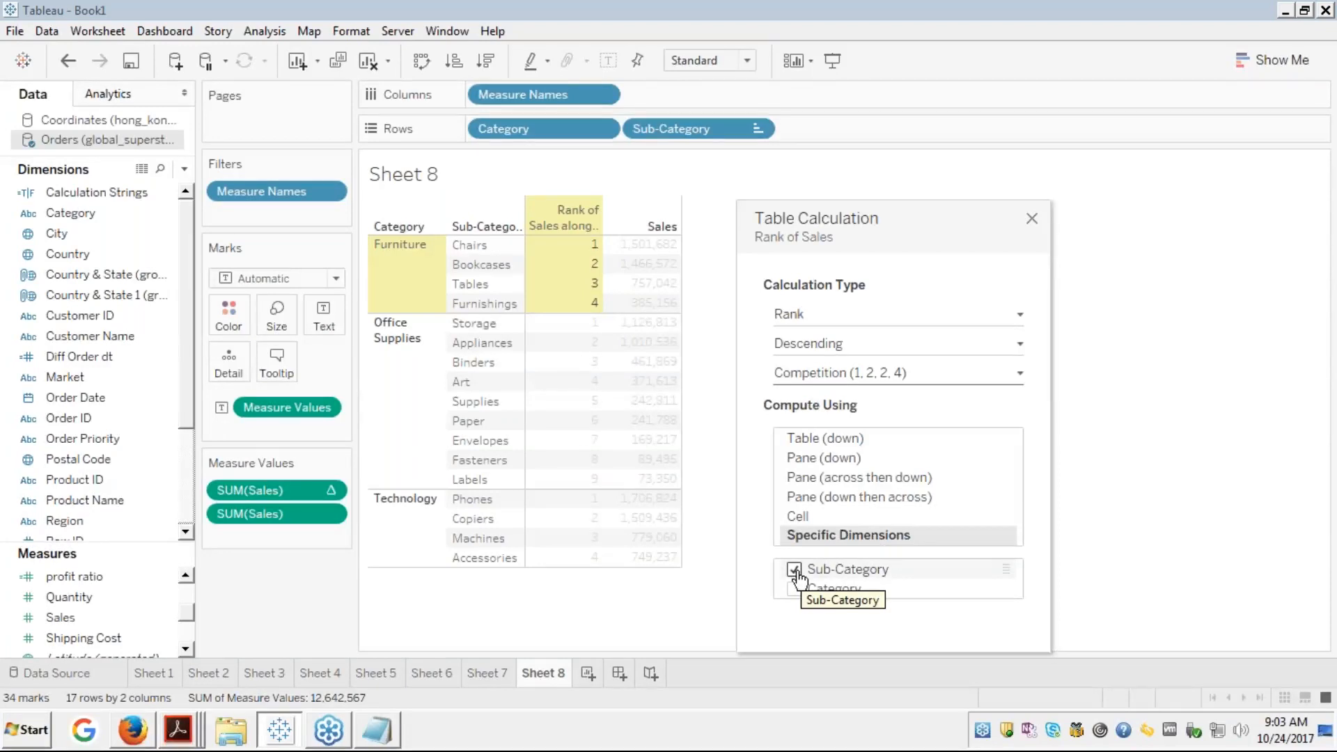
Compare the partitioning and addressing definitions on the Table Calculation slide in Firefox with the Specific Dimensions settings in Tableau
key(alt+Tab)
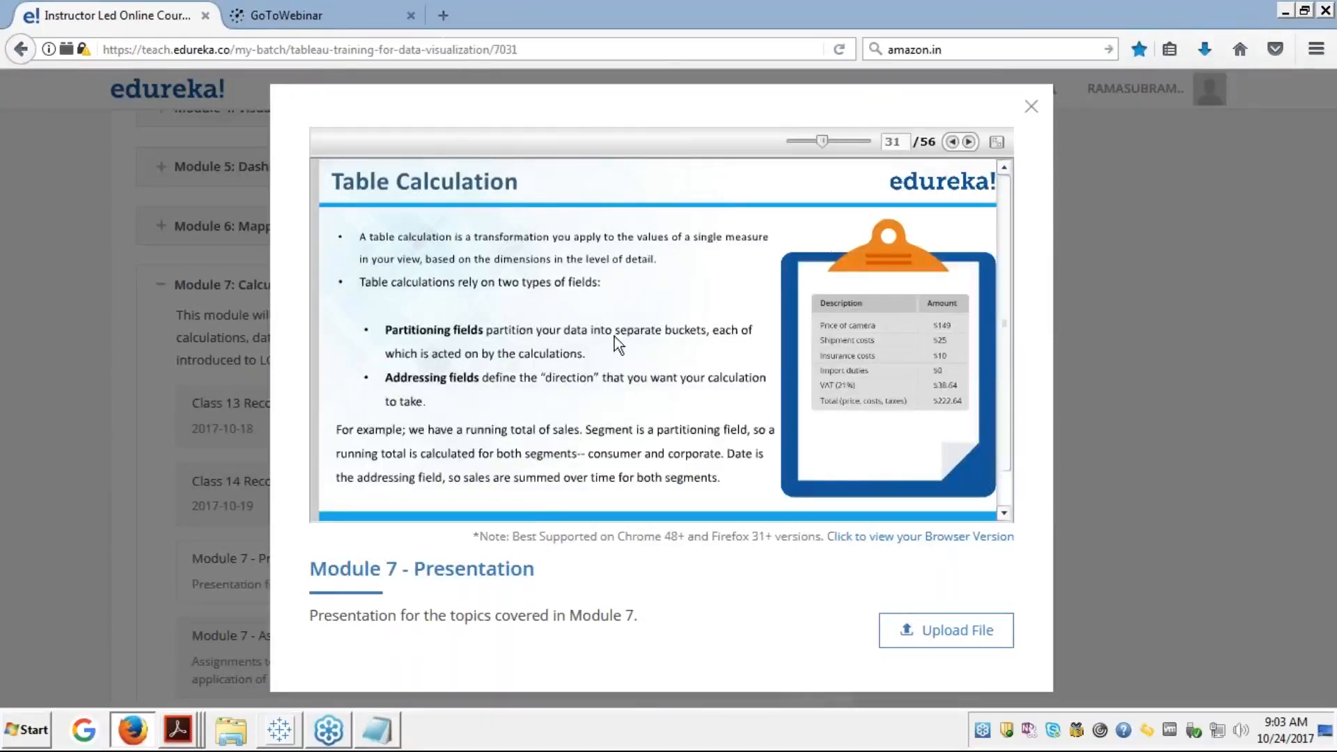
key(alt+Tab)
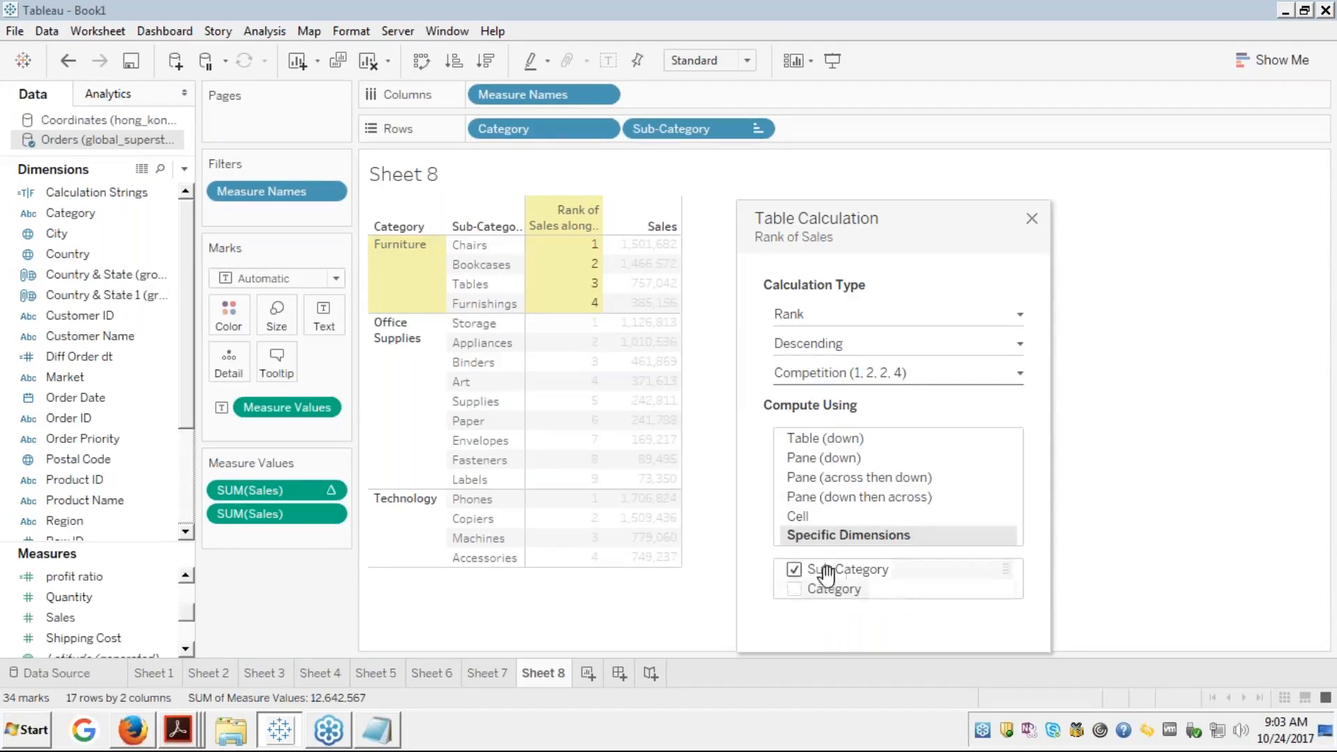
key(alt+Tab)
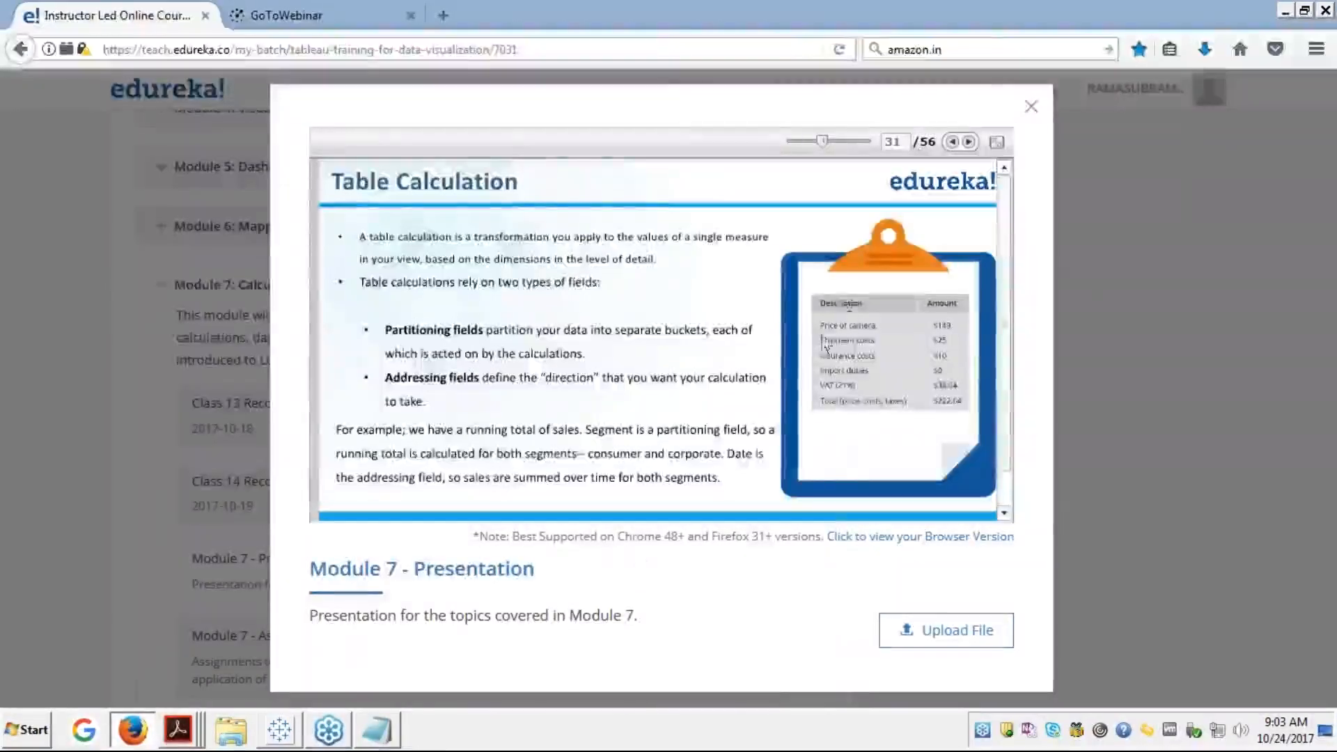
click(996, 142)
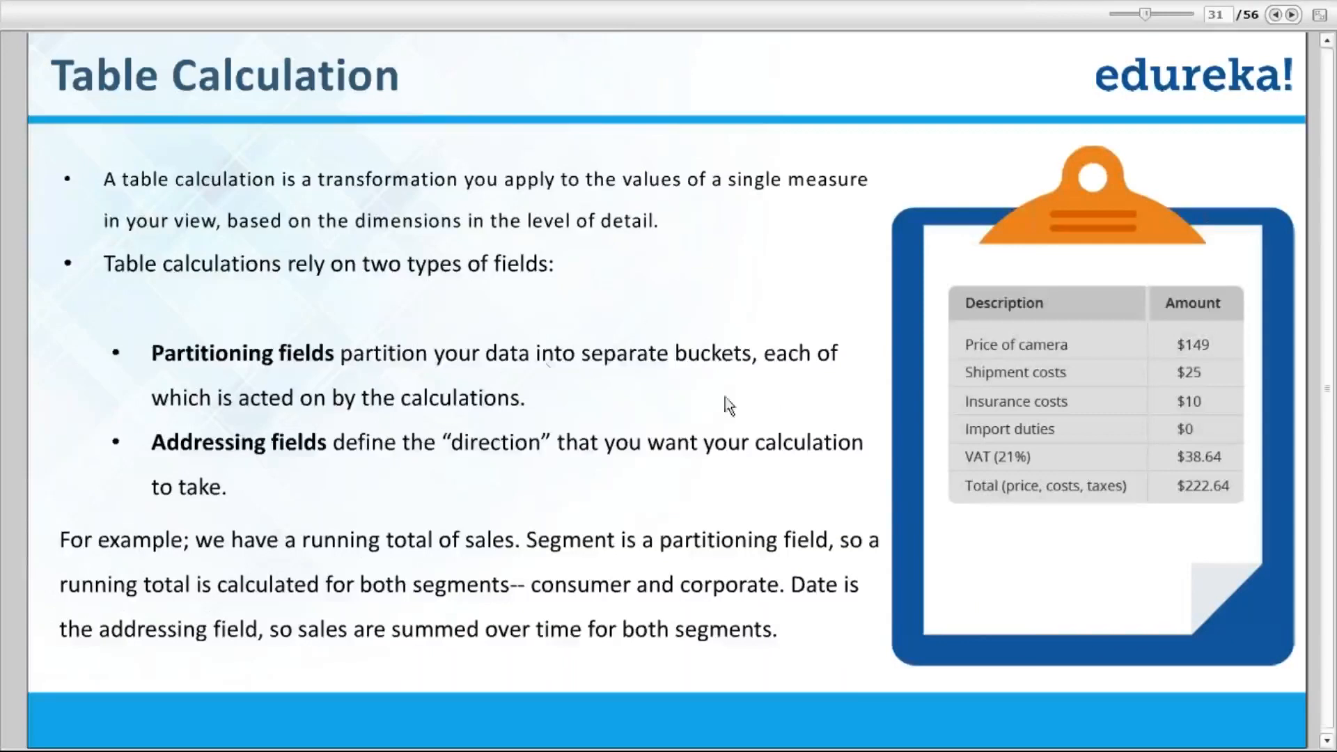
key(alt+Tab)
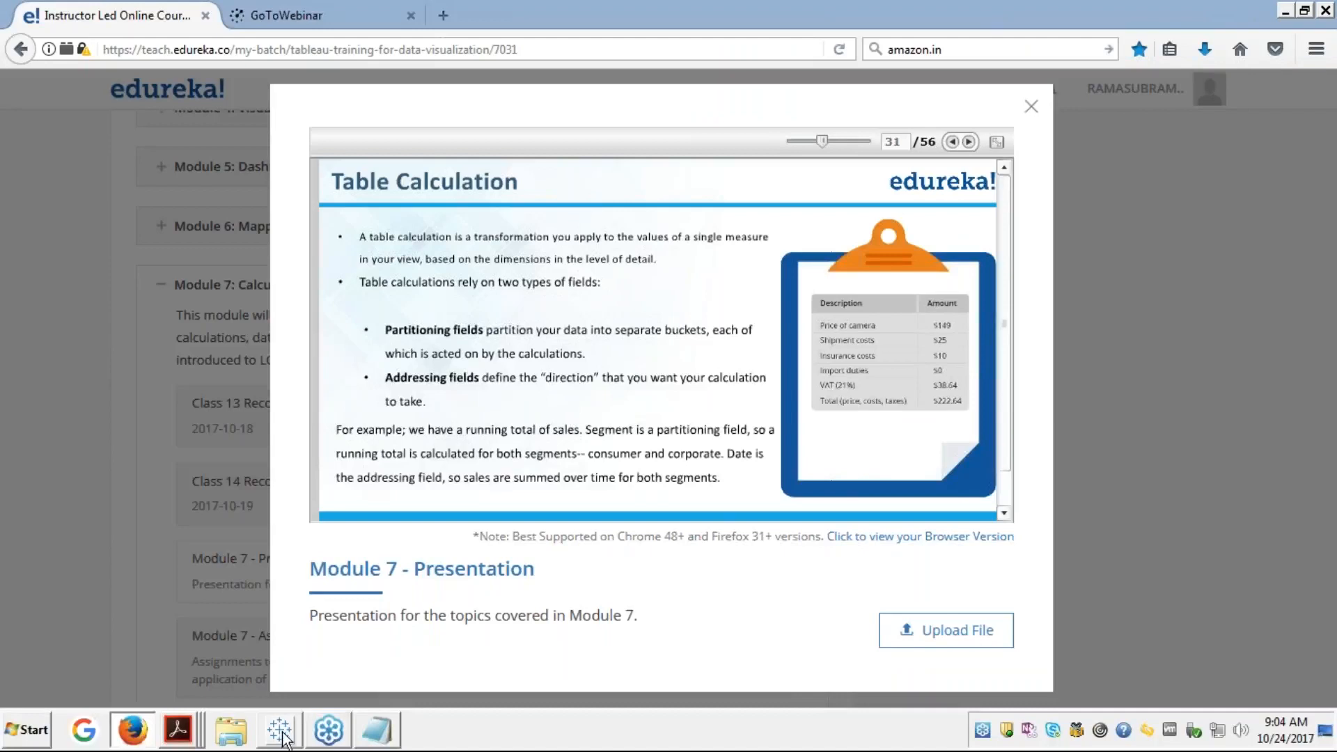
click(328, 732)
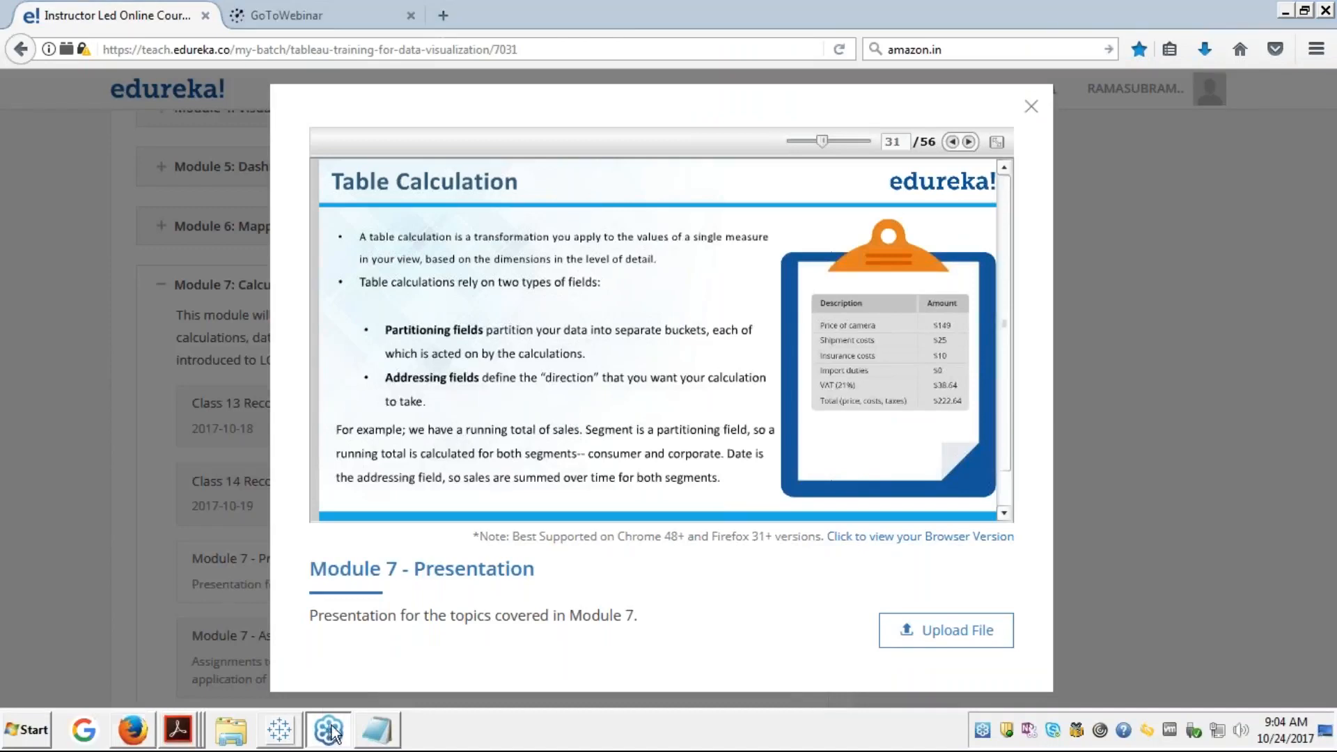
click(285, 729)
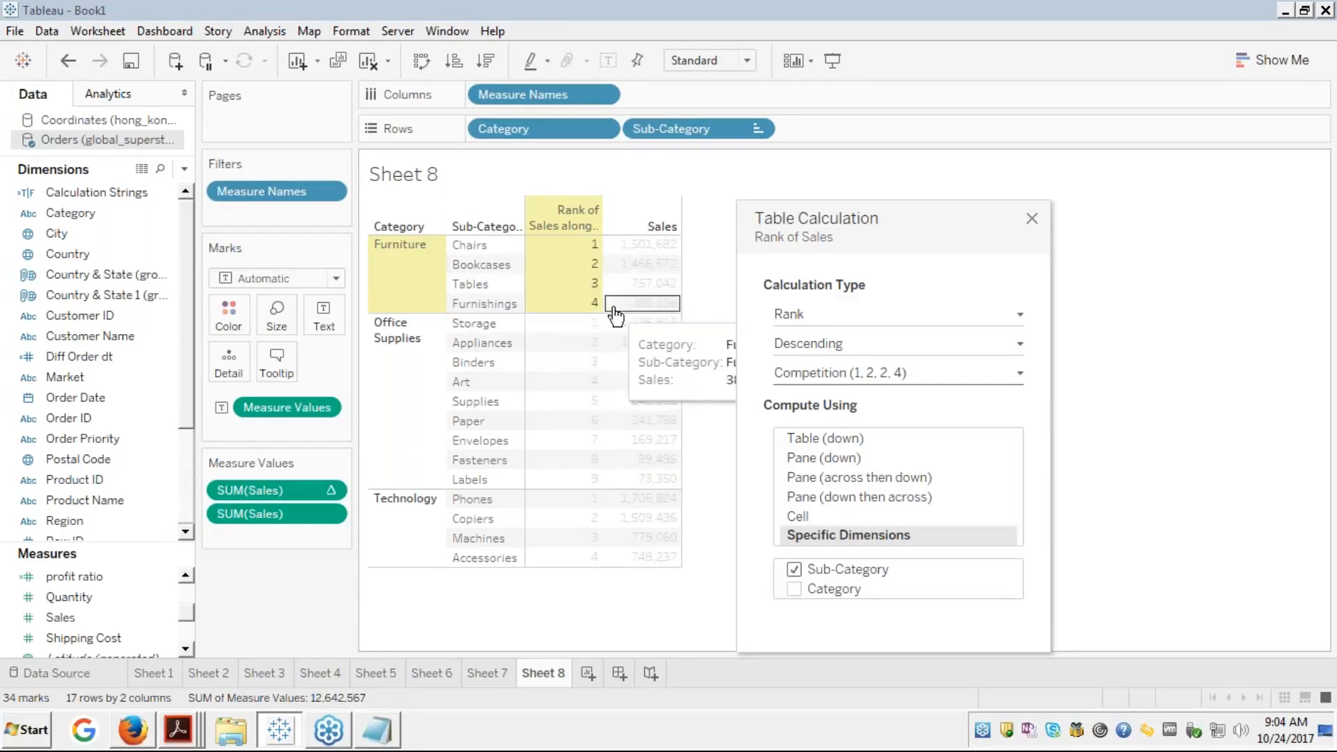
key(alt+Tab)
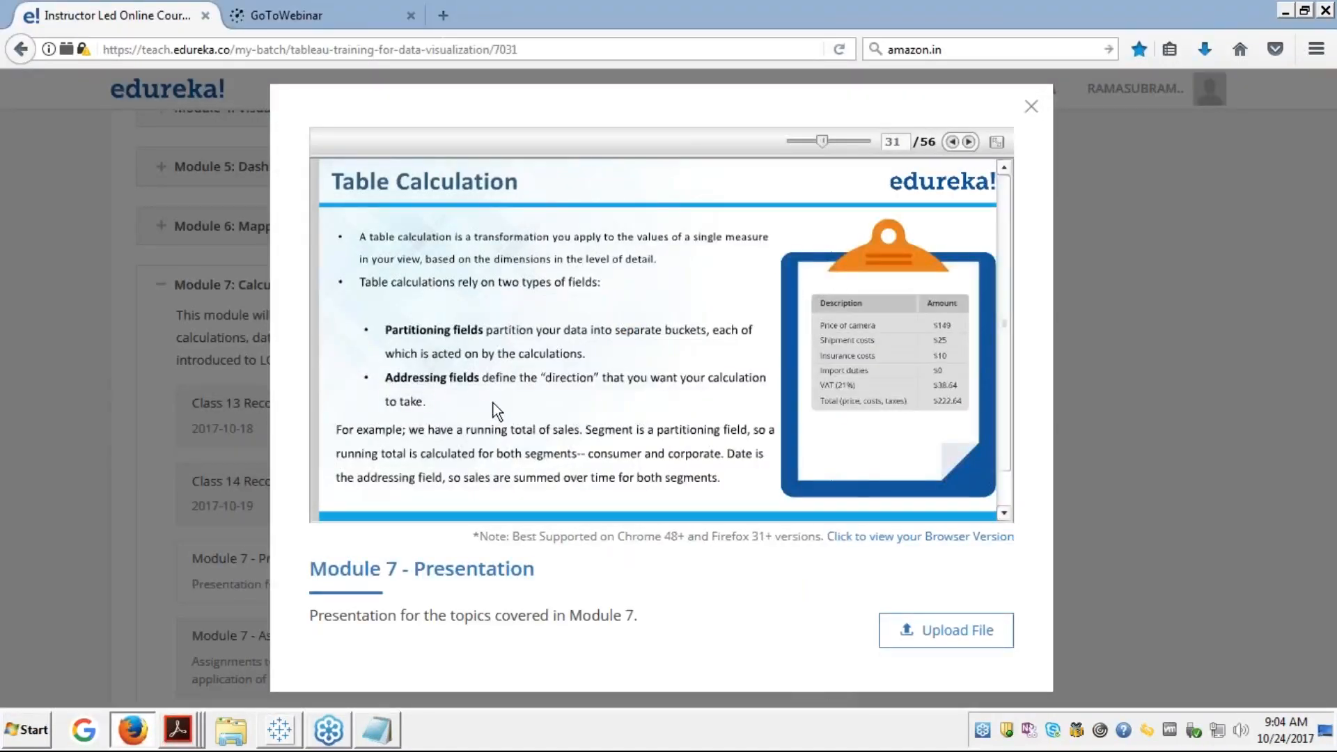
key(alt+Tab)
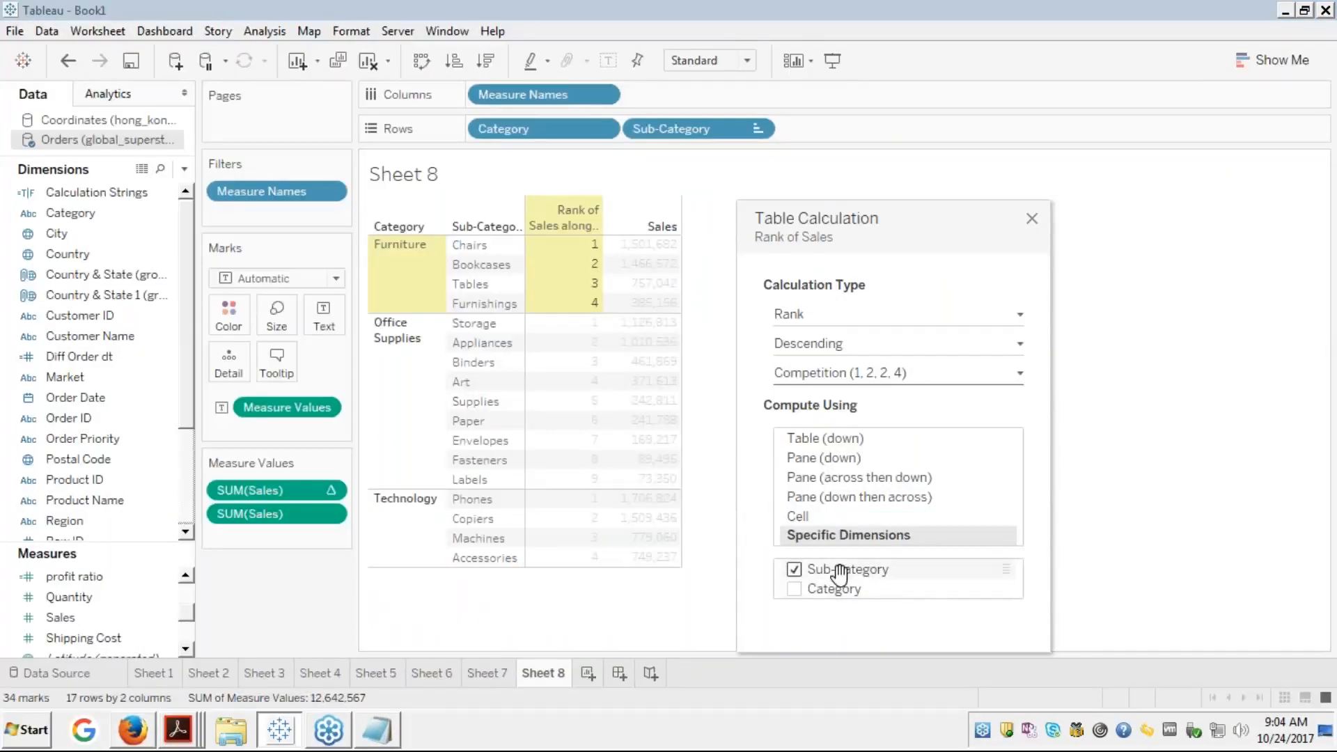
key(alt+Tab)
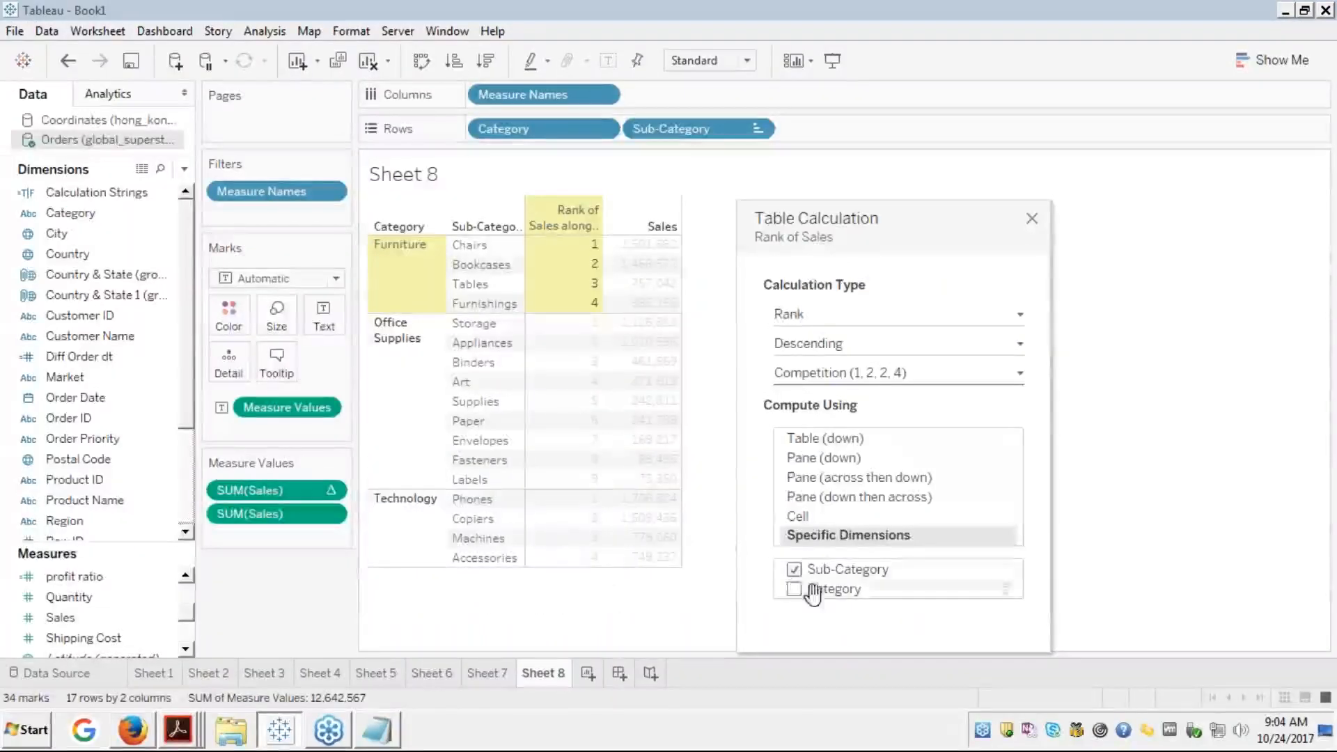
Clear and reselect Sub-Category in the rank's specific dimensions twice to compare the rankings
click(794, 571)
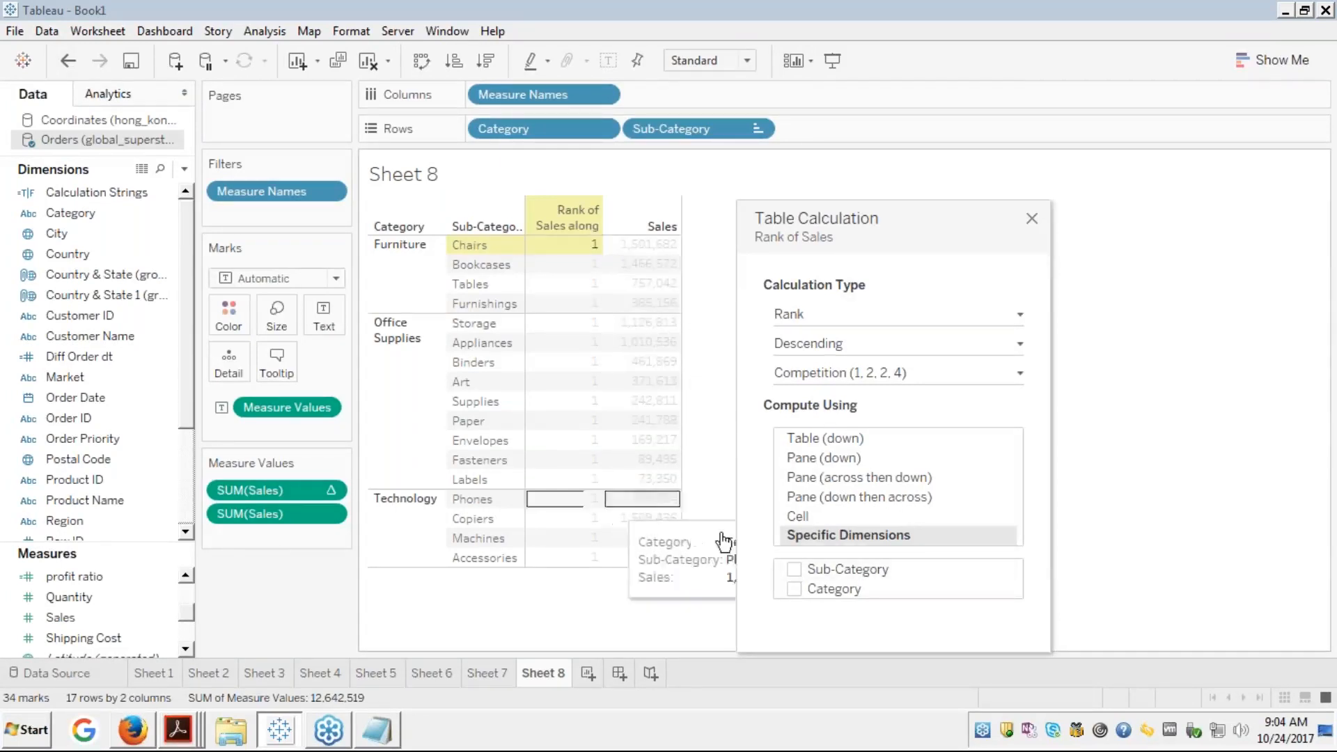
click(794, 570)
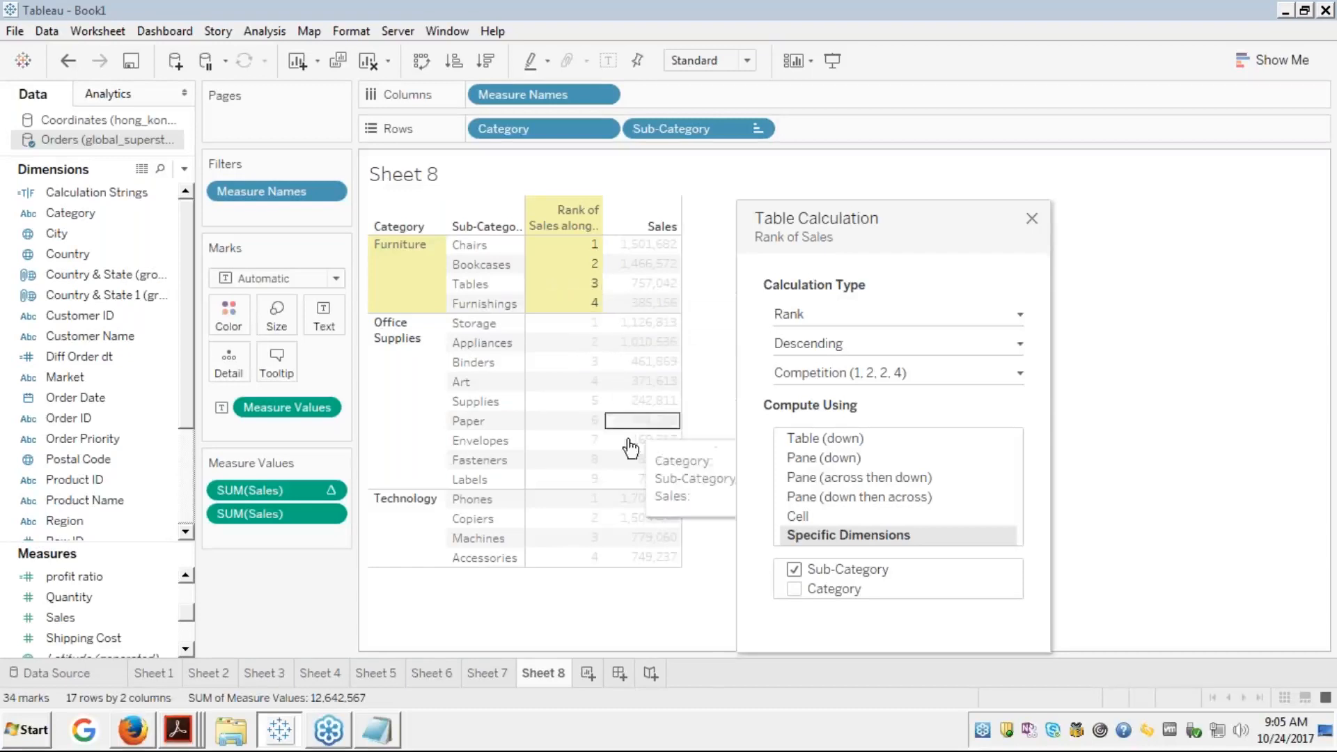
click(800, 576)
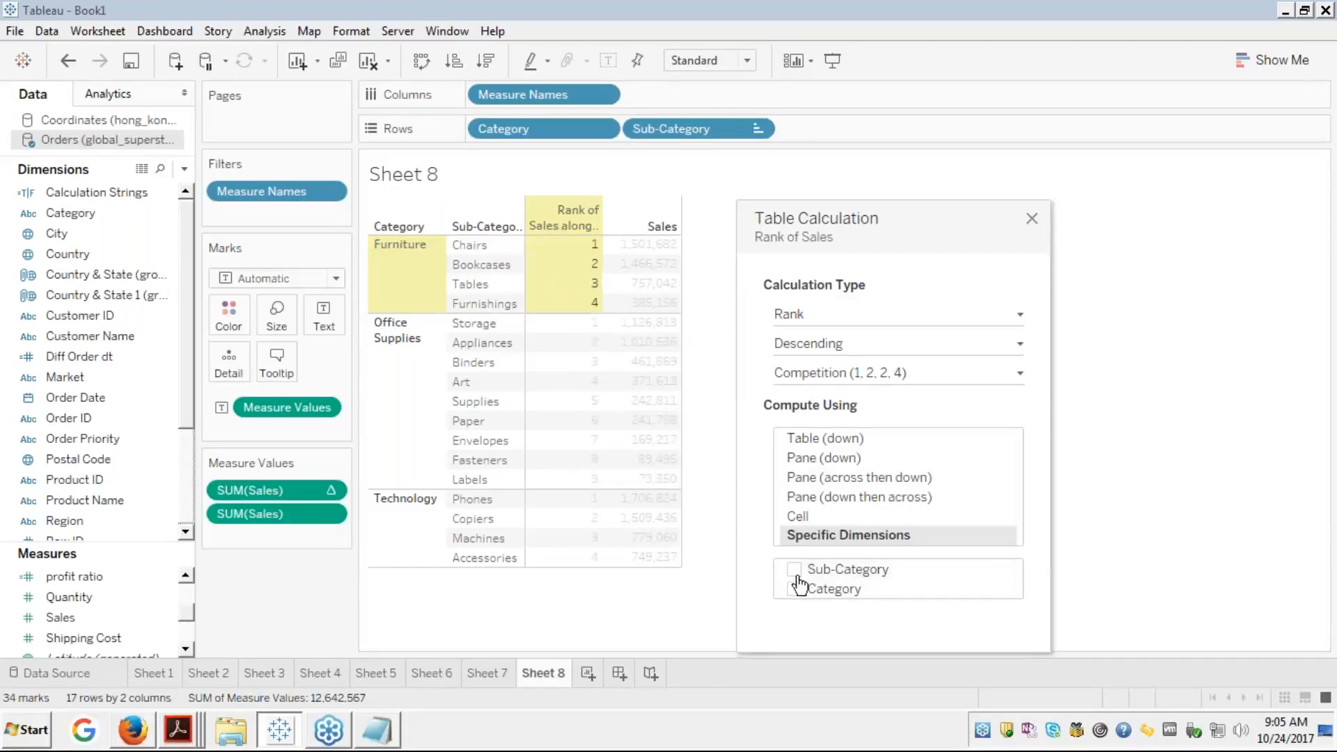
click(799, 576)
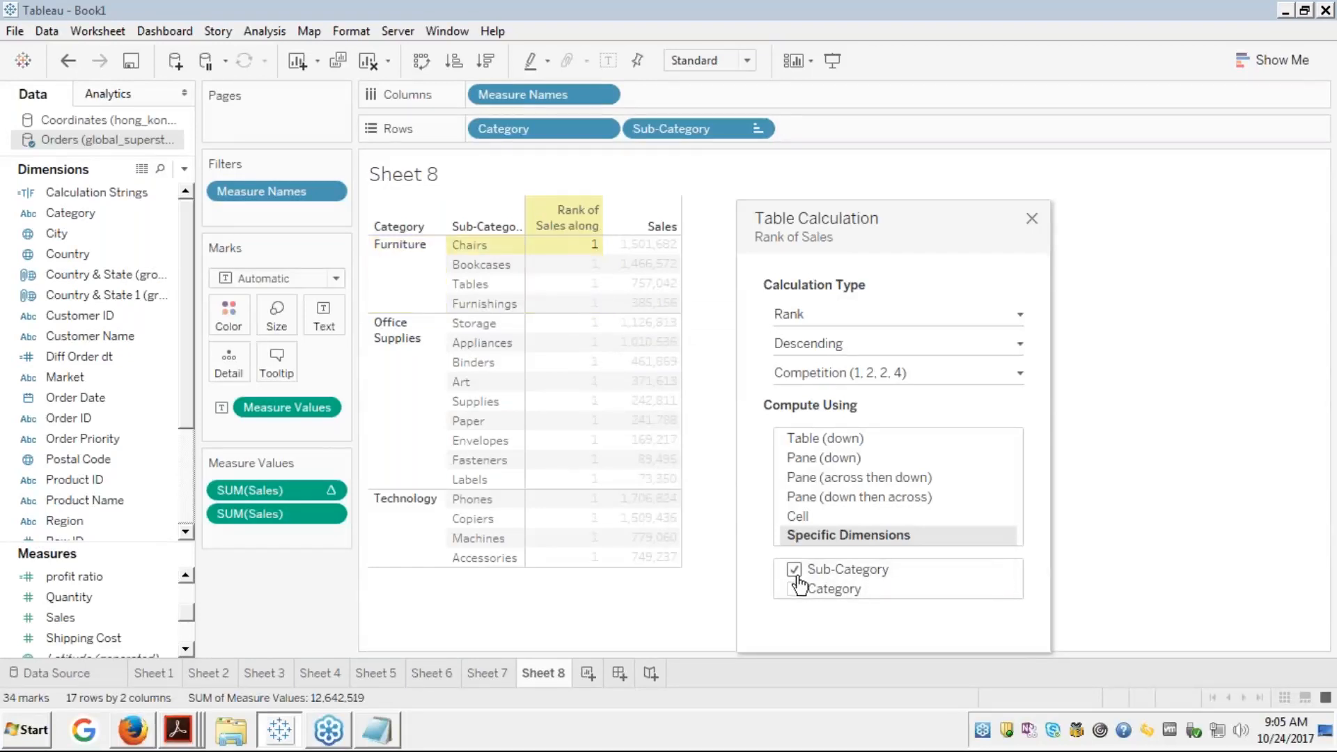
Compute the rank using Table (down), and reproduce it using Specific Dimensions with both Category and Sub-Category selected
click(817, 438)
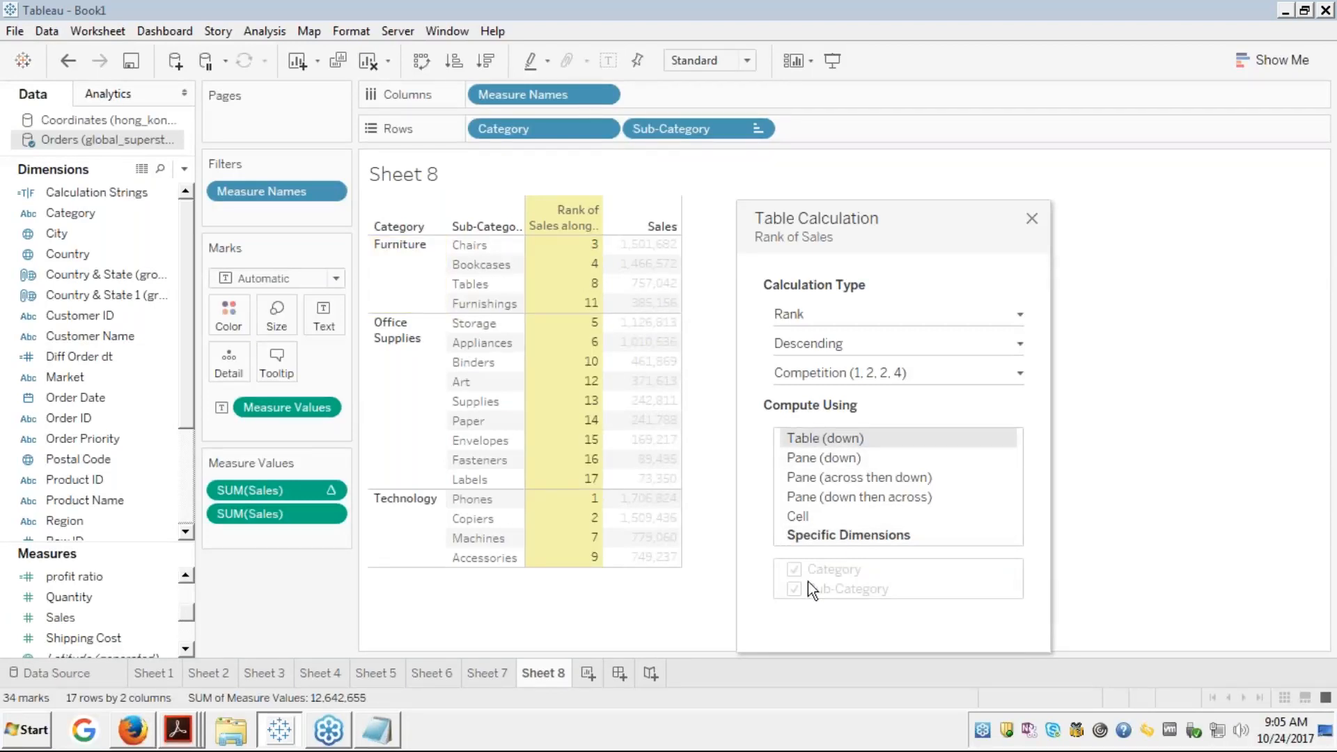
click(813, 533)
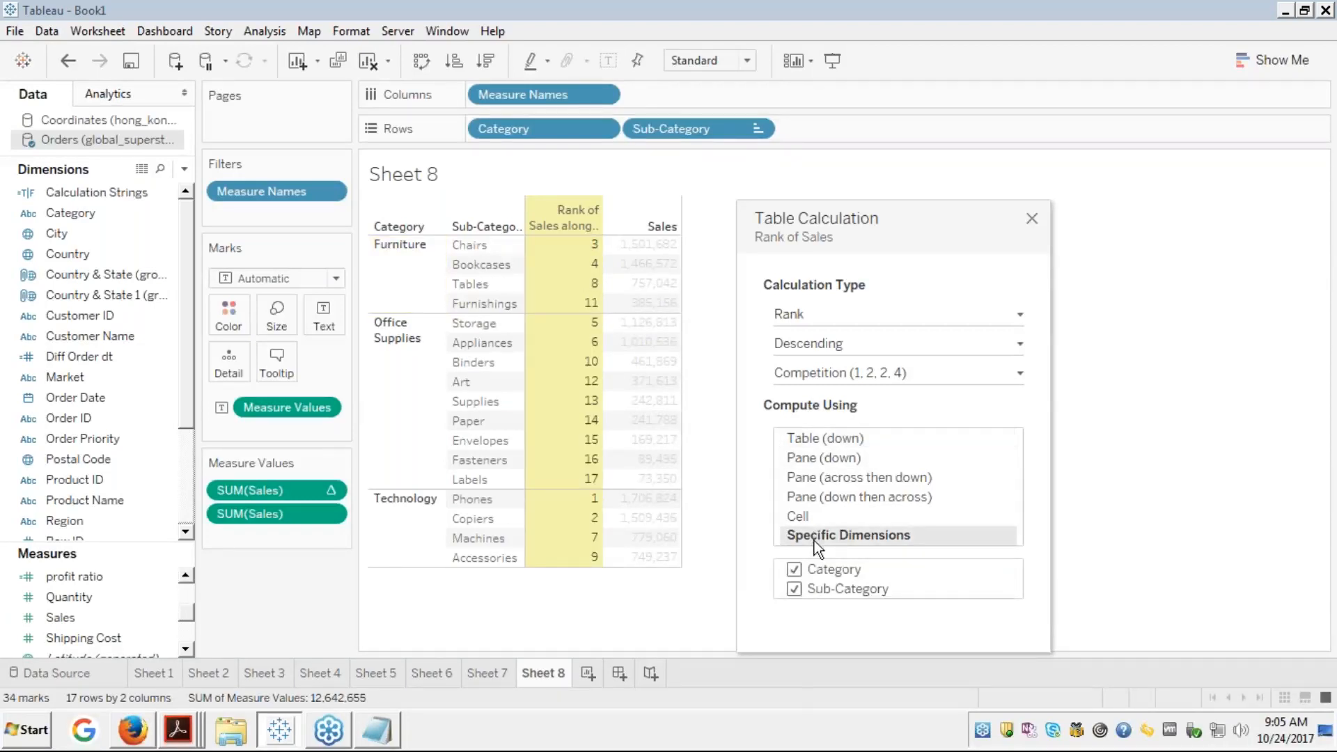
click(794, 589)
click(793, 596)
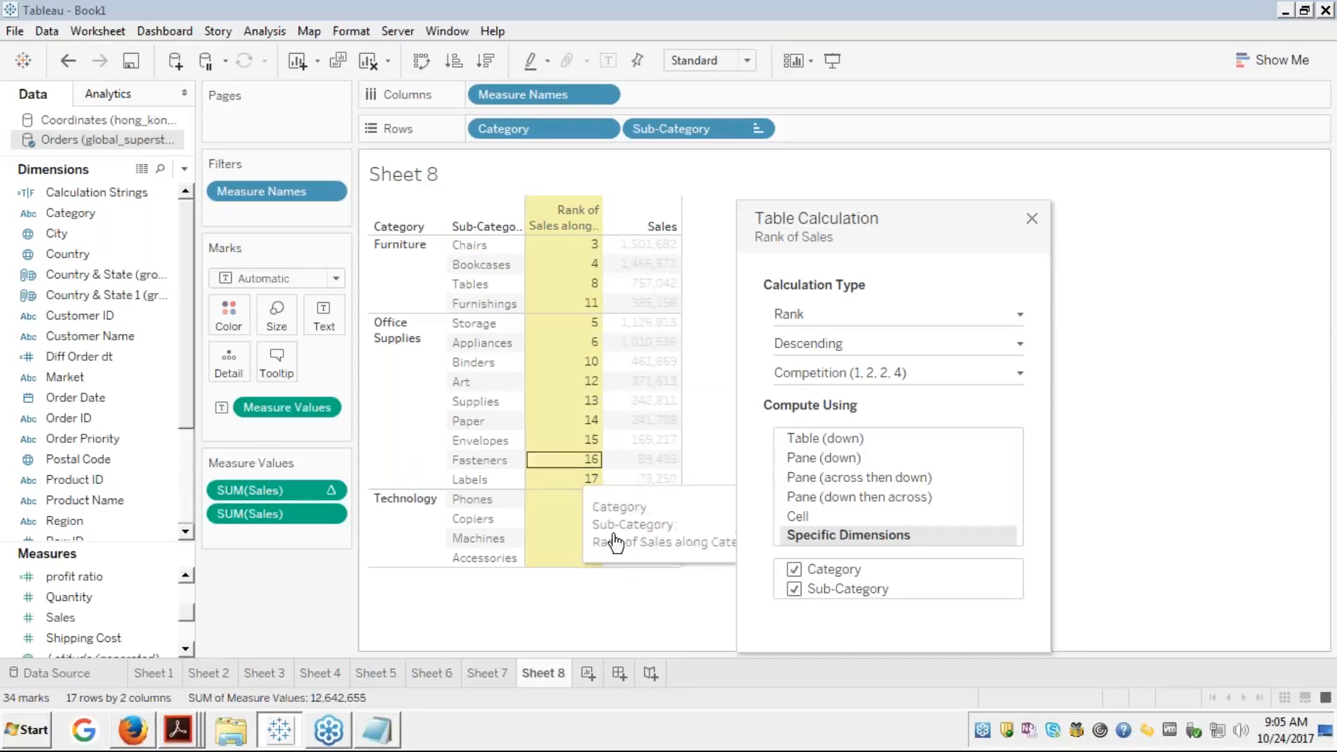
Exclude Category from the rank's specific dimensions, keeping only Sub-Category, and close the table calculation settings
click(794, 569)
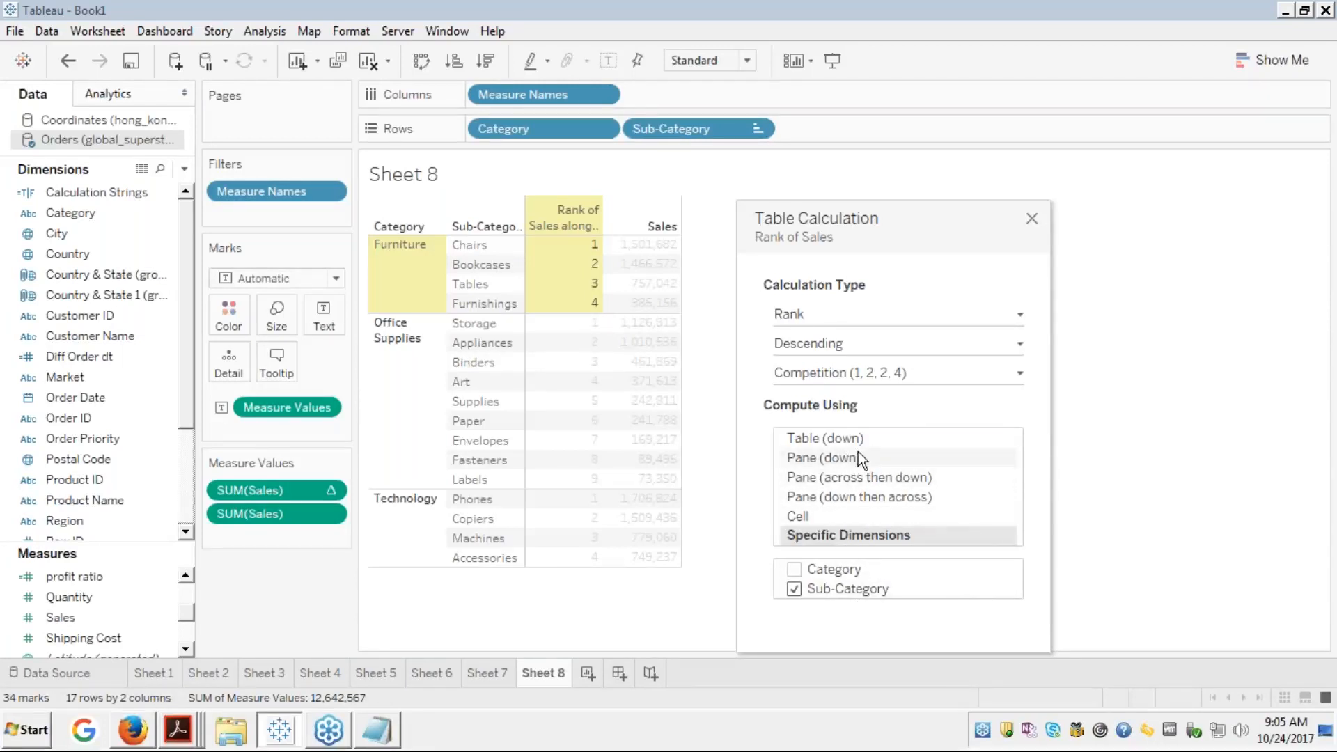
click(1031, 219)
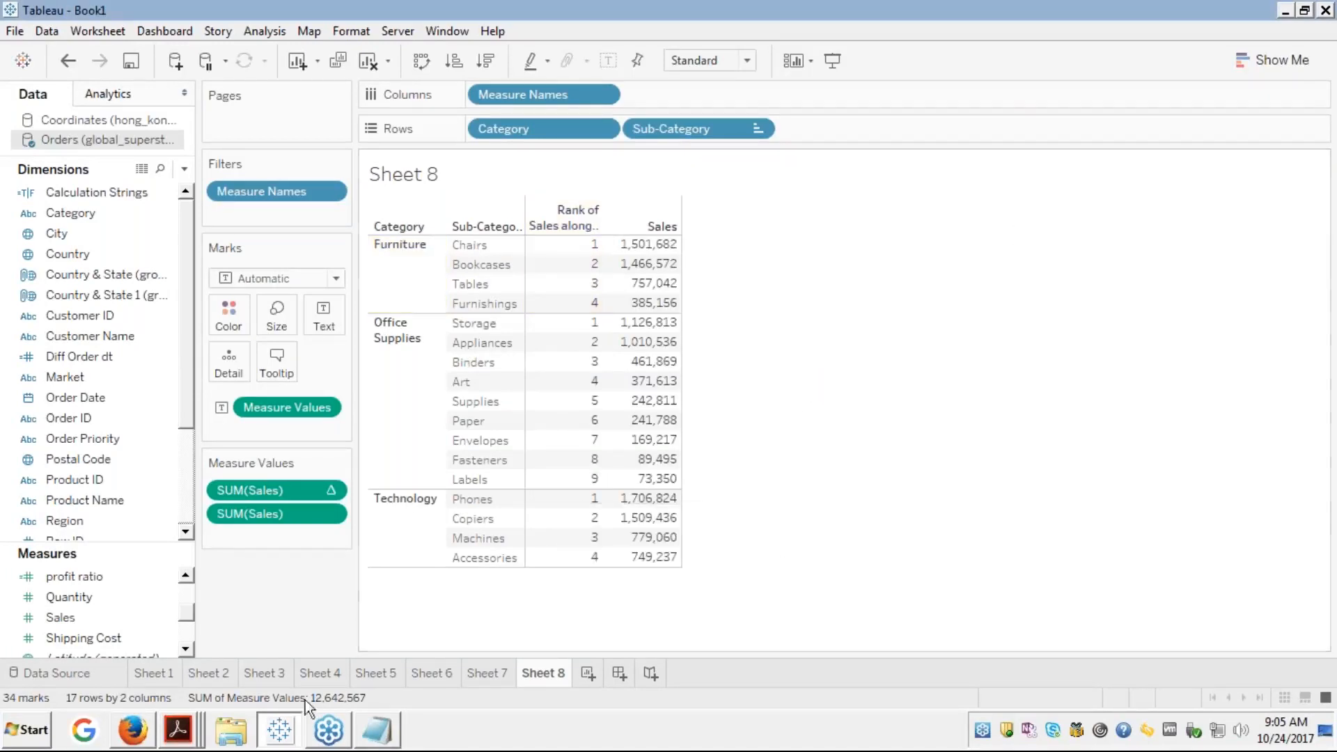
Switch to Firefox and show the Table Calculation slide of the Module 7 presentation full screen
click(131, 732)
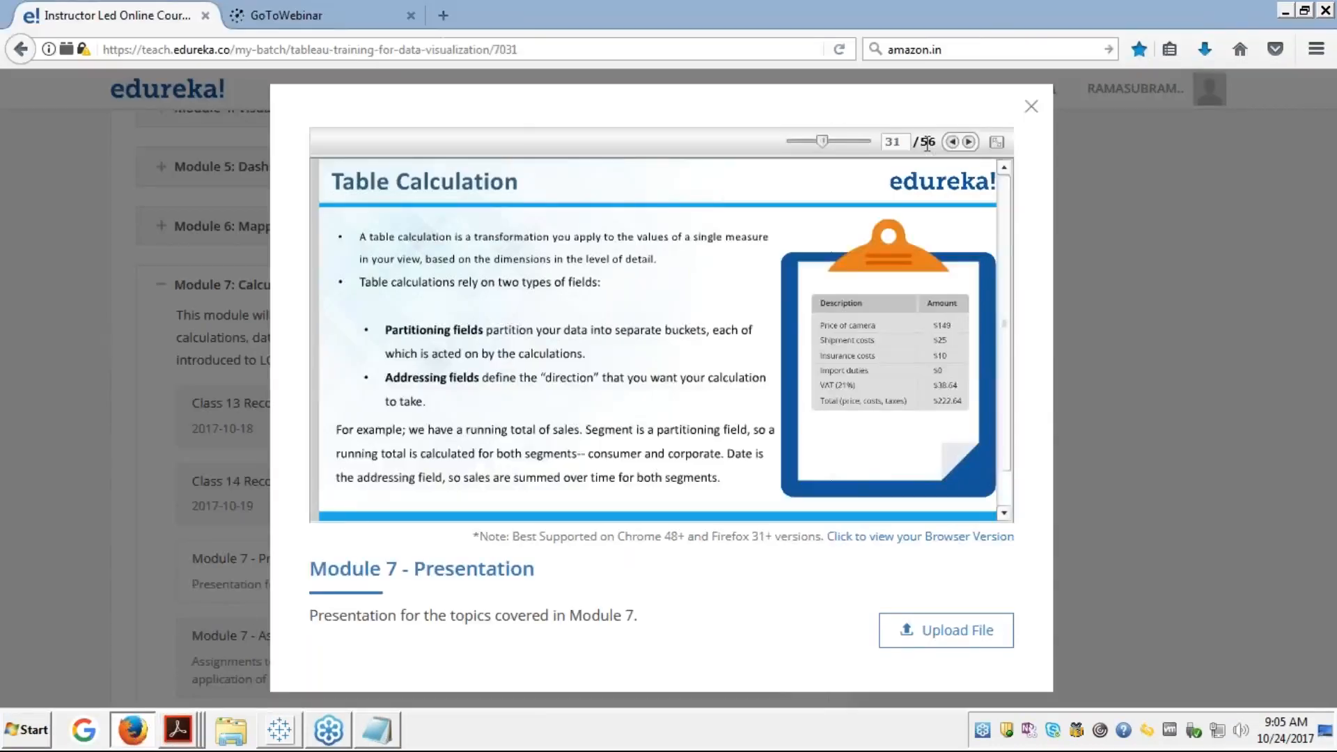
click(997, 143)
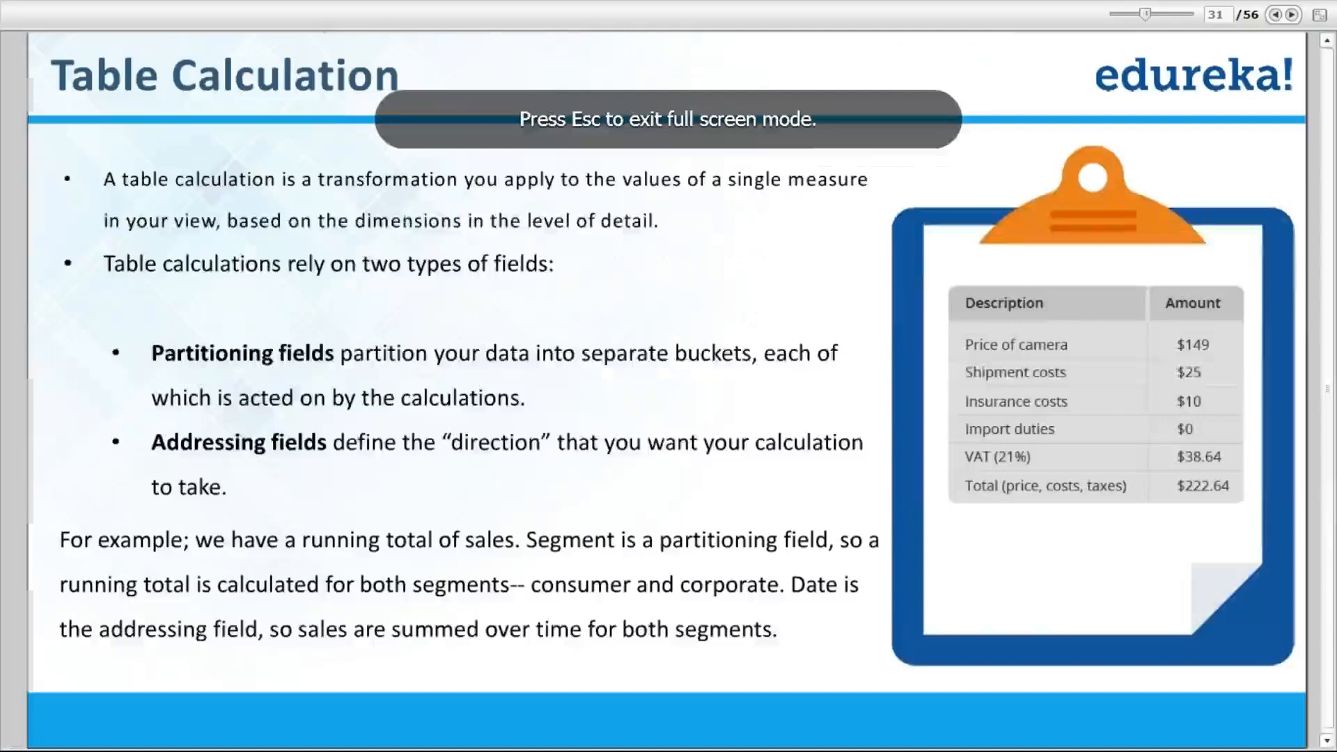